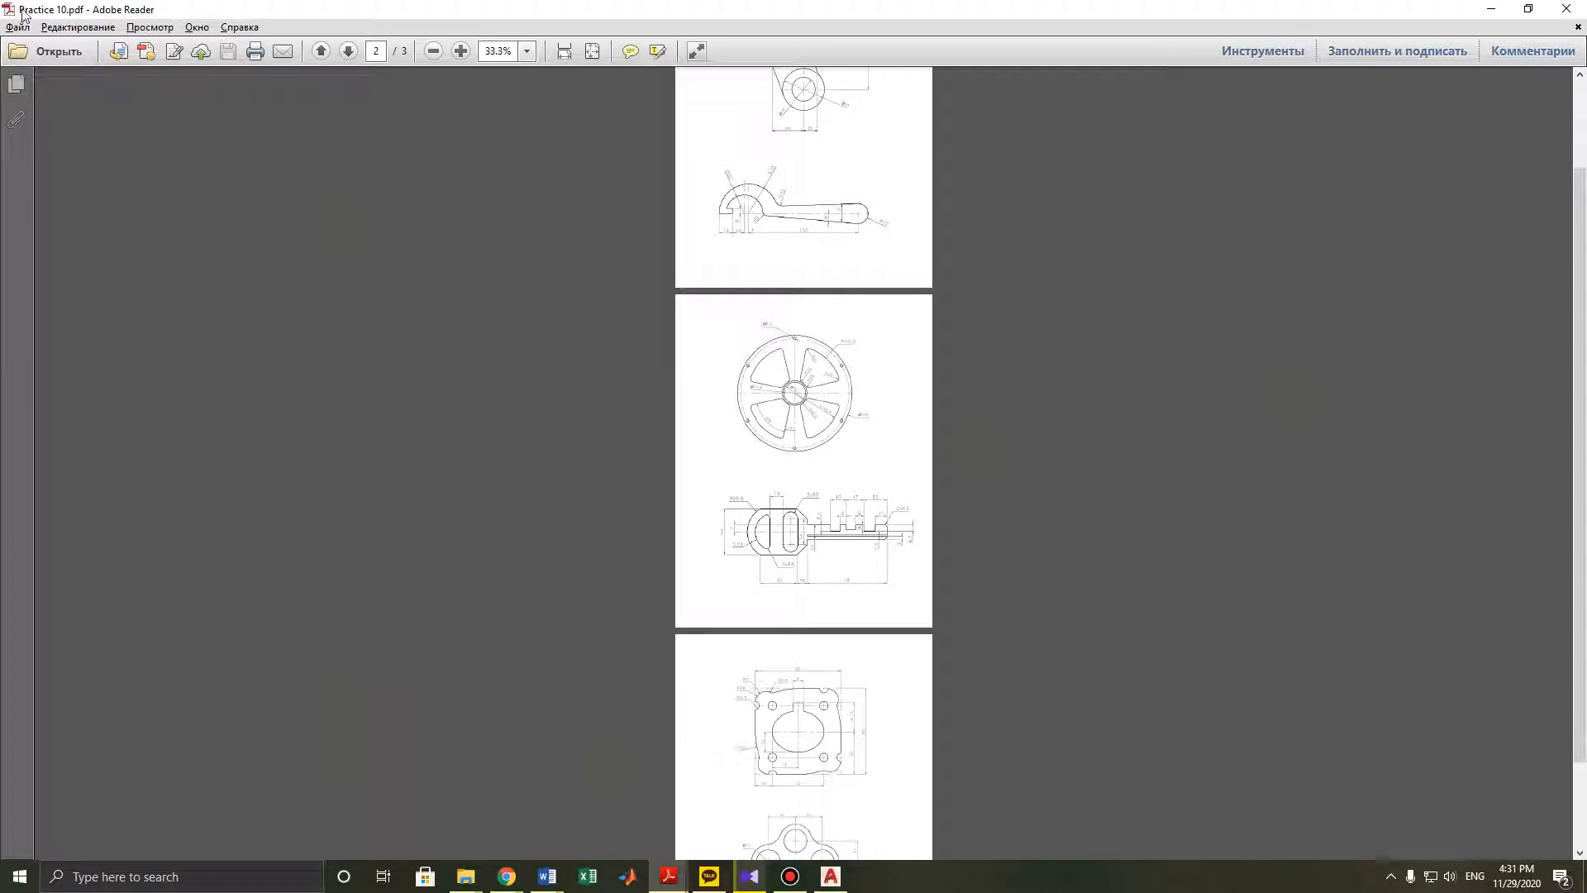
# - Zoom into the key drawing on page 2 of the PDF to study its dimensions
pyautogui.keyDown('ctrl'); pyautogui.scroll(2, 791, 539); pyautogui.keyUp('ctrl')
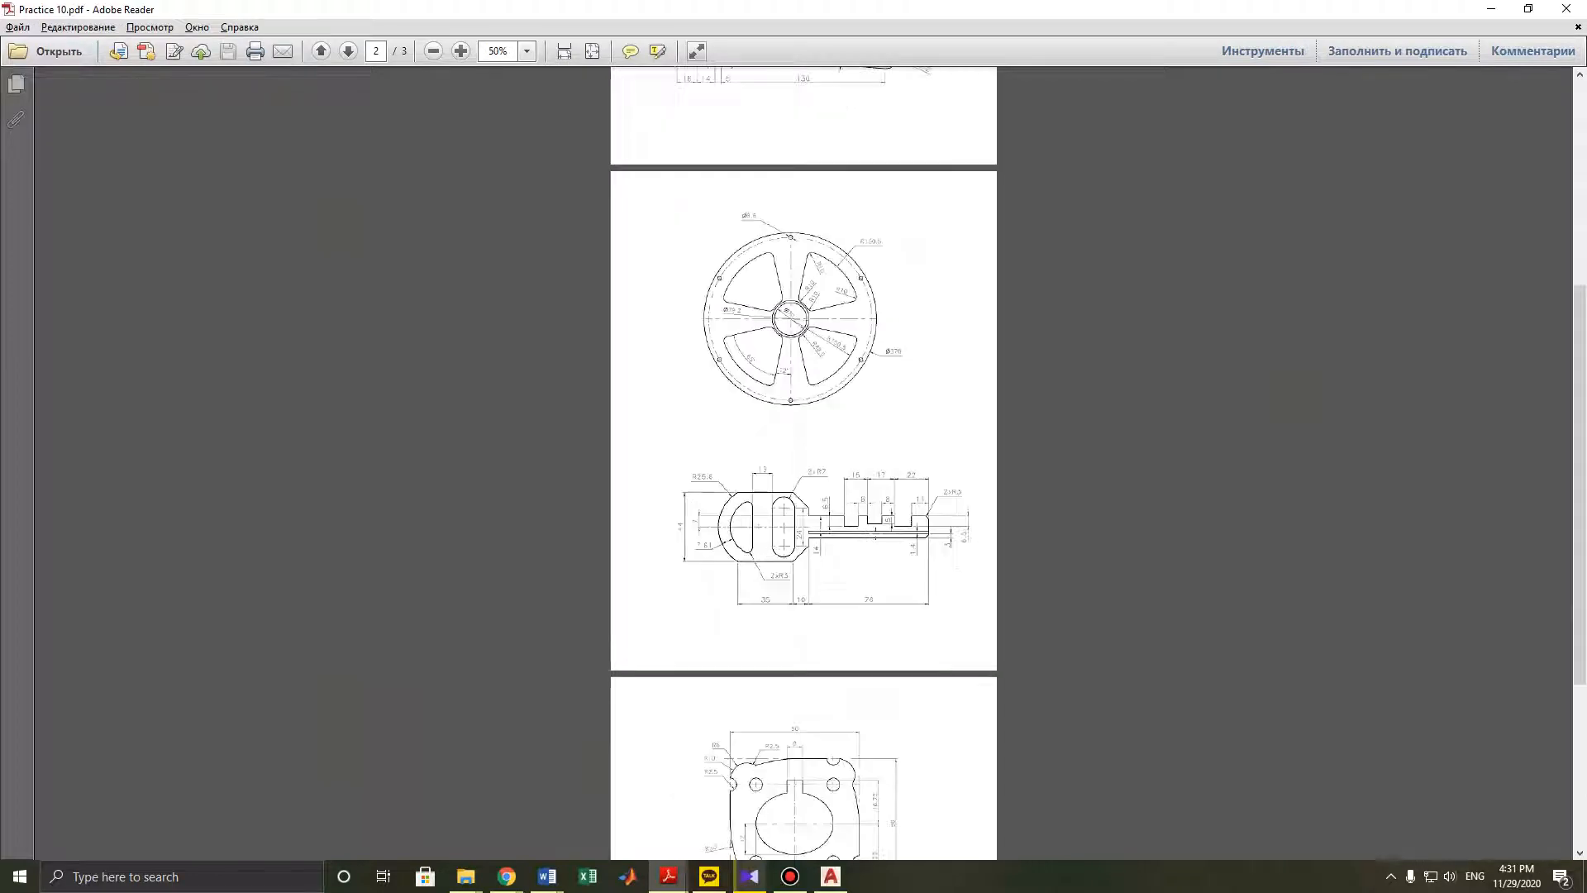
pyautogui.keyDown('ctrl'); pyautogui.scroll(-1, 936, 357); pyautogui.keyUp('ctrl')
pyautogui.scroll(-3, 937, 357)
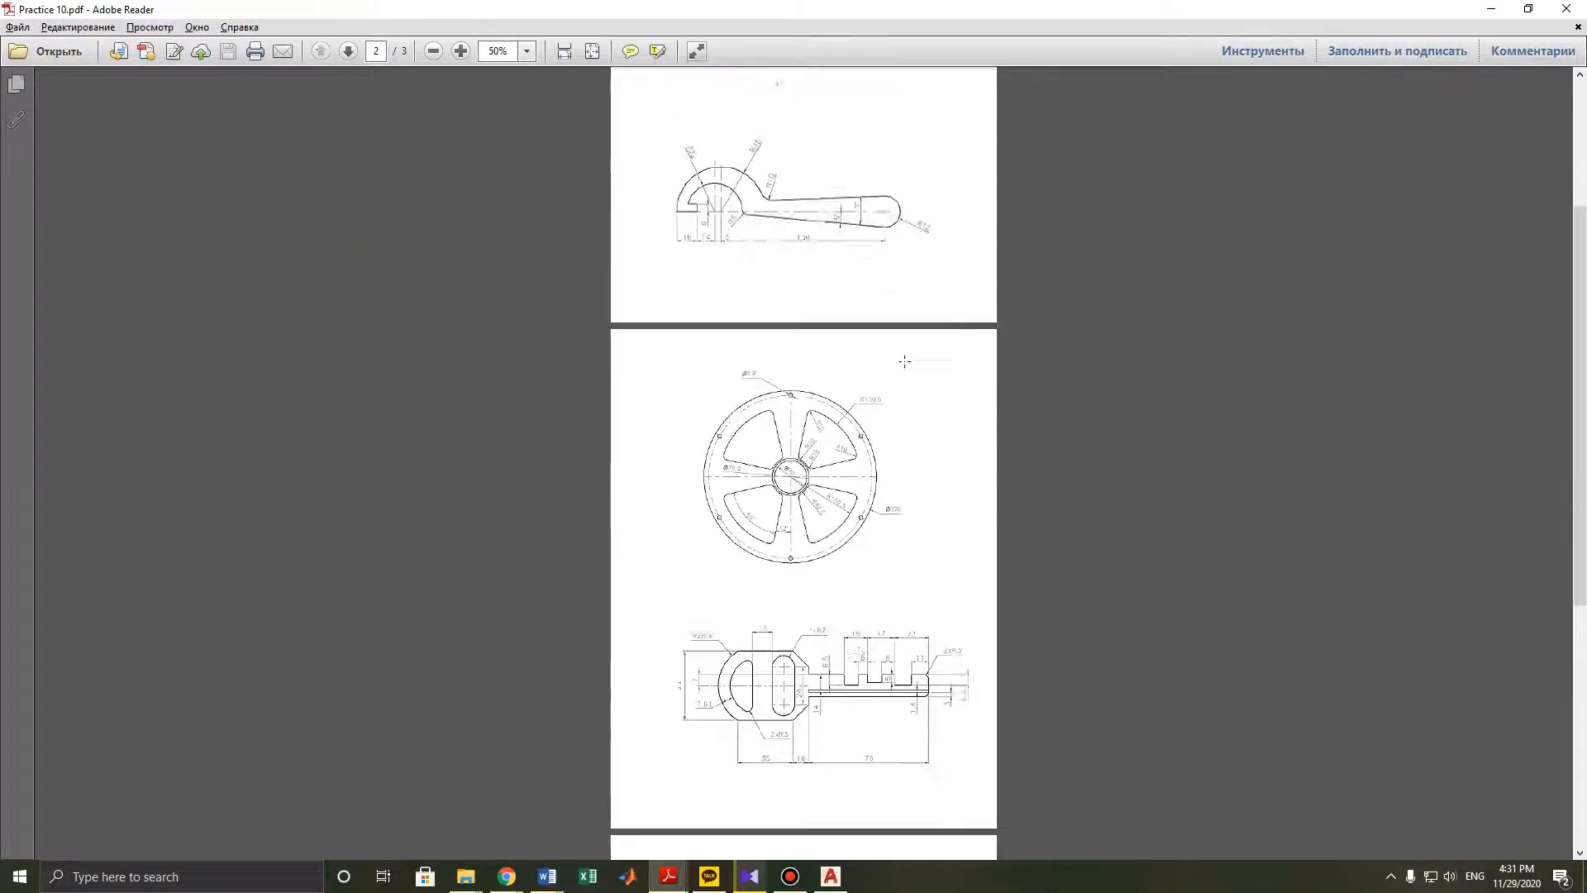
pyautogui.keyDown('ctrl'); pyautogui.scroll(1, 851, 560); pyautogui.keyUp('ctrl')
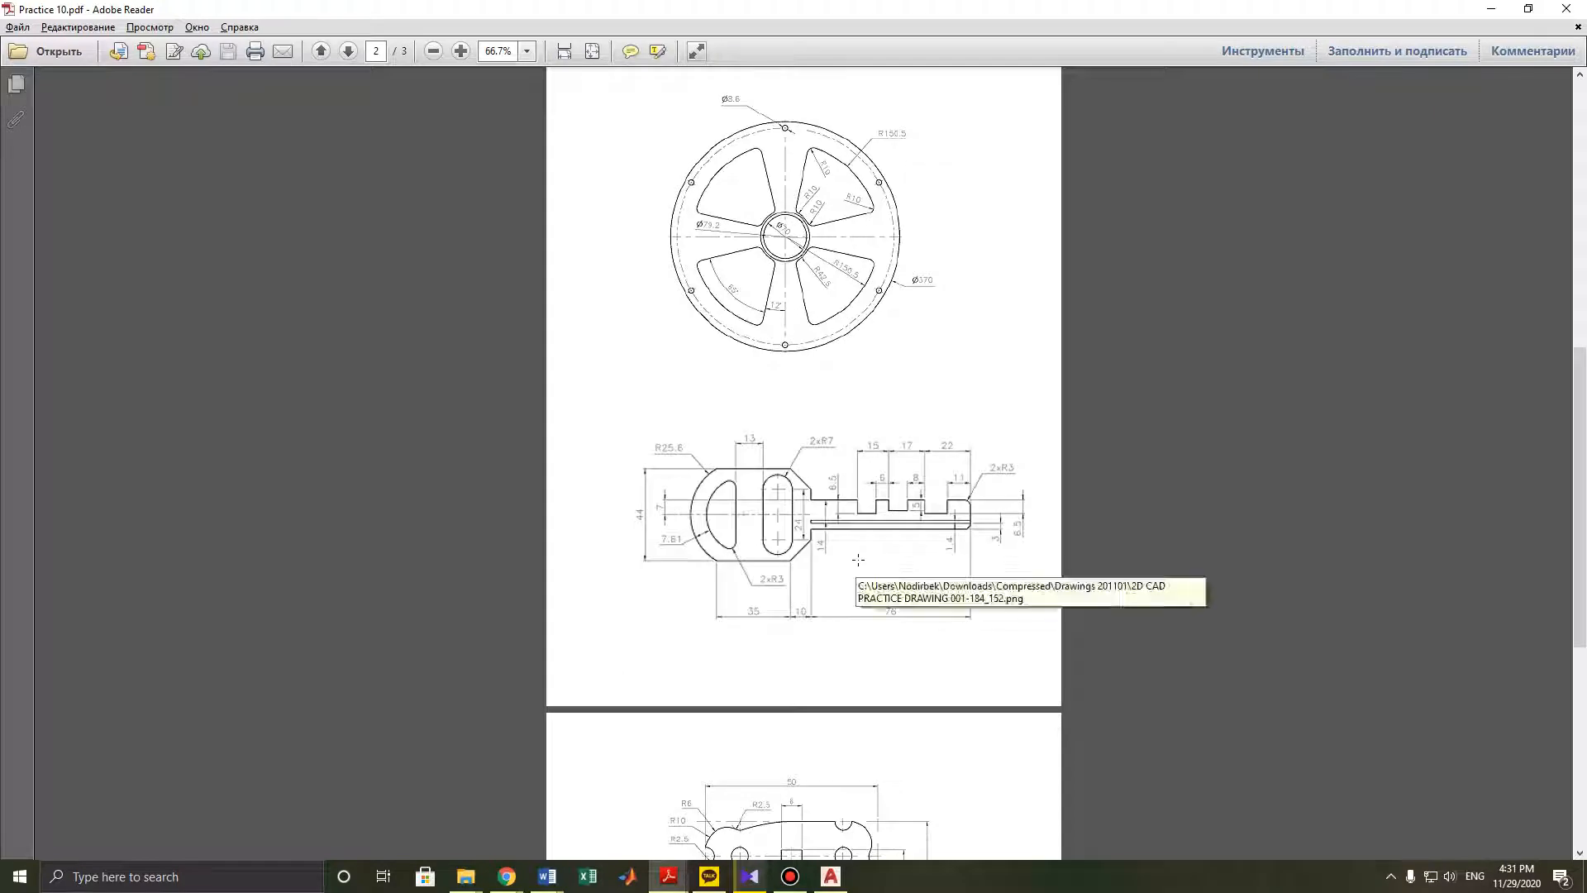
pyautogui.keyDown('ctrl'); pyautogui.scroll(1, 802, 543); pyautogui.keyUp('ctrl')
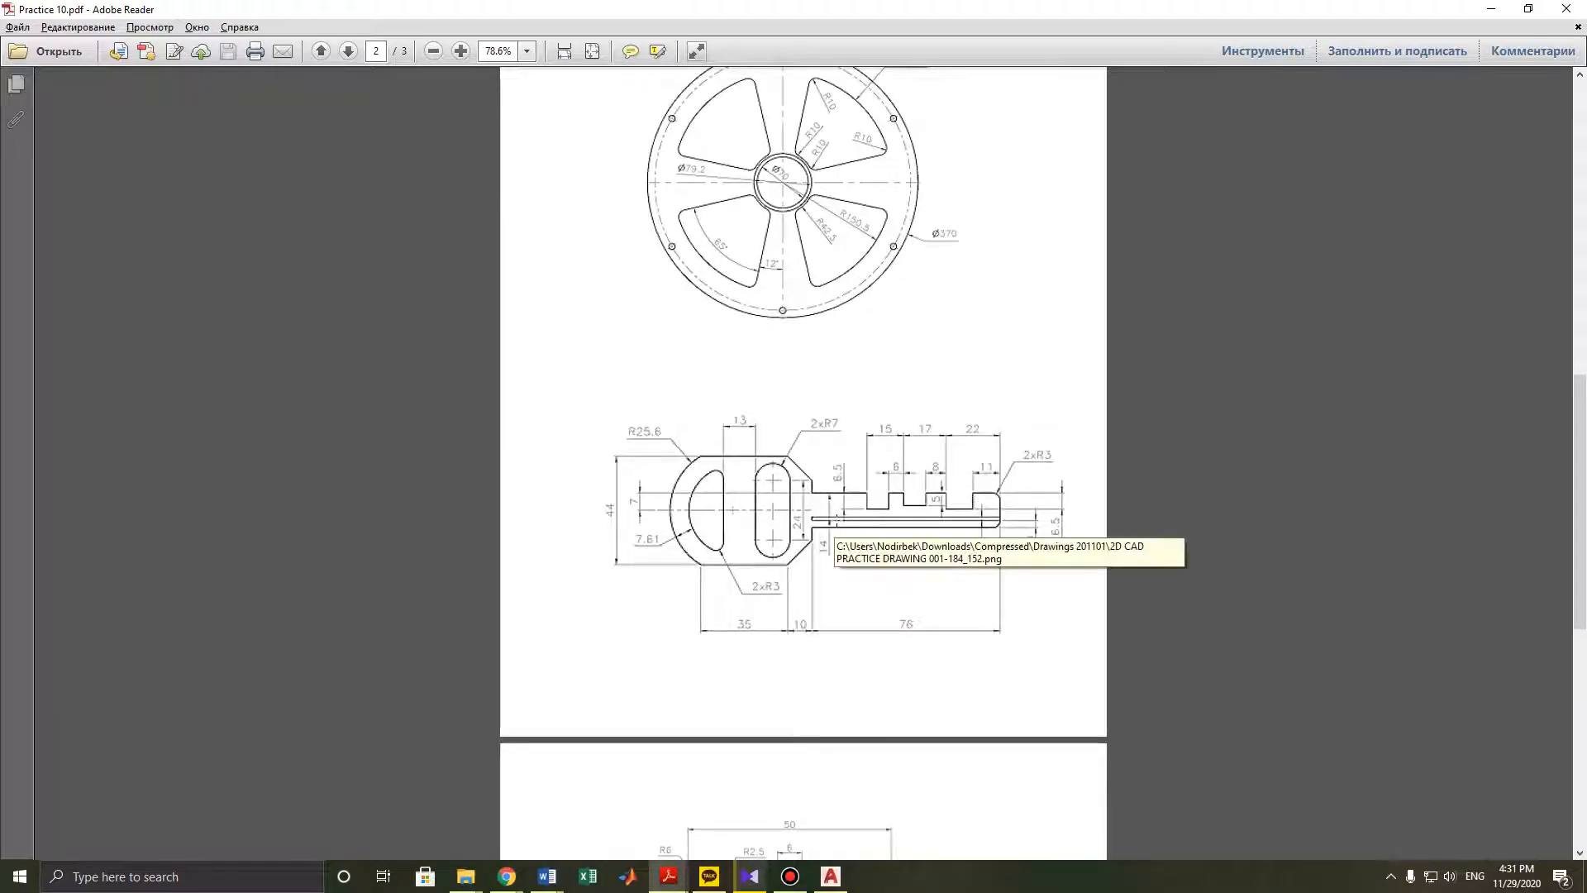
# - Switch to AutoCAD and start a new blank drawing
pyautogui.click(1490, 8)
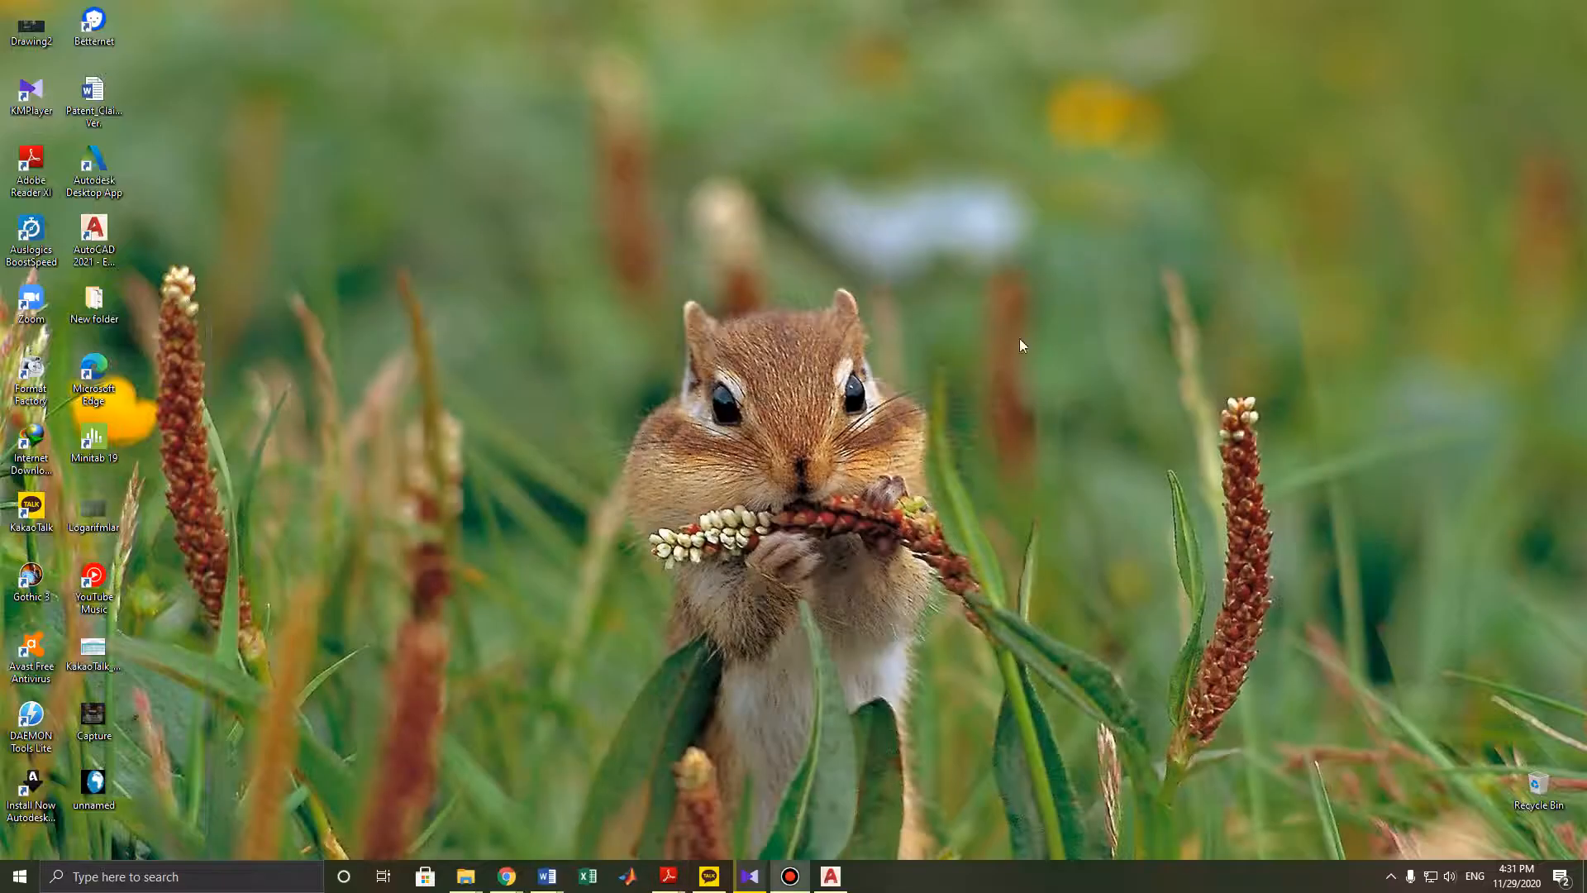
pyautogui.click(831, 876)
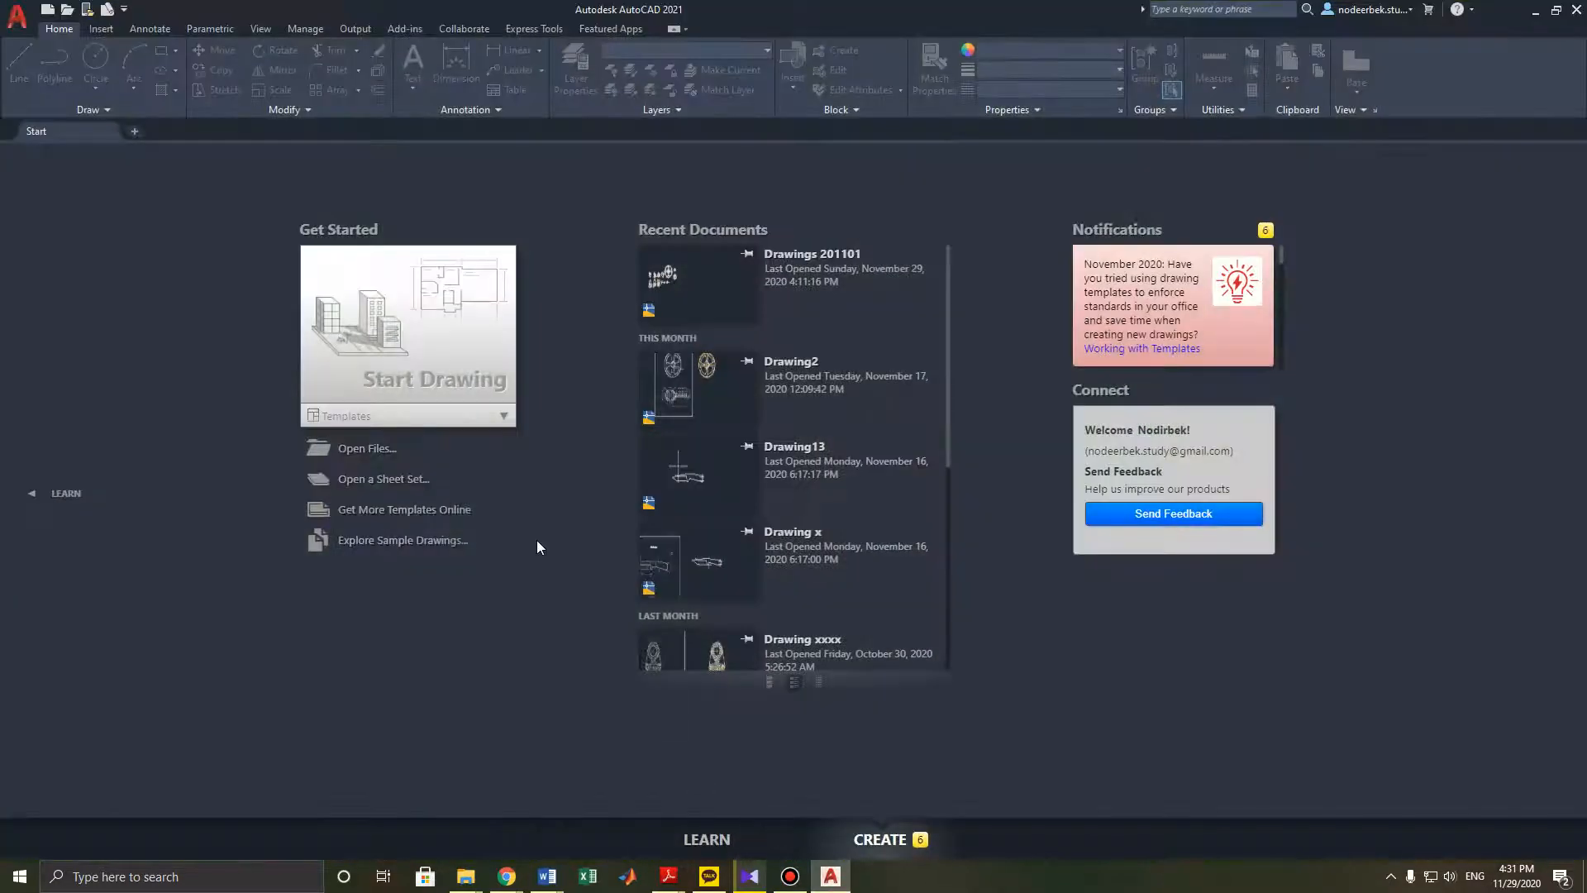
pyautogui.click(459, 347)
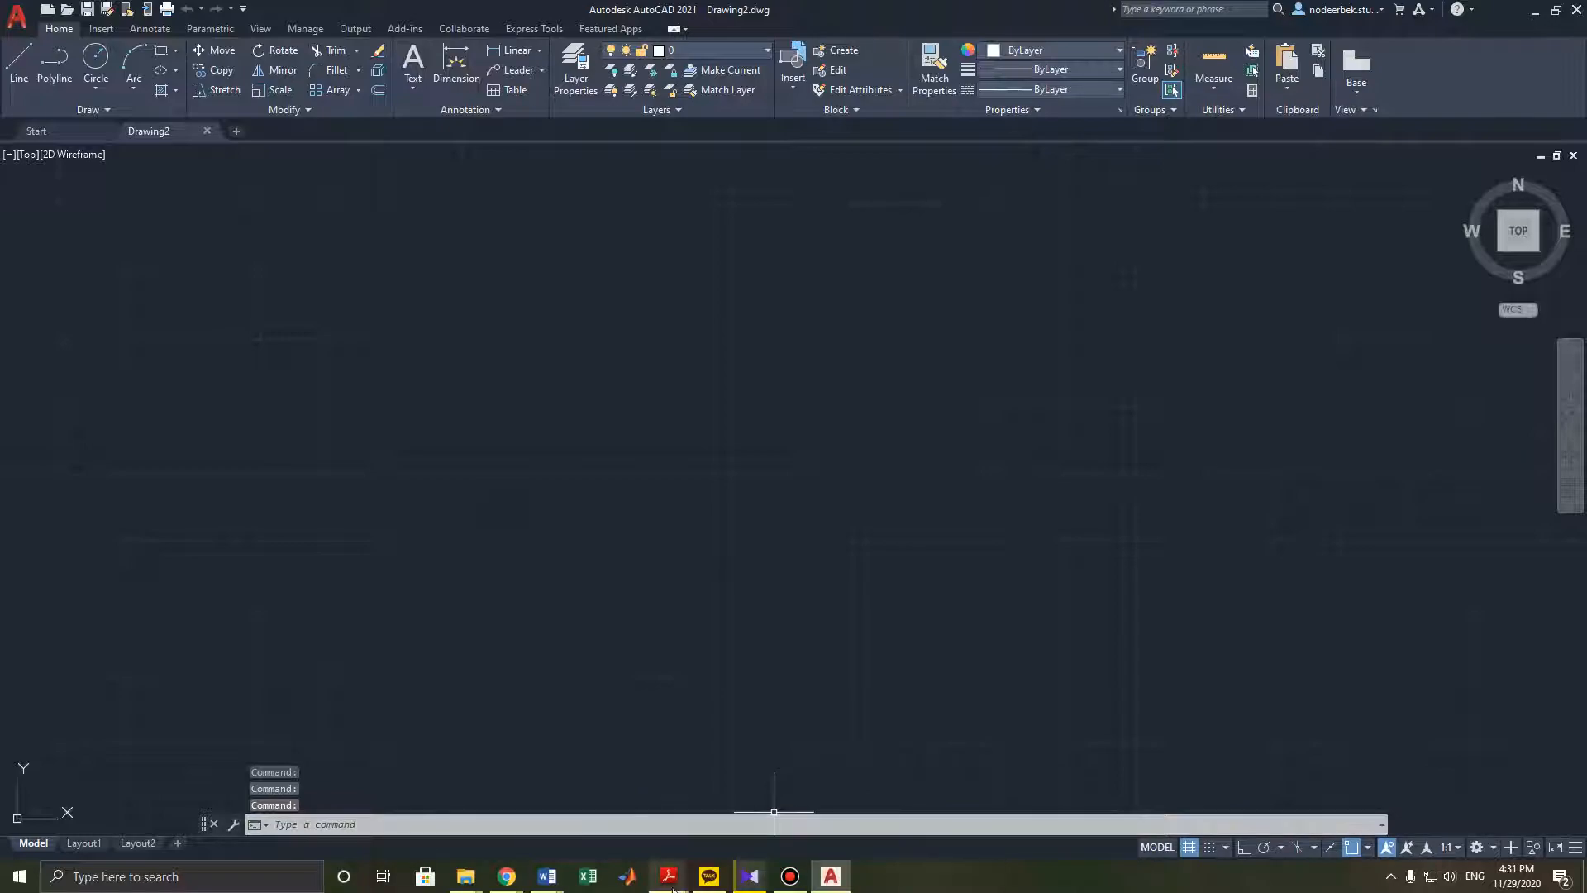
# - Return to the PDF and zoom in on the key drawing to read its dimensions
pyautogui.moveTo(673, 888)
pyautogui.click(938, 797)
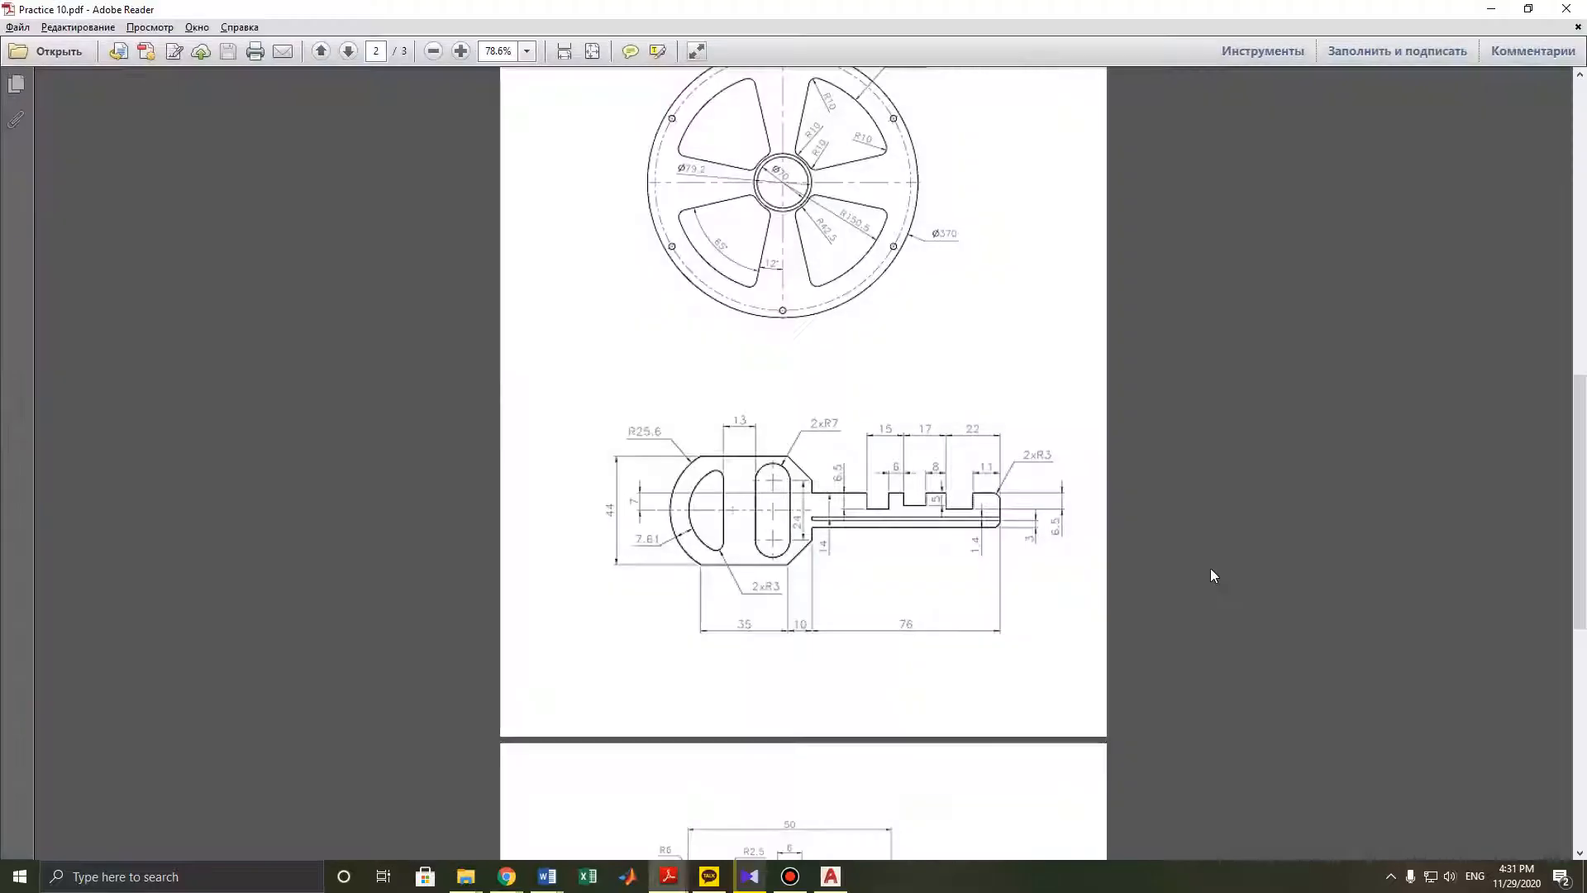
pyautogui.keyDown('ctrl'); pyautogui.scroll(1, 865, 538); pyautogui.keyUp('ctrl')
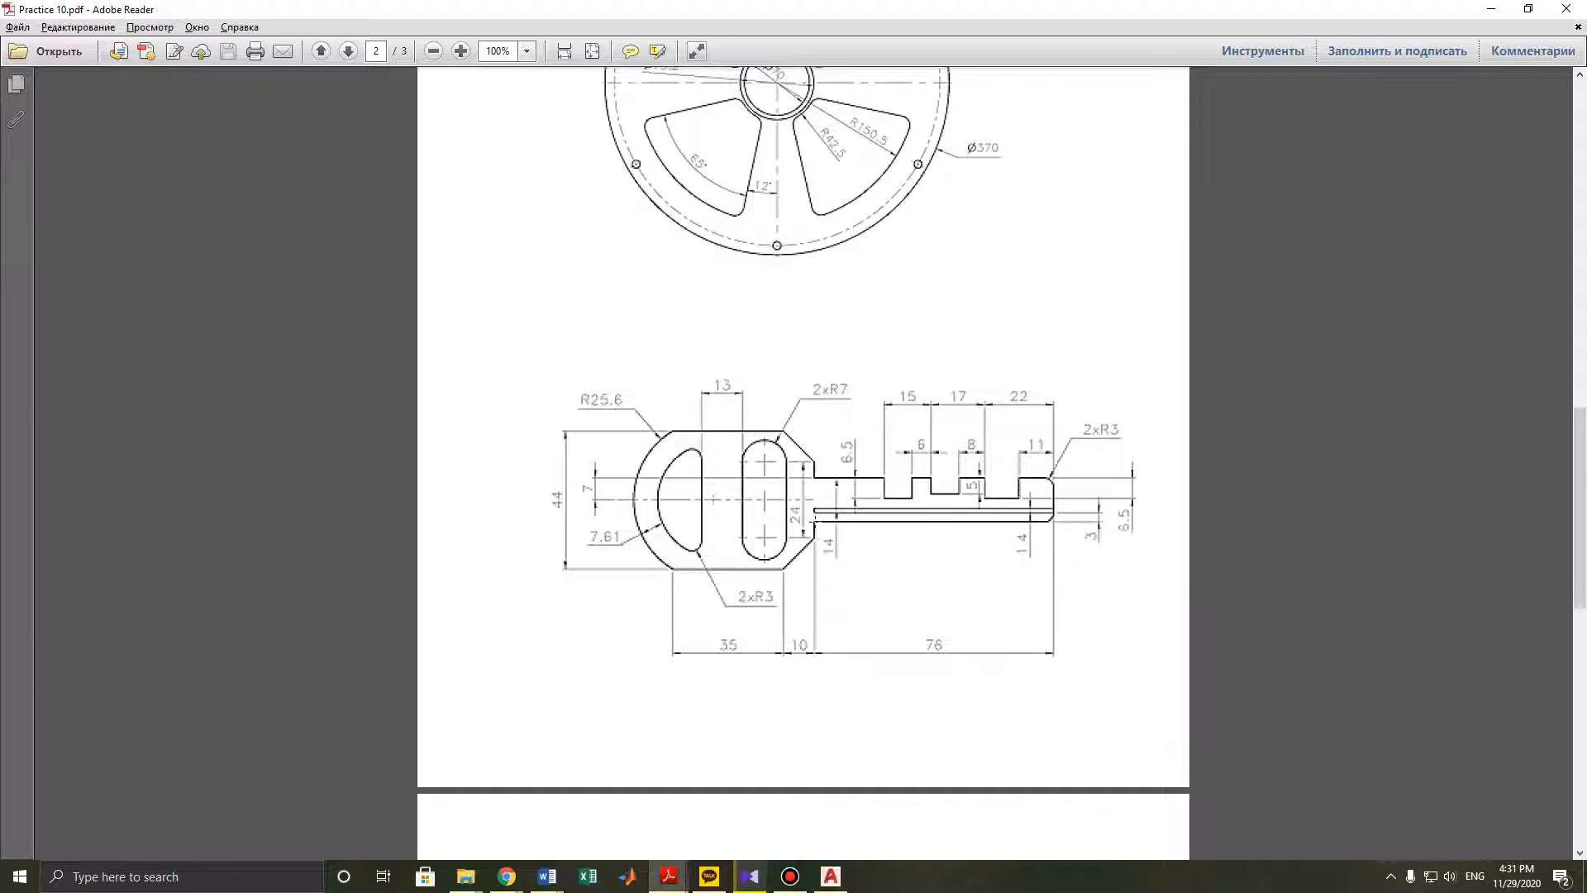
pyautogui.keyDown('ctrl'); pyautogui.scroll(3, 814, 519); pyautogui.keyUp('ctrl')
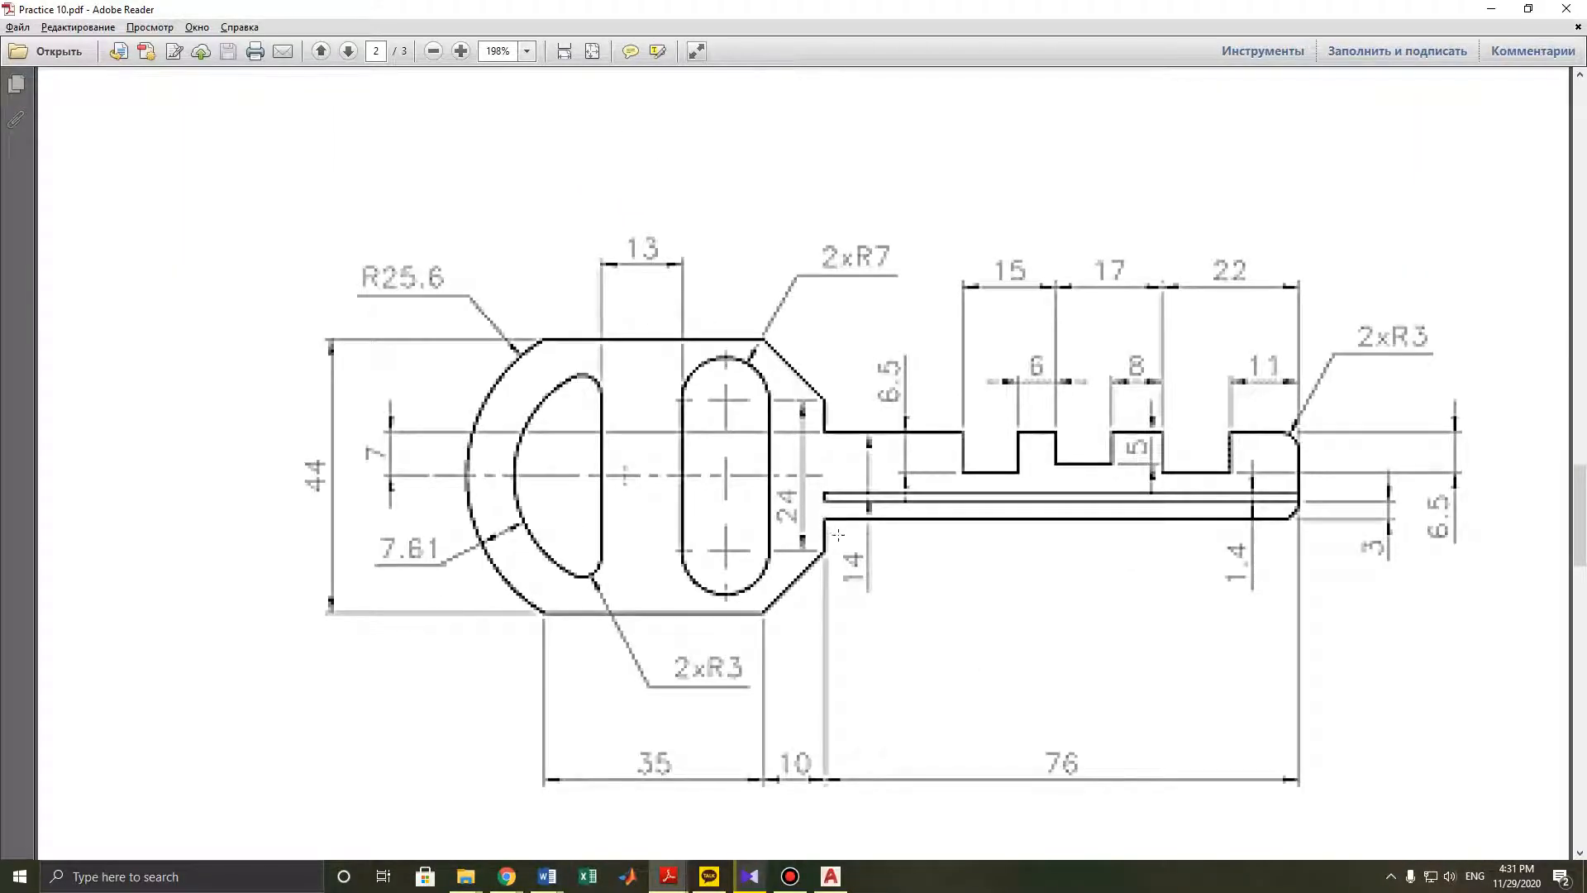
pyautogui.keyDown('ctrl'); pyautogui.scroll(-2, 1045, 688); pyautogui.keyUp('ctrl')
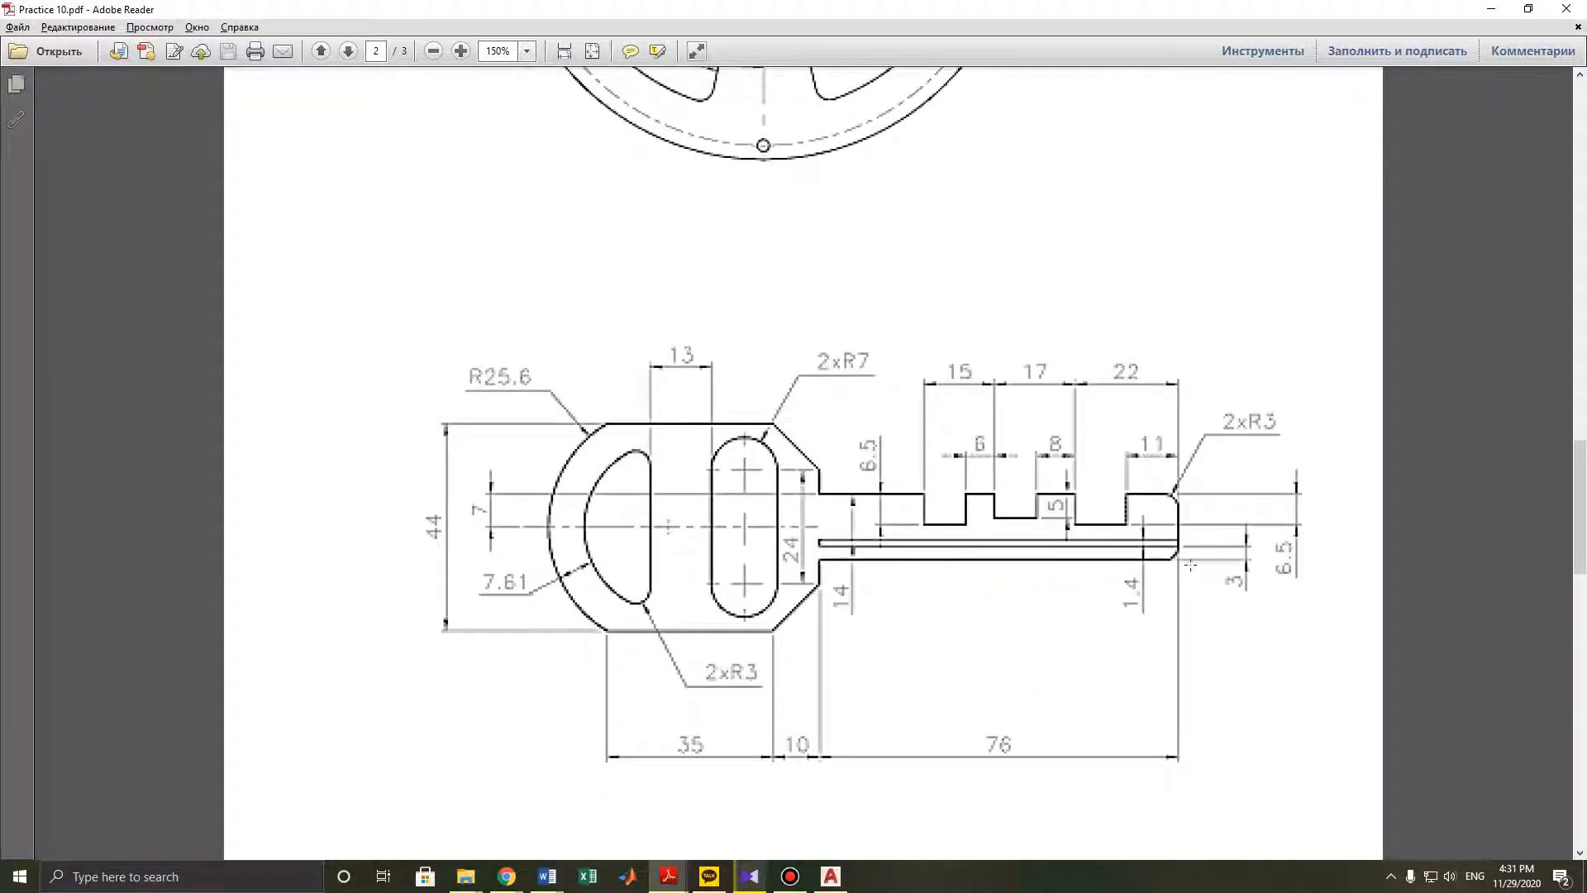
pyautogui.click(1491, 8)
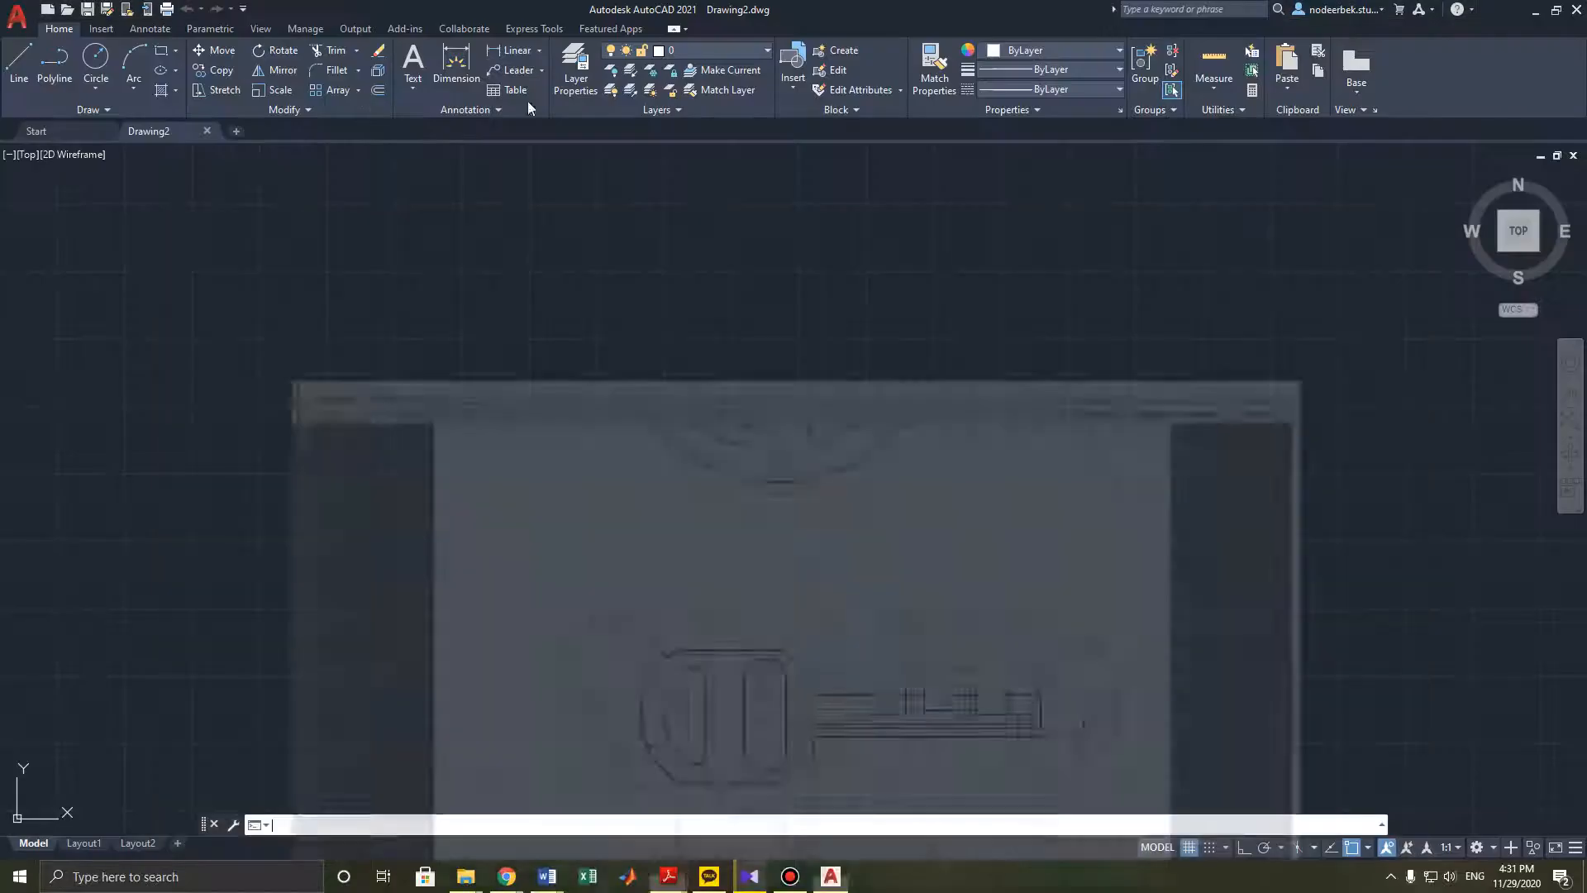
# - Turn Ortho on and draw a horizontal line 76 mm long
pyautogui.click(831, 506)
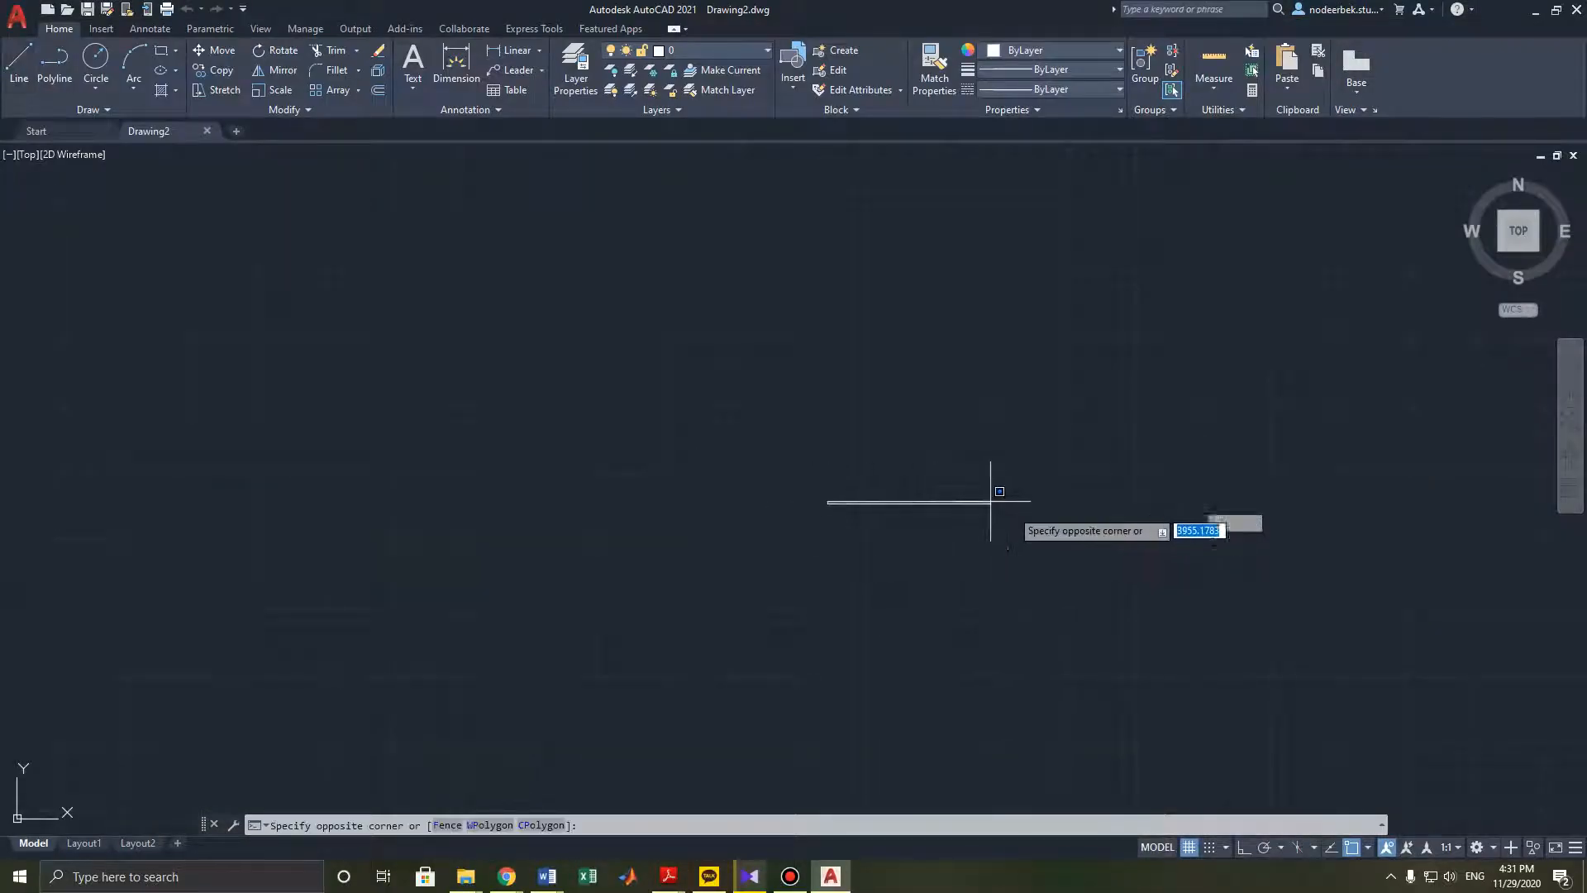
pyautogui.click(19, 66)
pyautogui.click(817, 447)
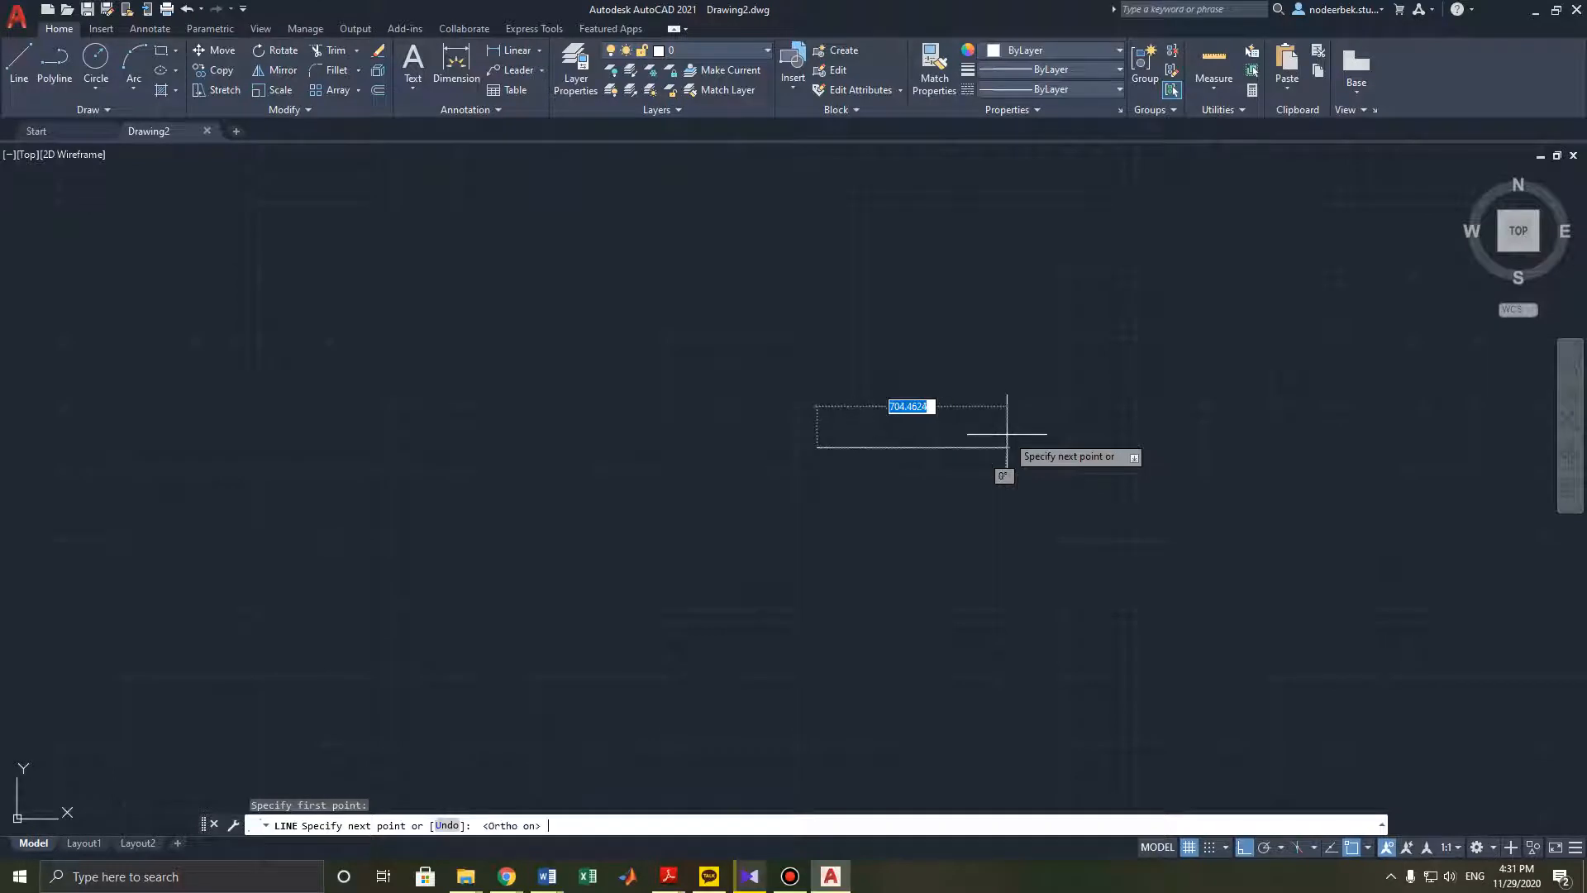
pyautogui.press('F8')
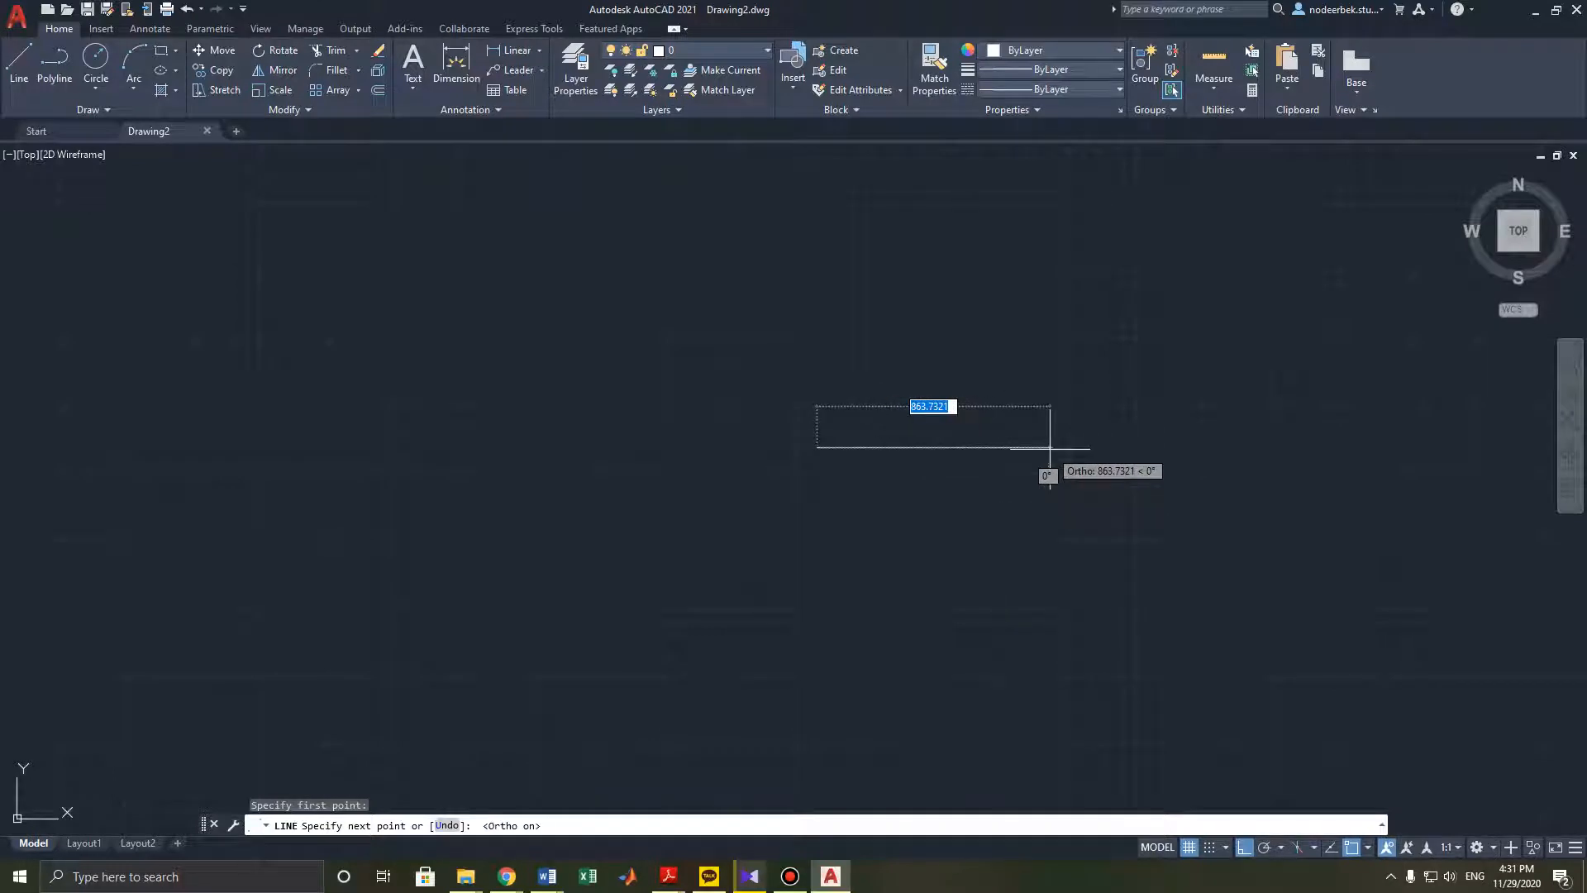
pyautogui.write('76')
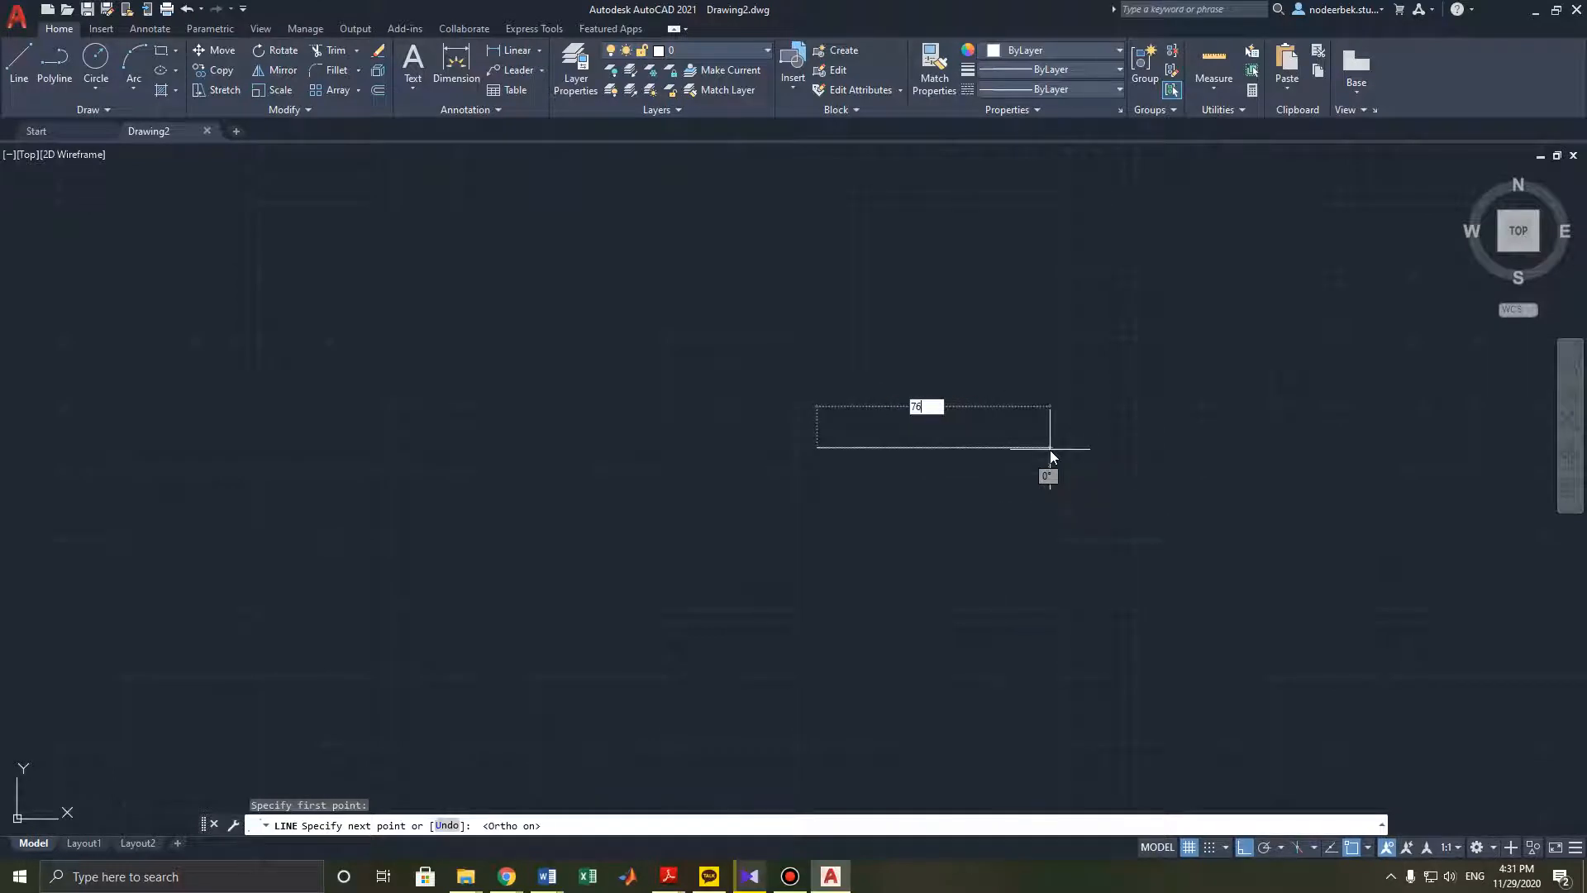
pyautogui.press('Return')
pyautogui.press('Escape')
pyautogui.scroll(2, 793, 477)
pyautogui.moveTo(736, 432); pyautogui.dragTo(754, 482, button='middle')
pyautogui.scroll(4, 943, 579)
pyautogui.scroll(-2, 754, 538)
pyautogui.scroll(2, 755, 538)
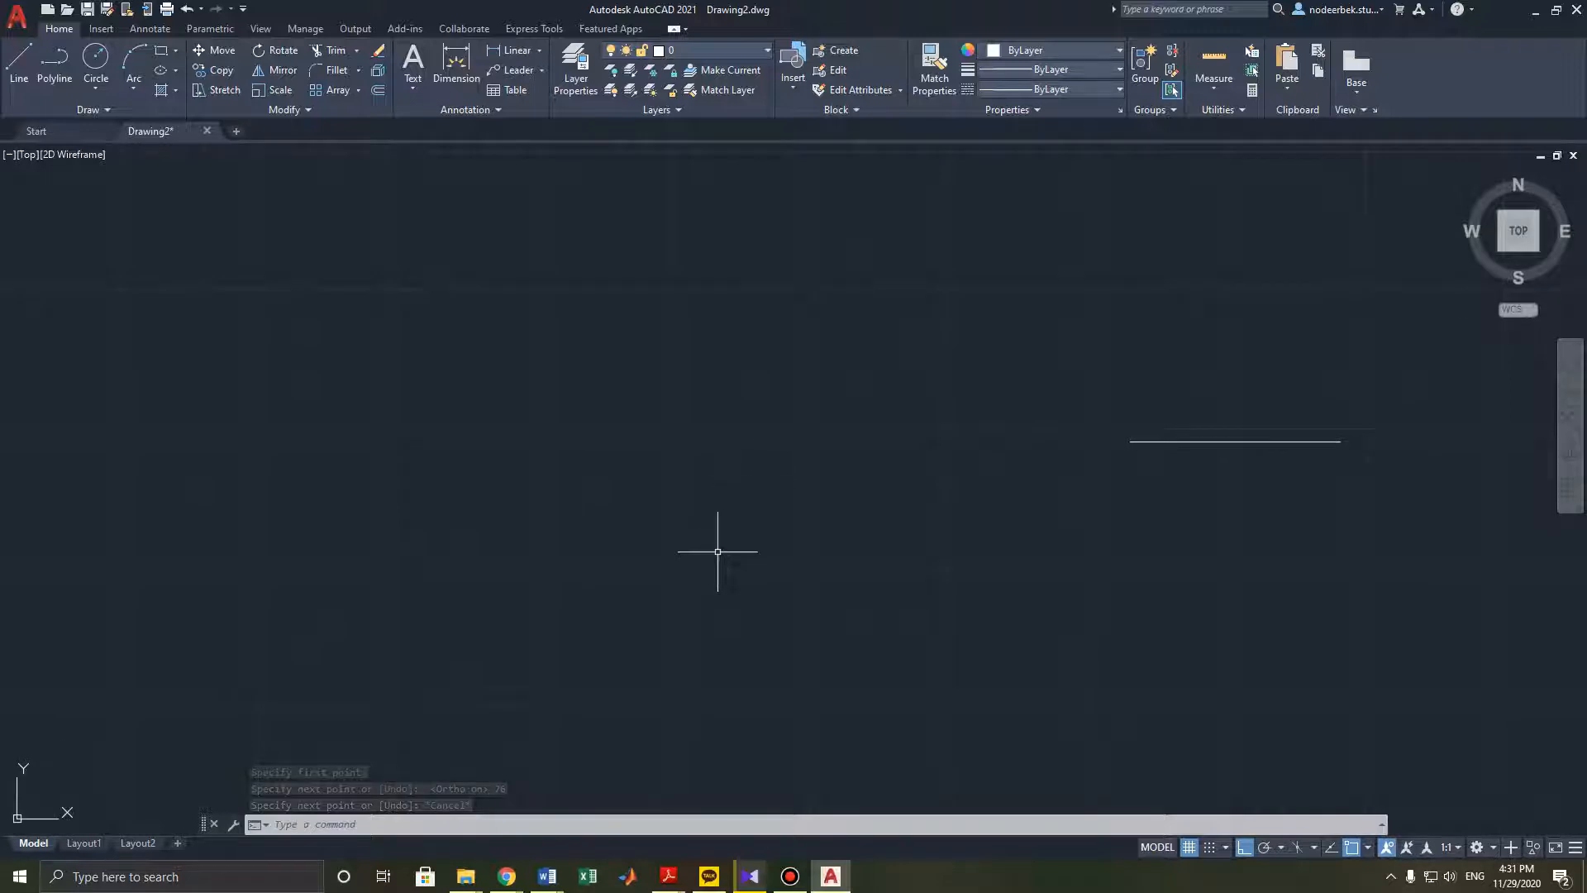
pyautogui.moveTo(749, 544)
pyautogui.mouseDown(button='middle')
pyautogui.moveTo(519, 572)
pyautogui.moveTo(479, 630)
pyautogui.moveTo(530, 613)
pyautogui.mouseUp(button='middle')
pyautogui.scroll(2, 719, 535)
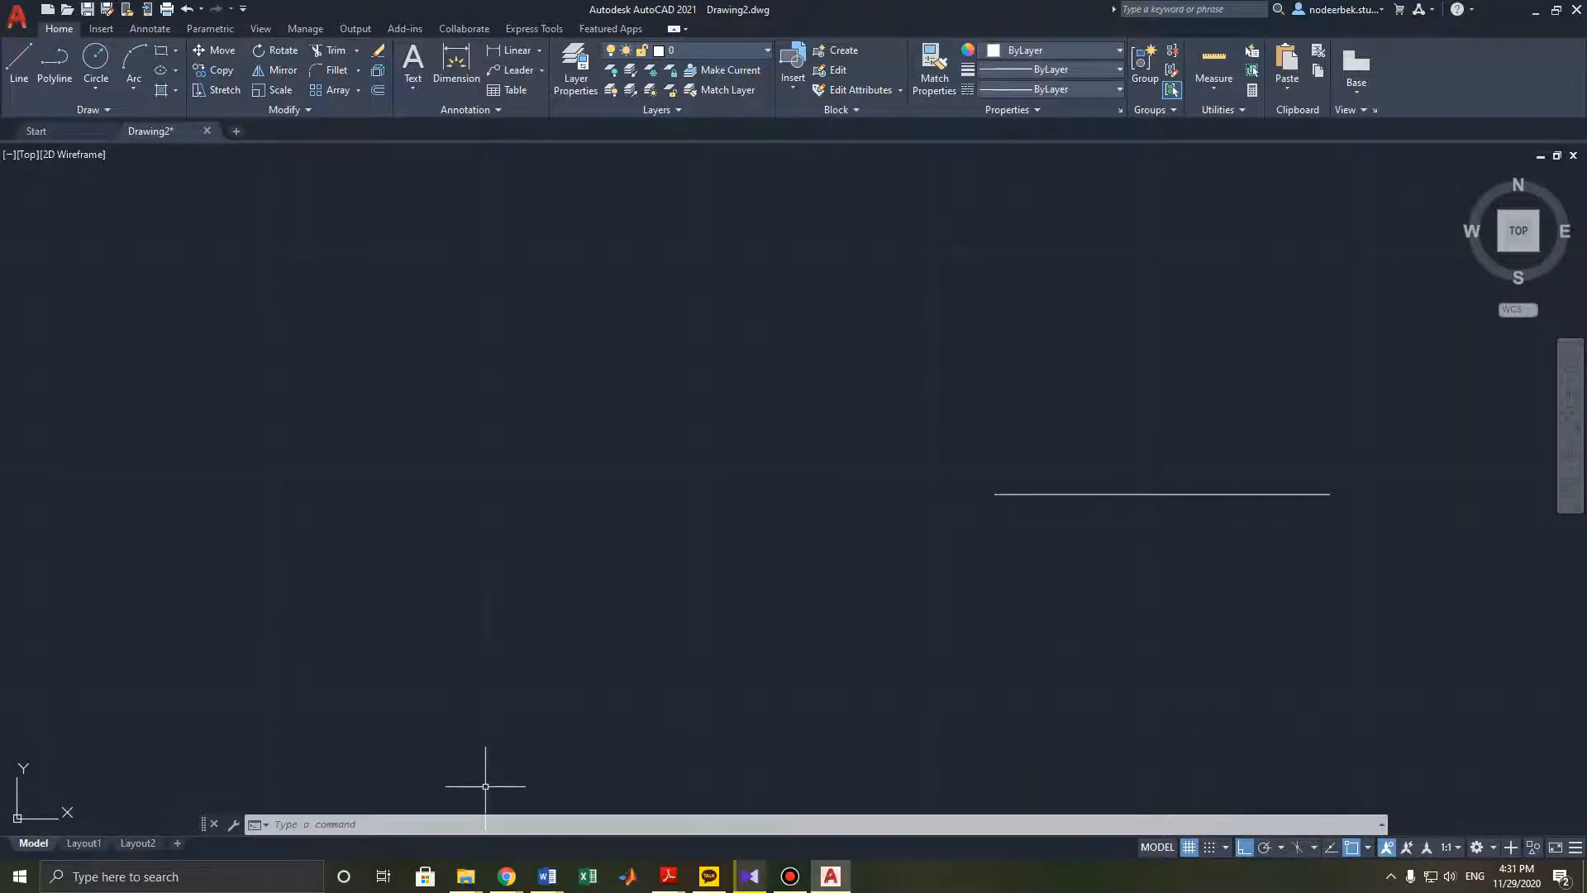
# - Attach page 2 of the Practice 10 PDF as an underlay near the lower left of the drawing
pyautogui.moveTo(456, 880)
pyautogui.click(395, 831)
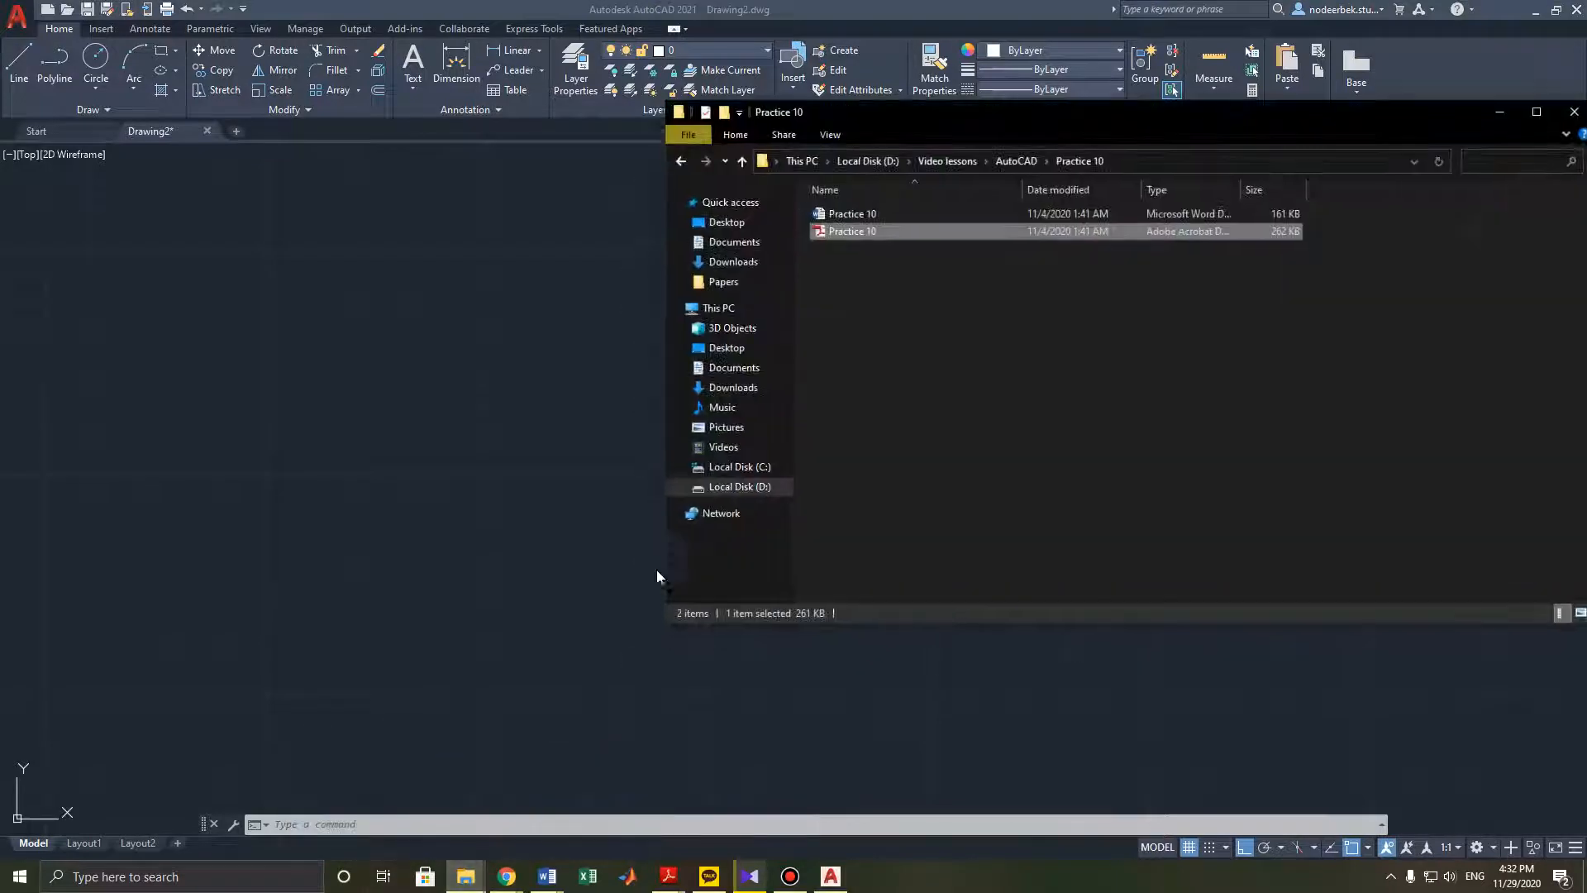
pyautogui.moveTo(251, 626); pyautogui.dragTo(249, 624)
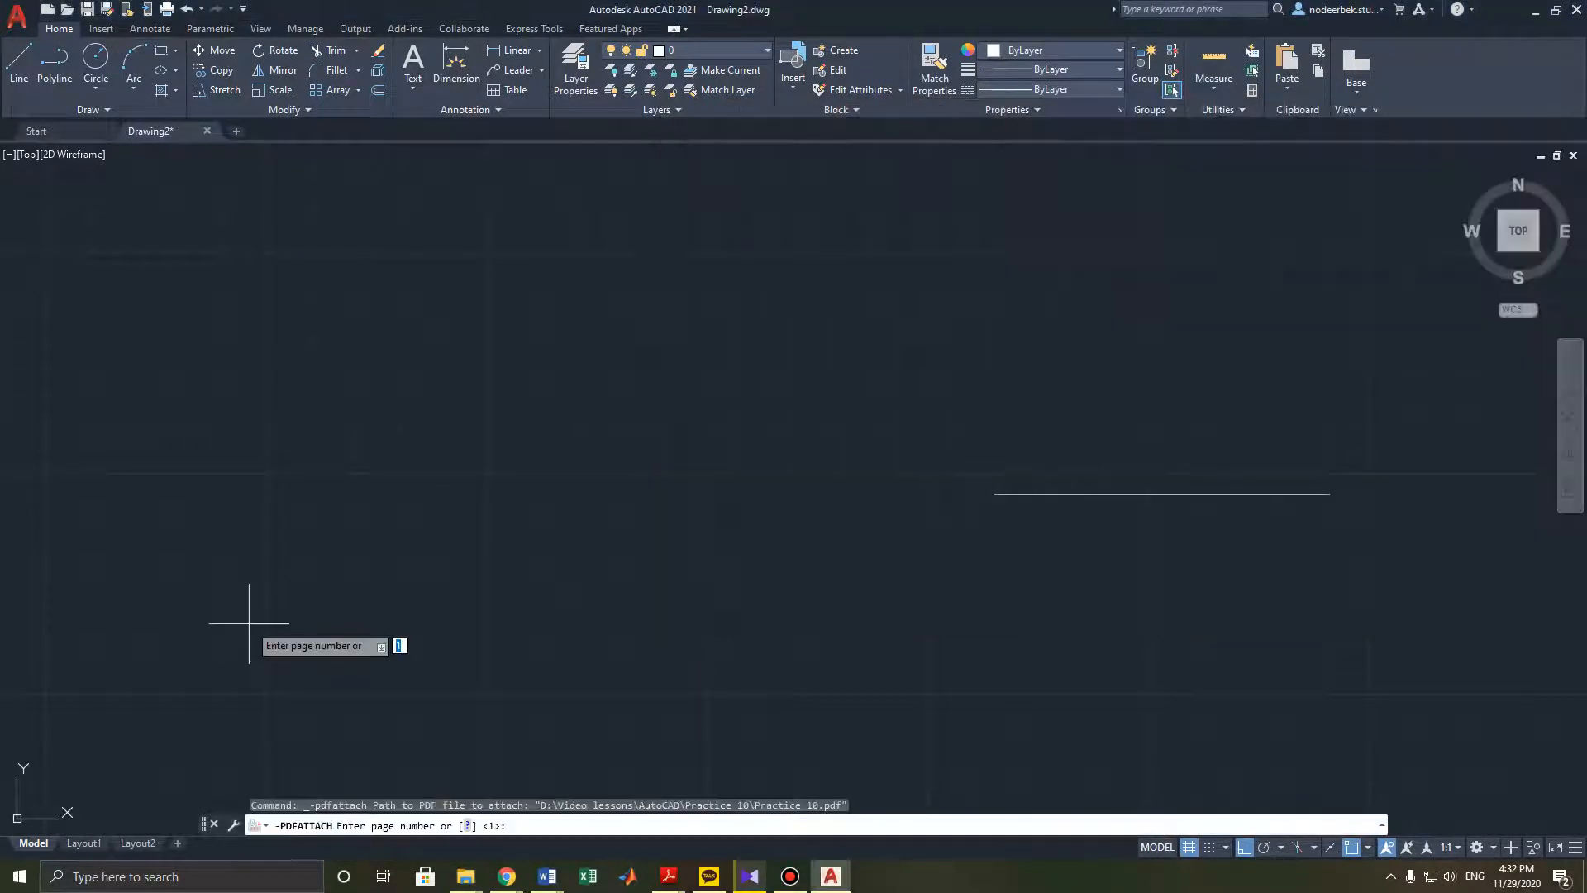
pyautogui.write('2')
pyautogui.press('Return')
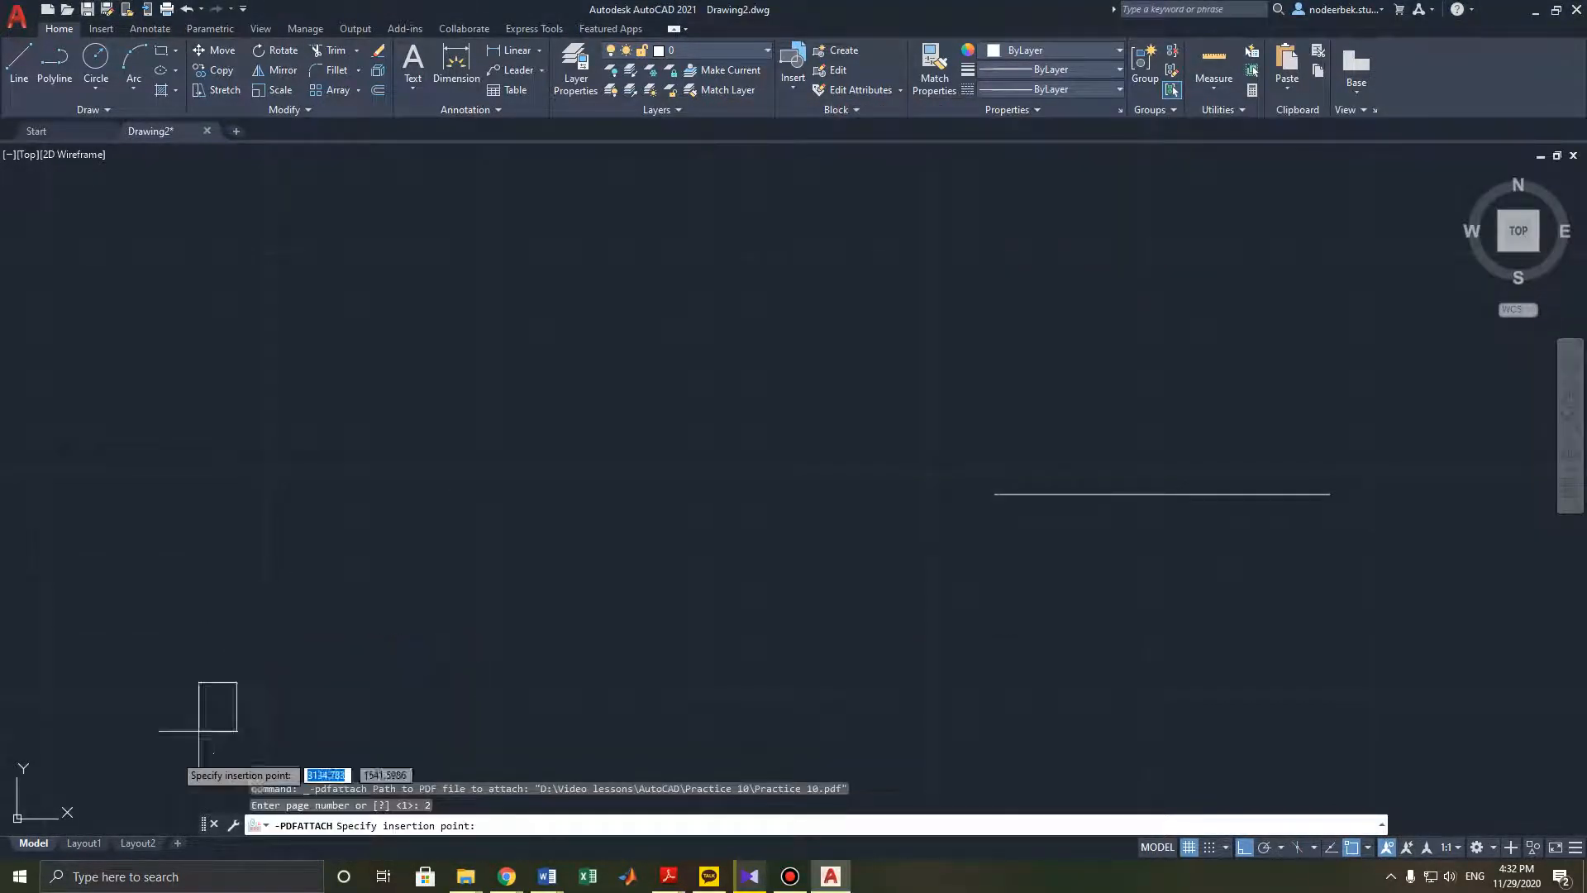
pyautogui.click(60, 780)
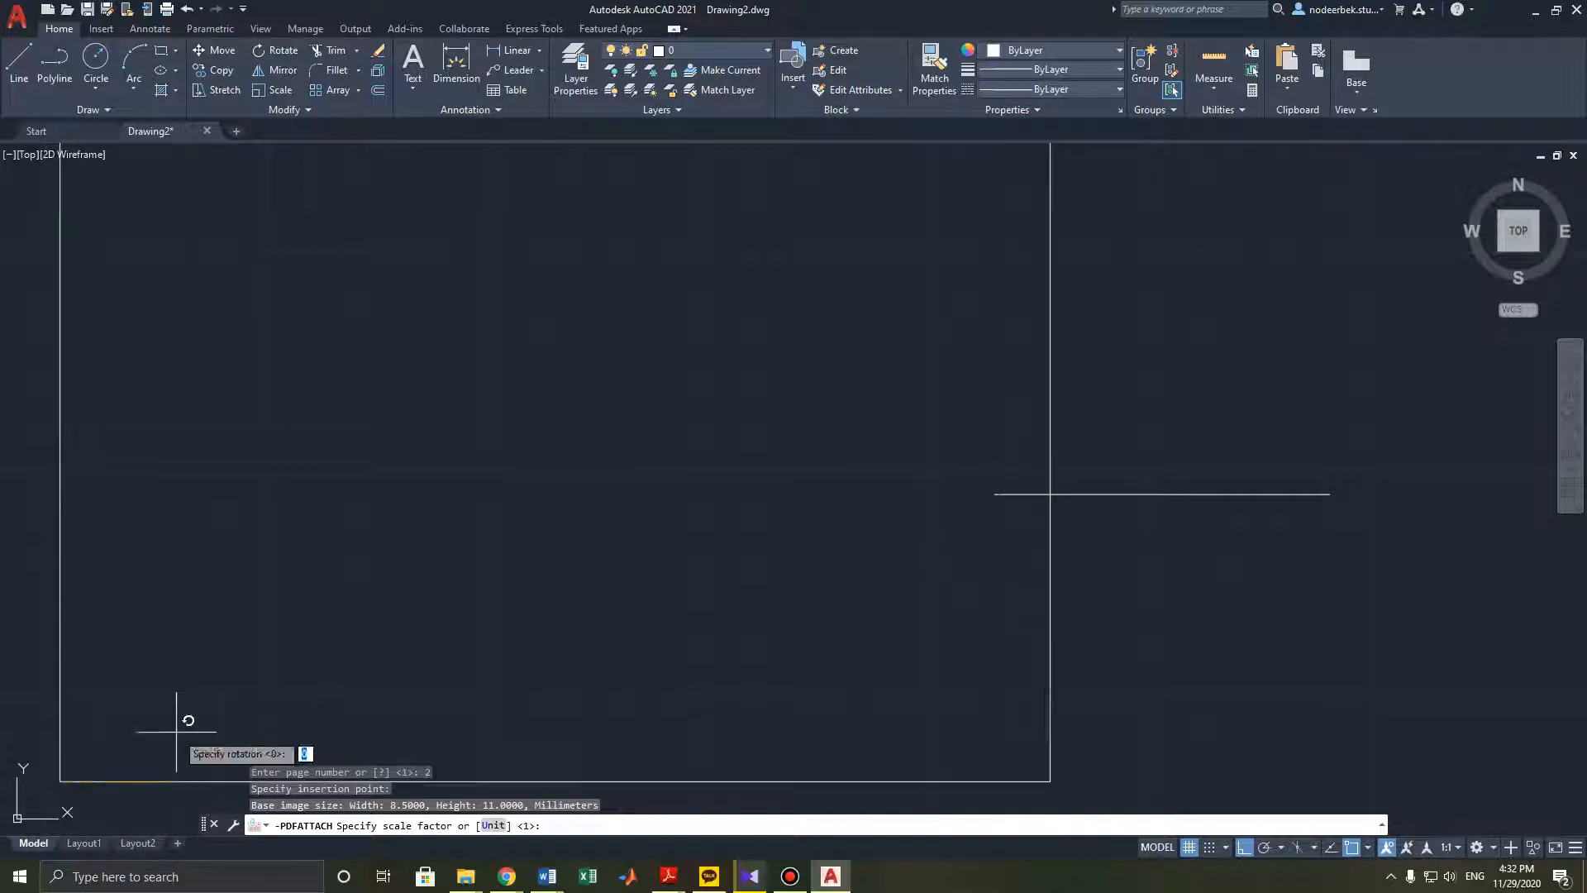
pyautogui.click(201, 717)
pyautogui.click(223, 714)
pyautogui.press('Escape')
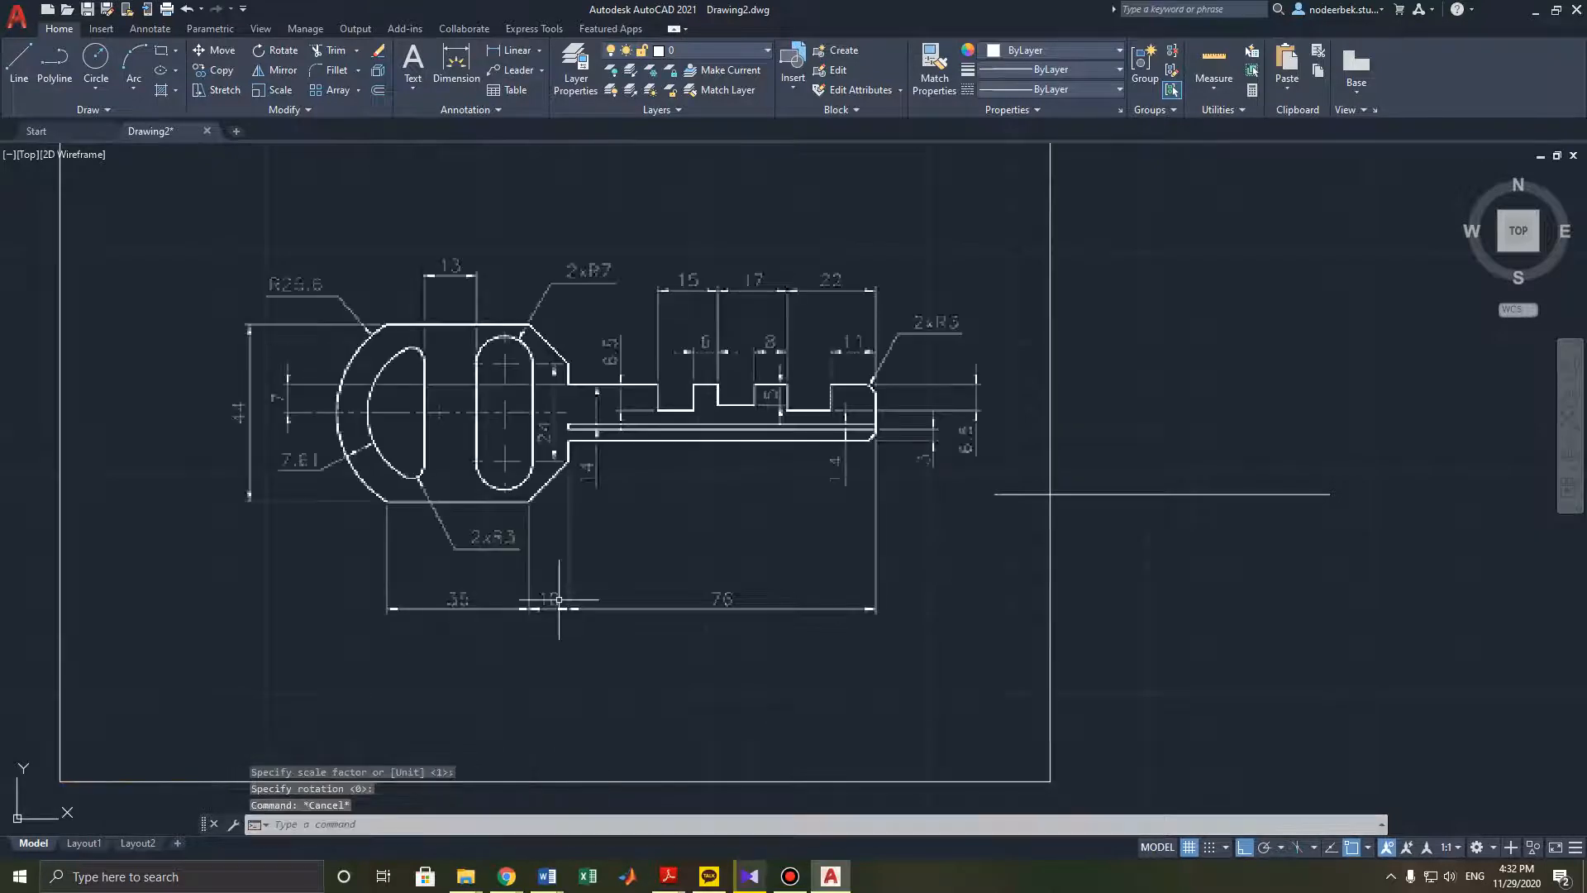
# - Move the 76 mm line to the right of the PDF underlay using its midpoint grip
pyautogui.moveTo(1008, 538); pyautogui.dragTo(690, 573, button='middle')
pyautogui.click(844, 532)
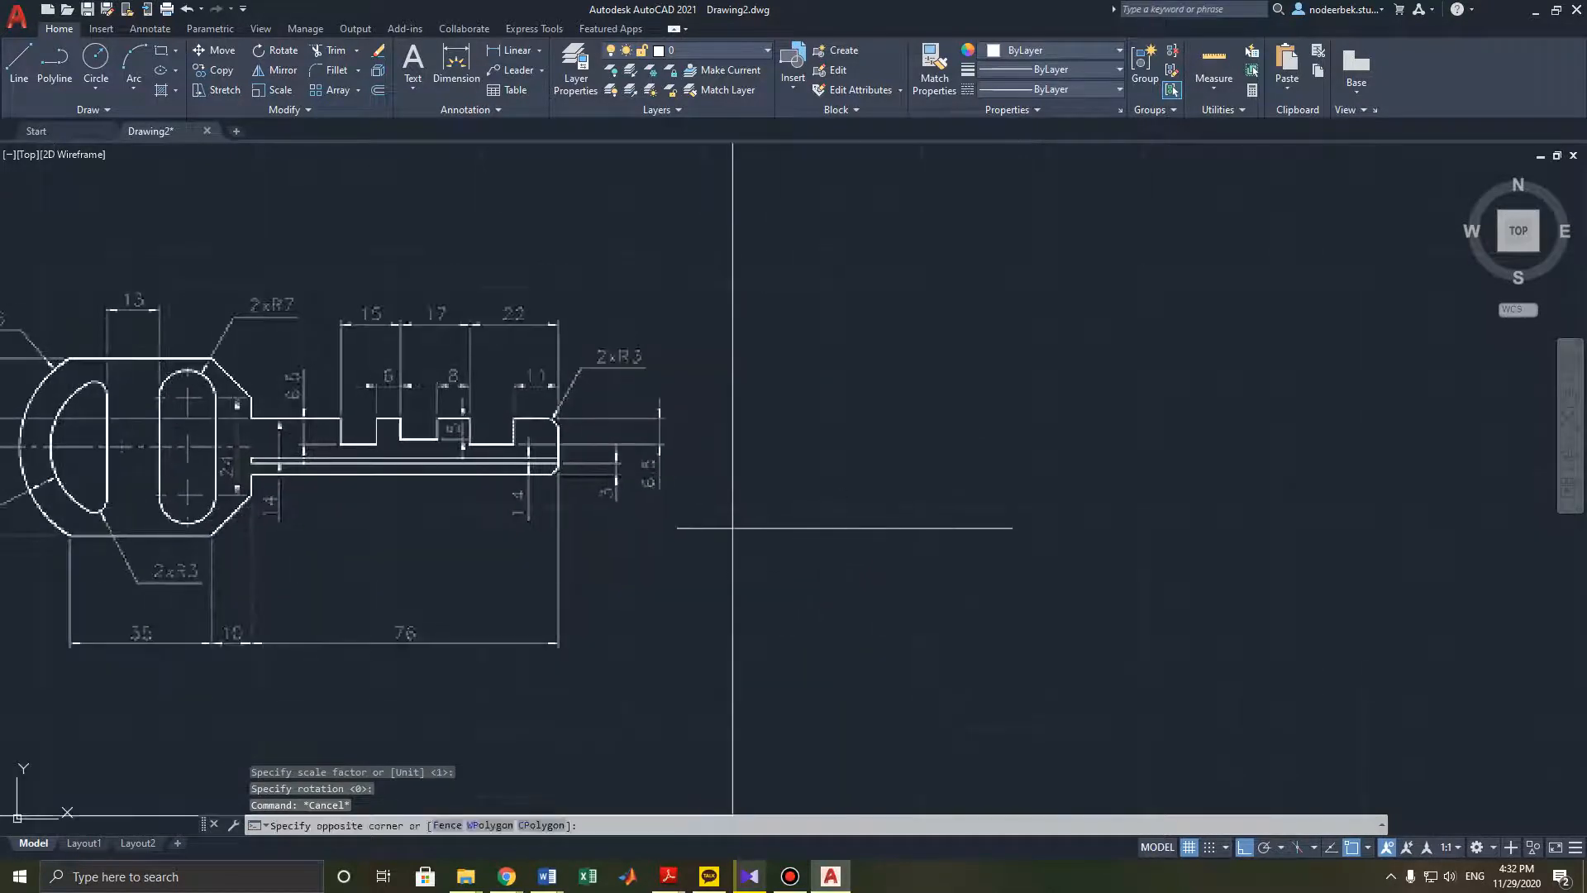
pyautogui.click(834, 530)
pyautogui.click(844, 527)
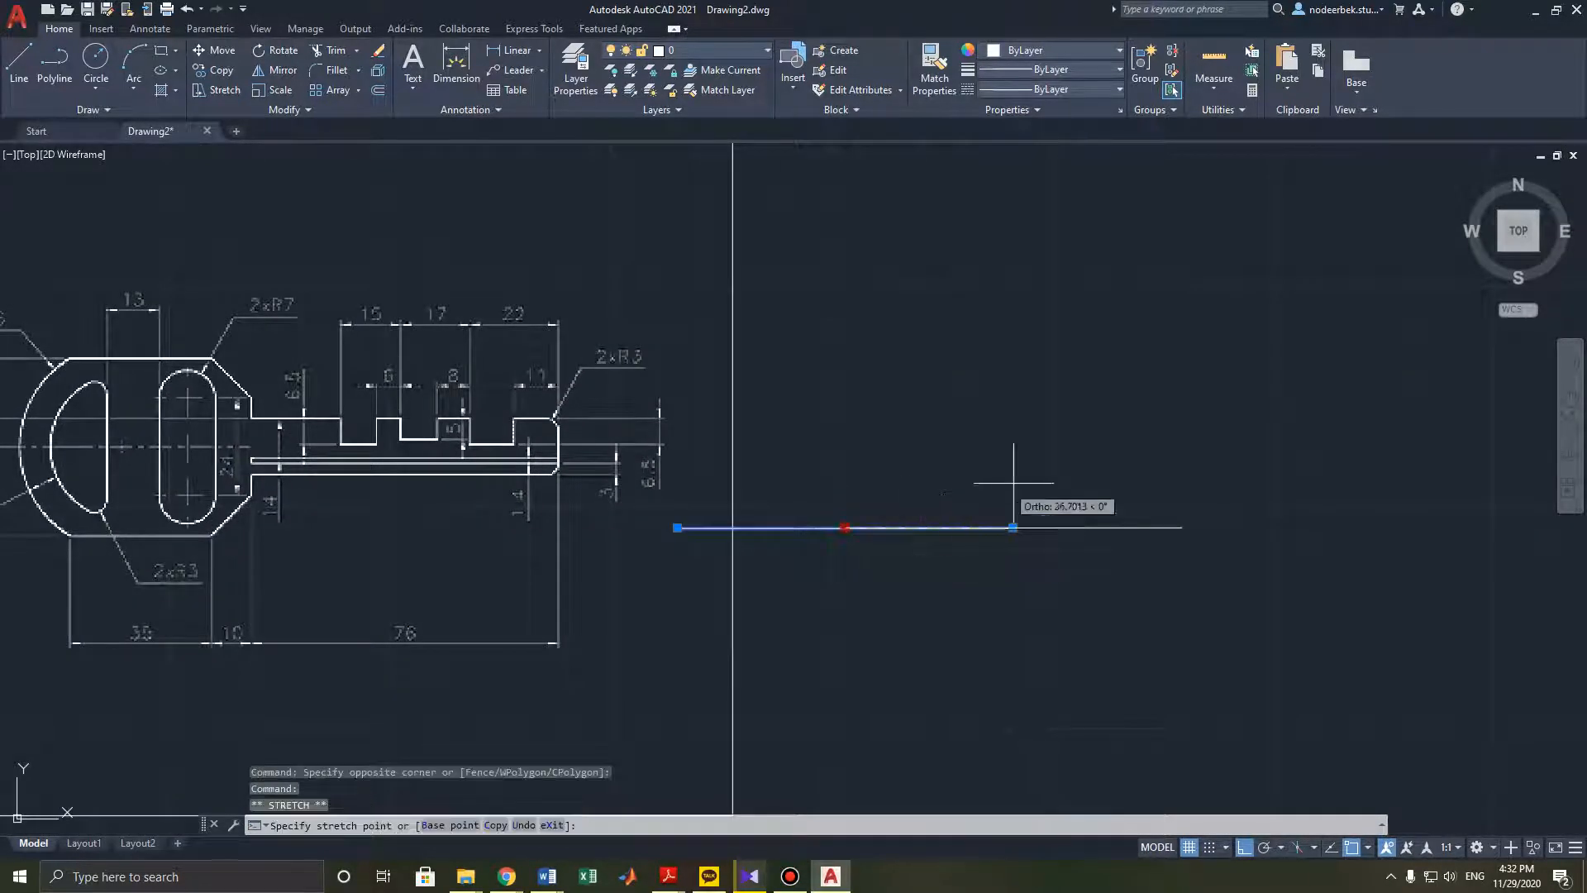
pyautogui.click(1072, 495)
pyautogui.press('Escape')
# - Draw lines from the right end of the 76 mm line: 14 mm up, then 11 mm left
pyautogui.moveTo(919, 529); pyautogui.dragTo(993, 486, button='middle')
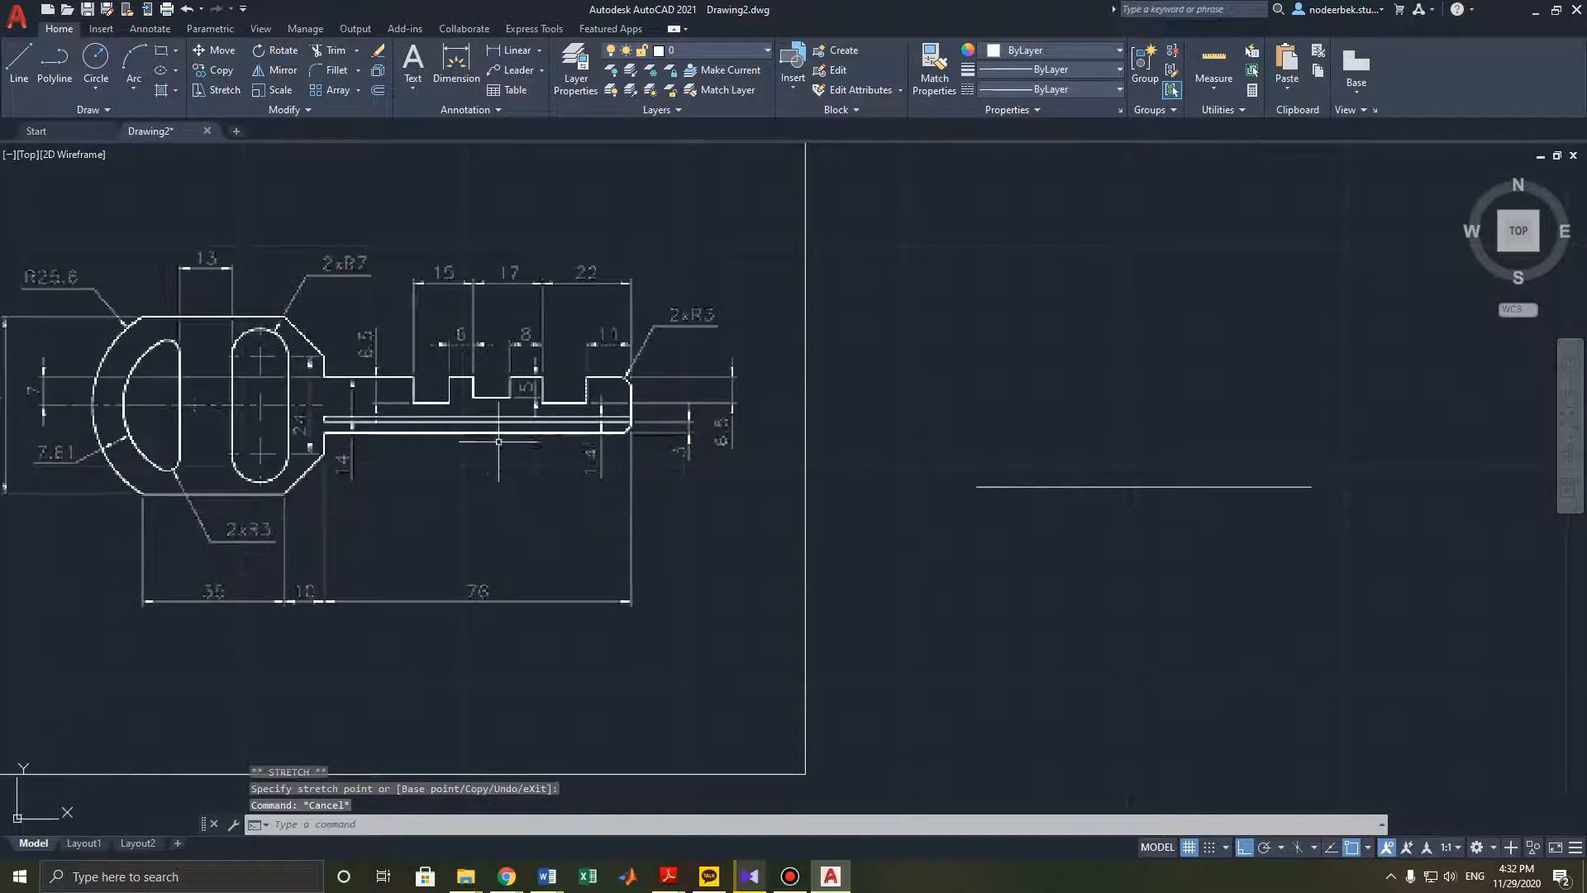
pyautogui.moveTo(954, 431); pyautogui.dragTo(961, 456, button='middle')
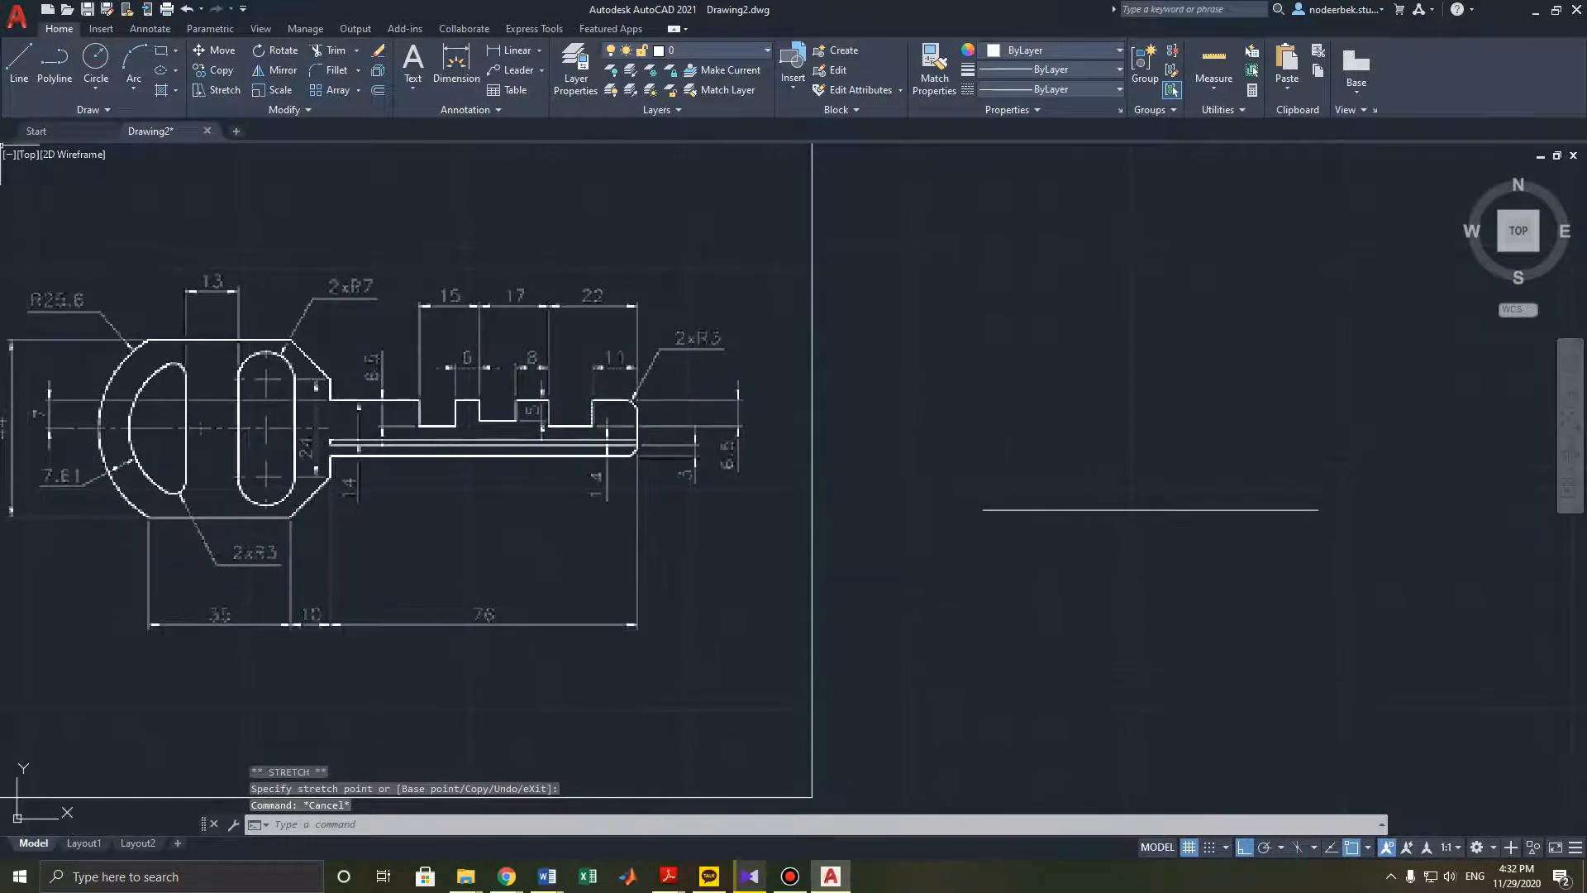
pyautogui.click(19, 62)
pyautogui.click(1319, 509)
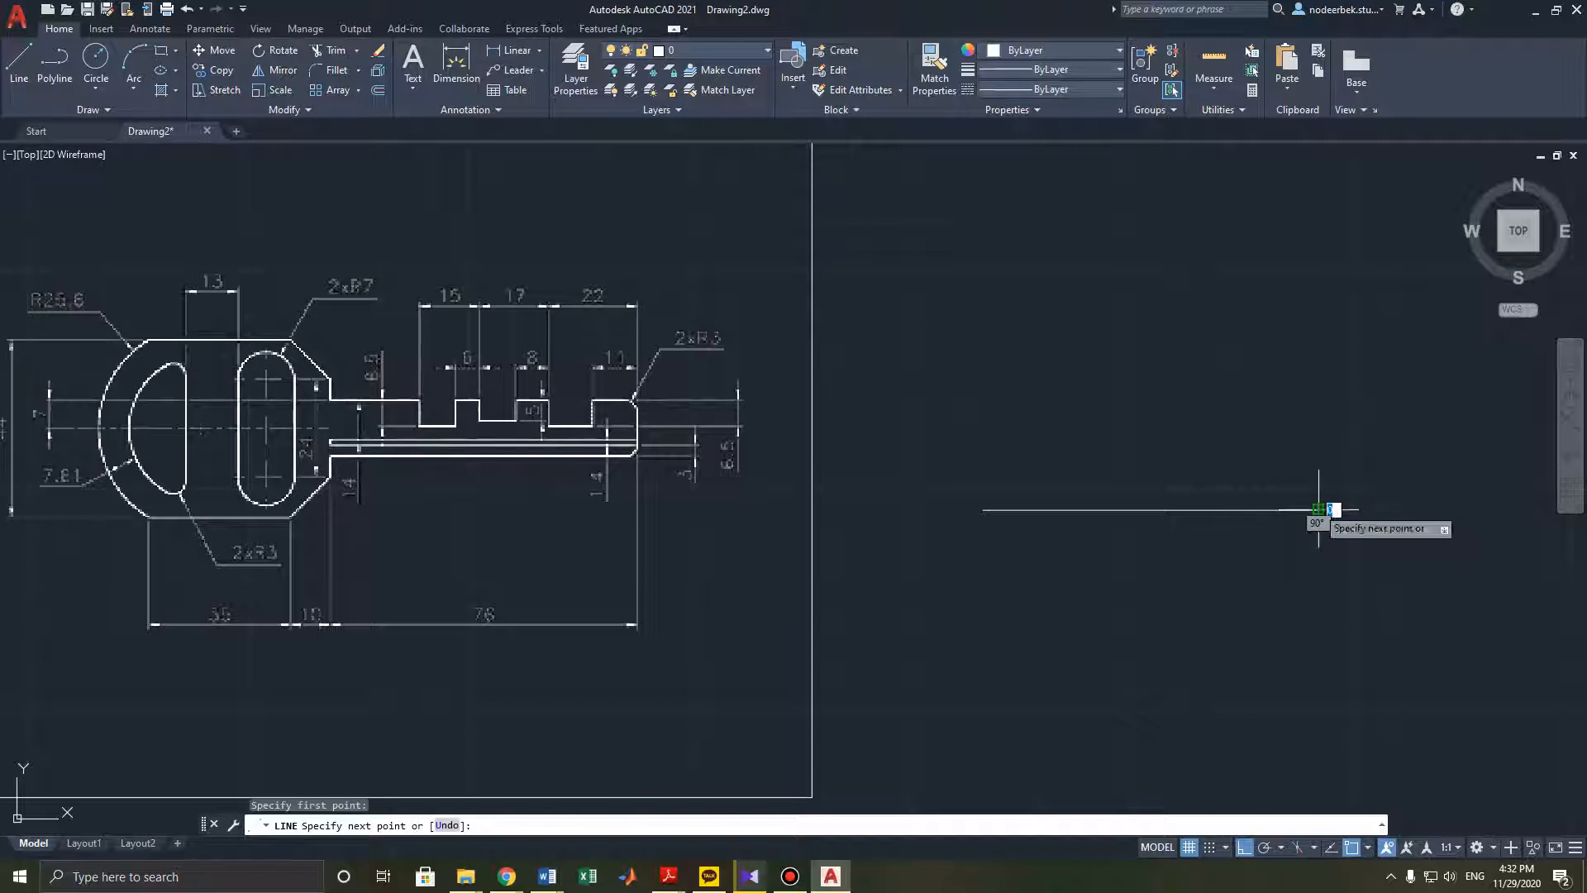
pyautogui.write('14')
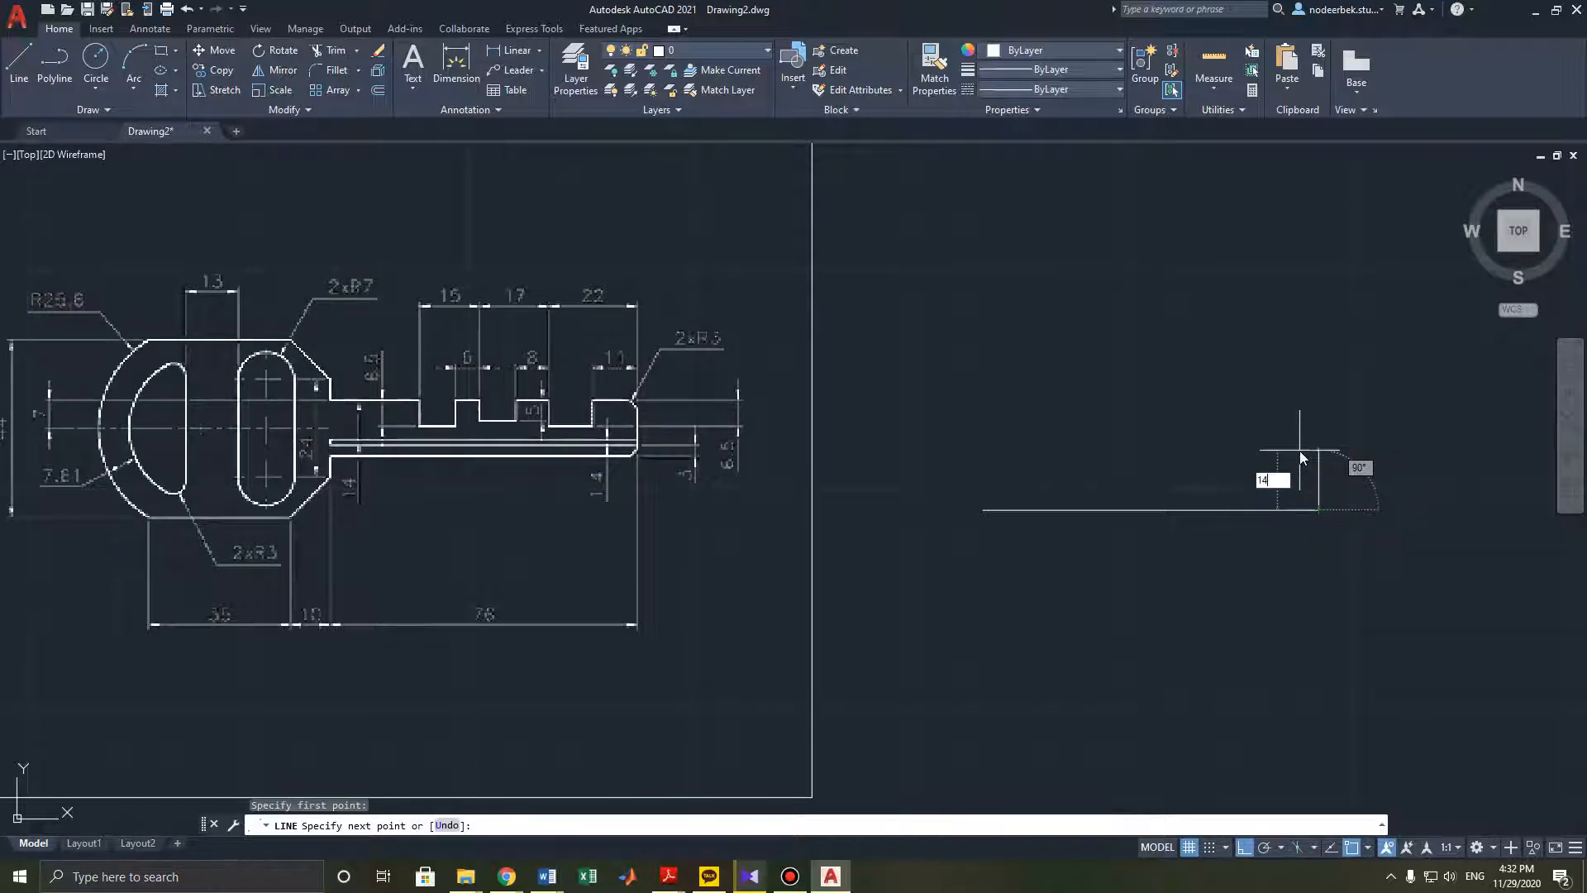
pyautogui.press('Return')
pyautogui.moveTo(1201, 450); pyautogui.dragTo(1225, 423, button='middle')
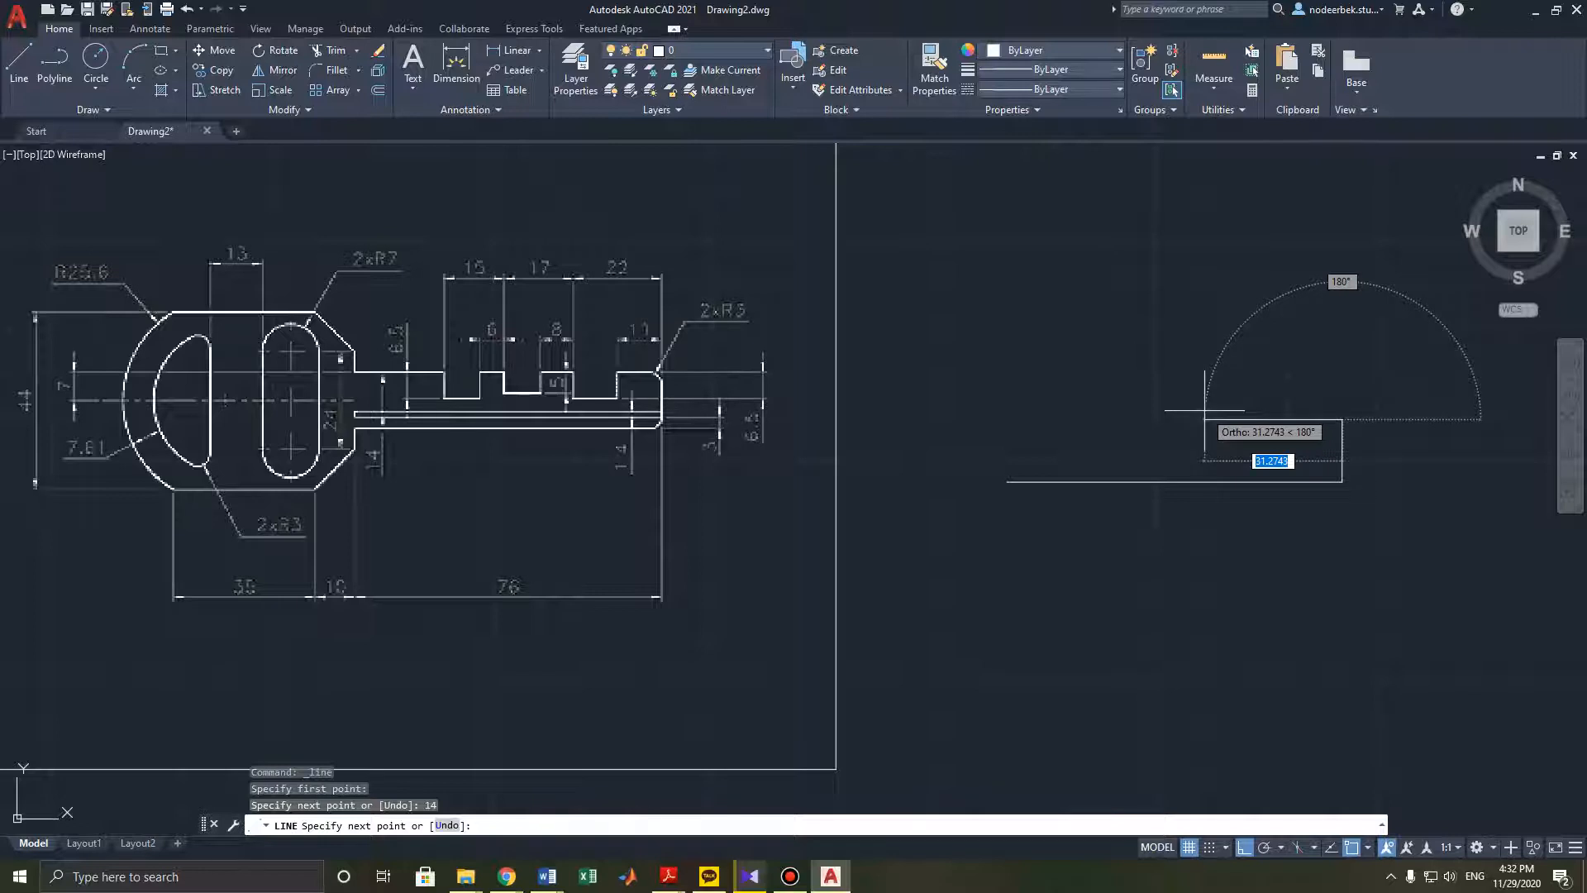
pyautogui.write('11')
pyautogui.press('Return')
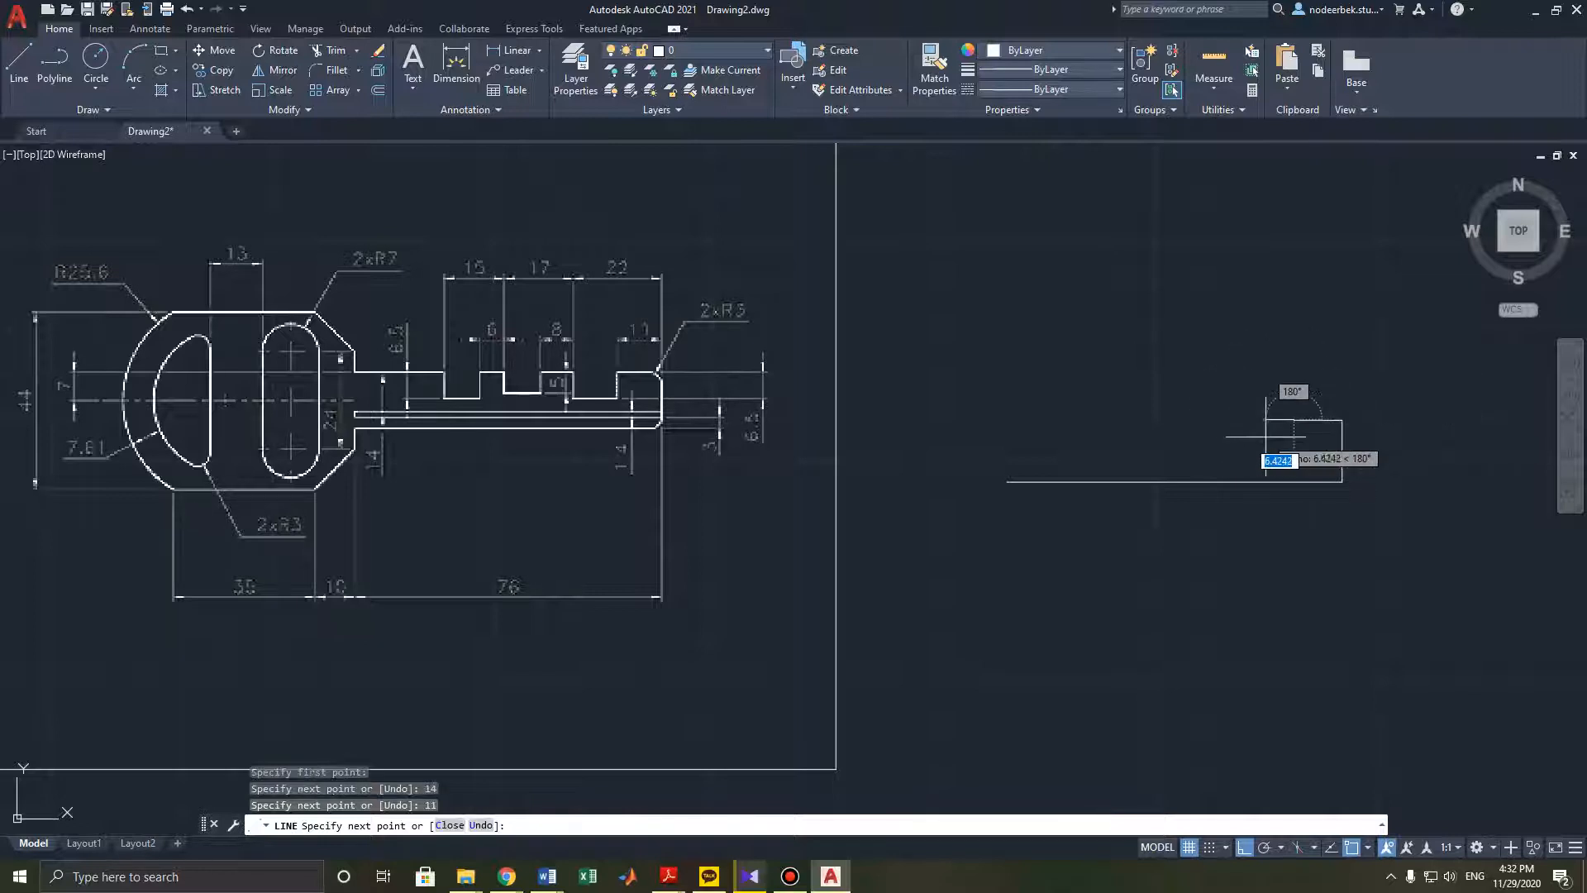
# - Continue the outline with a 6.5 mm segment down and an 11 mm segment left
pyautogui.write('6.5')
pyautogui.press('Return')
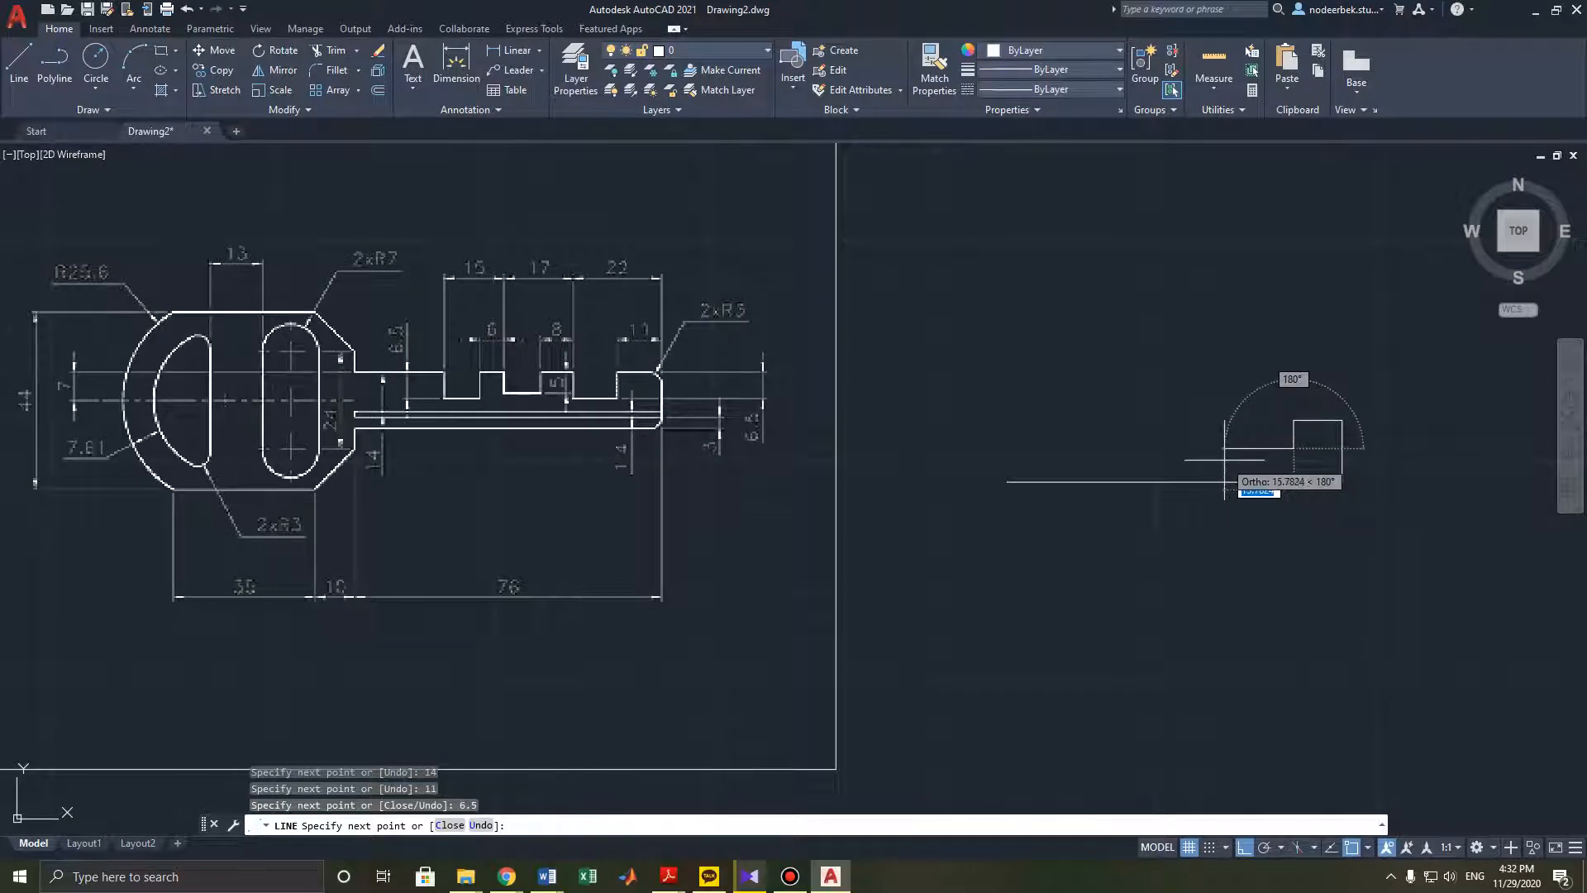
pyautogui.write('11')
pyautogui.press('Return')
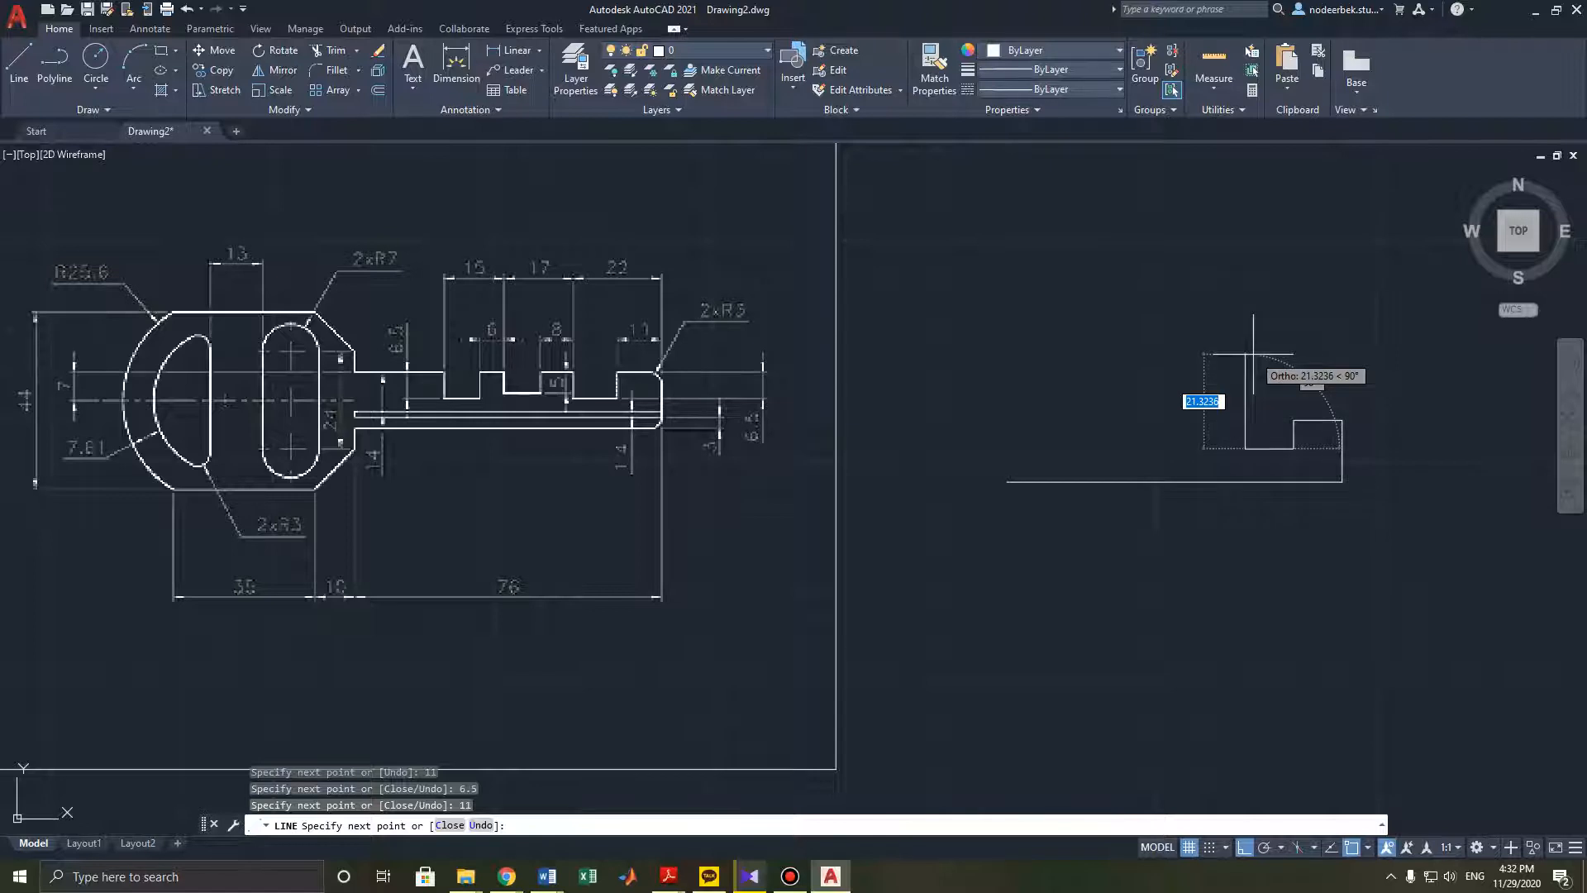
# - Continue the outline with a 6.5 mm segment up and an 8 mm segment left
pyautogui.write('6.5')
pyautogui.press('Return')
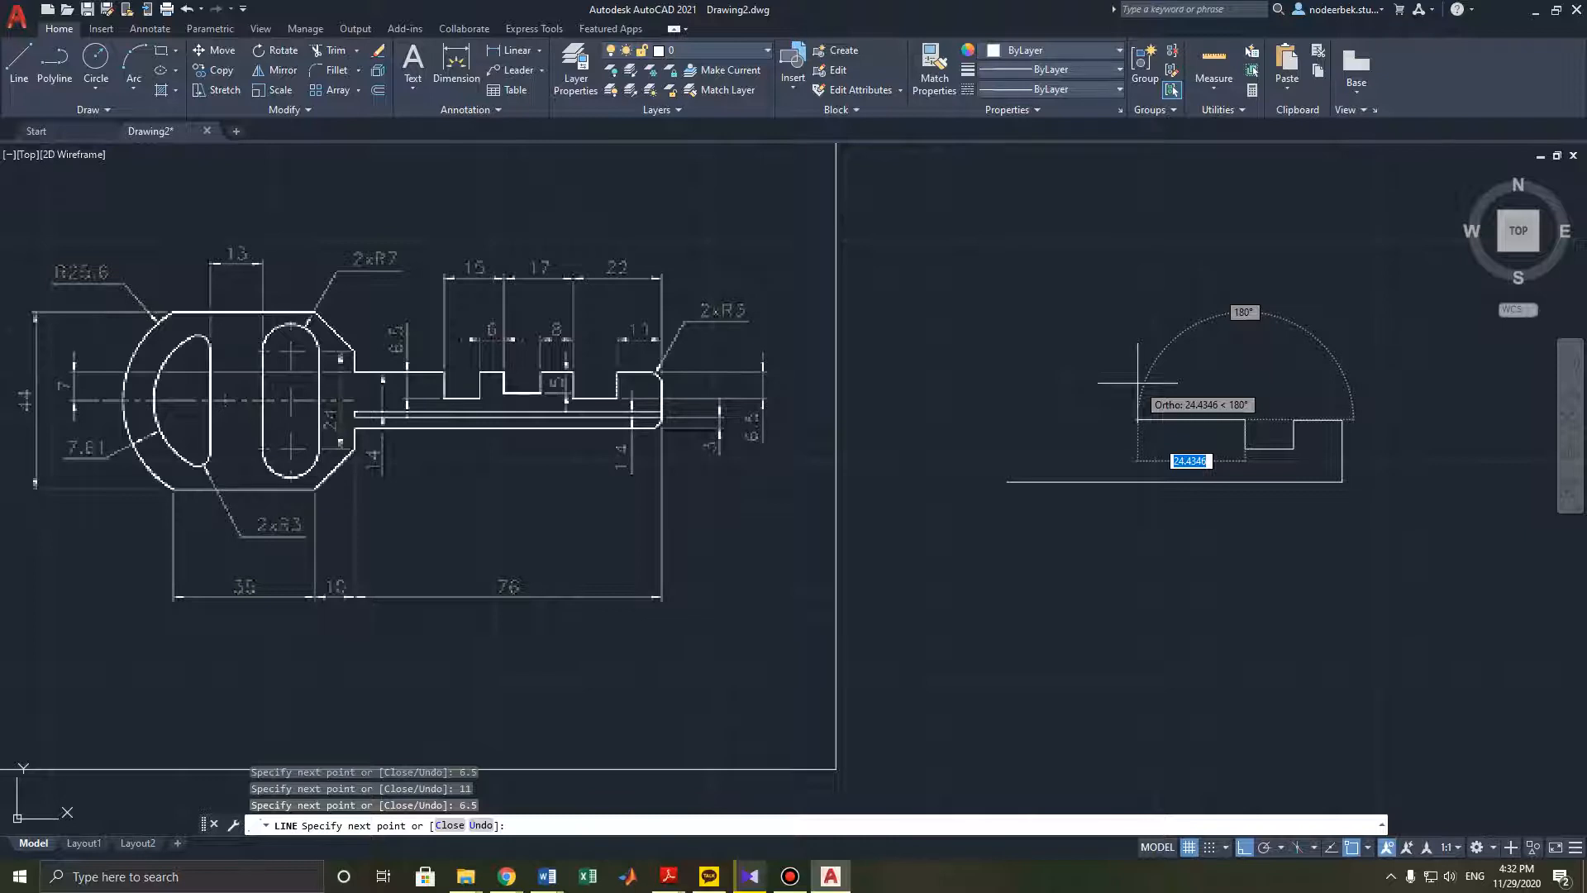
pyautogui.write('8')
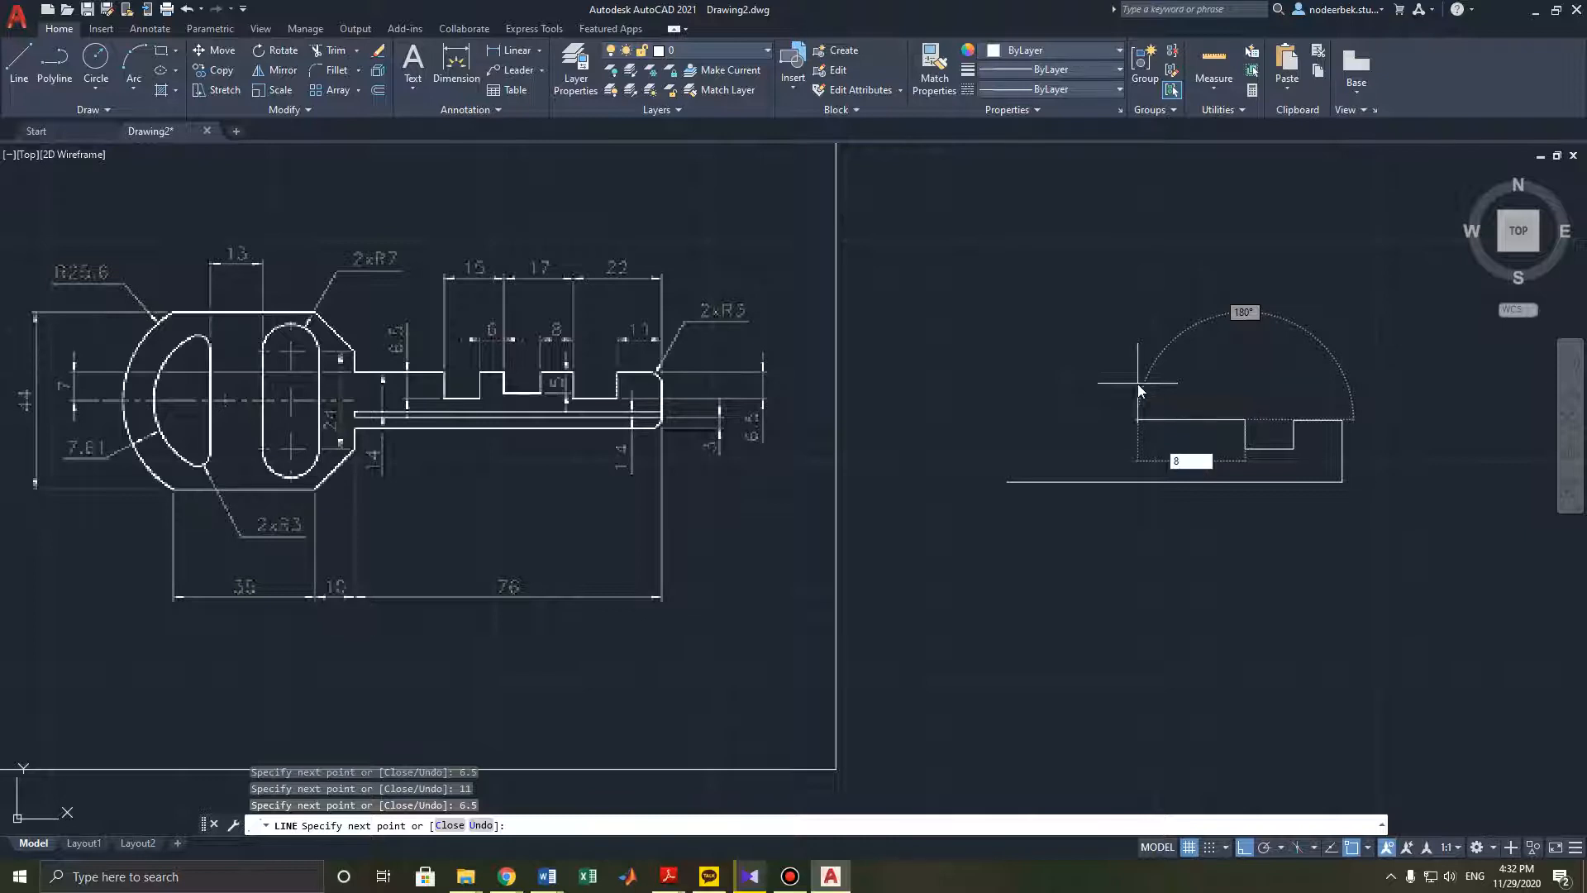
pyautogui.press('Return')
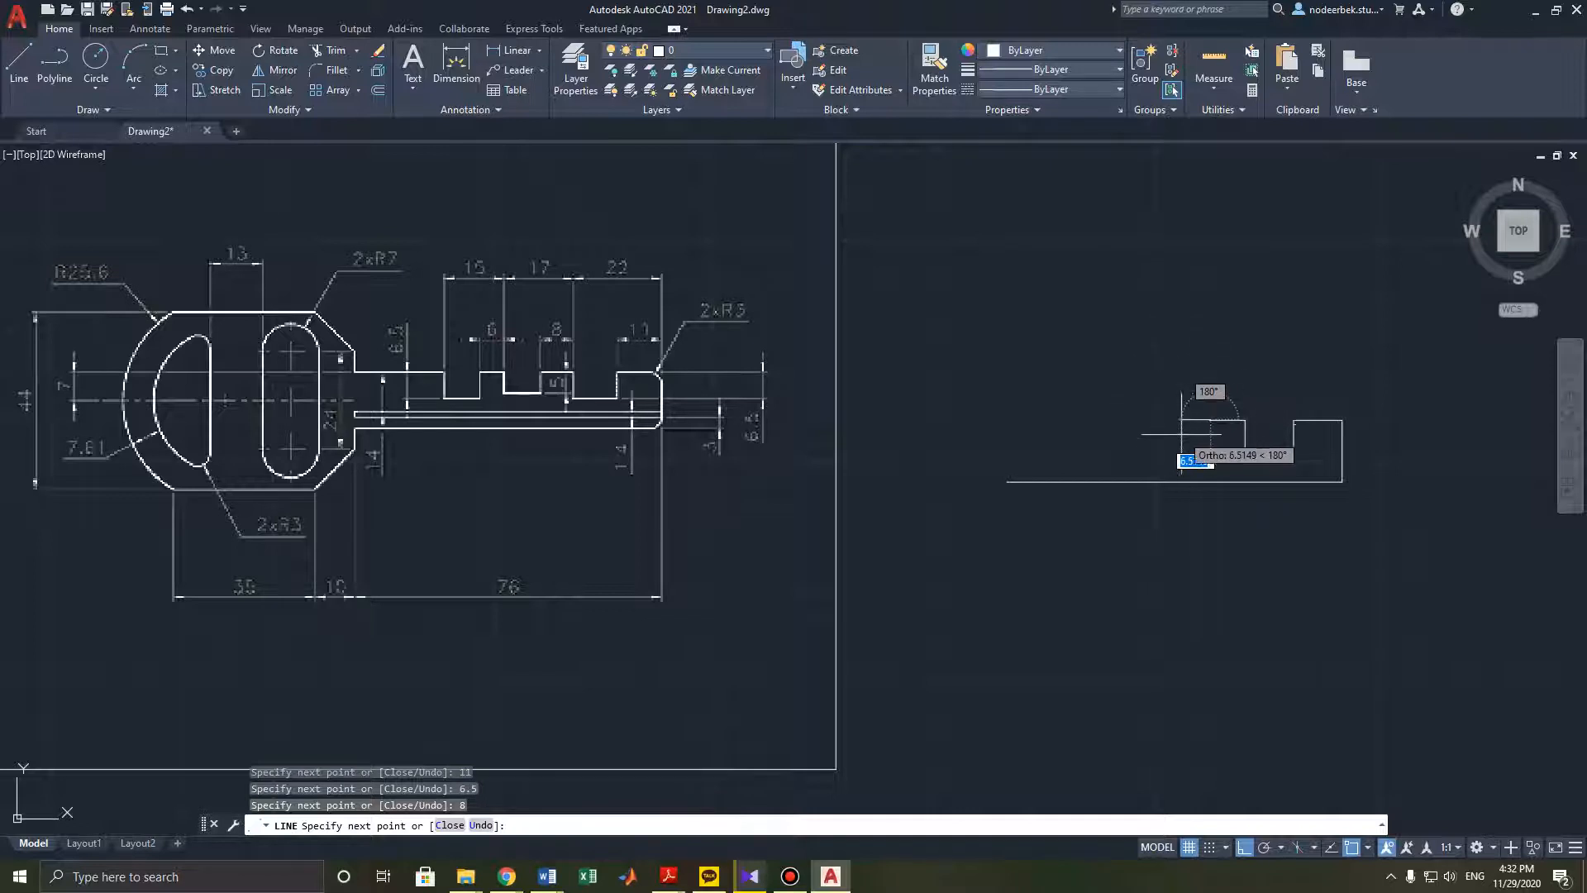
# - Continue the outline with a 5 mm segment down and a 9 mm segment left
pyautogui.write('5')
pyautogui.press('Return')
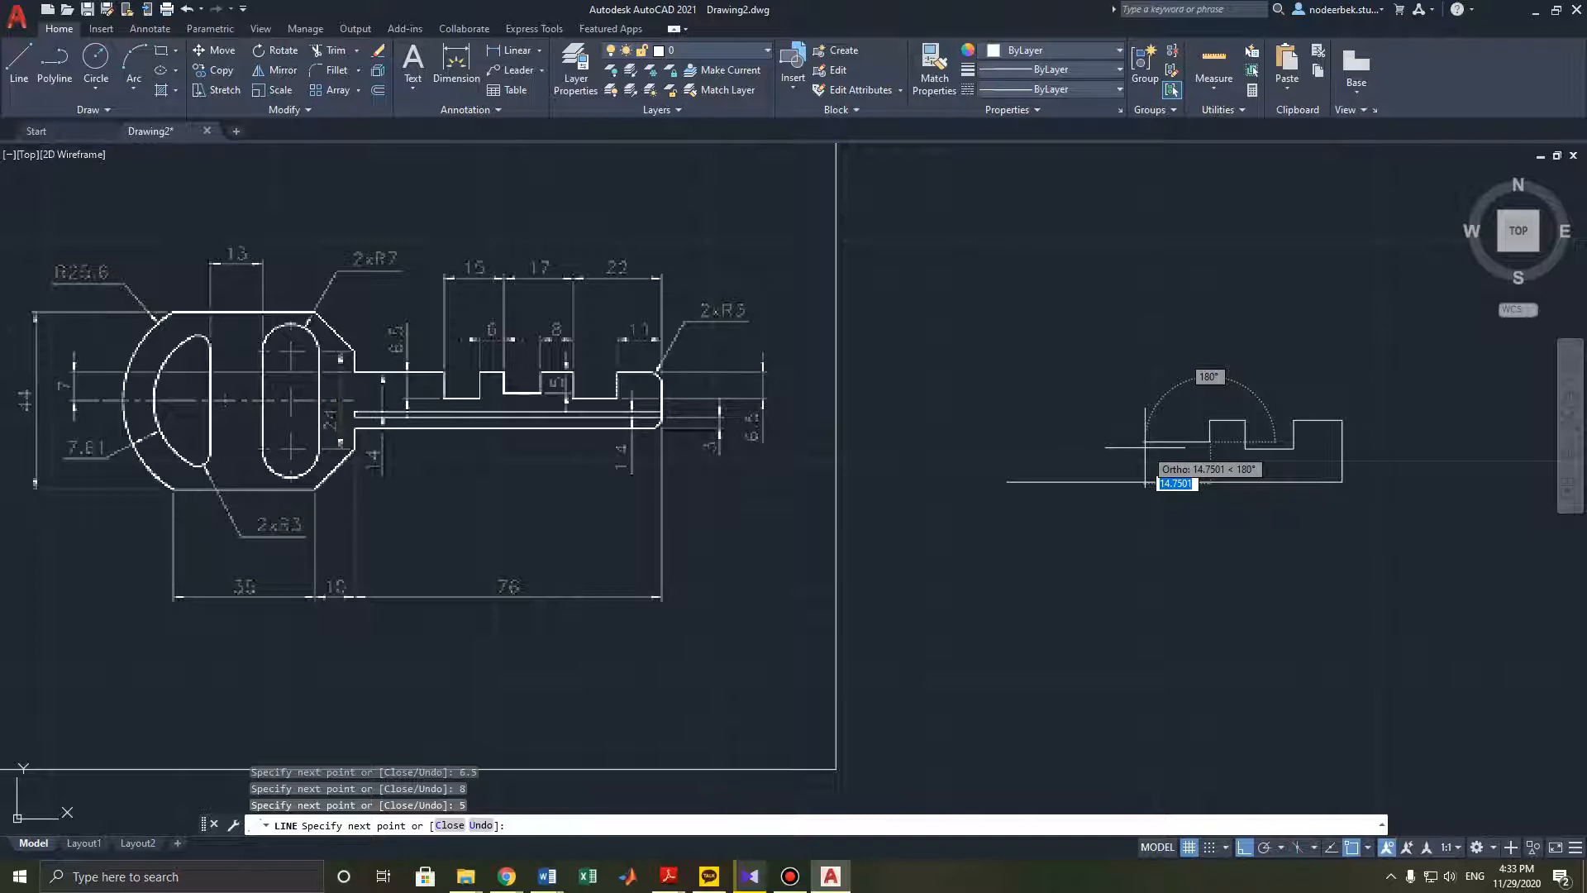
pyautogui.write('9')
pyautogui.press('Return')
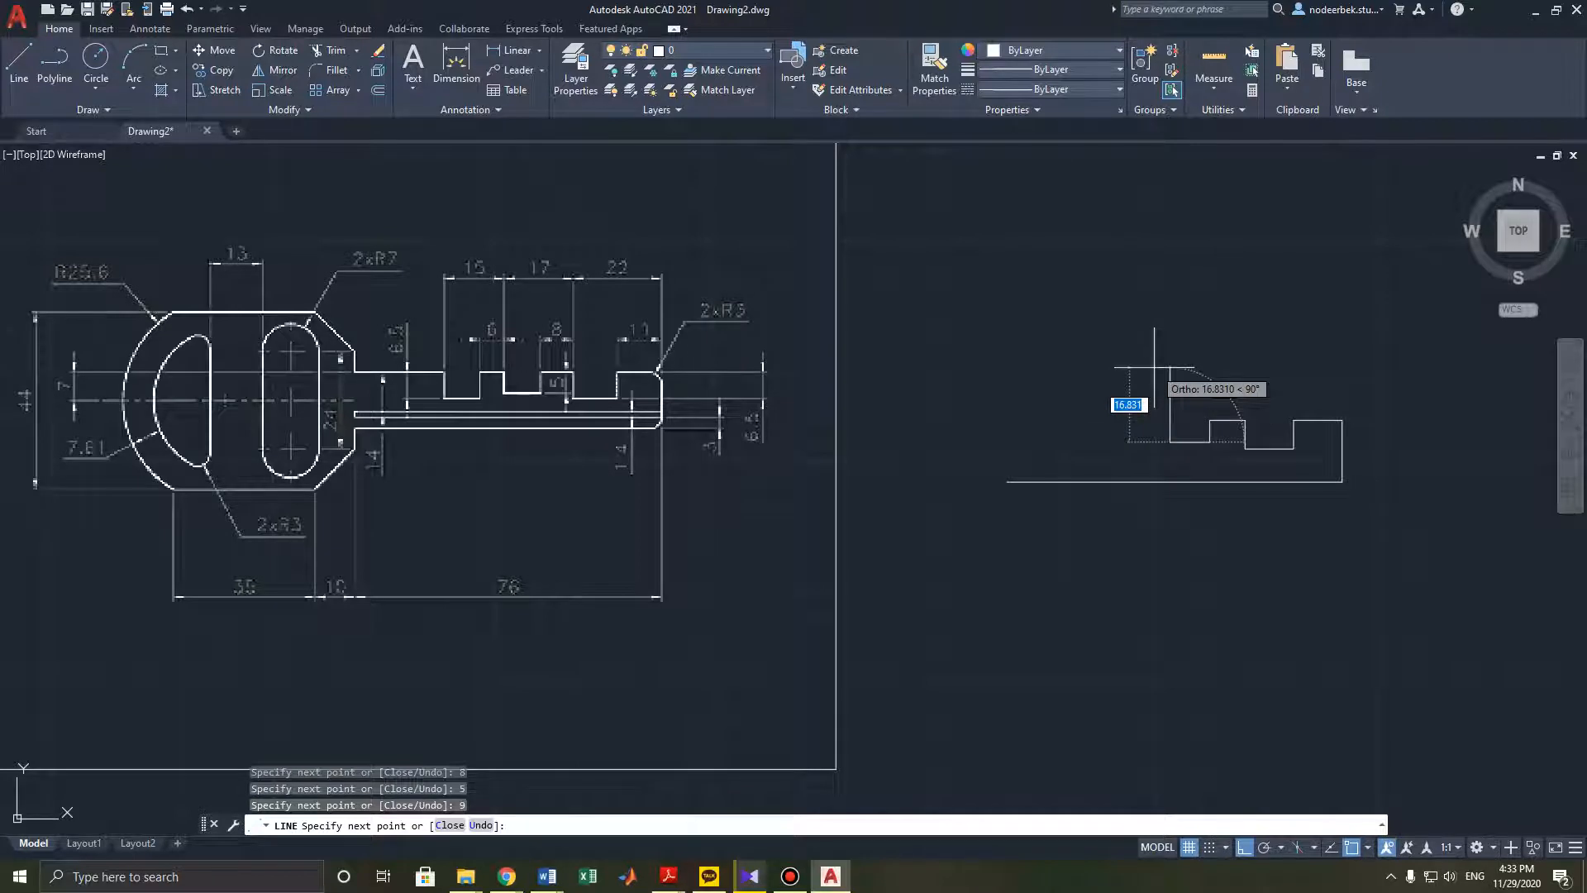
# - Continue the outline with a 5 mm segment up and a 6 mm segment left
pyautogui.write('5')
pyautogui.press('Return')
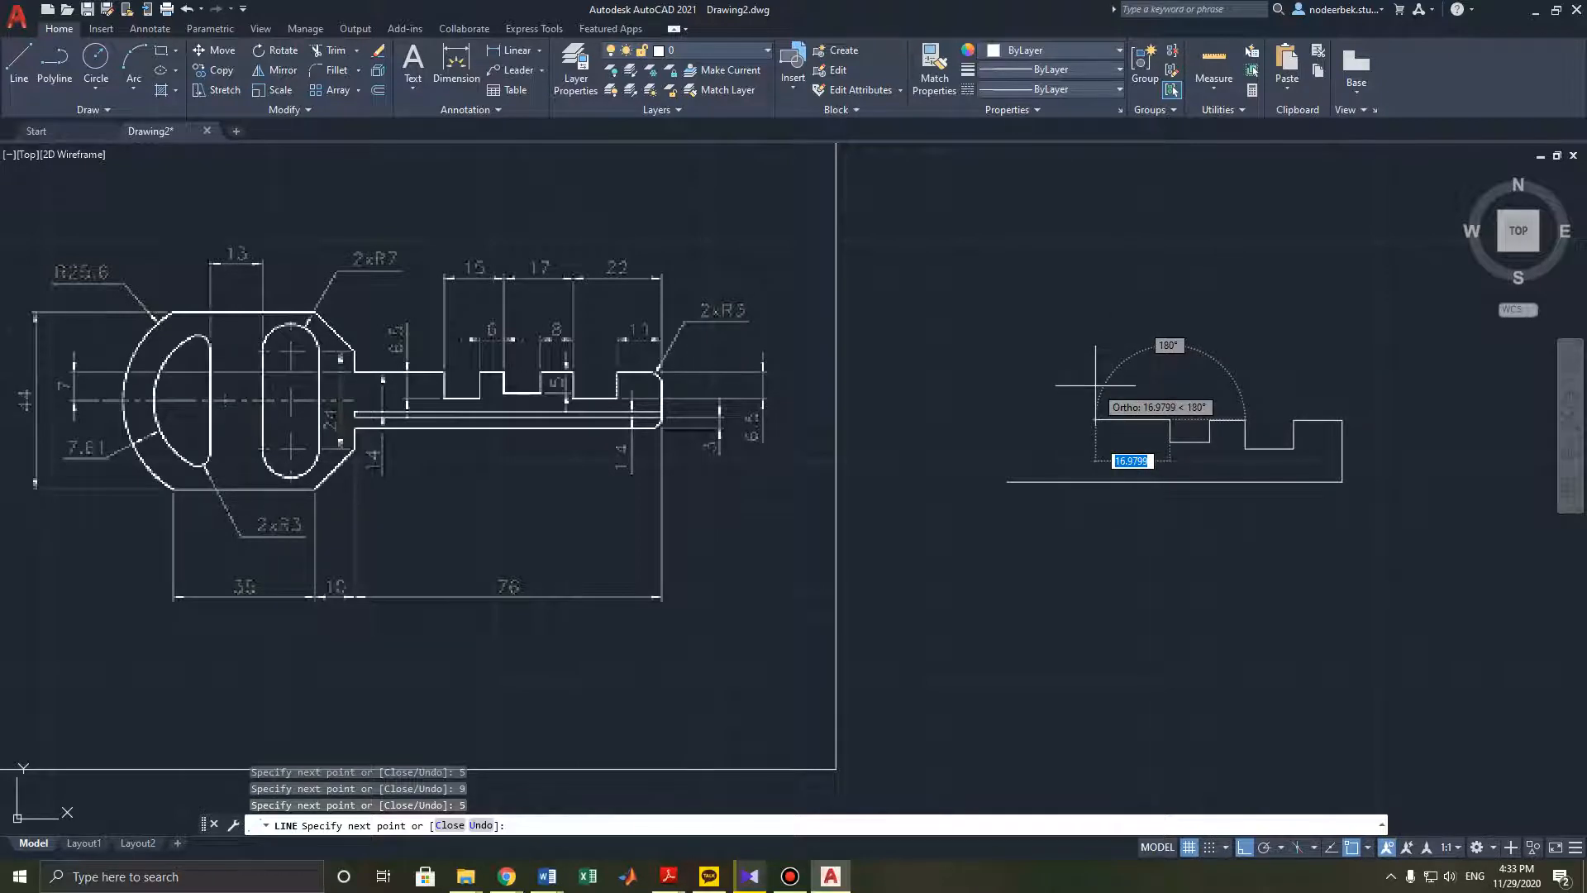
pyautogui.write('6')
pyautogui.press('Return')
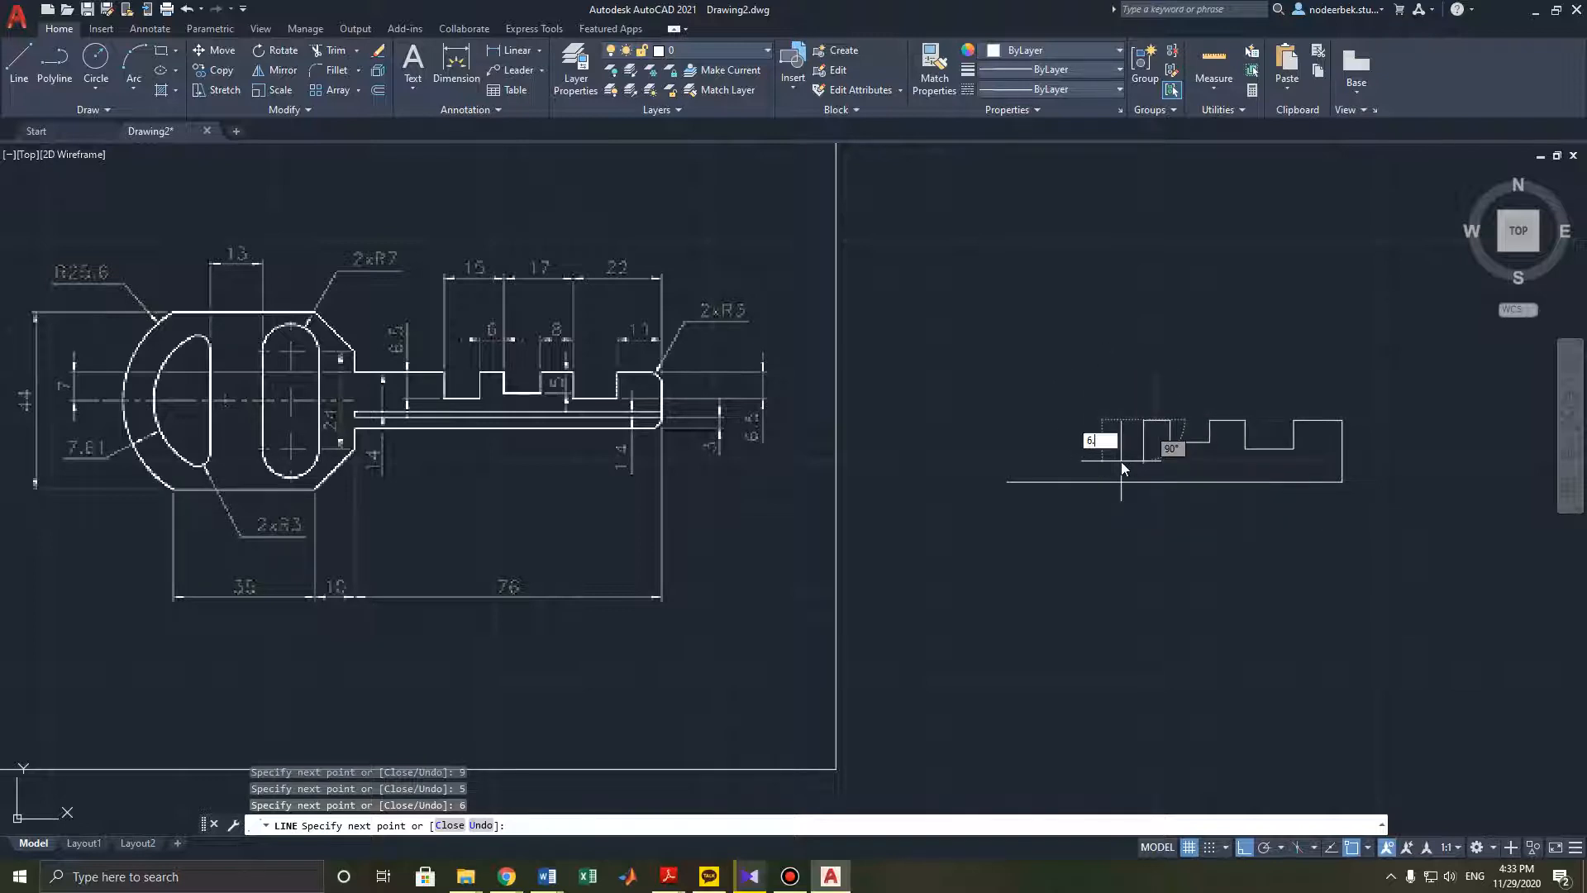
# - Continue the outline with a 6.5 mm segment down and a 9 mm segment left
pyautogui.write('6.5')
pyautogui.press('Return')
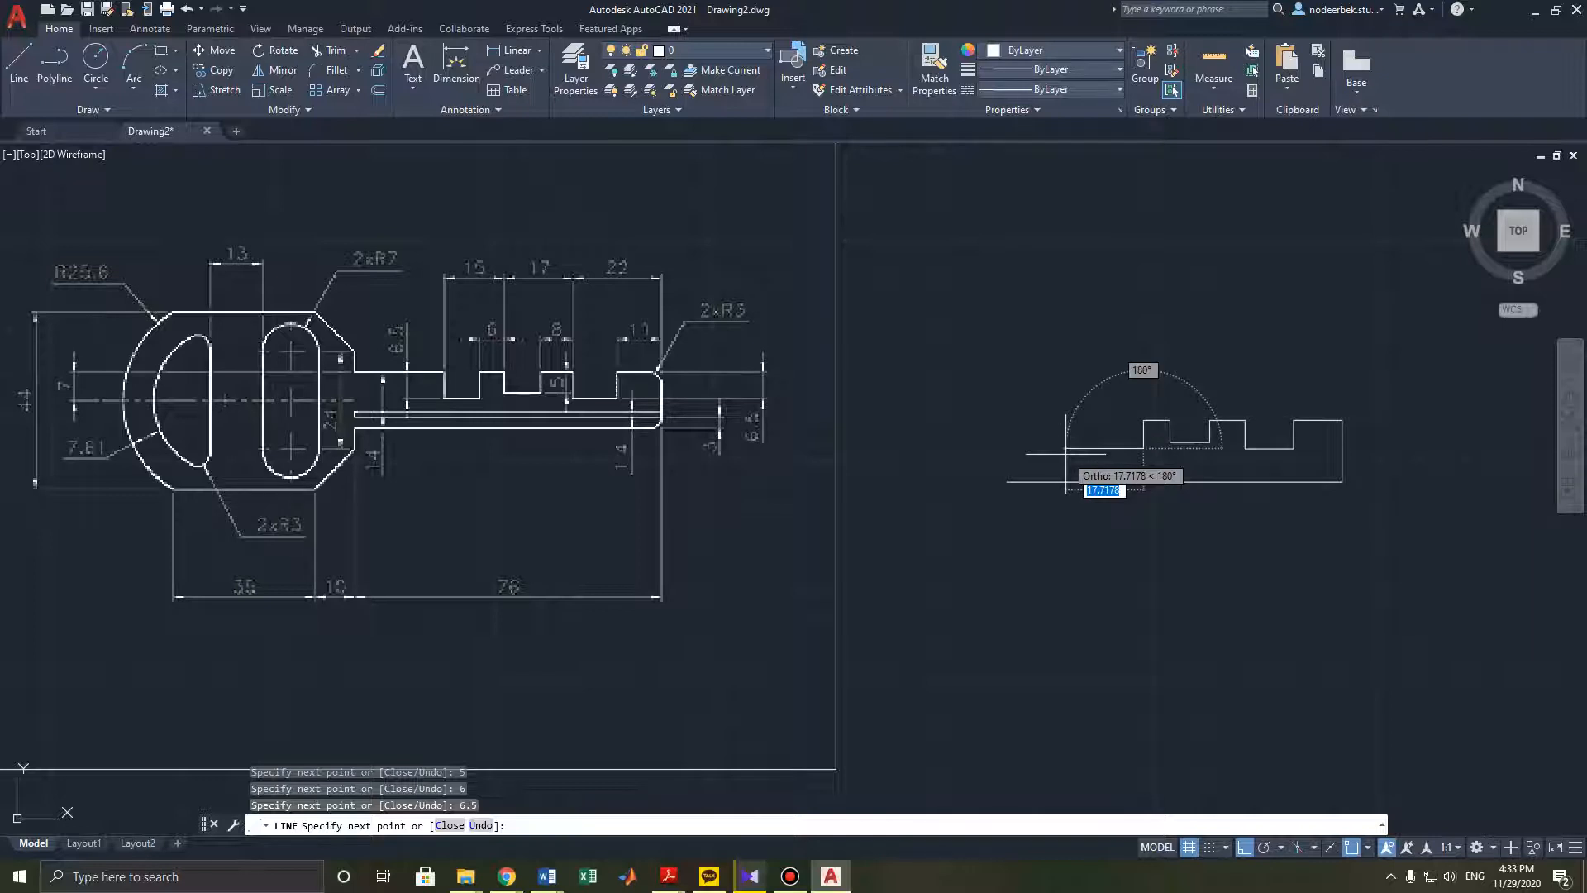
pyautogui.write('9')
pyautogui.press('Return')
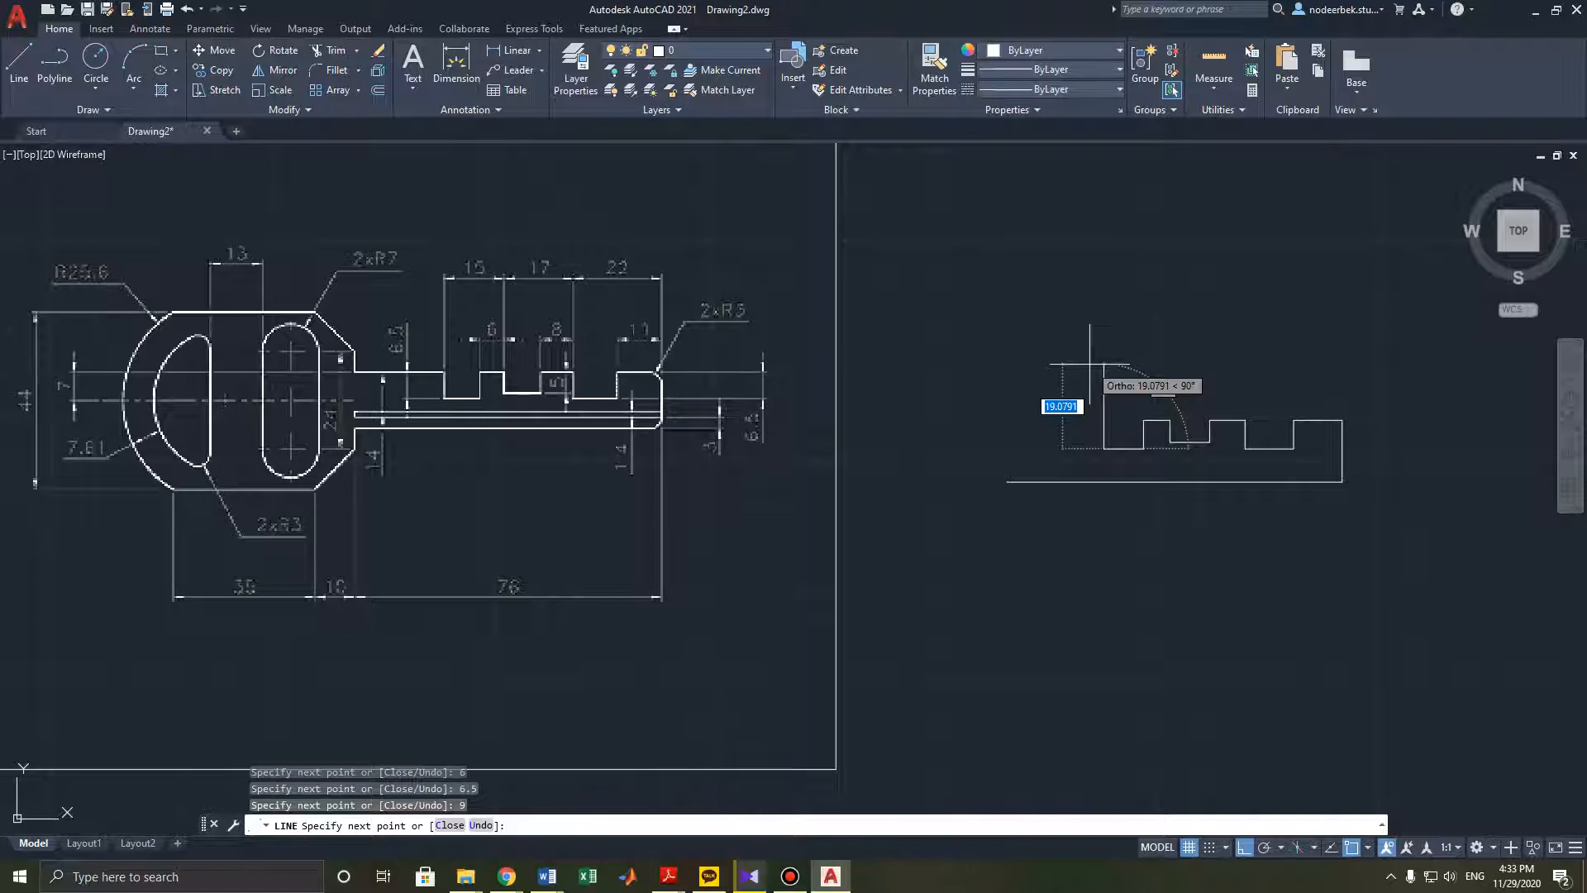
# - Add a 6.5 mm segment up and a segment about 43 mm left, then end the line command
pyautogui.write('6.5')
pyautogui.press('Return')
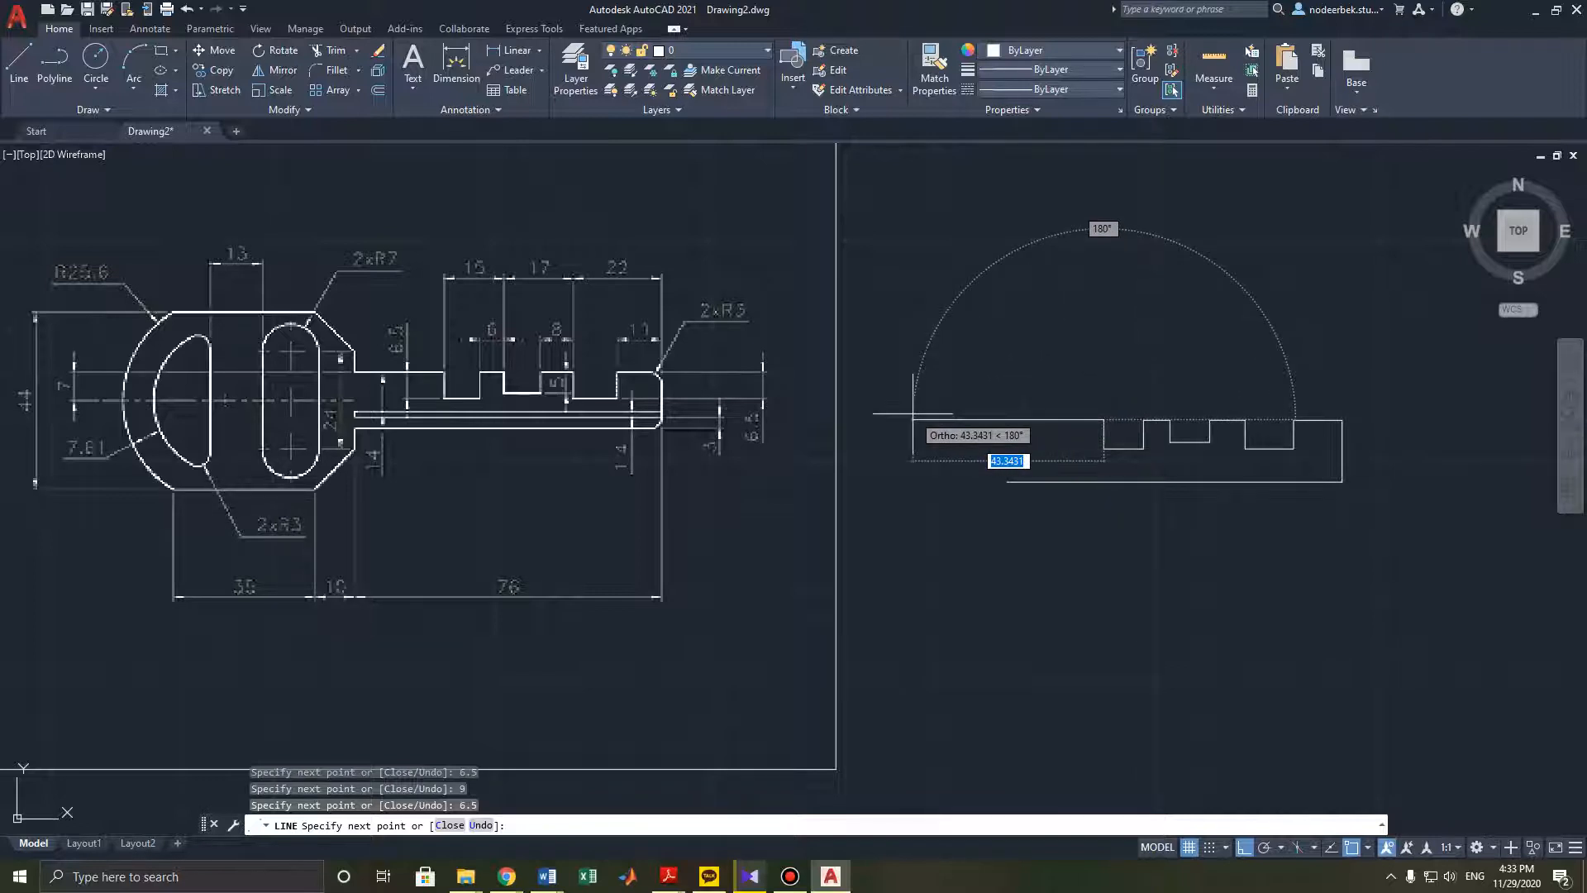
pyautogui.click(914, 415)
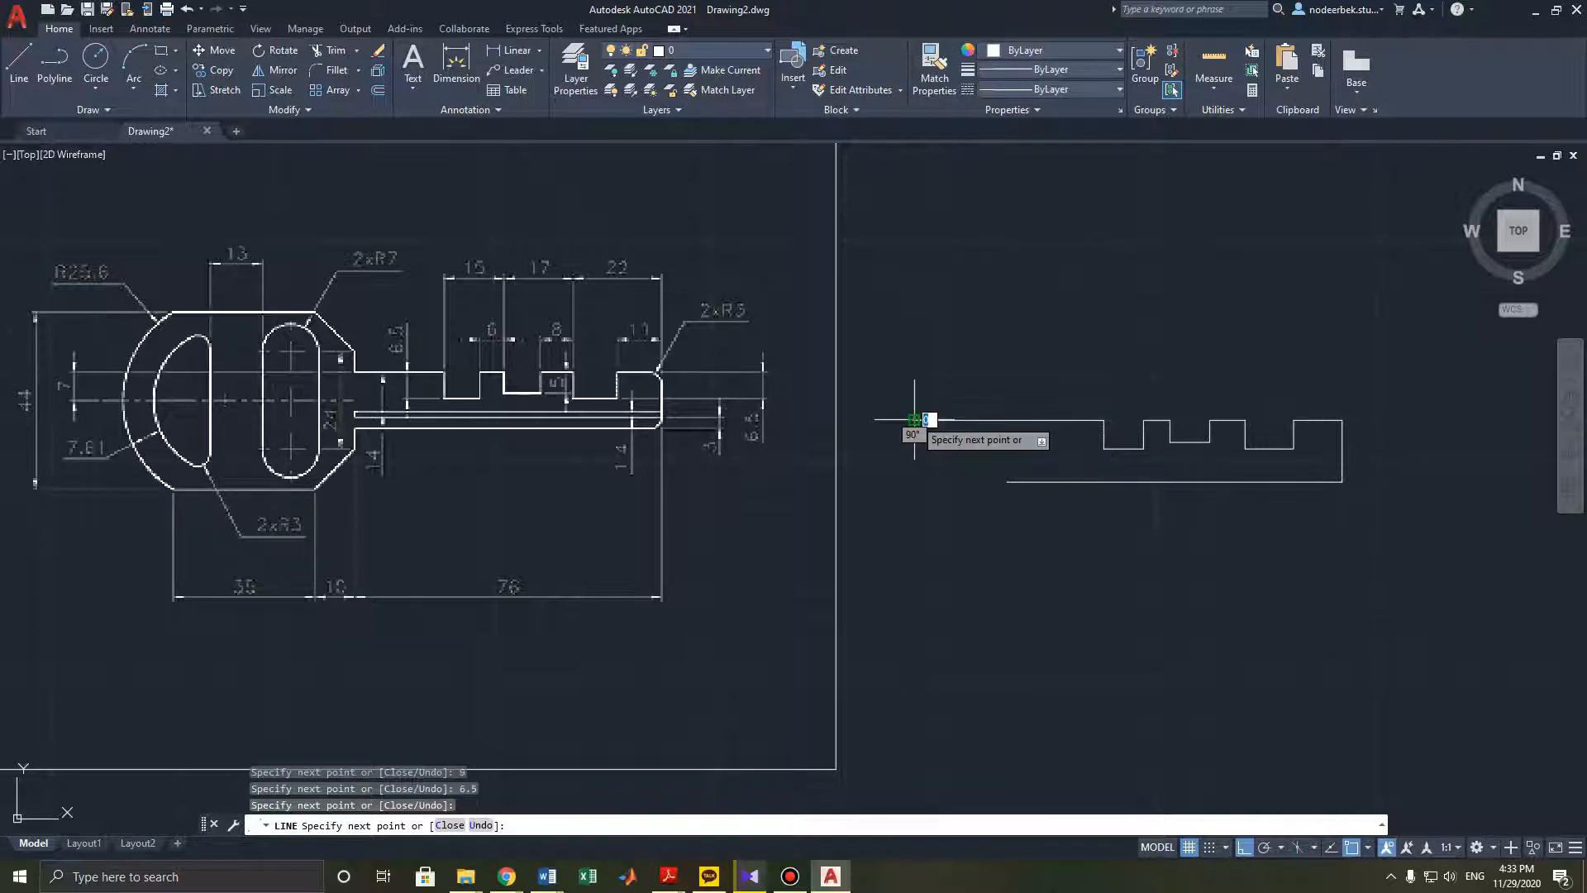
pyautogui.press('Escape')
# - Draw a vertical line up from the bottom line's left end, then erase it
pyautogui.click(19, 62)
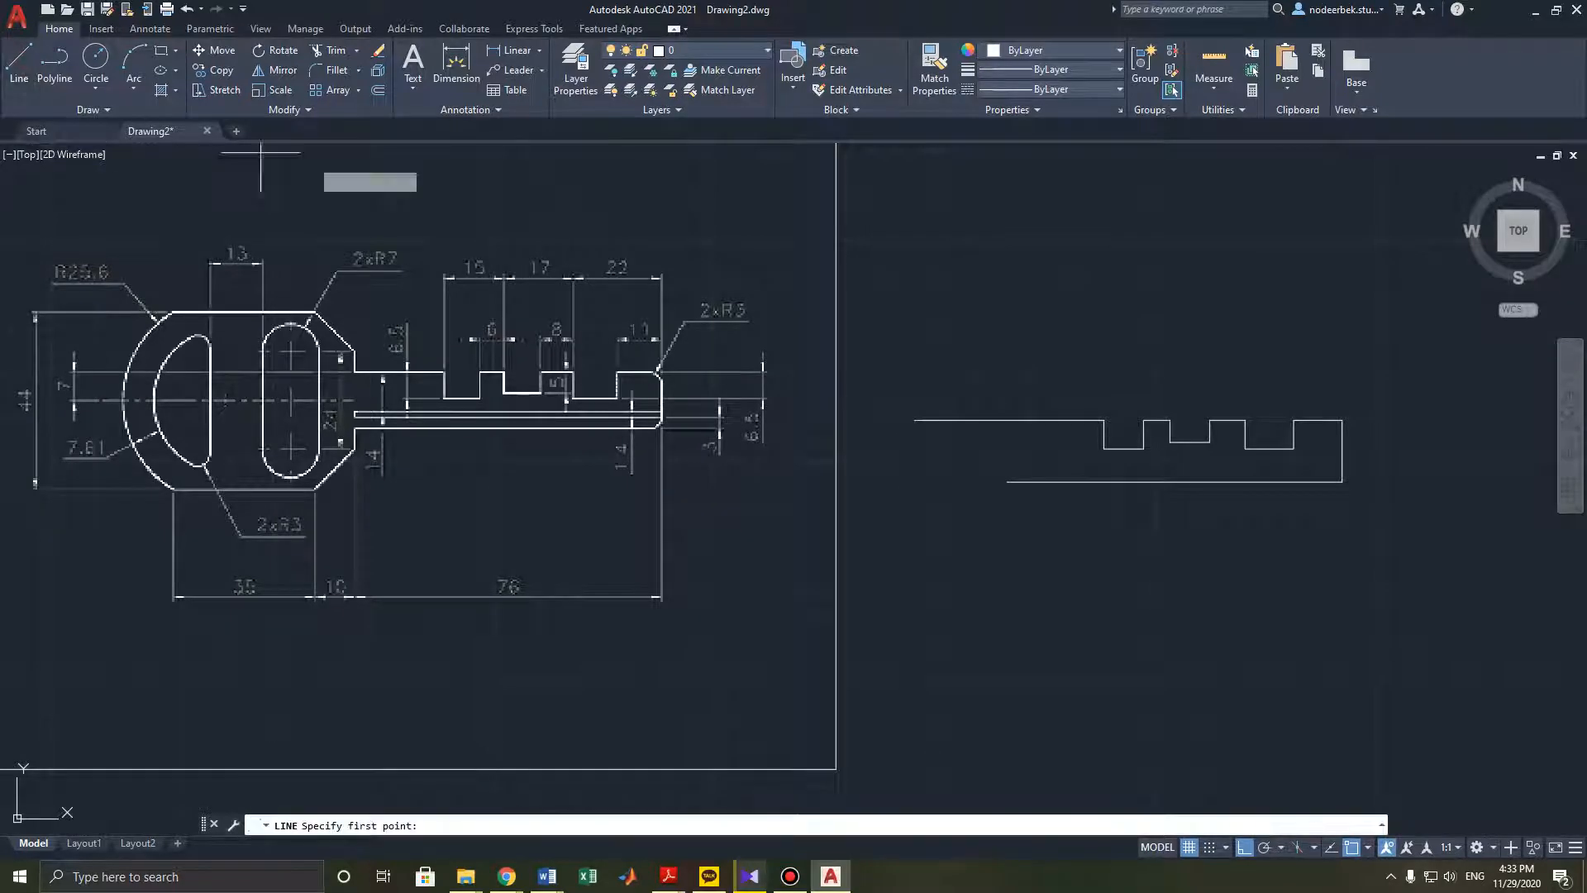
pyautogui.click(1007, 481)
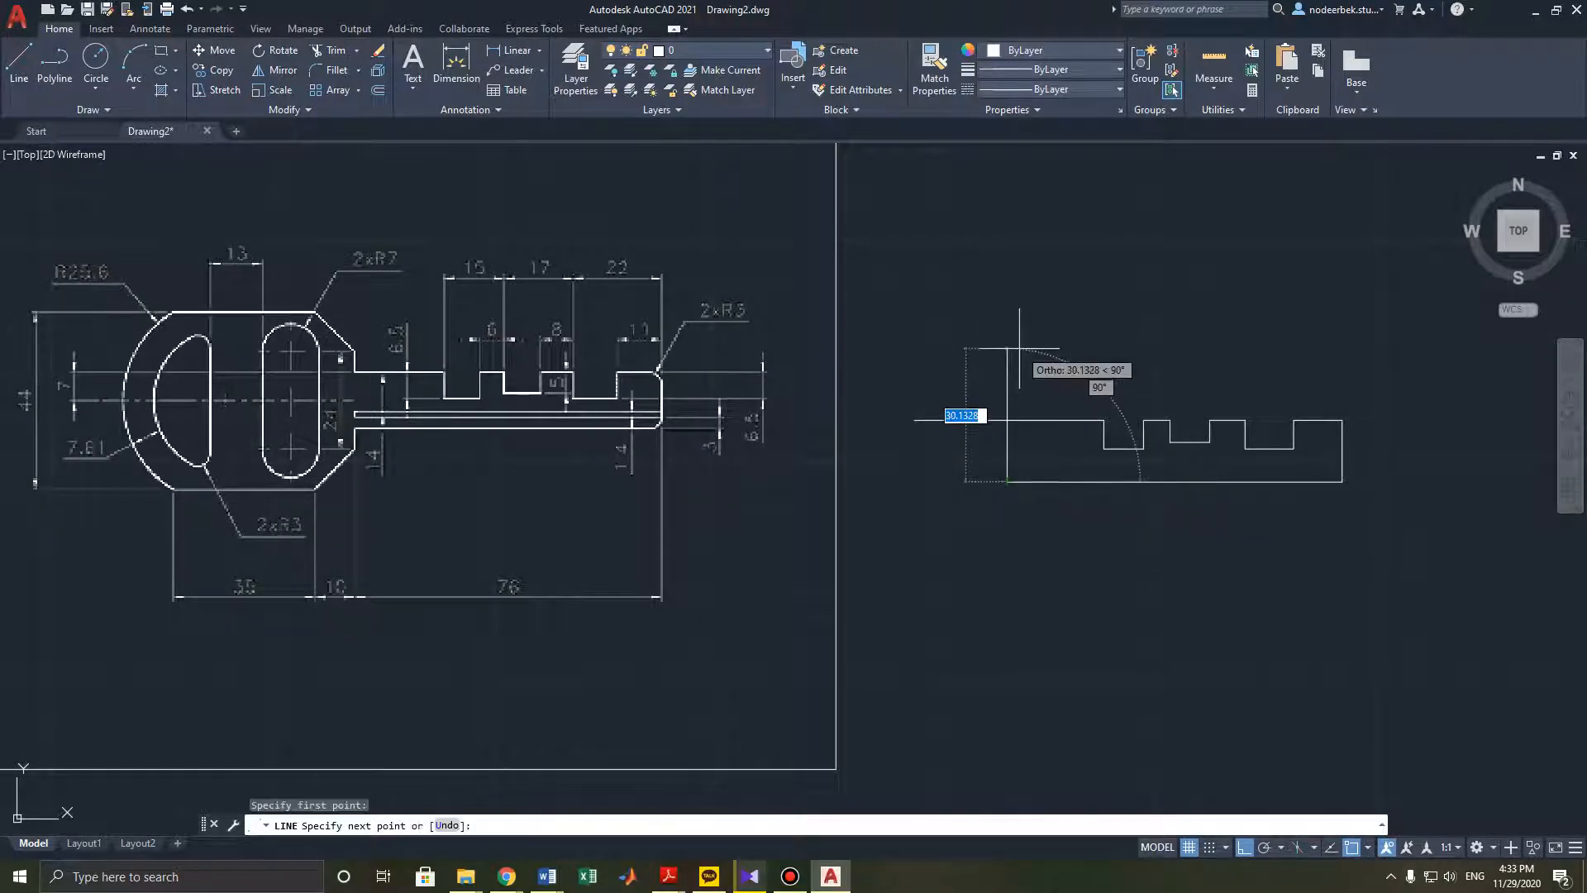
pyautogui.click(1006, 420)
pyautogui.press('Escape')
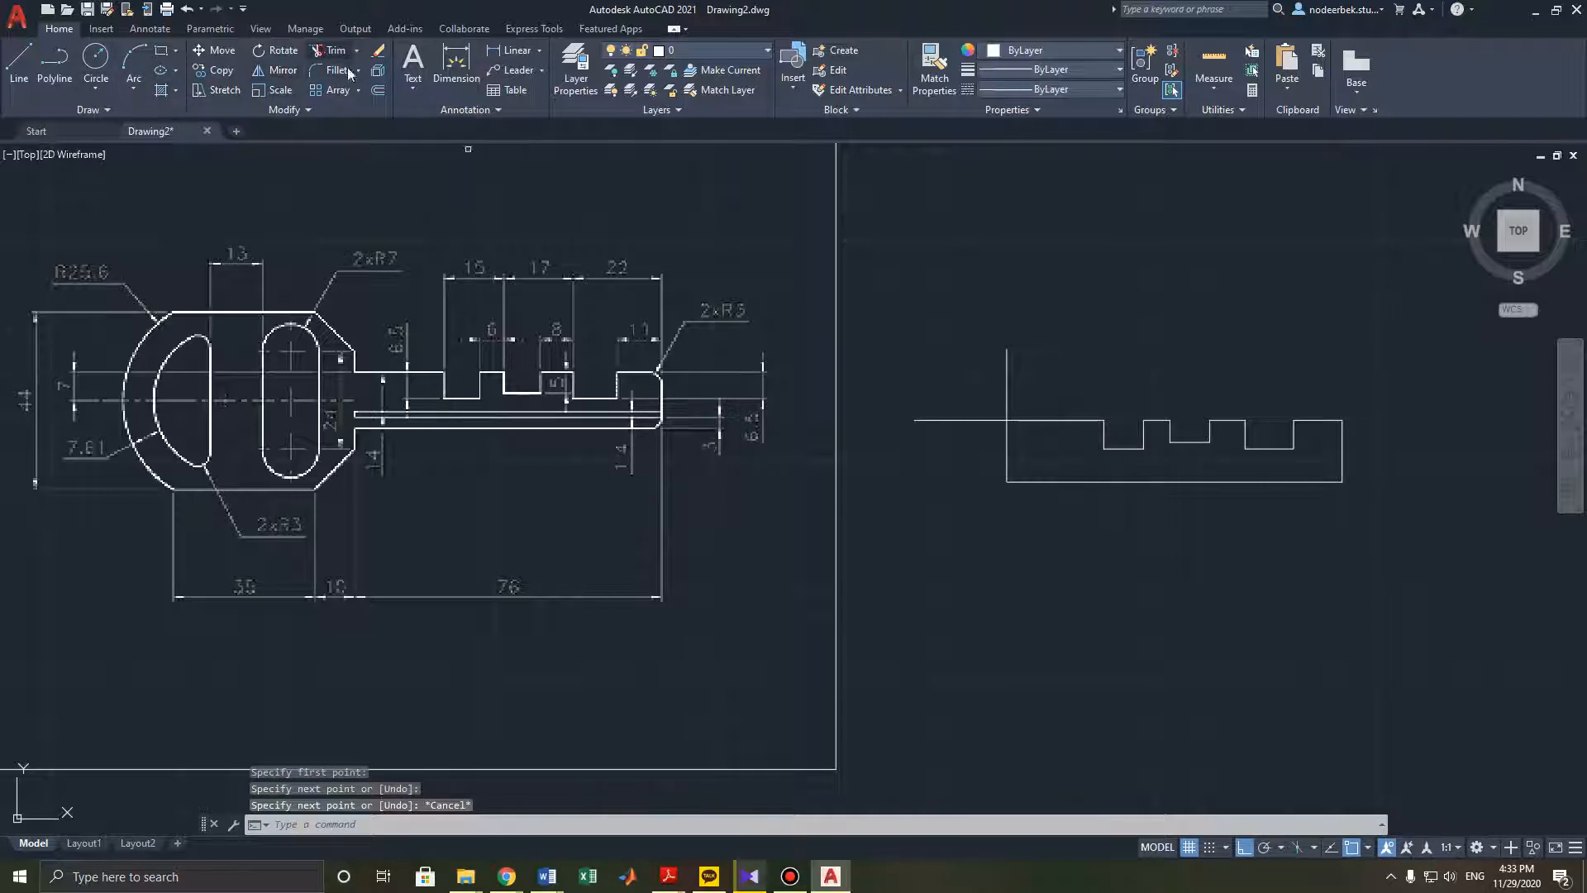
pyautogui.click(331, 50)
pyautogui.press('Escape')
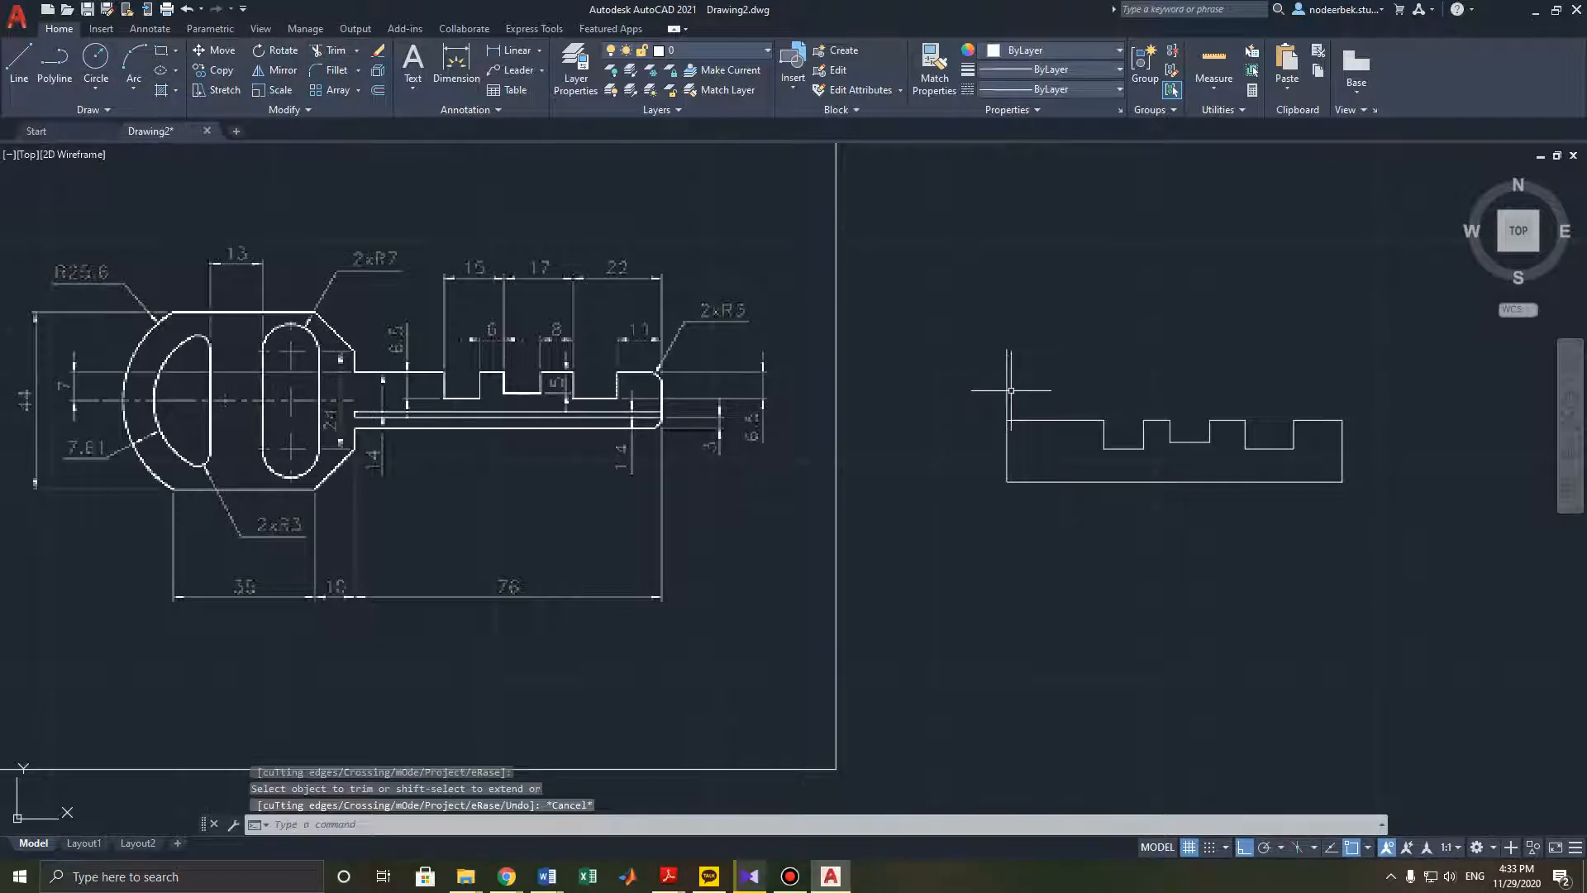
pyautogui.click(1006, 390)
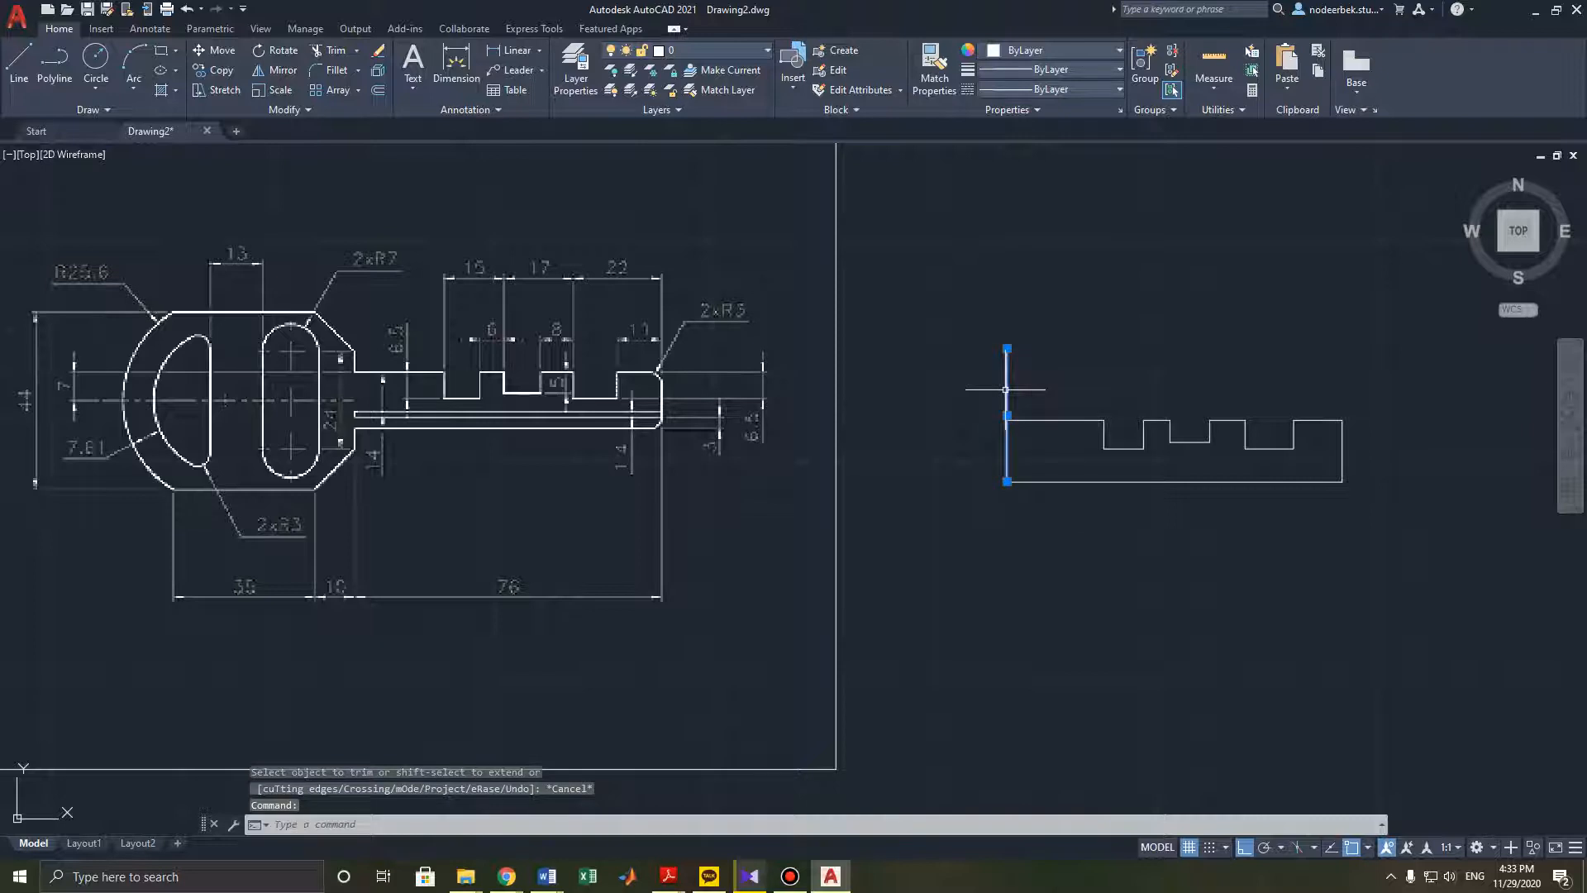
pyautogui.press('Delete')
# - Fillet the top and bottom right corners of the key blade with a 3 mm radius
pyautogui.moveTo(822, 414); pyautogui.dragTo(784, 377, button='middle')
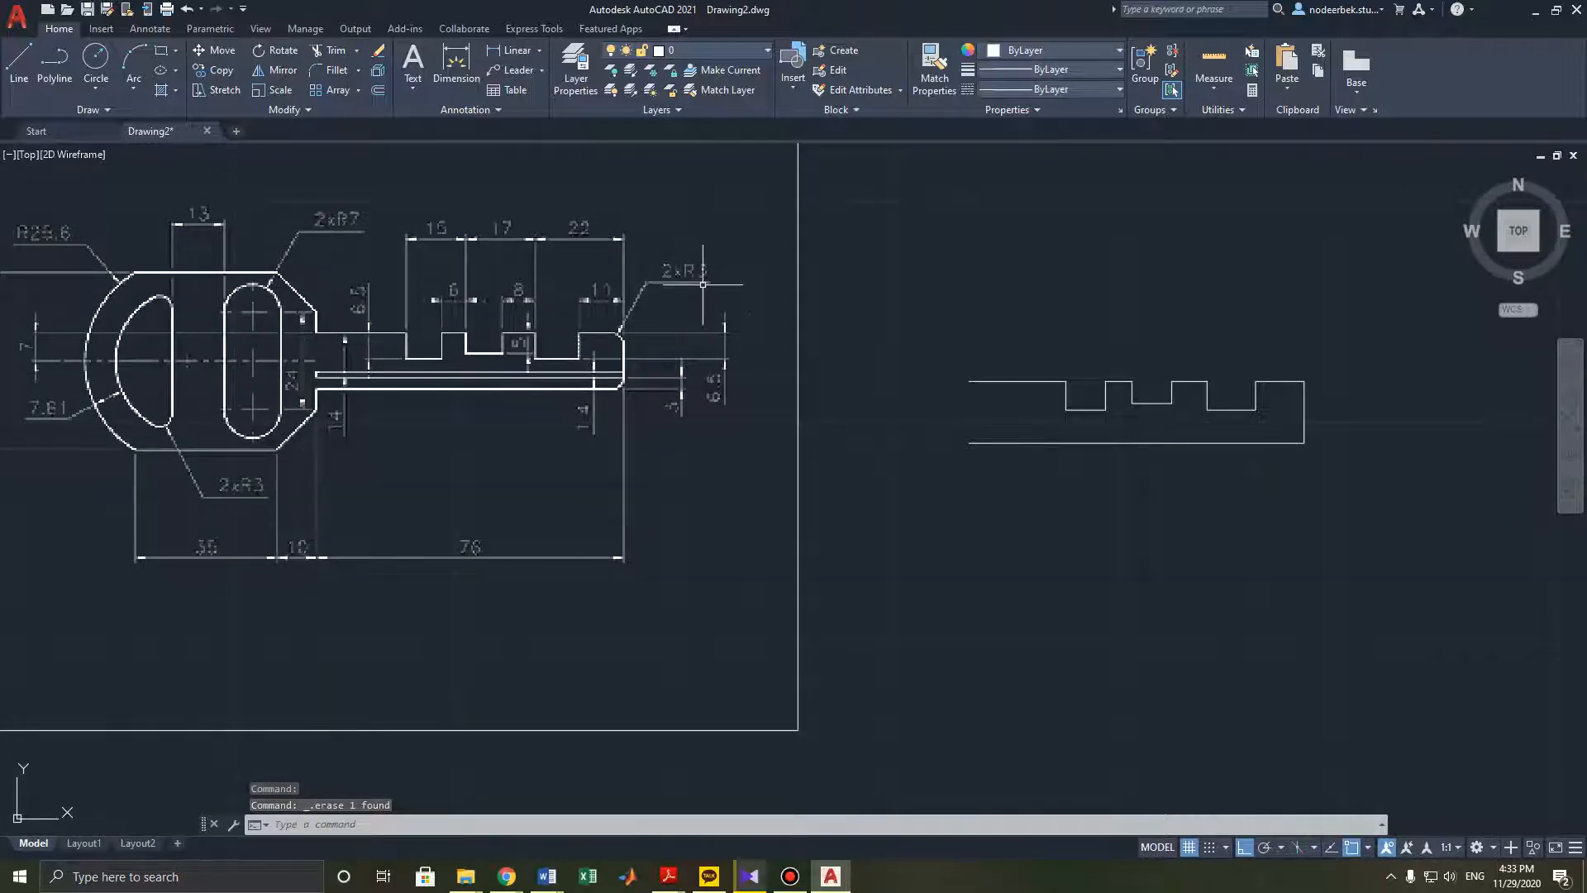
pyautogui.moveTo(452, 230); pyautogui.dragTo(457, 264, button='middle')
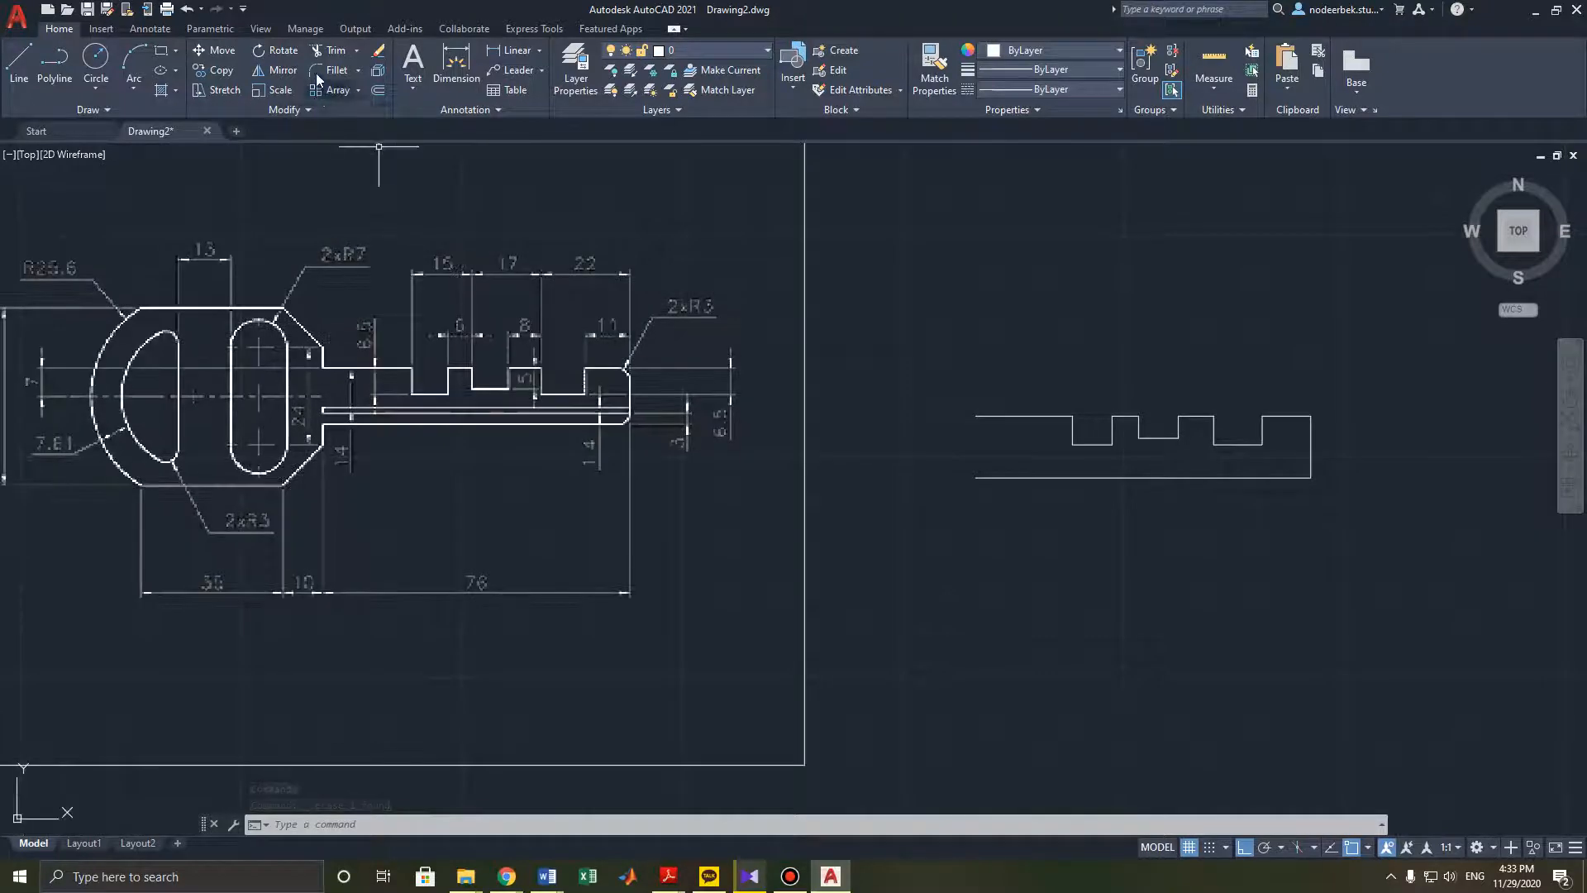
pyautogui.click(316, 71)
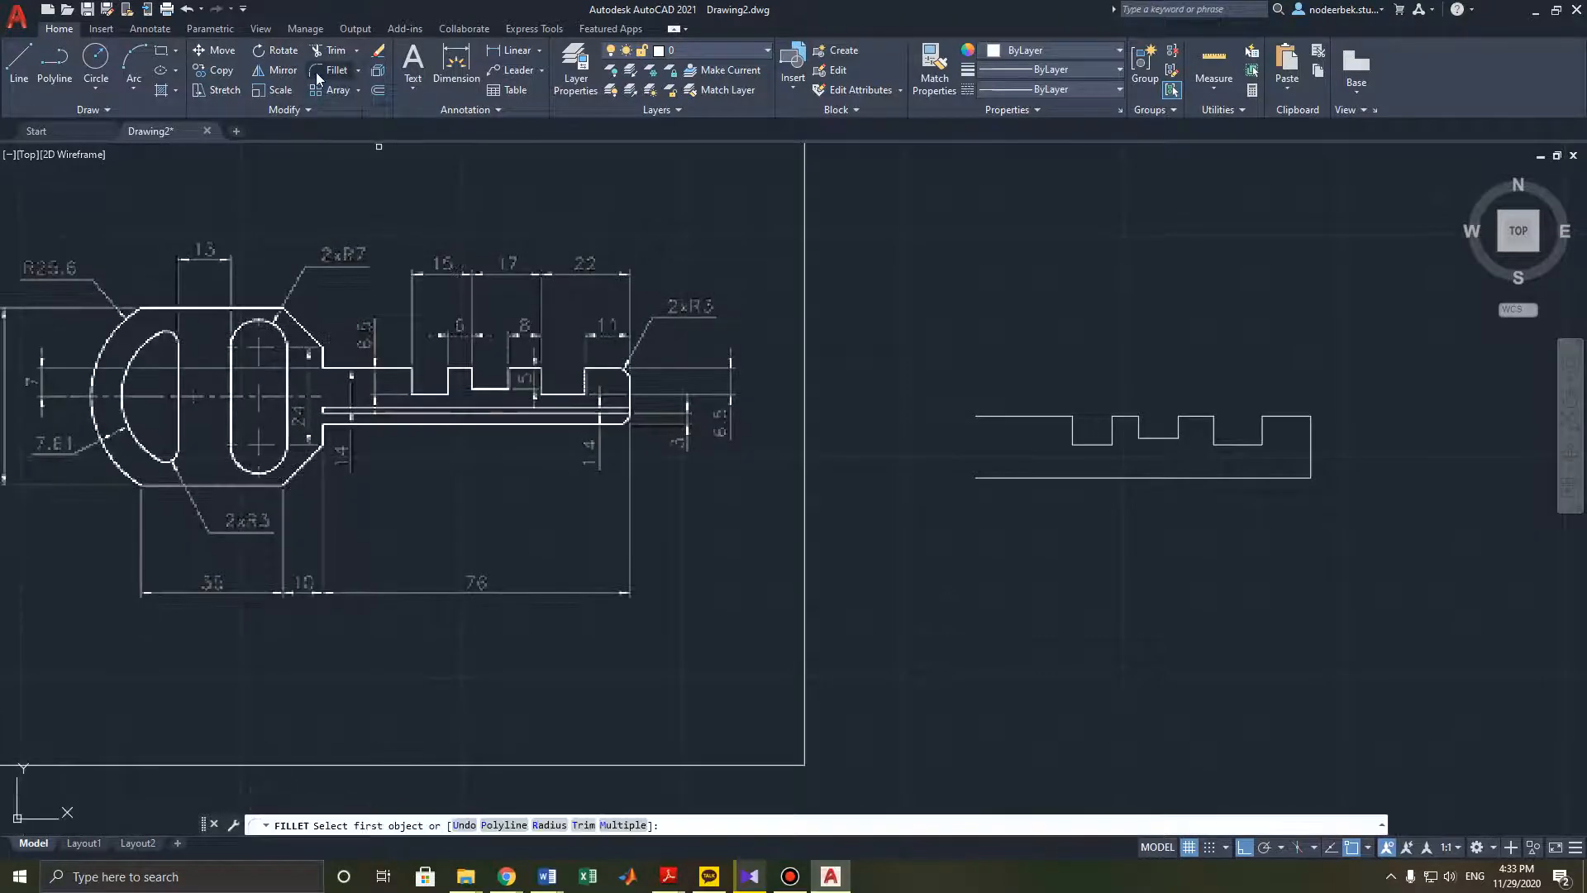
pyautogui.click(564, 825)
pyautogui.write('3')
pyautogui.press('Return')
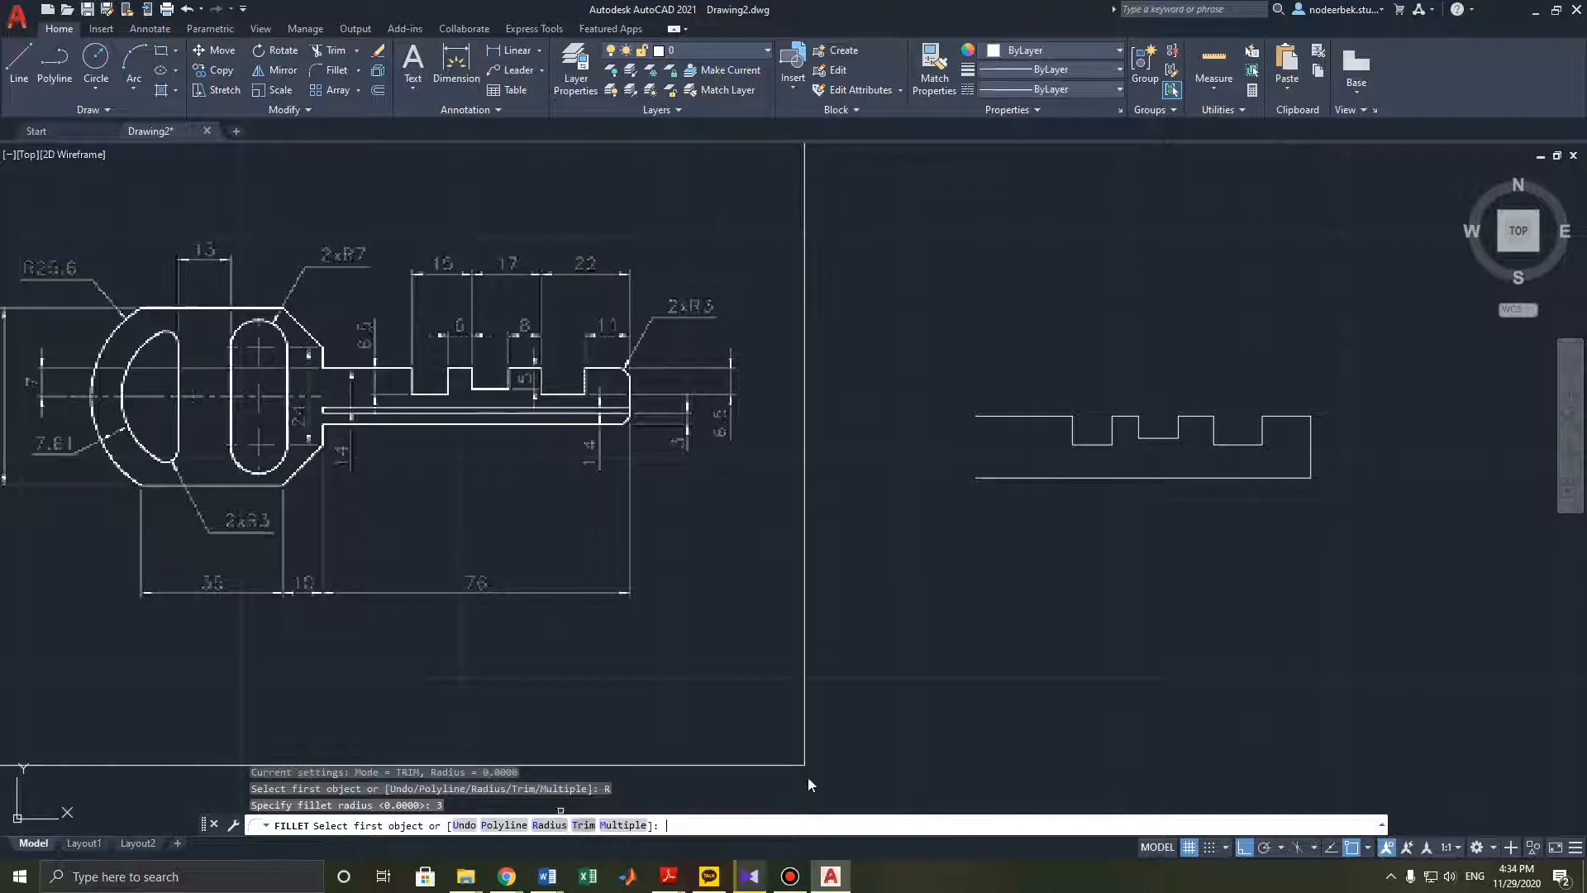
pyautogui.click(1293, 416)
pyautogui.click(1311, 430)
pyautogui.press('Return')
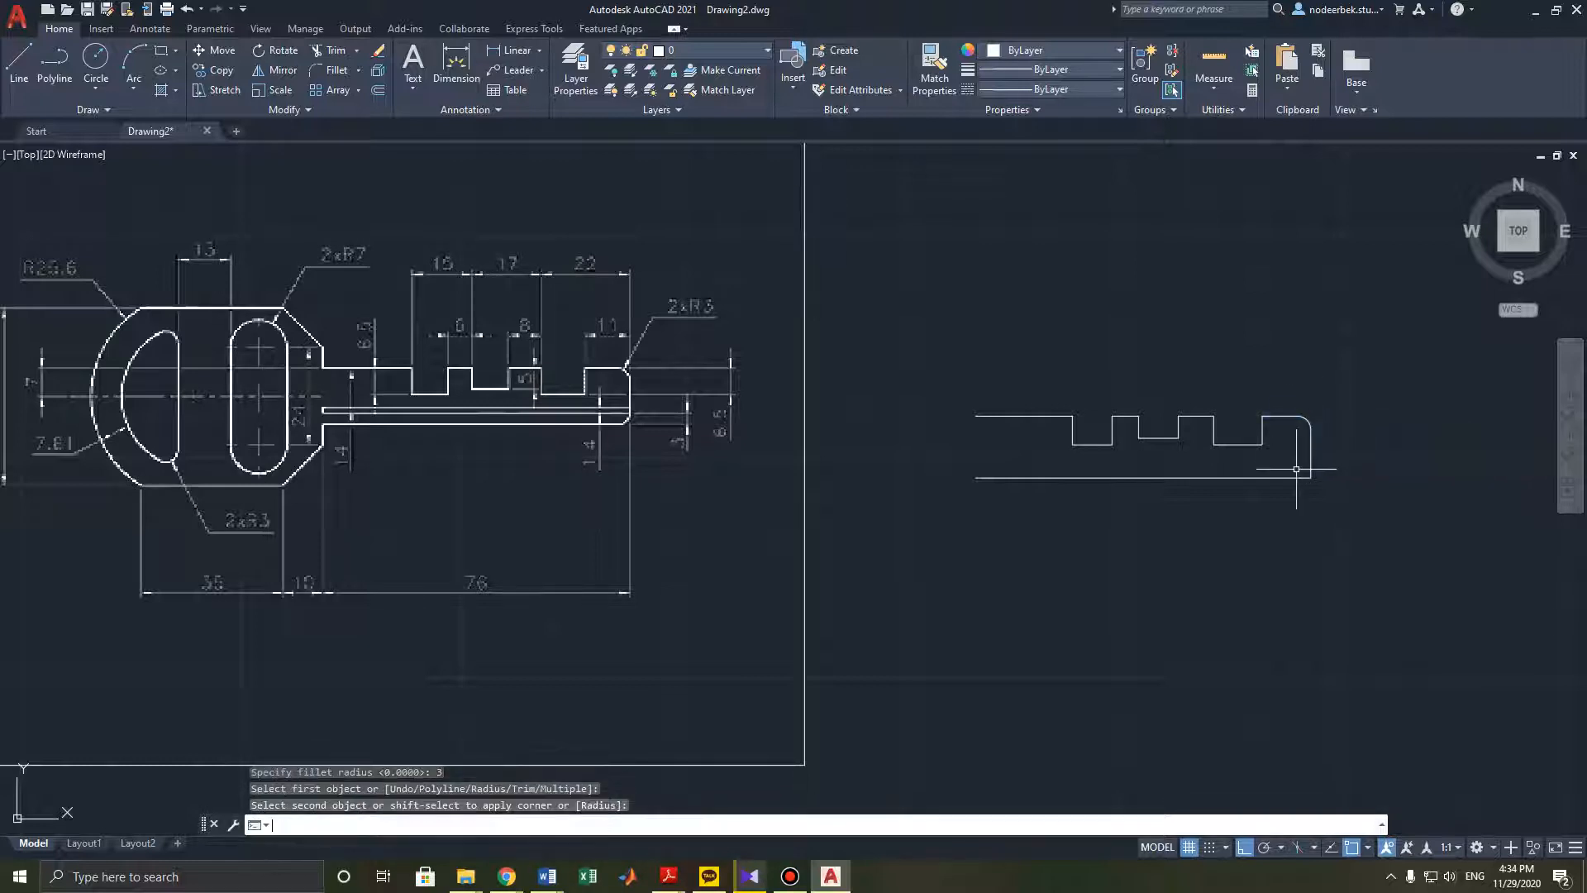
pyautogui.click(1291, 477)
pyautogui.click(1309, 463)
pyautogui.press('Escape')
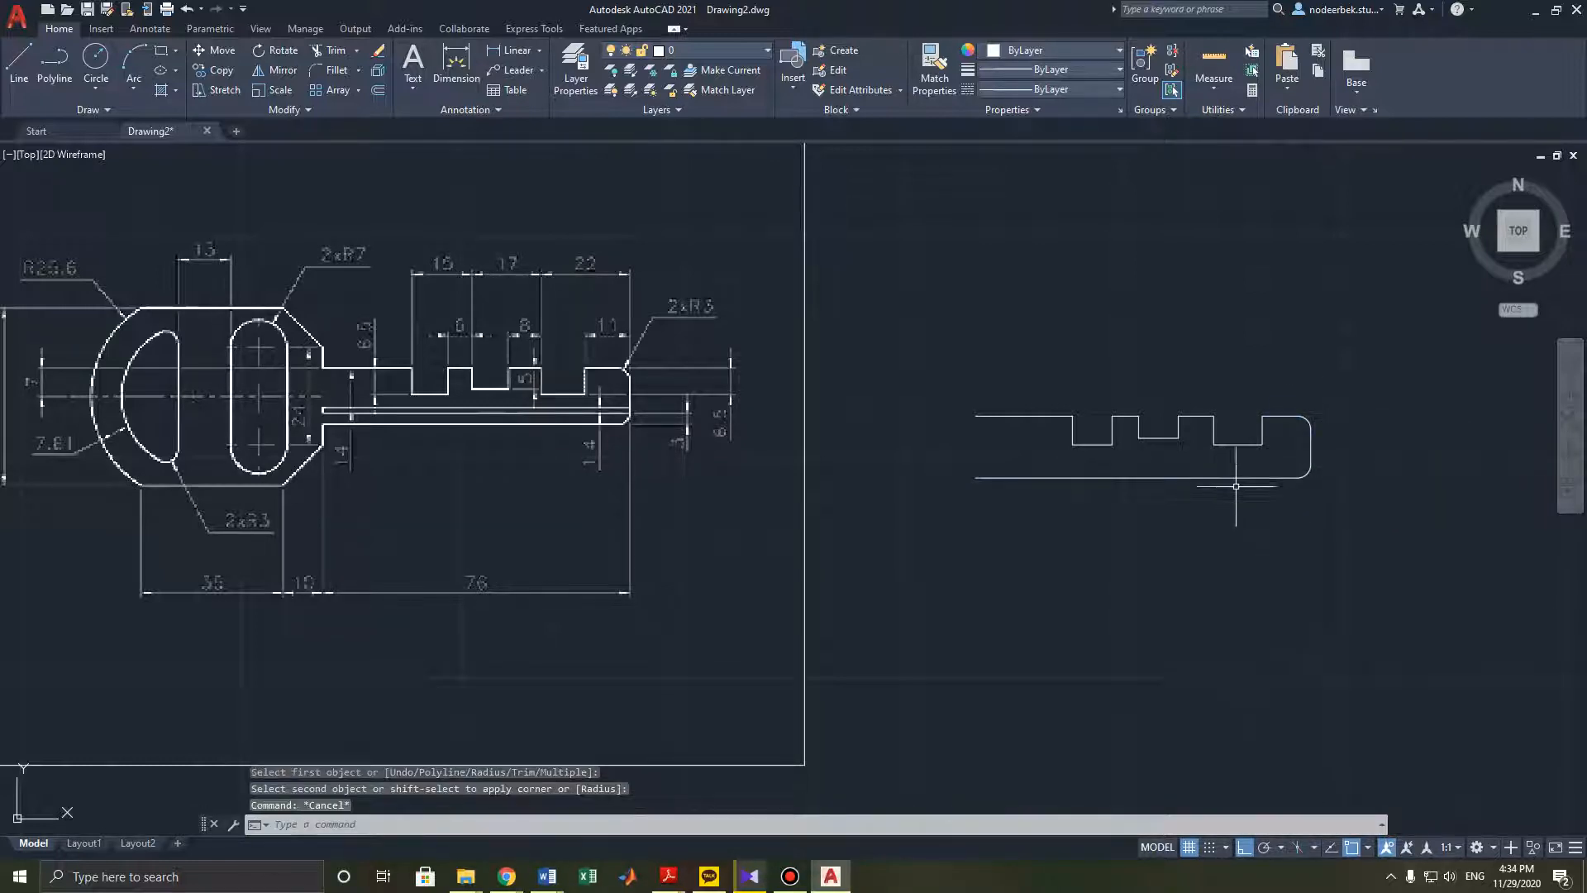
# - Draw a 76 mm line leftward from the blade's right edge just above the lower fillet
pyautogui.moveTo(1224, 470); pyautogui.dragTo(1229, 466, button='middle')
pyautogui.moveTo(818, 463); pyautogui.dragTo(849, 481, button='middle')
pyautogui.scroll(2, 723, 459)
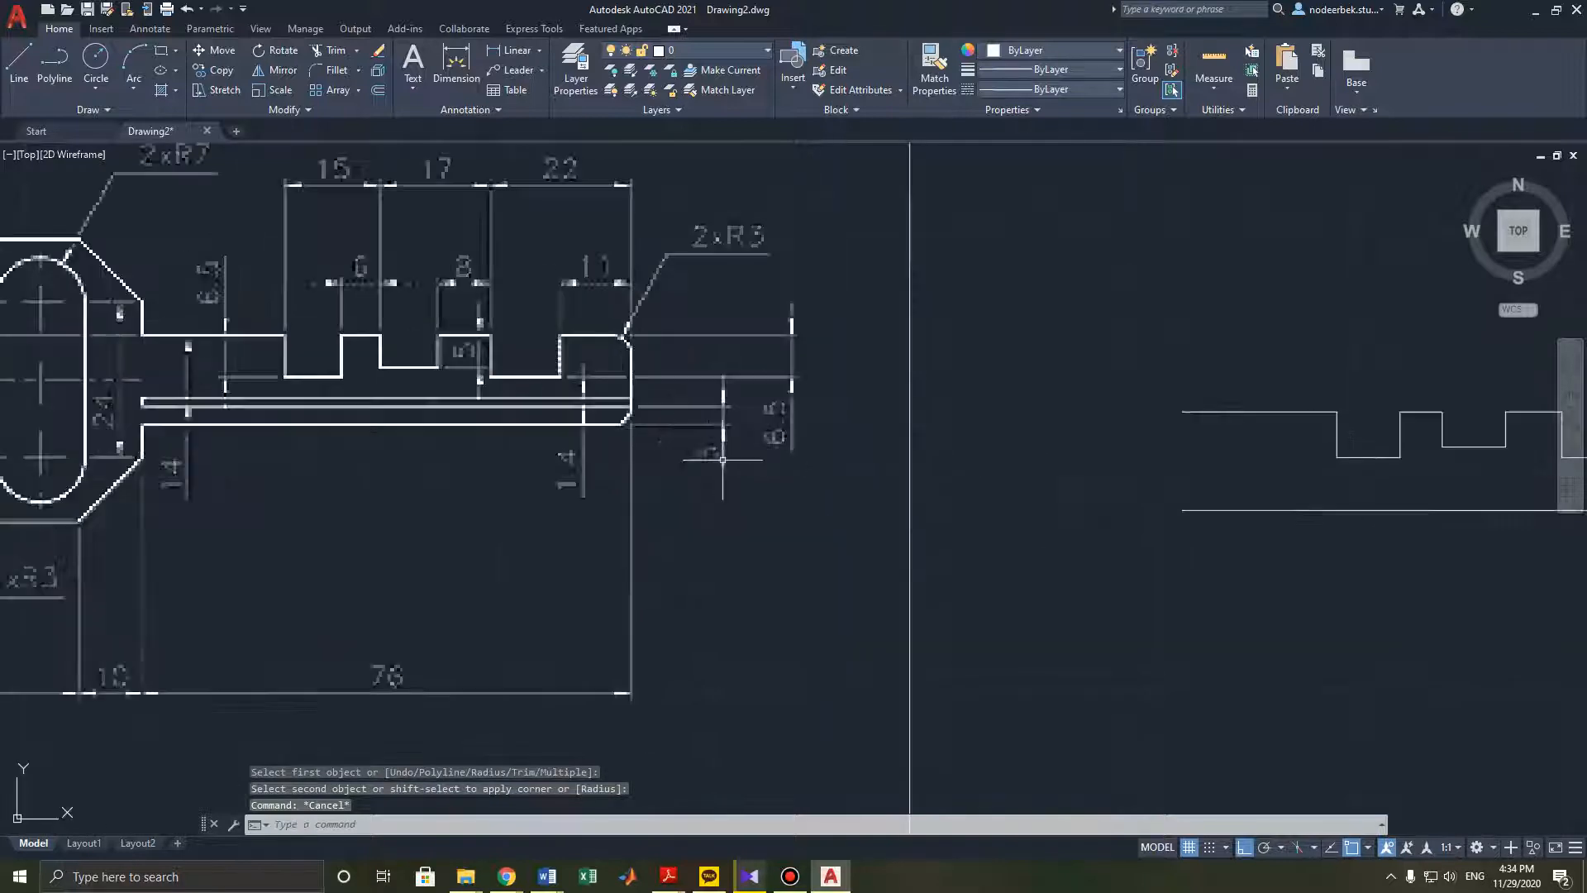
pyautogui.moveTo(697, 460); pyautogui.dragTo(840, 458, button='middle')
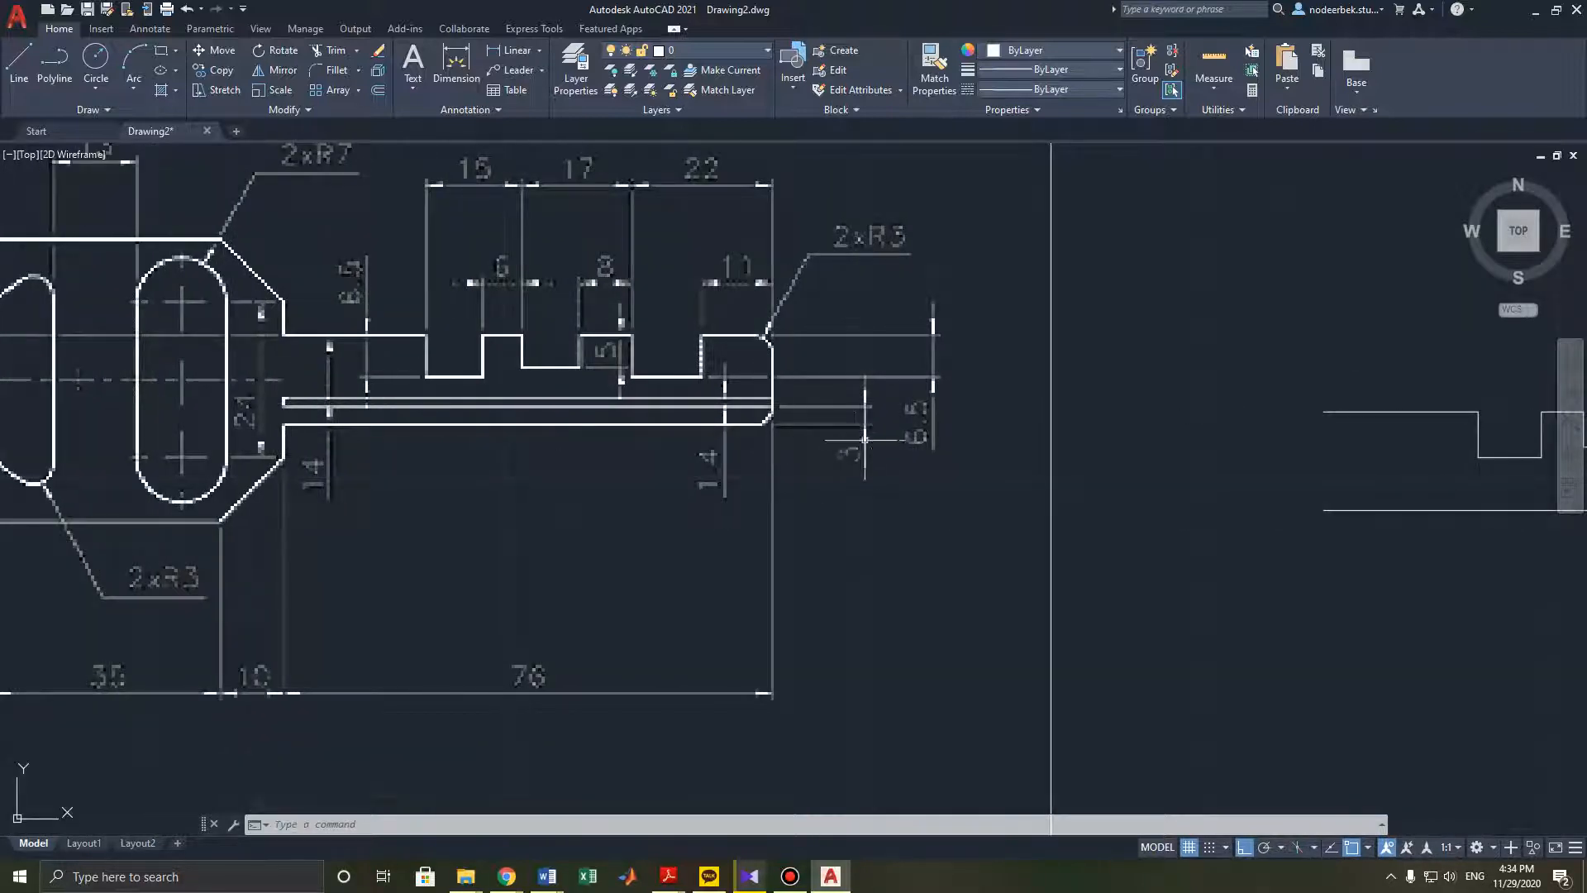
pyautogui.moveTo(801, 426); pyautogui.dragTo(705, 429, button='middle')
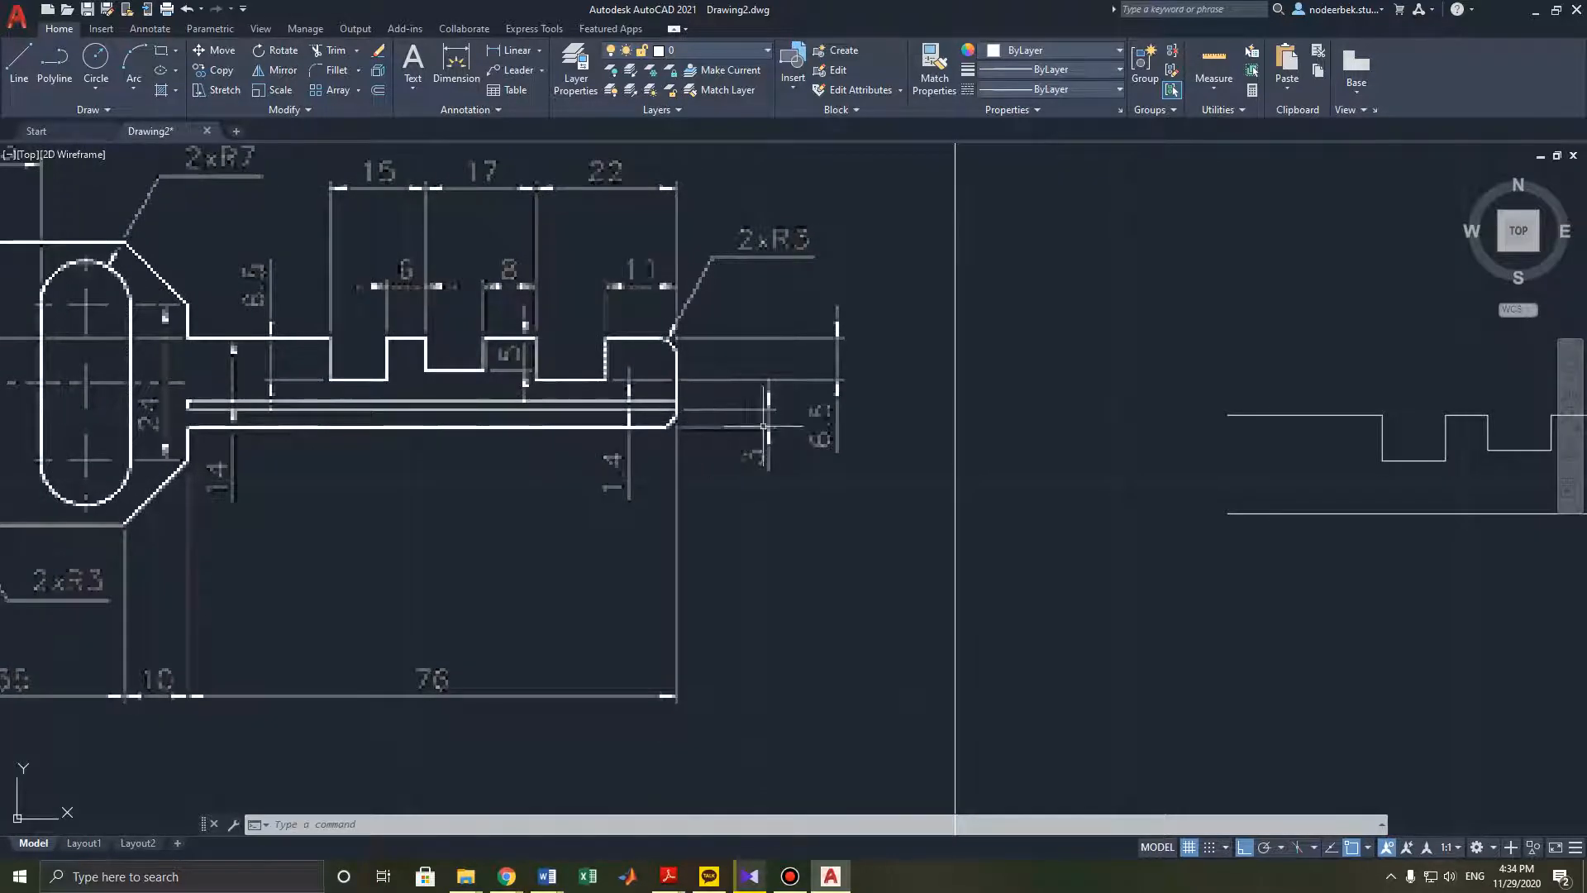
pyautogui.moveTo(910, 460); pyautogui.dragTo(664, 398, button='middle')
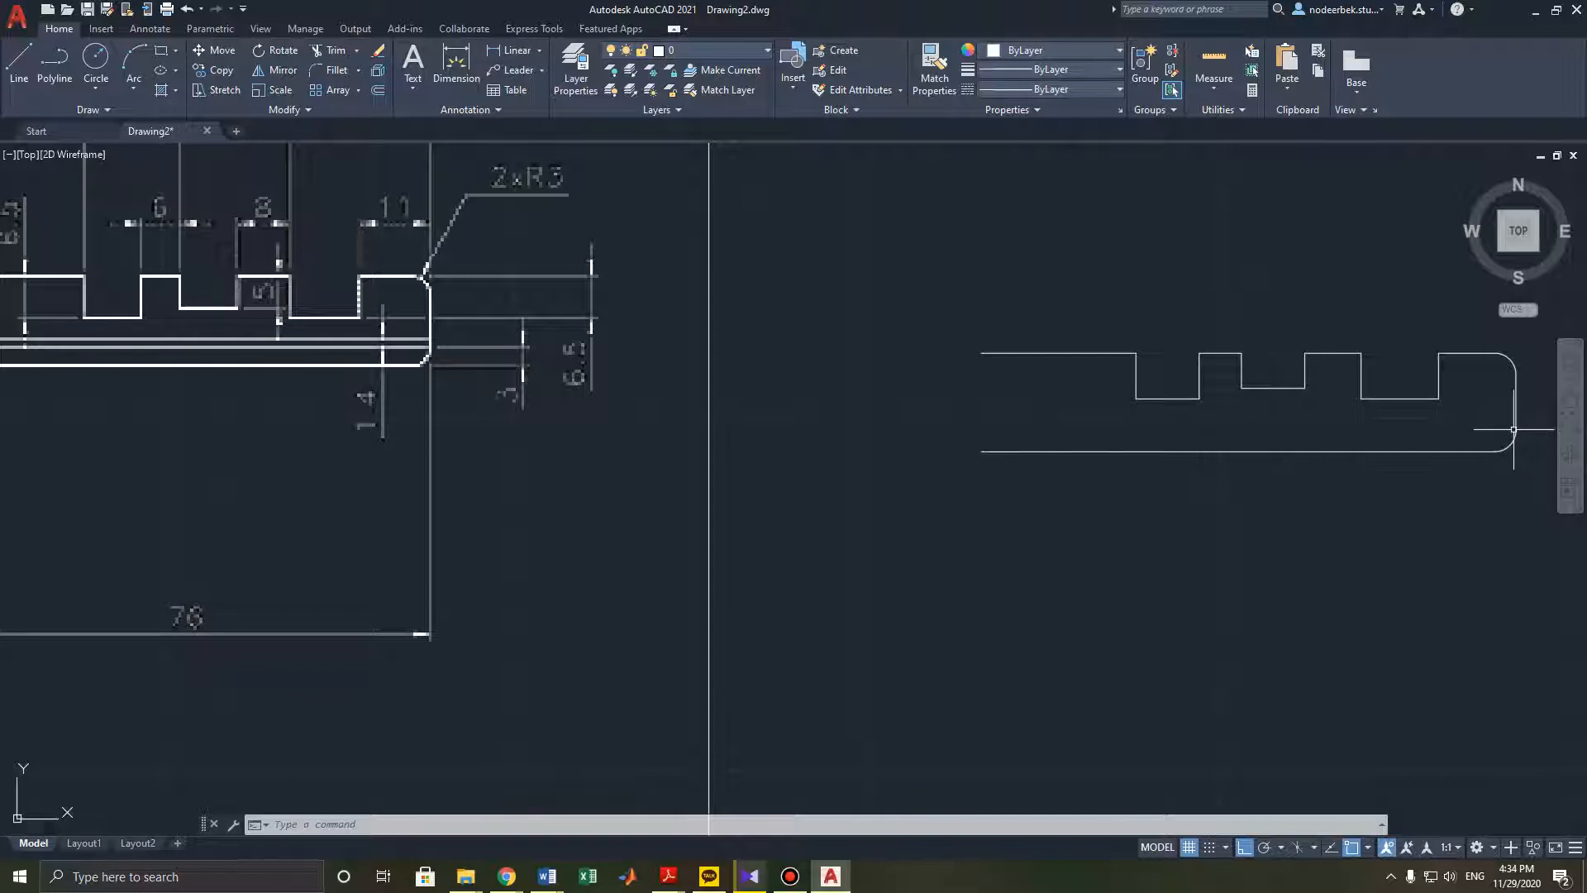
pyautogui.moveTo(983, 454); pyautogui.dragTo(1200, 437, button='middle')
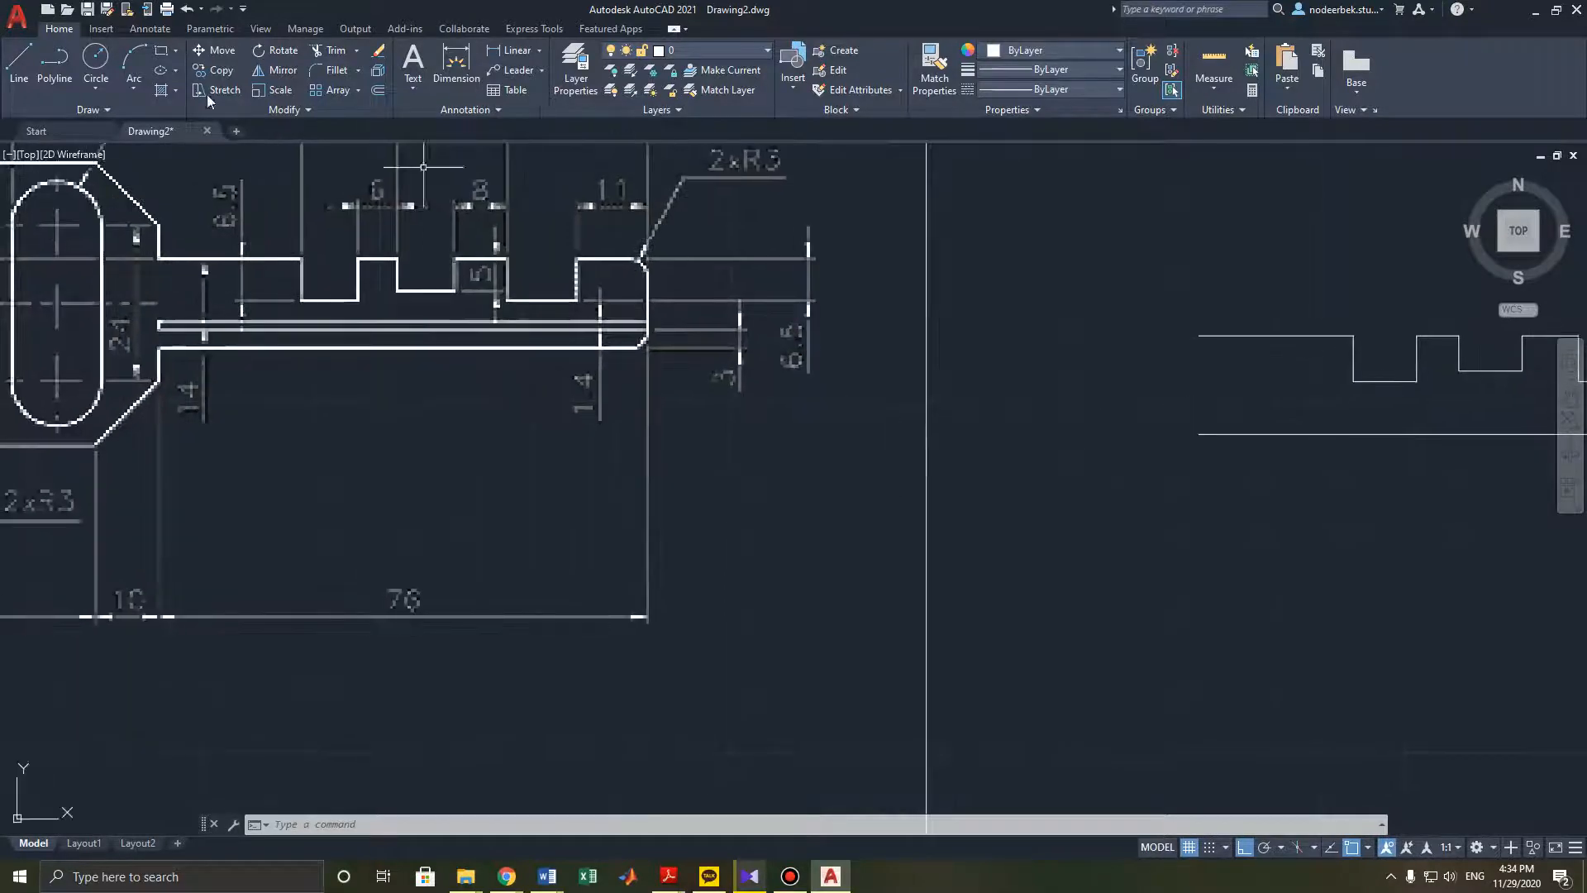
pyautogui.click(22, 76)
pyautogui.scroll(-2, 460, 388)
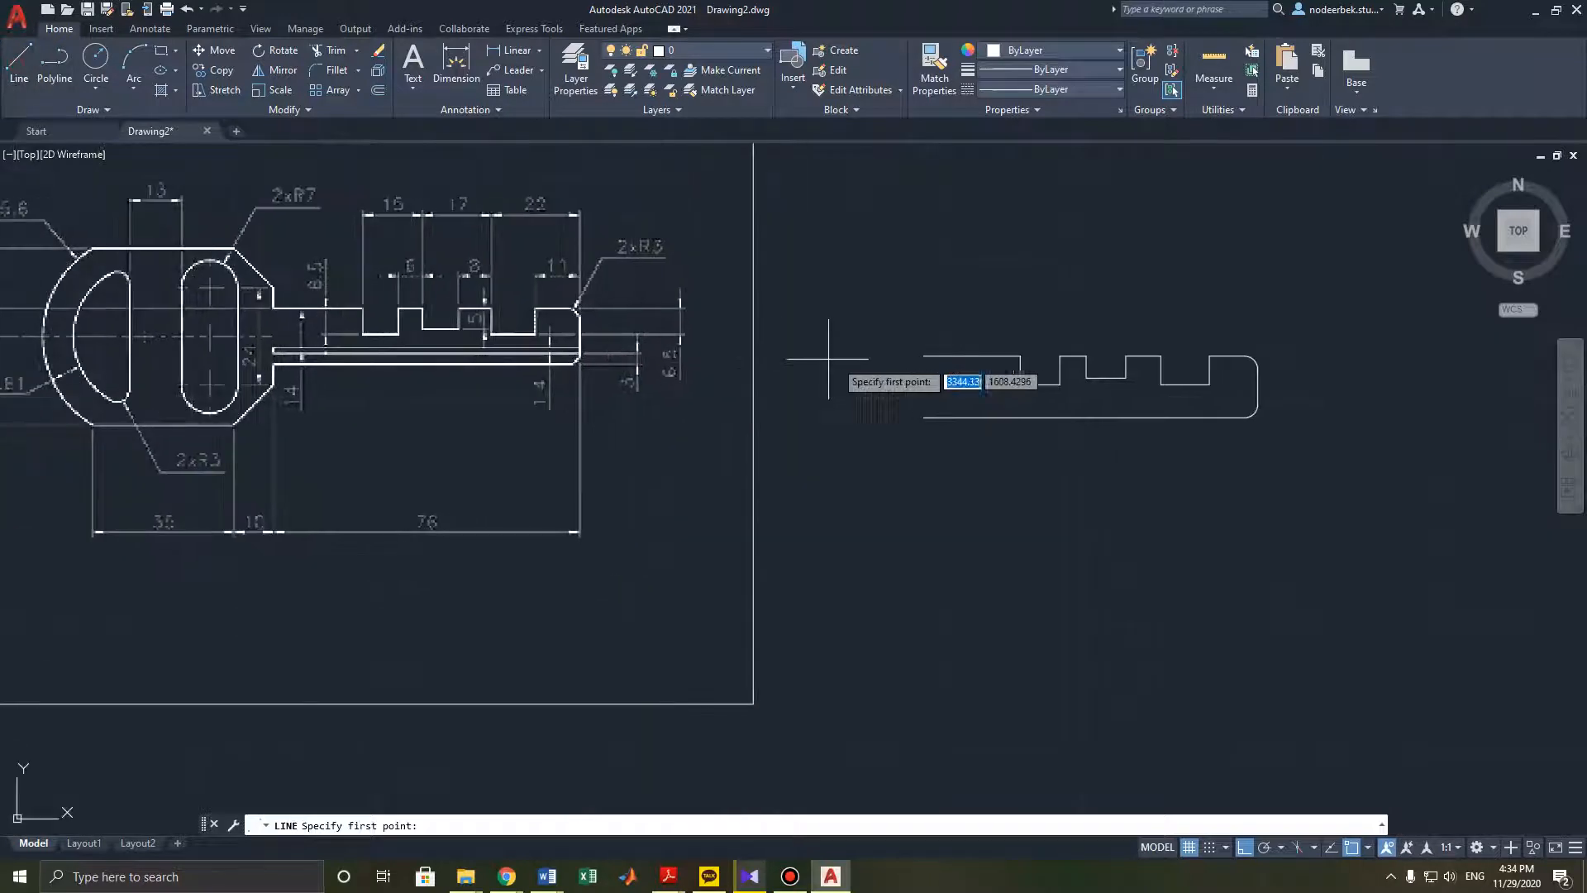
pyautogui.click(1257, 404)
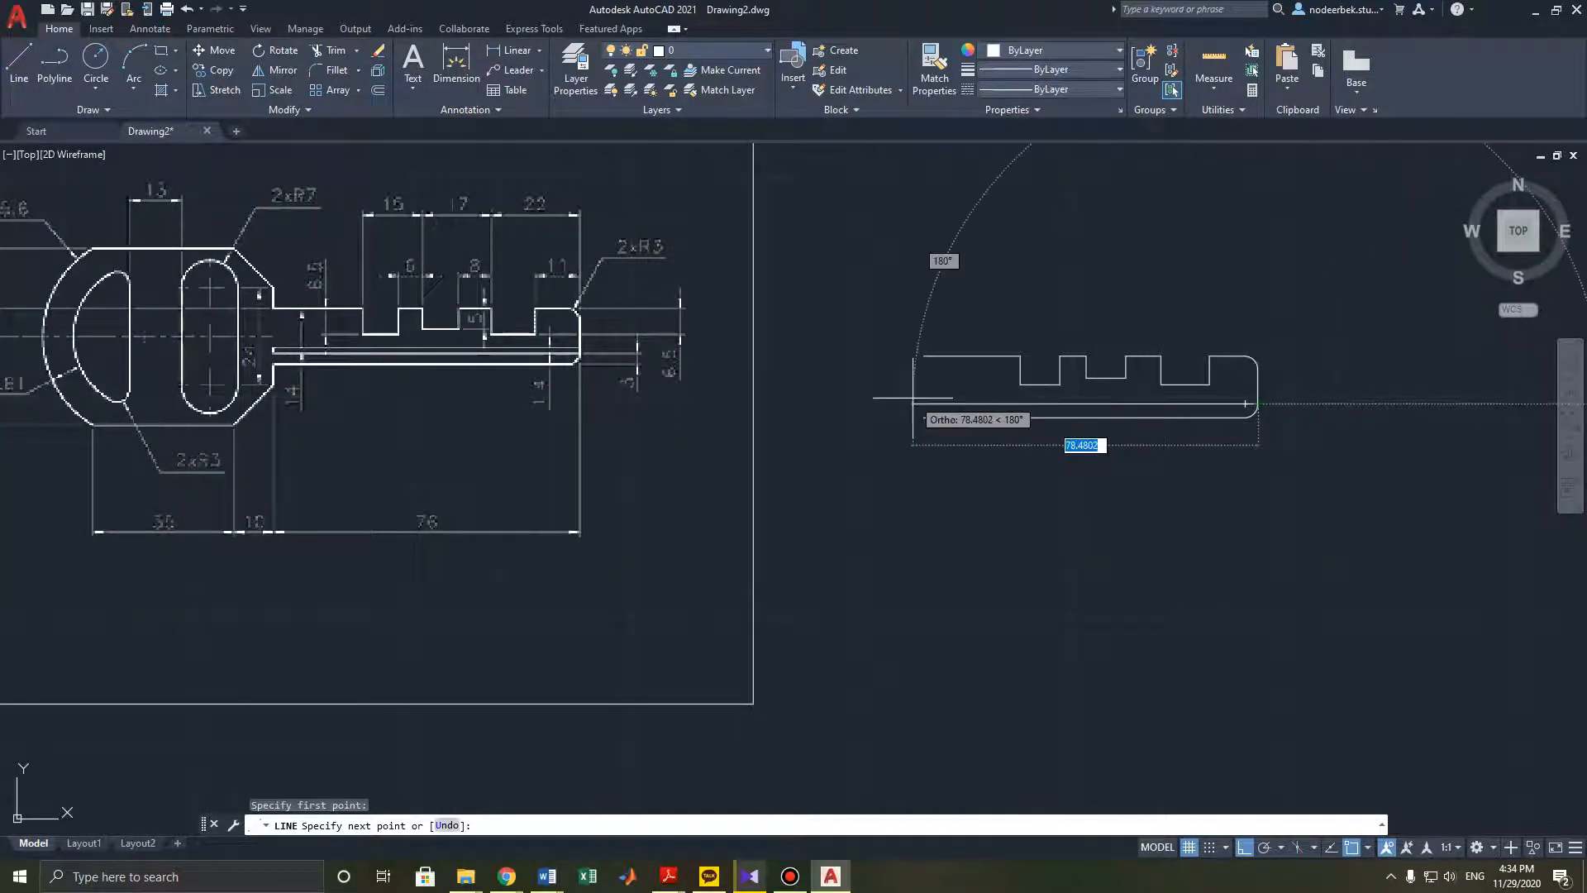
pyautogui.write('7')
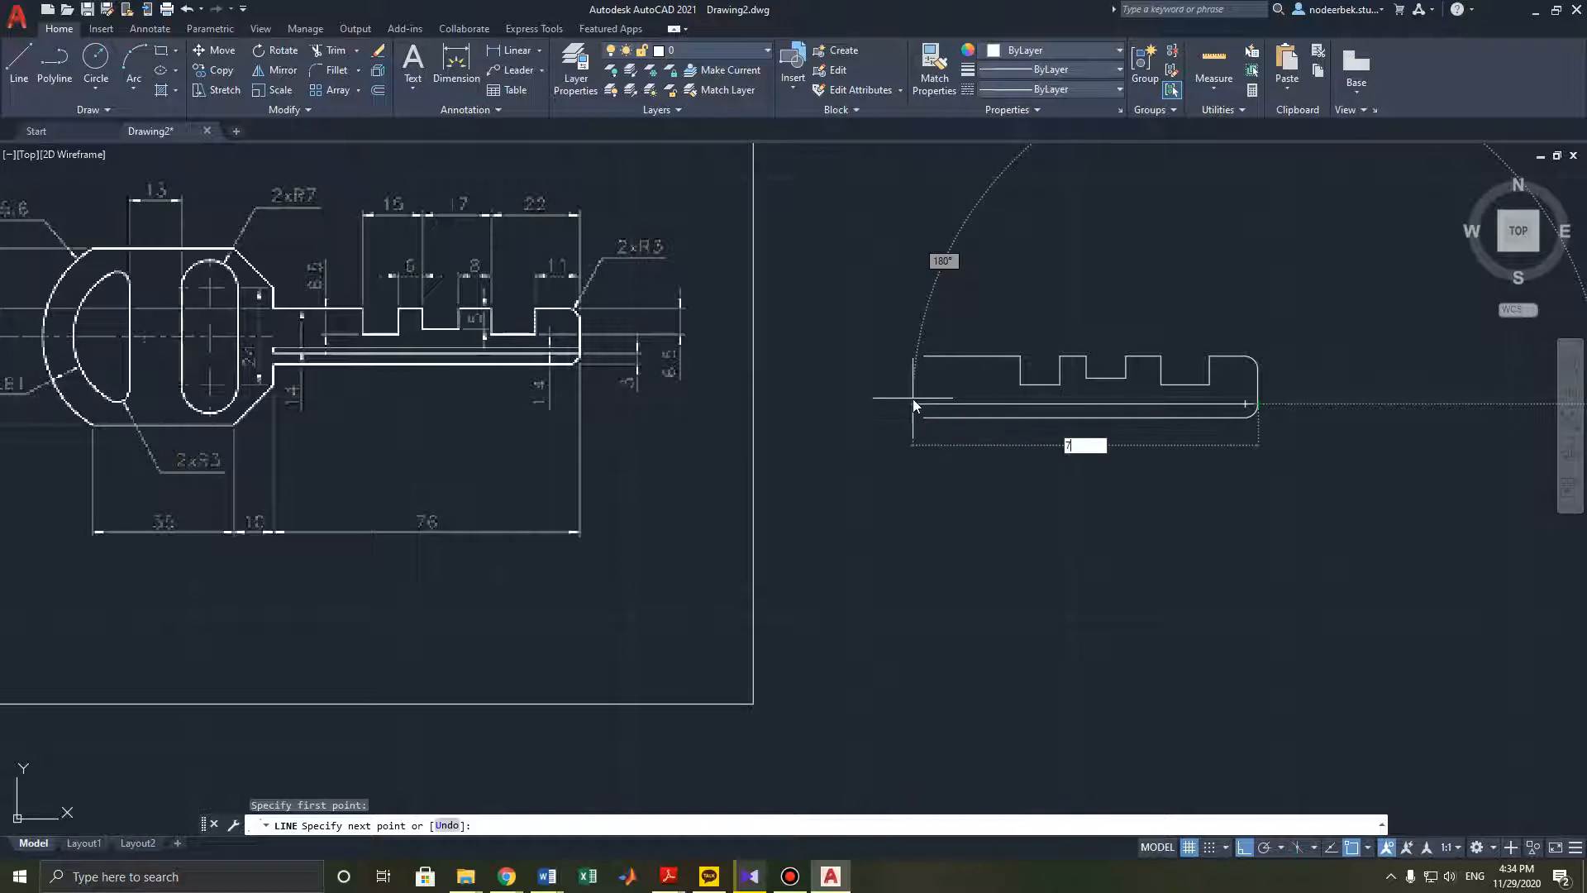
pyautogui.write('6')
pyautogui.press('Return')
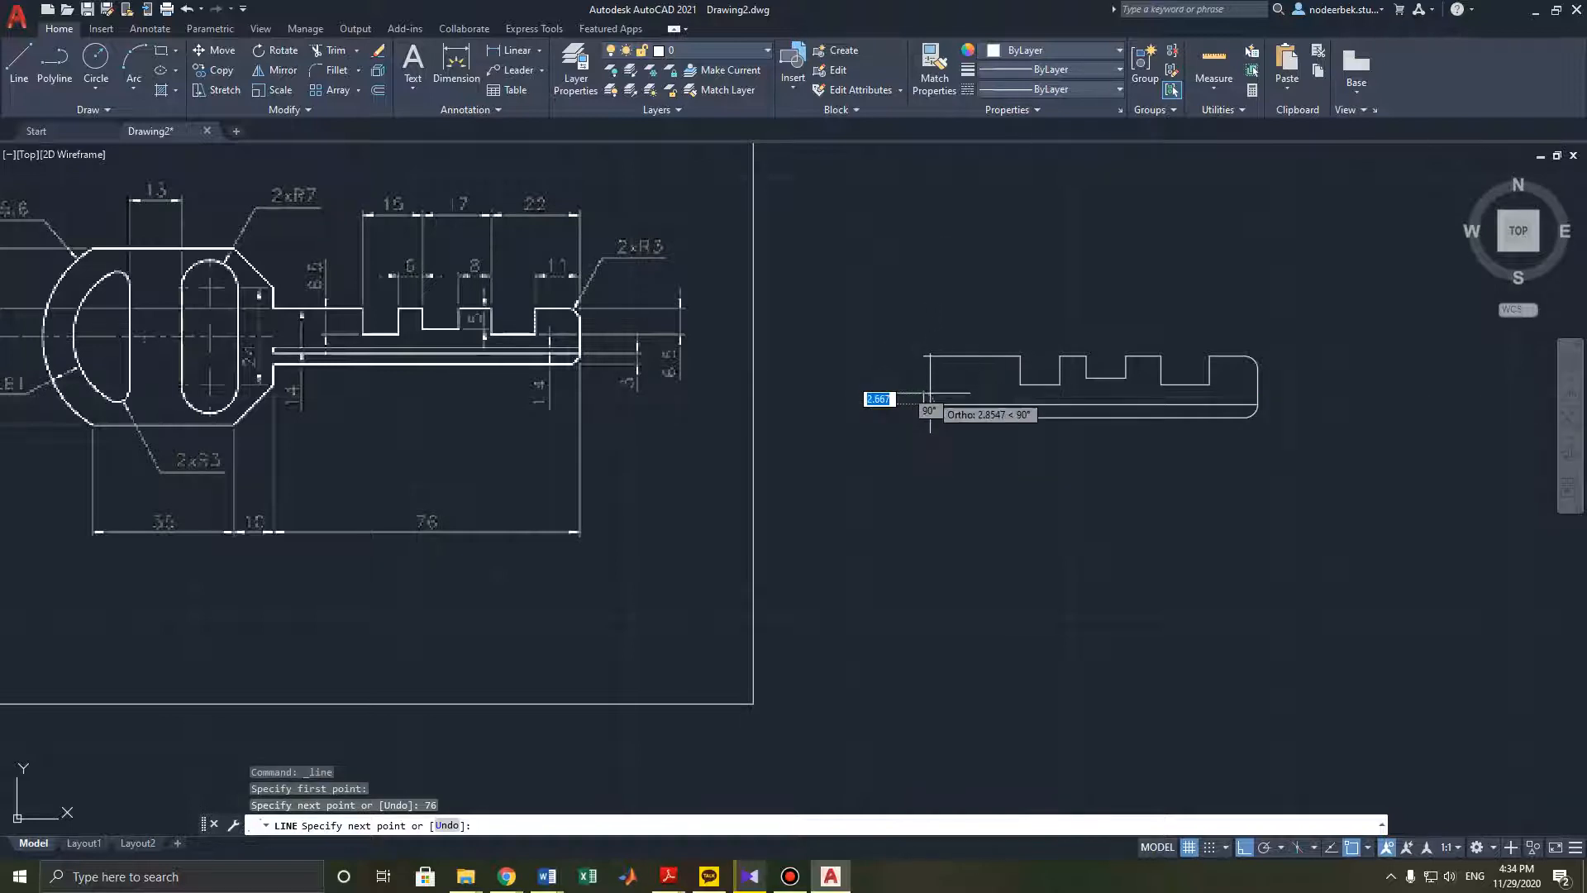
# - Continue the line 1.4 mm up, then 76 mm back to the right
pyautogui.scroll(2, 939, 372)
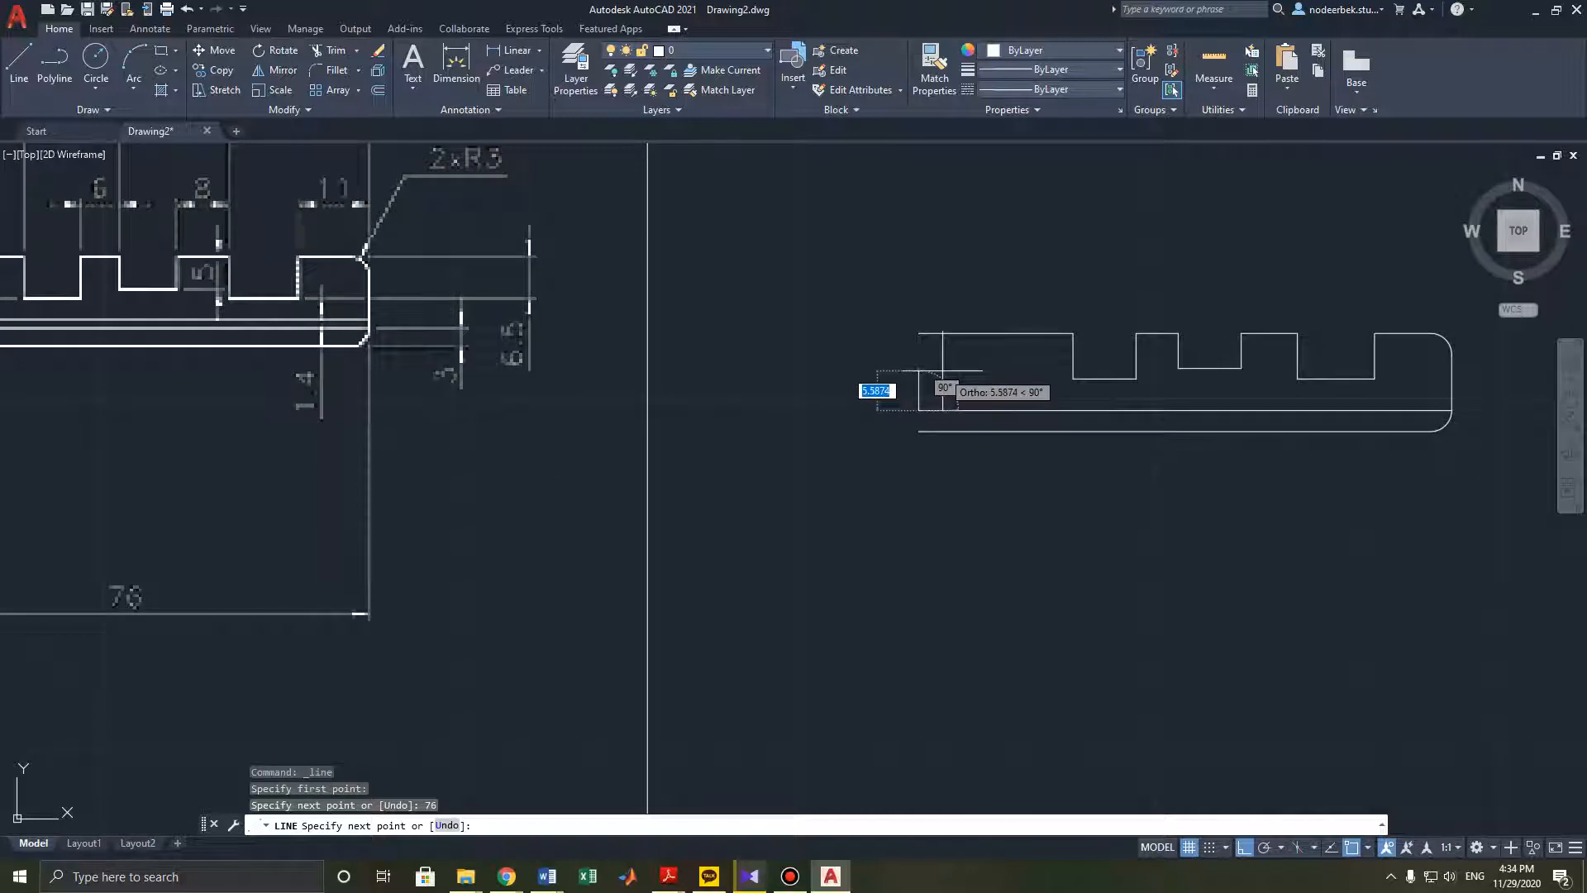
pyautogui.write('1.4')
pyautogui.press('Return')
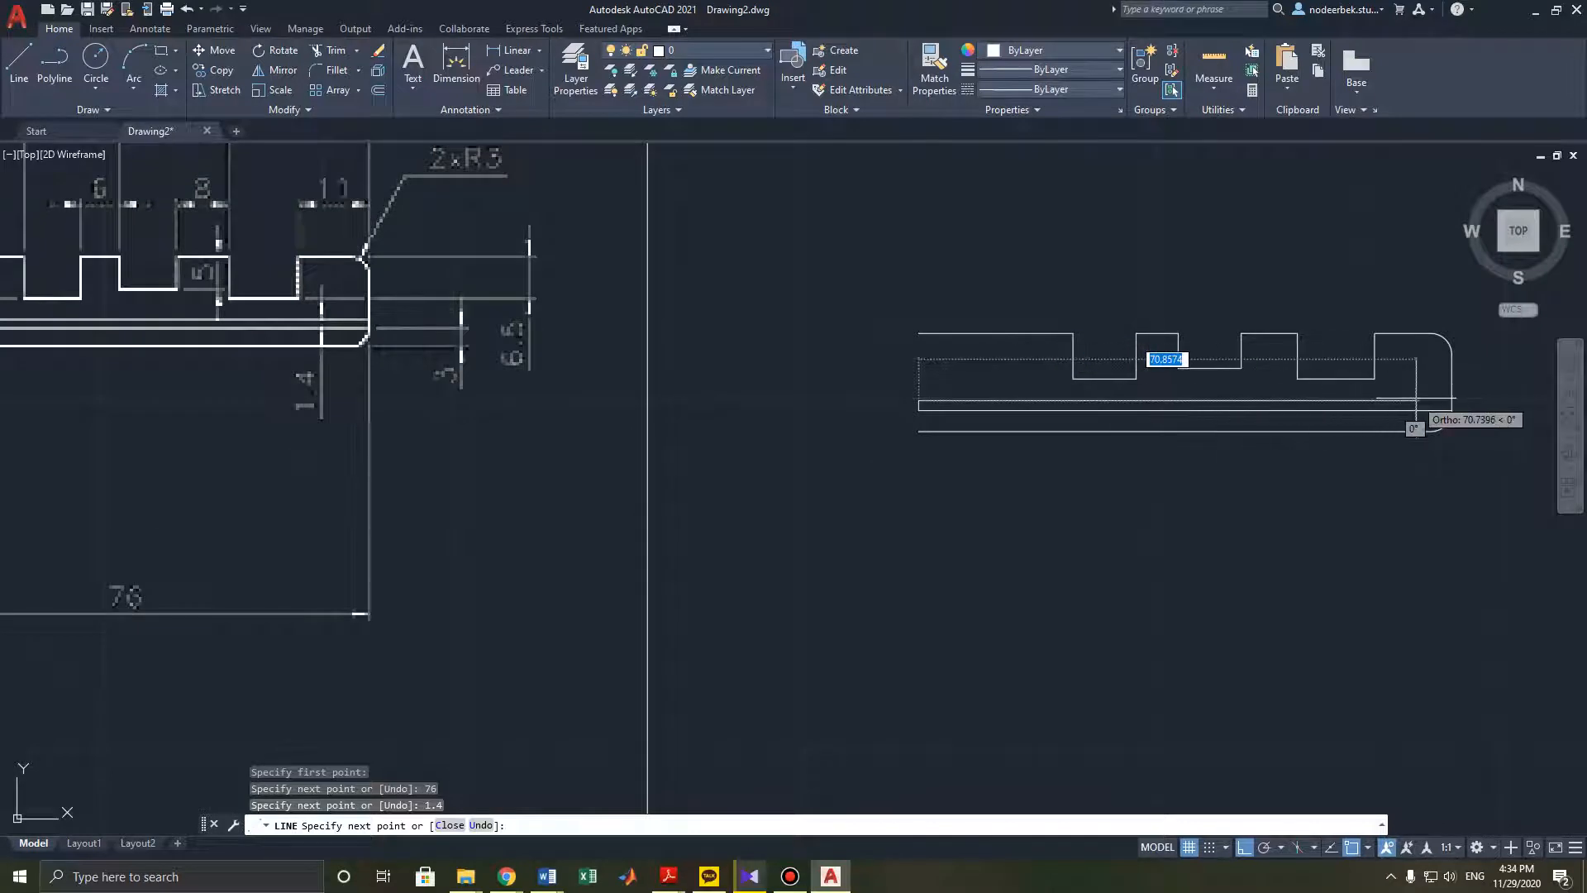
pyautogui.write('7')
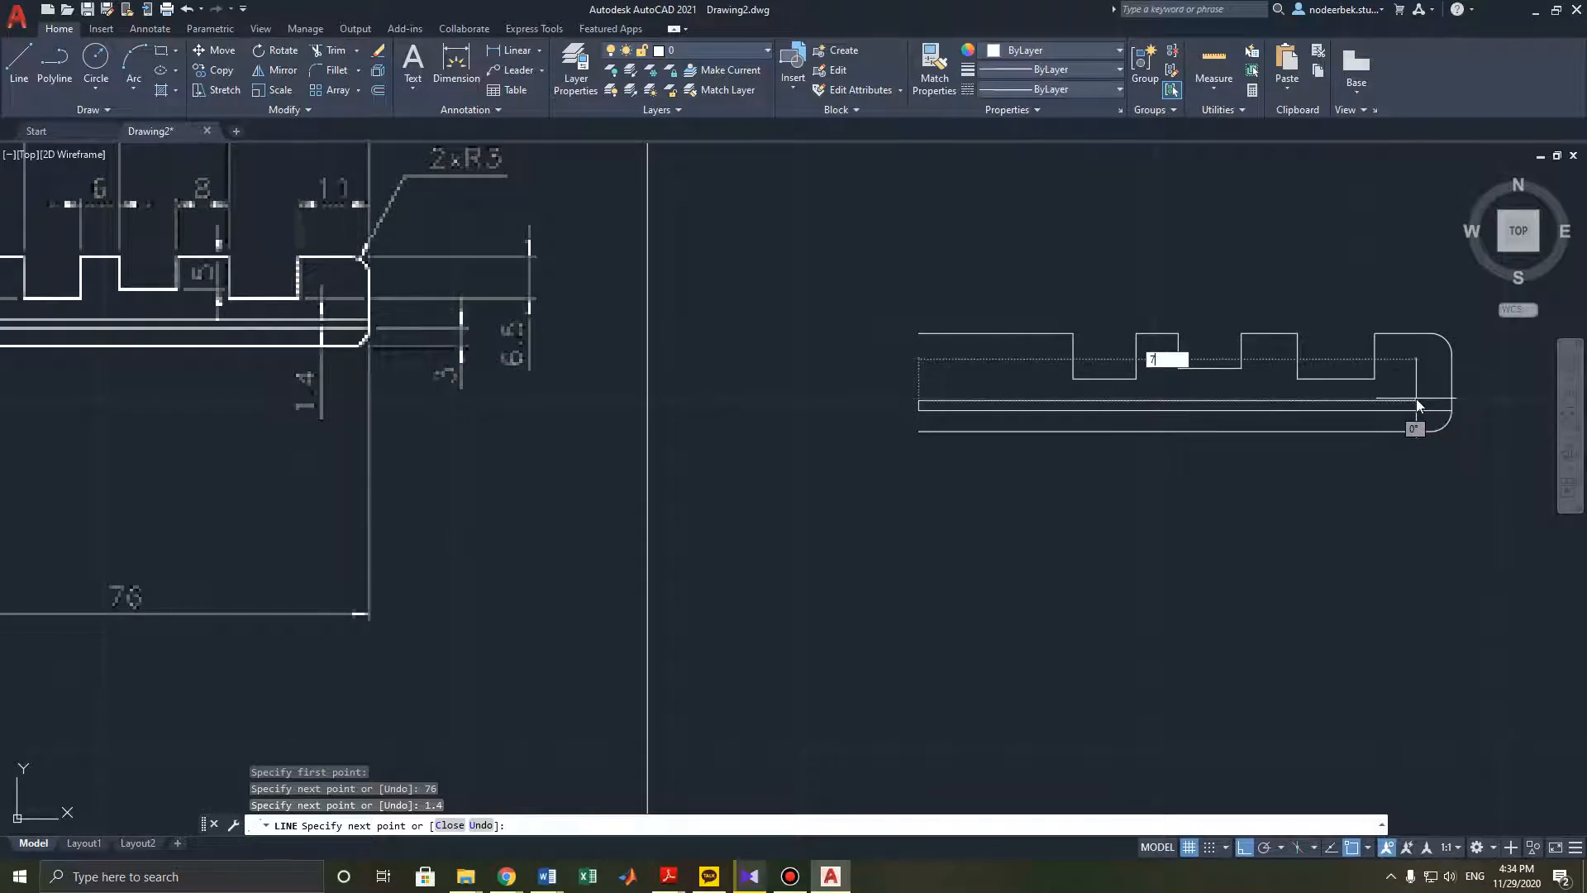
pyautogui.write('6')
pyautogui.press('Return')
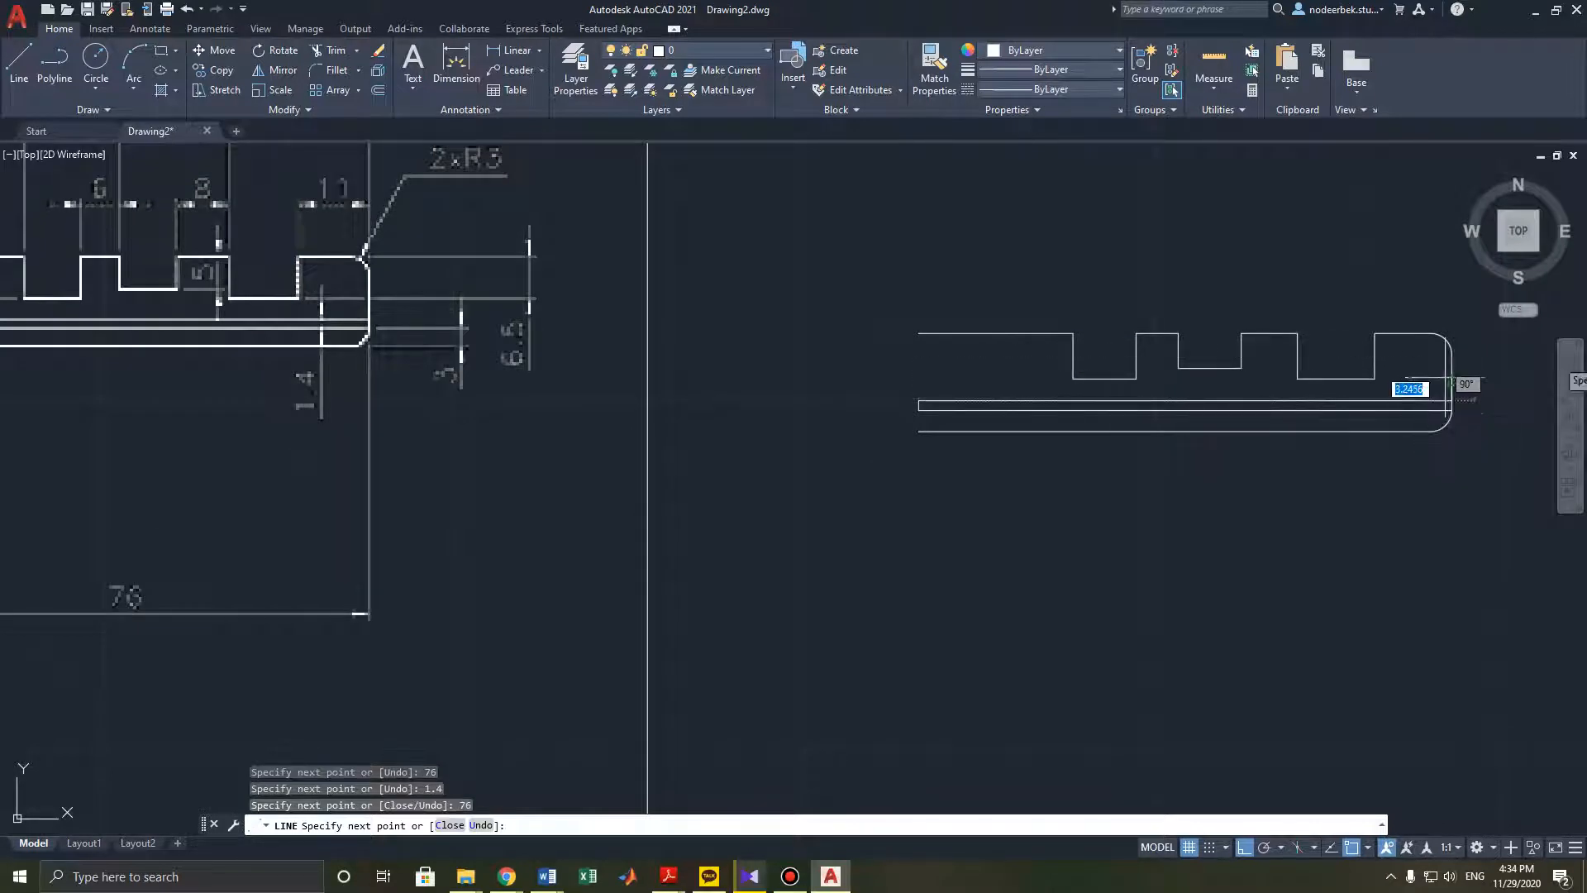
# - Finish the line and examine the reference key drawing's blade, slot and centre-line dimensions
pyautogui.press('Escape')
pyautogui.scroll(-3, 1324, 403)
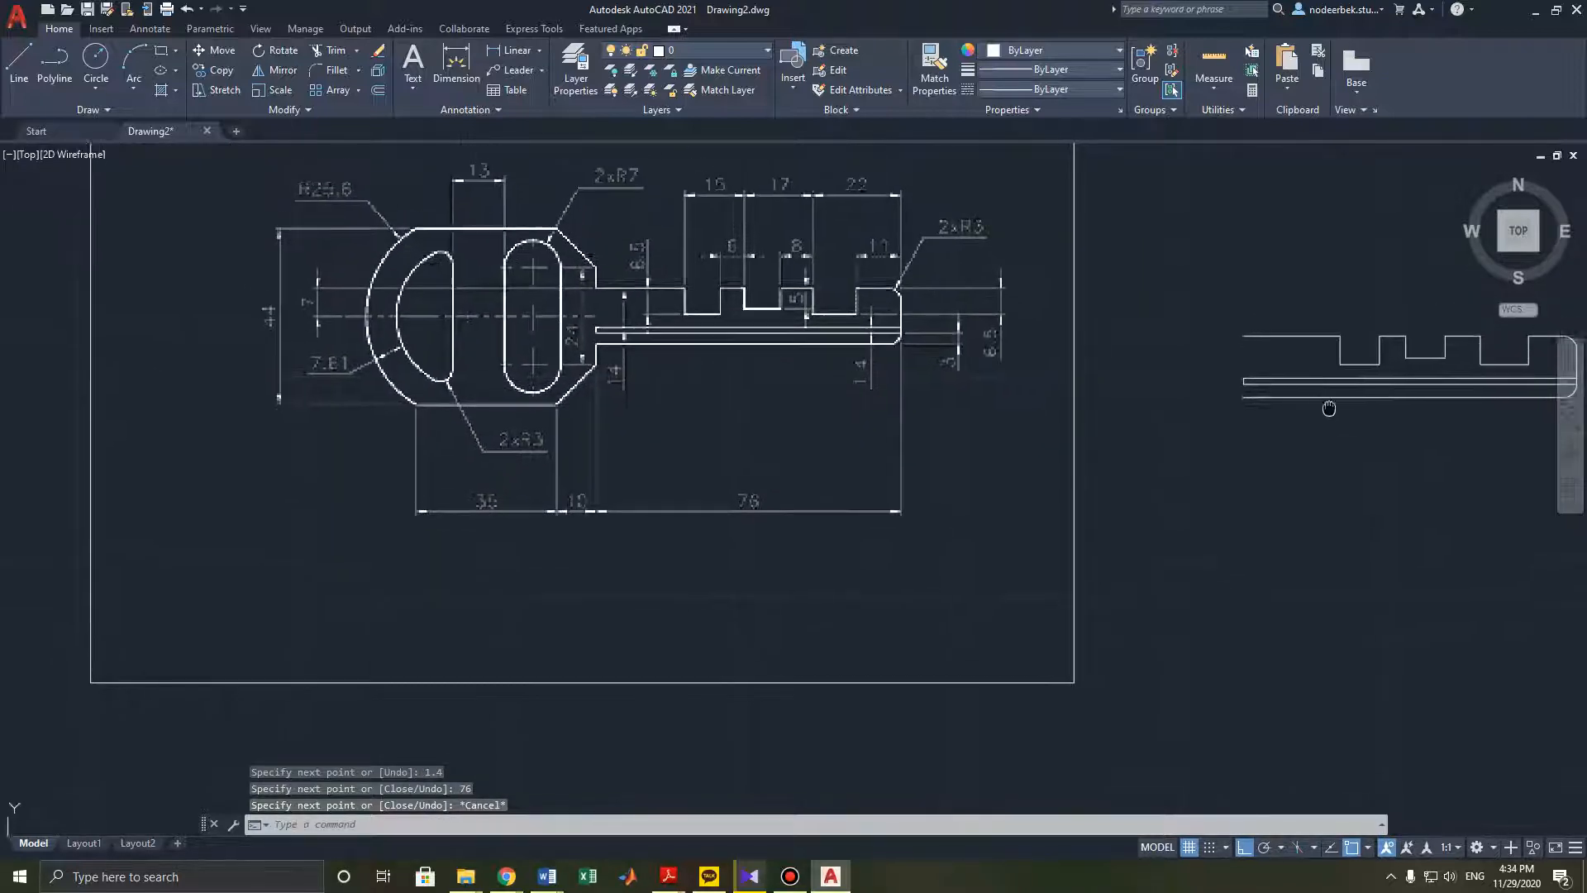
pyautogui.moveTo(1311, 438)
pyautogui.mouseDown(button='middle')
pyautogui.moveTo(1194, 437)
pyautogui.moveTo(1169, 414)
pyautogui.moveTo(1044, 425)
pyautogui.moveTo(1074, 438)
pyautogui.mouseUp(button='middle')
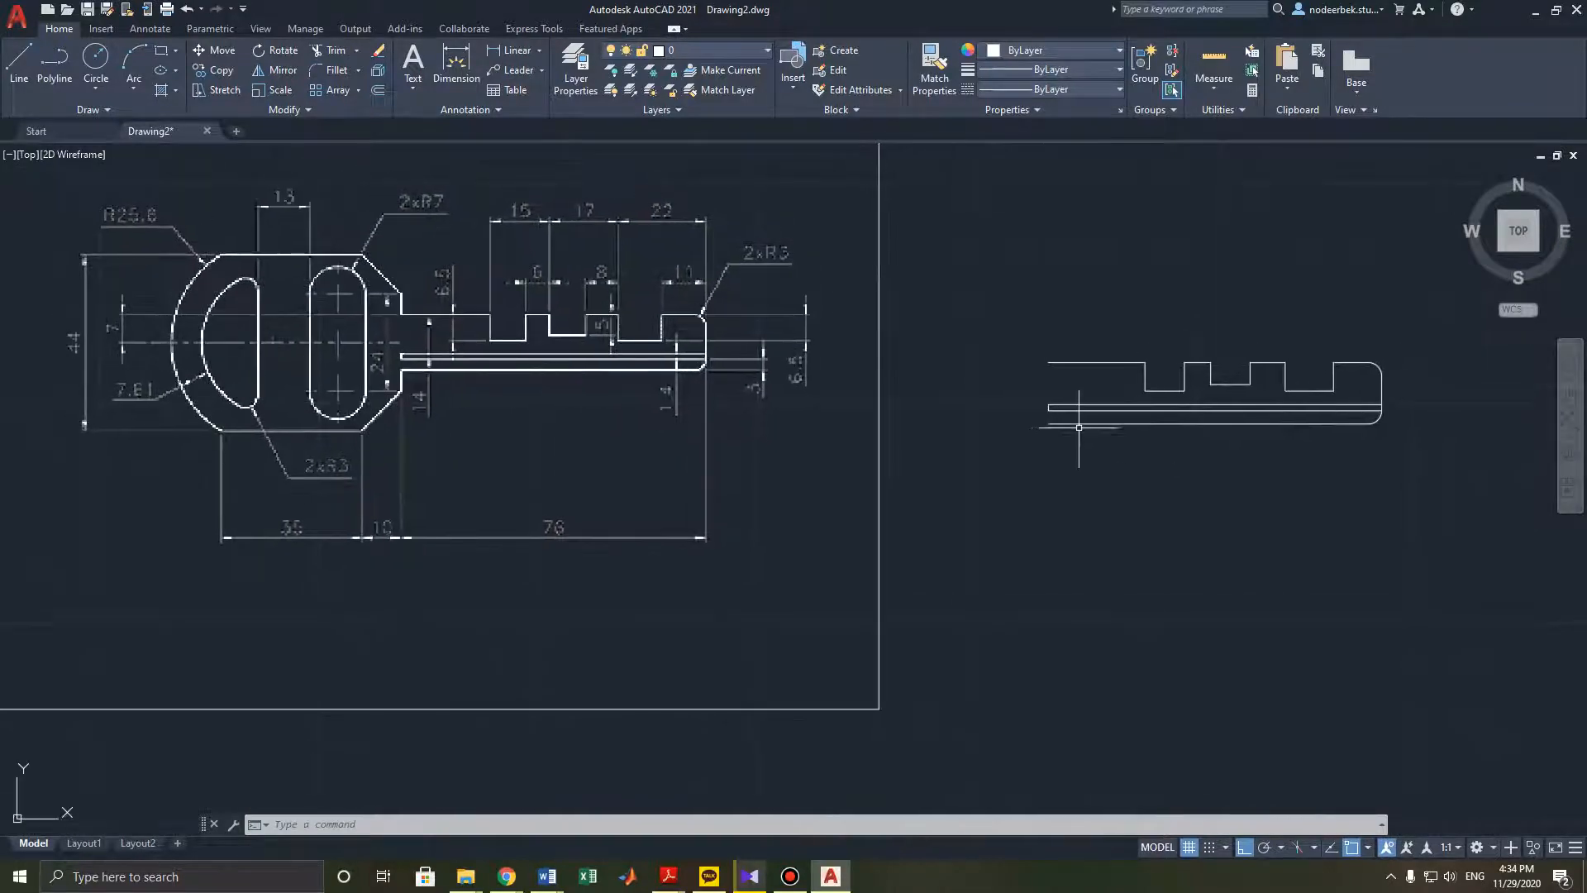
pyautogui.moveTo(535, 332); pyautogui.dragTo(606, 393, button='middle')
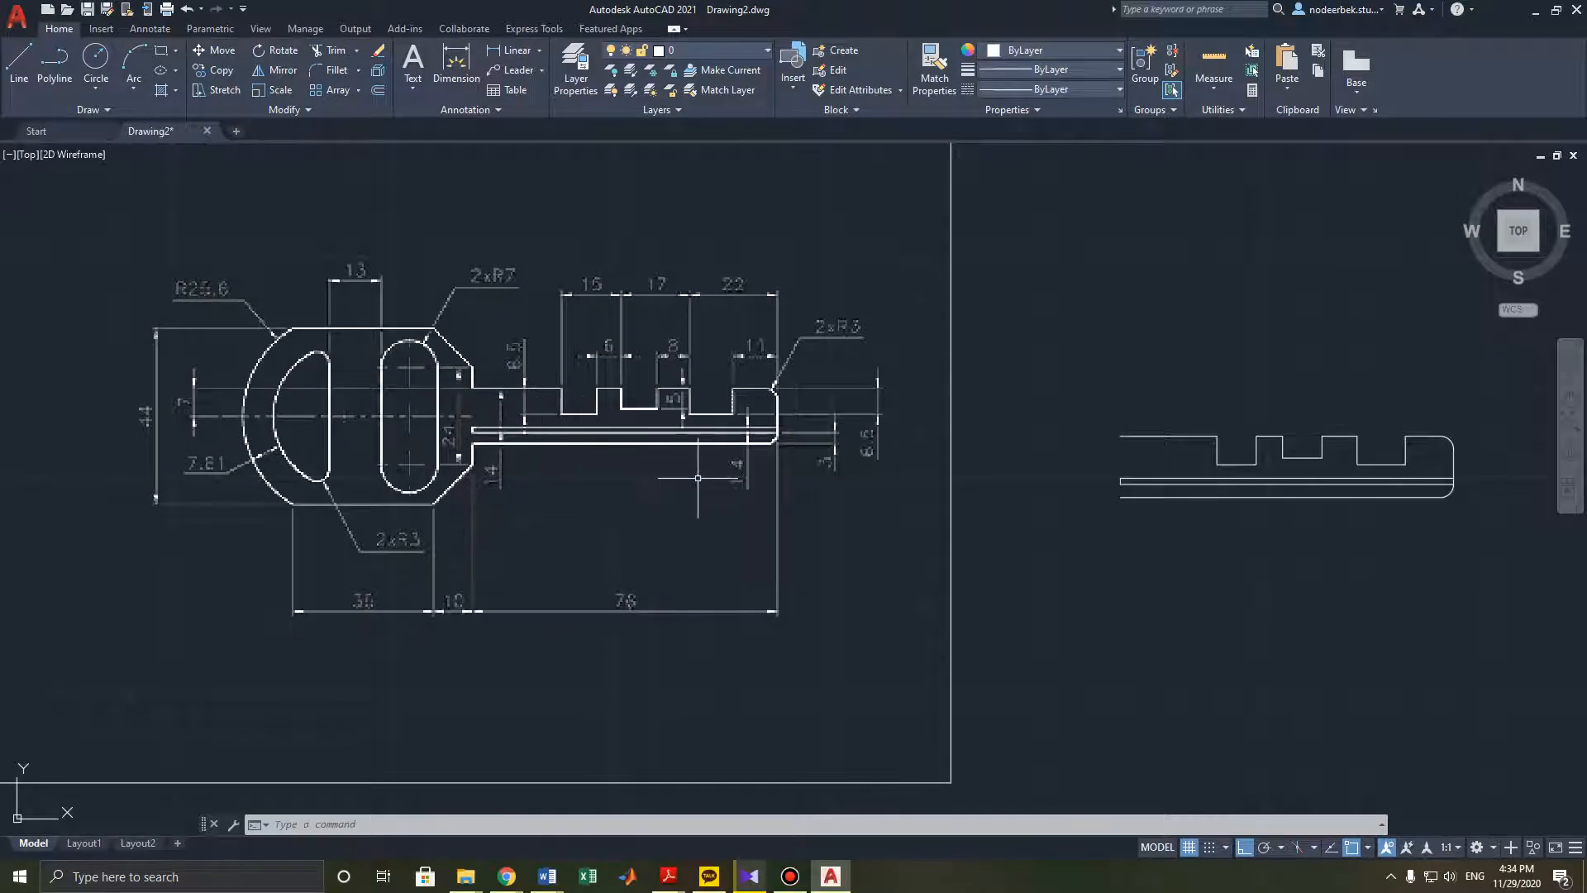
pyautogui.scroll(2, 432, 435)
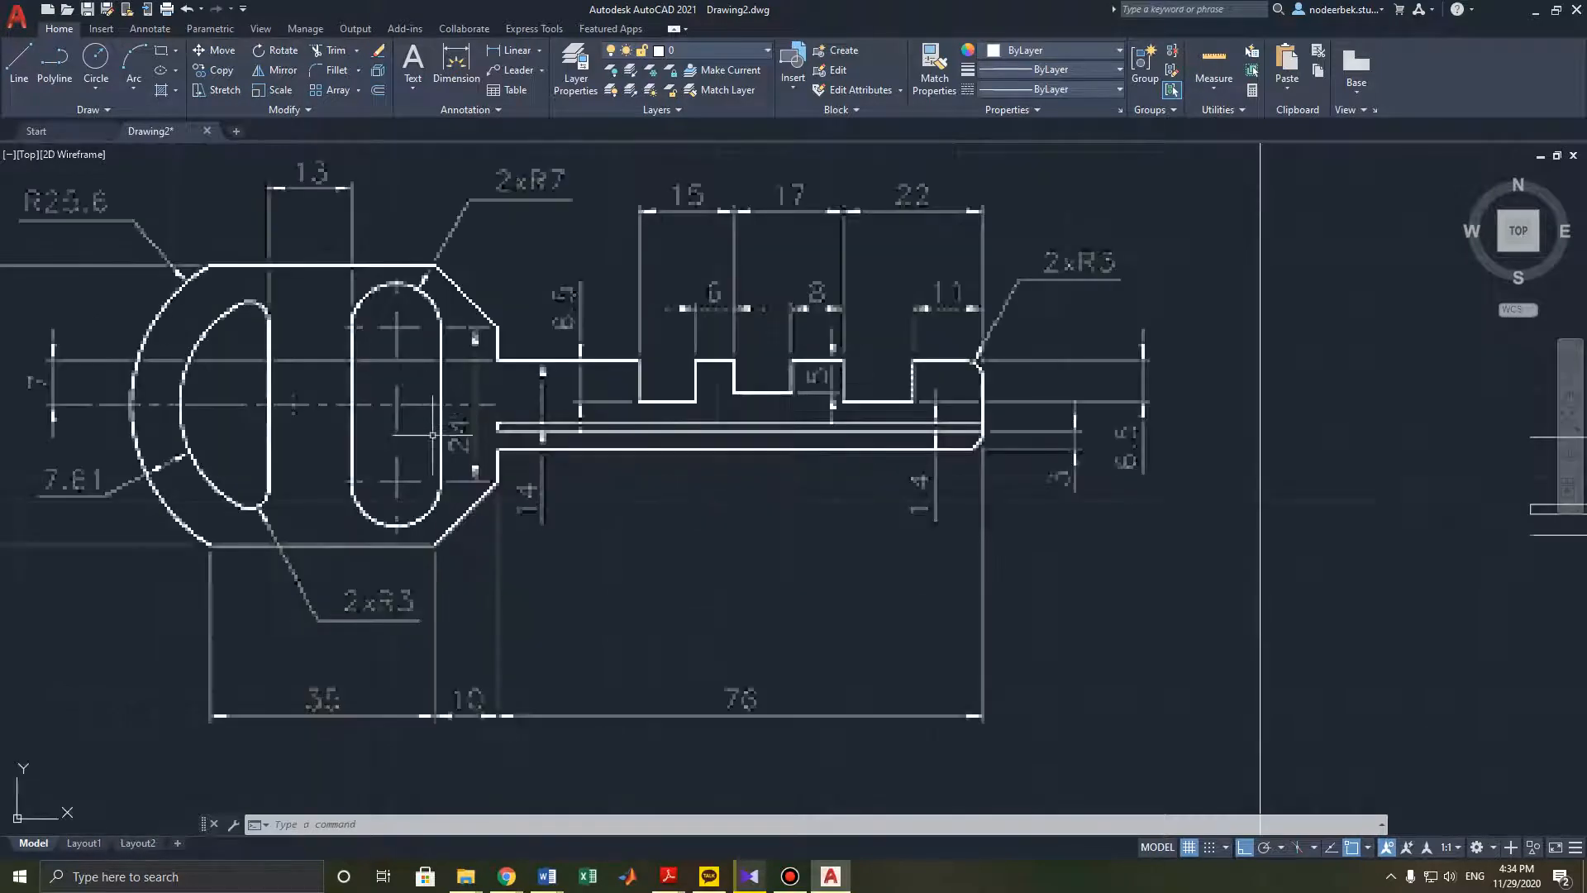
pyautogui.moveTo(402, 416); pyautogui.dragTo(513, 419, button='middle')
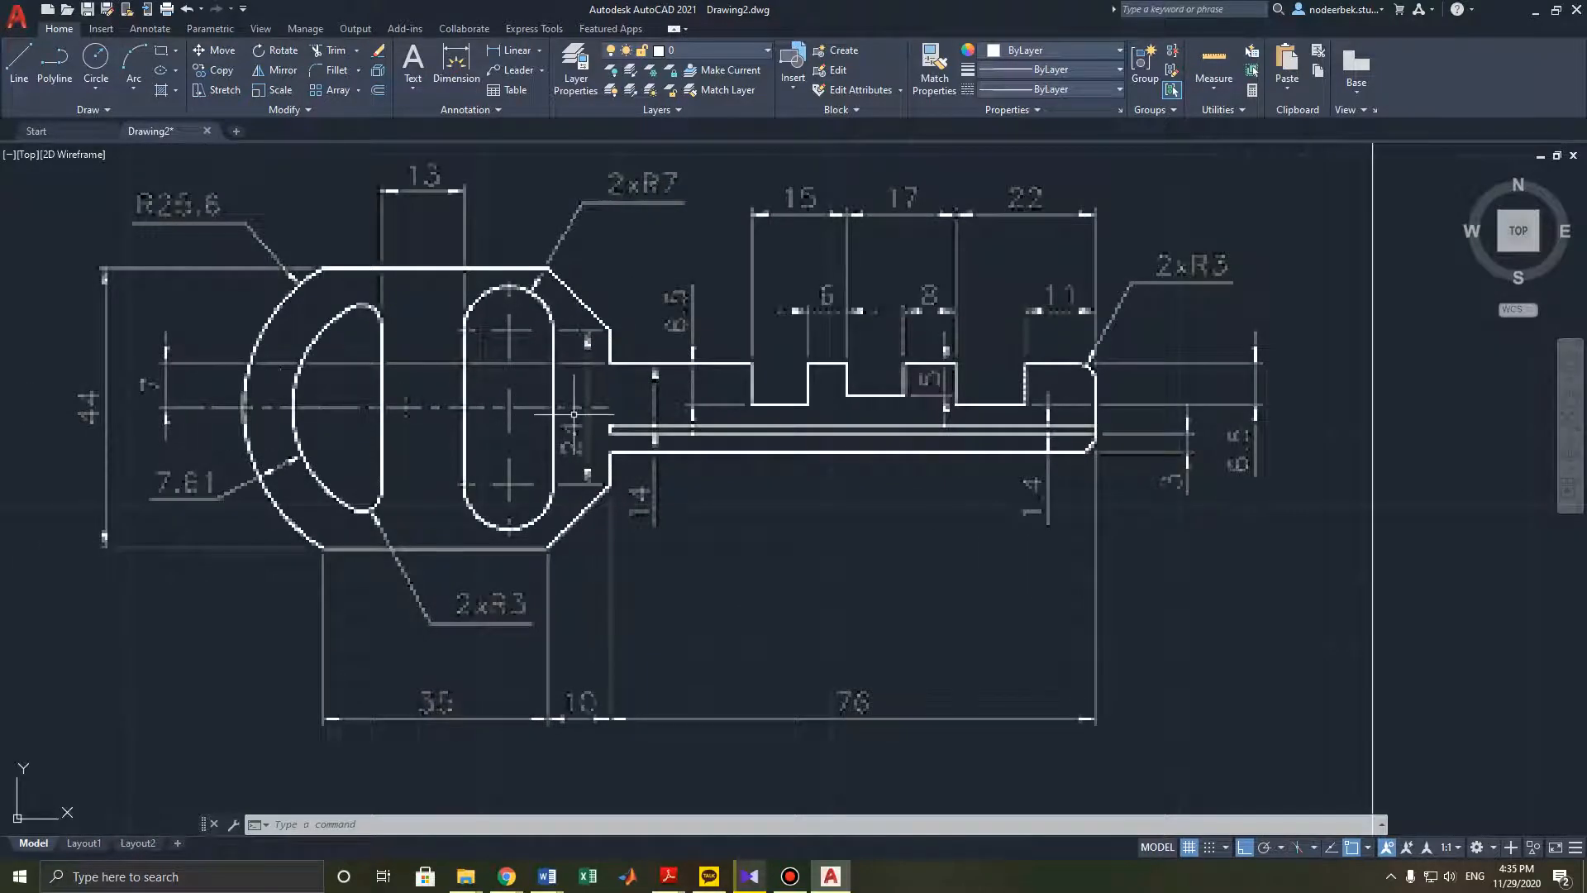
pyautogui.scroll(-3, 549, 411)
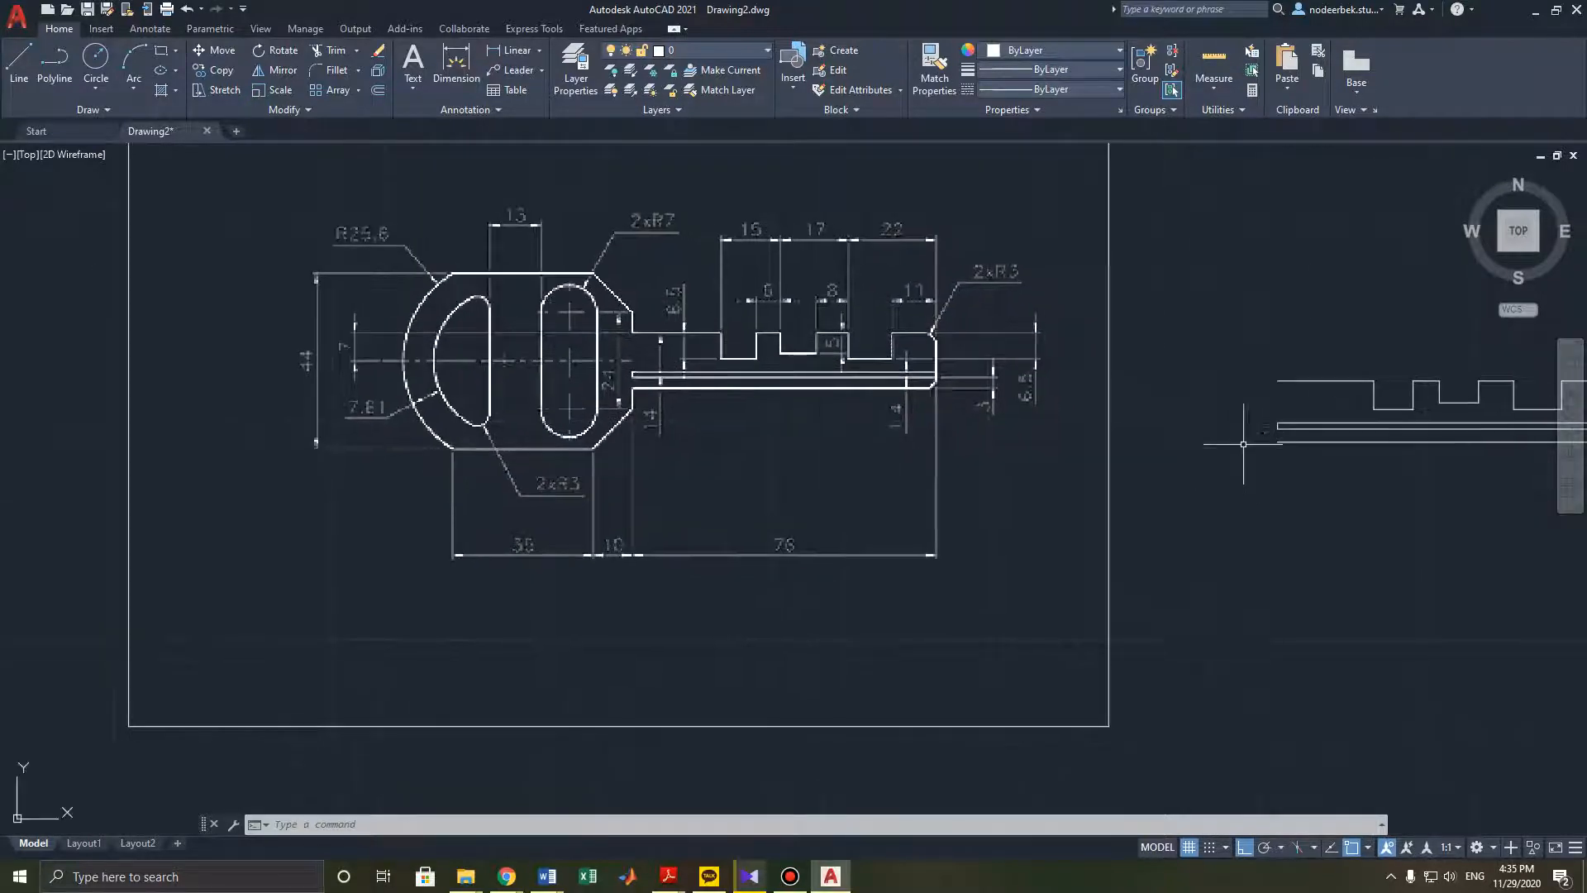
pyautogui.click(19, 62)
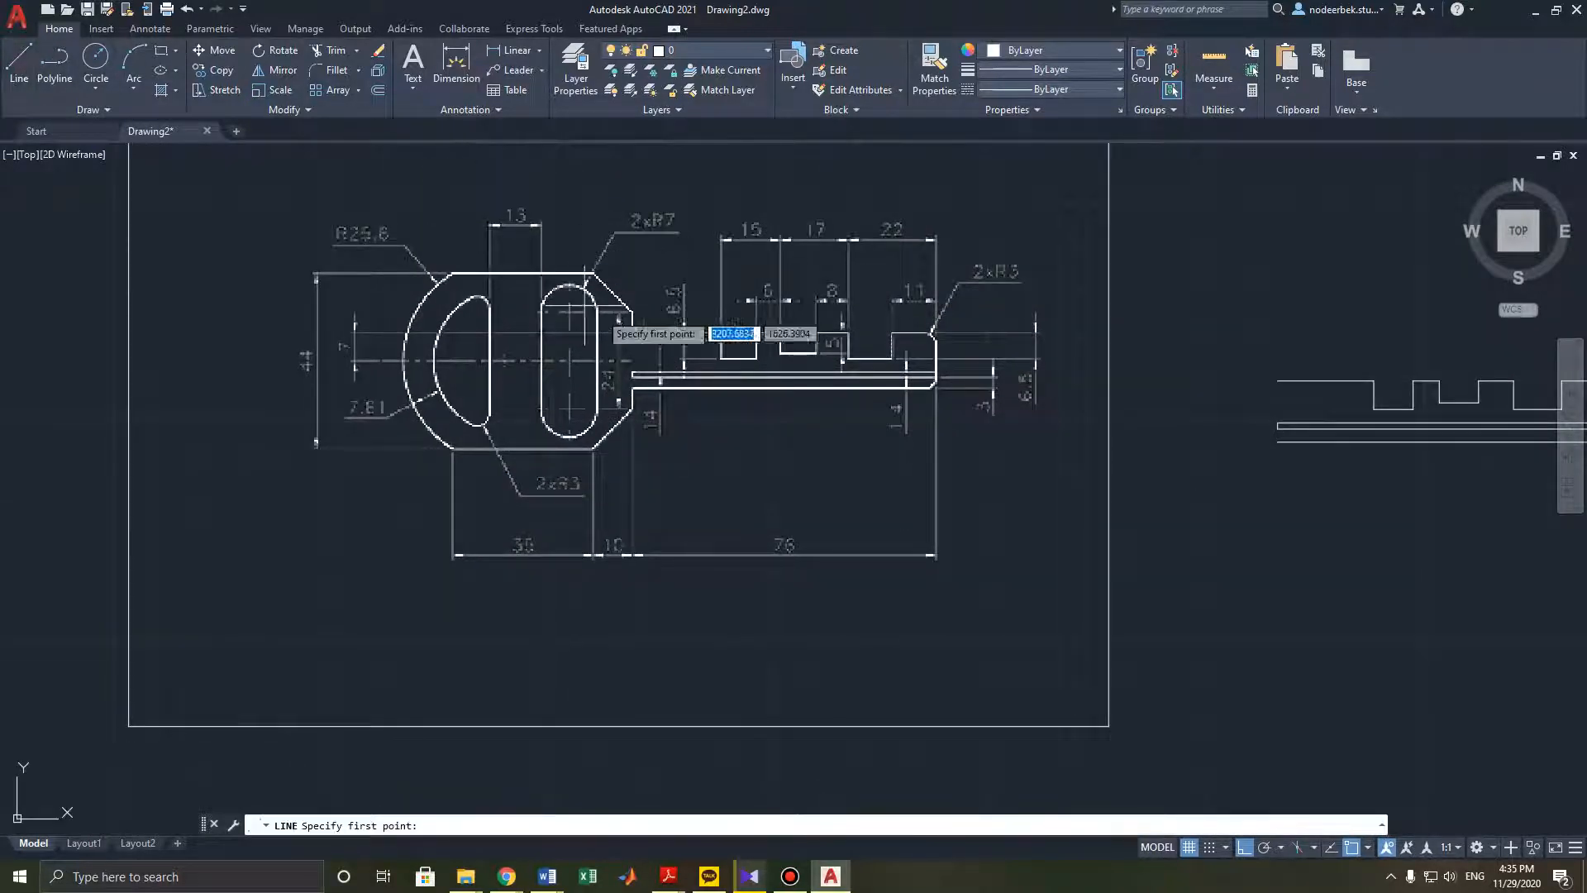
pyautogui.moveTo(1106, 311); pyautogui.dragTo(1103, 342, button='middle')
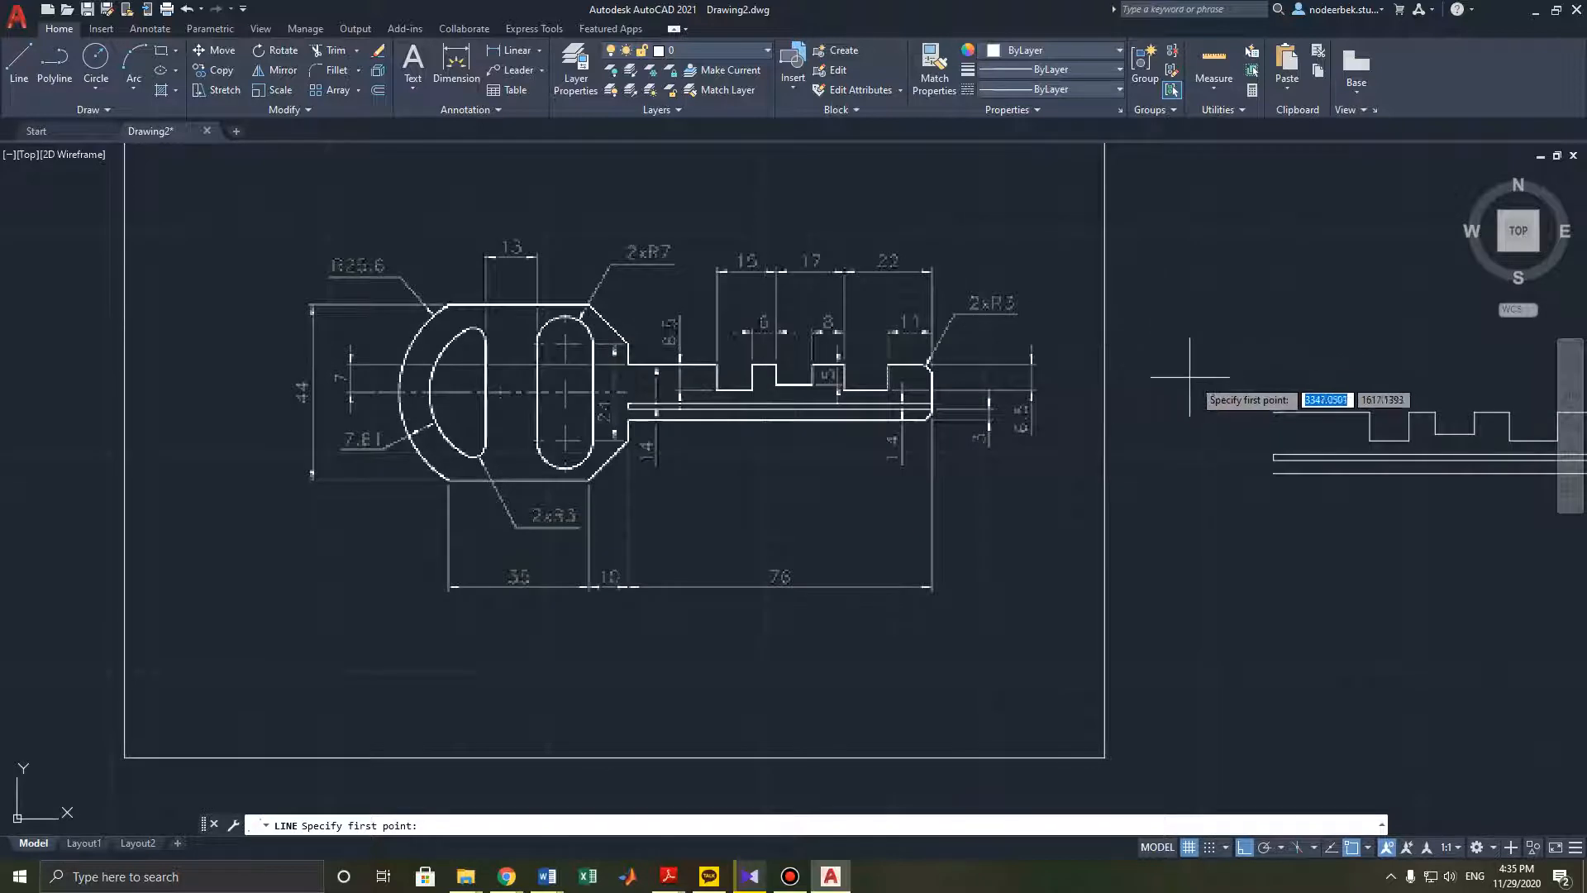
pyautogui.keyDown('shift'); pyautogui.rightClick(1195, 339); pyautogui.keyUp('shift')
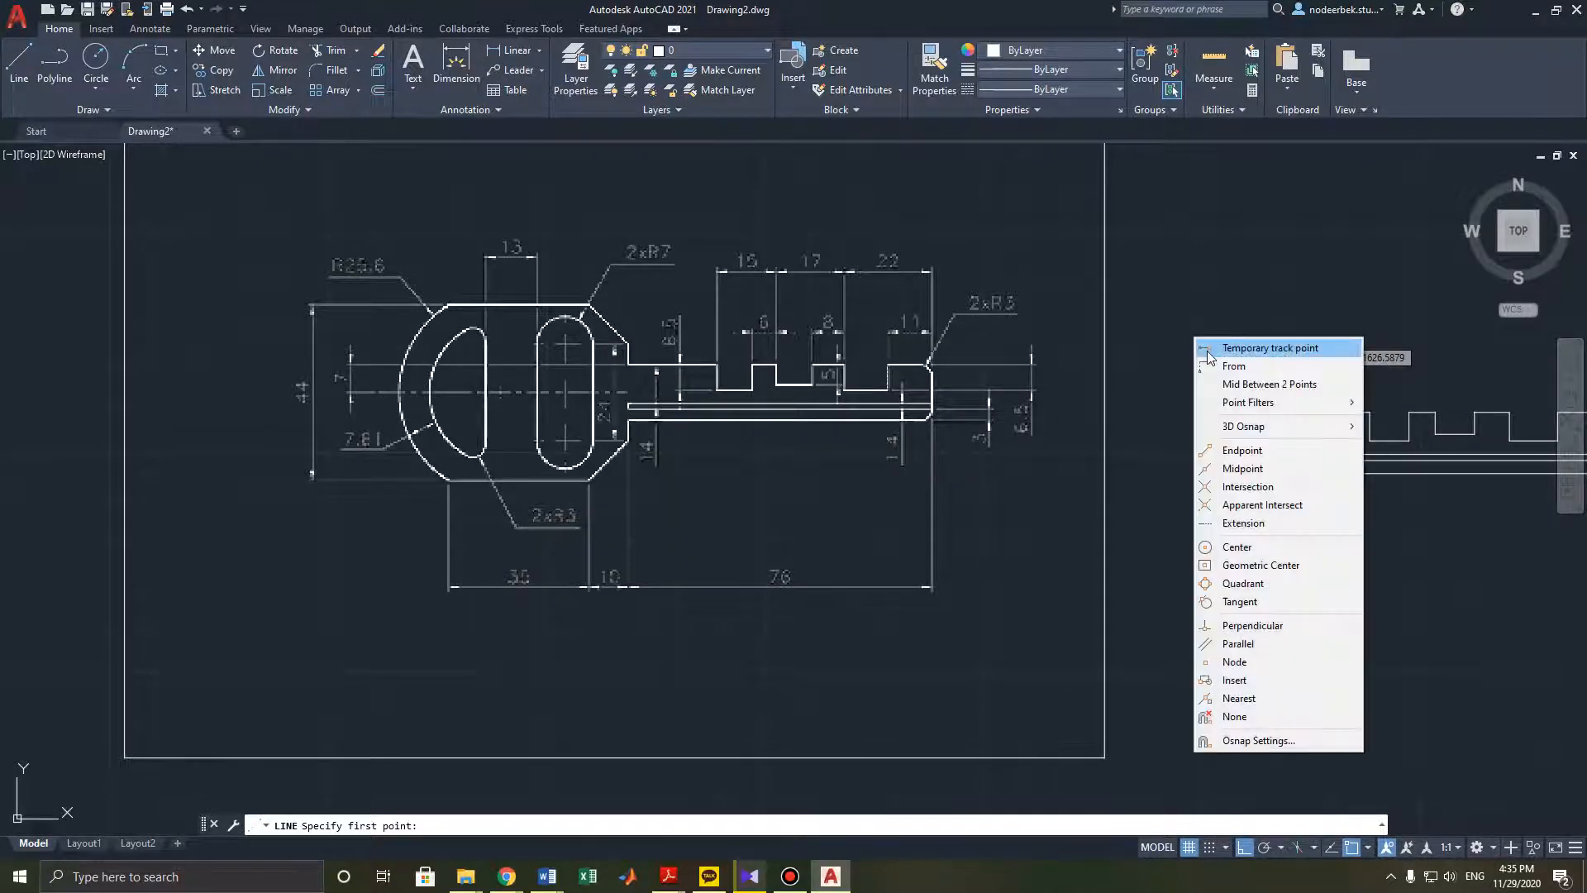
pyautogui.click(1207, 348)
pyautogui.scroll(2, 1273, 484)
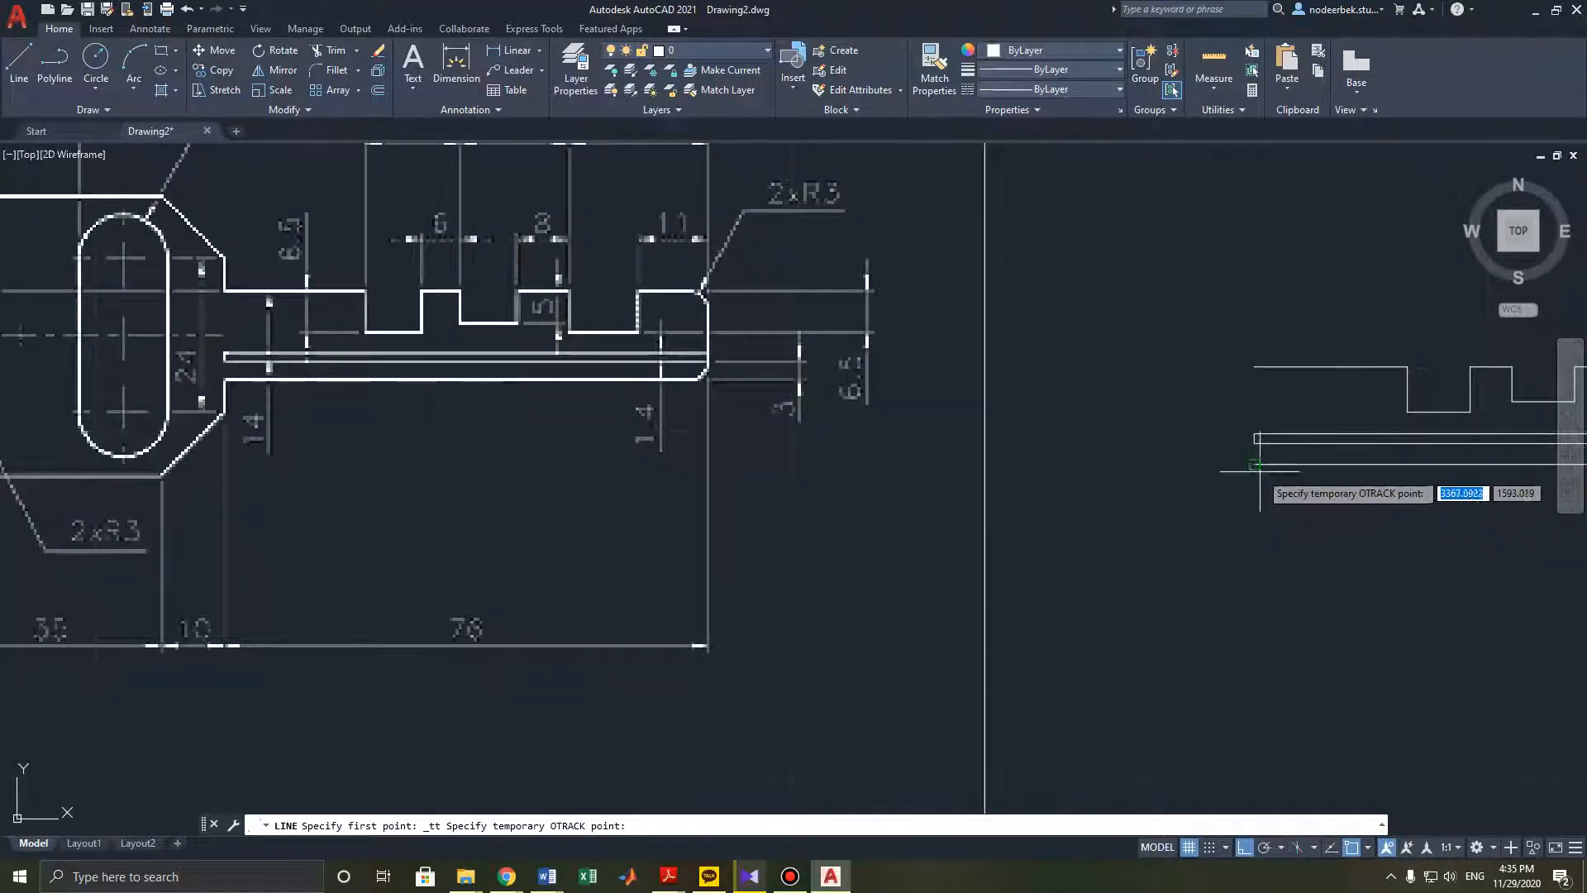
pyautogui.click(1258, 469)
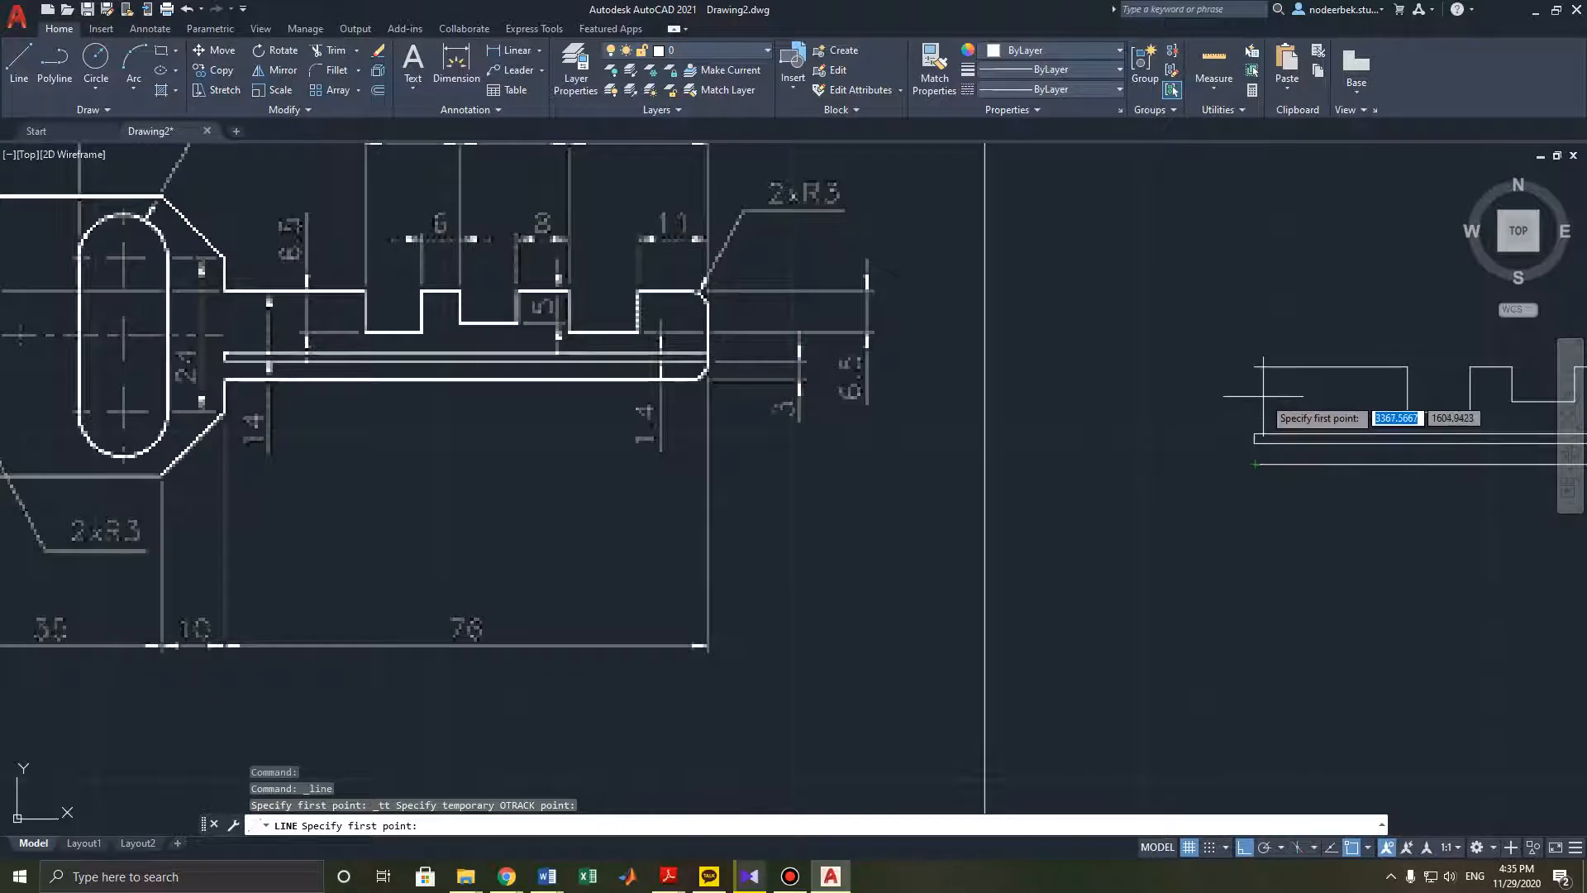
pyautogui.press('Escape')
pyautogui.press('Escape')
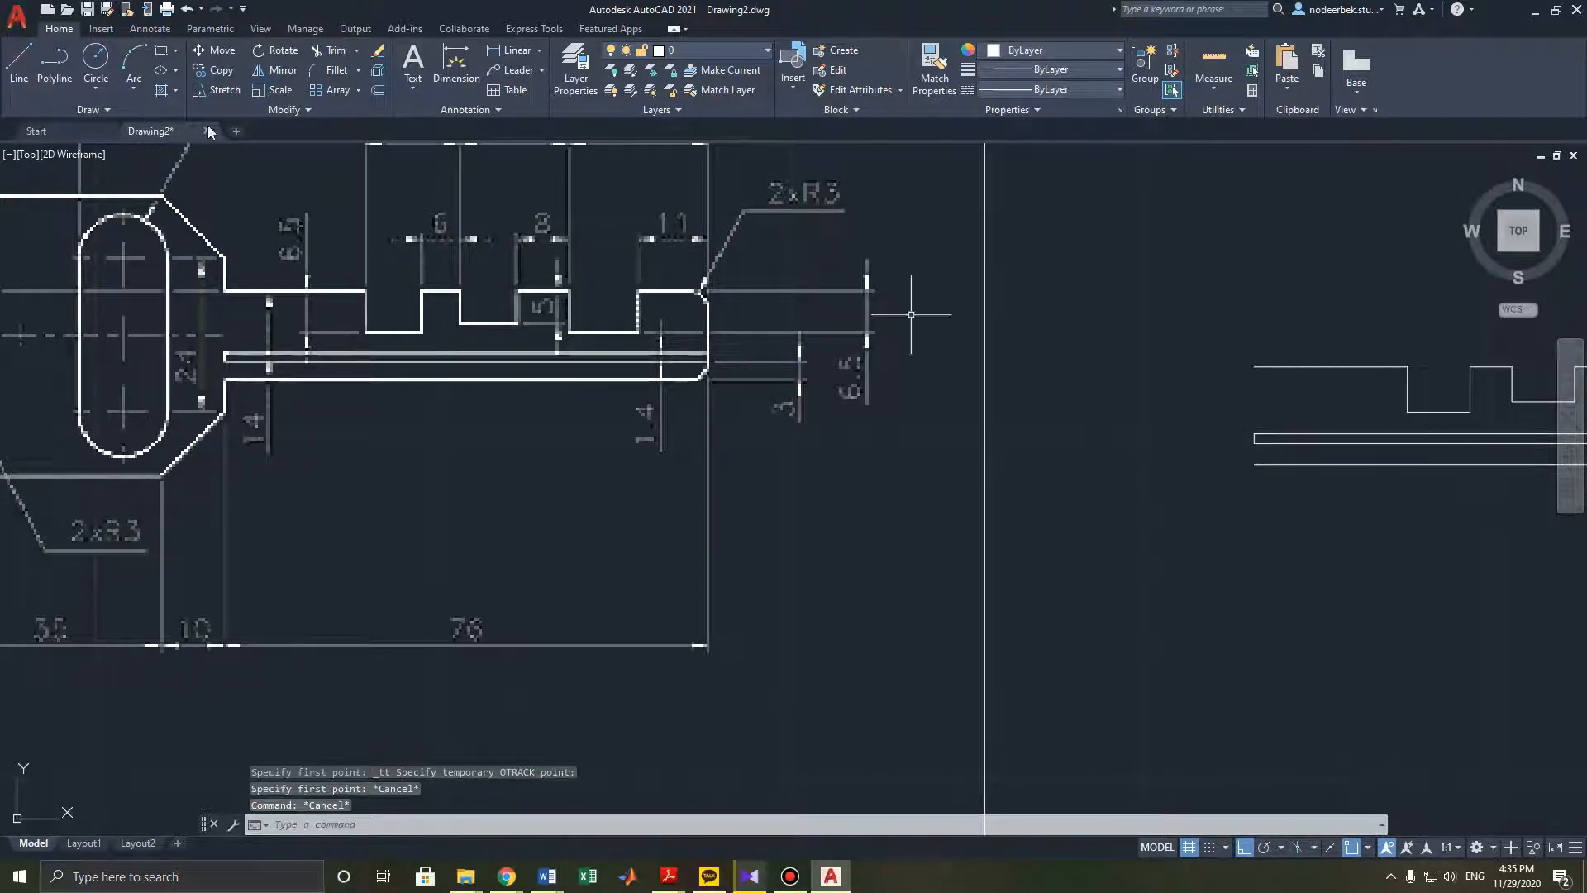
pyautogui.click(18, 73)
pyautogui.keyDown('shift'); pyautogui.rightClick(954, 202); pyautogui.keyUp('shift')
pyautogui.click(996, 212)
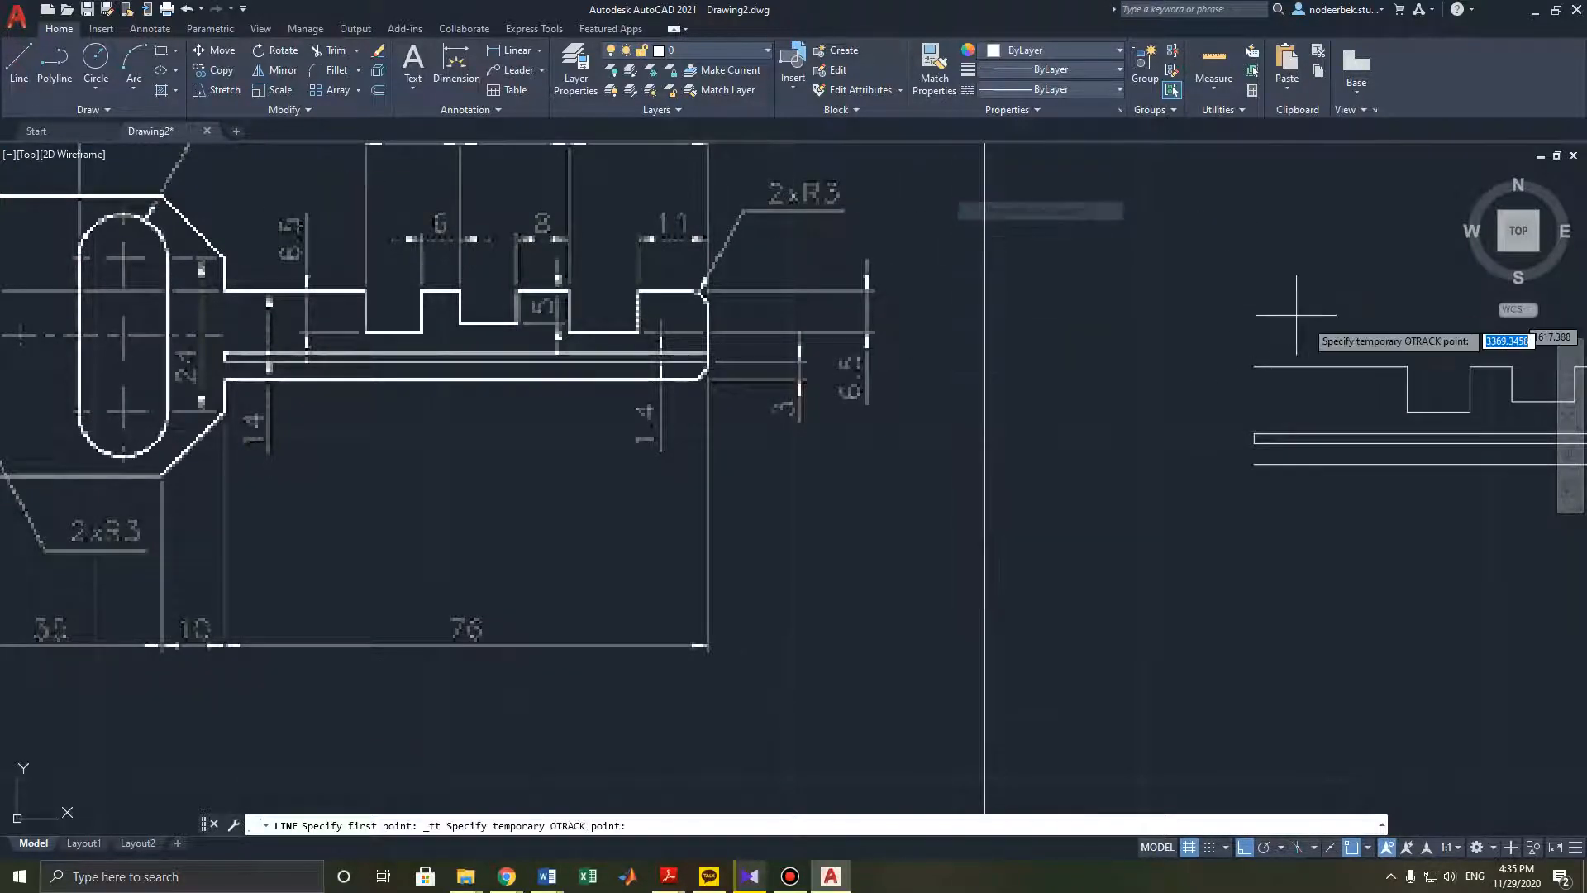
pyautogui.click(1261, 364)
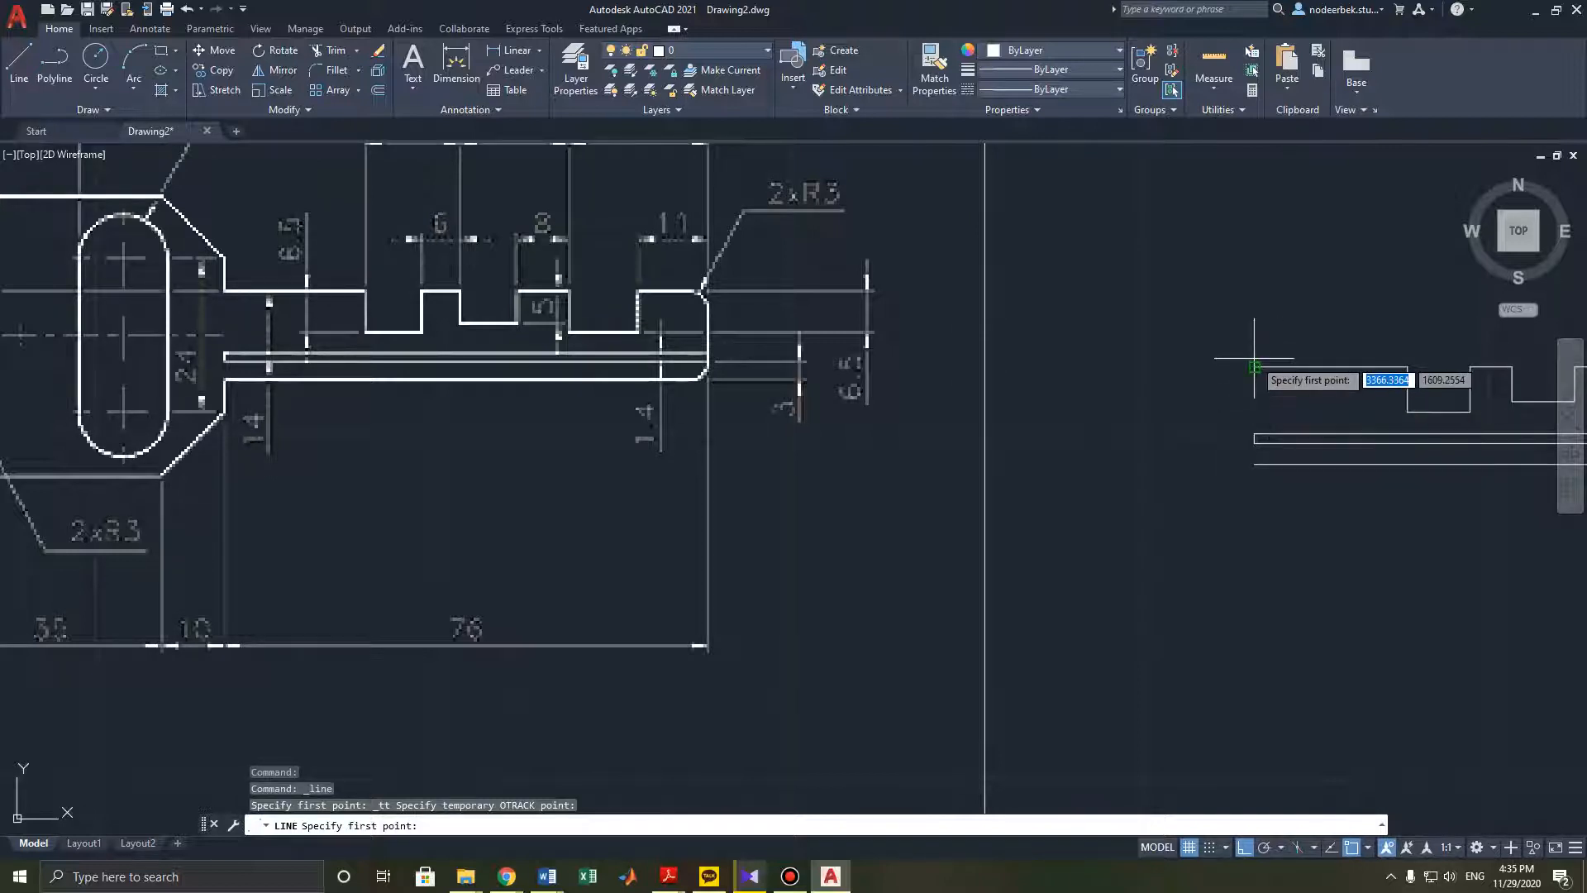
pyautogui.click(1212, 365)
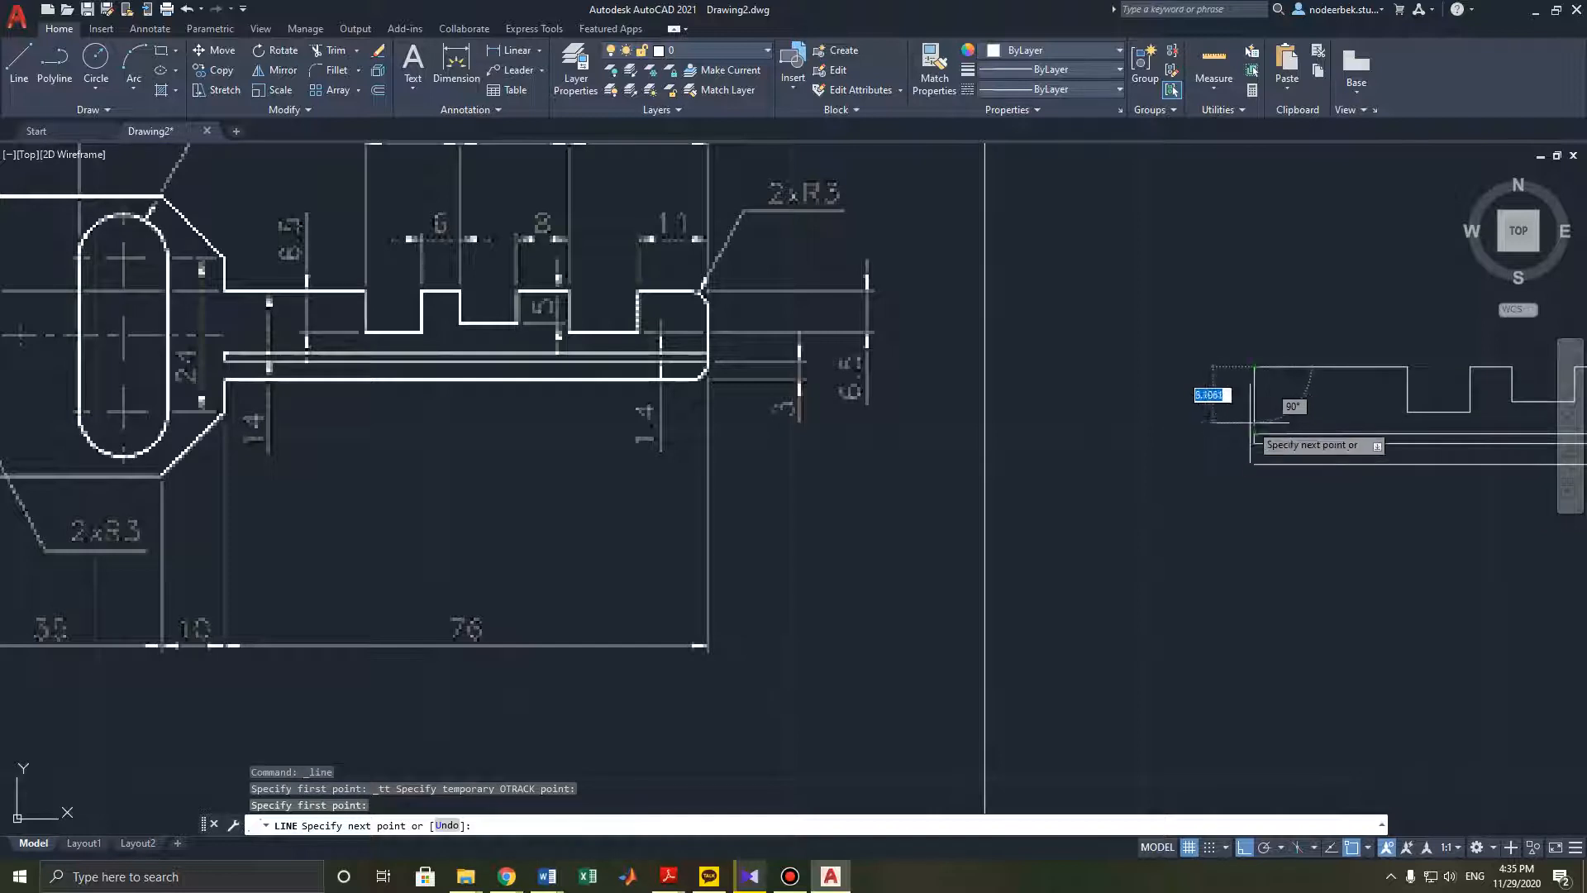
pyautogui.press('Escape')
pyautogui.press('Escape')
# - Draw a 7 mm construction line straight down from the blade's upper-left end
pyautogui.click(10, 58)
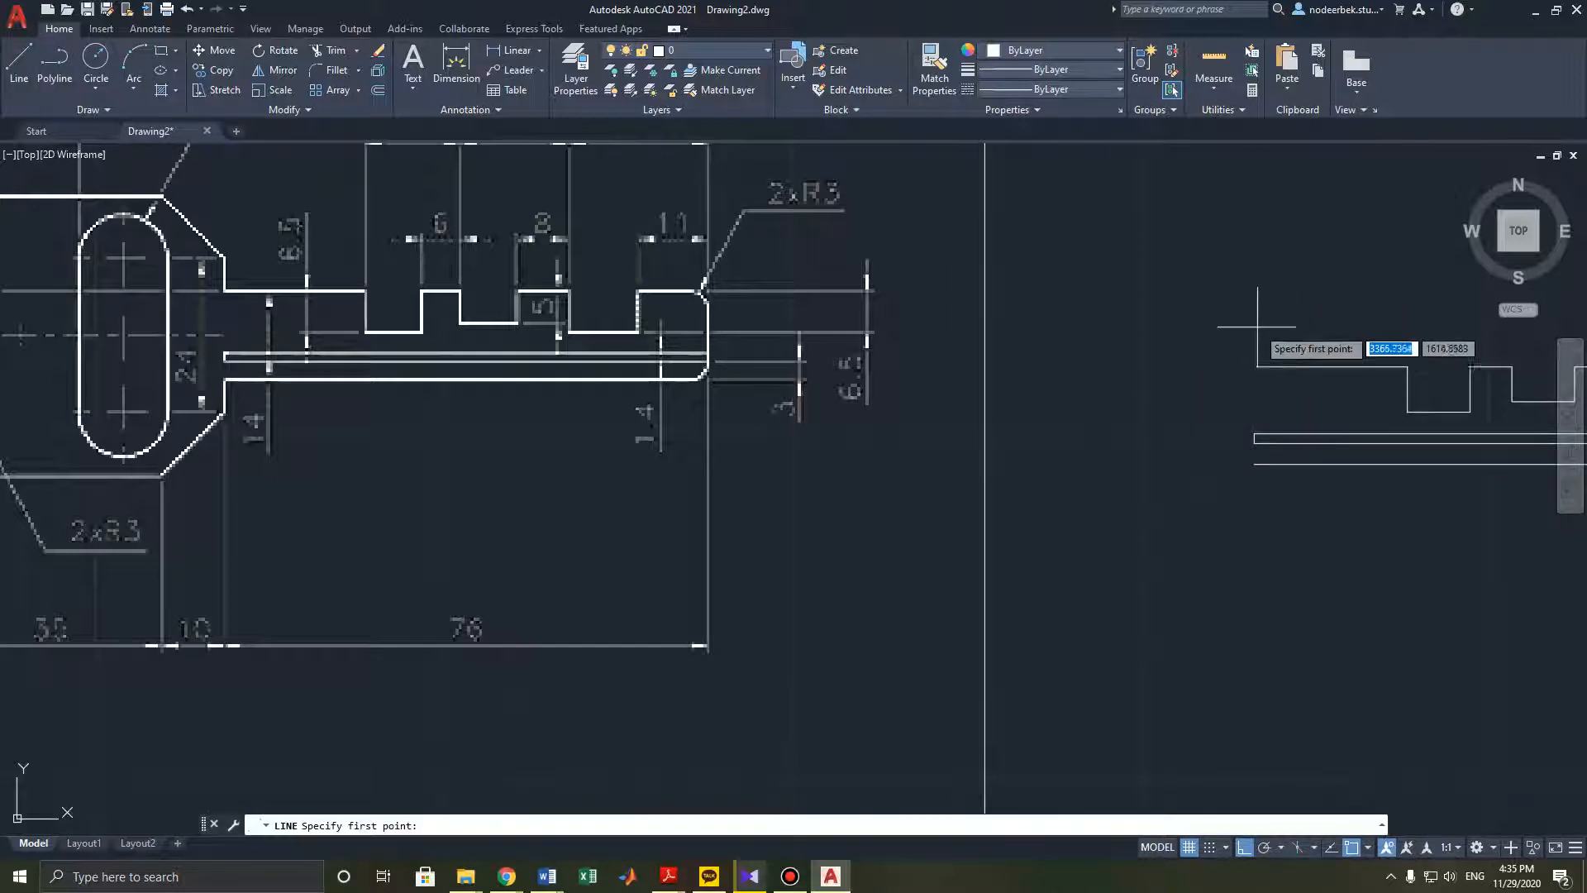
pyautogui.click(1256, 366)
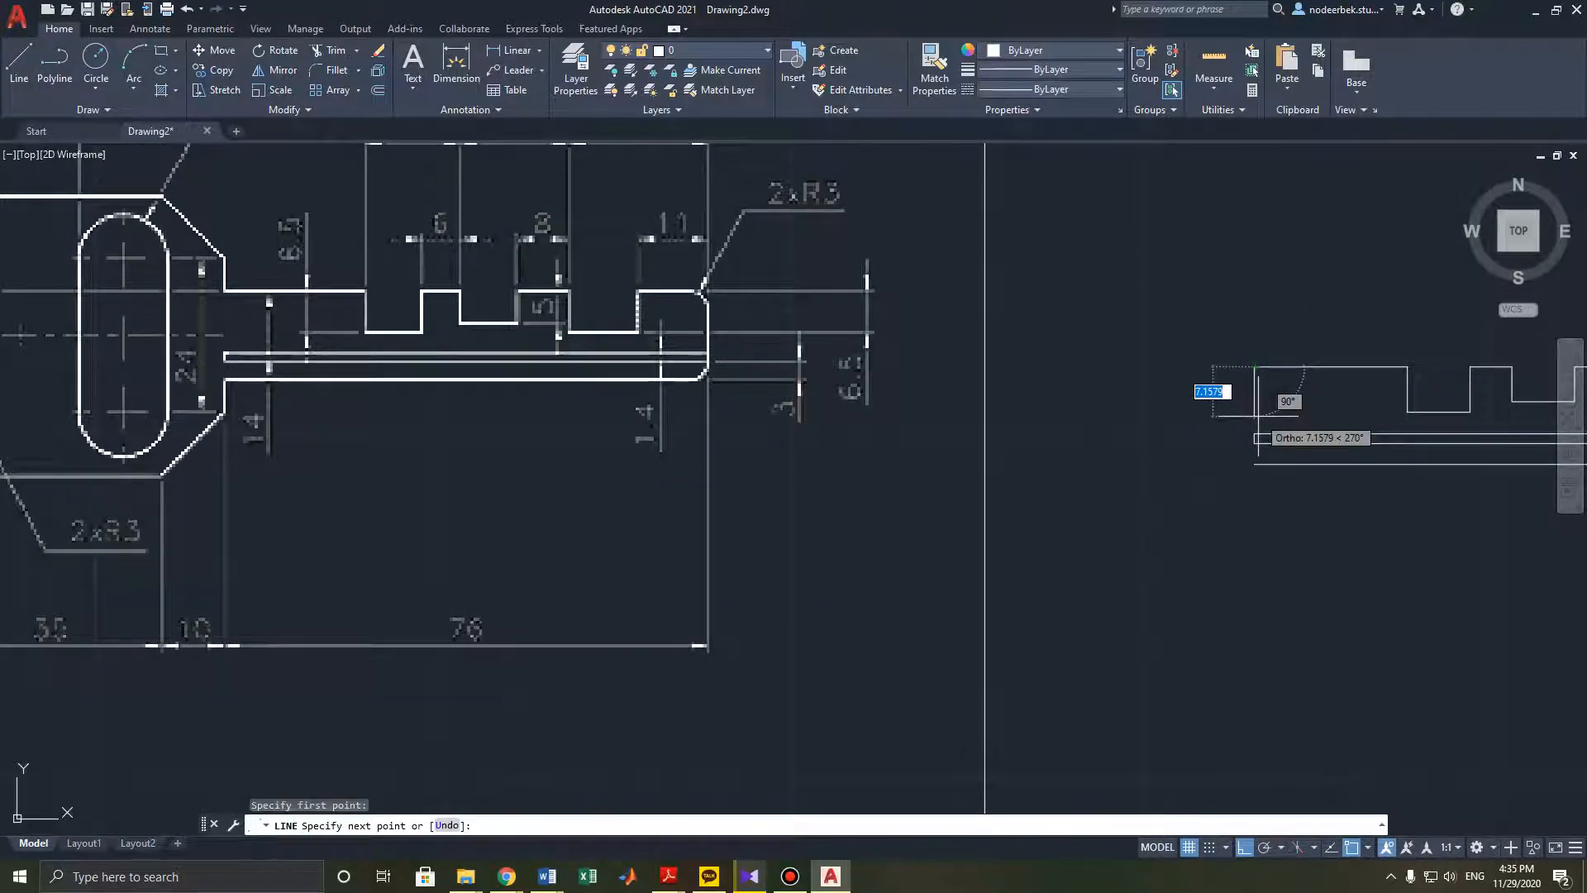
pyautogui.write('7')
pyautogui.press('Return')
pyautogui.press('Escape')
# - Draw a 50 mm horizontal line leftward from the construction line's lower end
pyautogui.moveTo(1175, 428); pyautogui.dragTo(1243, 413, button='middle')
pyautogui.click(18, 60)
pyautogui.moveTo(974, 414)
pyautogui.mouseDown(button='middle')
pyautogui.moveTo(1145, 422)
pyautogui.moveTo(1184, 354)
pyautogui.mouseUp(button='middle')
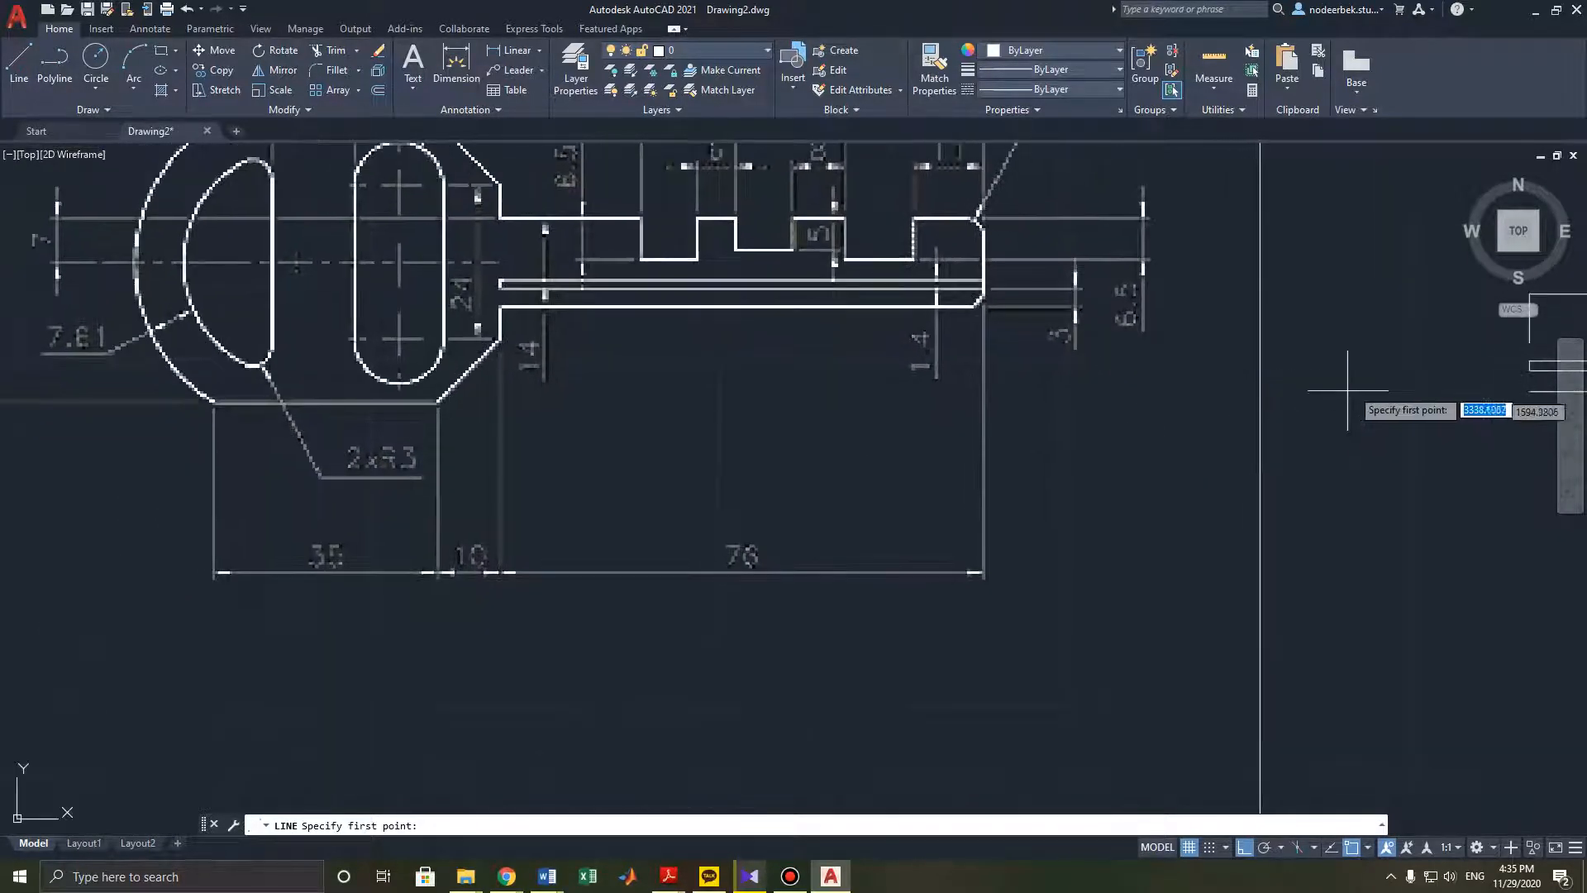
pyautogui.click(1529, 343)
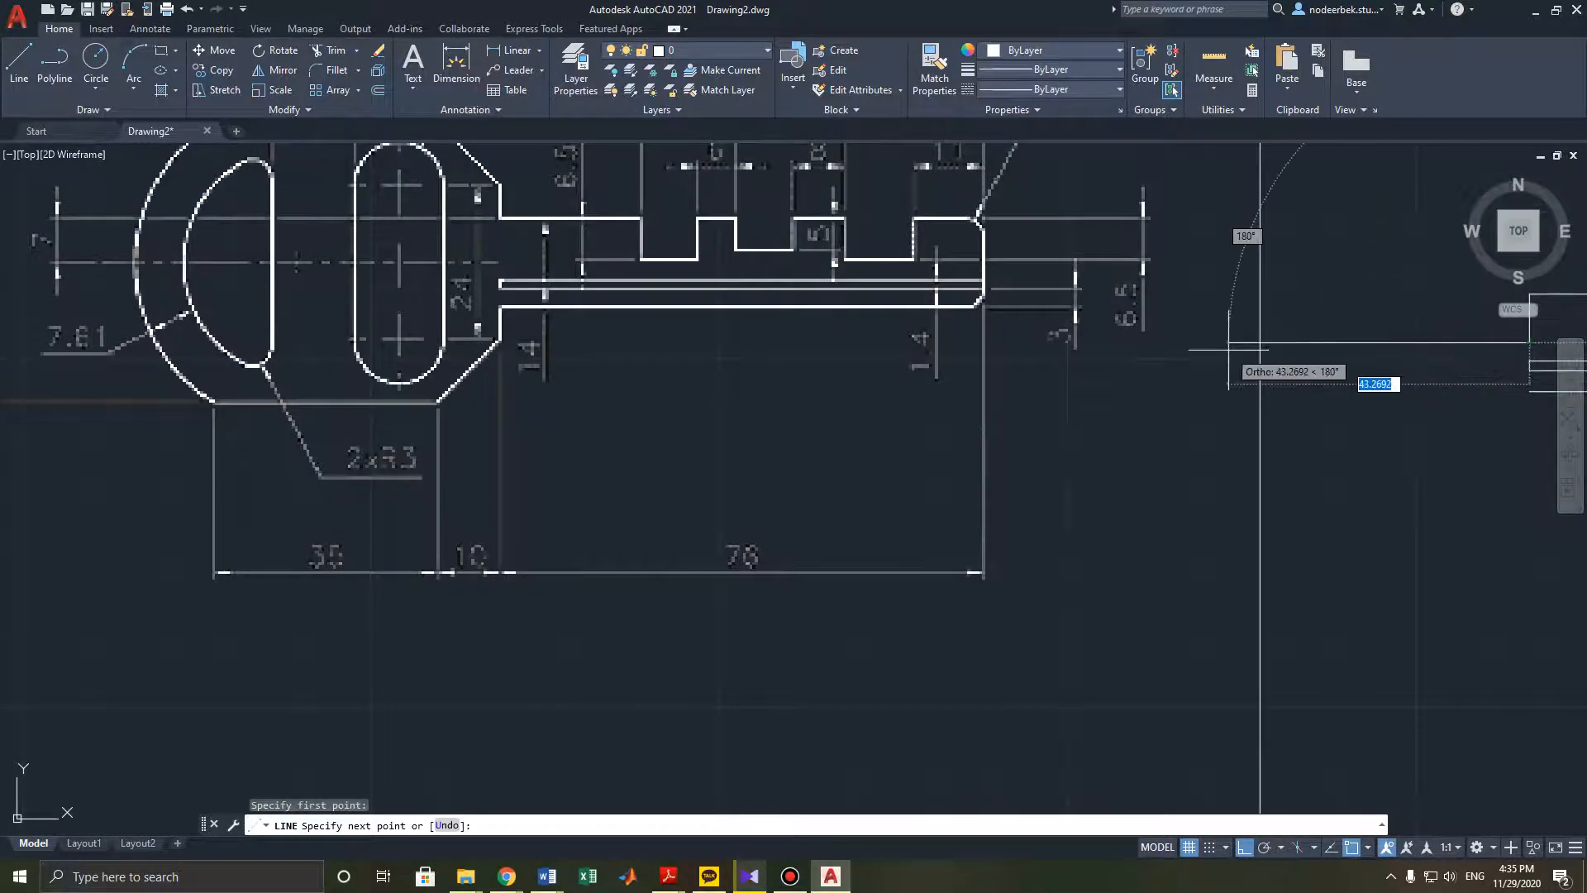
pyautogui.scroll(-2, 1229, 350)
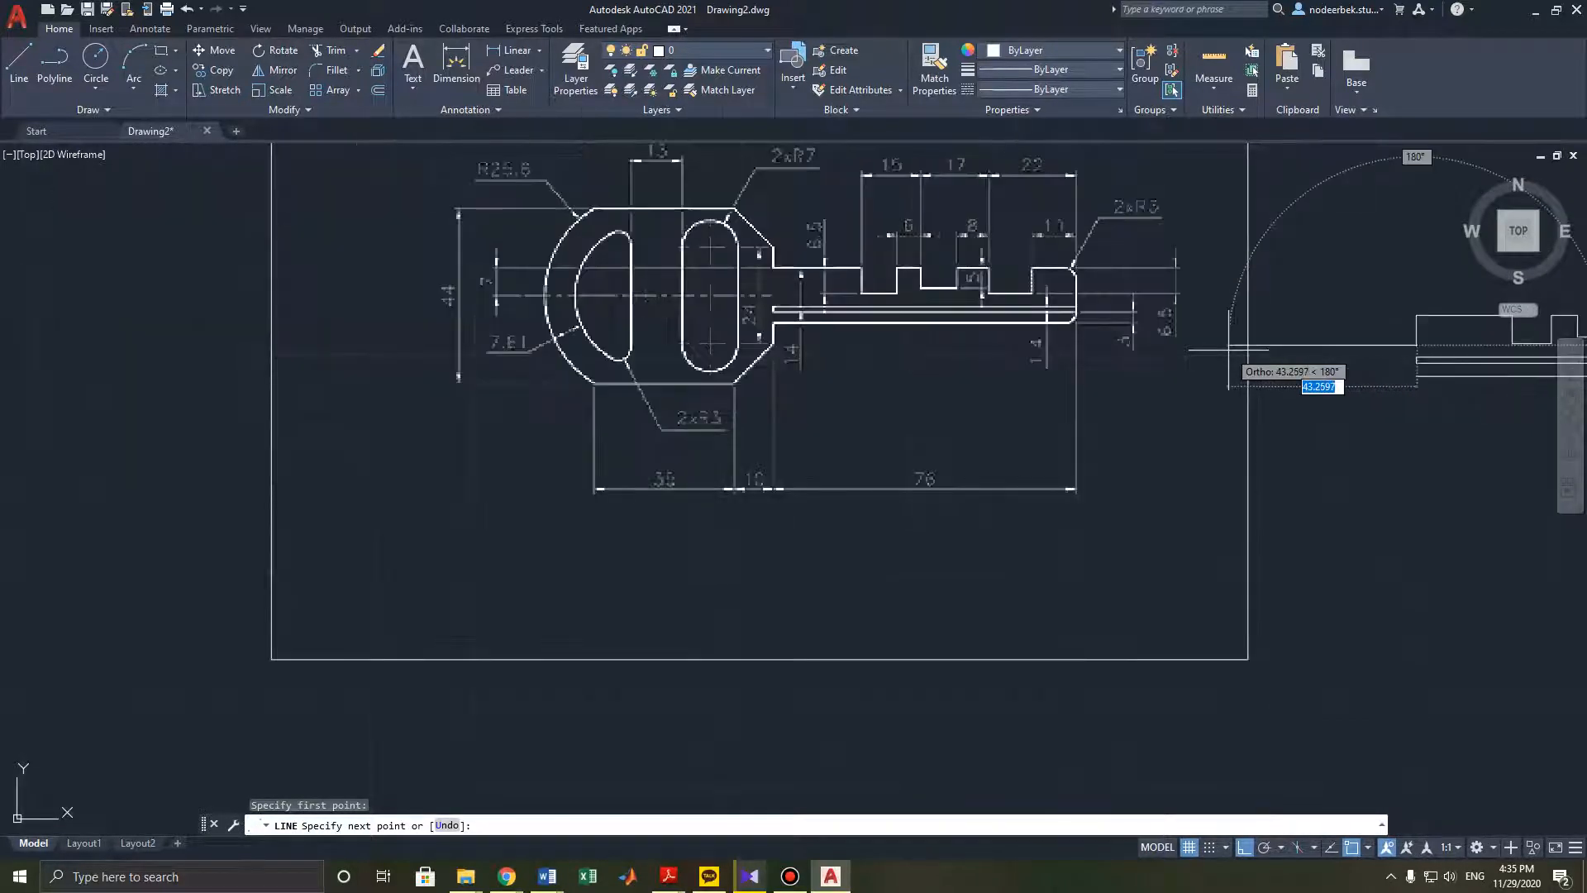
pyautogui.write('50')
pyautogui.press('Return')
pyautogui.press('Escape')
pyautogui.press('Escape')
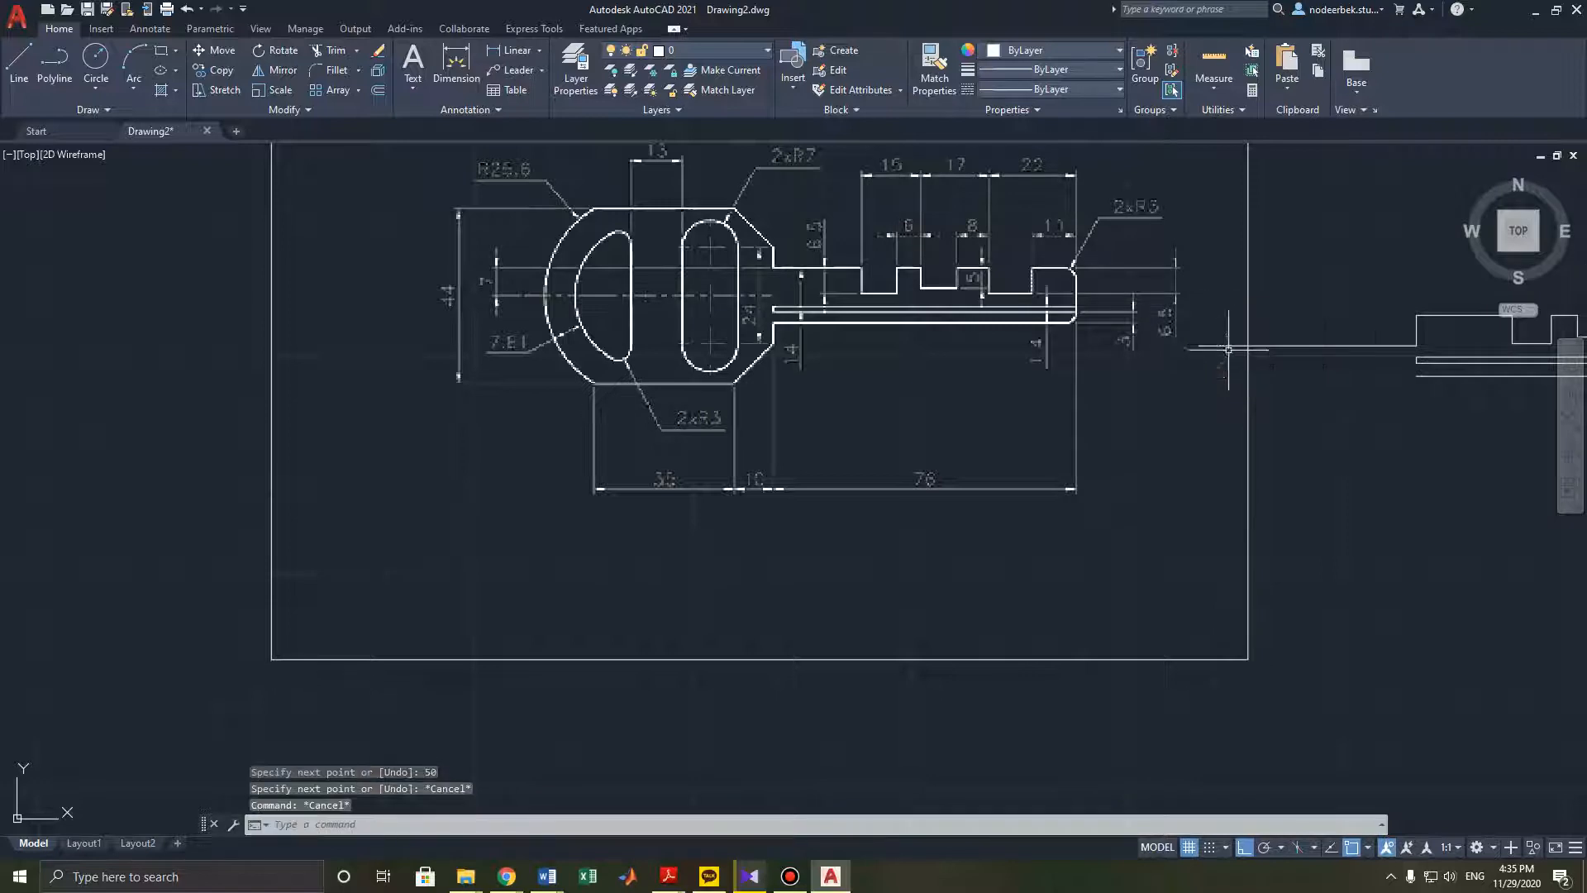
# - Erase the 7 mm vertical construction line
pyautogui.scroll(2, 1292, 386)
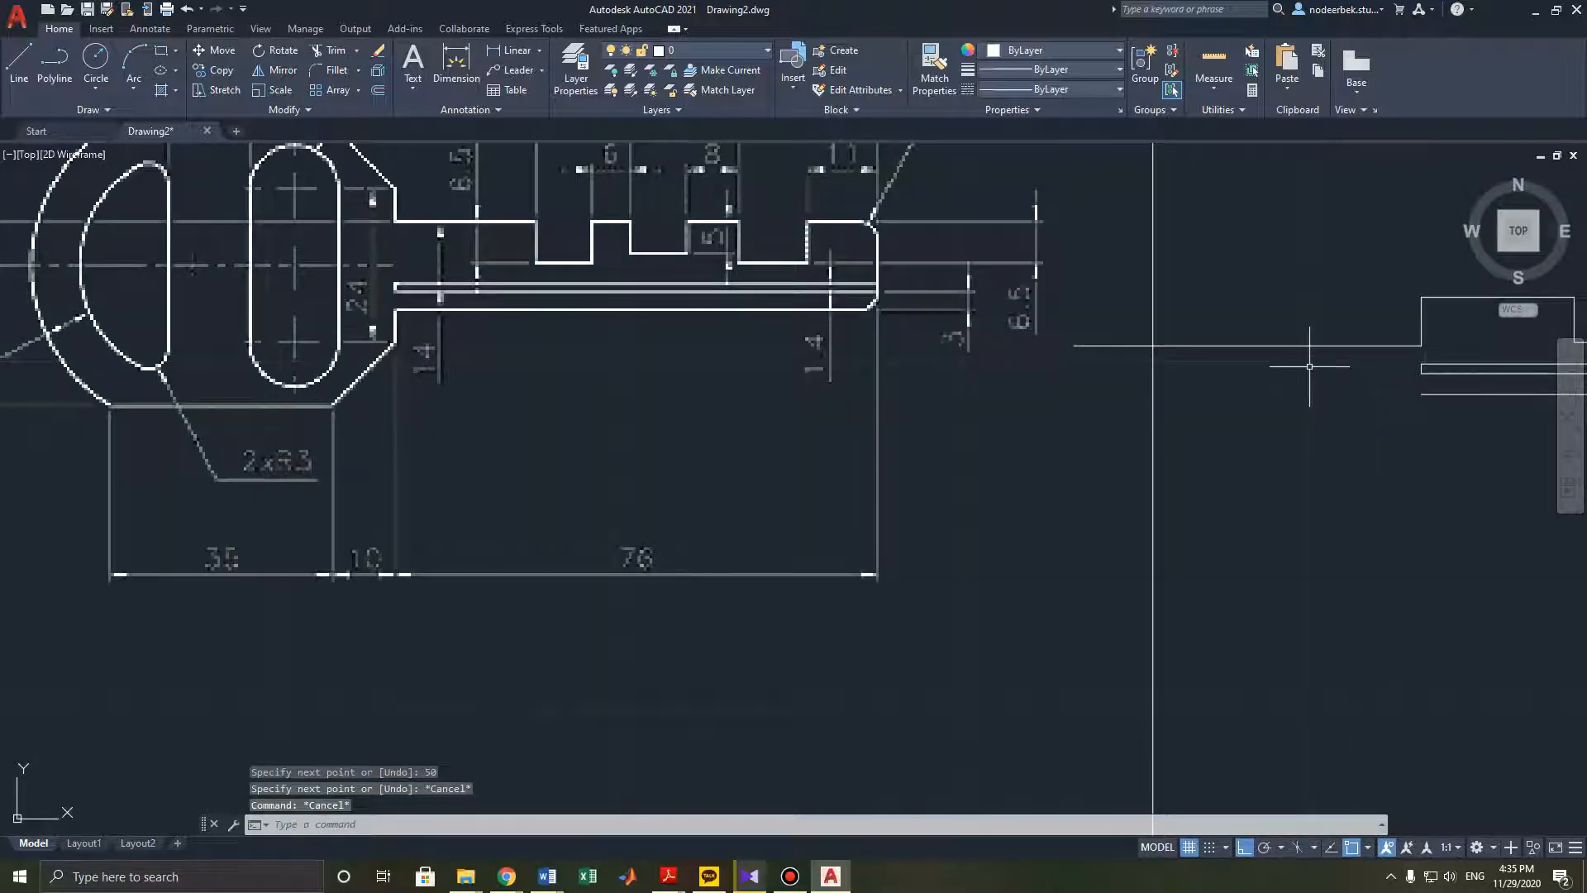
pyautogui.click(1429, 339)
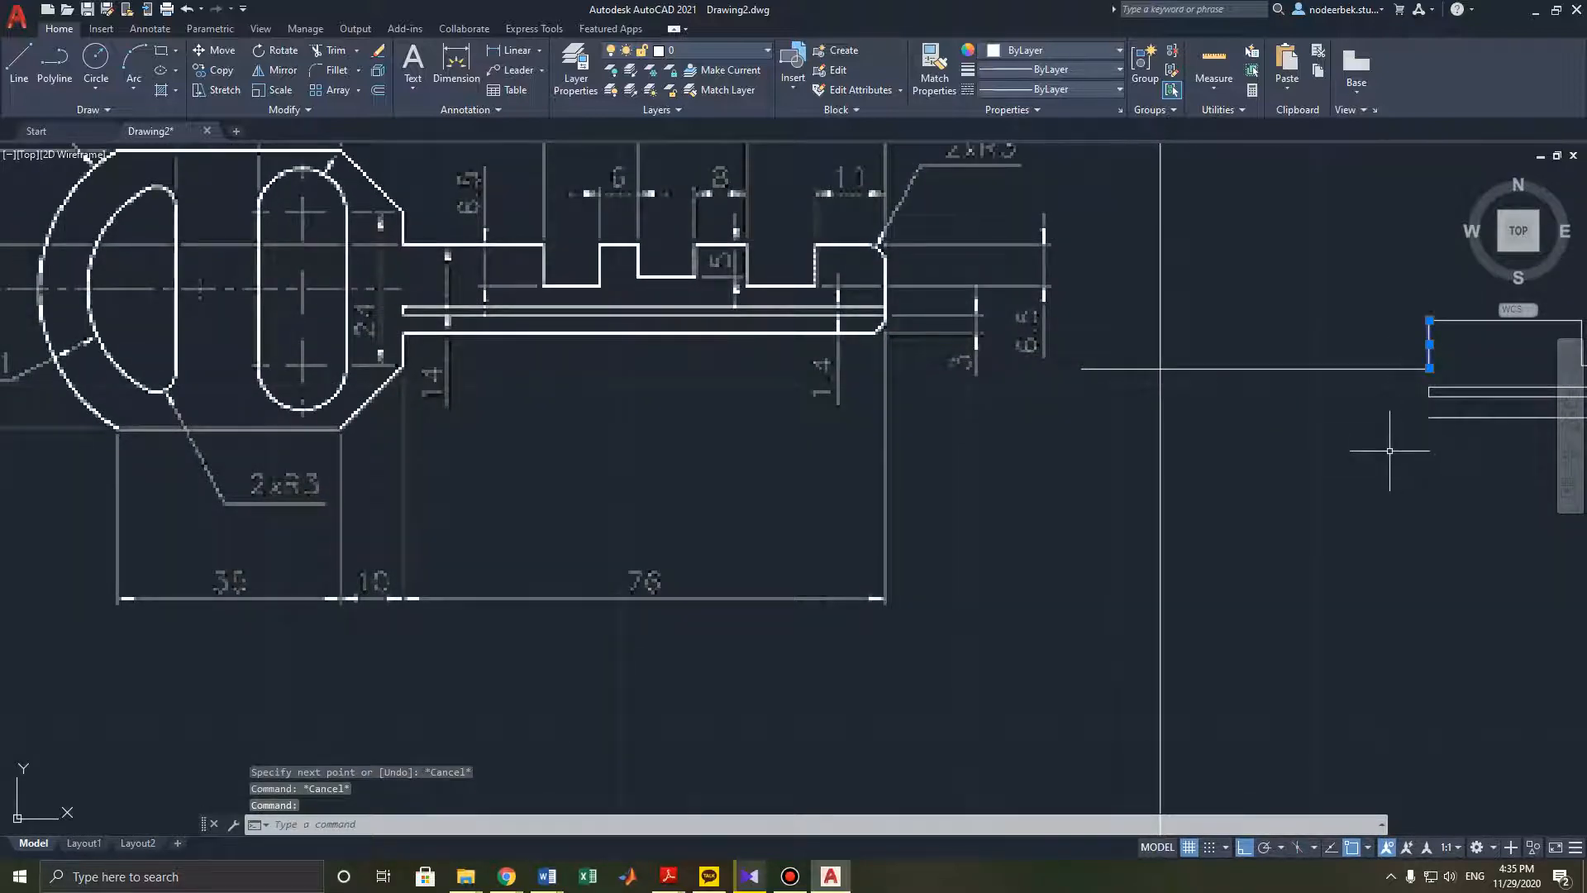
pyautogui.press('Delete')
# - Try to change the 50 mm line's linetype to Continuous through its properties
pyautogui.click(1316, 367)
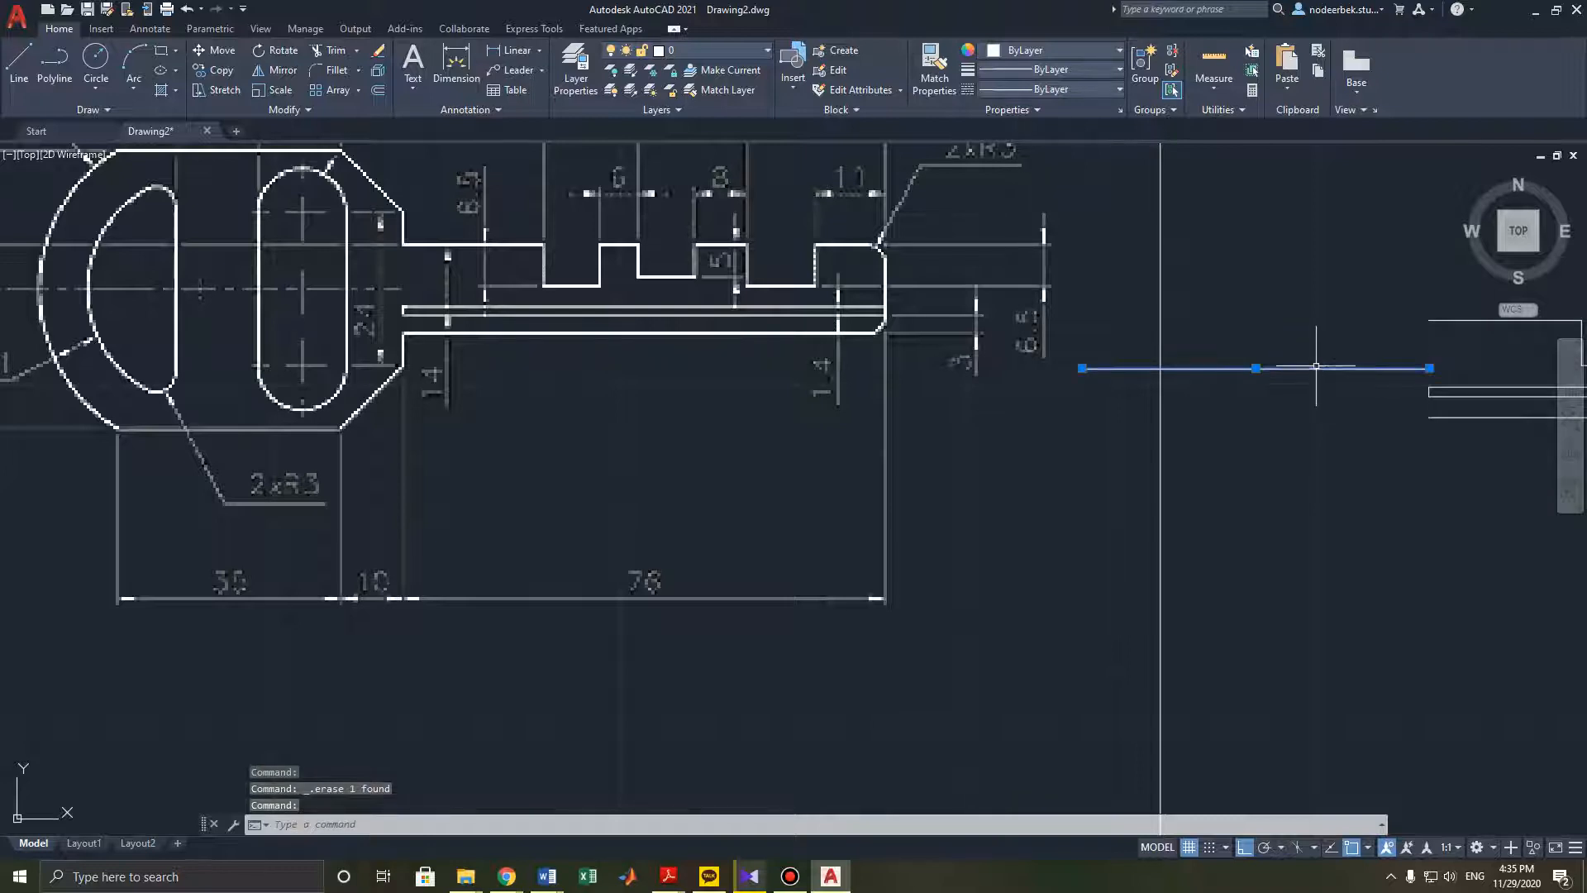
pyautogui.click(1104, 86)
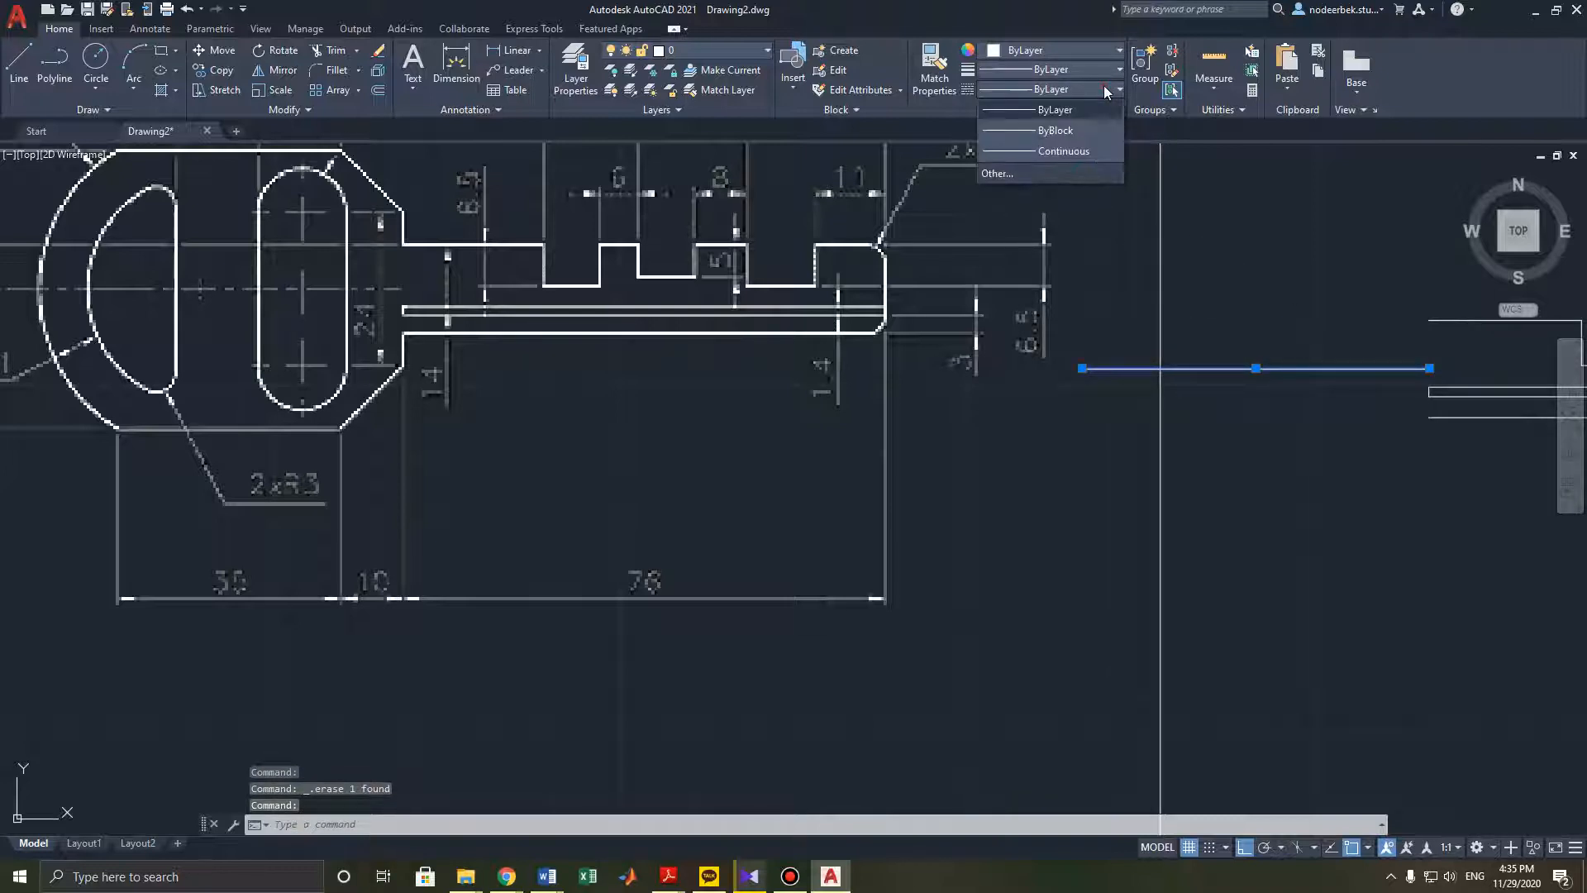
pyautogui.click(1104, 85)
pyautogui.click(1107, 71)
pyautogui.click(1109, 75)
pyautogui.click(1346, 271)
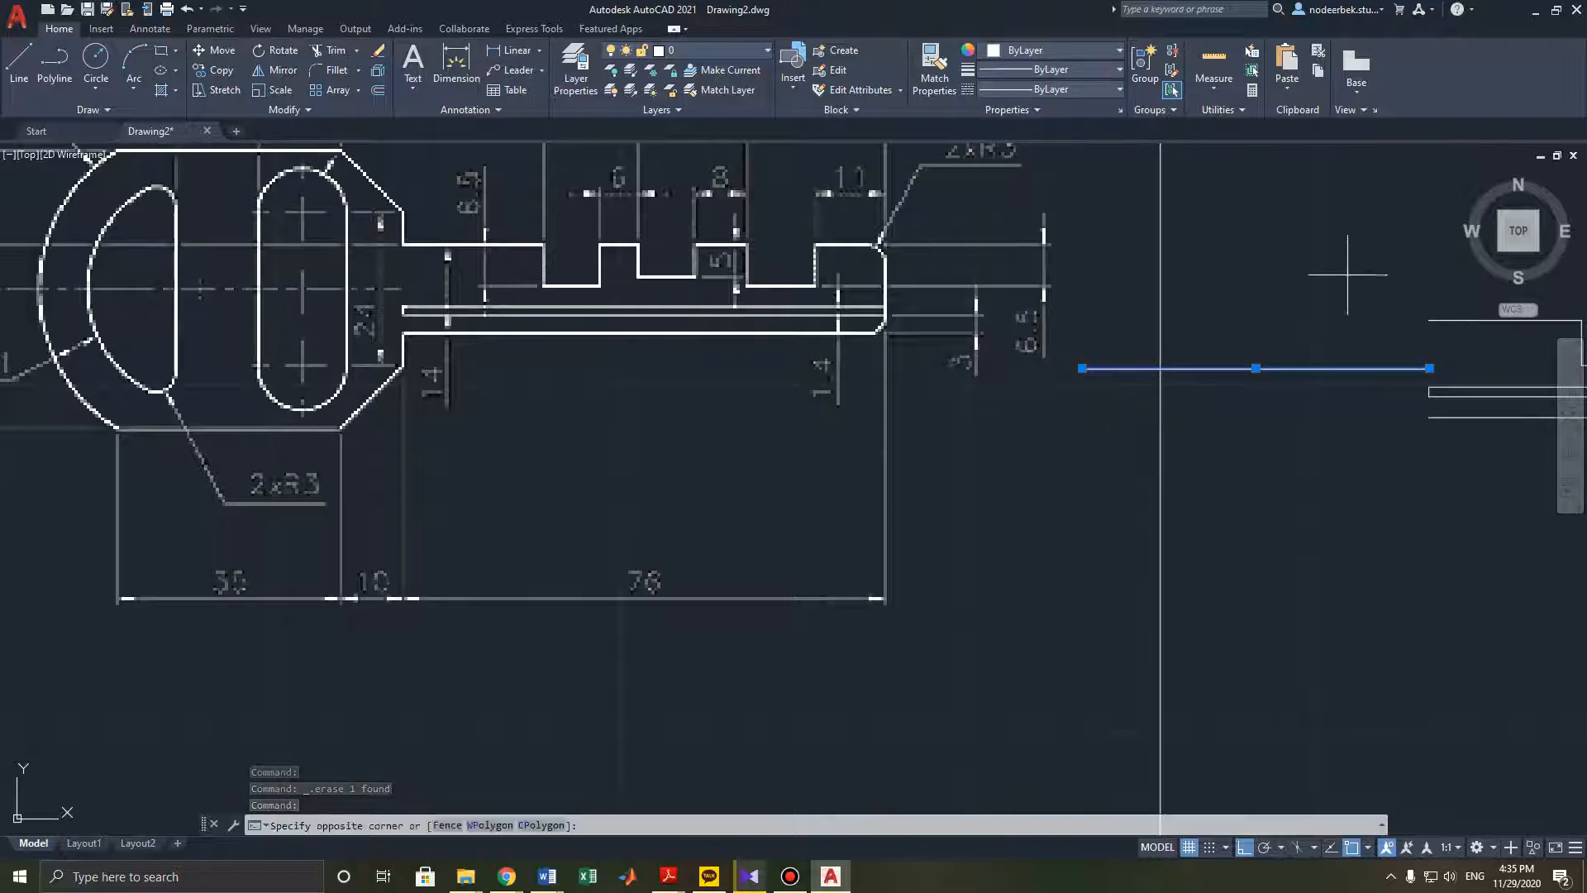
pyautogui.press('Escape')
pyautogui.click(1117, 89)
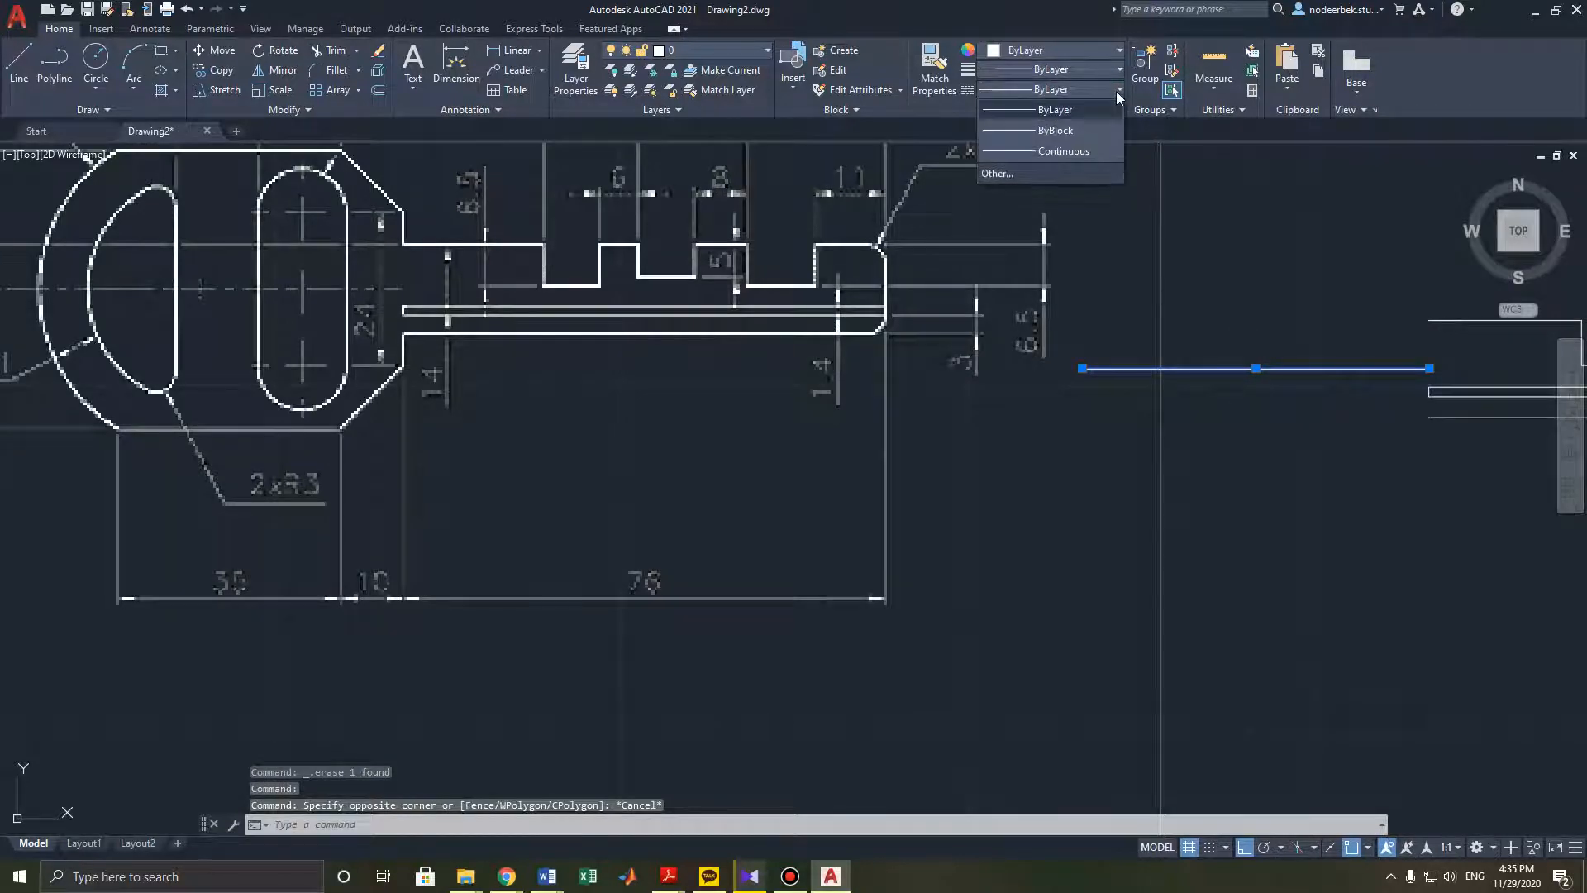
pyautogui.press('Escape')
pyautogui.press('Escape')
pyautogui.click(1346, 368)
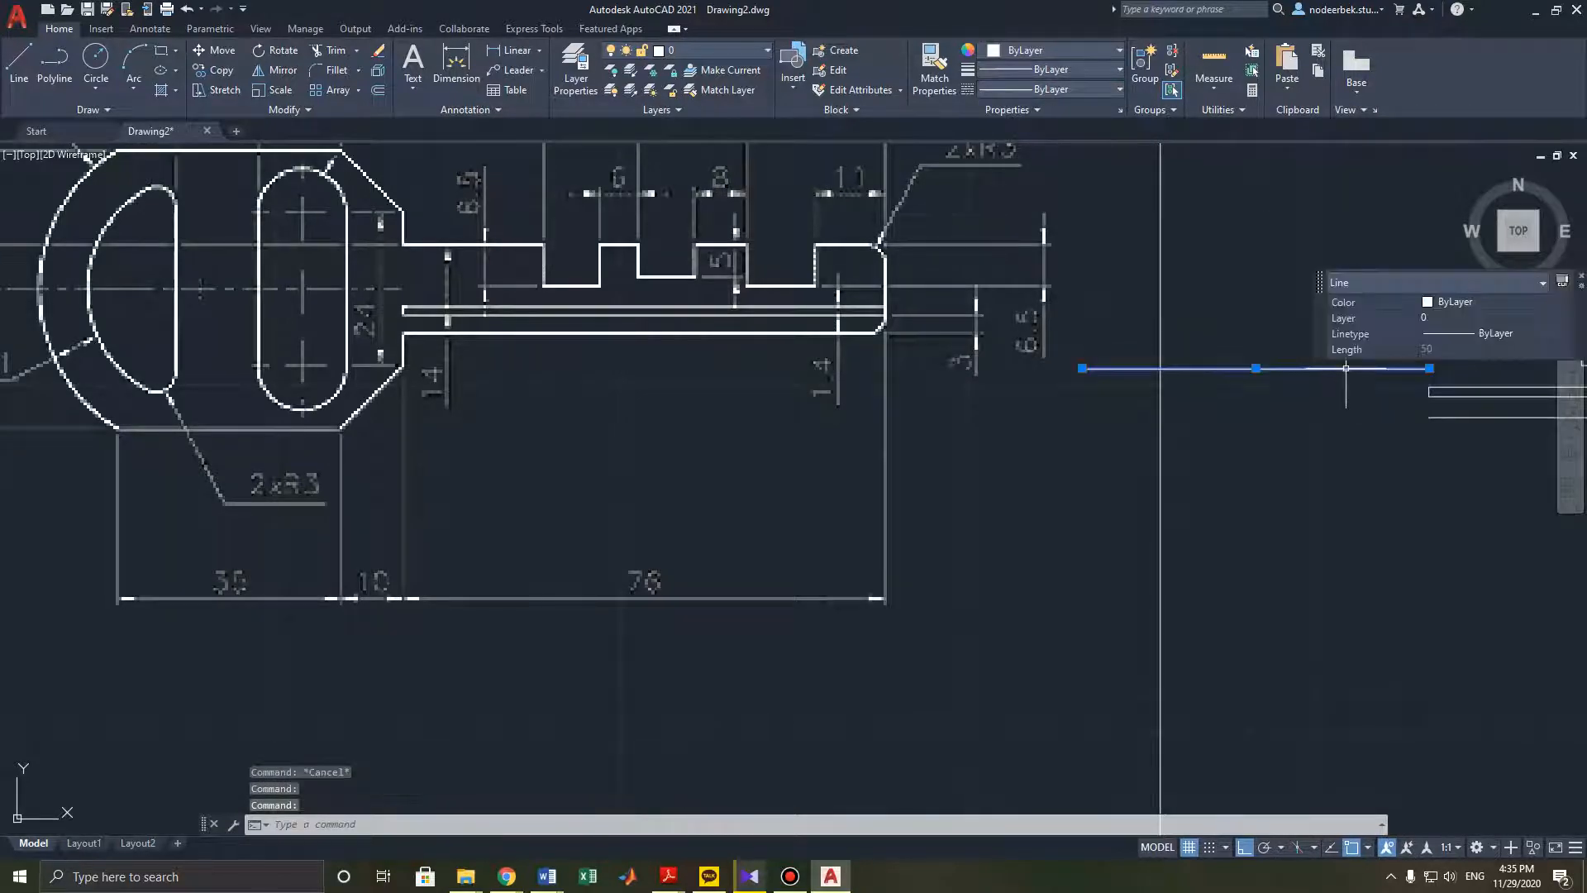
pyautogui.click(1565, 336)
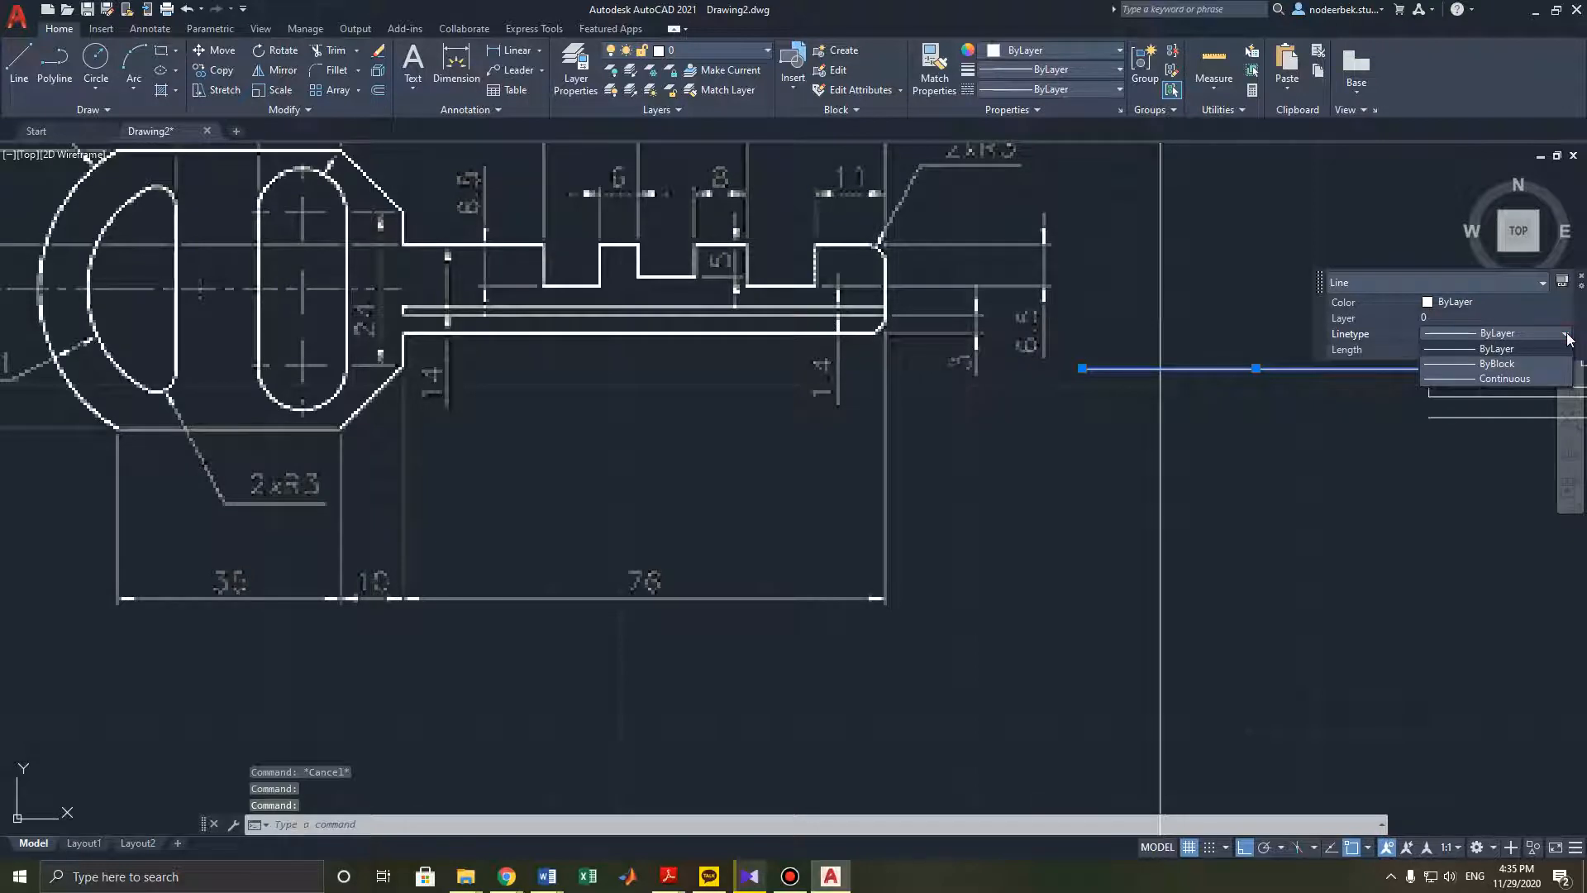
pyautogui.click(1529, 378)
pyautogui.press('Escape')
# - Reopen the 50 mm line's Quick Properties and inspect its linetype options
pyautogui.scroll(-2, 1215, 454)
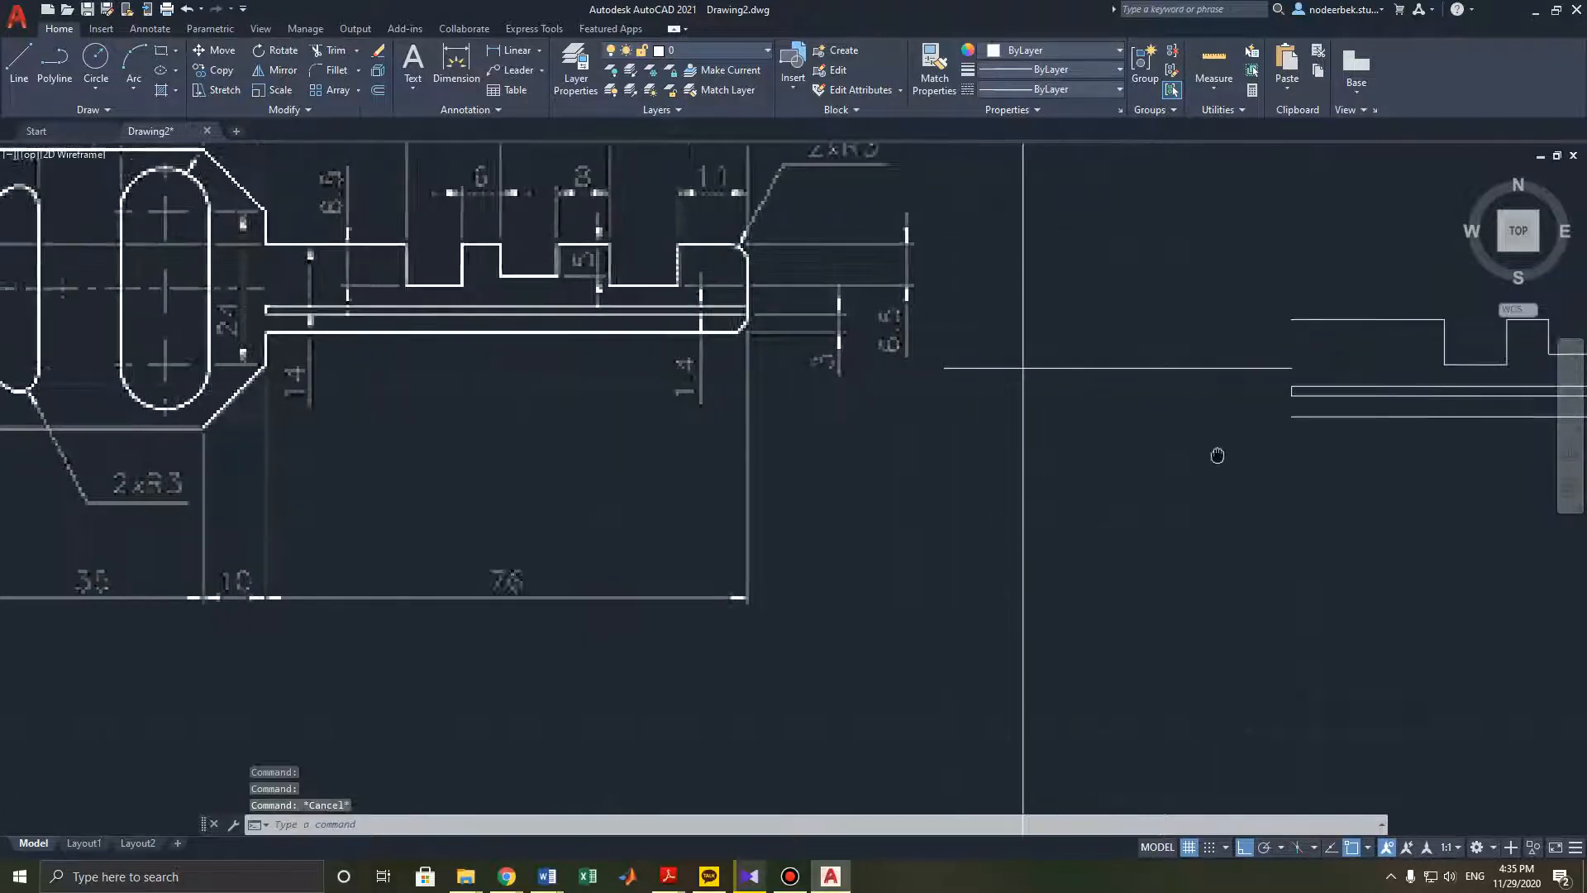
pyautogui.moveTo(1175, 449)
pyautogui.mouseDown(button='middle')
pyautogui.moveTo(1193, 450)
pyautogui.moveTo(1188, 468)
pyautogui.moveTo(1187, 448)
pyautogui.moveTo(1217, 444)
pyautogui.mouseUp(button='middle')
pyautogui.scroll(2, 1184, 444)
pyautogui.scroll(-2, 1183, 440)
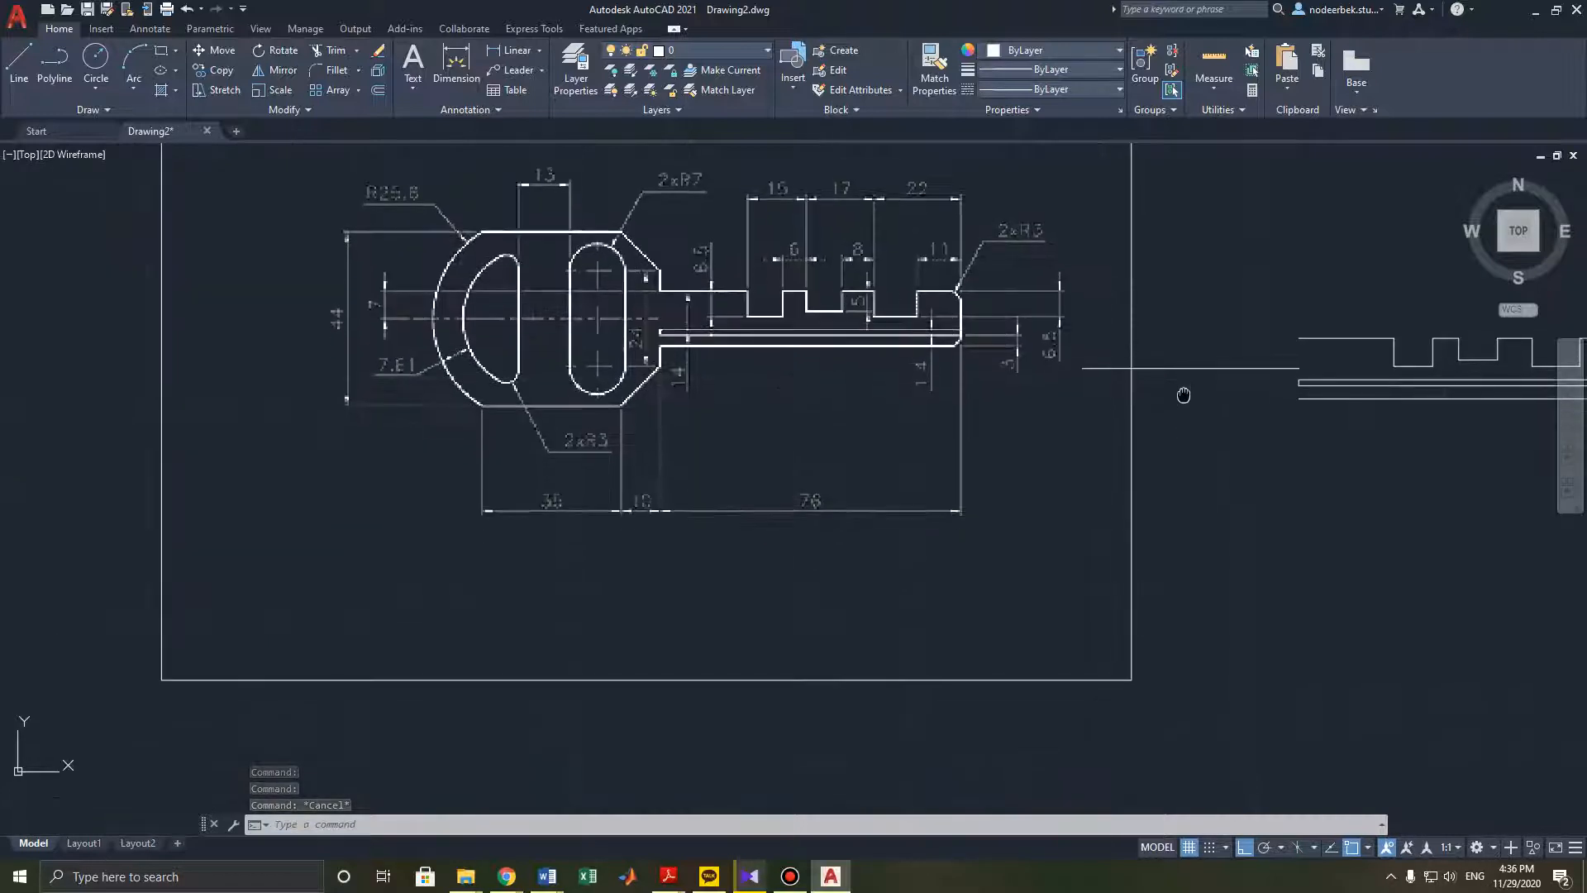
pyautogui.click(1239, 364)
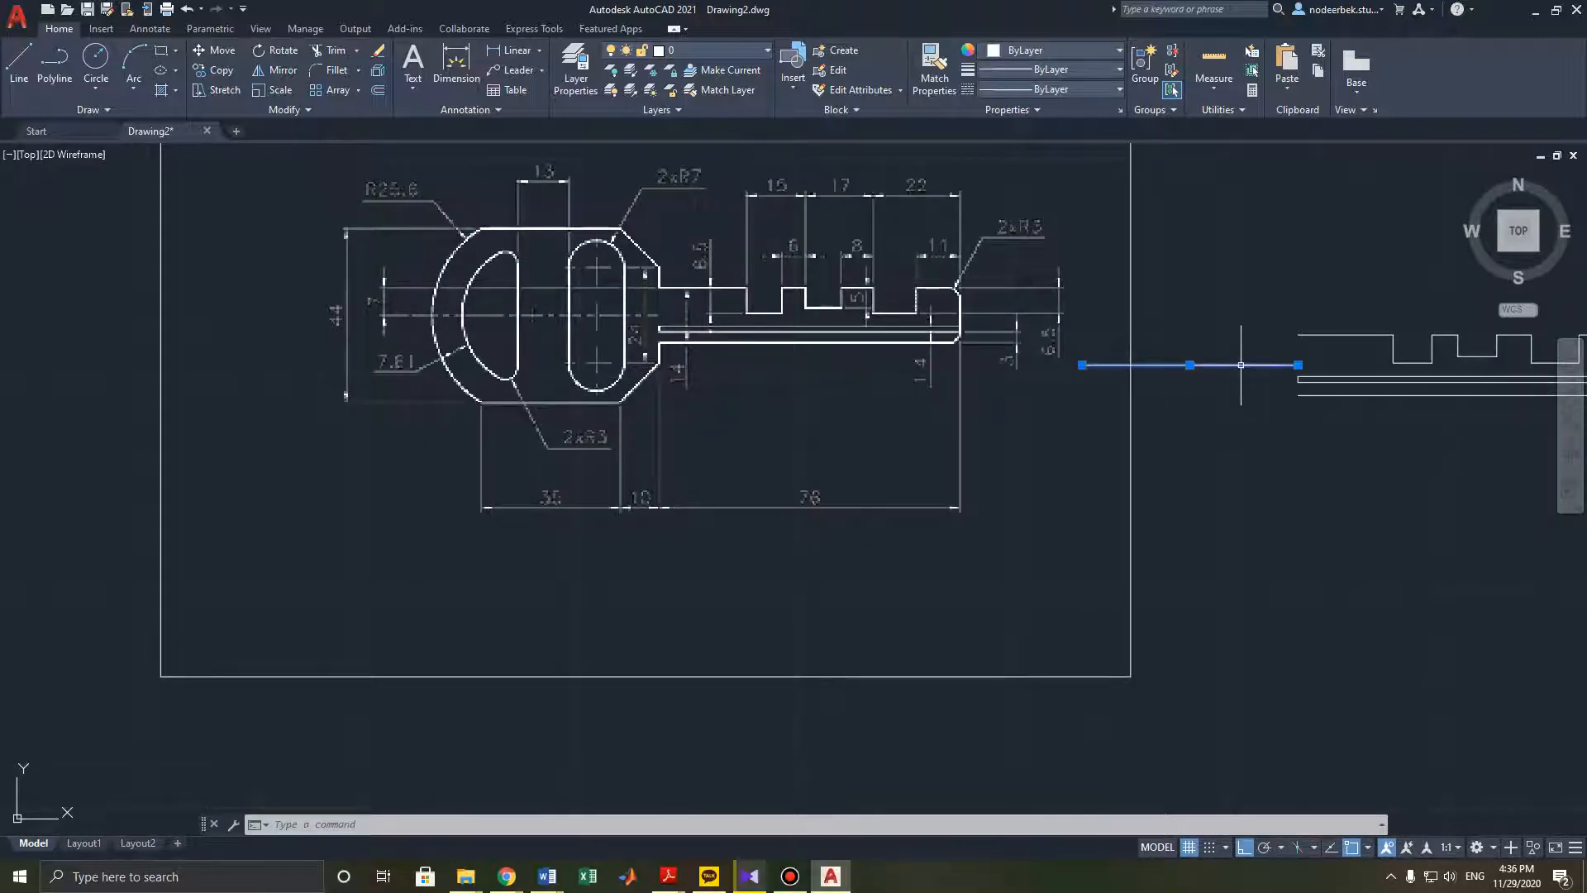
pyautogui.rightClick(1241, 365)
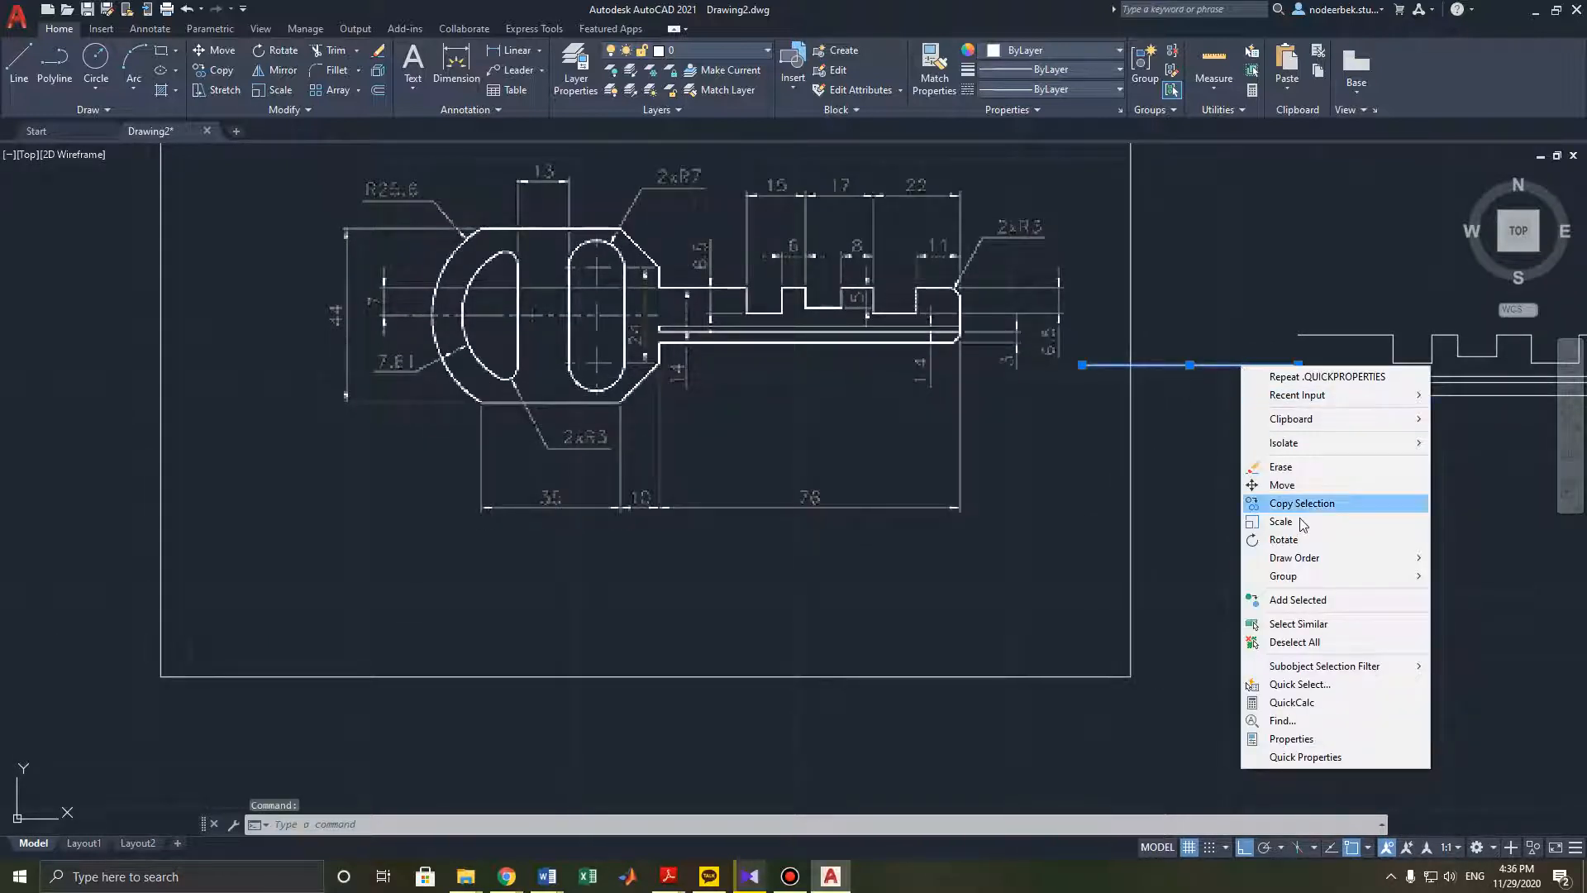
pyautogui.click(1308, 756)
pyautogui.click(1565, 687)
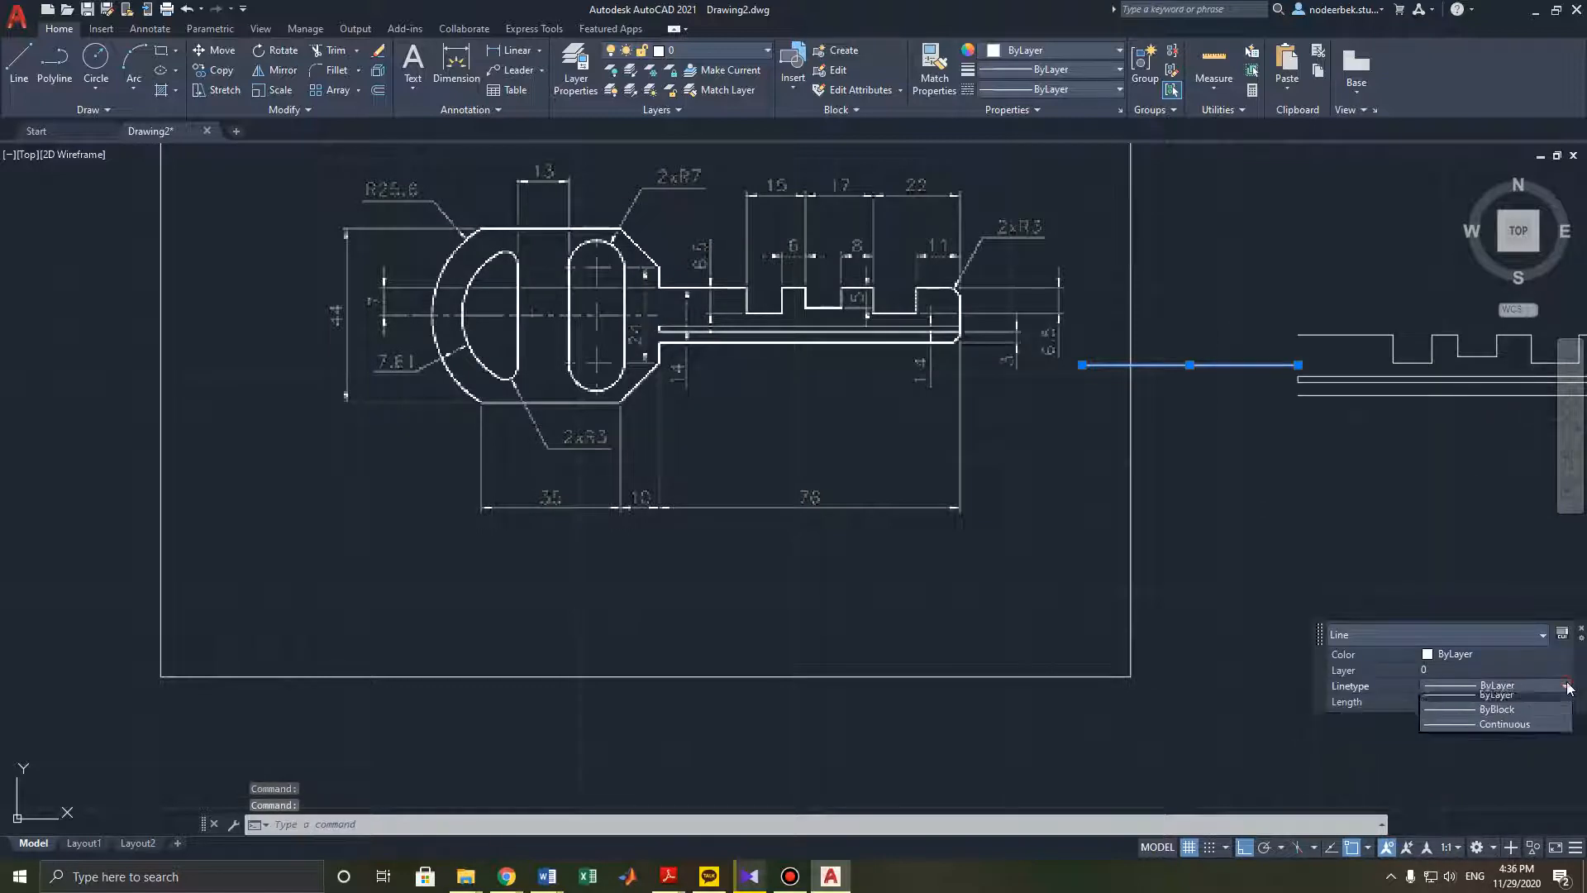
pyautogui.press('Escape')
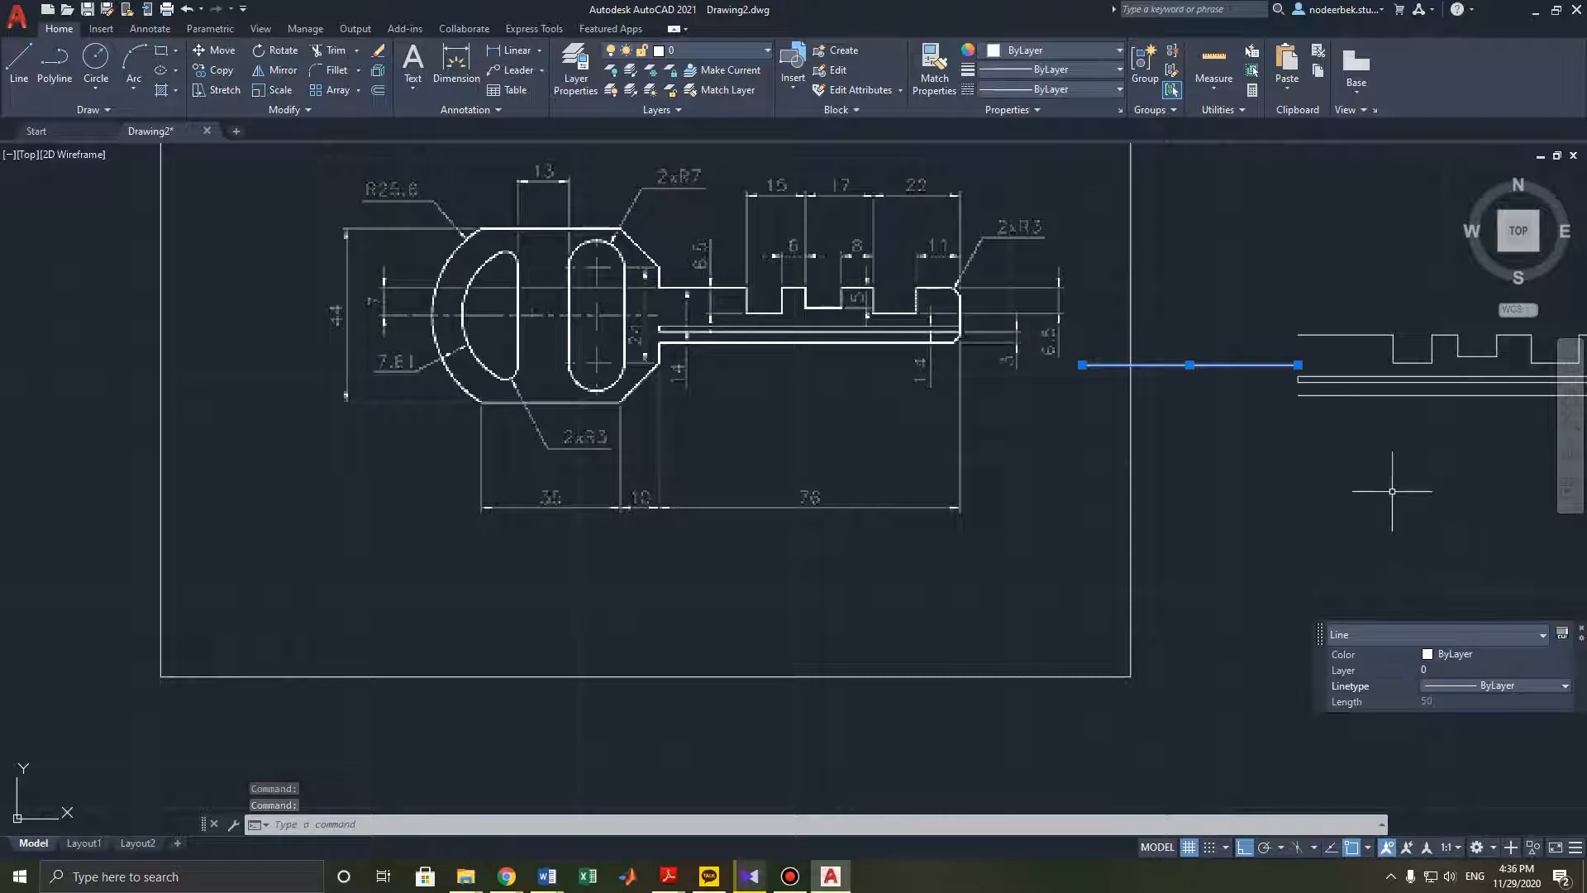
# - Open the full Properties palette for the 50 mm line, inspect its linetype options, and close the palette
pyautogui.press('Escape')
pyautogui.press('Escape')
pyautogui.click(1192, 363)
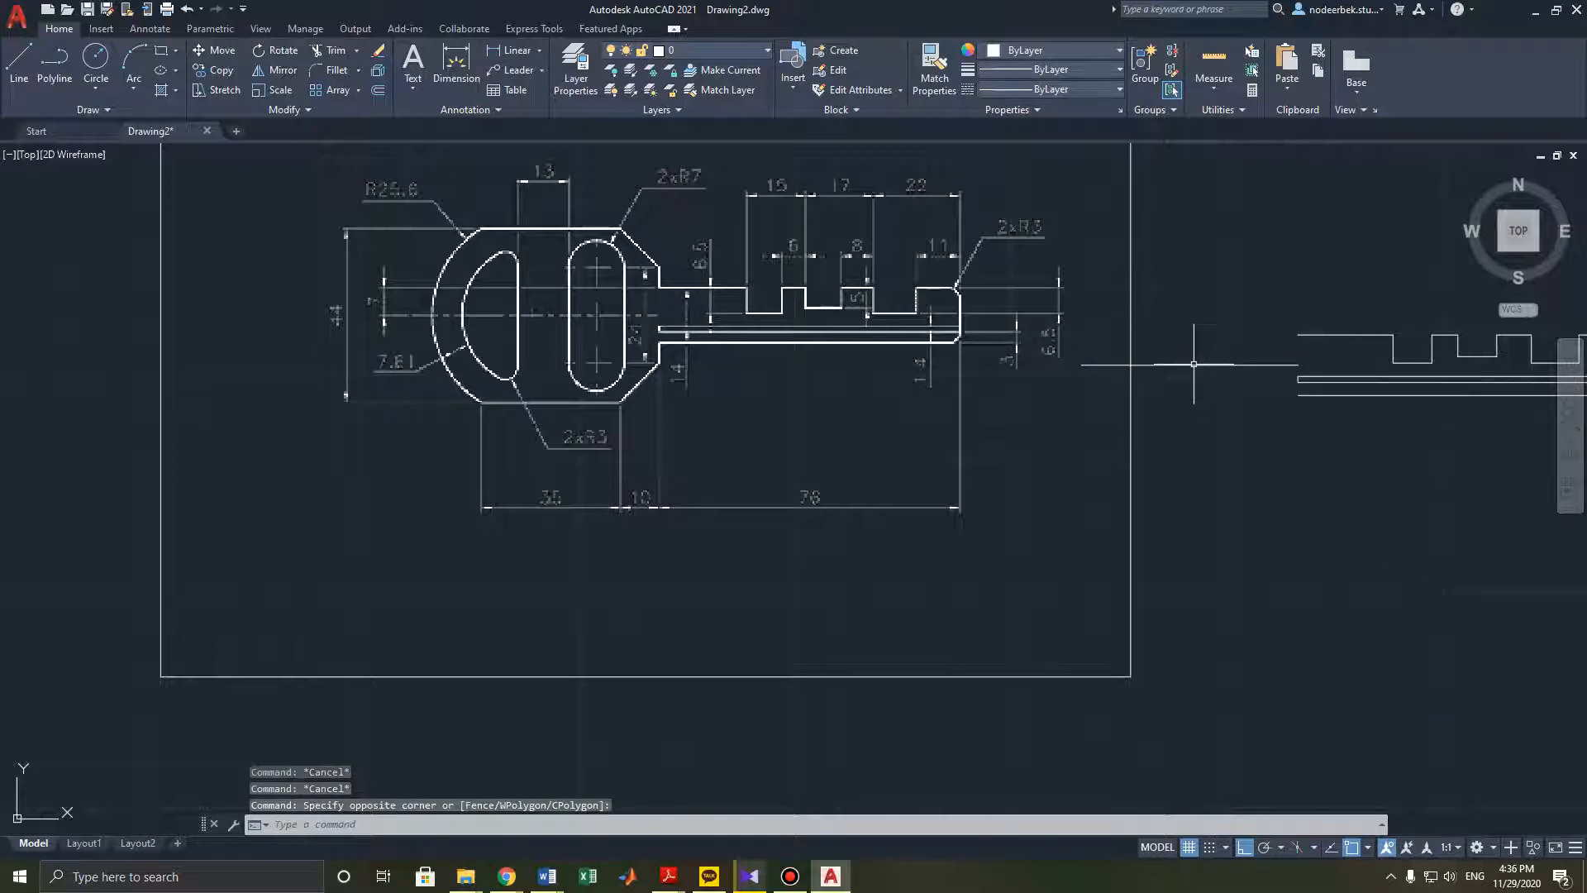
pyautogui.click(1190, 364)
pyautogui.rightClick(1194, 370)
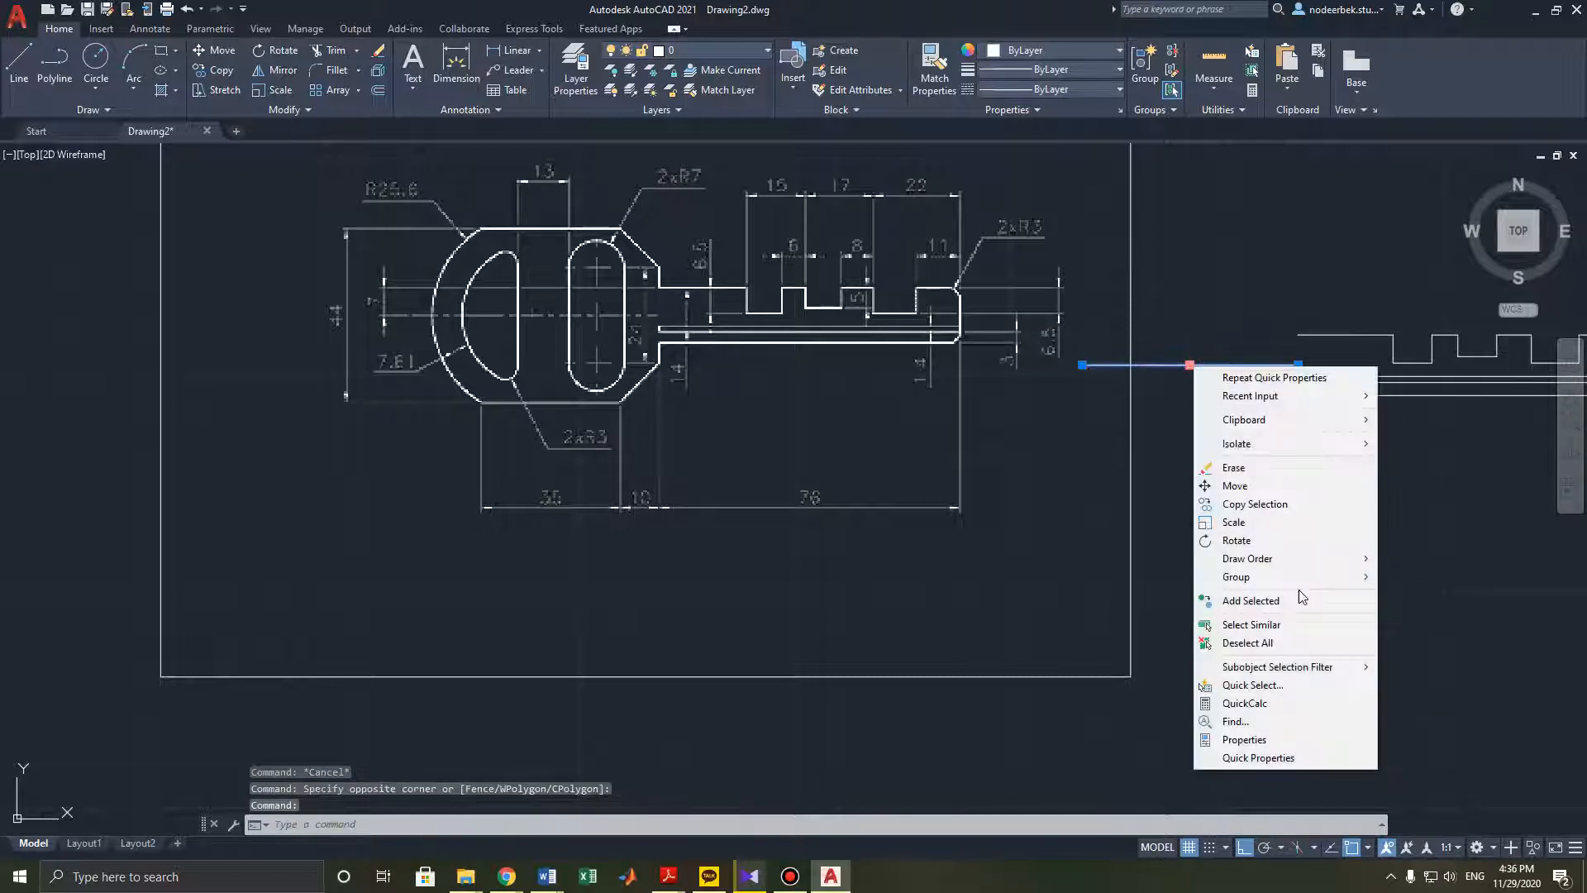
pyautogui.click(1255, 741)
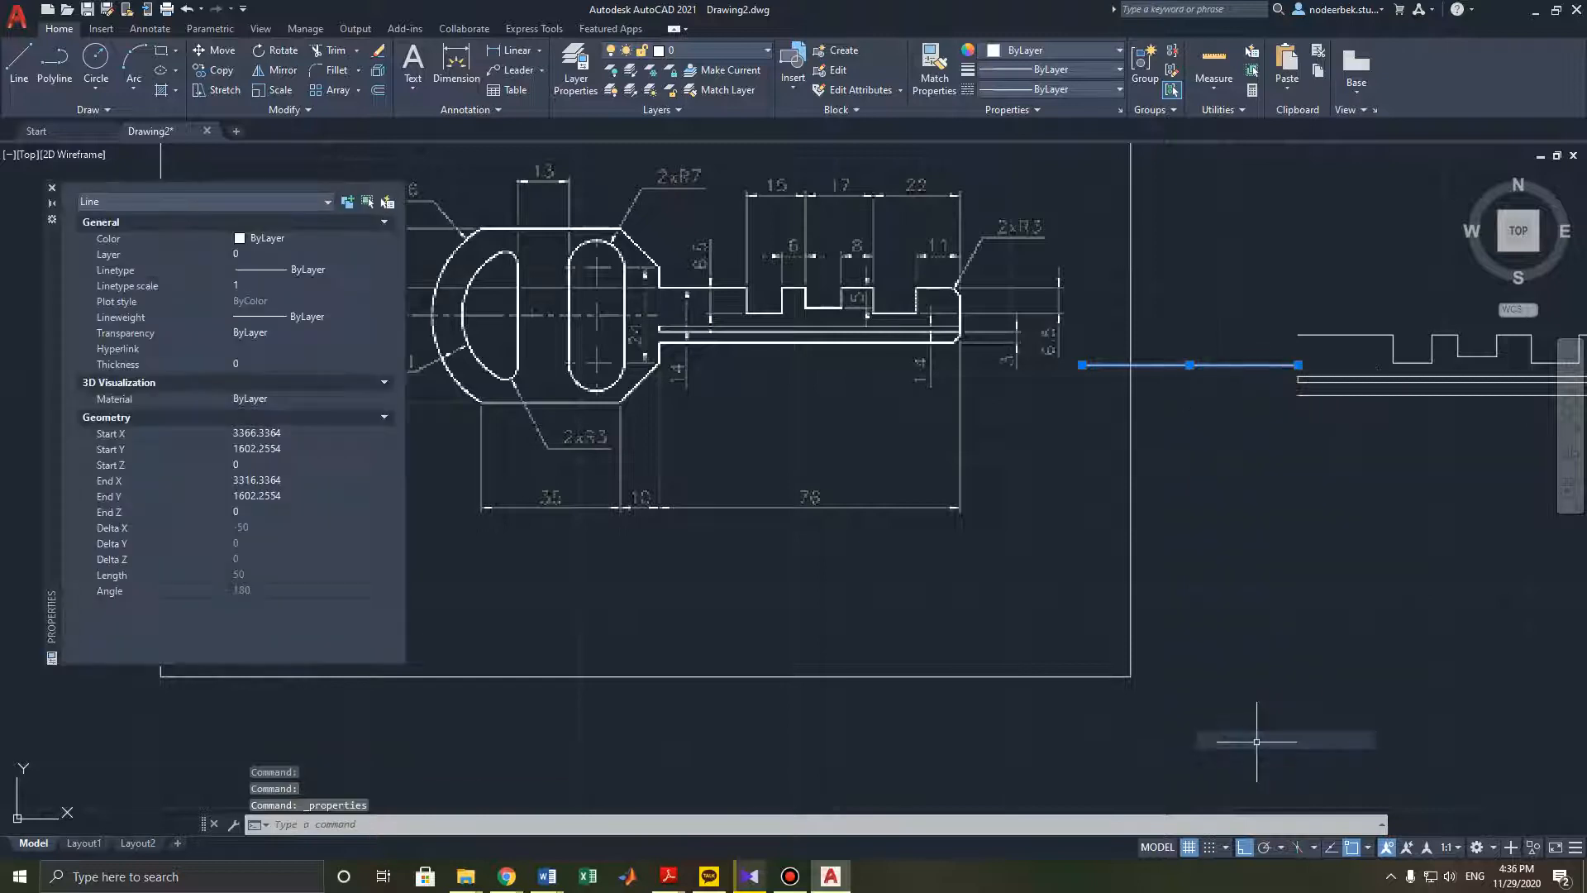
pyautogui.click(316, 270)
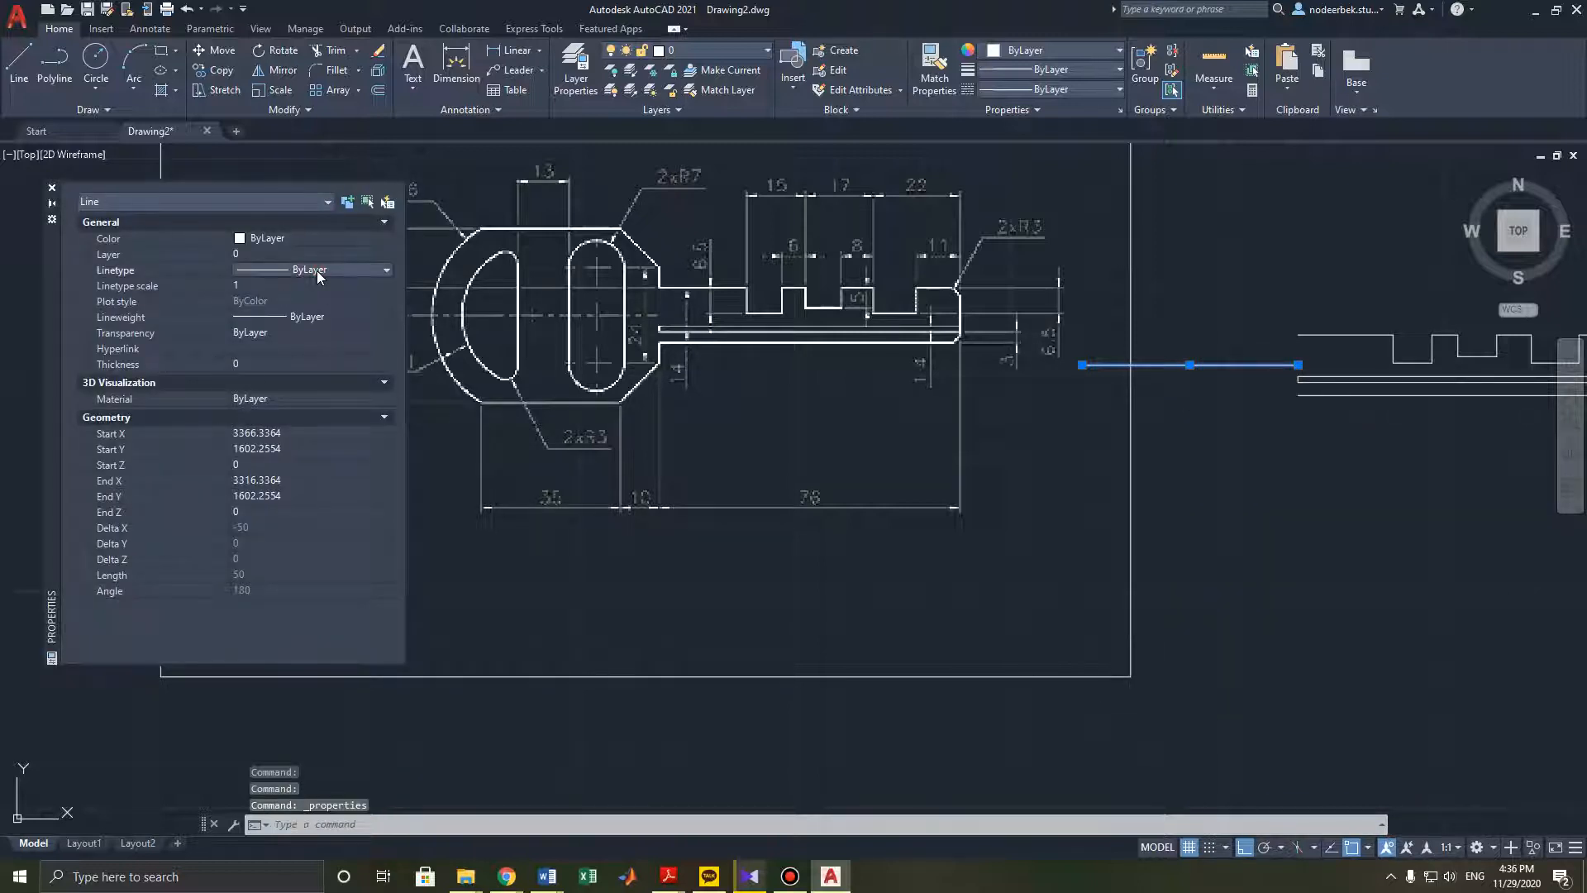
pyautogui.click(385, 271)
pyautogui.click(86, 185)
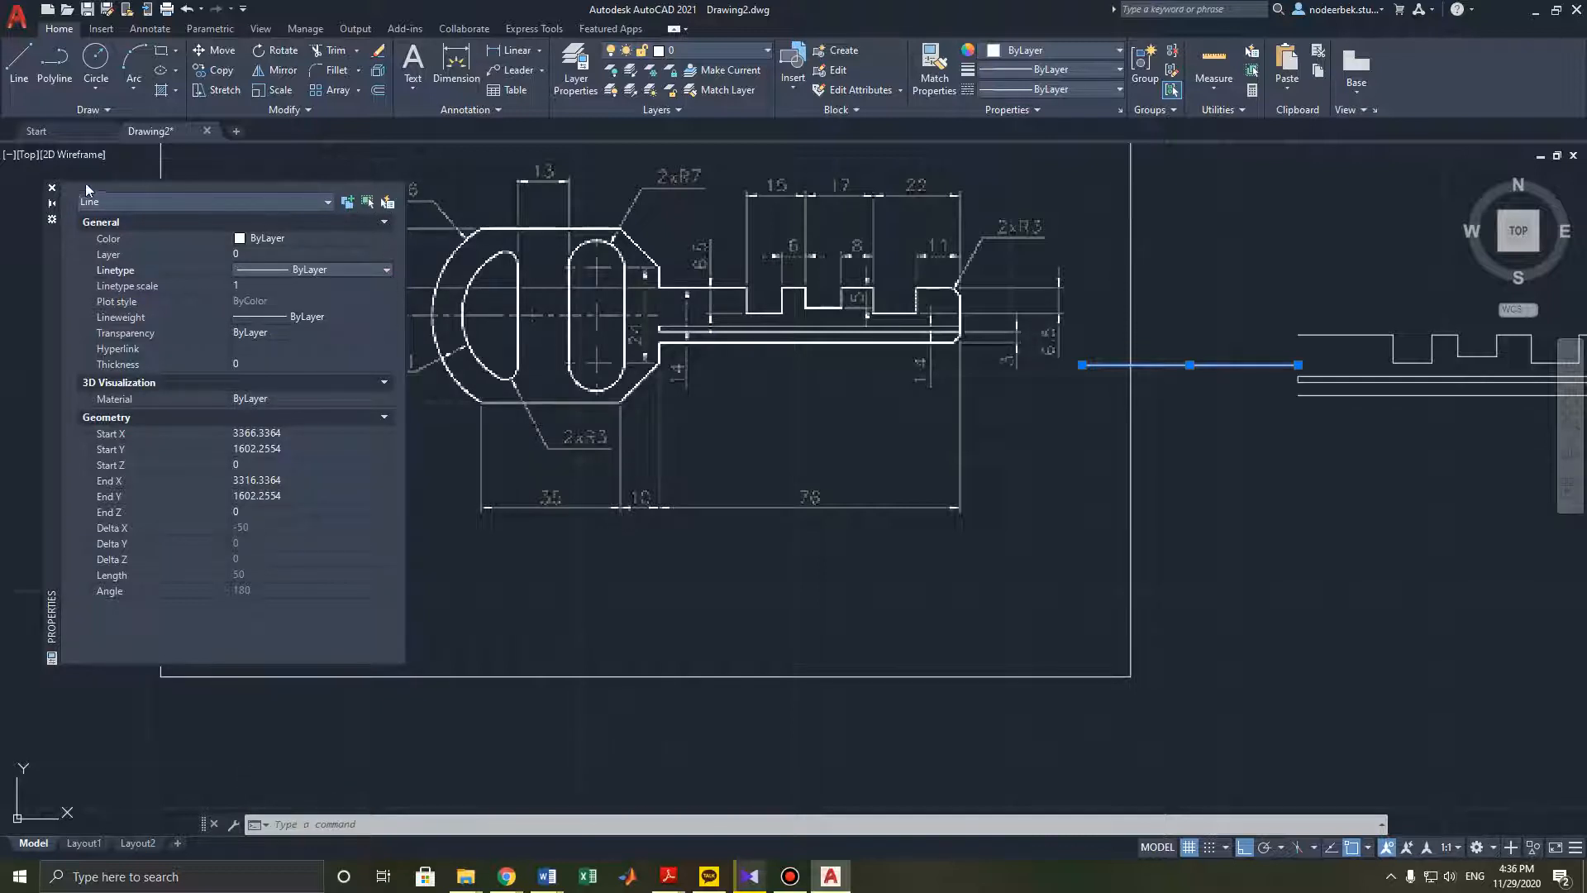
pyautogui.click(51, 188)
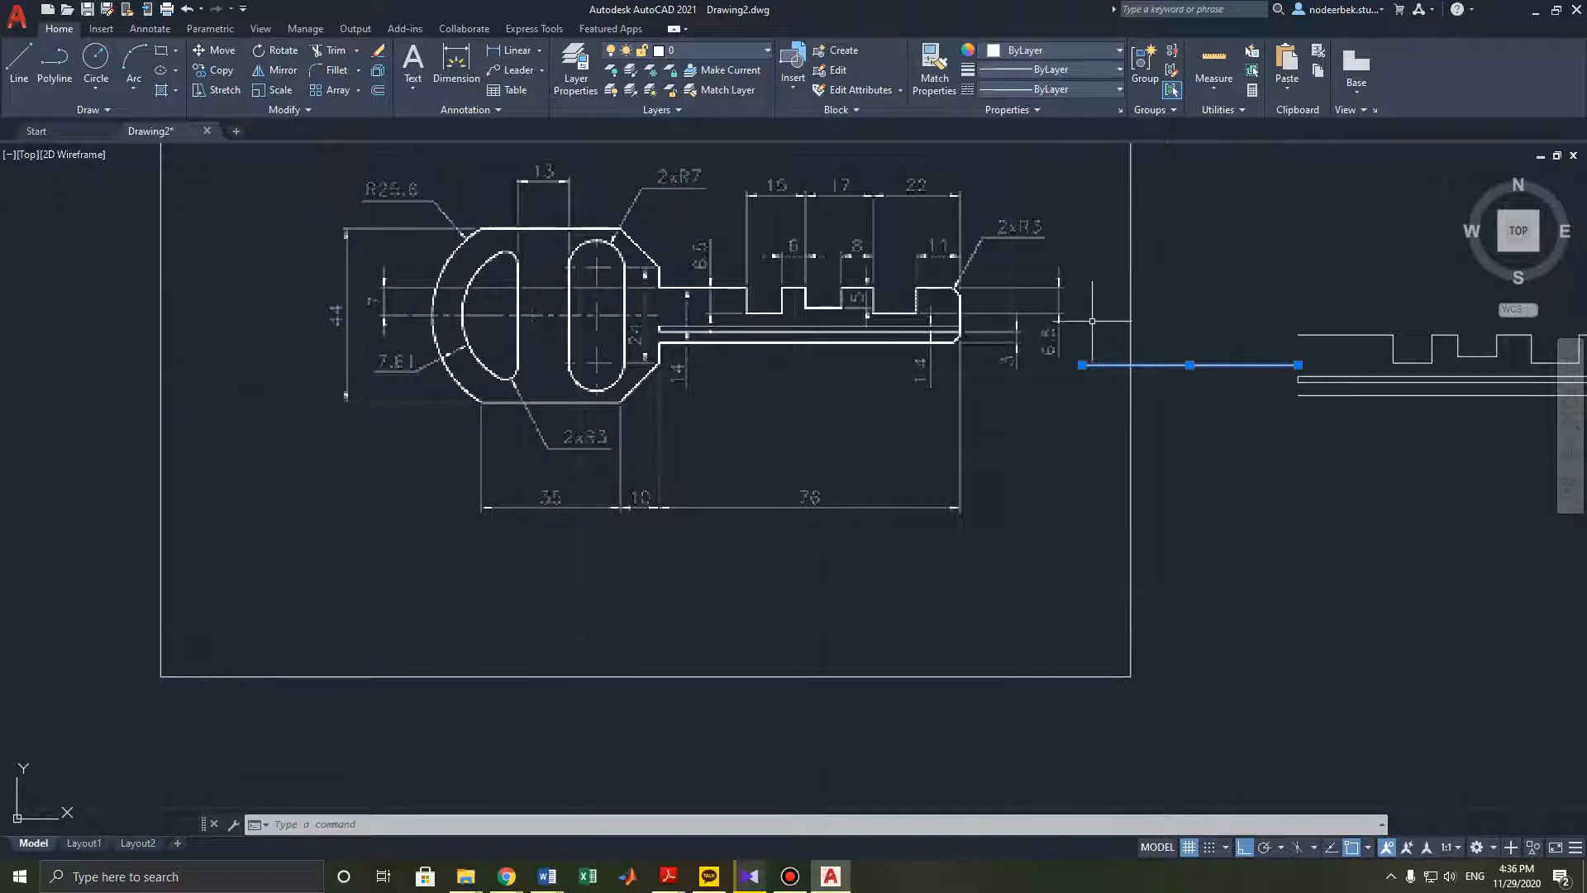
pyautogui.press('Escape')
pyautogui.press('Escape')
pyautogui.moveTo(1044, 397); pyautogui.dragTo(1068, 415, button='middle')
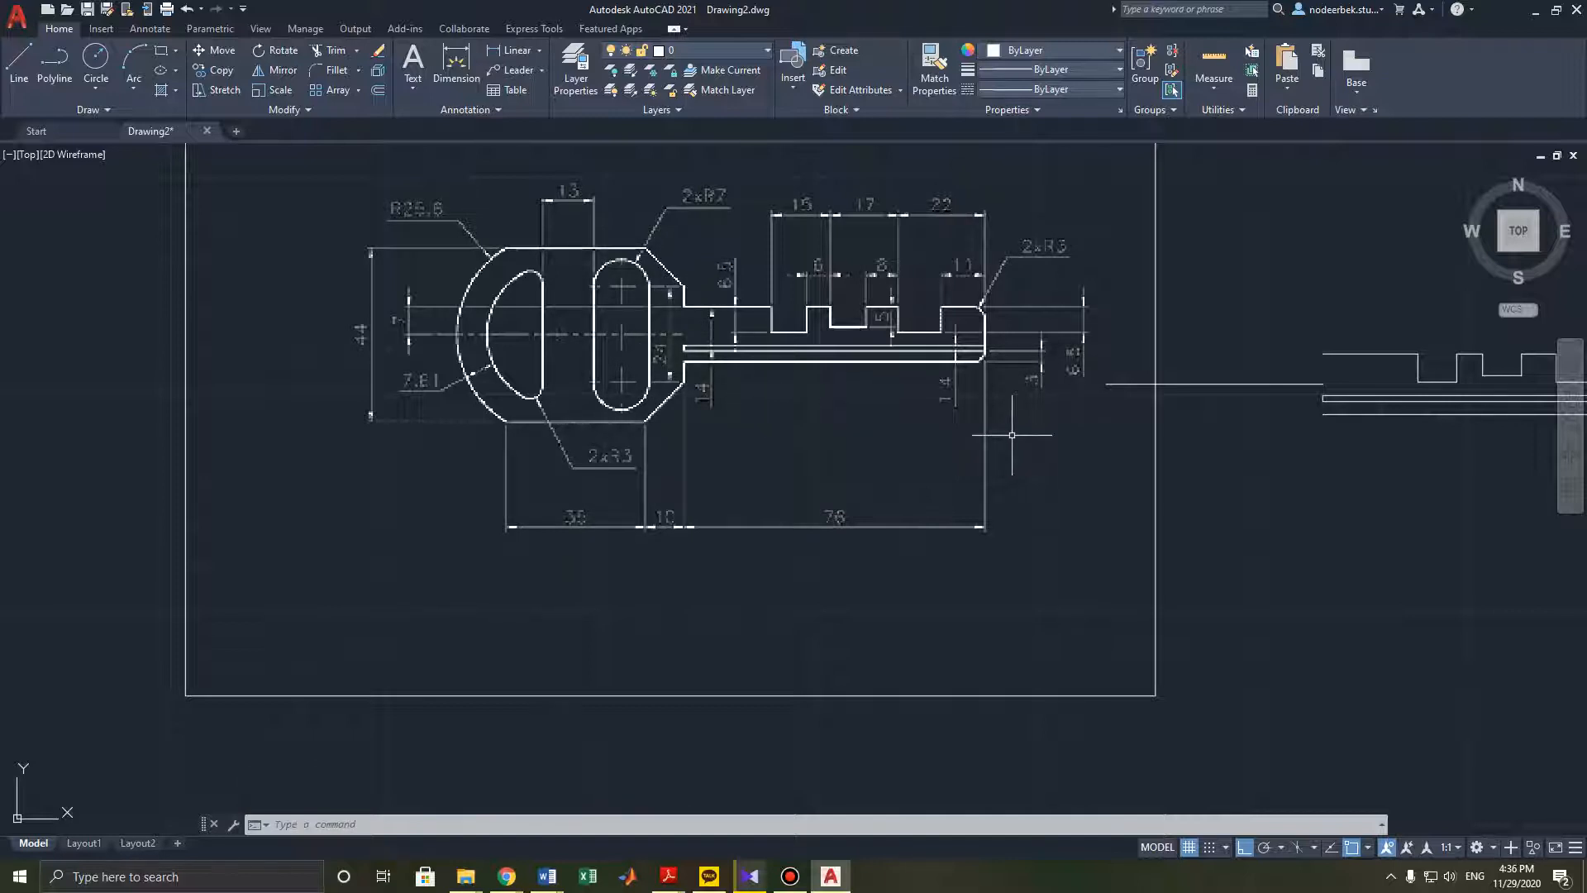
pyautogui.click(19, 72)
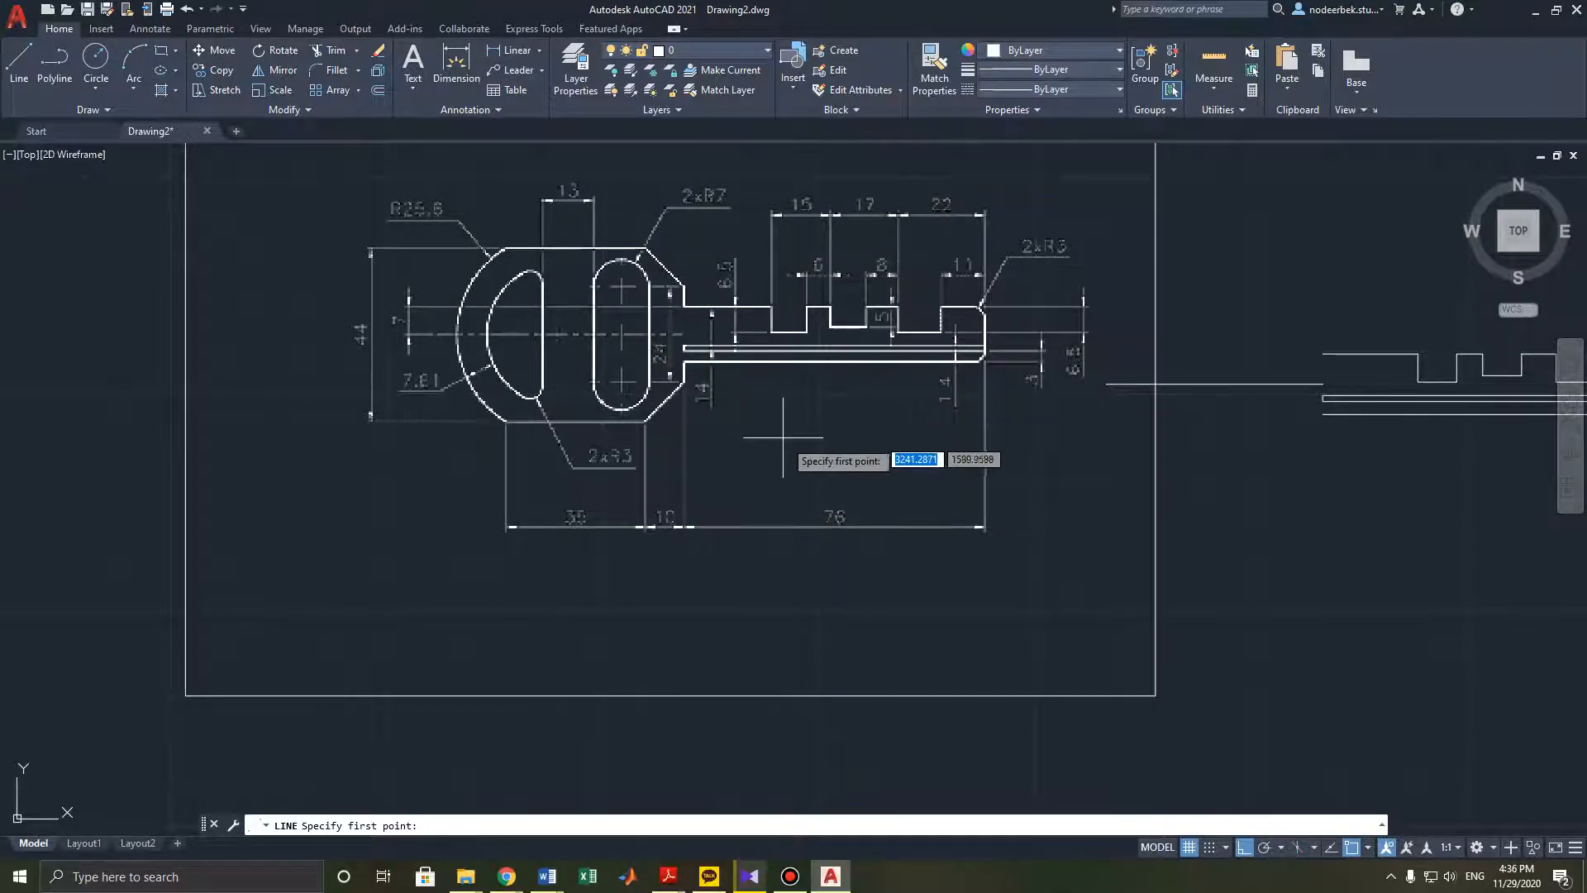
pyautogui.moveTo(1017, 475); pyautogui.dragTo(955, 515, button='middle')
pyautogui.press('Escape')
pyautogui.press('Escape')
pyautogui.press('Escape')
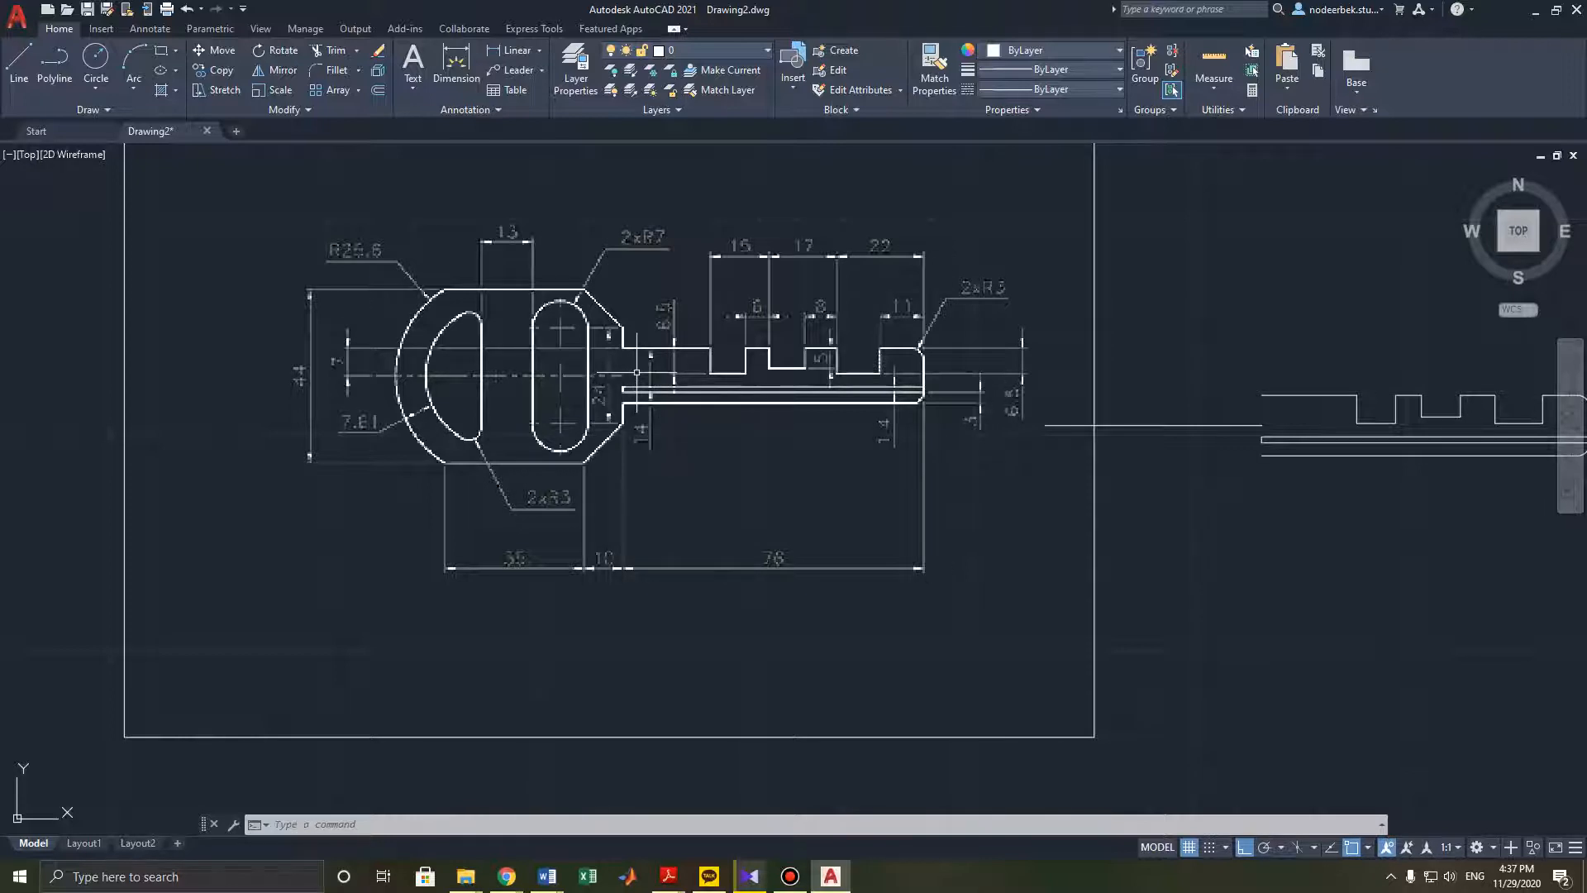
# - Draw a 12 mm vertical line upward from the left end of the key blade's outline
pyautogui.click(15, 66)
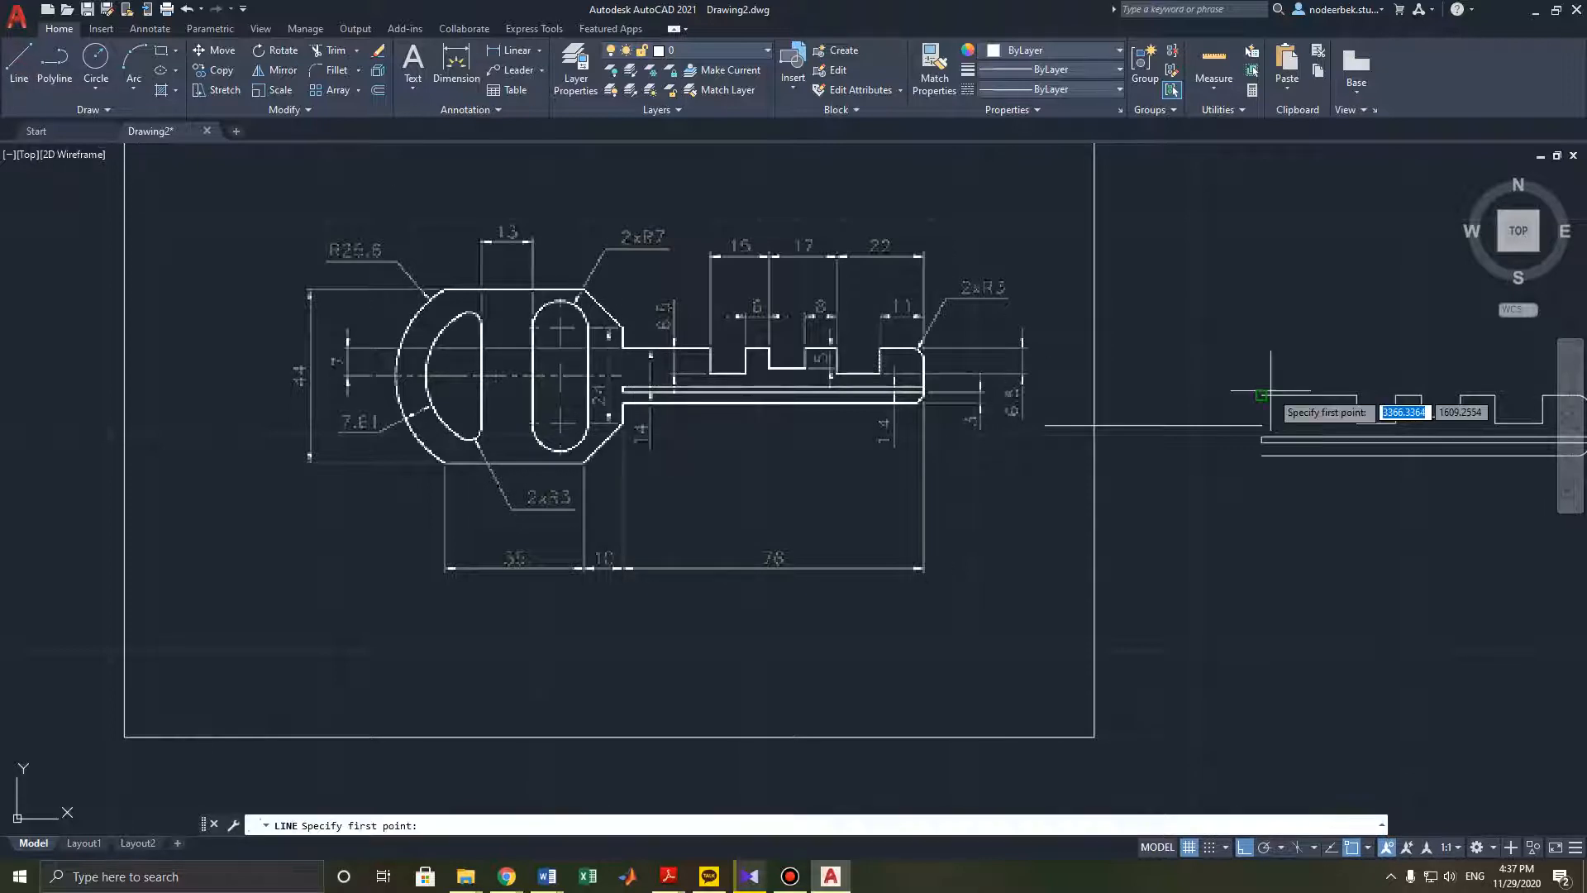
pyautogui.click(1261, 425)
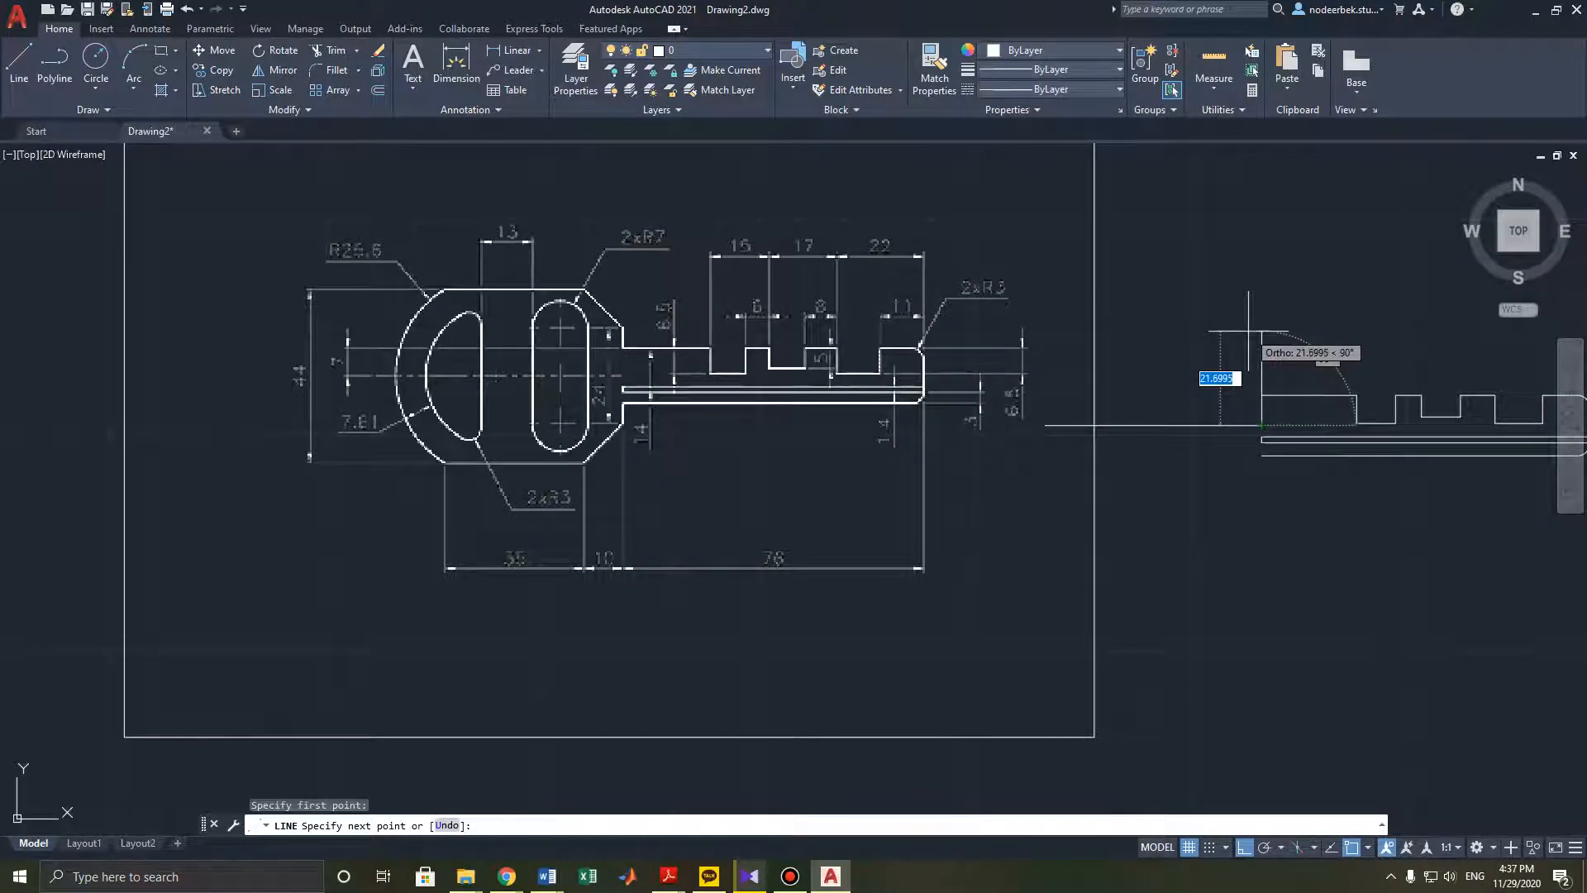
pyautogui.write('12')
pyautogui.press('Return')
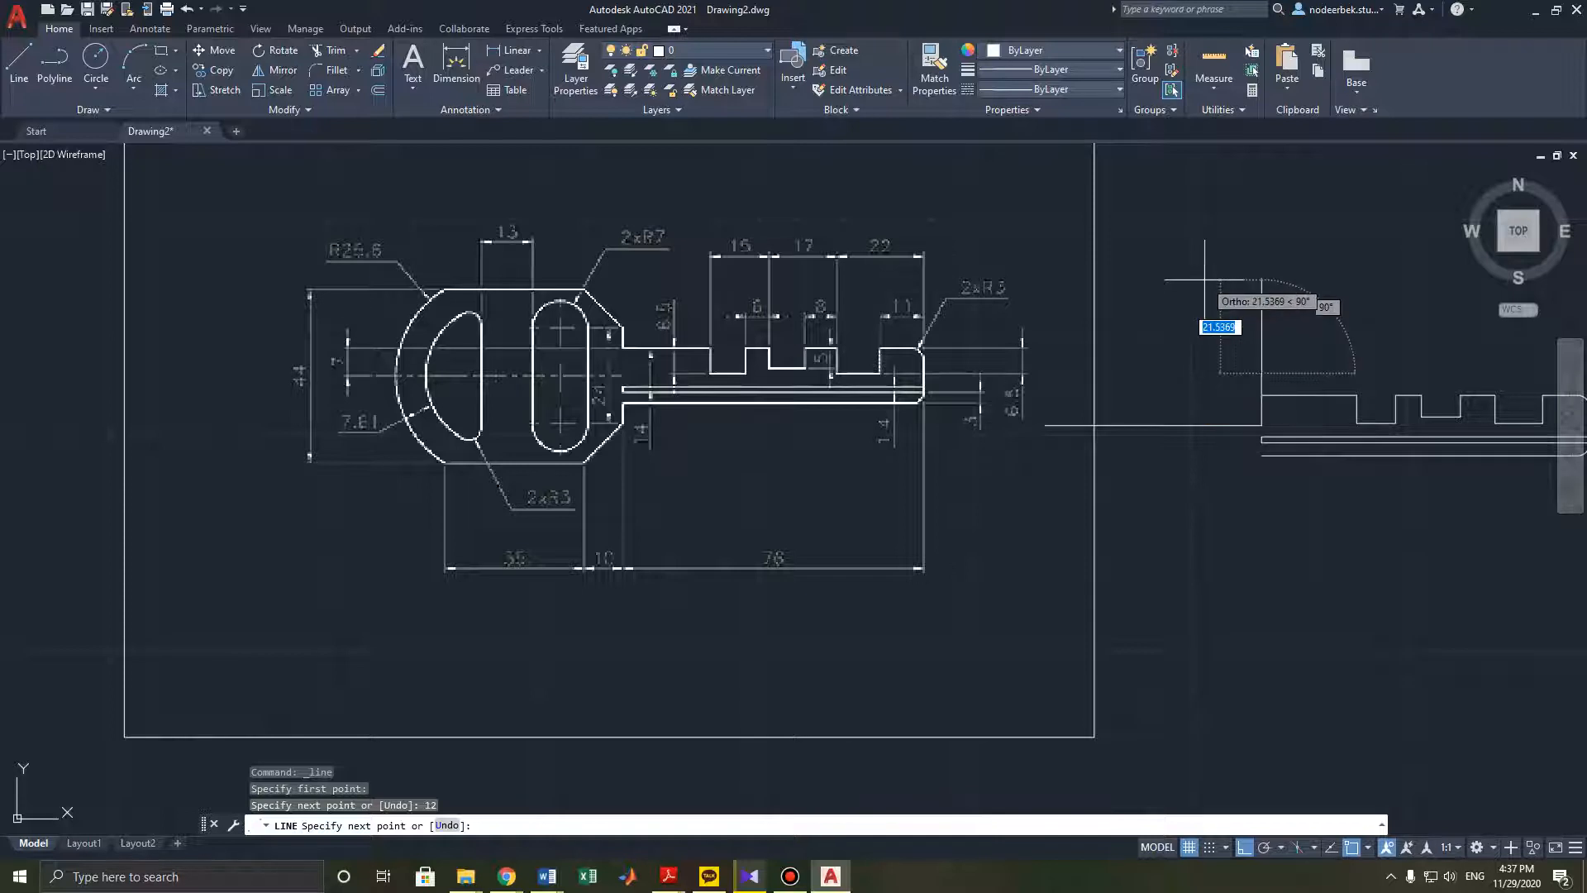
pyautogui.press('Escape')
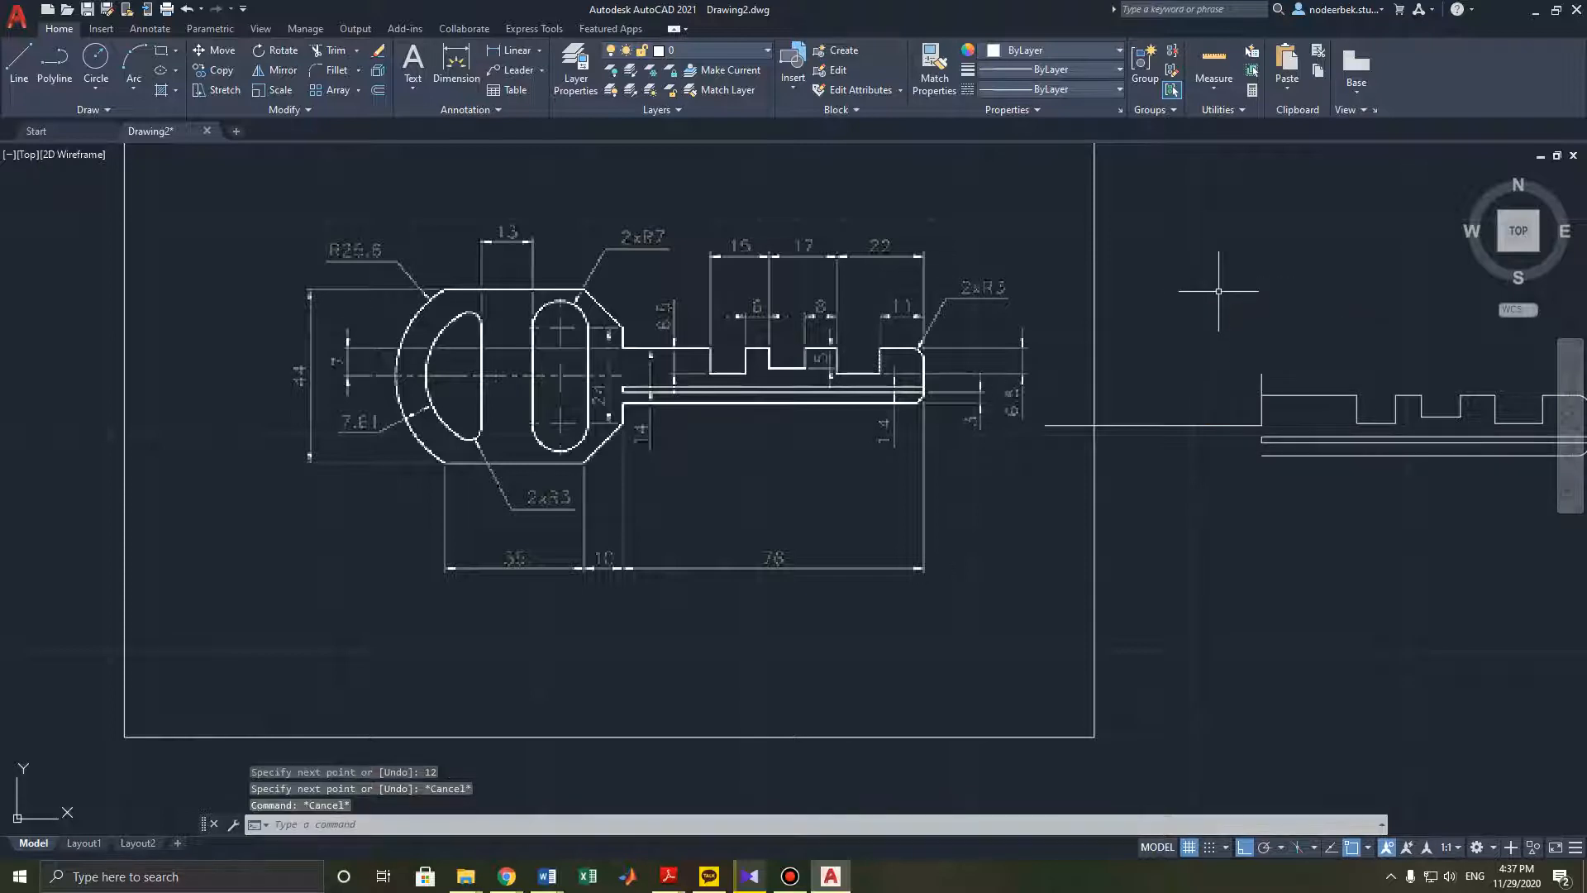
# - Zoom and pan around the reference drawing to examine the key blade's dimensions
pyautogui.scroll(4, 1277, 416)
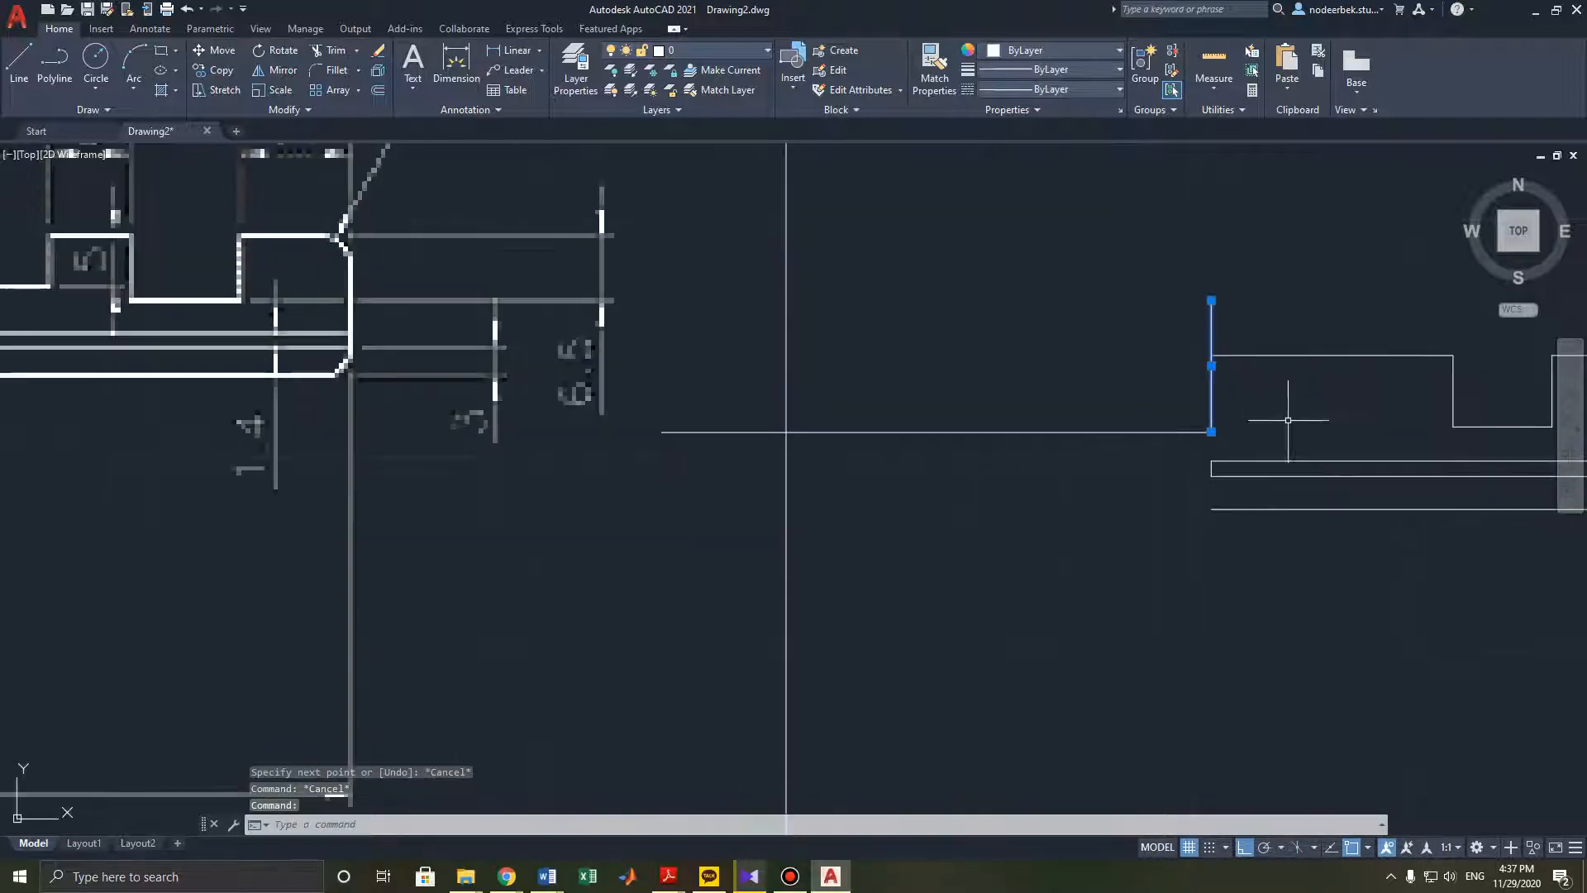
pyautogui.click(1211, 430)
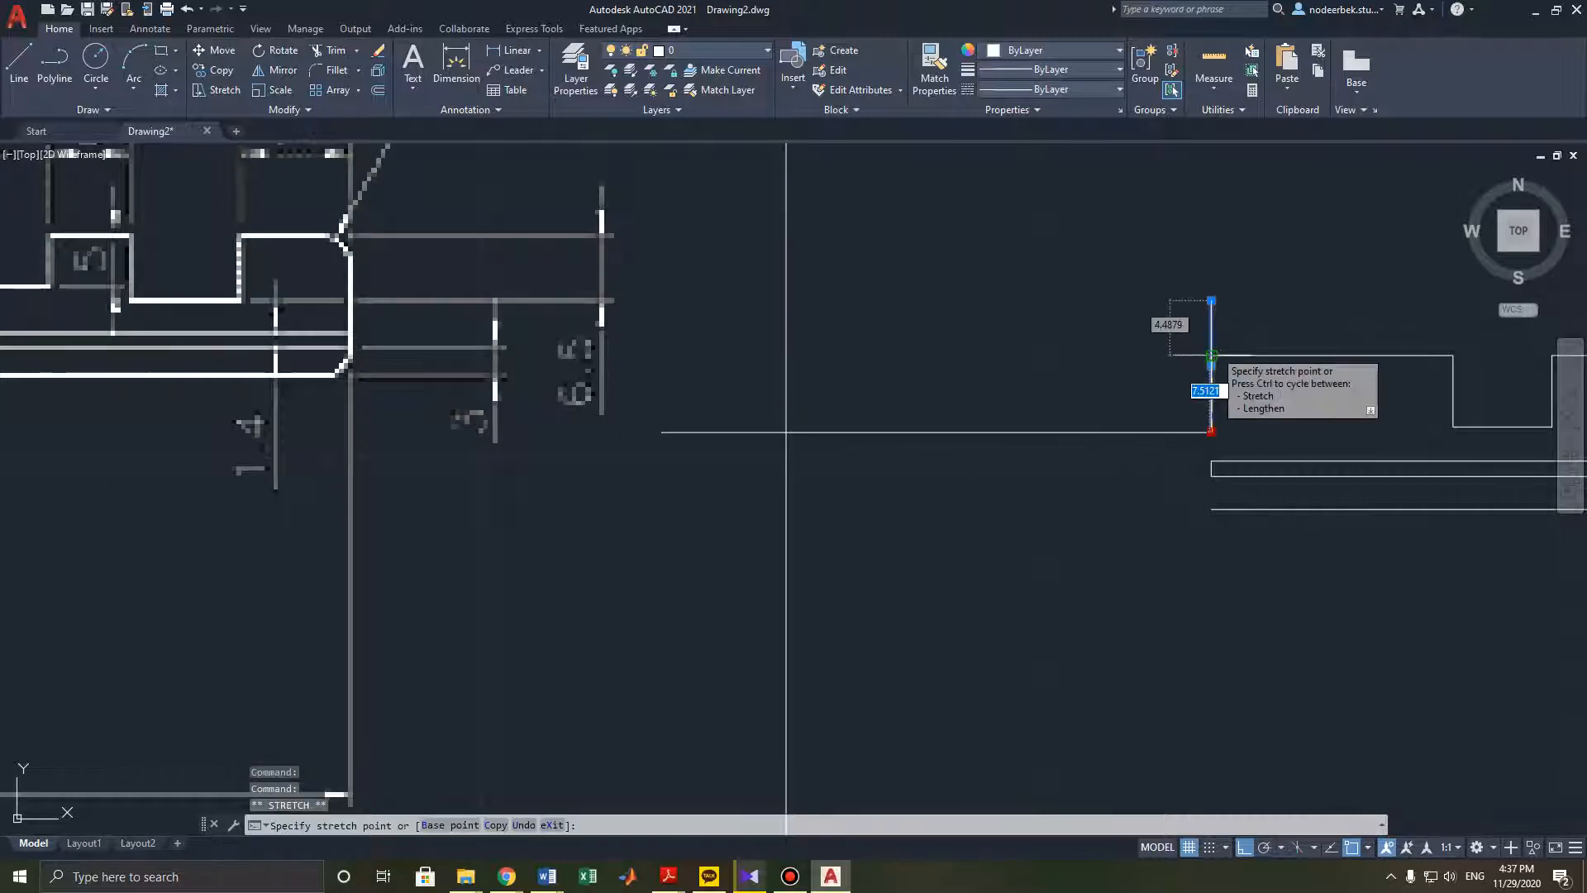
pyautogui.press('Escape')
pyautogui.scroll(-2, 1120, 425)
pyautogui.moveTo(1084, 408)
pyautogui.mouseDown(button='middle')
pyautogui.moveTo(1119, 456)
pyautogui.moveTo(1056, 415)
pyautogui.mouseUp(button='middle')
pyautogui.scroll(-2, 1058, 431)
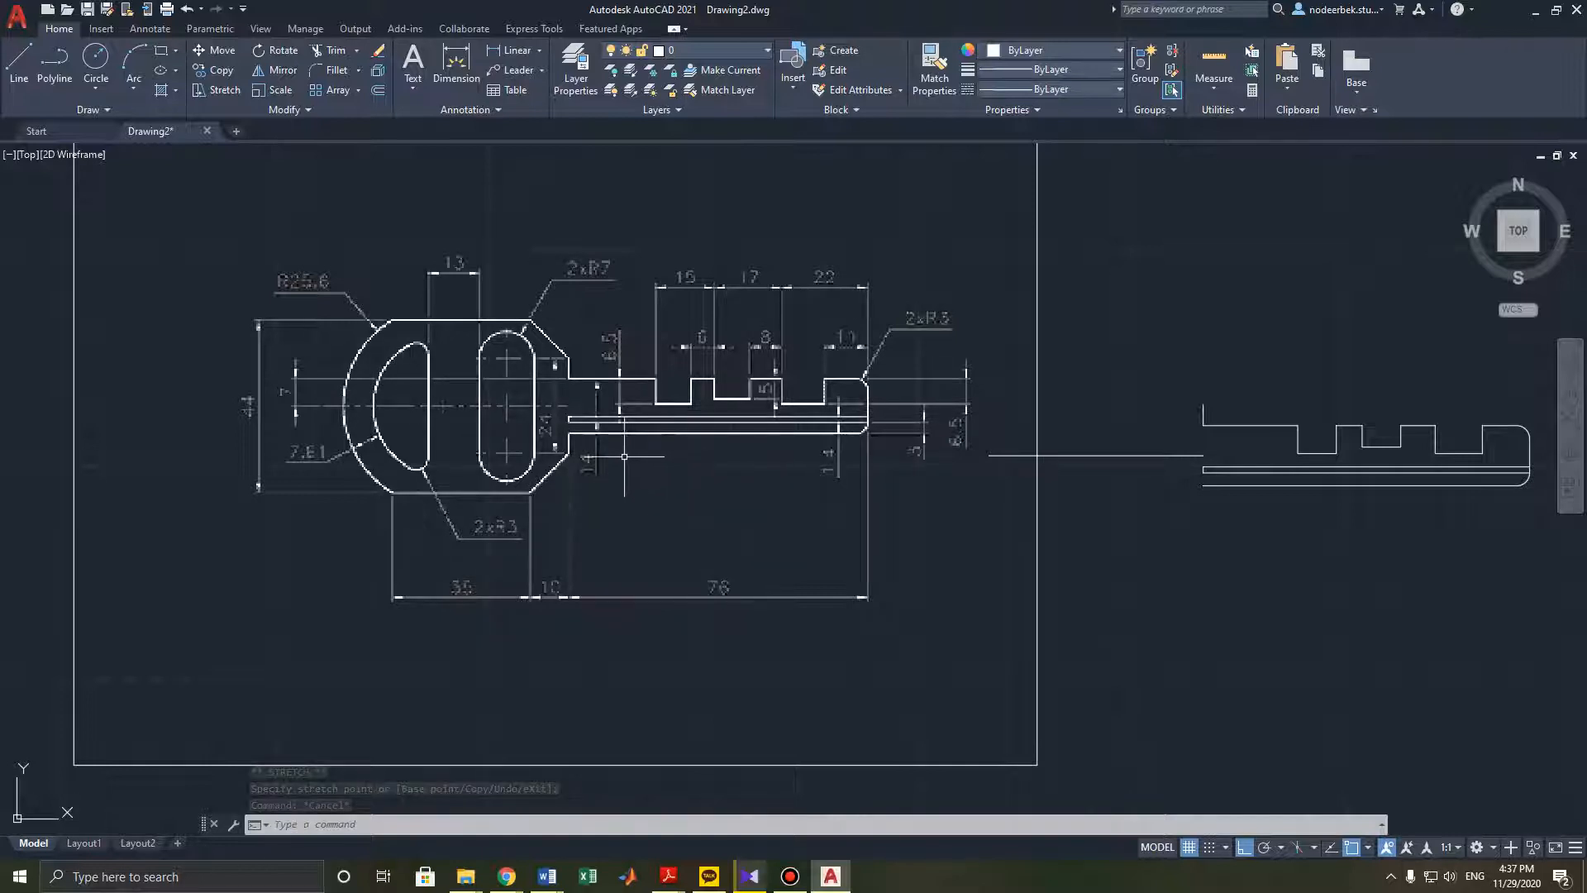
pyautogui.moveTo(623, 457)
pyautogui.mouseDown(button='middle')
pyautogui.moveTo(643, 488)
pyautogui.moveTo(630, 464)
pyautogui.mouseUp(button='middle')
pyautogui.scroll(2, 632, 542)
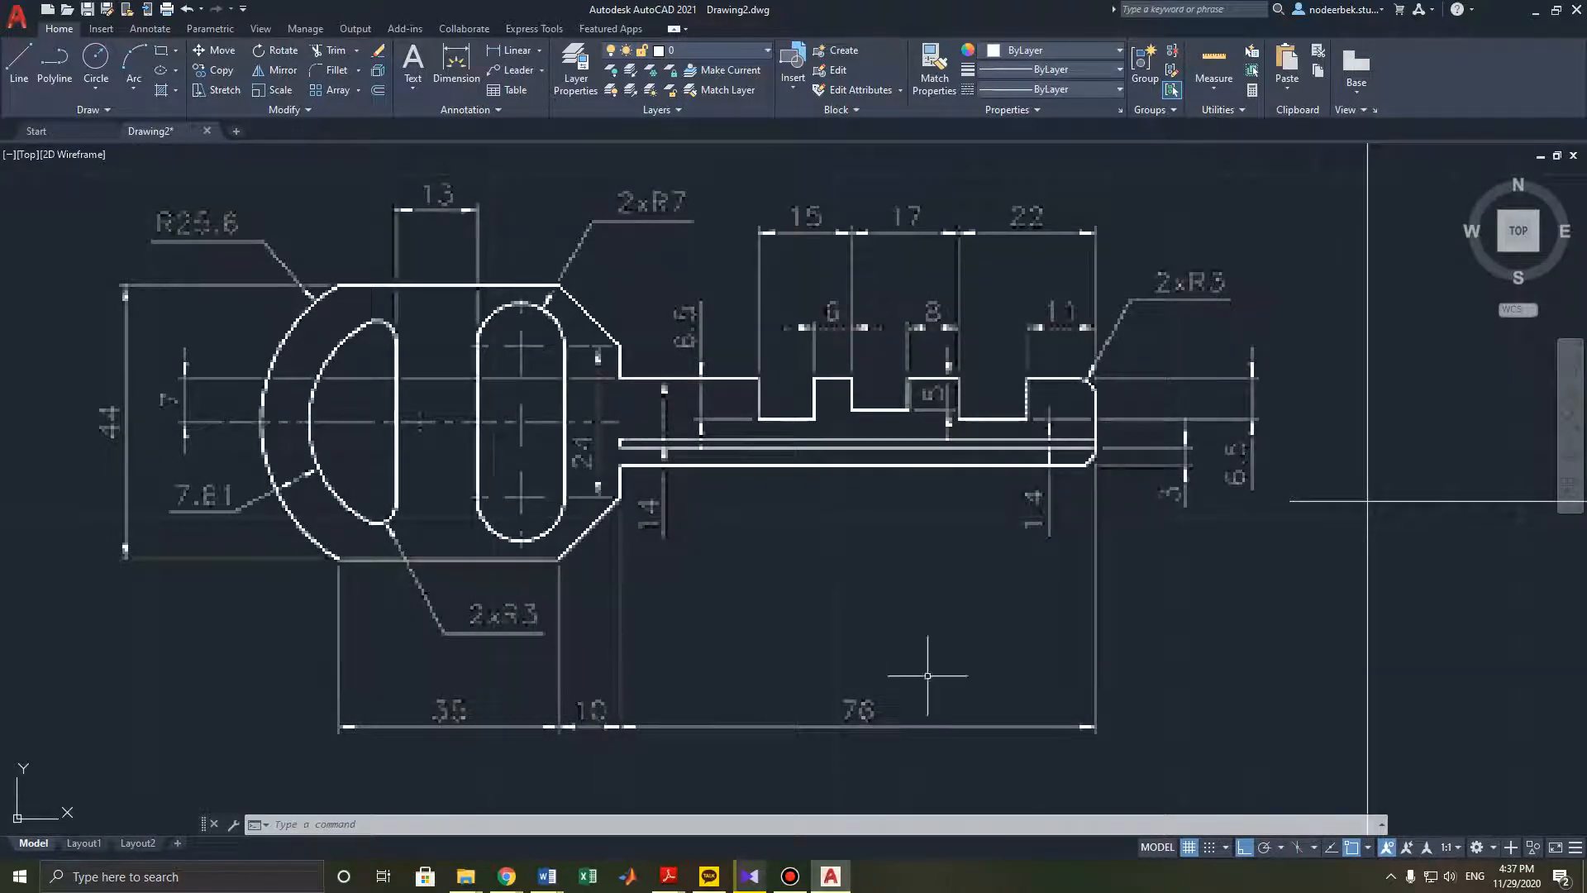
pyautogui.scroll(-3, 928, 662)
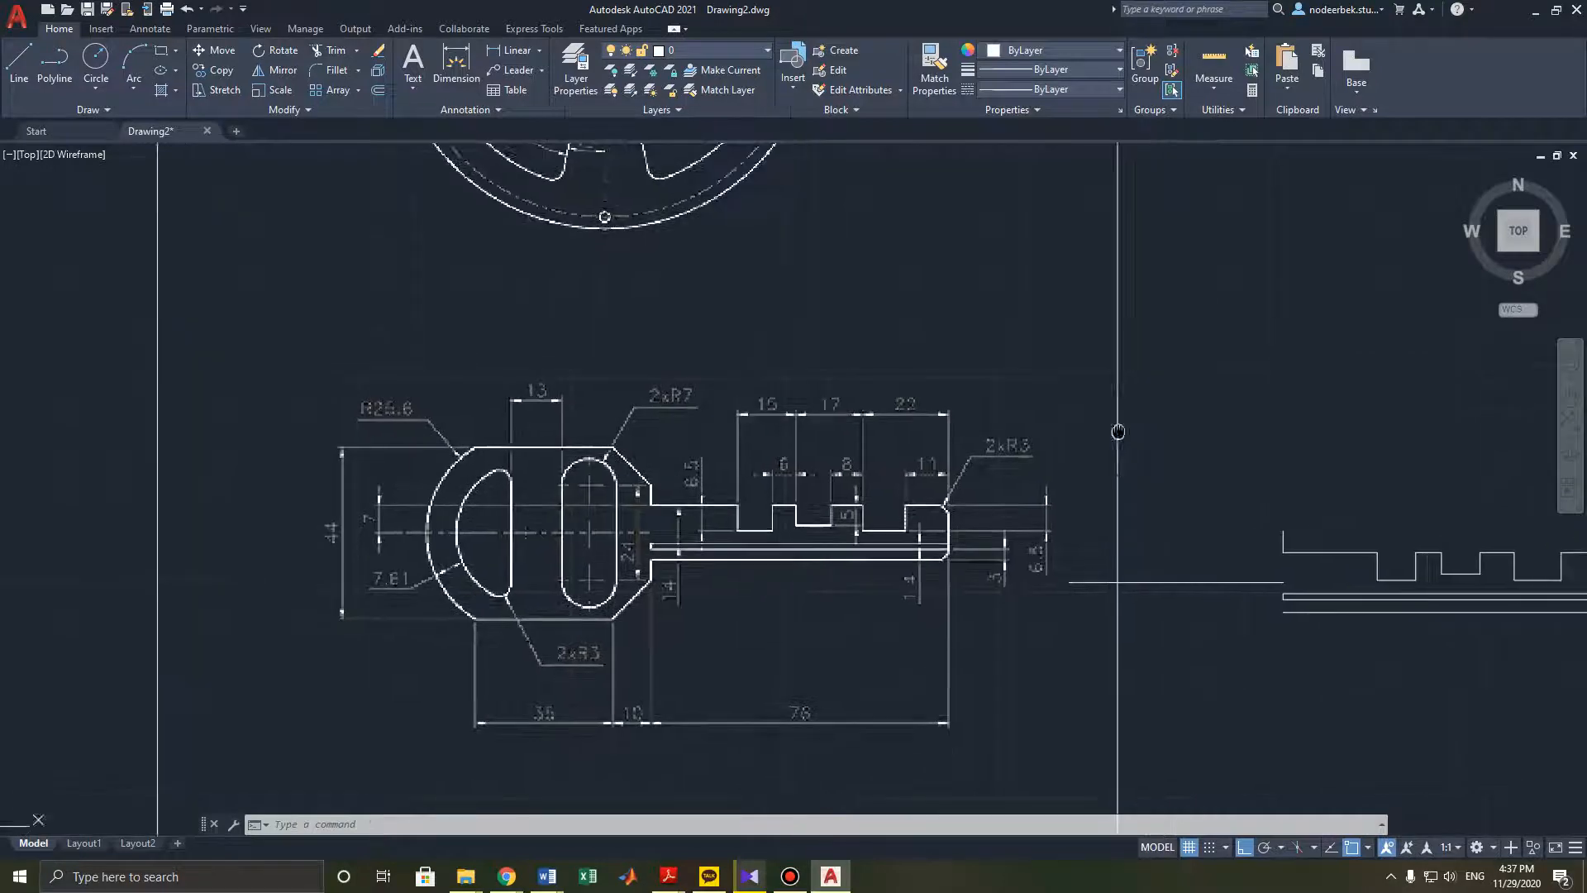
pyautogui.scroll(3, 901, 587)
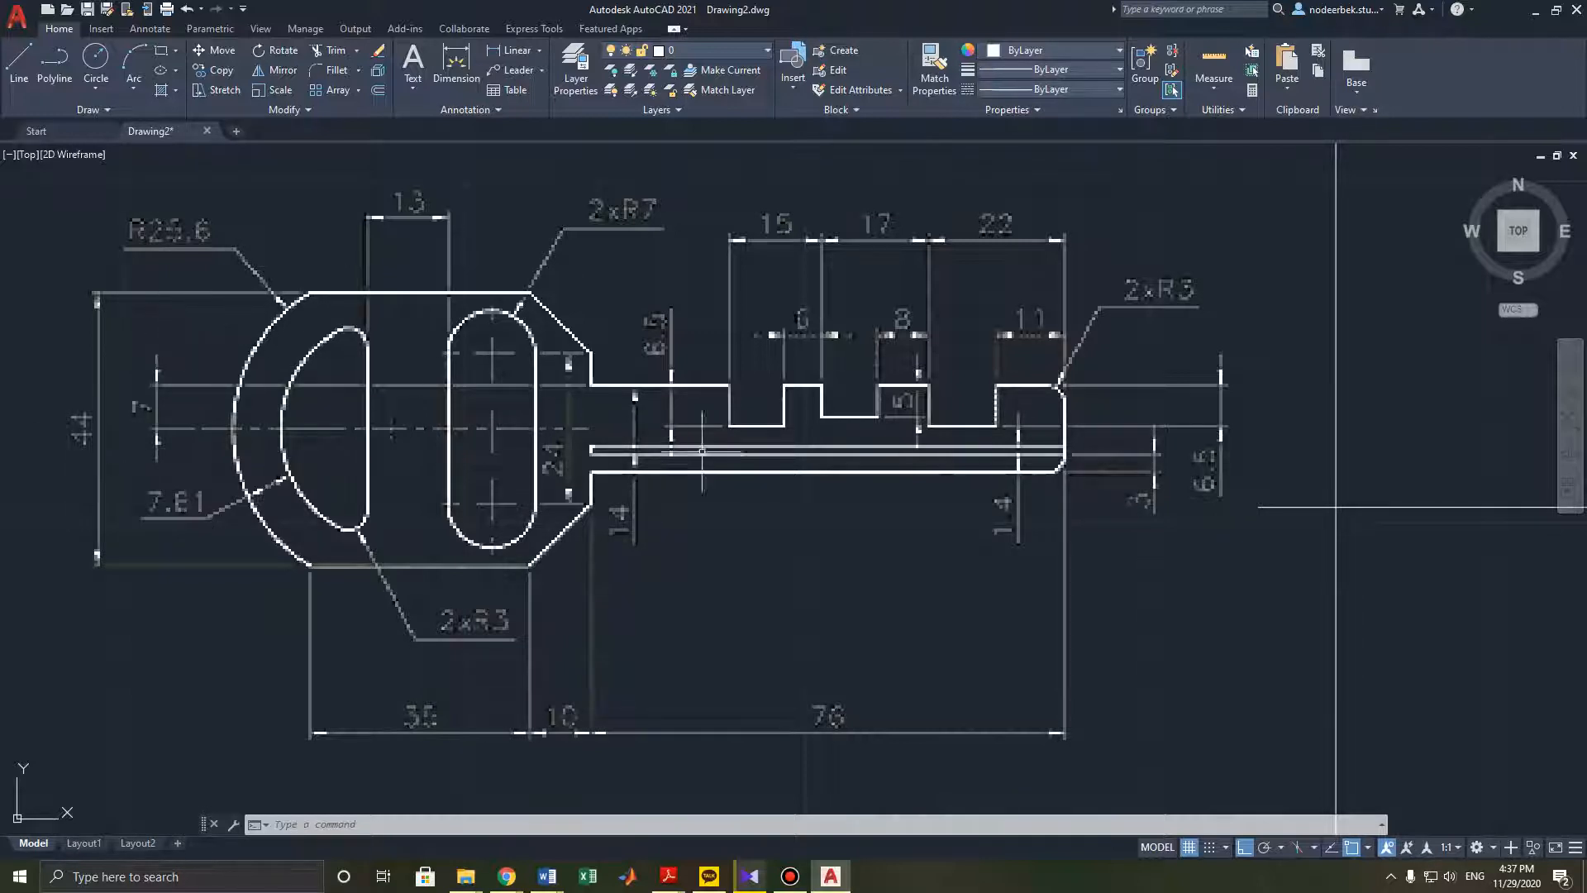
pyautogui.moveTo(724, 533); pyautogui.dragTo(673, 595, button='middle')
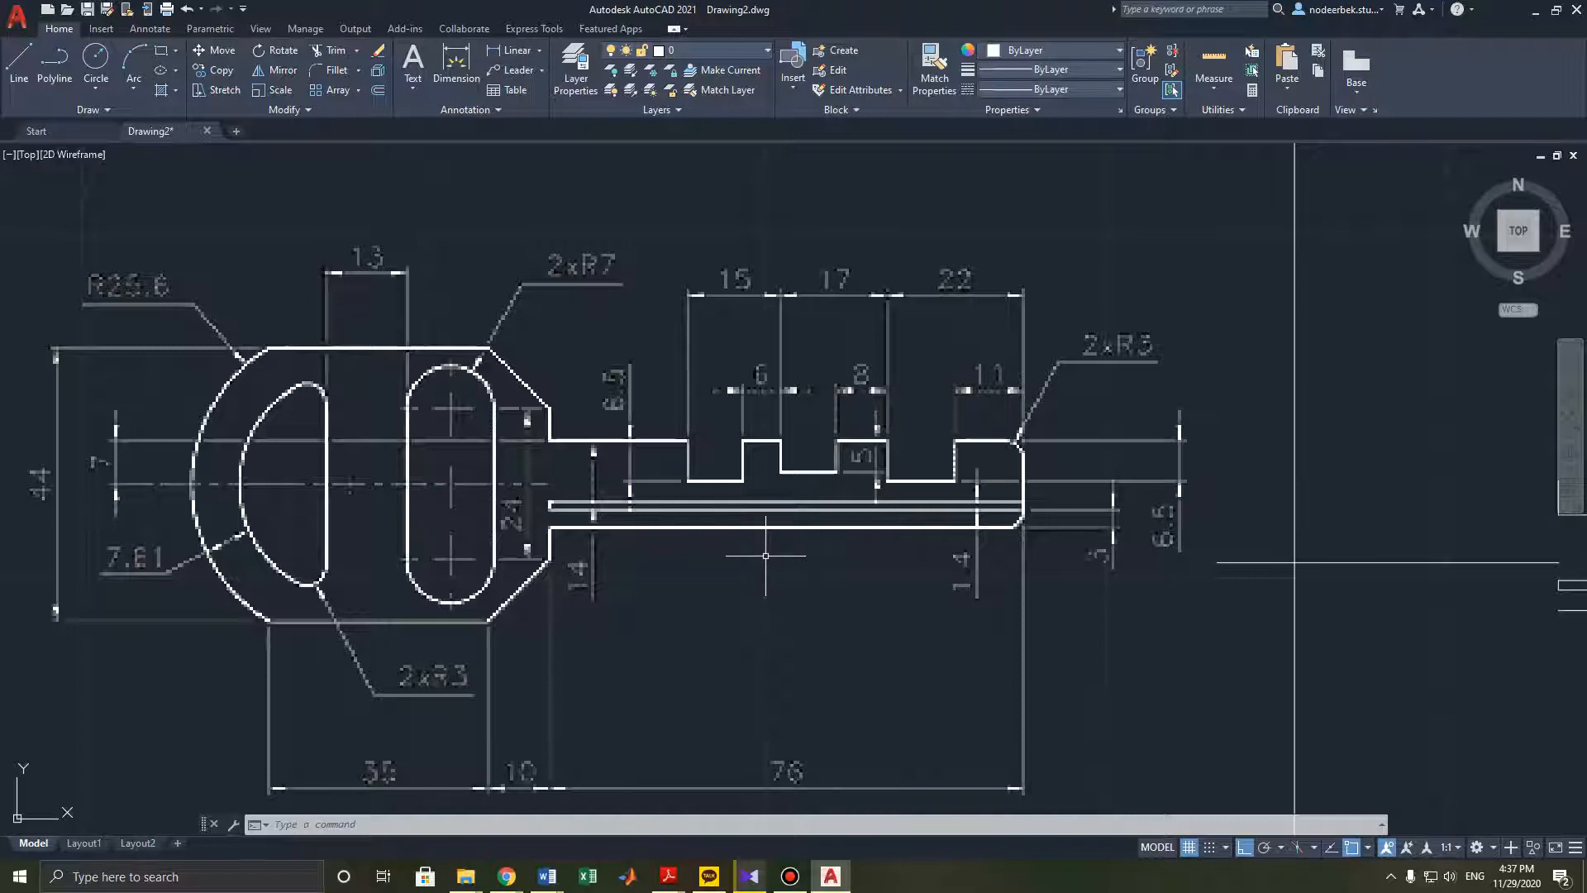
pyautogui.scroll(-2, 765, 555)
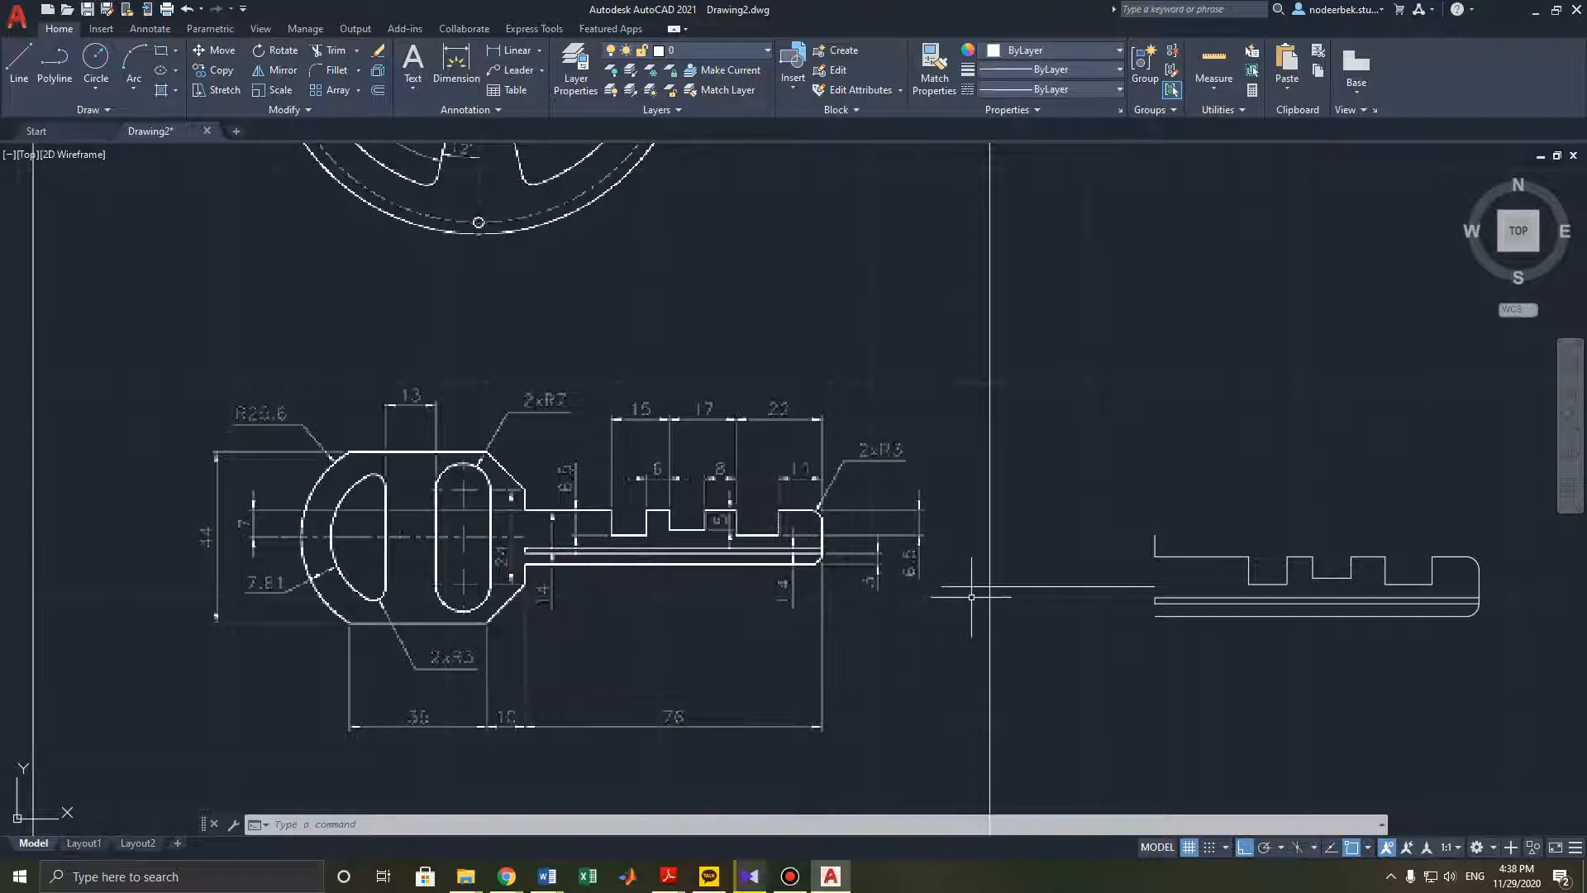
pyautogui.scroll(2, 1052, 570)
pyautogui.moveTo(1056, 567); pyautogui.dragTo(1081, 593, button='middle')
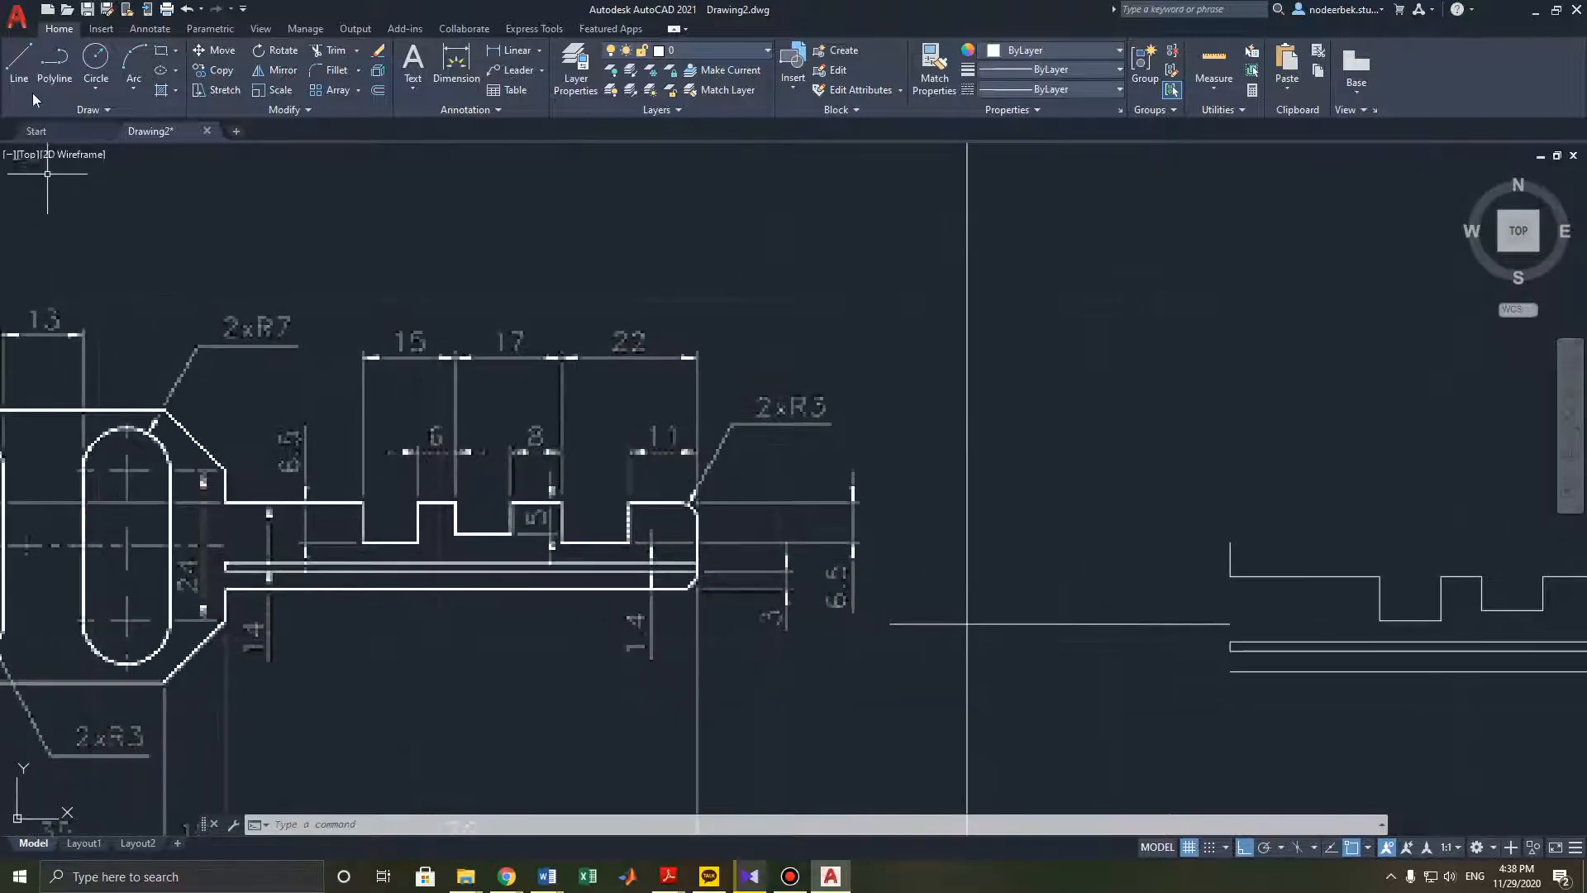
# - Draw a small rectangle about 10 by 9 mm at the top of the key blade's left end
pyautogui.click(175, 52)
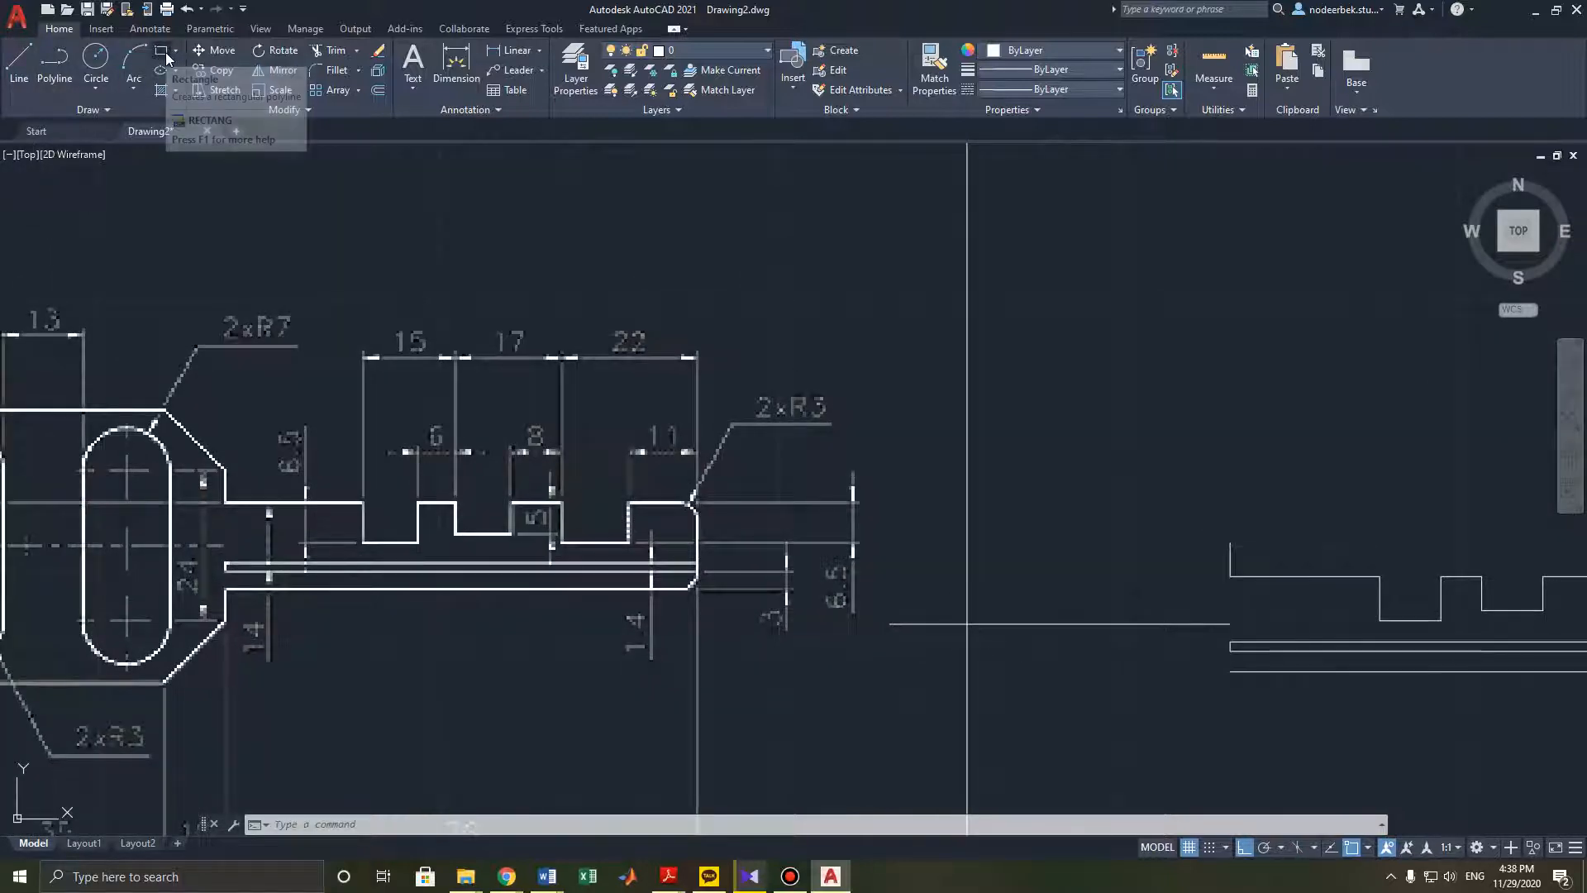
pyautogui.click(198, 75)
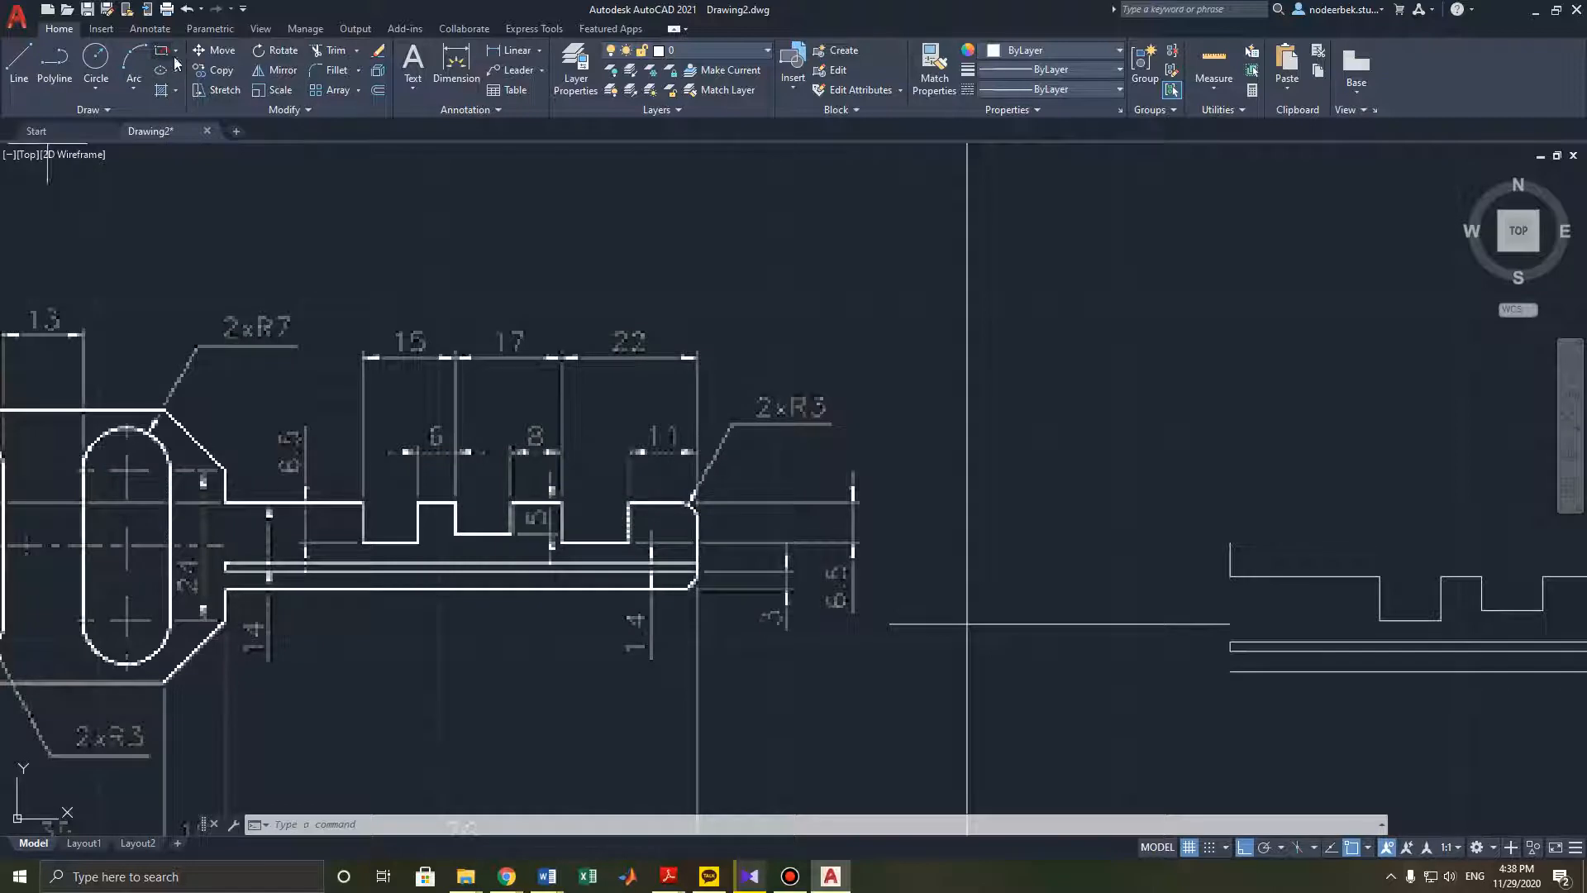
pyautogui.click(1230, 541)
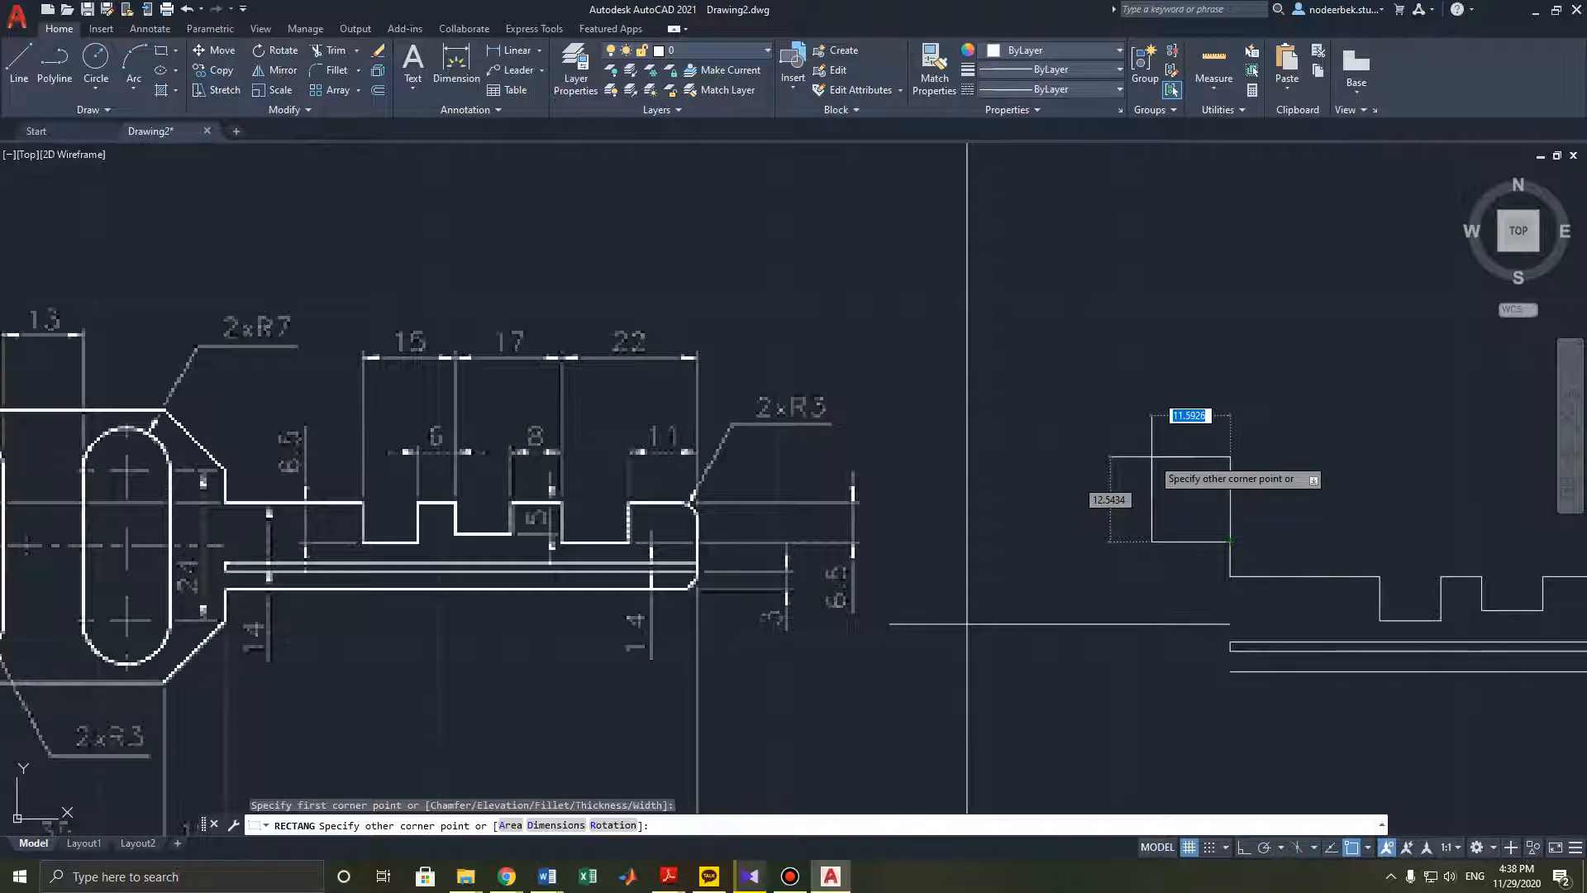
pyautogui.press('Tab')
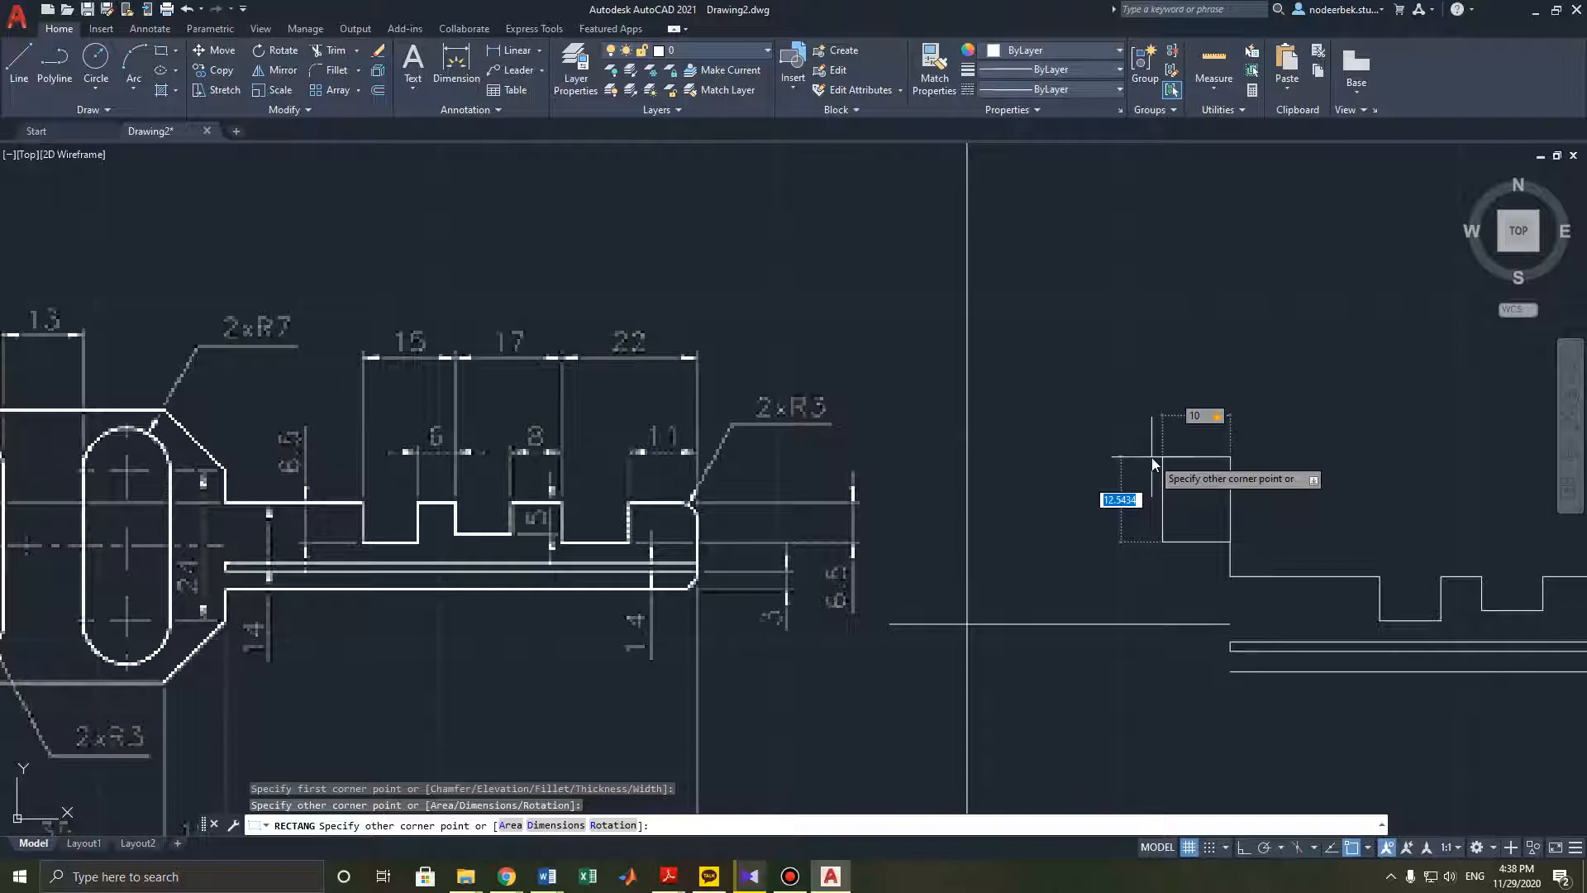
pyautogui.press('Escape')
pyautogui.scroll(-2, 1133, 446)
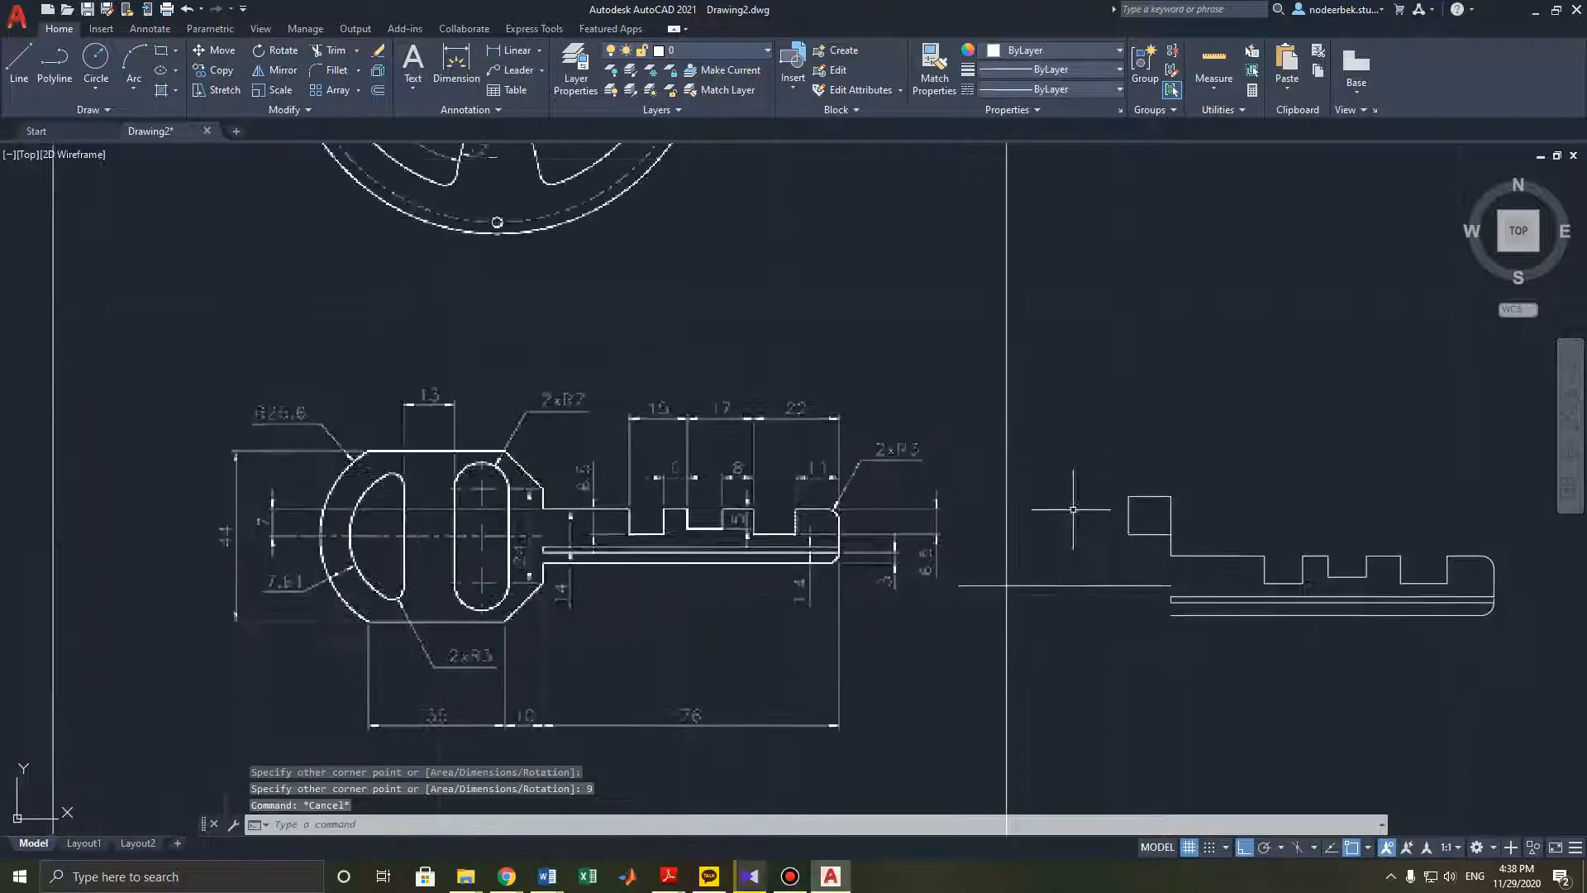
# - Draw a diagonal line across the small rectangle between its opposite corners
pyautogui.moveTo(1063, 496); pyautogui.dragTo(1085, 459, button='middle')
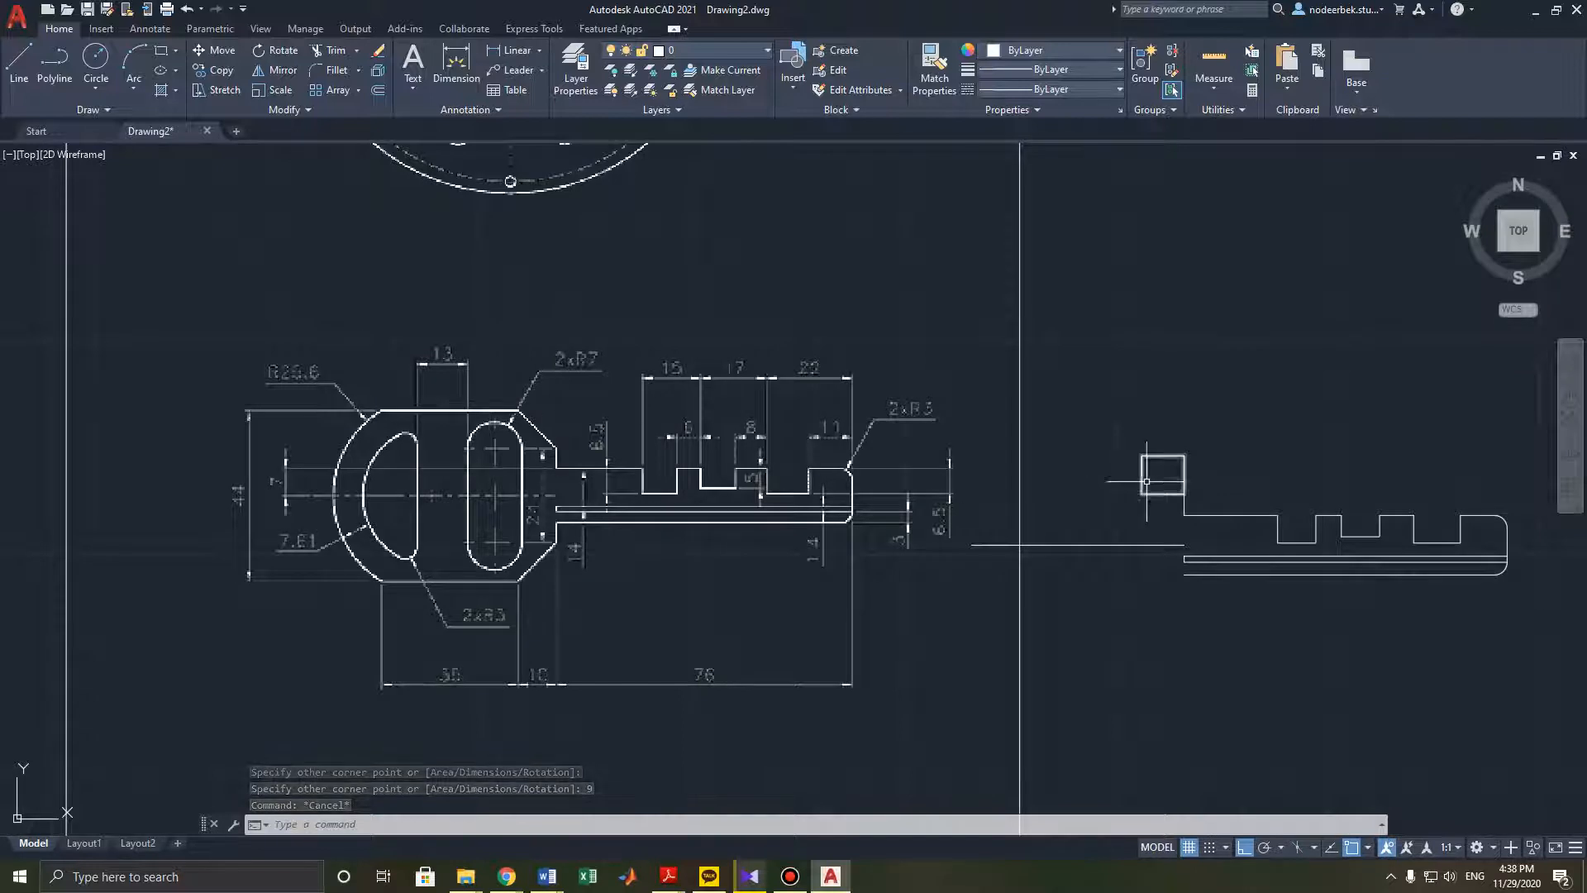
pyautogui.click(35, 66)
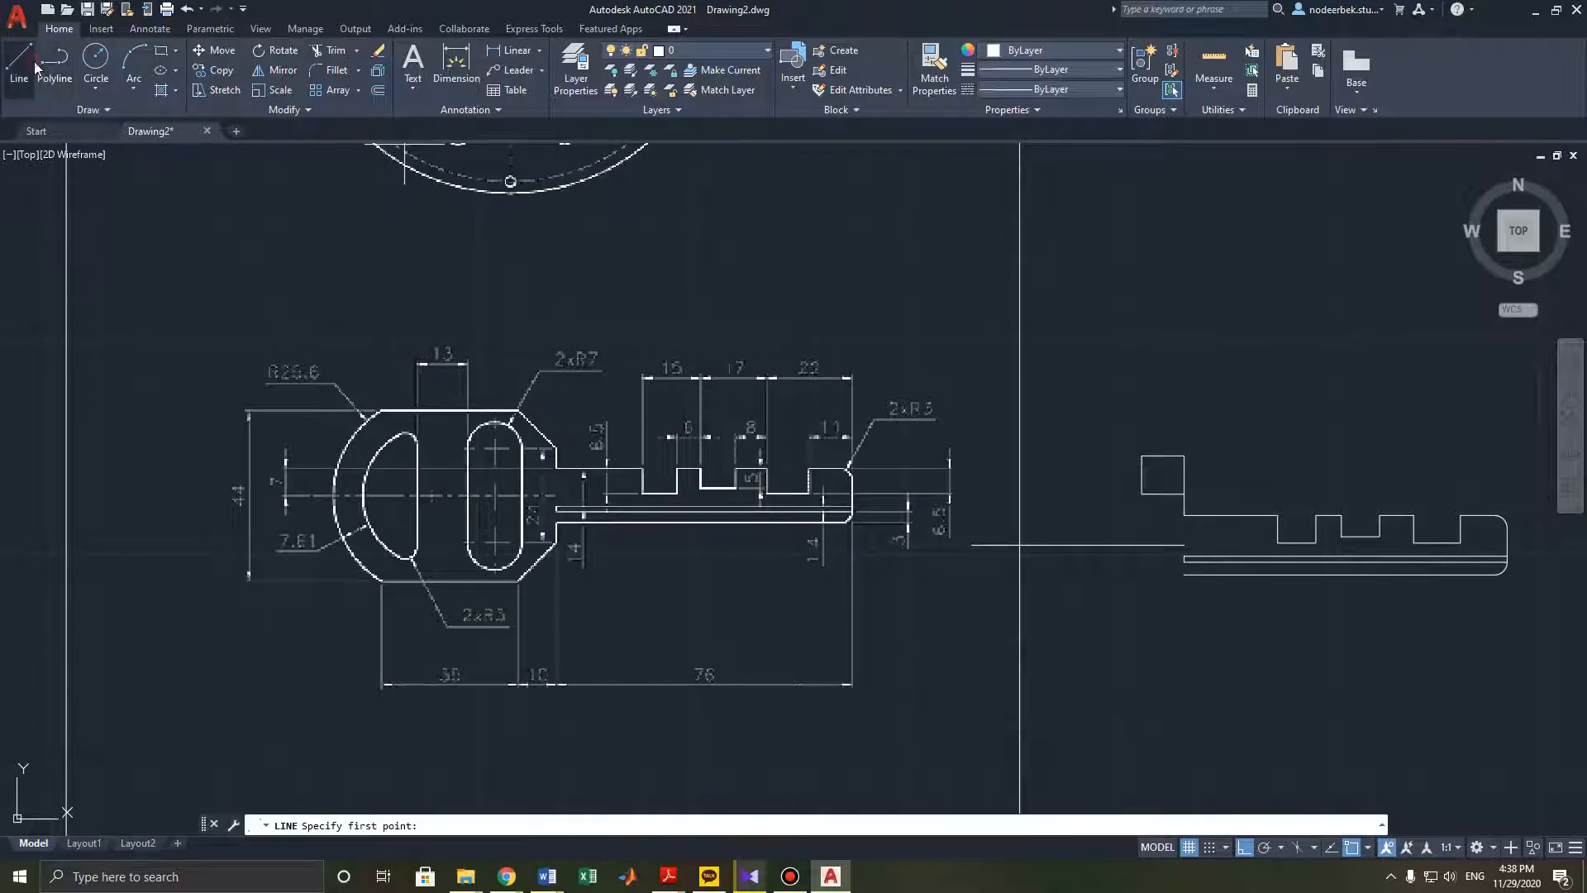
pyautogui.click(1183, 492)
pyautogui.click(1140, 454)
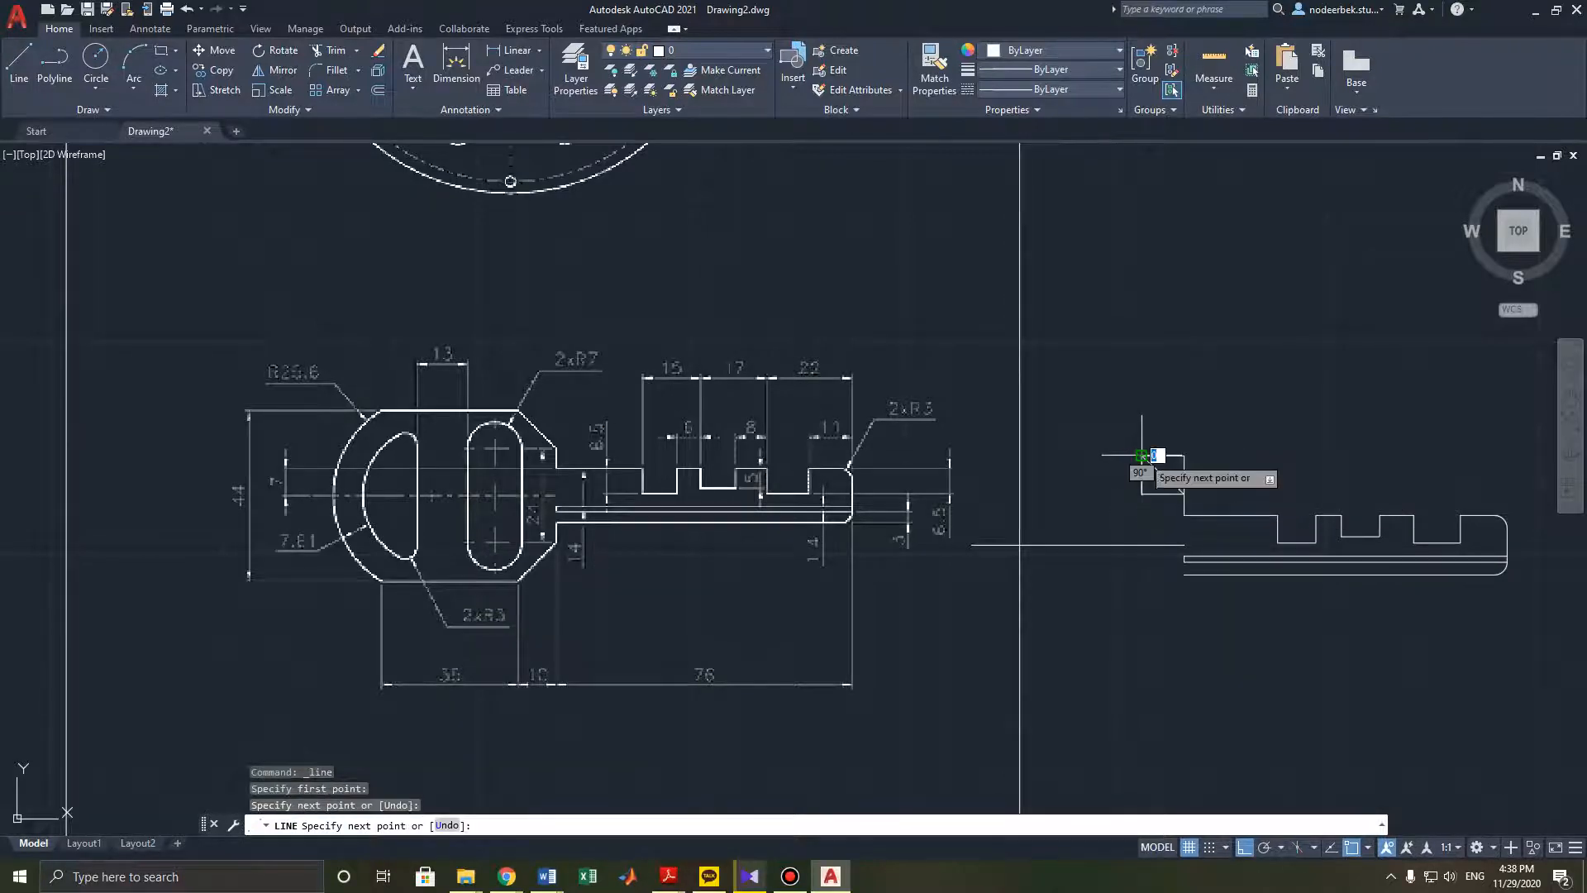
# - Continue the line 35 mm horizontally leftward from the rectangle's top-left corner
pyautogui.scroll(2, 1116, 393)
pyautogui.moveTo(1116, 393); pyautogui.dragTo(1152, 296, button='middle')
pyautogui.moveTo(1119, 353); pyautogui.dragTo(1176, 274, button='middle')
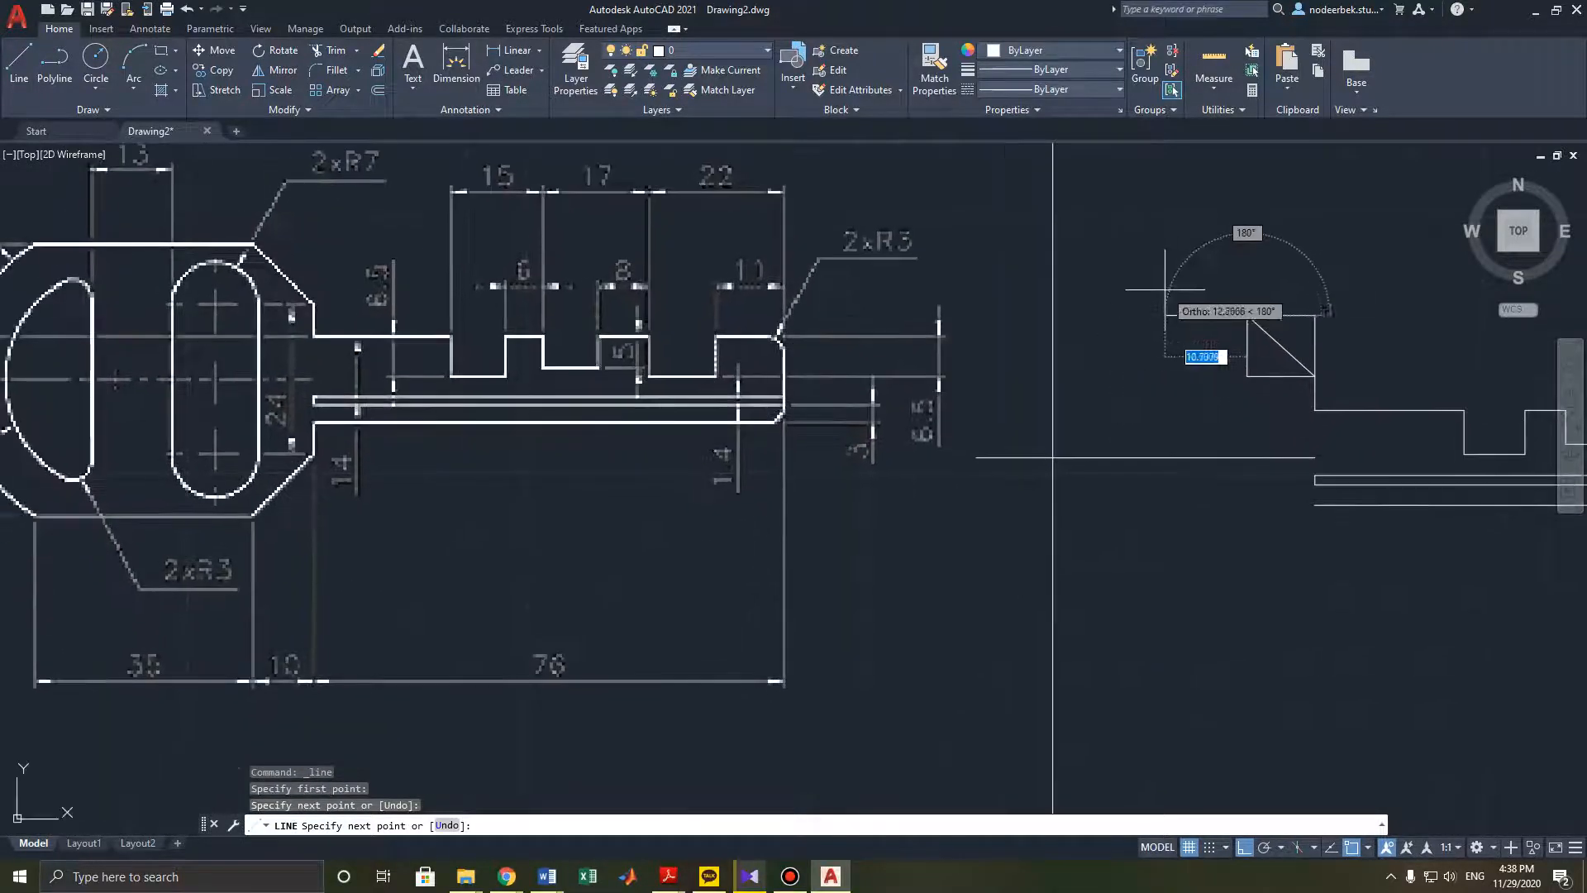
pyautogui.moveTo(1110, 335); pyautogui.dragTo(1182, 296, button='middle')
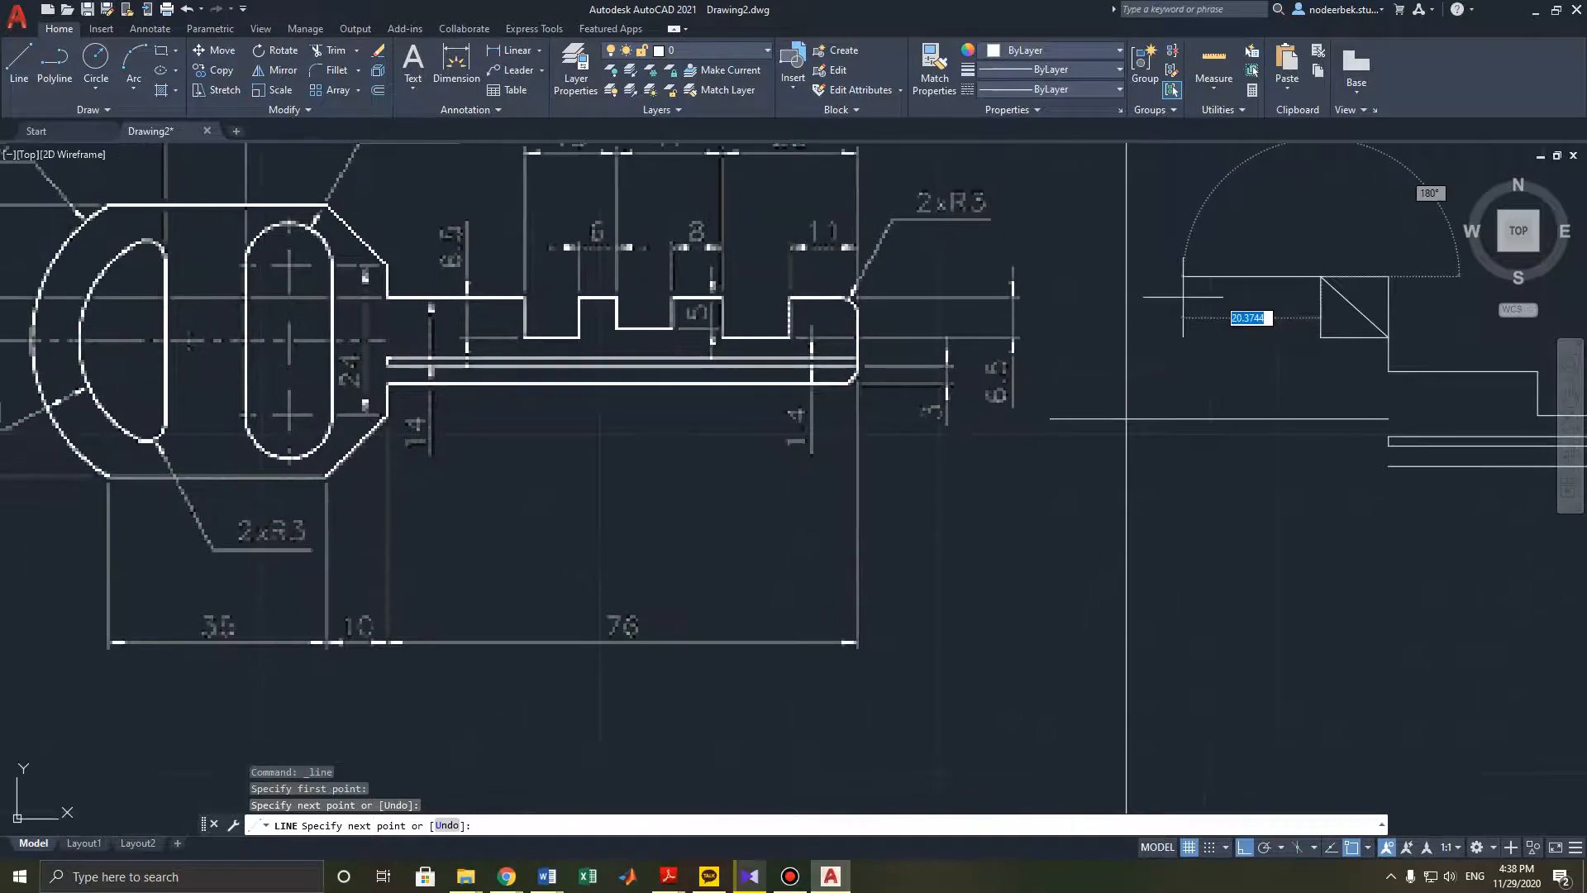
pyautogui.scroll(-2, 1136, 295)
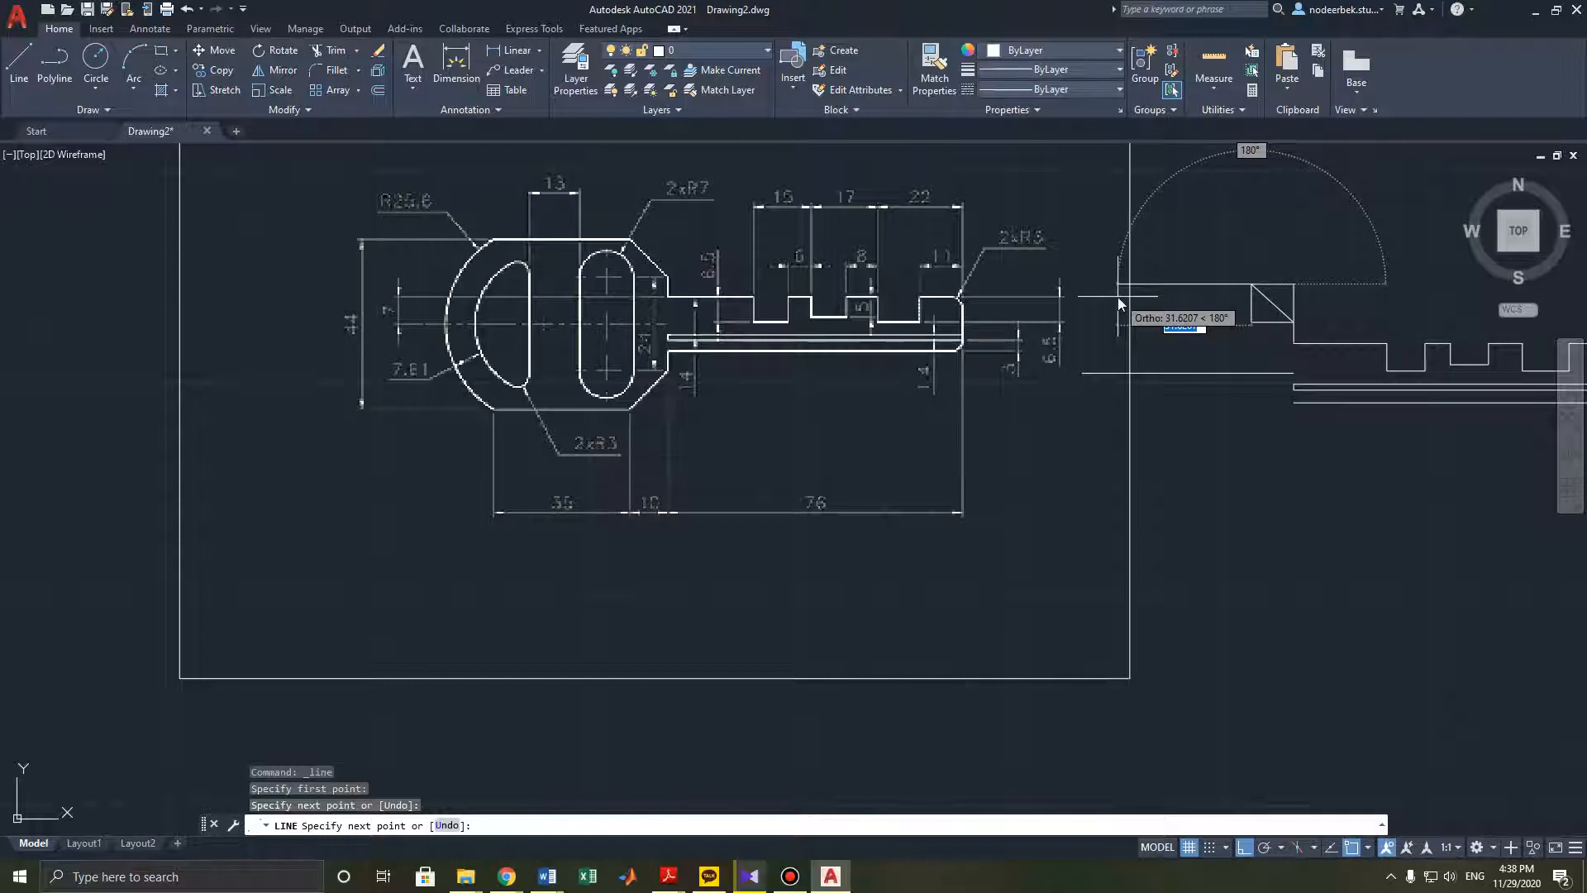
pyautogui.write('35')
pyautogui.press('Return')
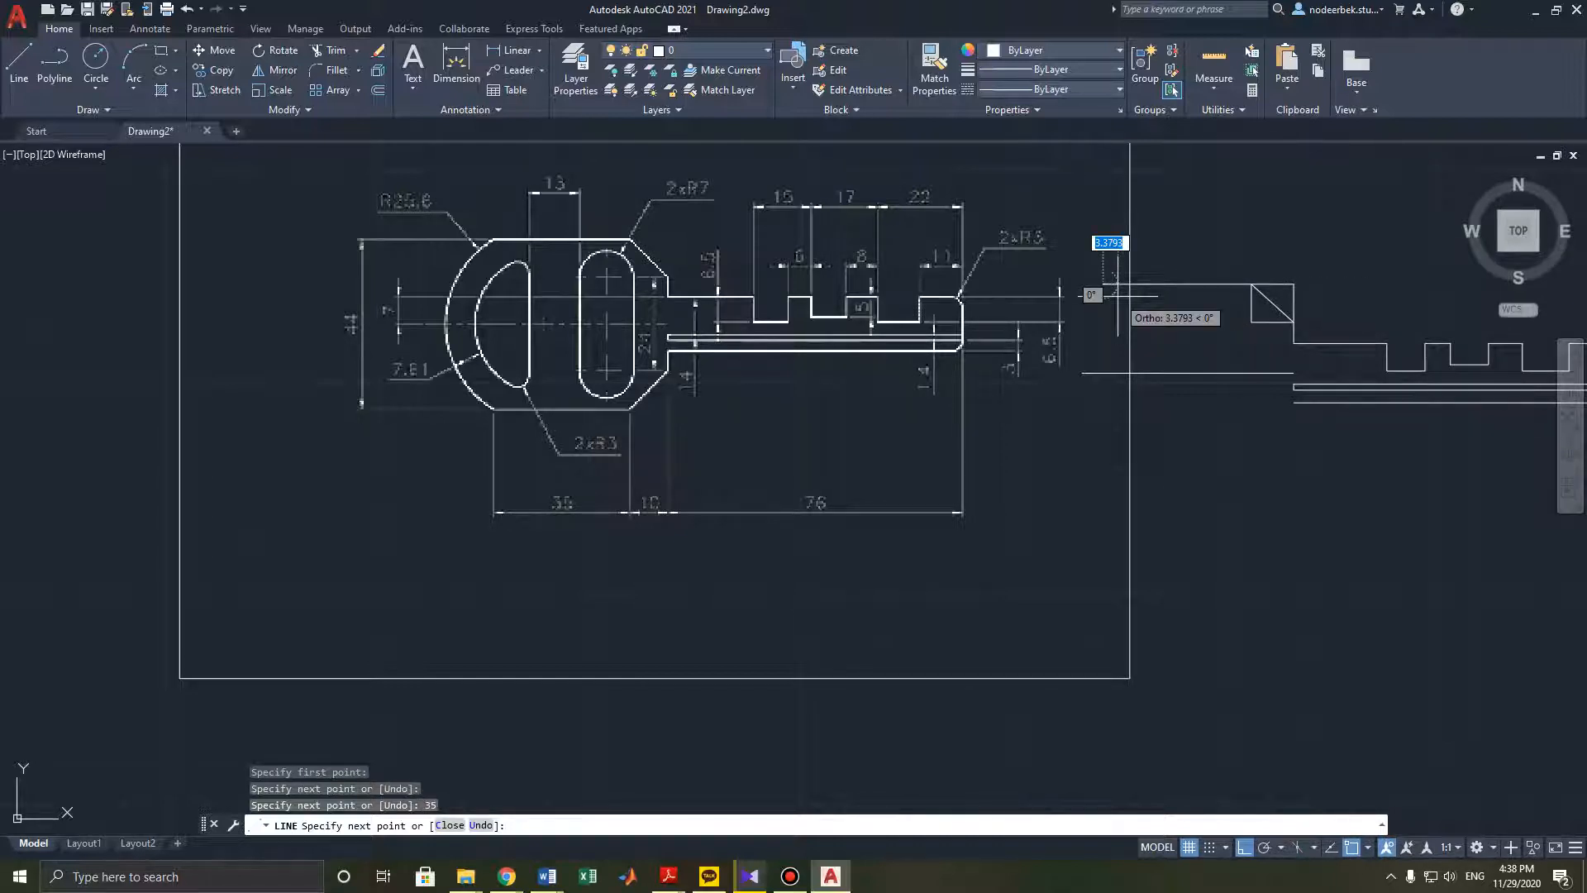
pyautogui.press('Escape')
pyautogui.press('Escape')
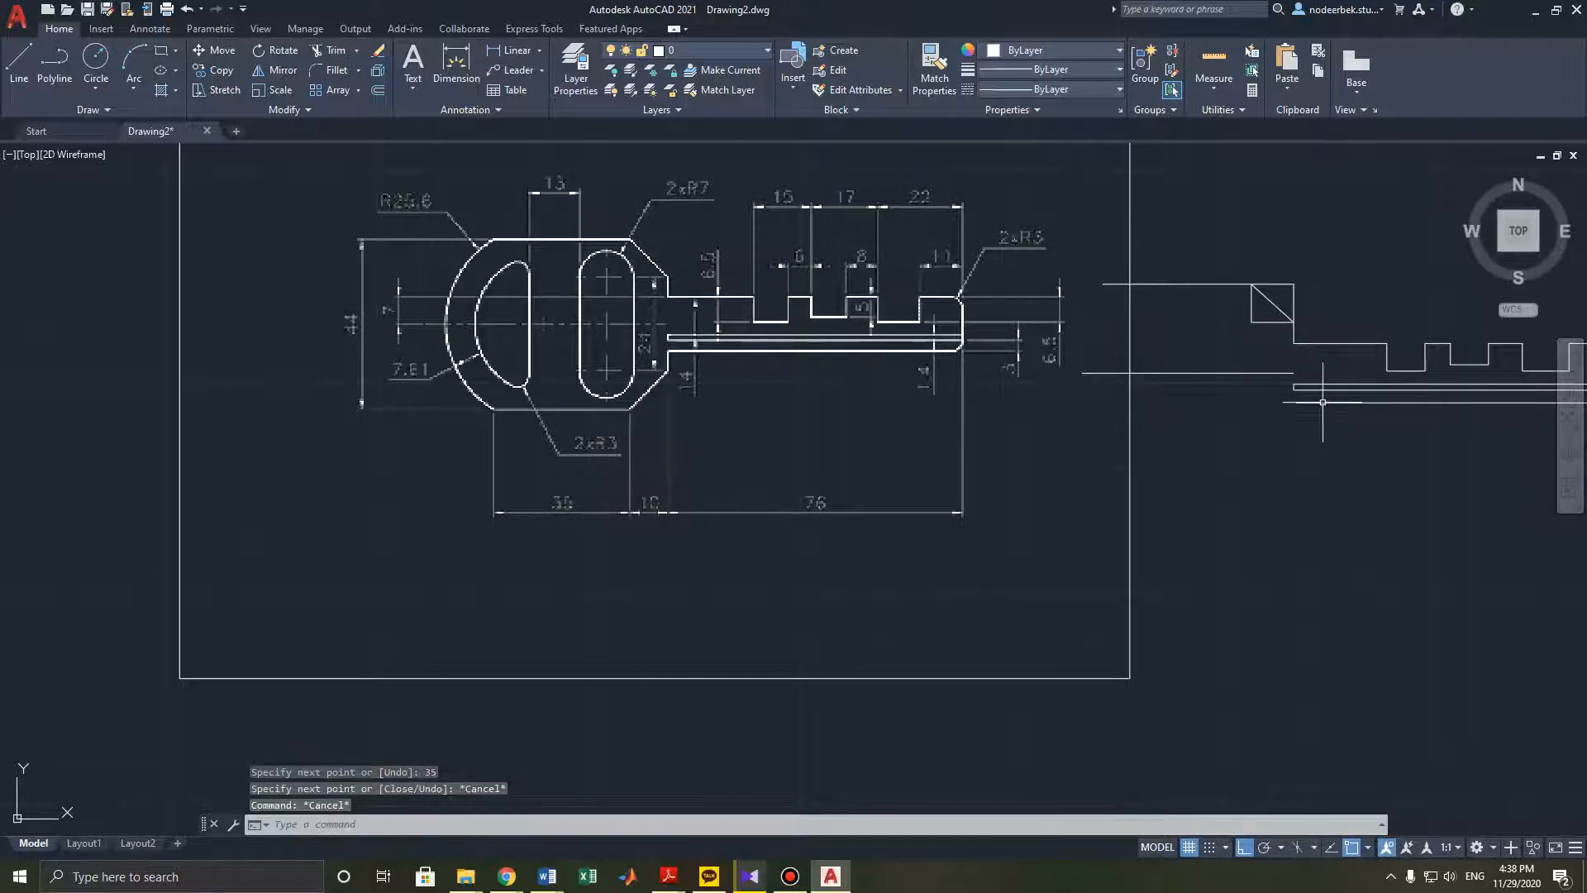
# - Delete the small construction rectangle, keeping its diagonal line as the blade's chamfer
pyautogui.scroll(4, 1289, 335)
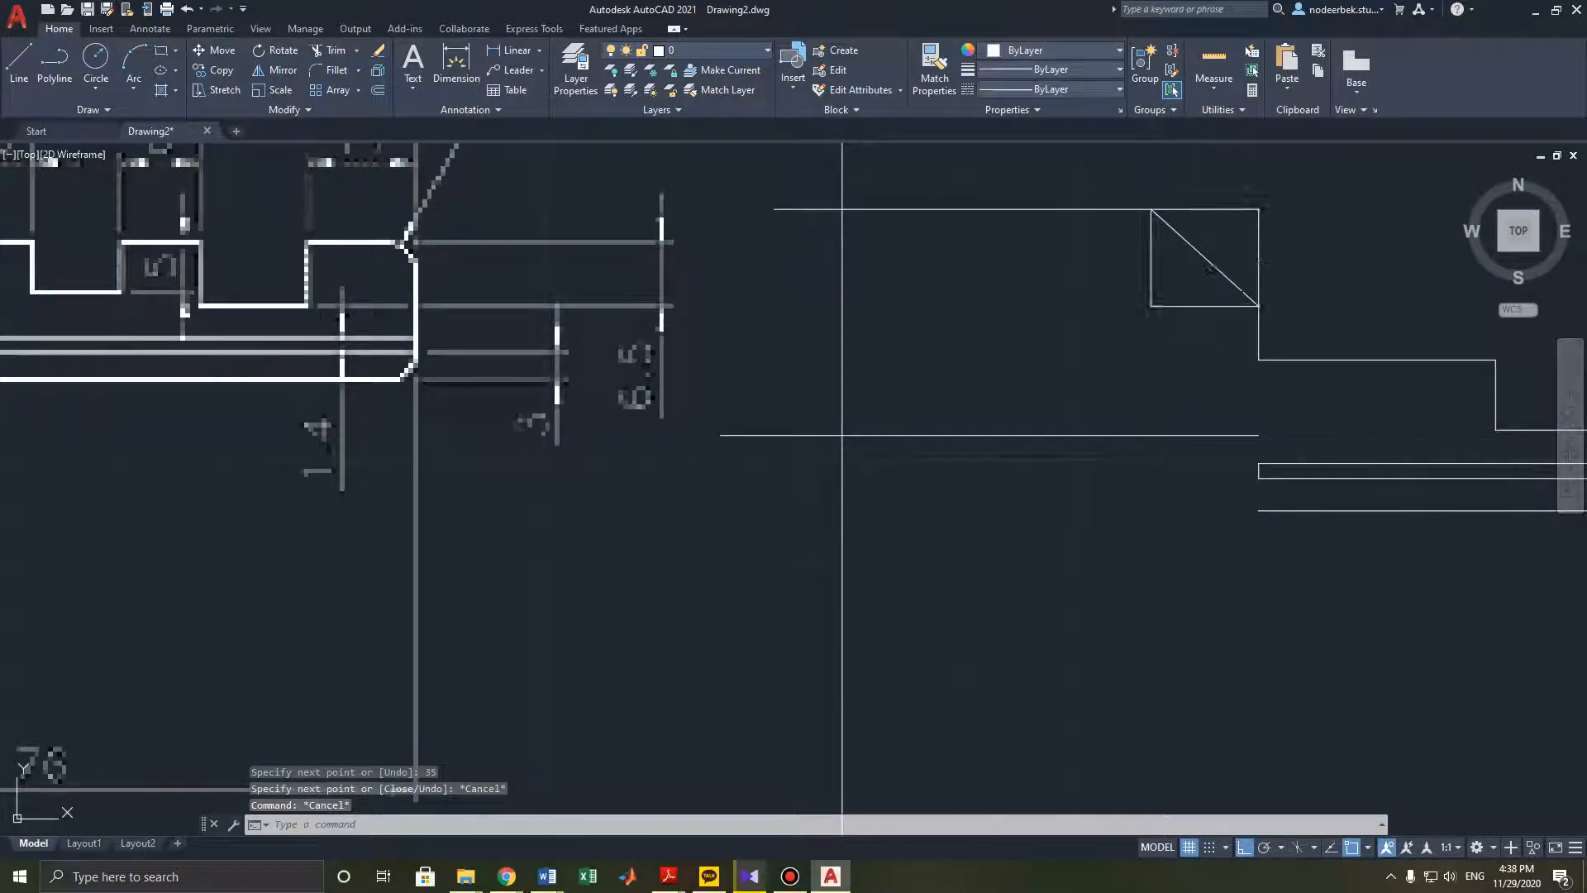
pyautogui.click(1205, 306)
pyautogui.moveTo(1206, 308)
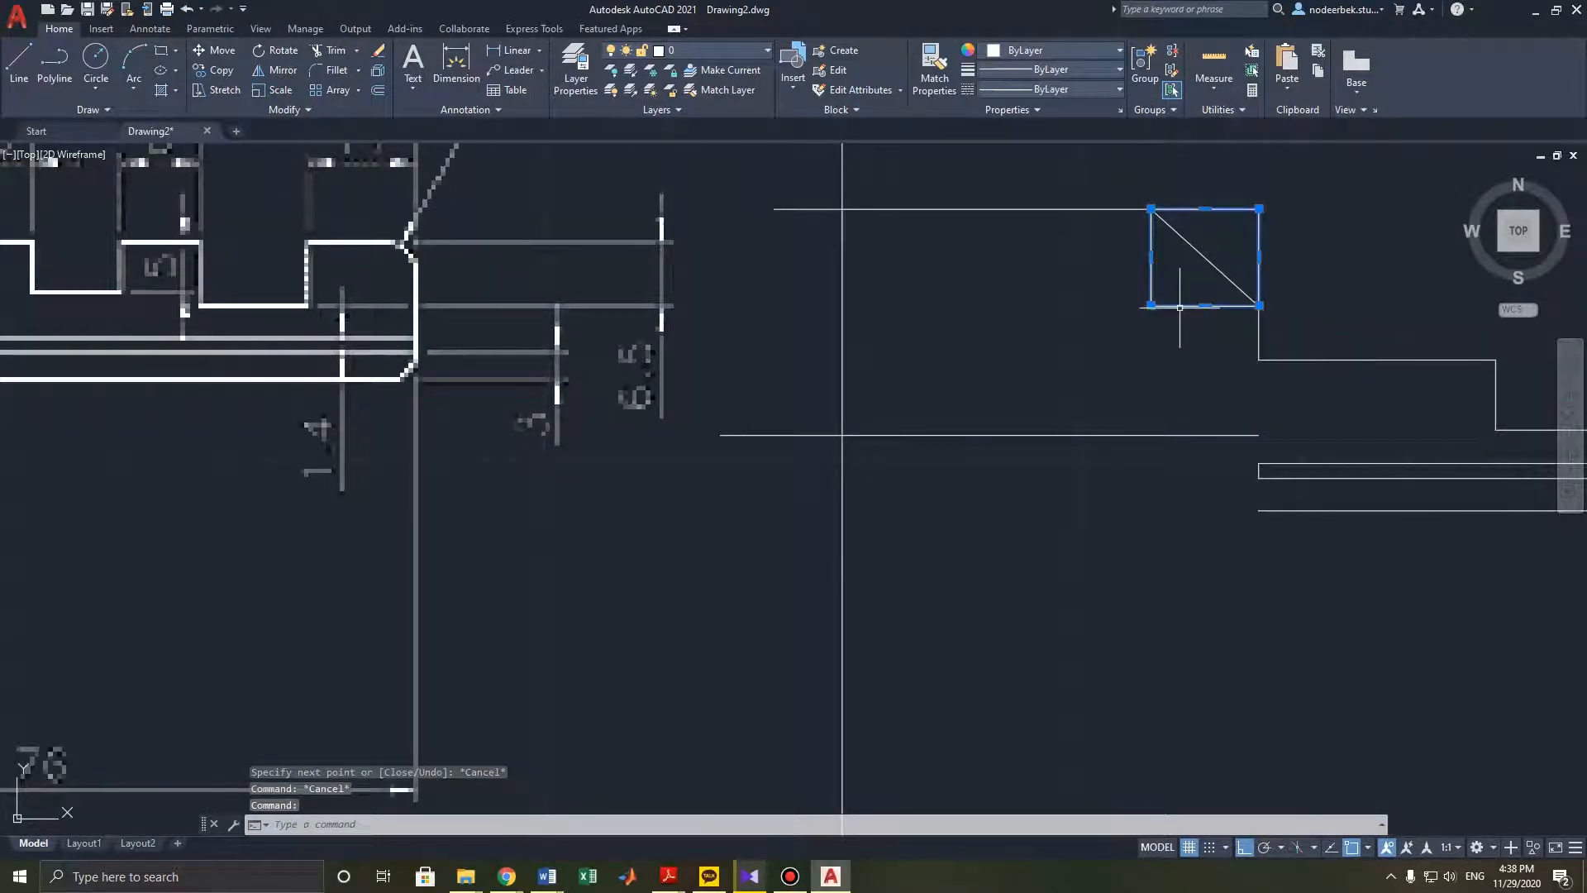
pyautogui.press('Delete')
# - Mirror the top horizontal line and chamfer about the key's centre line to form the lower edge
pyautogui.scroll(-3, 1180, 309)
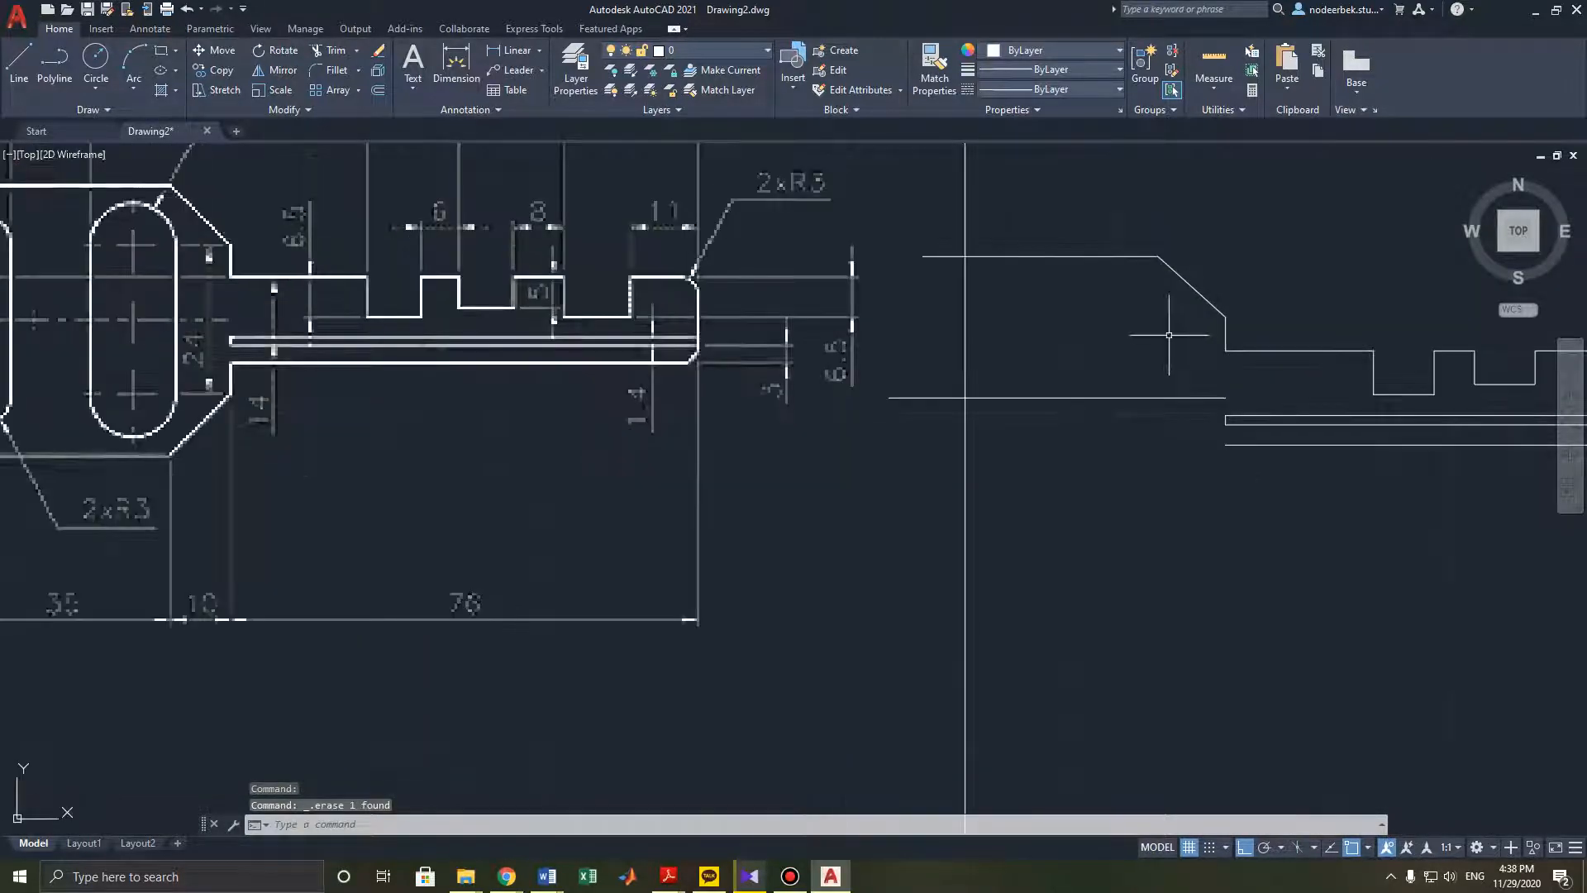
pyautogui.click(1215, 315)
pyautogui.click(1133, 283)
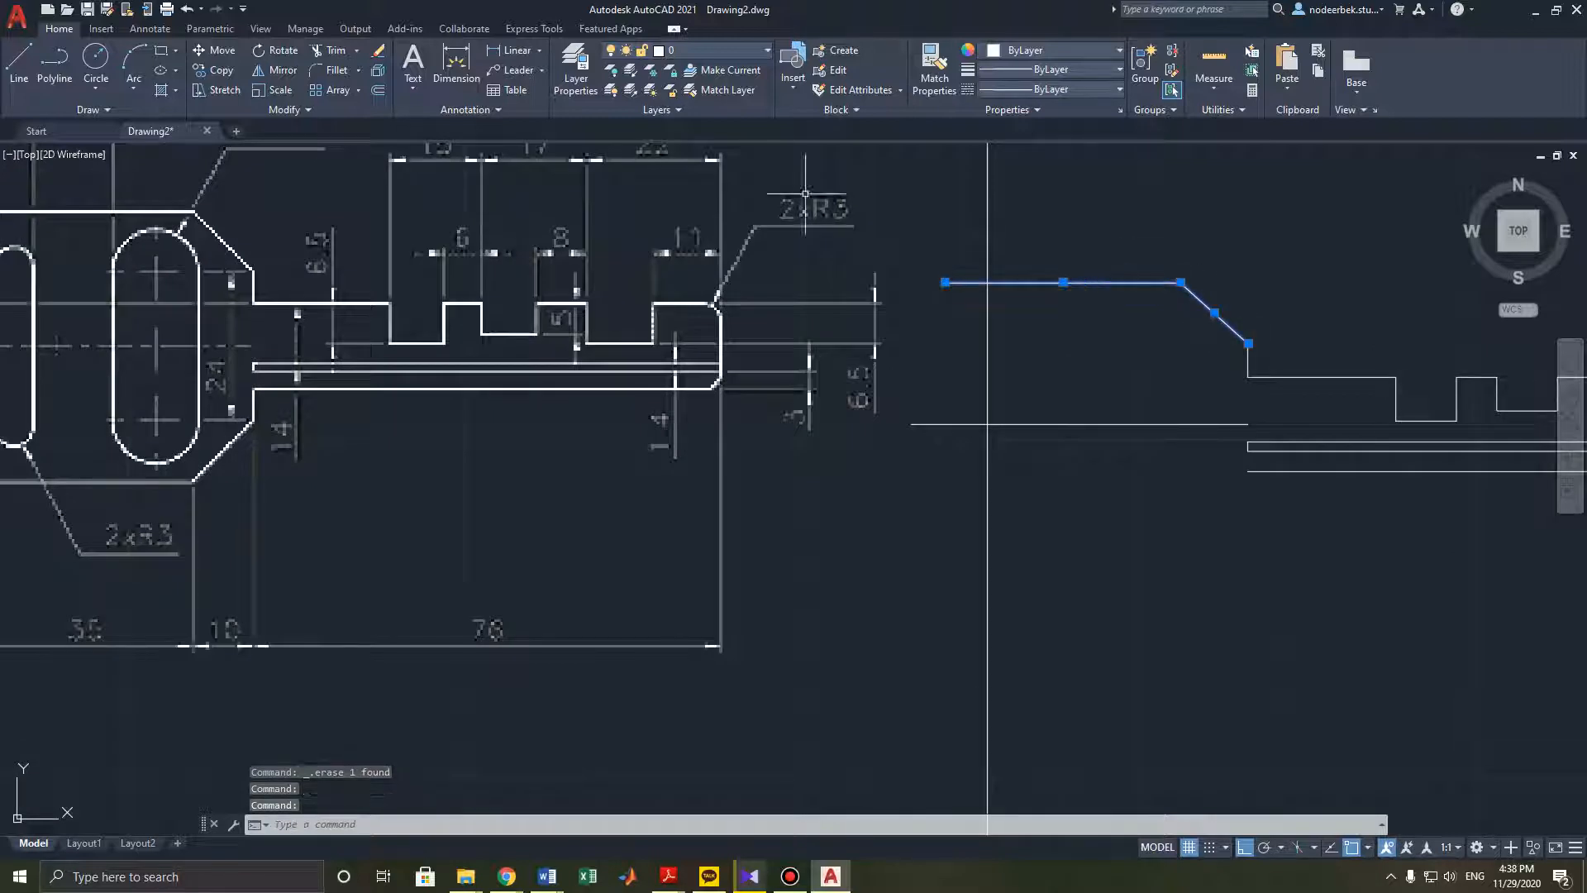
pyautogui.click(276, 71)
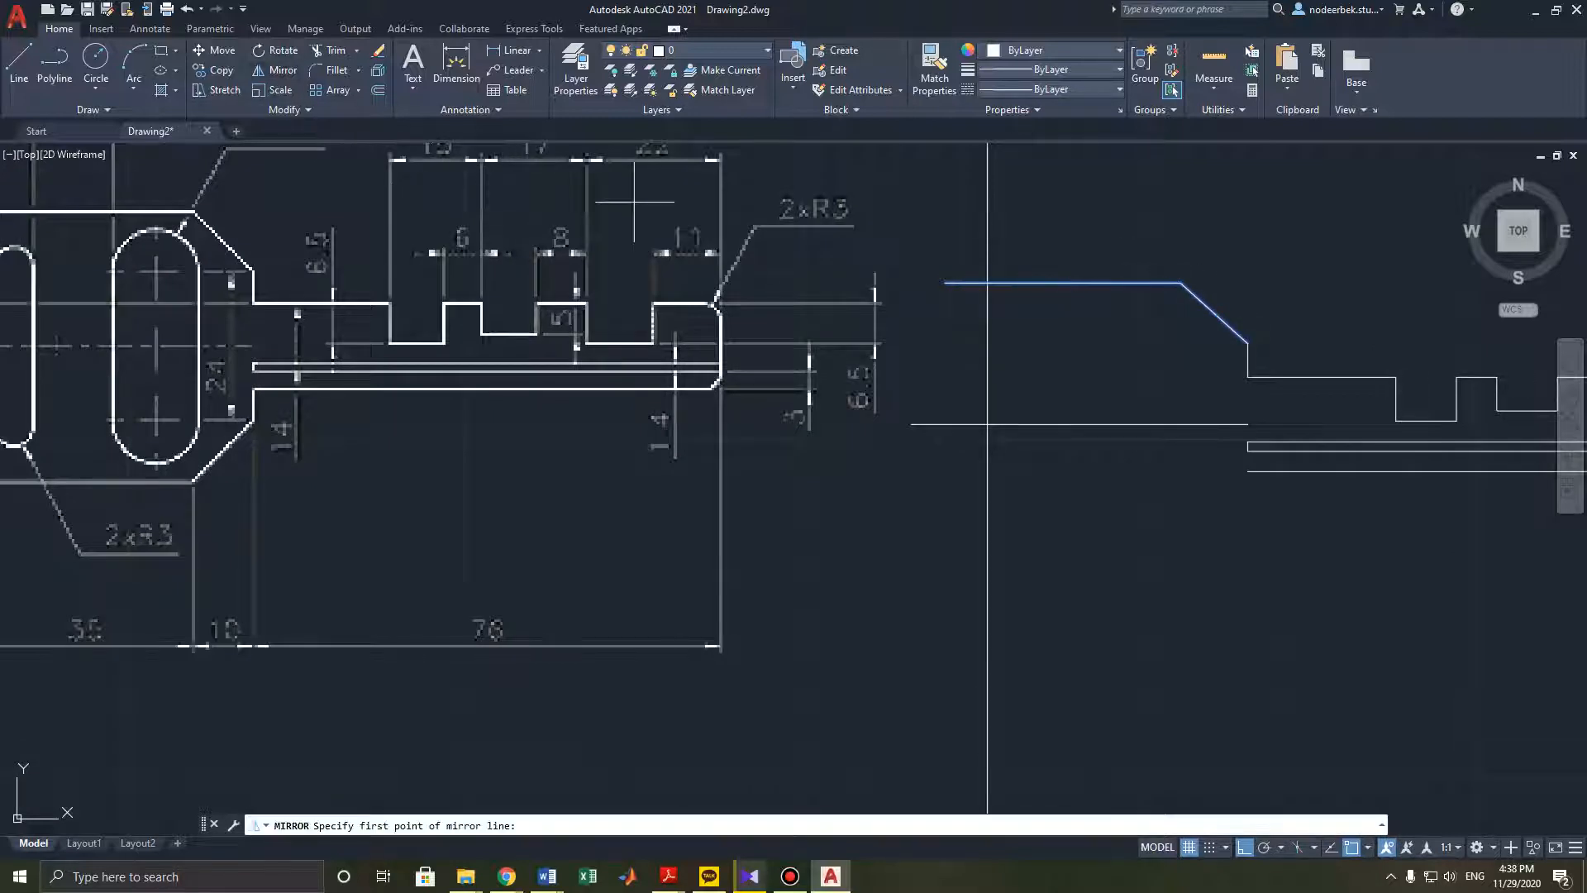
pyautogui.click(1245, 426)
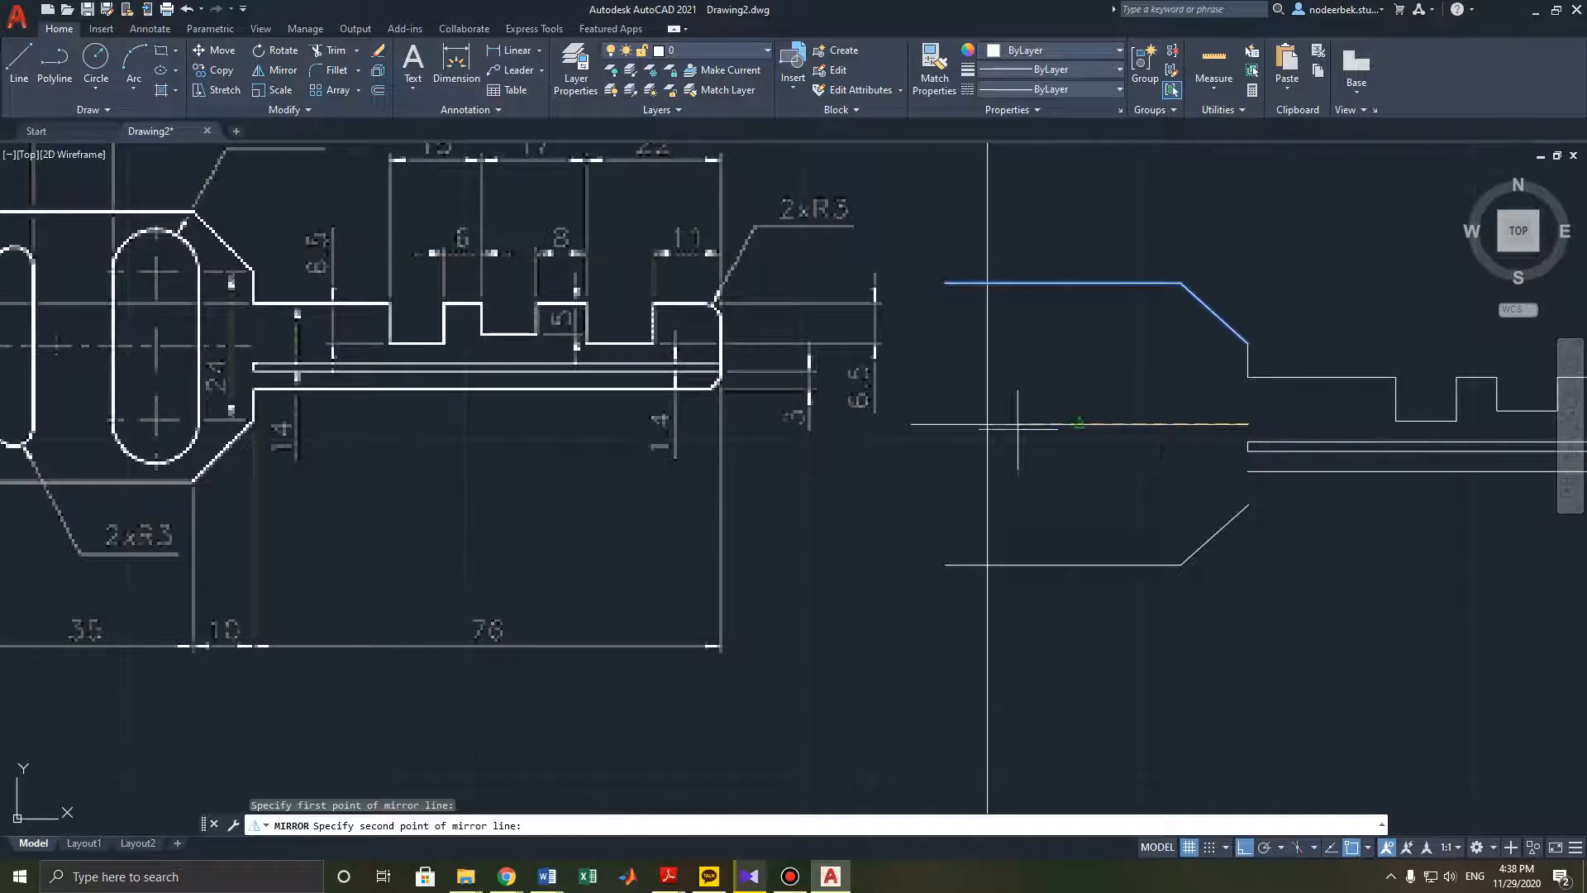
pyautogui.click(912, 423)
pyautogui.press('Escape')
pyautogui.press('Escape')
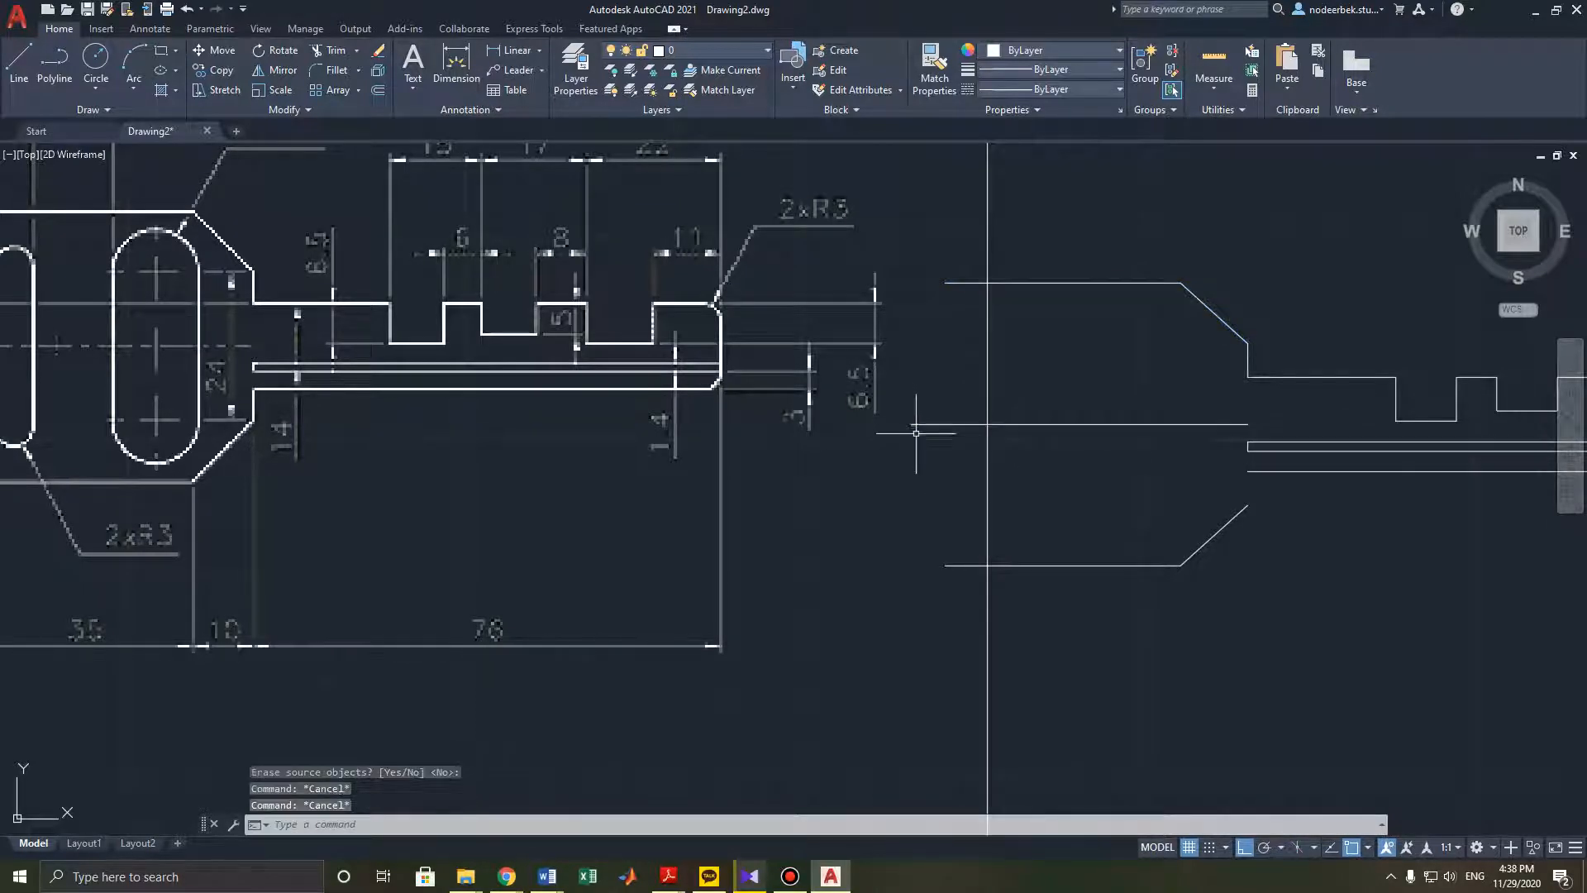
# - Try to mirror the short vertical shoulder edge about the key's centre line
pyautogui.moveTo(916, 432); pyautogui.dragTo(941, 398, button='middle')
pyautogui.moveTo(1086, 407); pyautogui.dragTo(950, 378, button='middle')
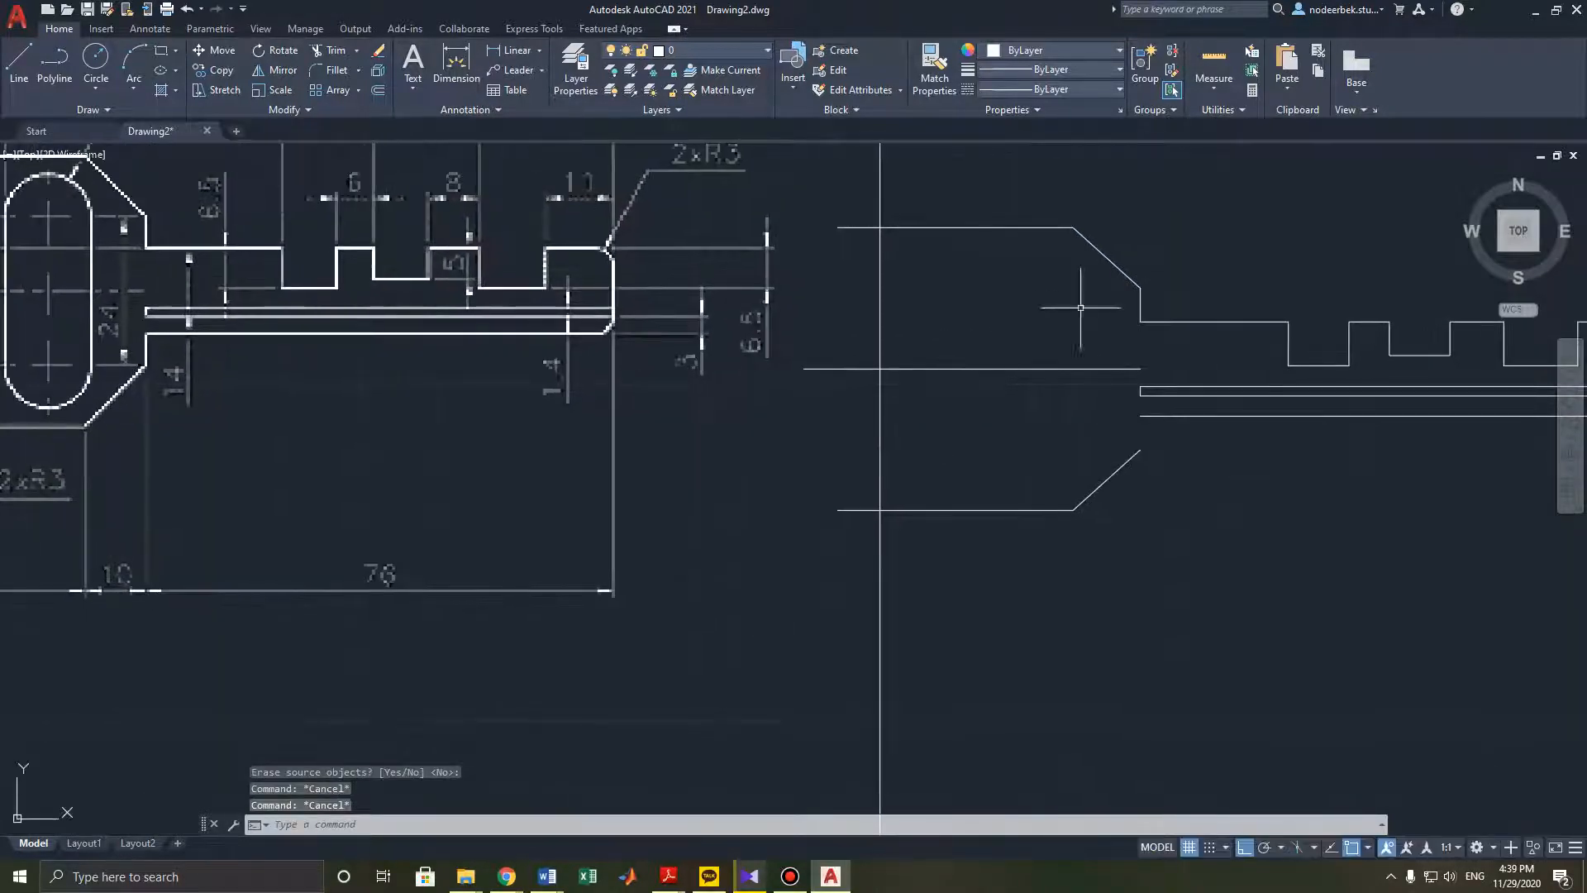
pyautogui.click(1150, 311)
pyautogui.click(1059, 300)
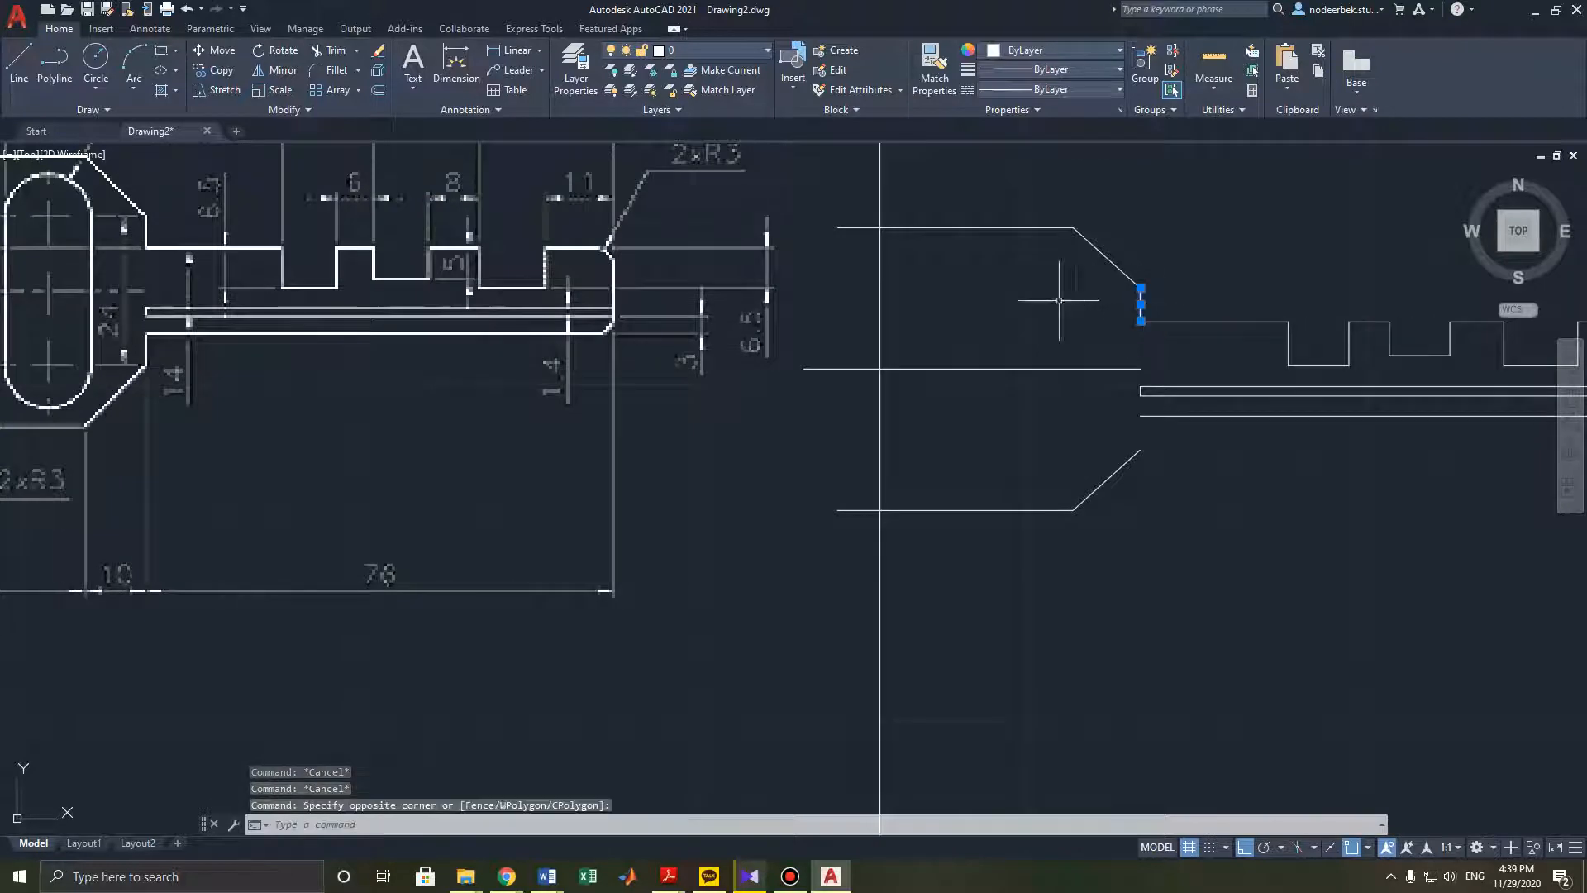
pyautogui.click(279, 70)
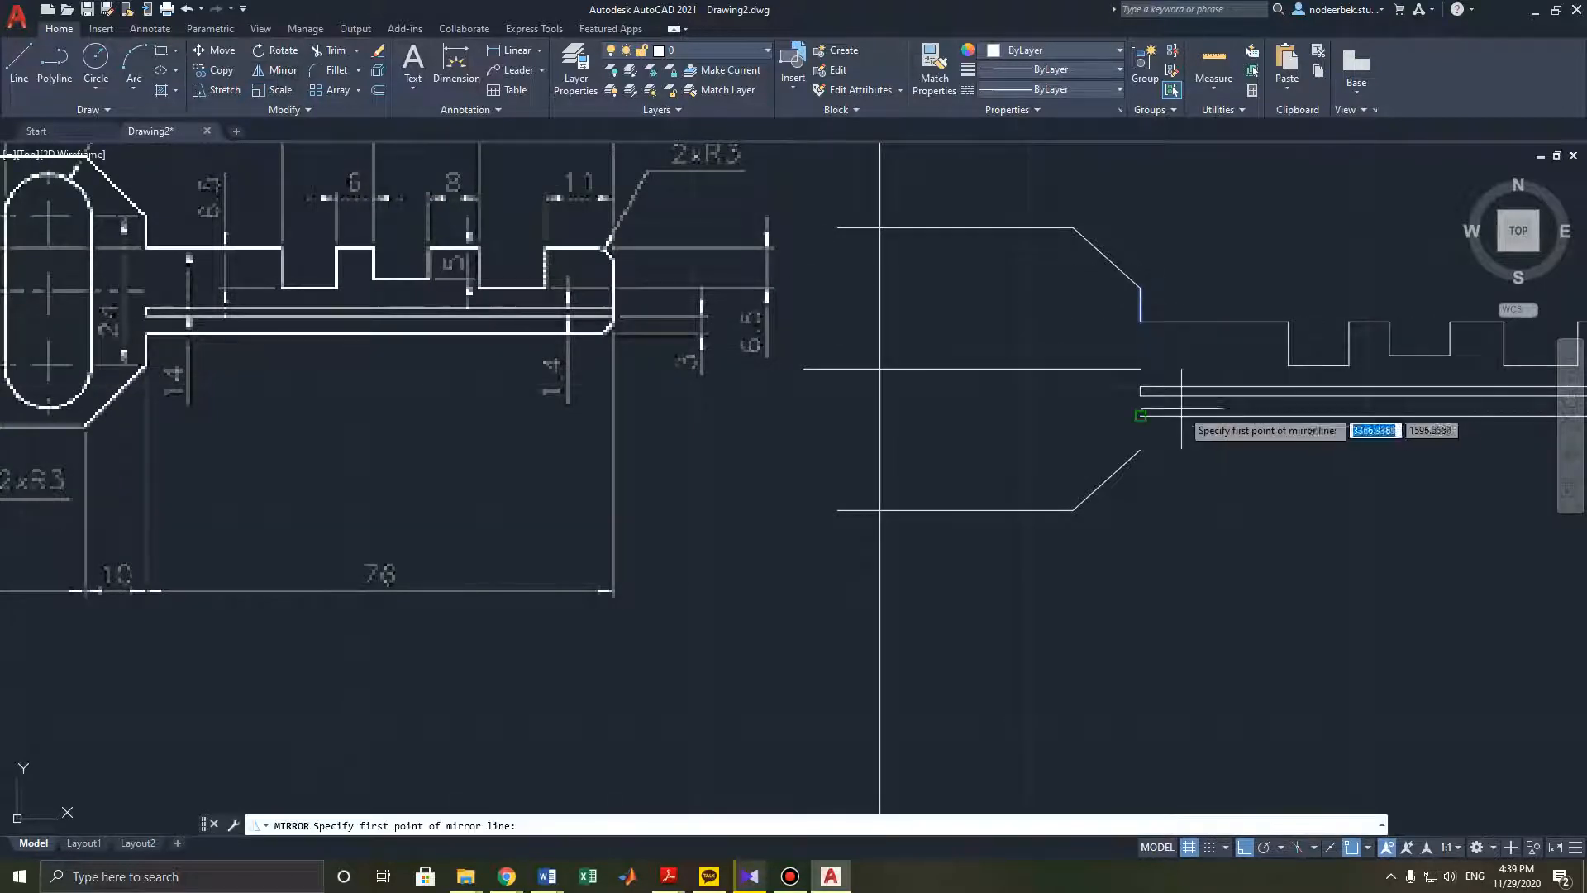
pyautogui.click(1141, 368)
pyautogui.click(803, 368)
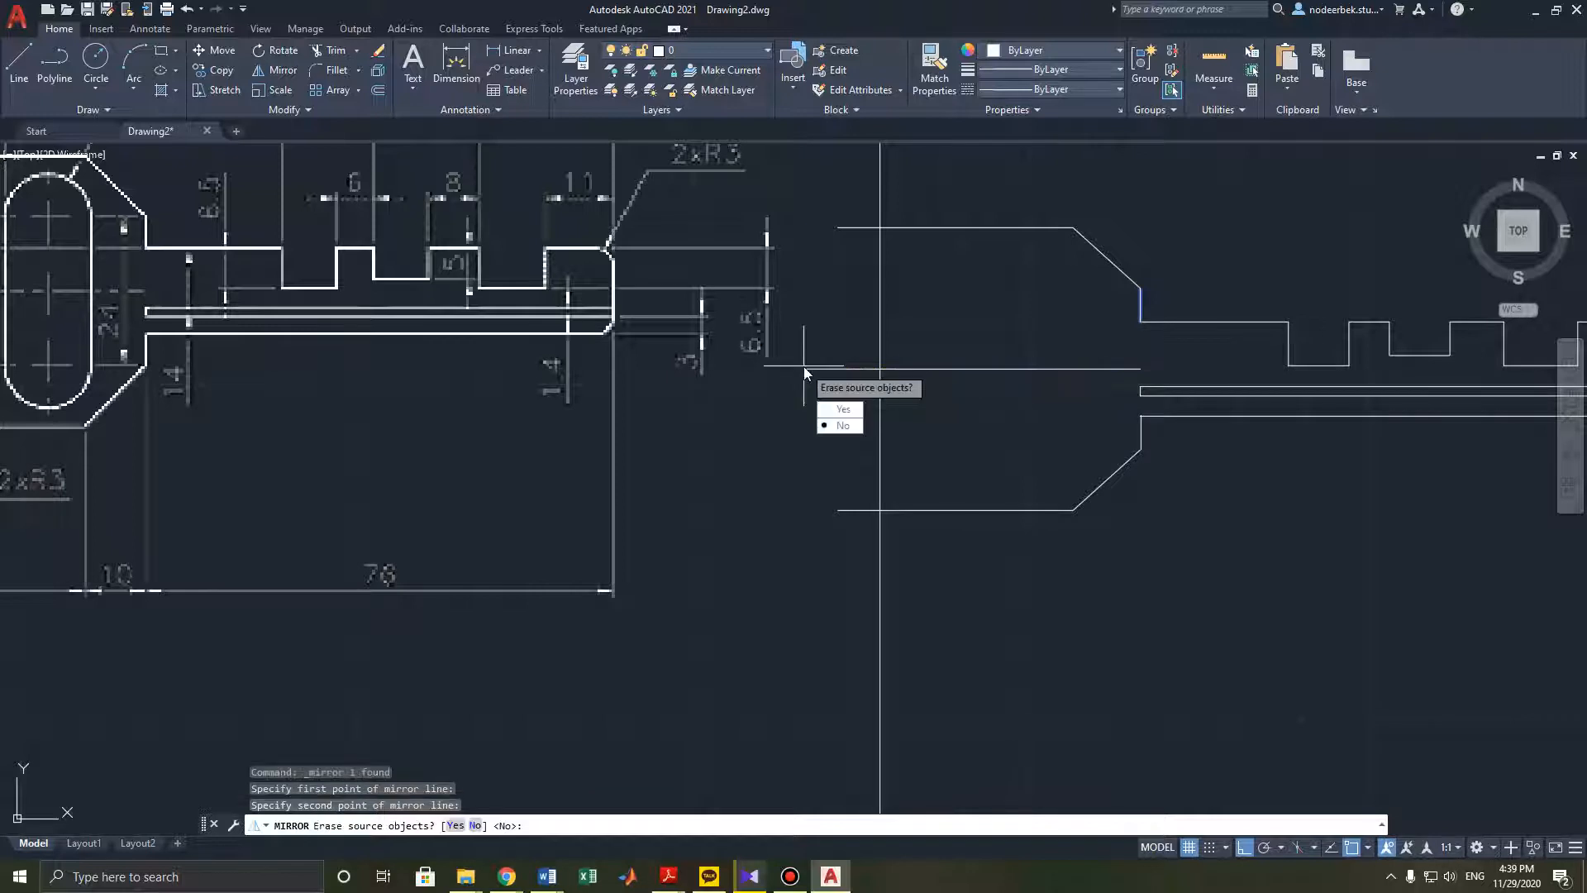
pyautogui.press('Escape')
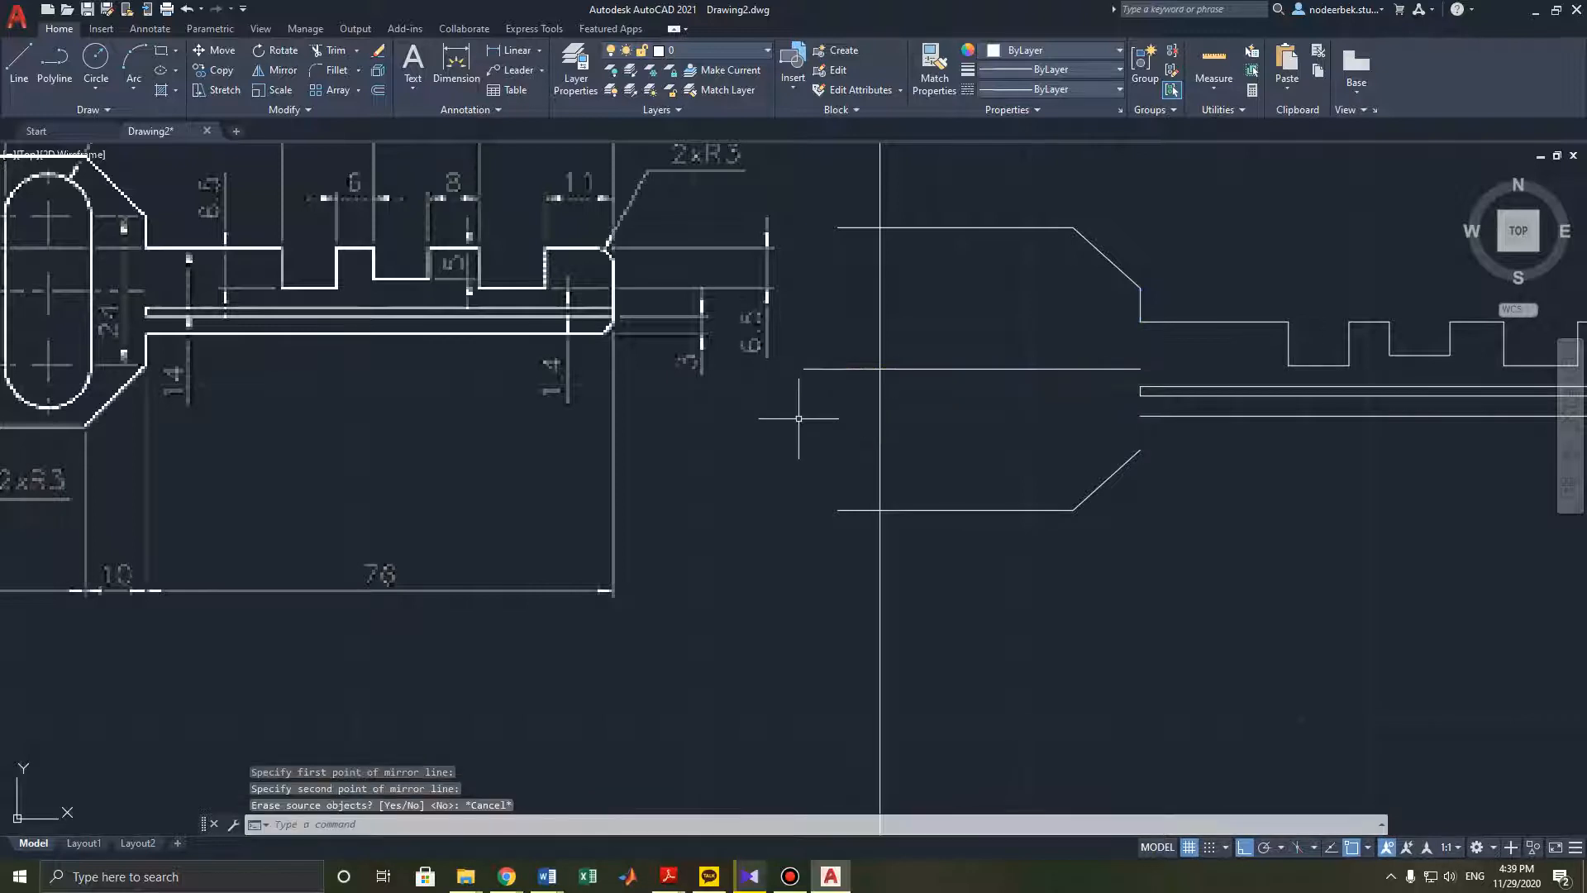
# - Mirror the short vertical shoulder edge about the key's centre line, keeping the original
pyautogui.click(1141, 306)
pyautogui.click(272, 71)
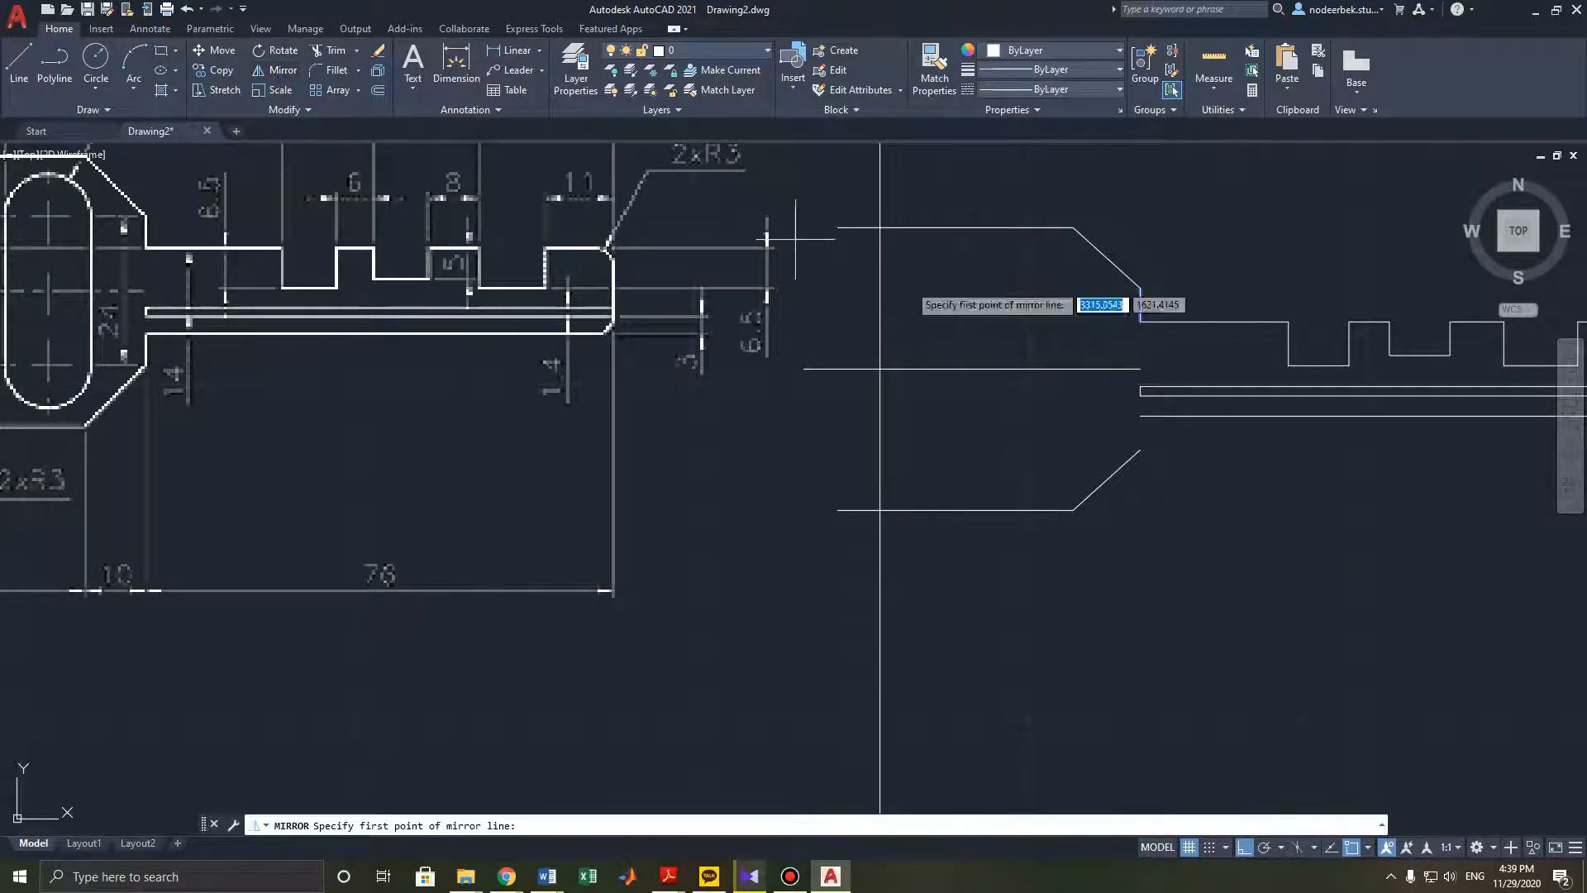
pyautogui.click(1141, 368)
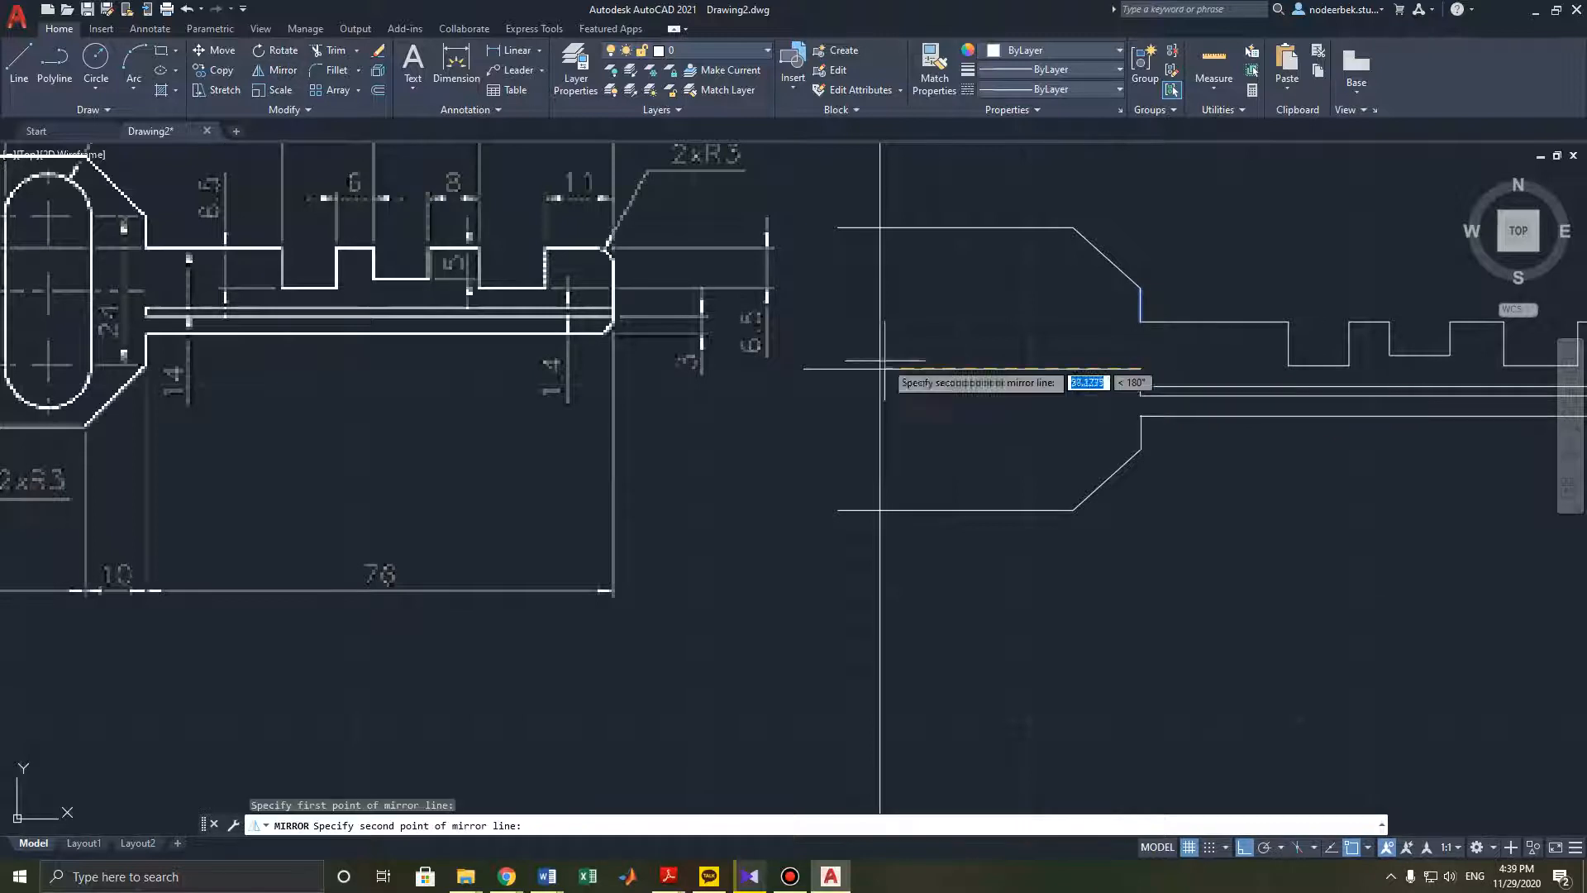
pyautogui.click(803, 368)
pyautogui.press('Return')
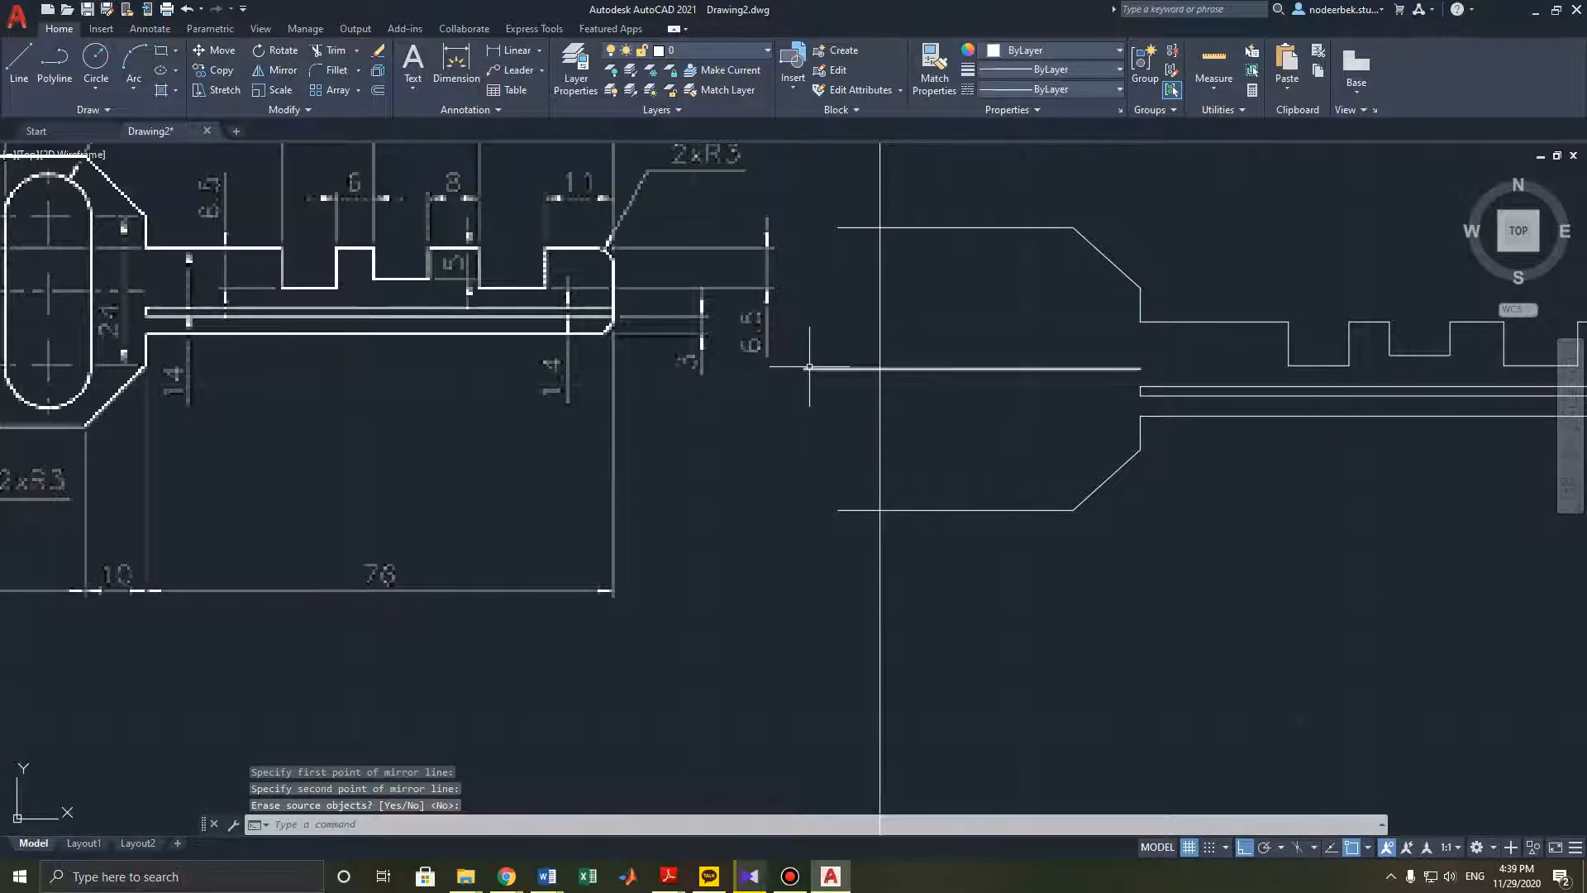
pyautogui.press('Escape')
# - Draw a 25.6 mm radius arc joining the left ends of the key head's top and bottom lines
pyautogui.scroll(-4, 803, 371)
pyautogui.scroll(2, 997, 352)
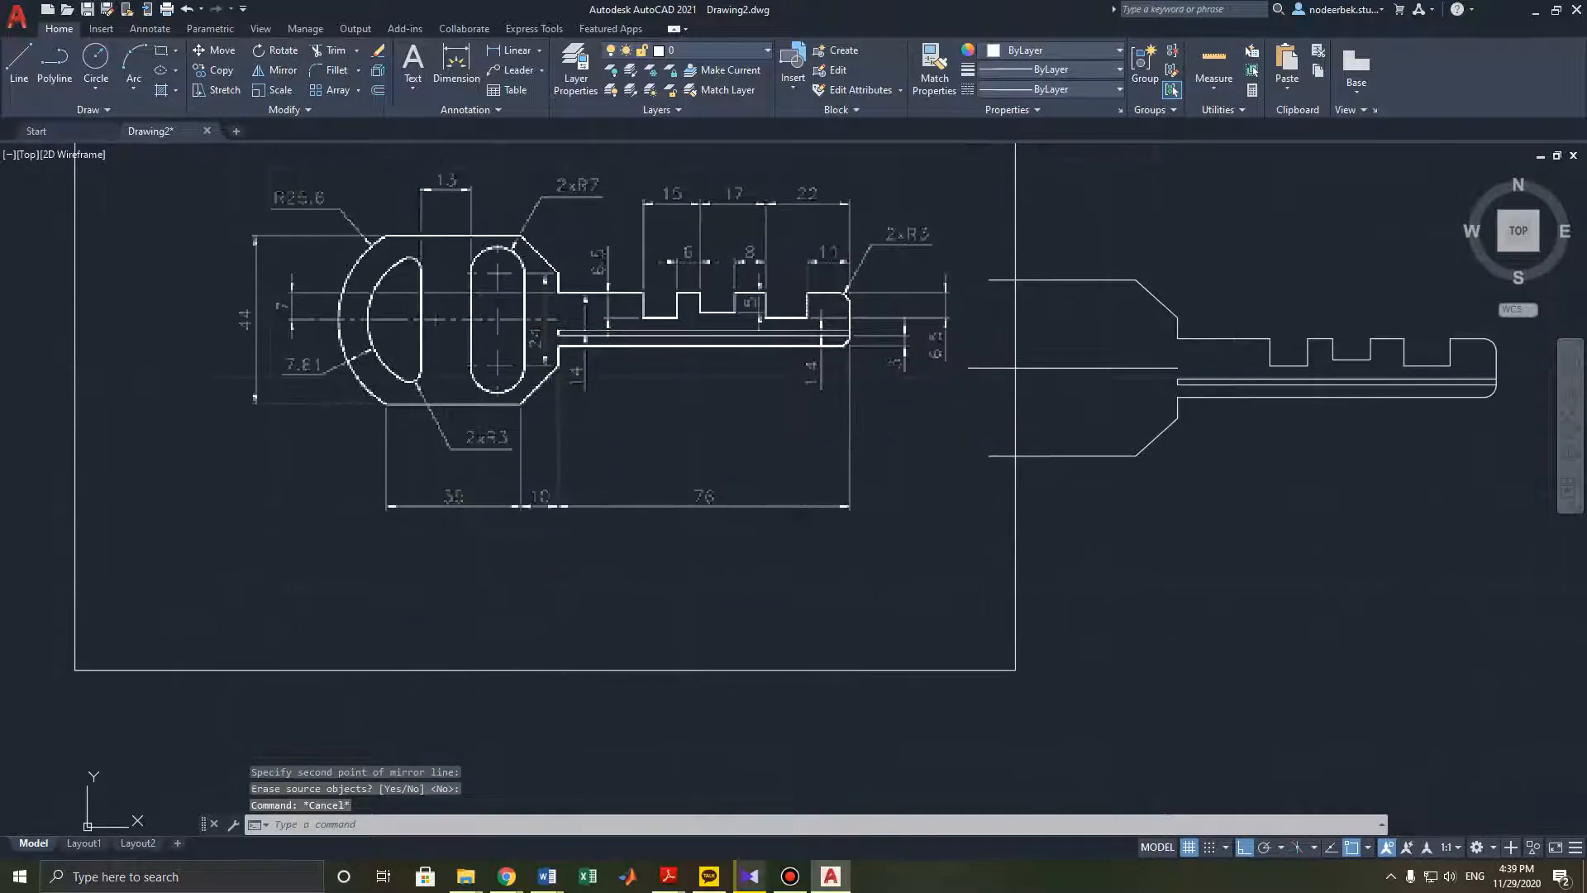
pyautogui.moveTo(984, 357); pyautogui.dragTo(1052, 364, button='middle')
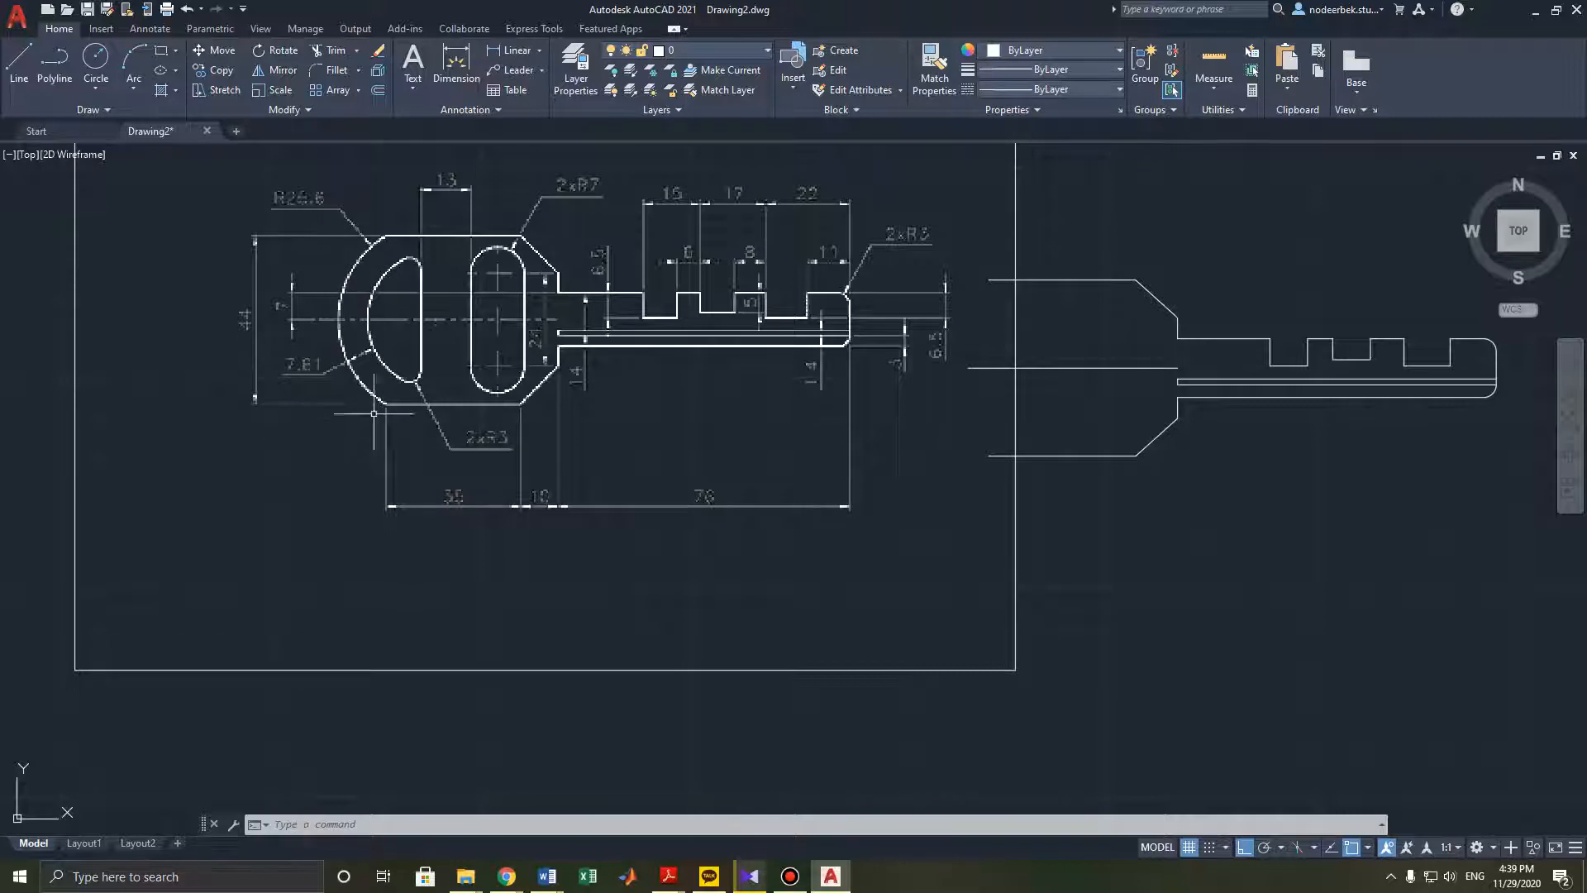
pyautogui.moveTo(375, 381); pyautogui.dragTo(462, 407, button='middle')
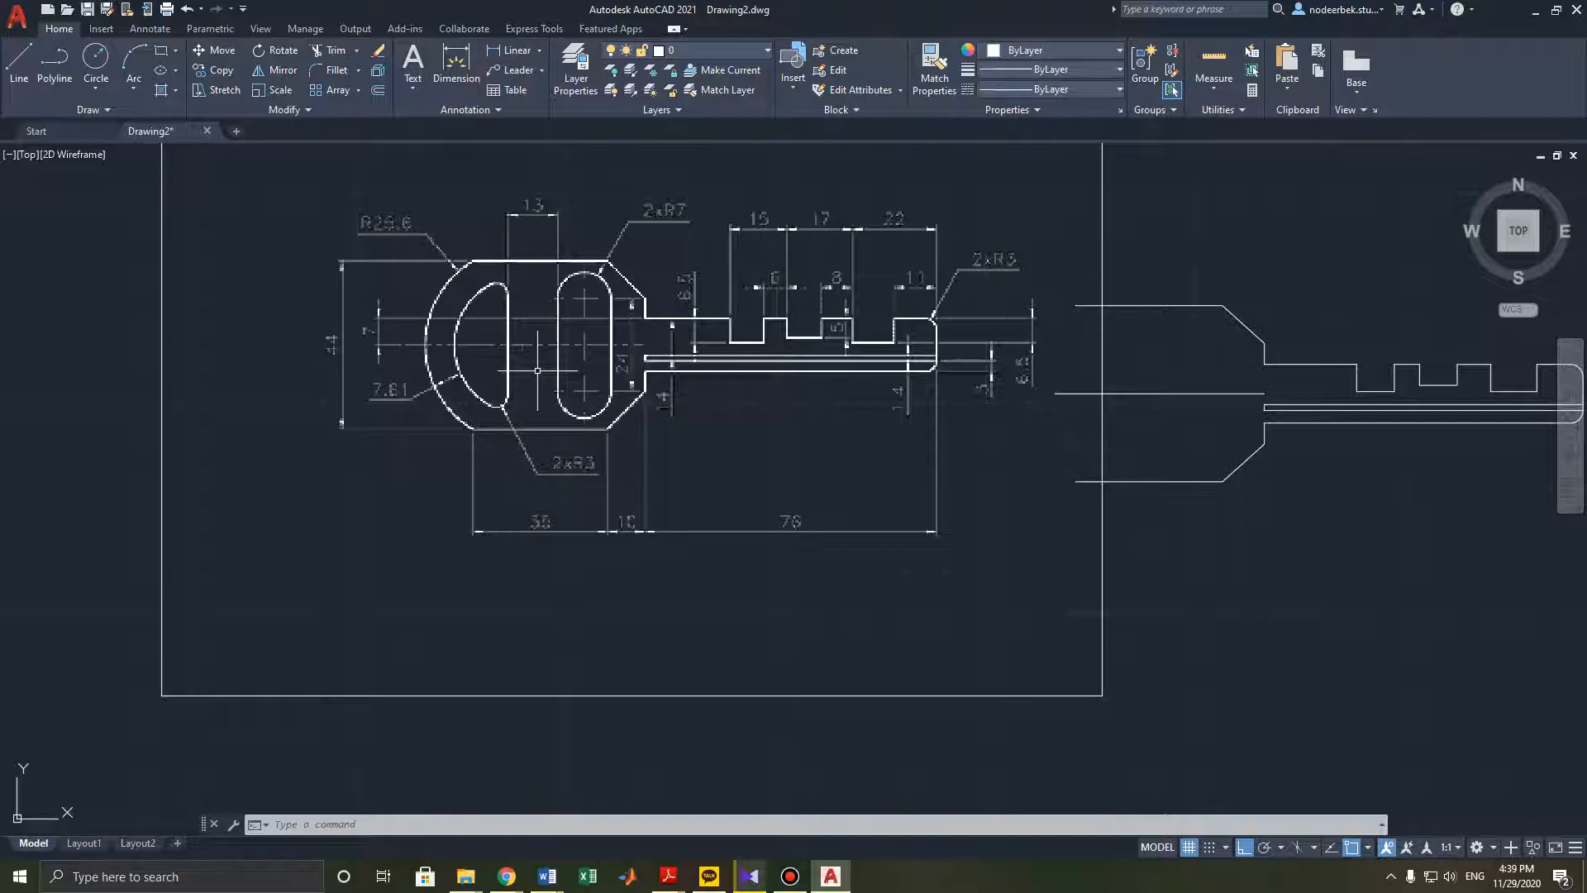
pyautogui.scroll(-3, 538, 371)
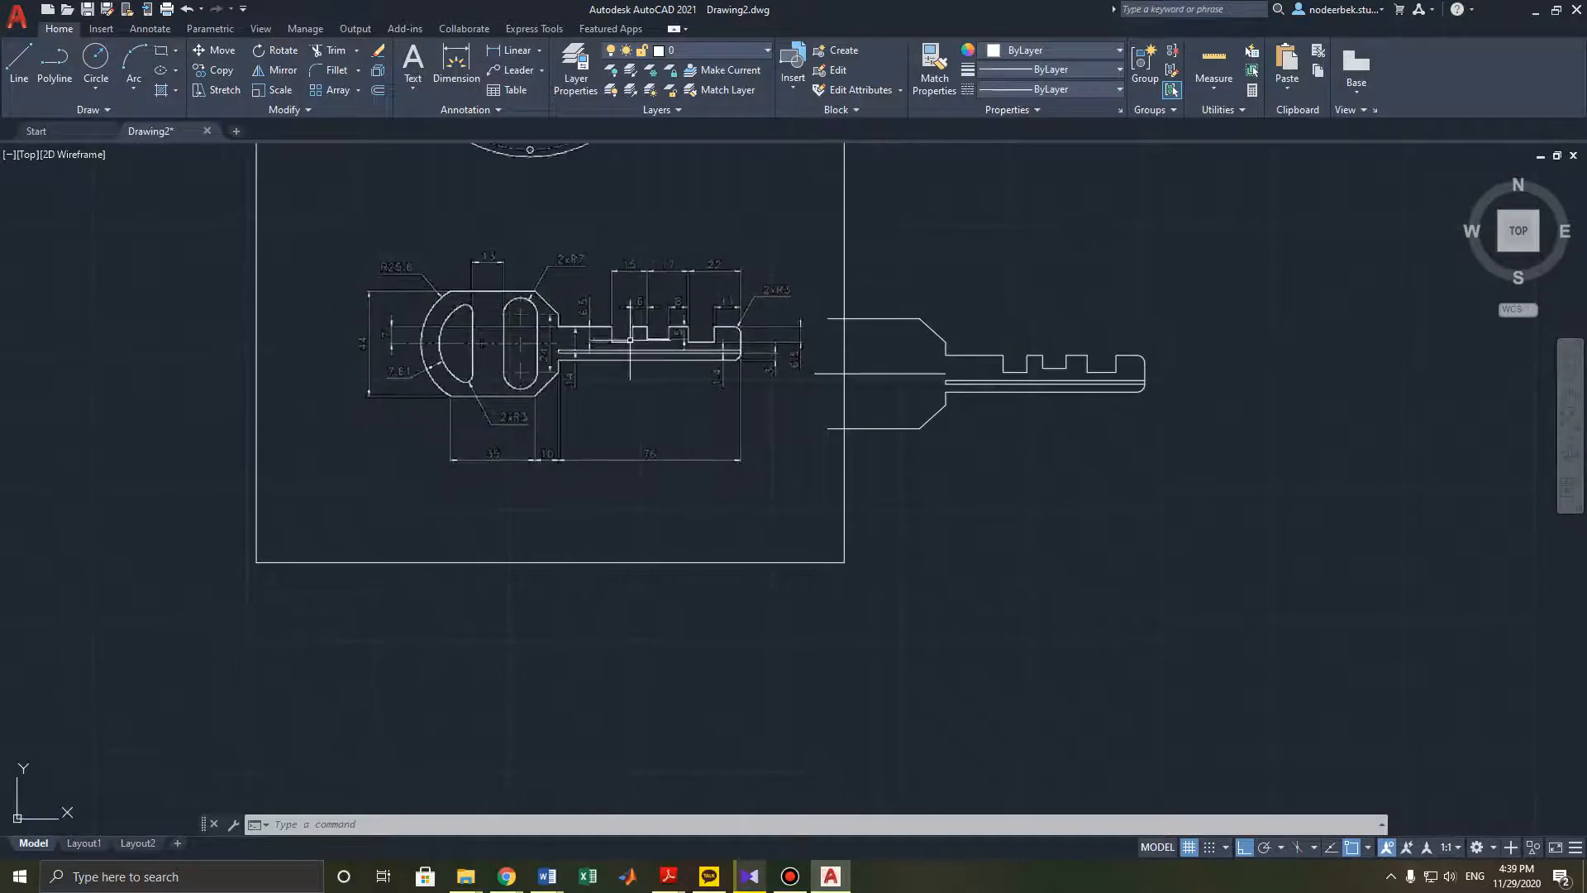
pyautogui.scroll(2, 630, 339)
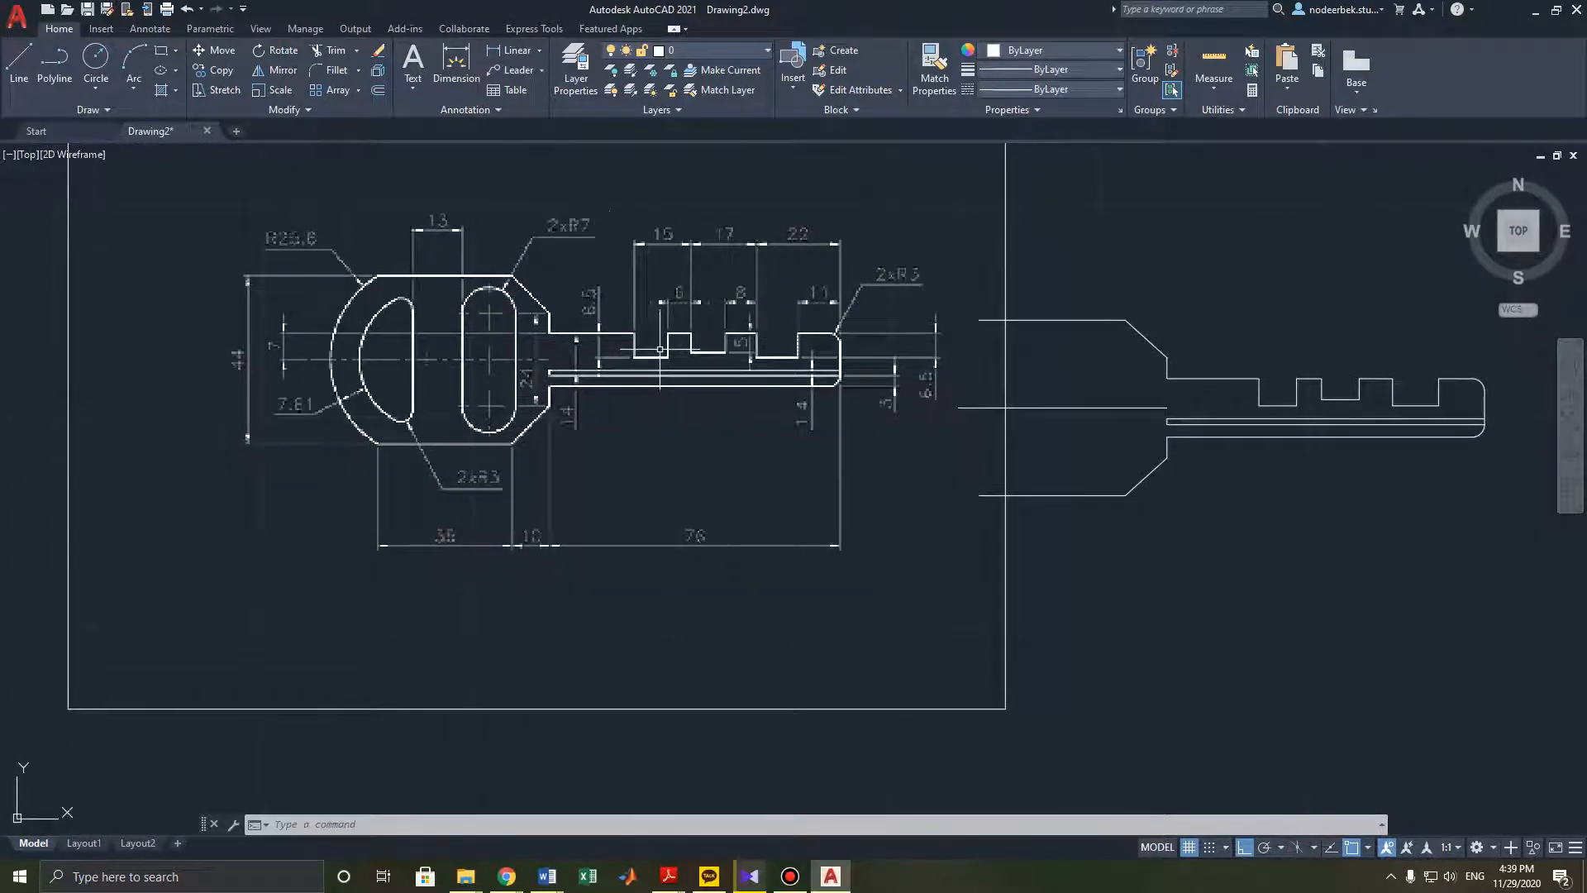
pyautogui.click(135, 89)
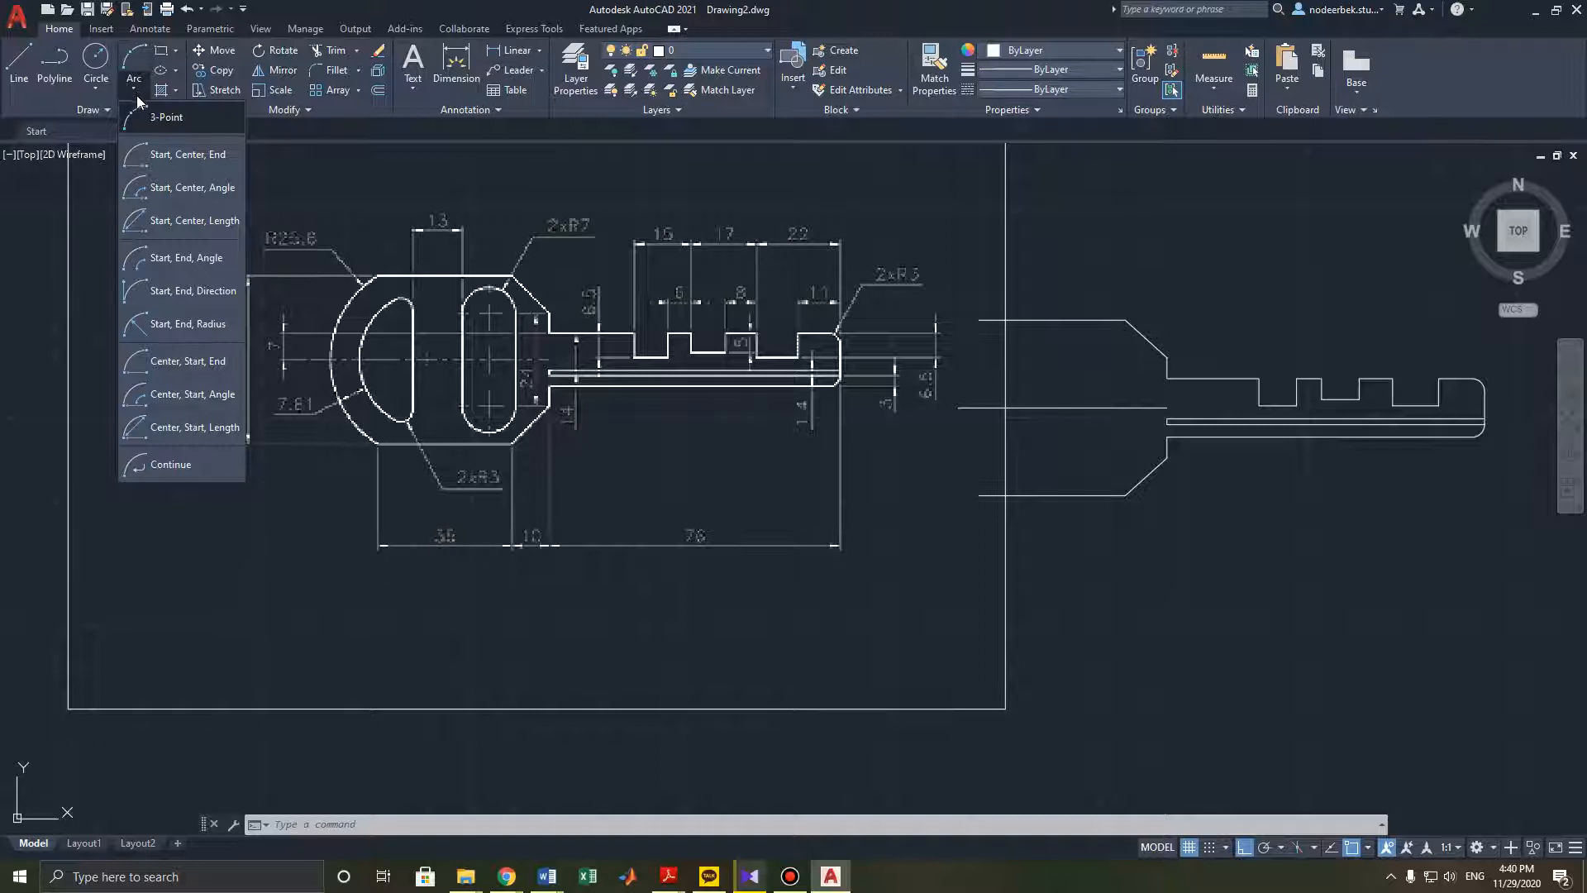
pyautogui.click(169, 326)
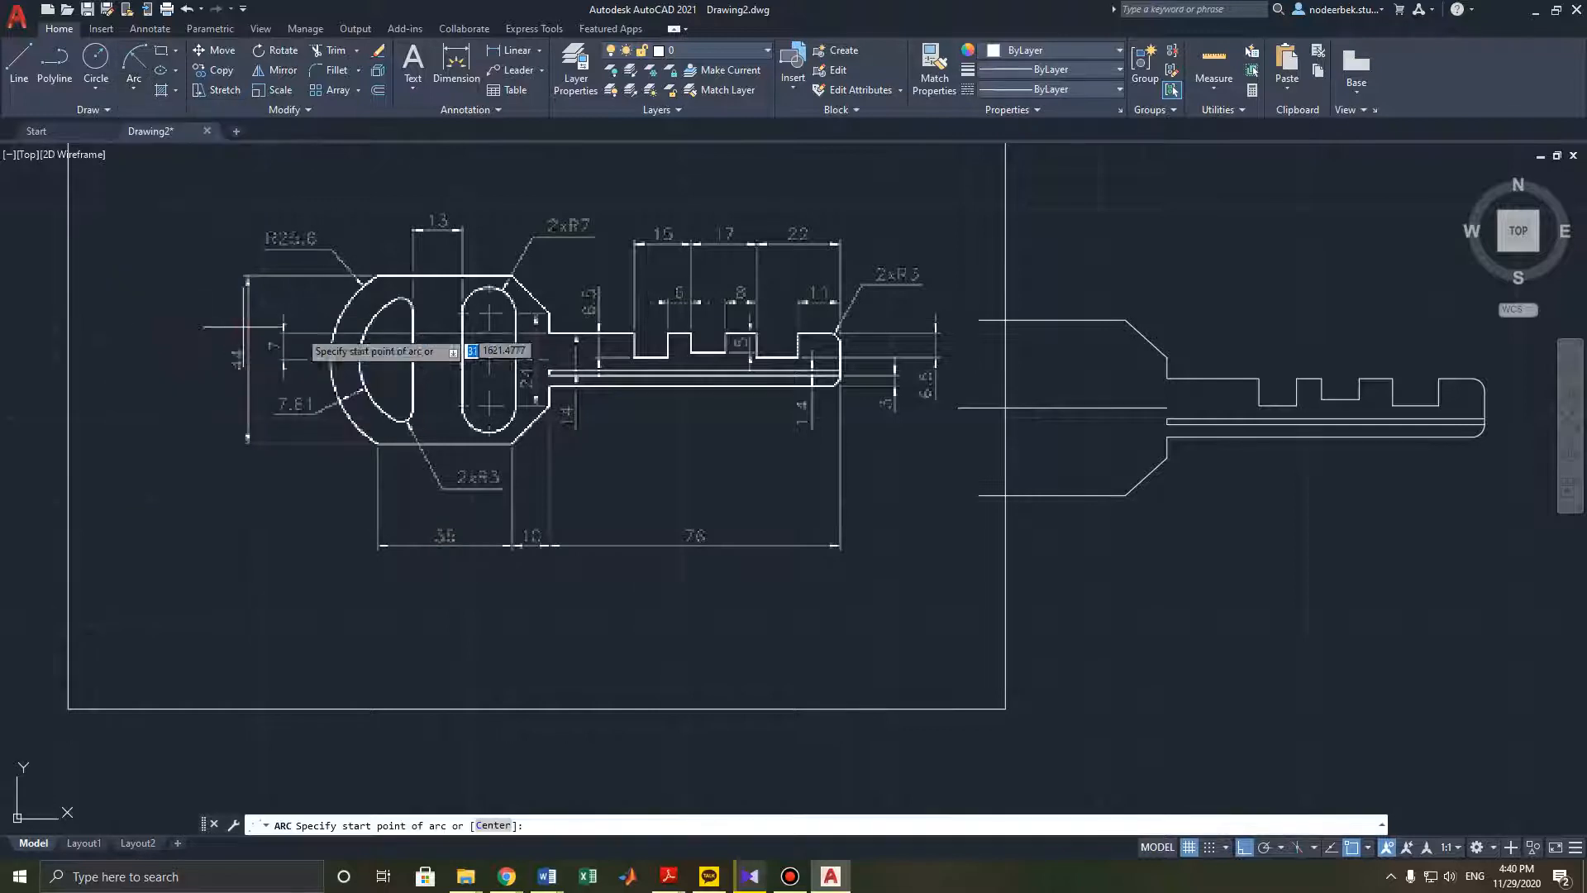
pyautogui.click(978, 320)
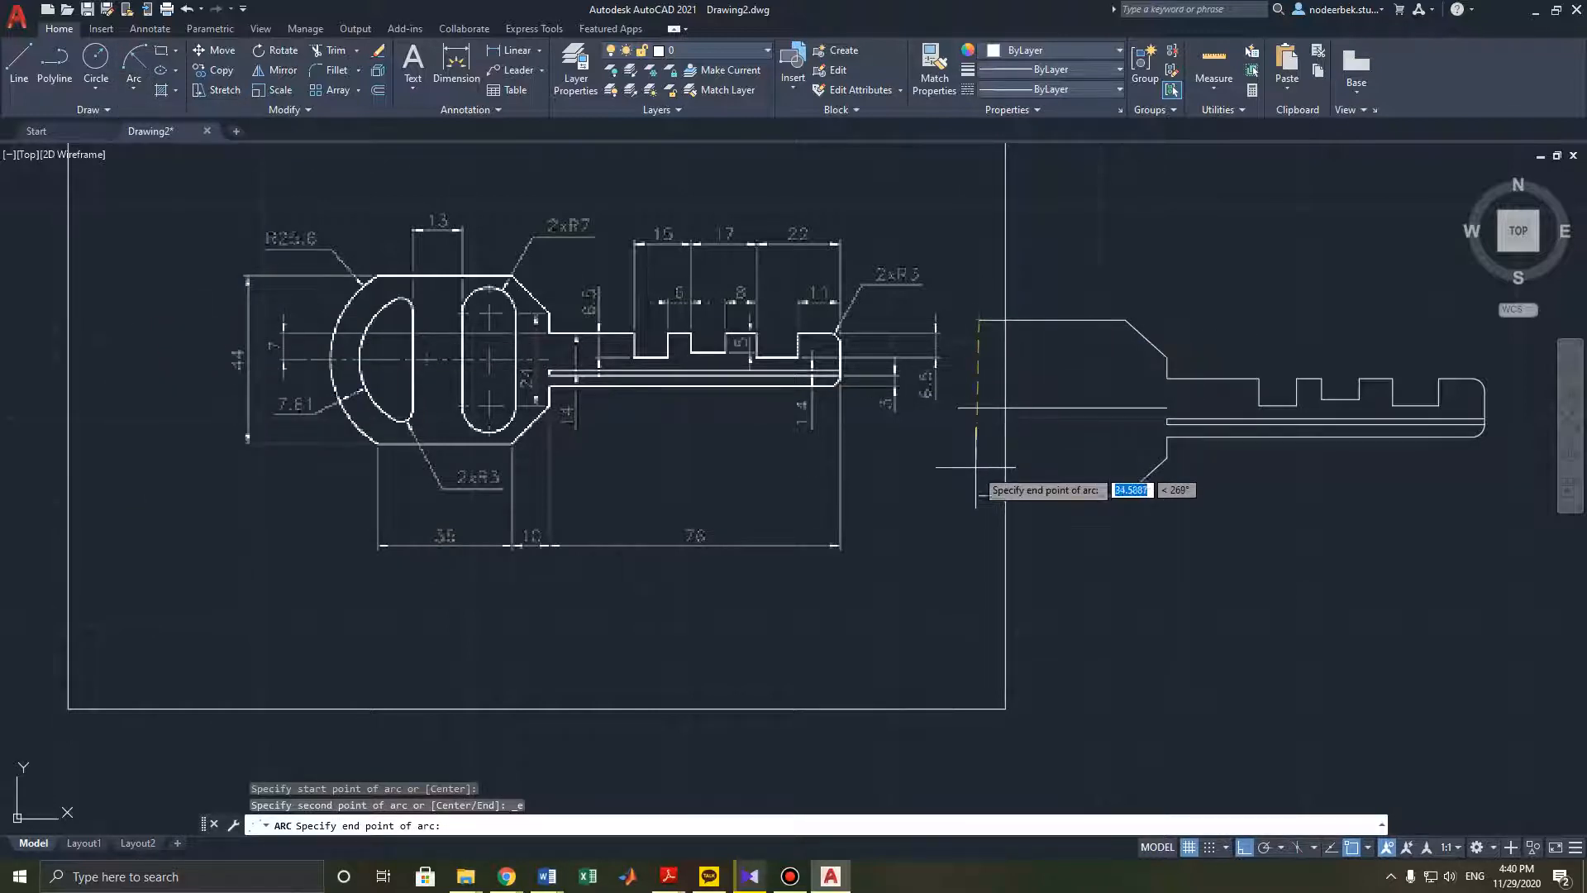
pyautogui.click(979, 495)
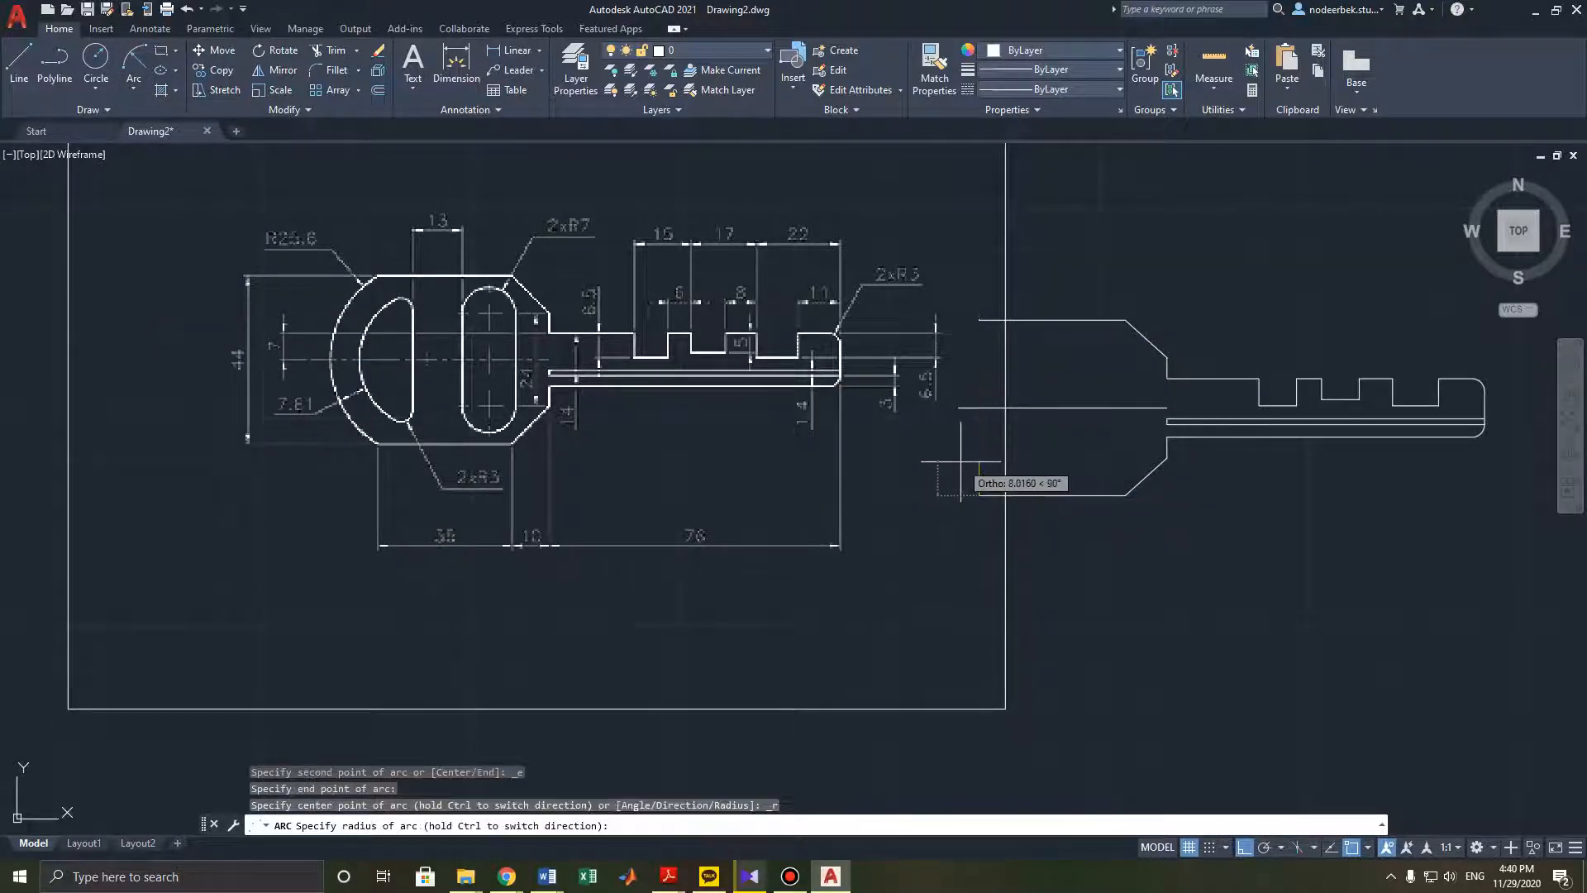
pyautogui.write('25.6')
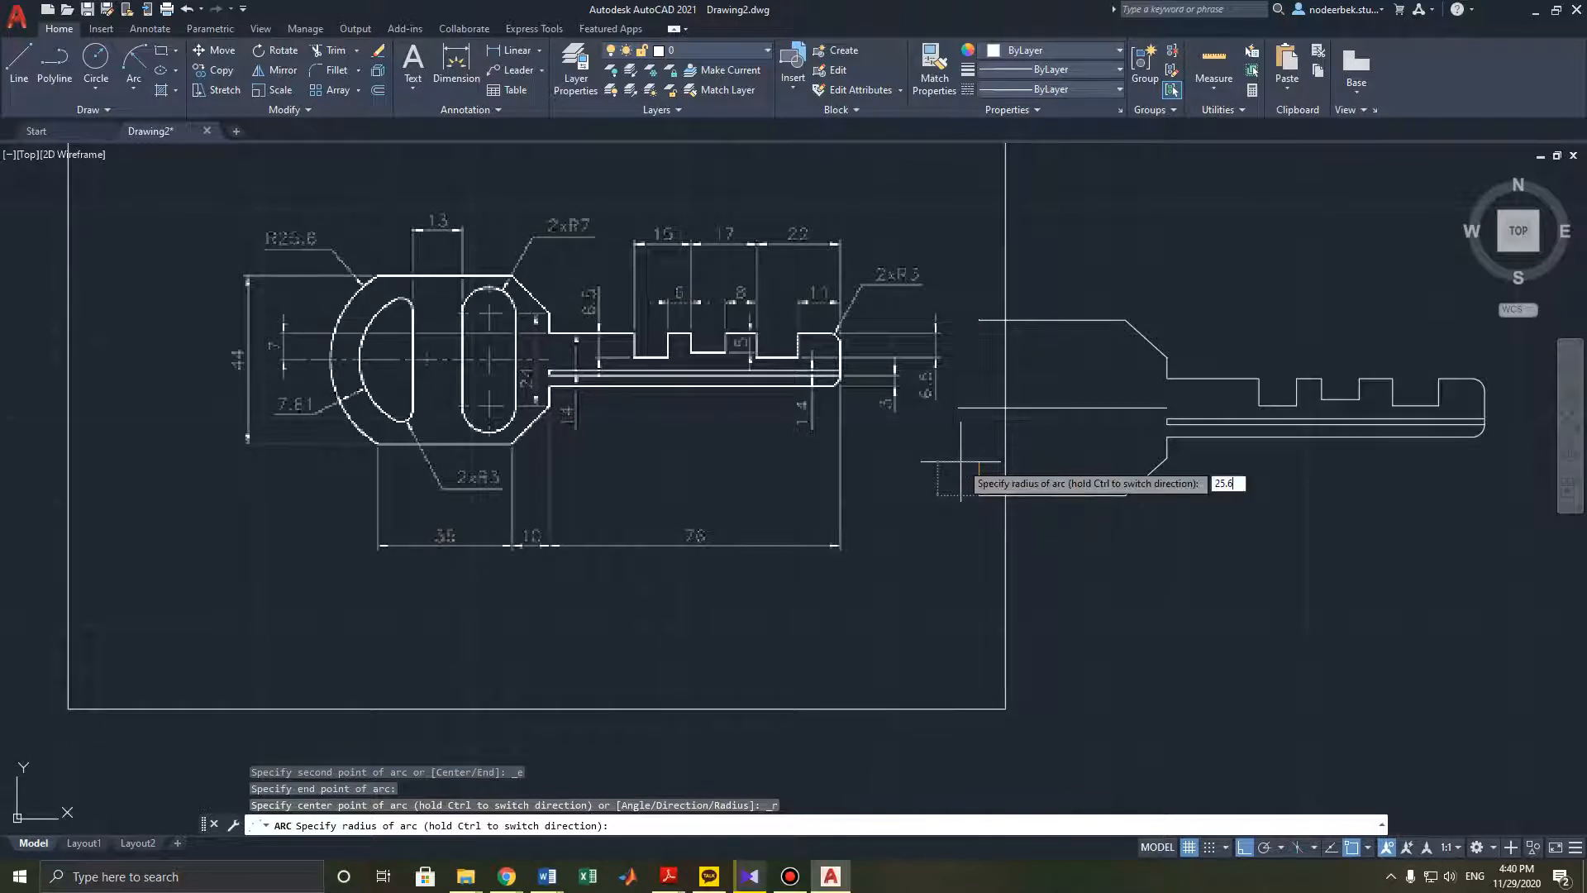
pyautogui.press('Return')
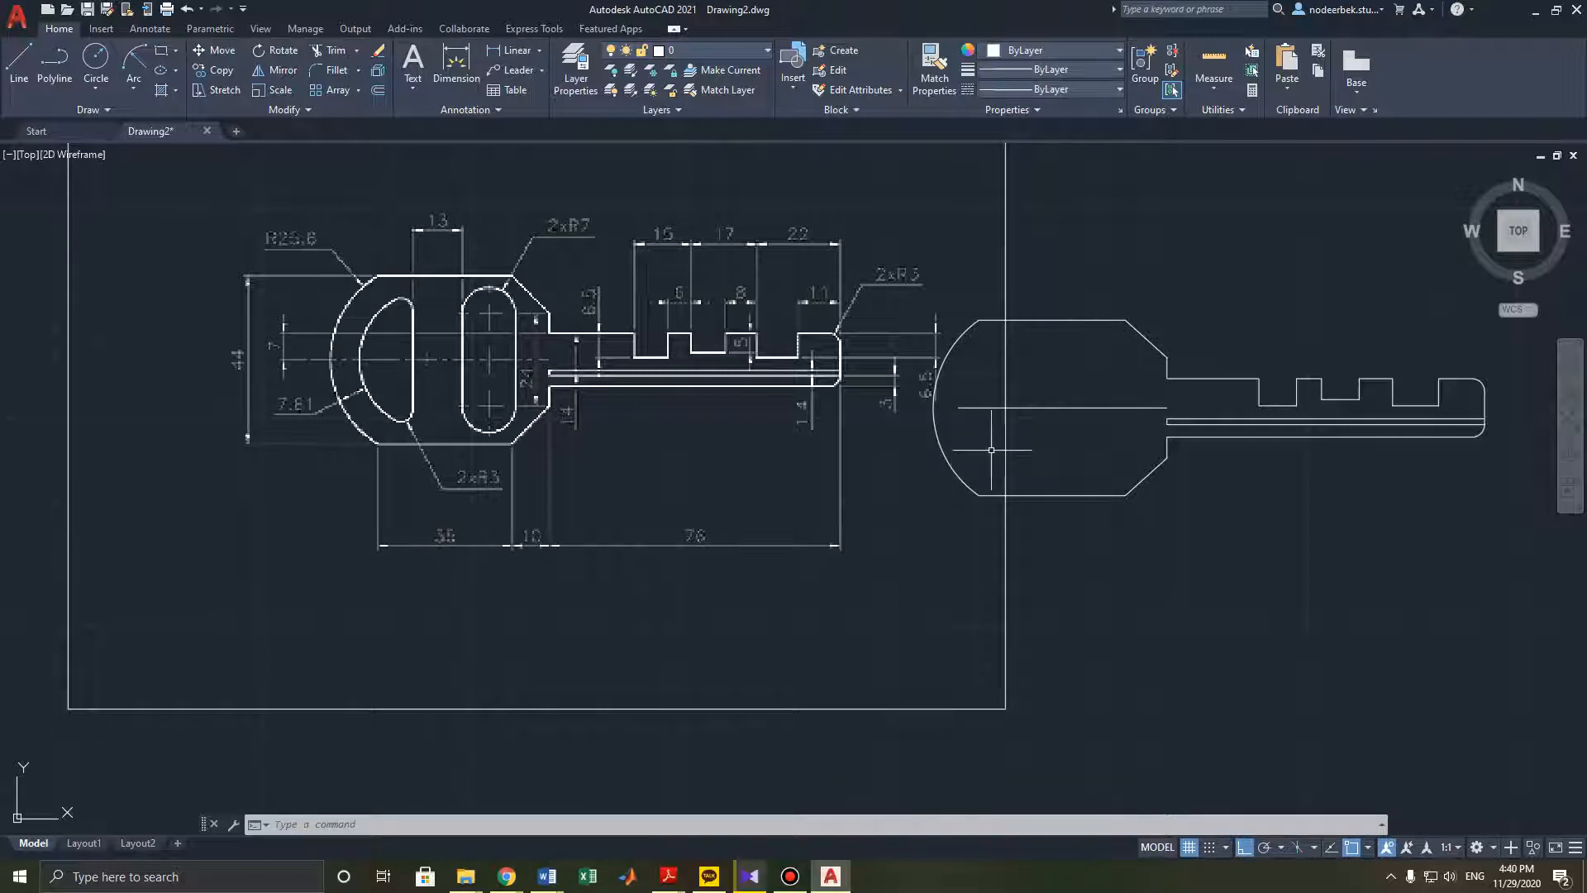
pyautogui.press('Escape')
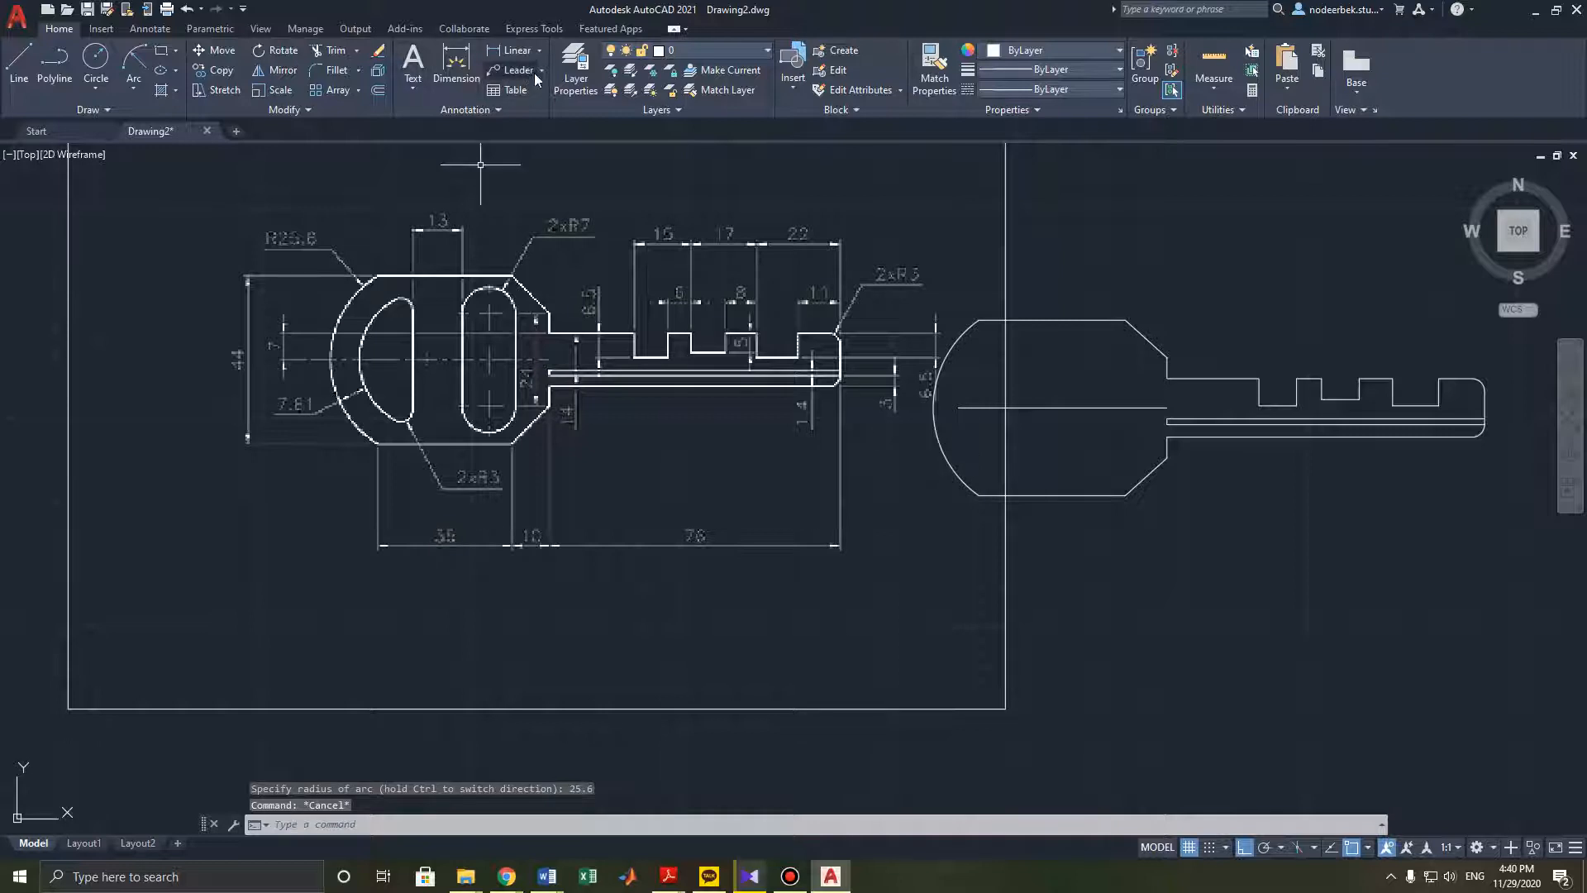
pyautogui.click(533, 72)
pyautogui.click(541, 72)
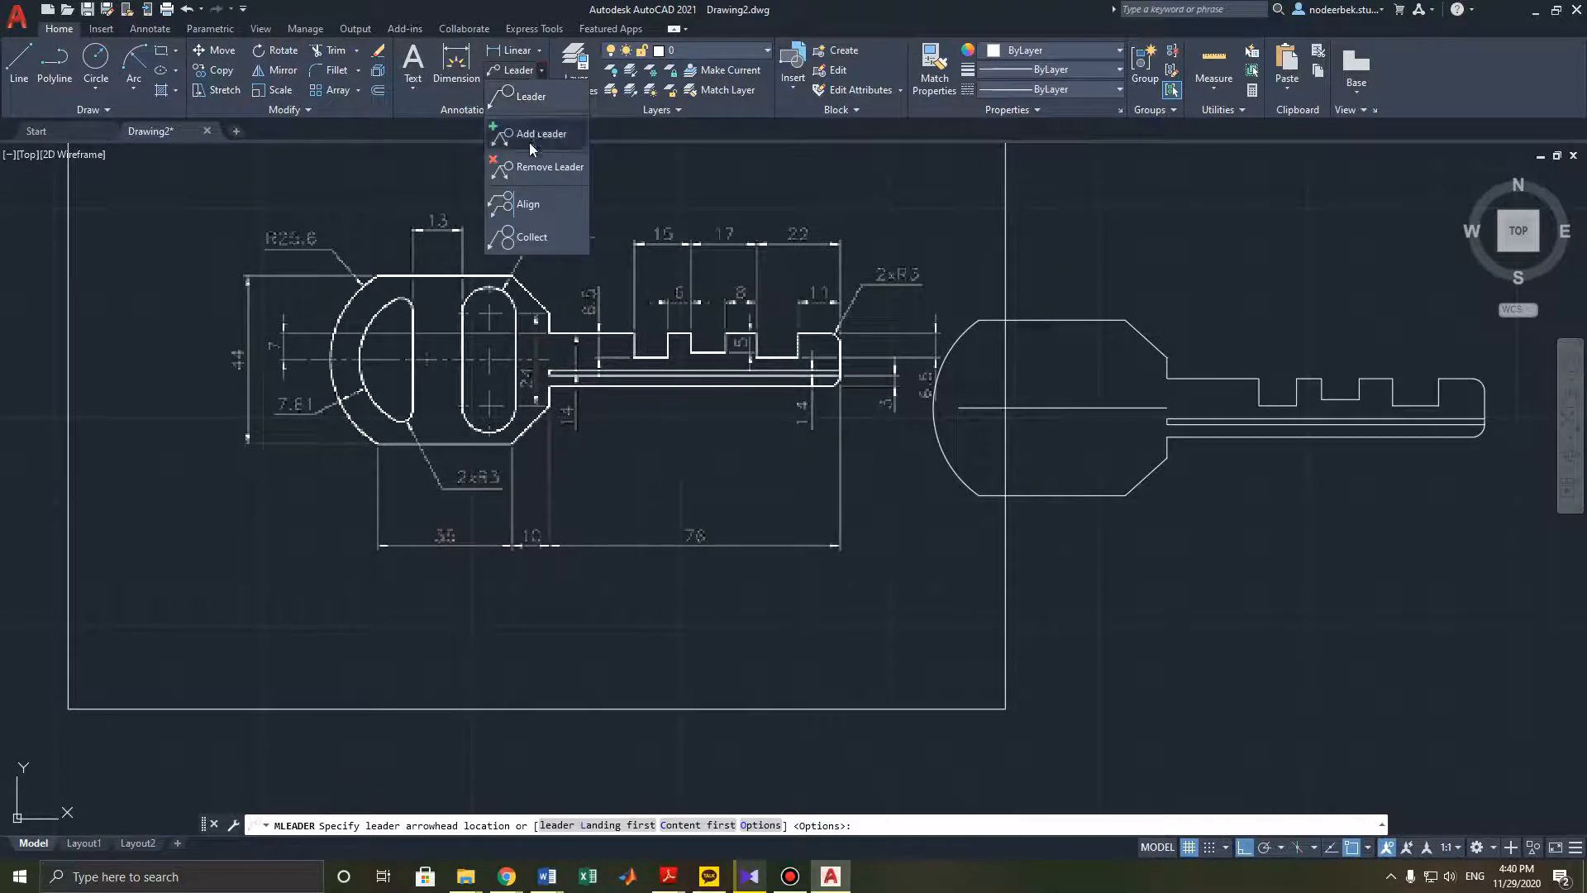
pyautogui.click(540, 51)
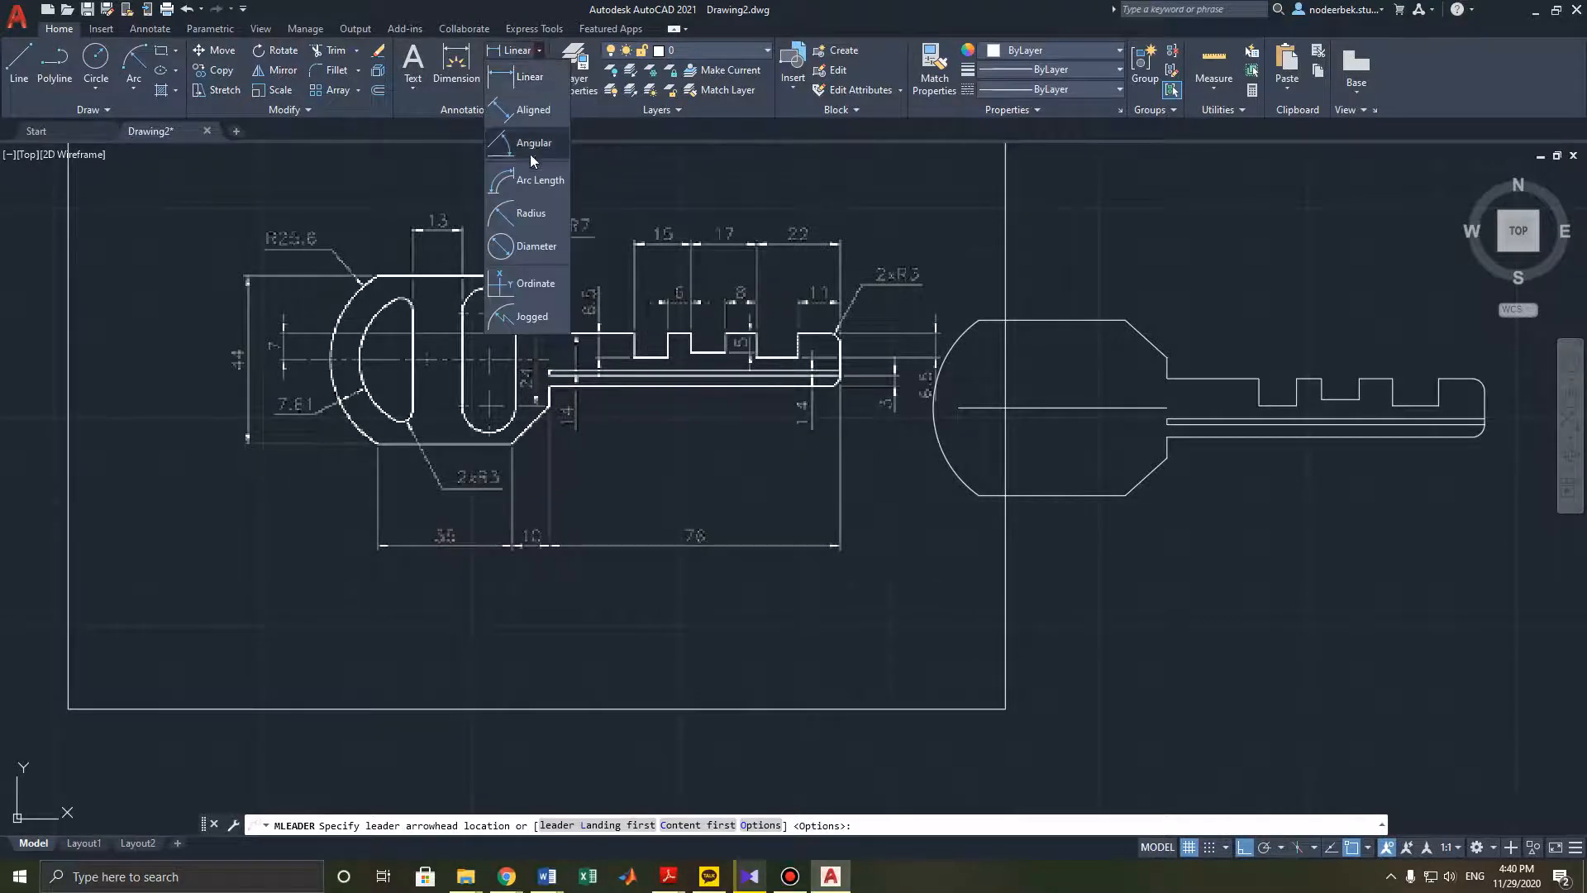
pyautogui.click(529, 218)
pyautogui.click(968, 332)
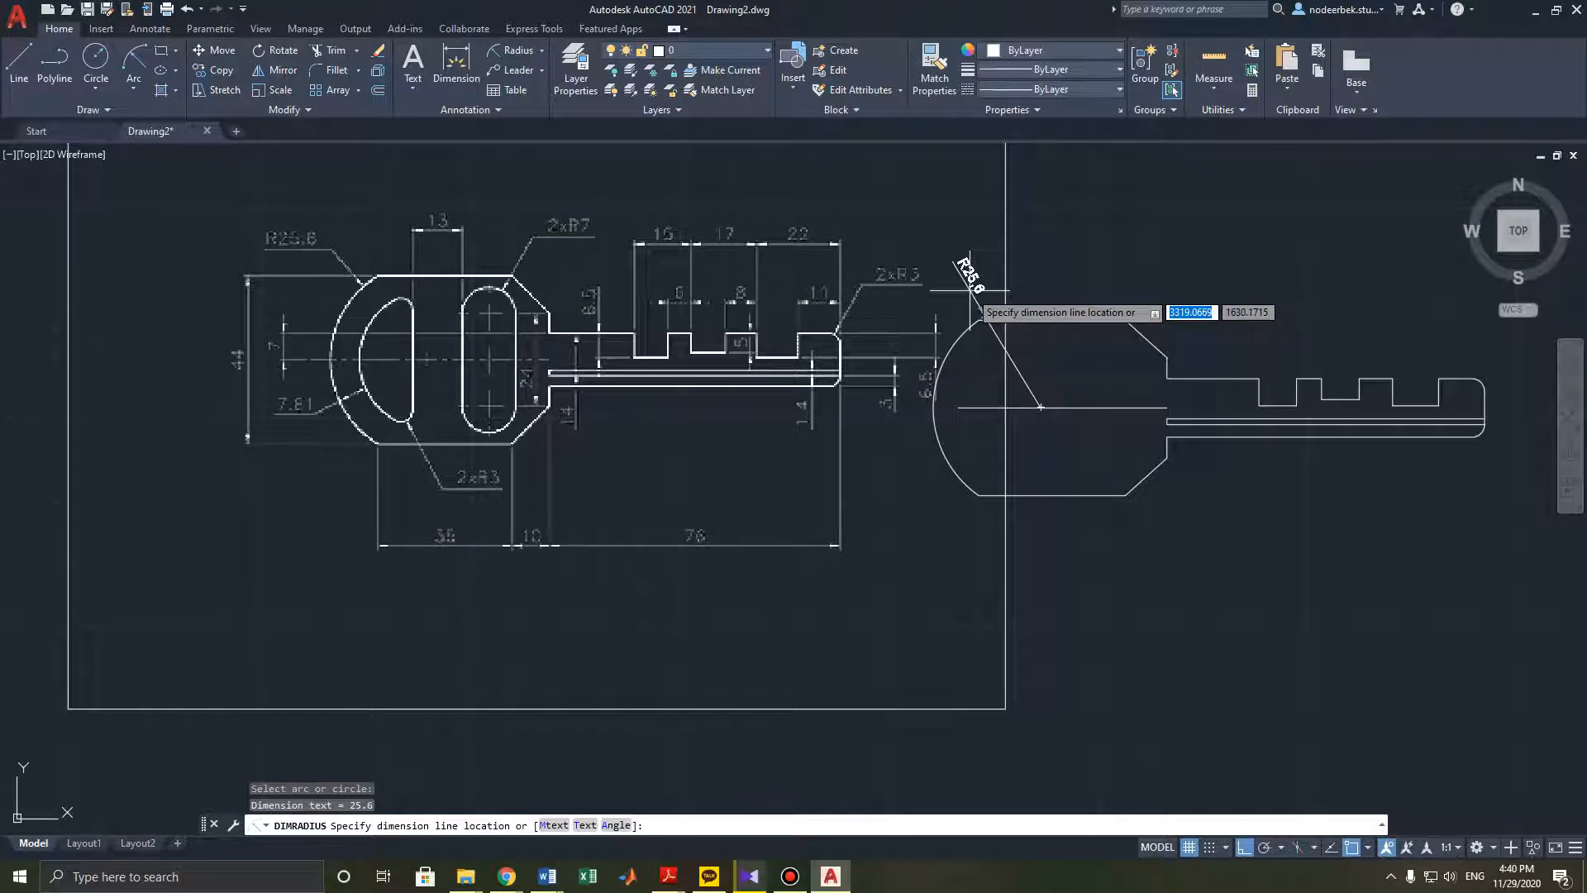
pyautogui.press('Escape')
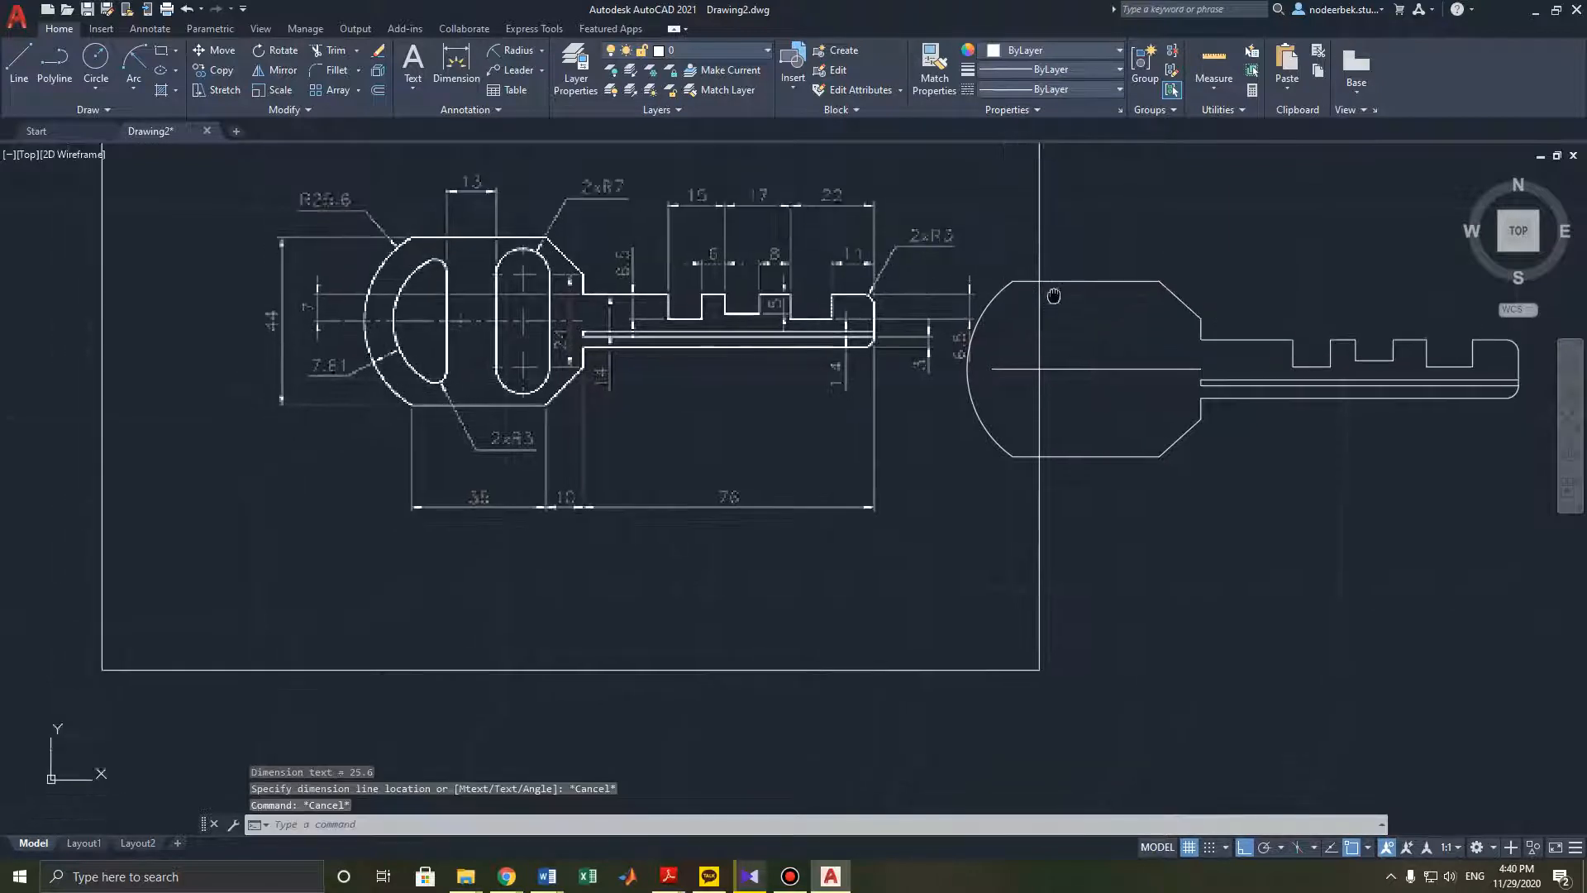
pyautogui.moveTo(1007, 336); pyautogui.dragTo(1042, 298, button='middle')
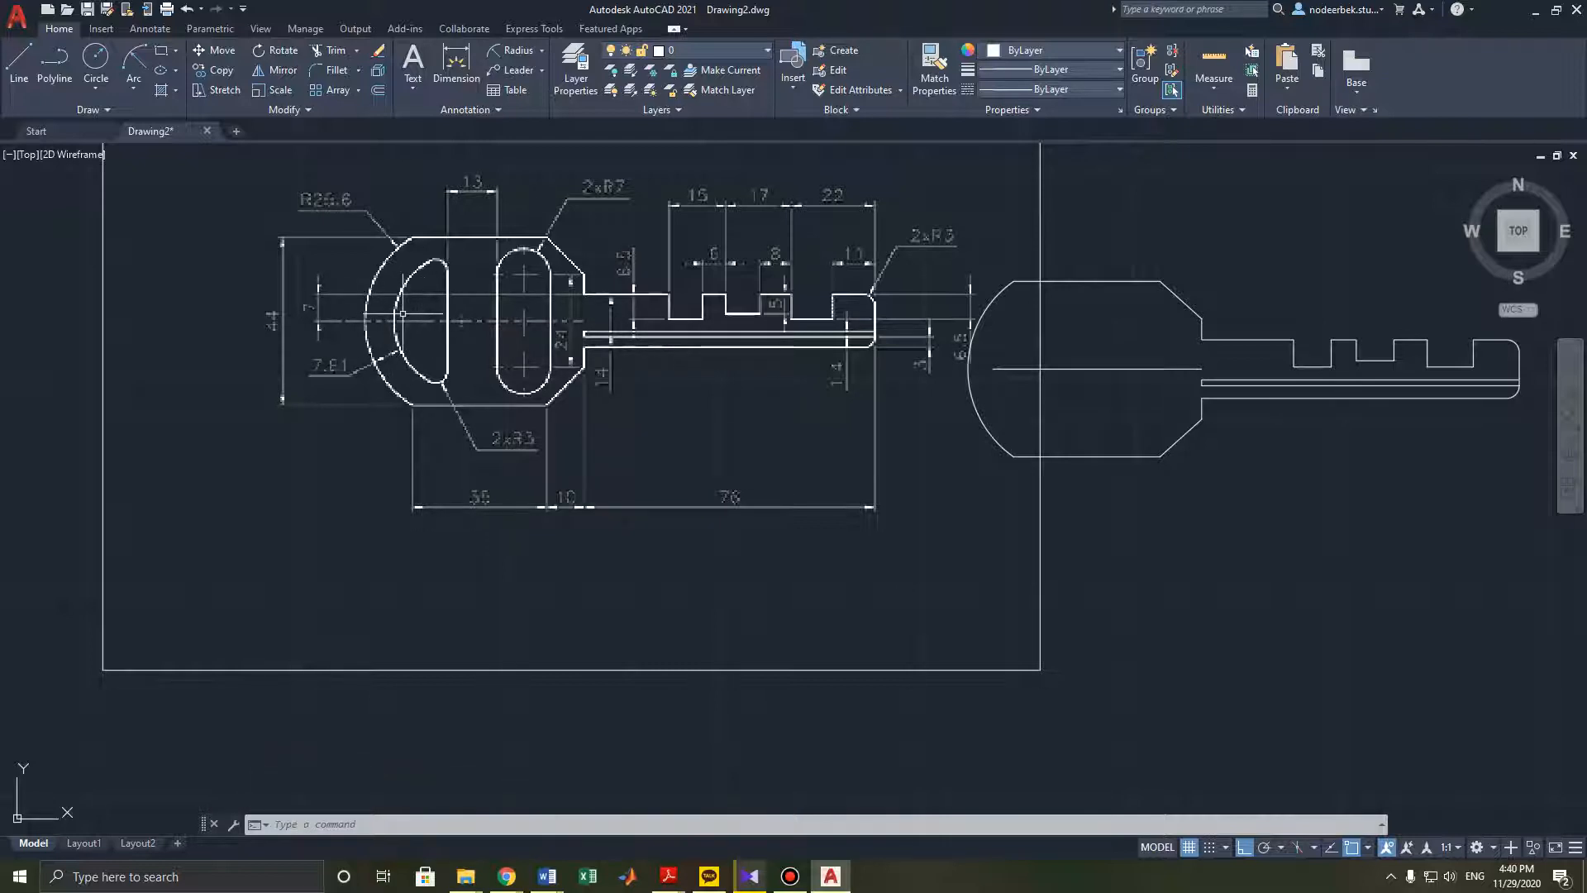
pyautogui.moveTo(967, 417); pyautogui.dragTo(886, 422, button='middle')
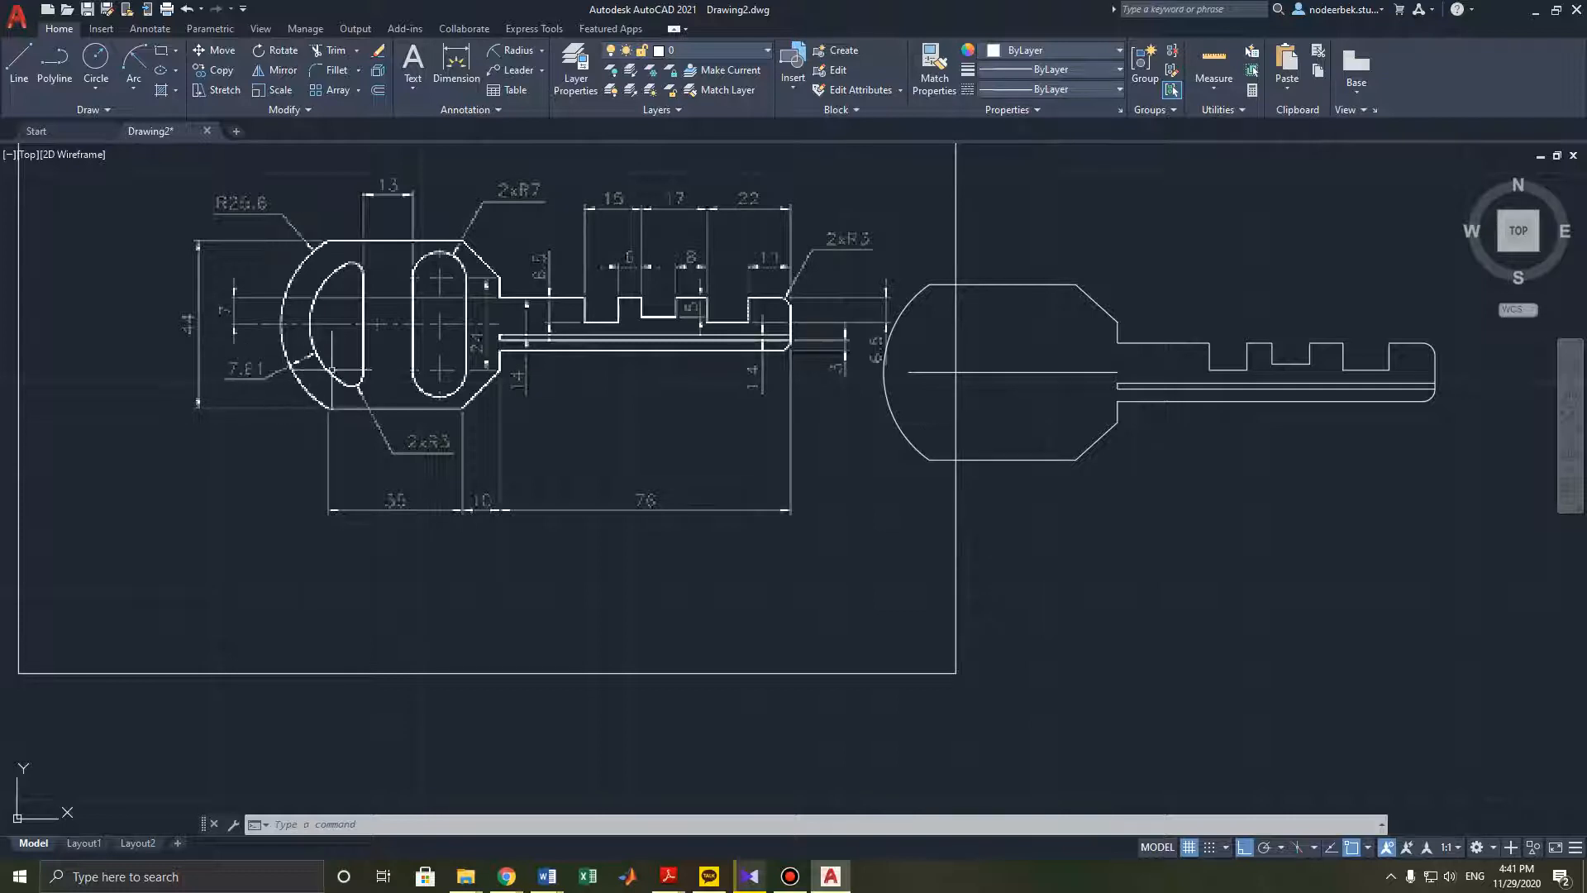
pyautogui.moveTo(798, 370); pyautogui.dragTo(745, 408, button='middle')
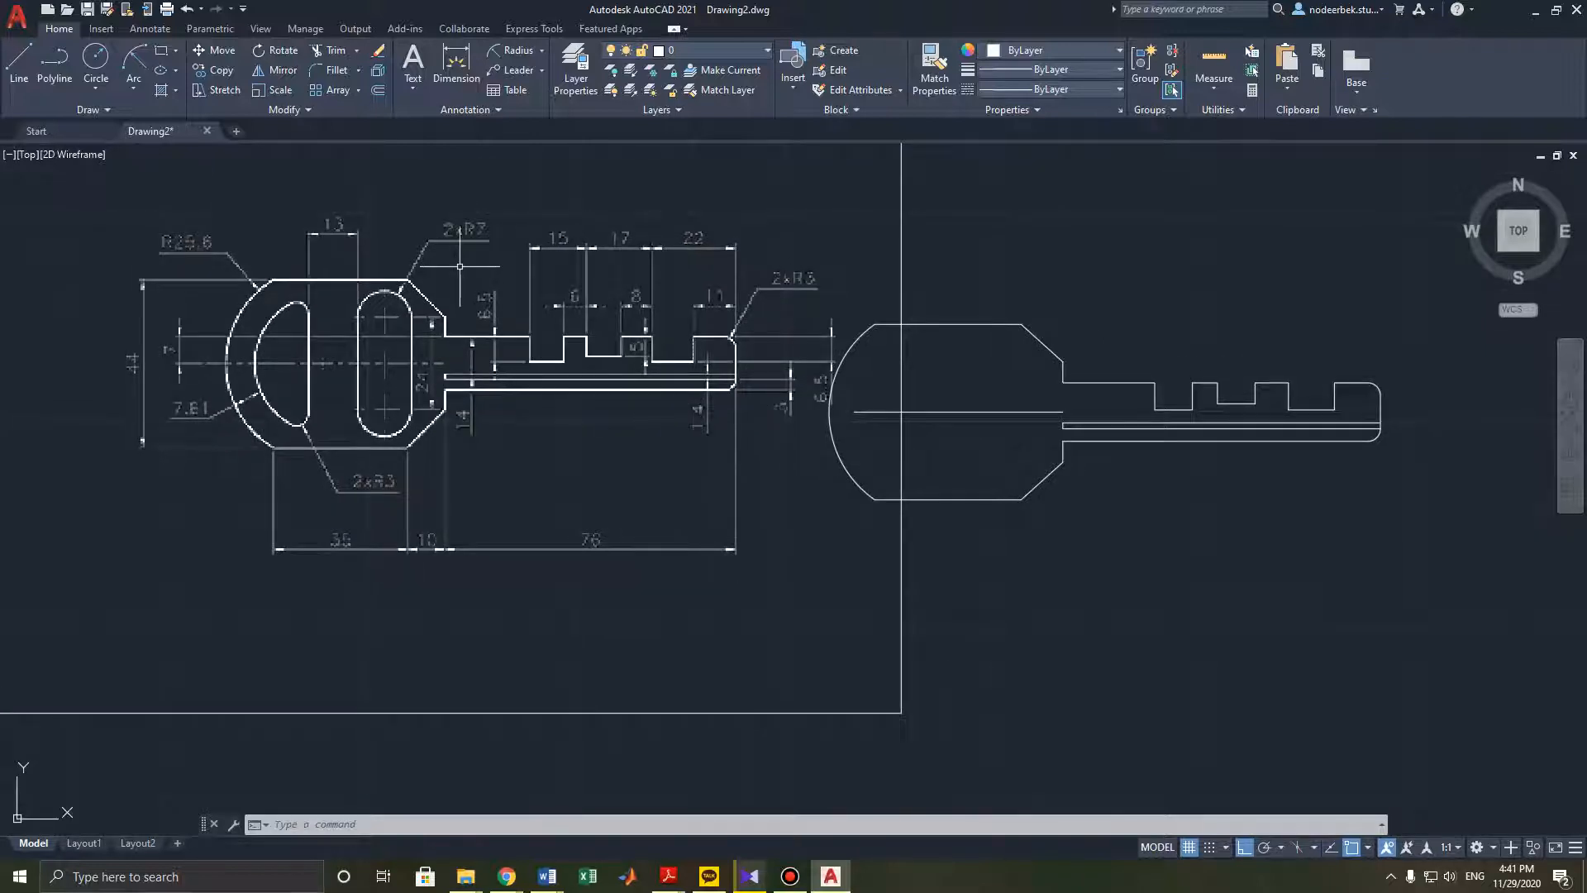
pyautogui.click(379, 91)
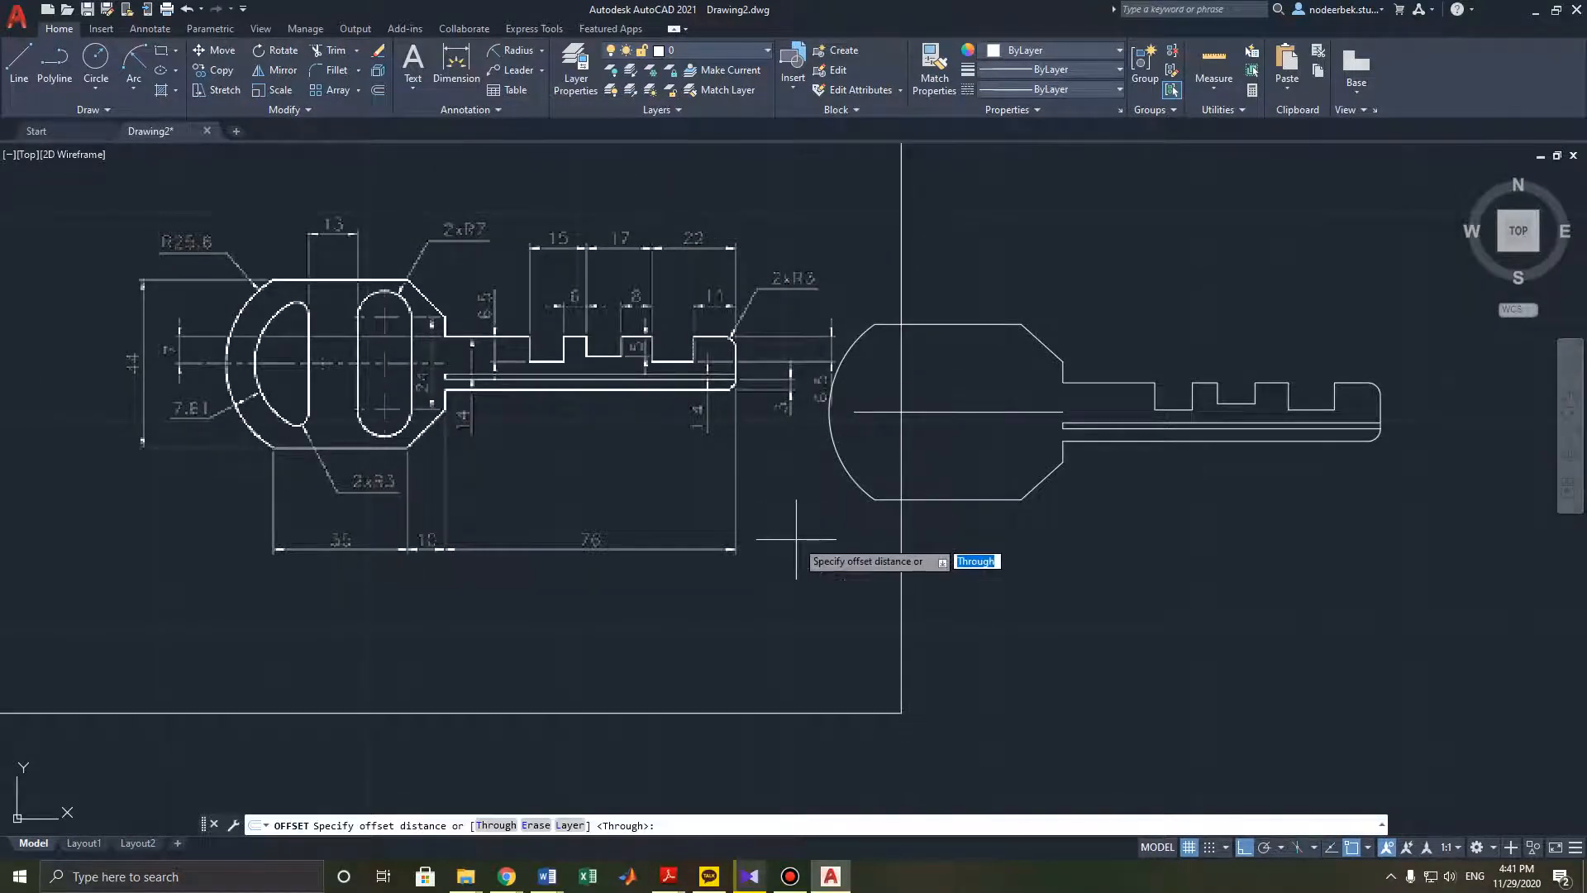
pyautogui.click(874, 499)
pyautogui.click(874, 326)
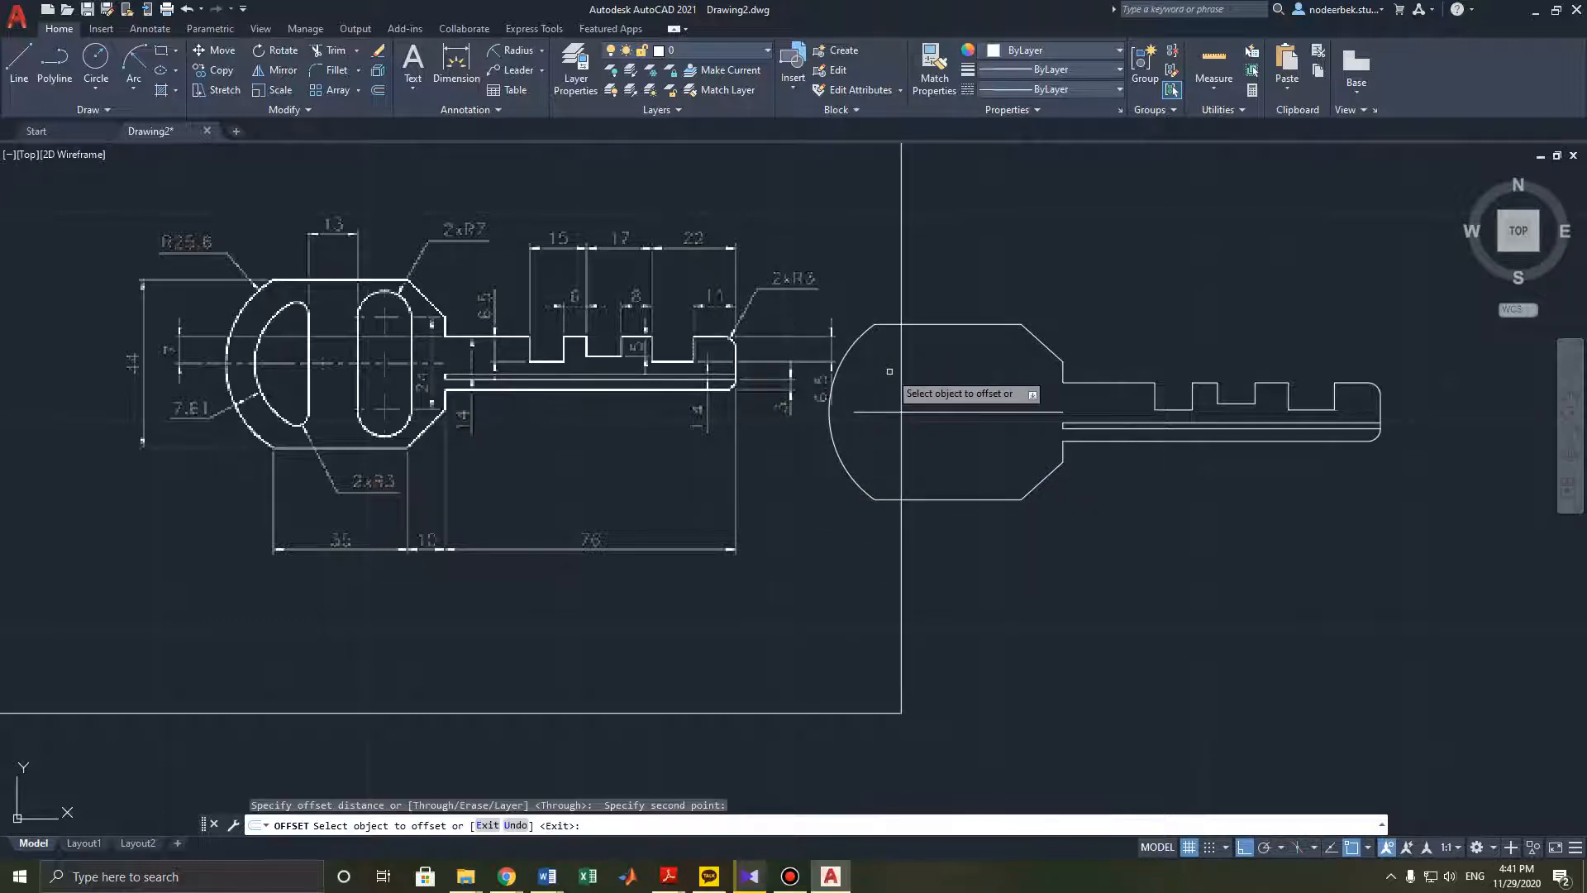
pyautogui.write('7.61')
pyautogui.press('Return')
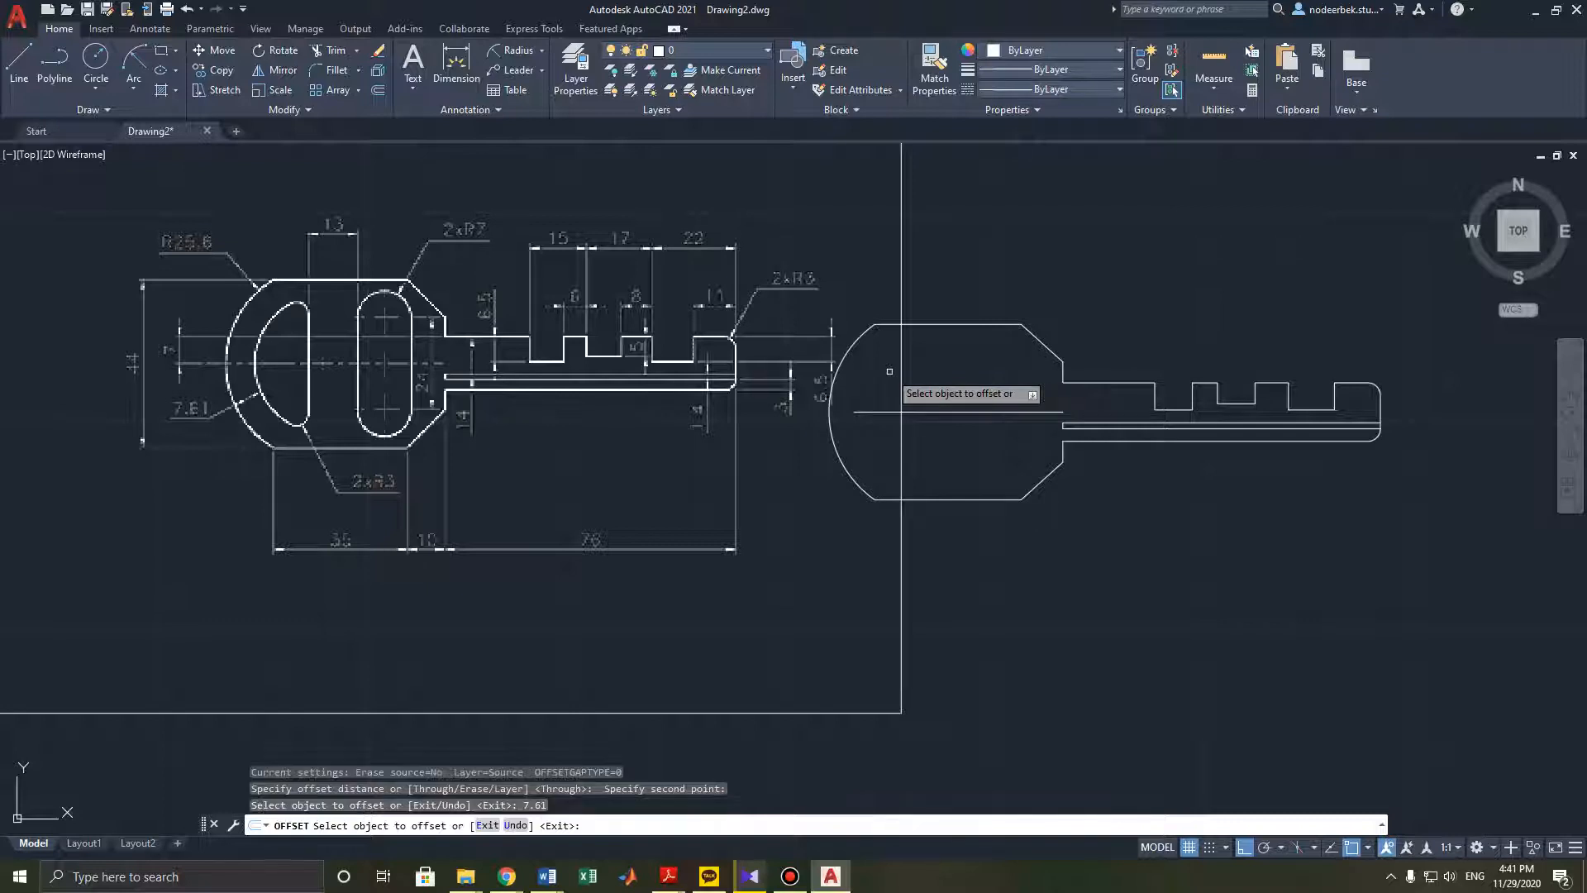
pyautogui.click(833, 439)
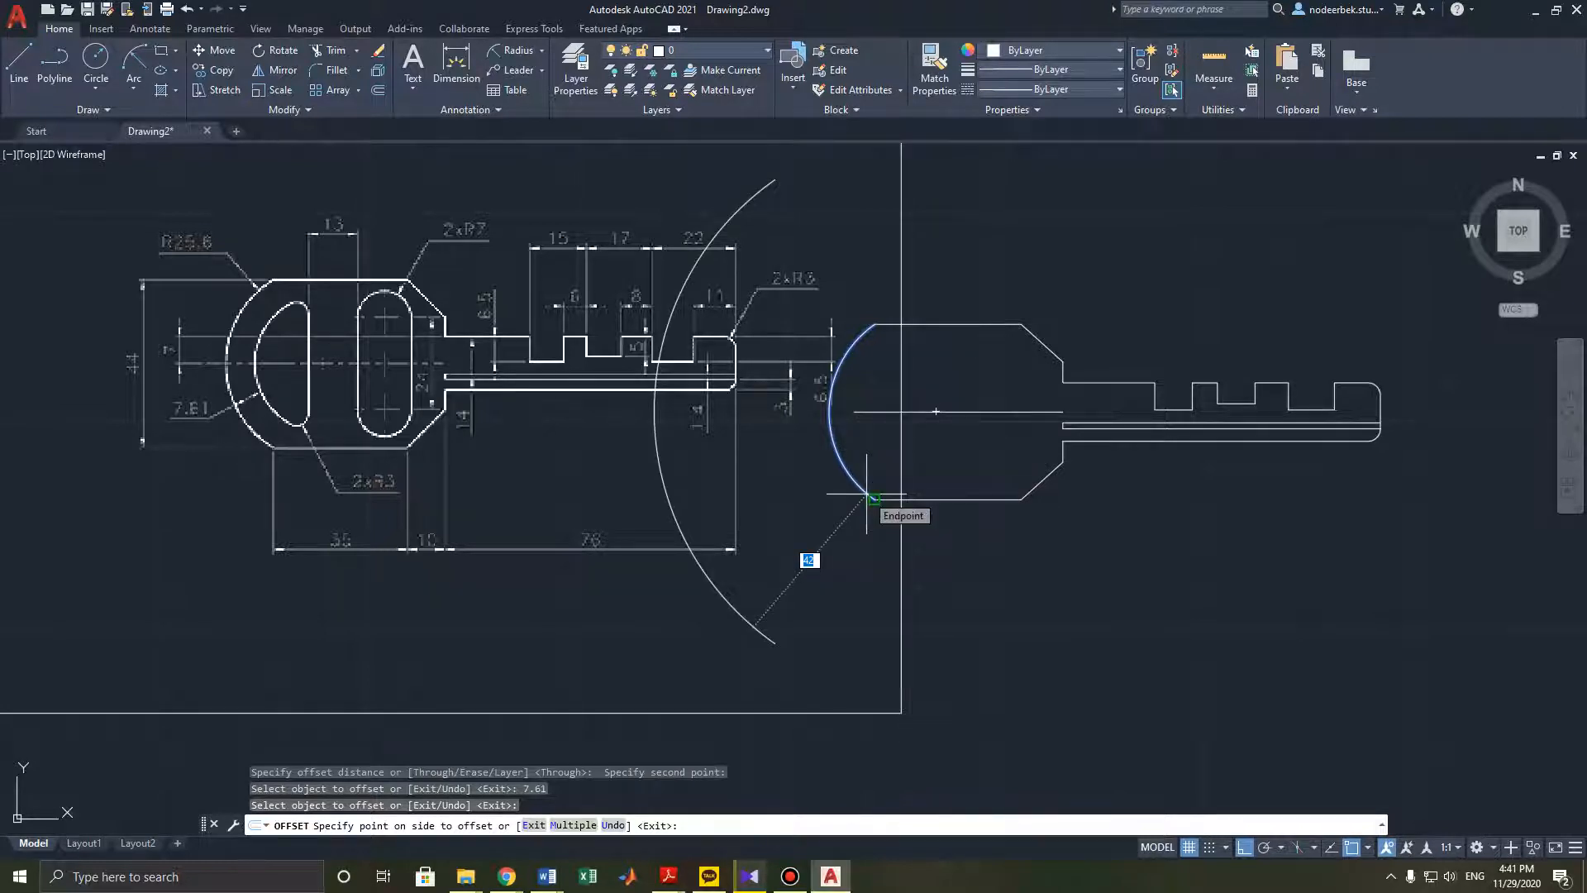
pyautogui.press('Escape')
pyautogui.press('Escape')
pyautogui.press('Escape')
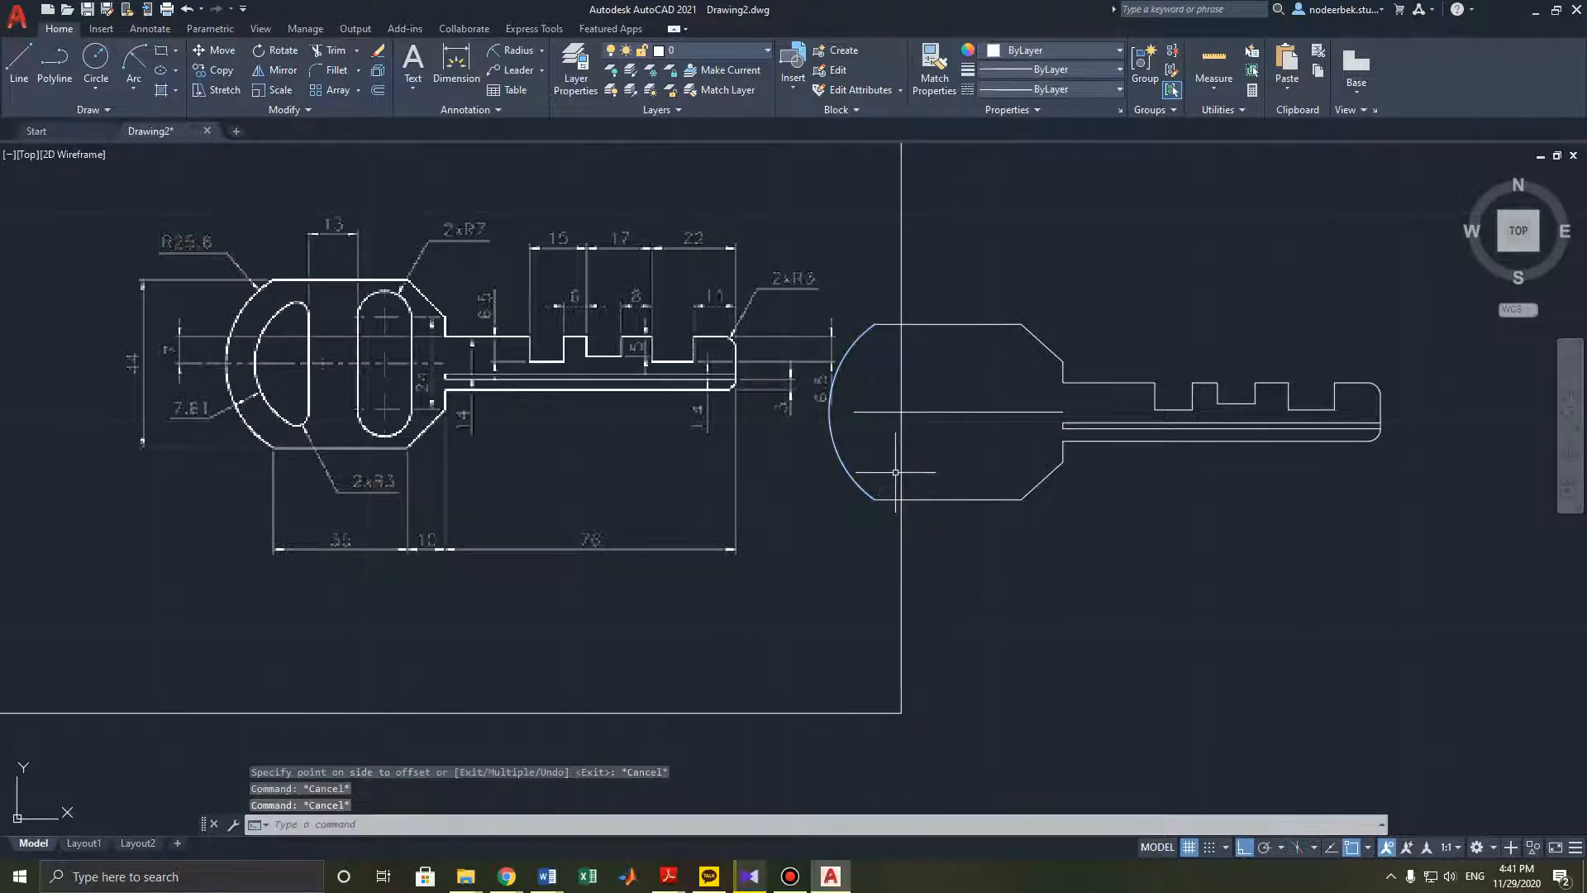
# - Offset the key head's arc 7.61 mm inward to form the inner arc
pyautogui.click(382, 91)
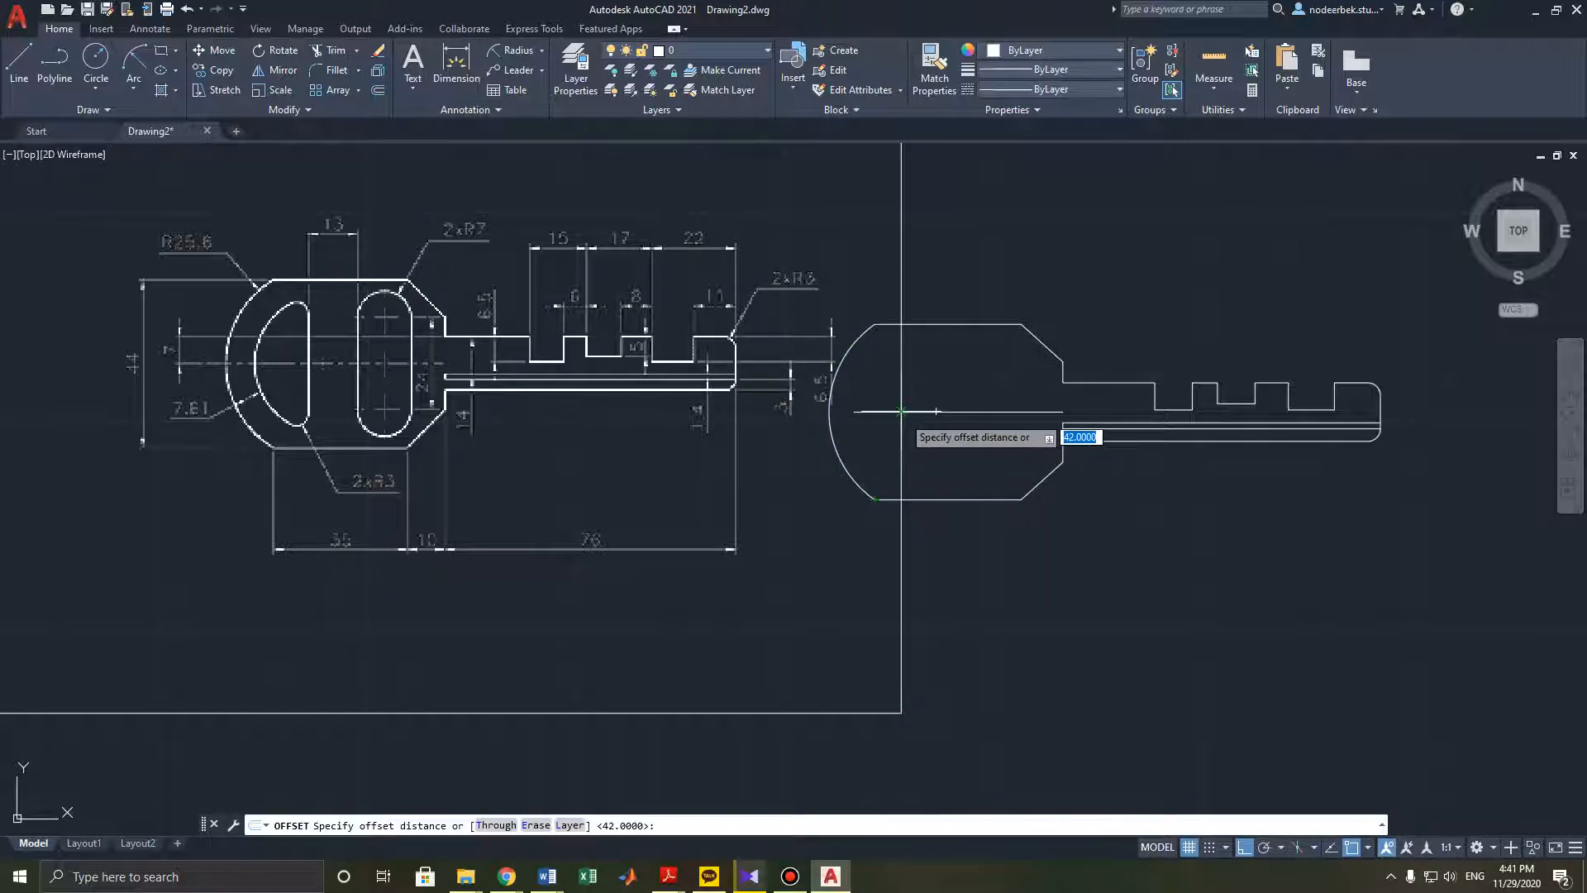
pyautogui.click(874, 323)
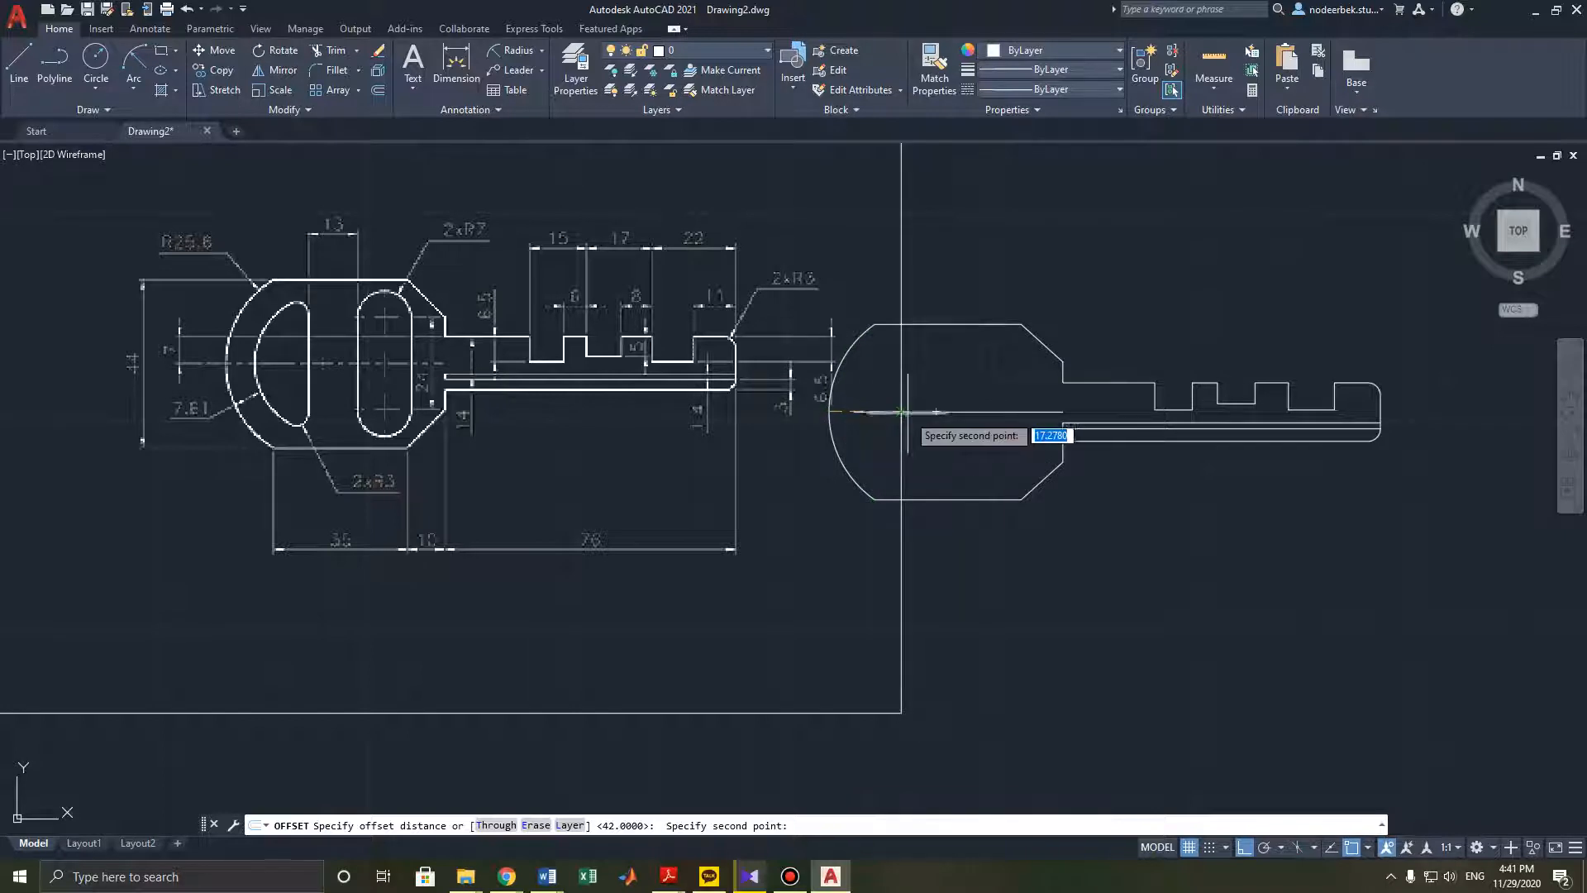
pyautogui.click(952, 421)
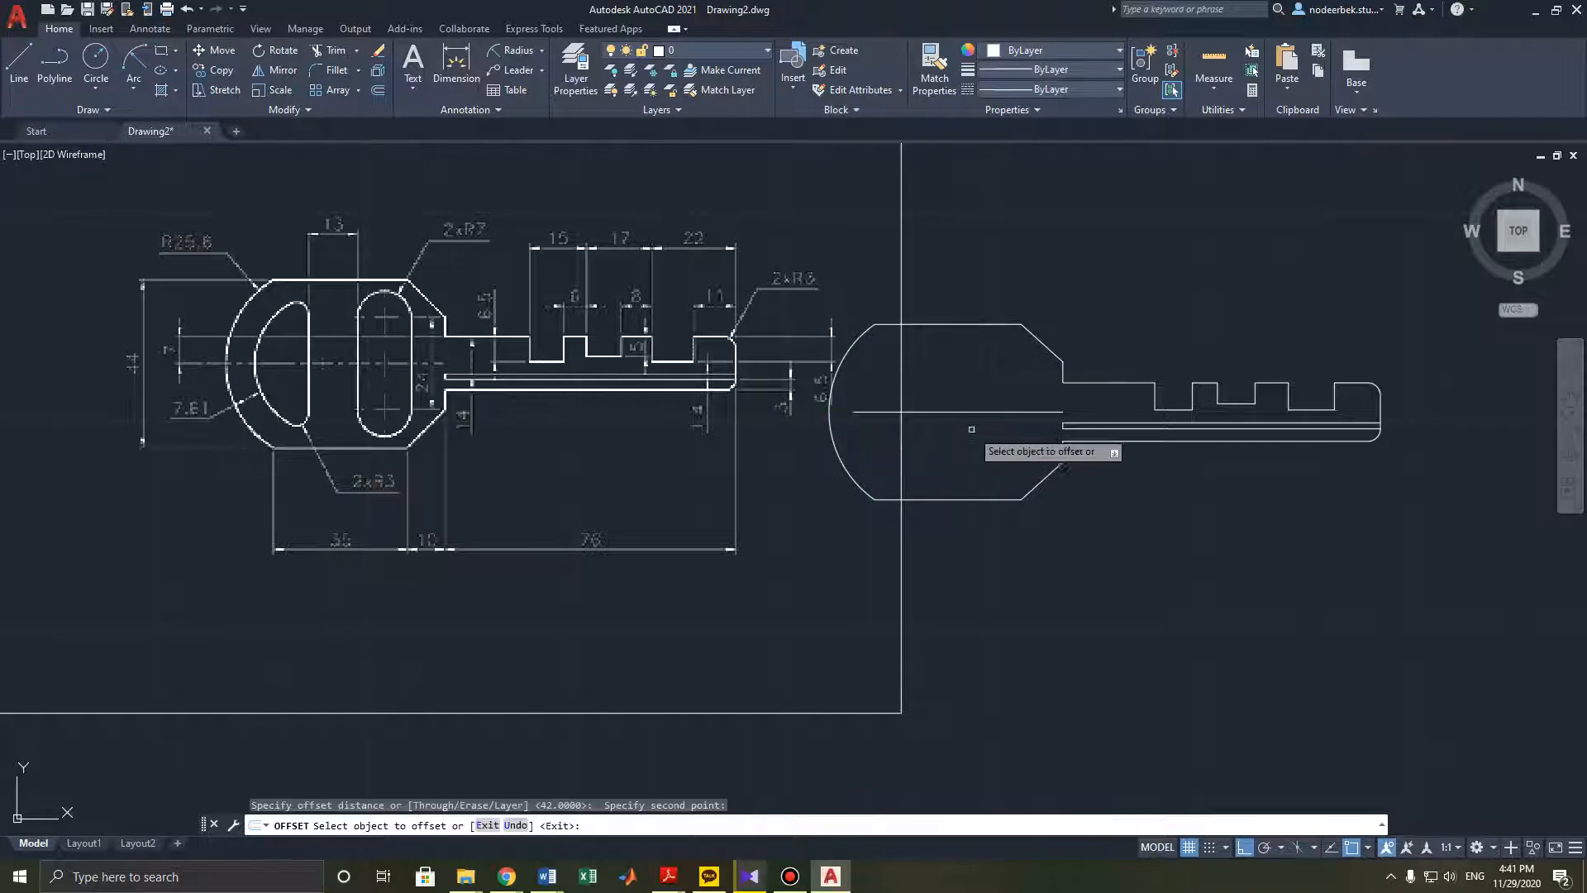
pyautogui.click(836, 457)
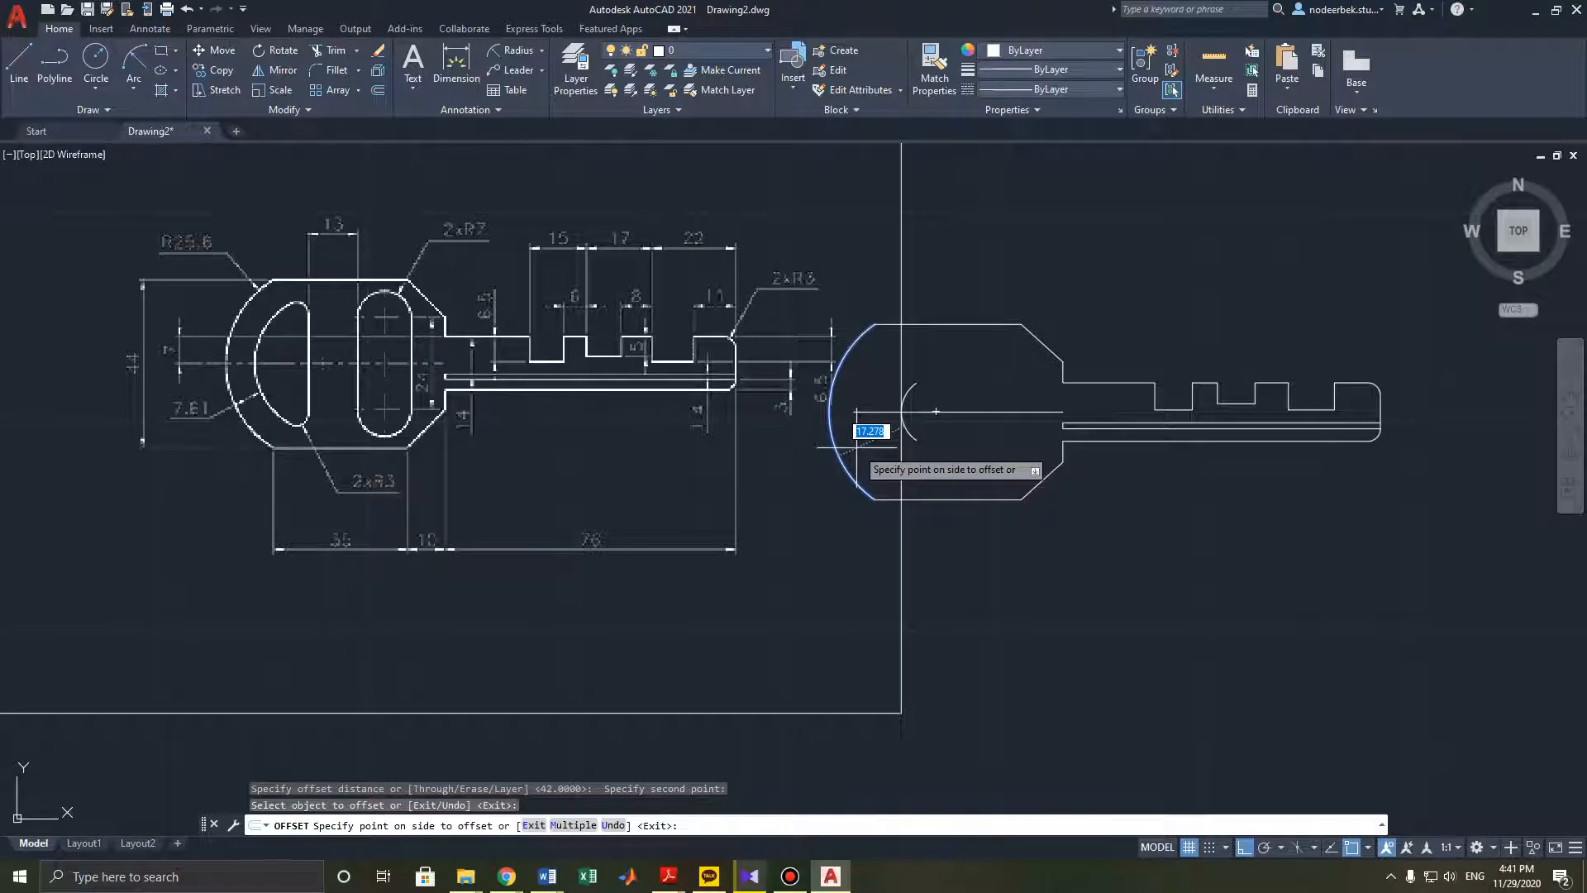
pyautogui.write('7.')
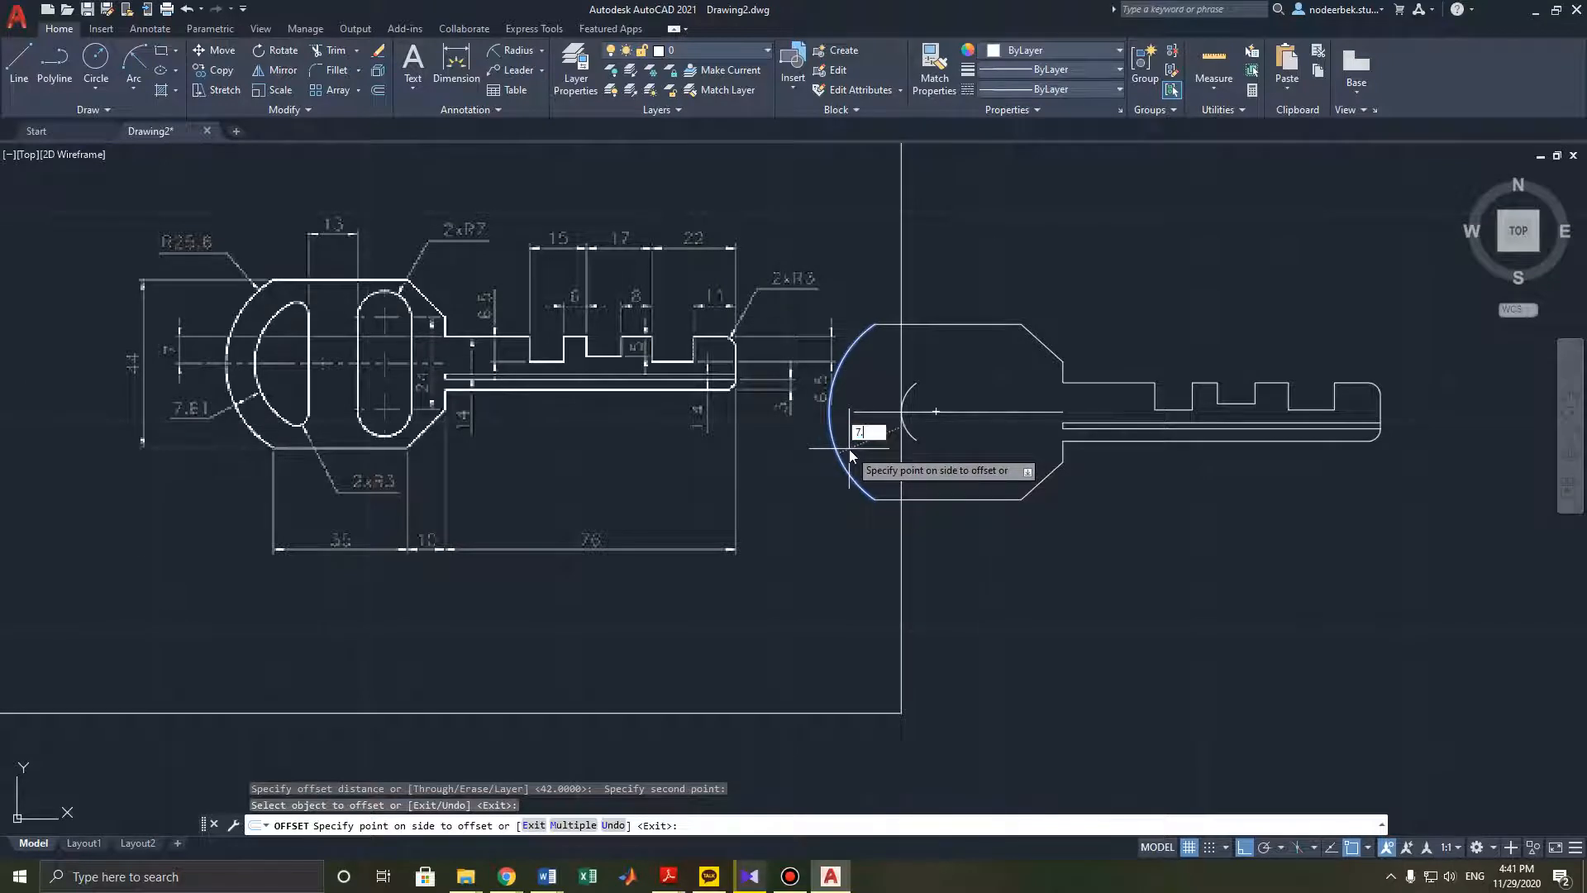
pyautogui.write('61')
pyautogui.press('Return')
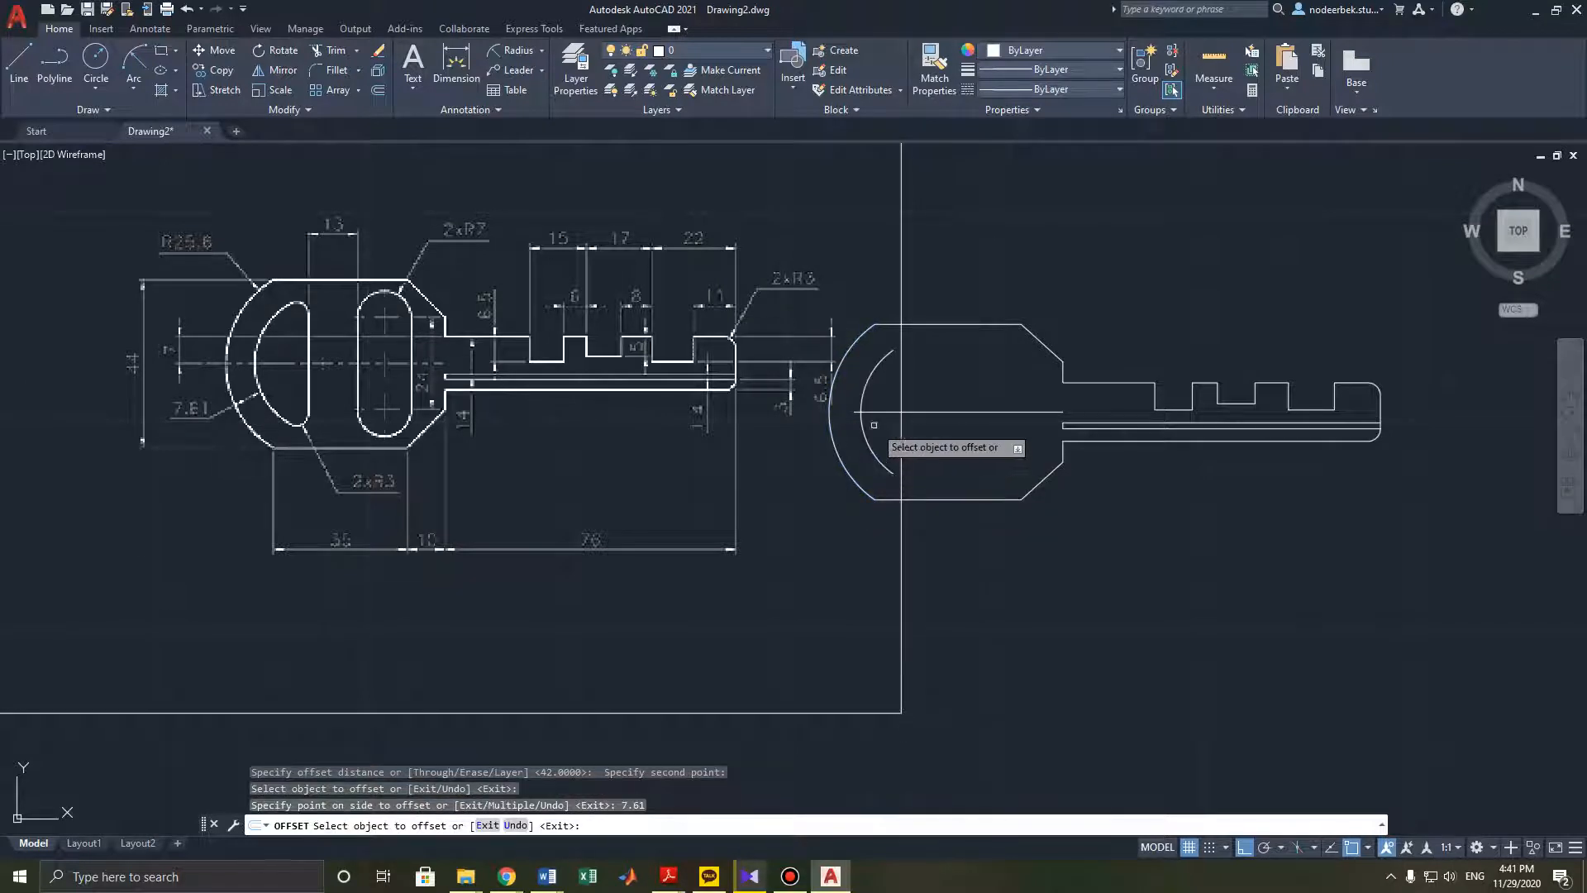
pyautogui.press('Escape')
pyautogui.press('Escape')
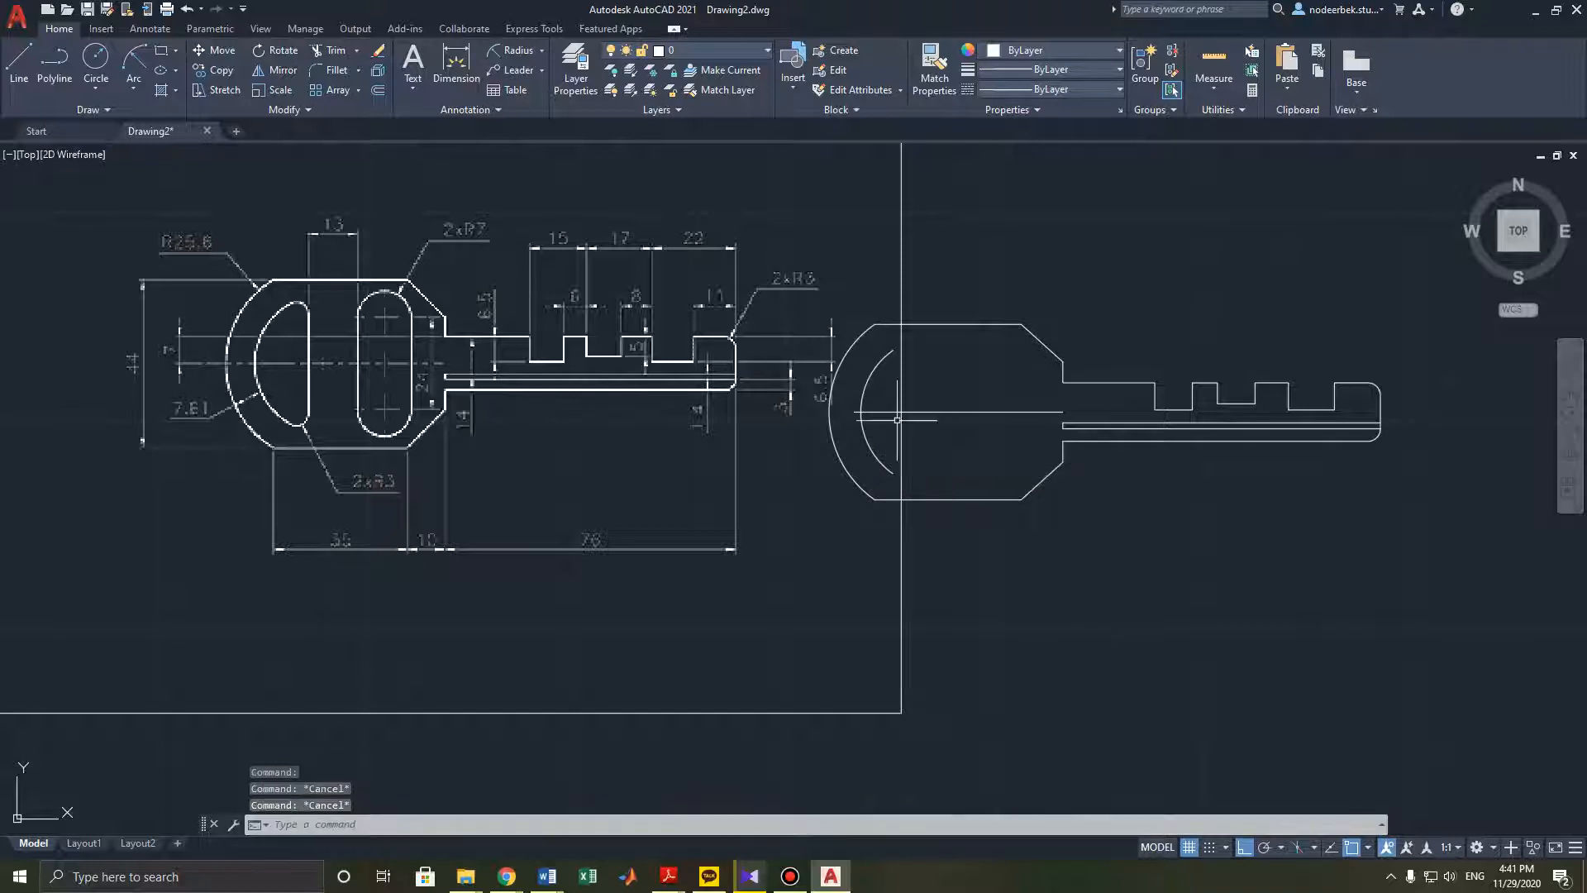
# - Draw a vertical line joining the two ends of the inner head arc
pyautogui.moveTo(951, 463); pyautogui.dragTo(980, 463, button='middle')
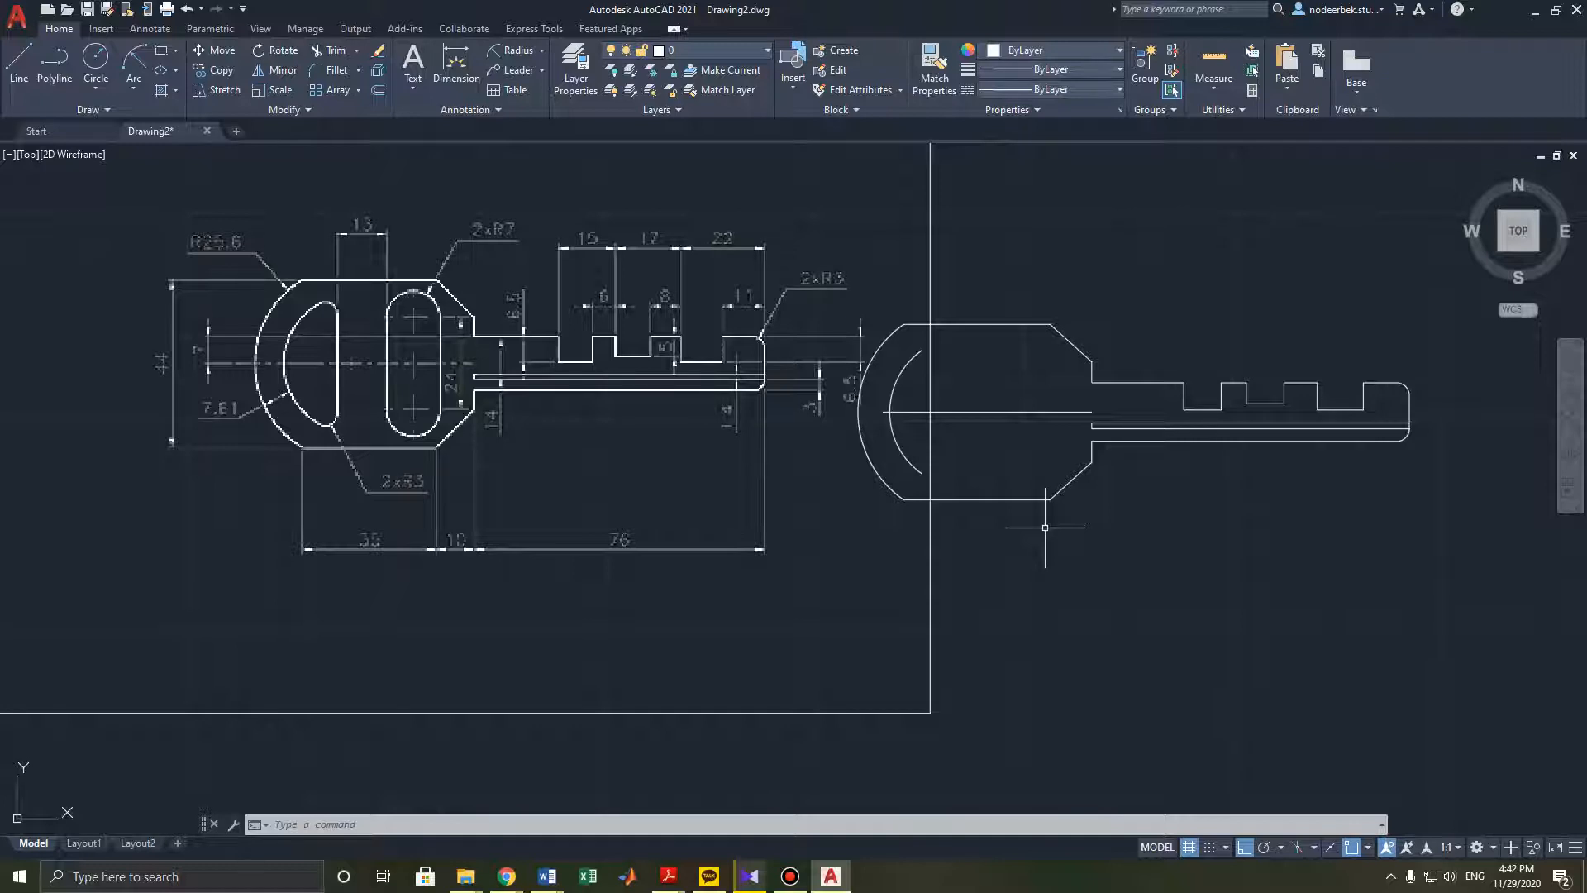
pyautogui.moveTo(1045, 527); pyautogui.dragTo(1002, 542, button='middle')
pyautogui.write('l')
pyautogui.press('Return')
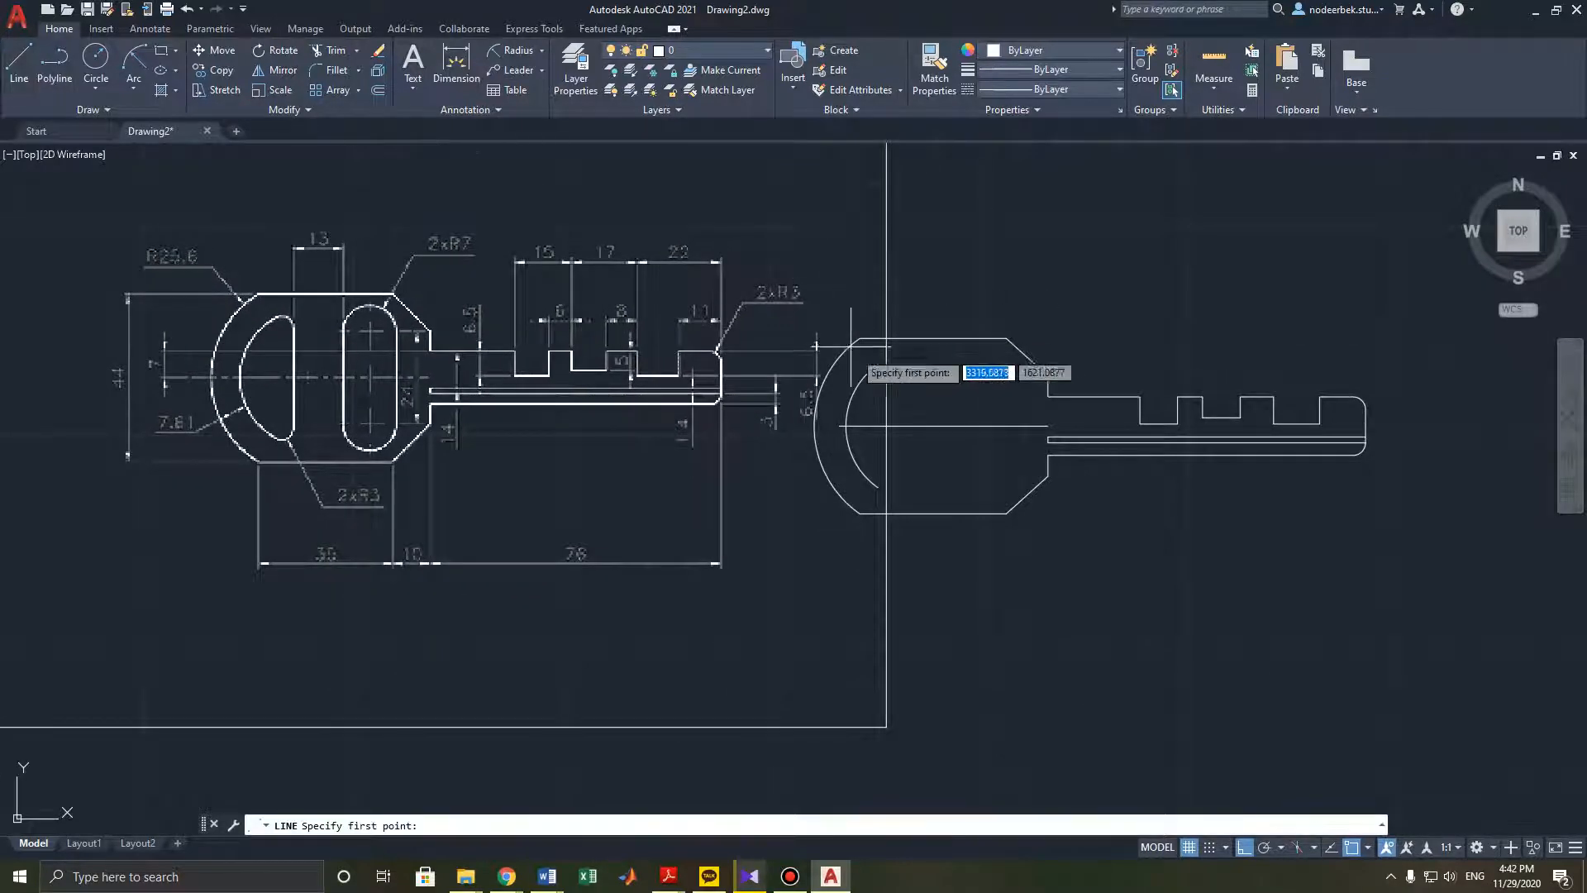
pyautogui.click(877, 364)
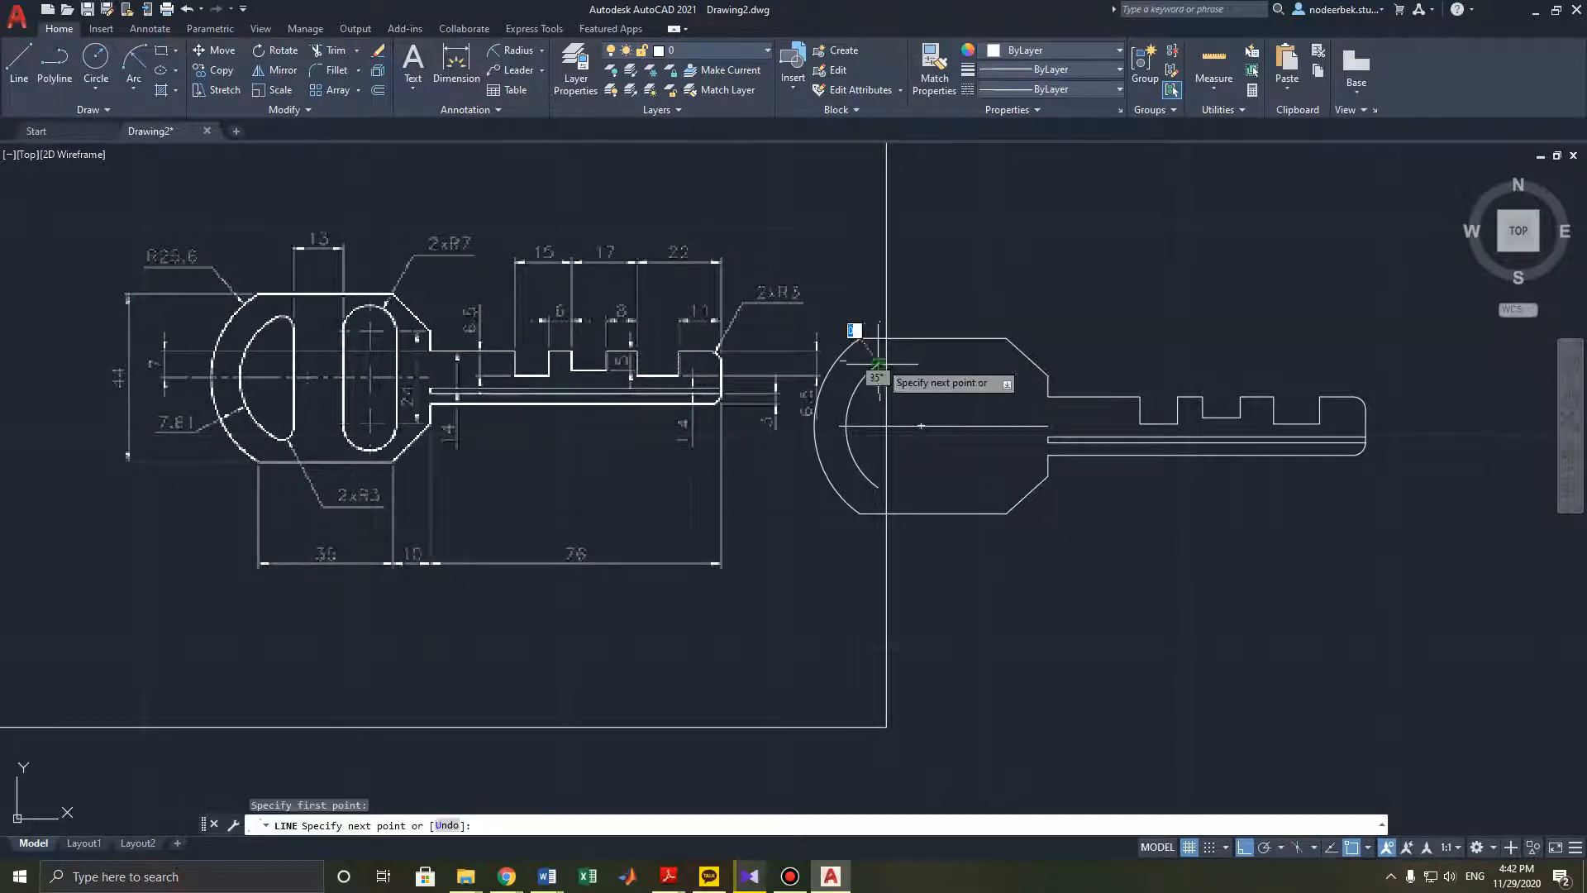
pyautogui.click(877, 488)
pyautogui.press('Escape')
pyautogui.moveTo(880, 449); pyautogui.dragTo(907, 452, button='middle')
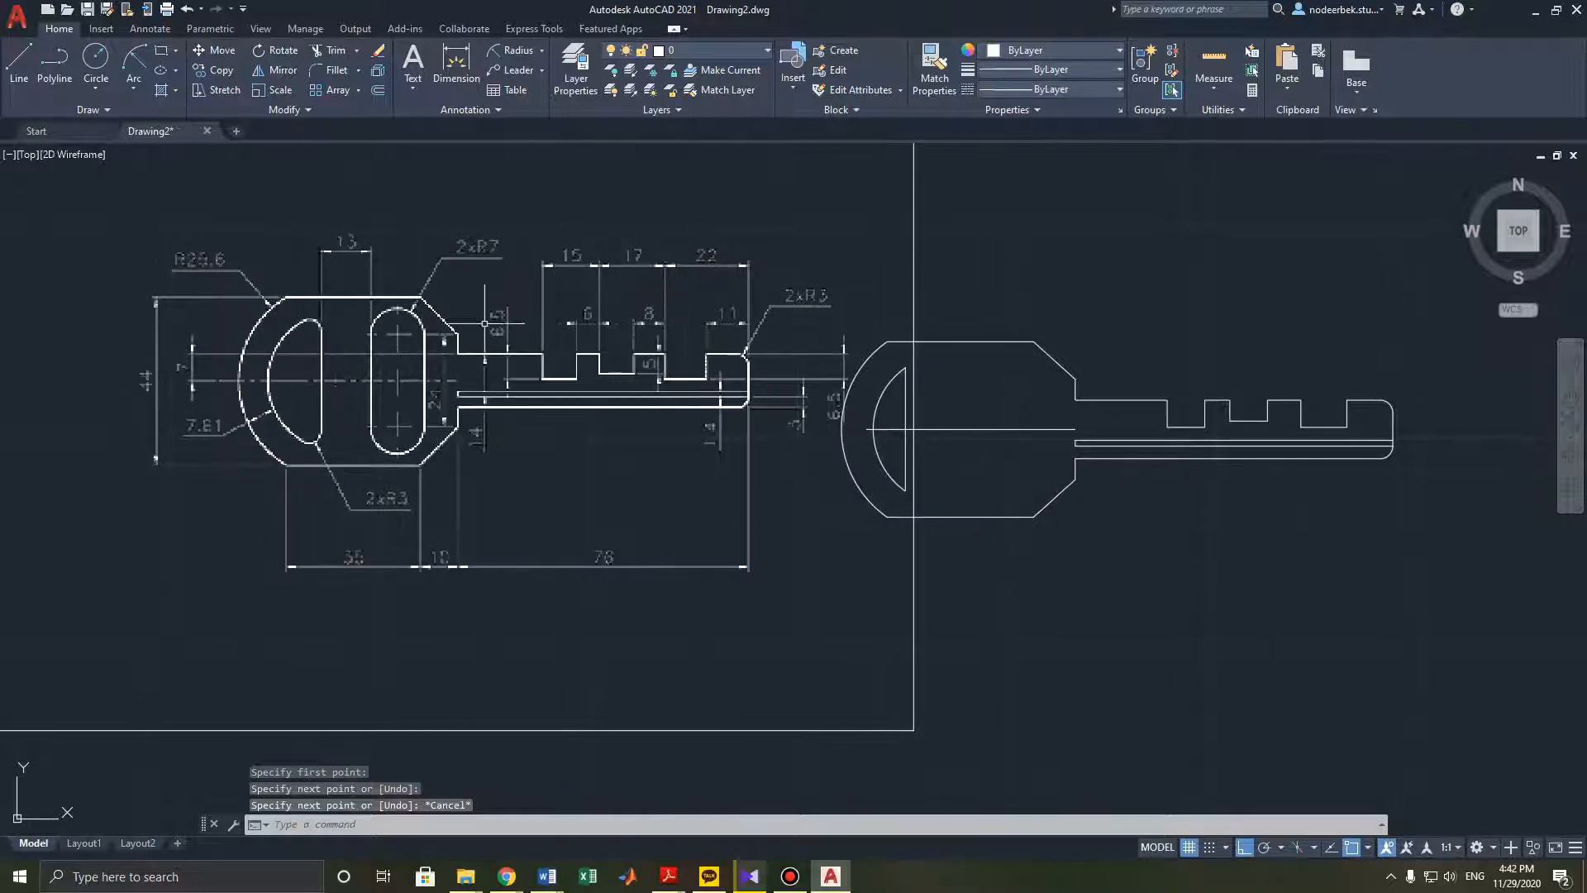
# - Try 3 mm radius fillets between the inner arc and its closing line, then undo them and erase the line
pyautogui.click(330, 70)
pyautogui.write('r')
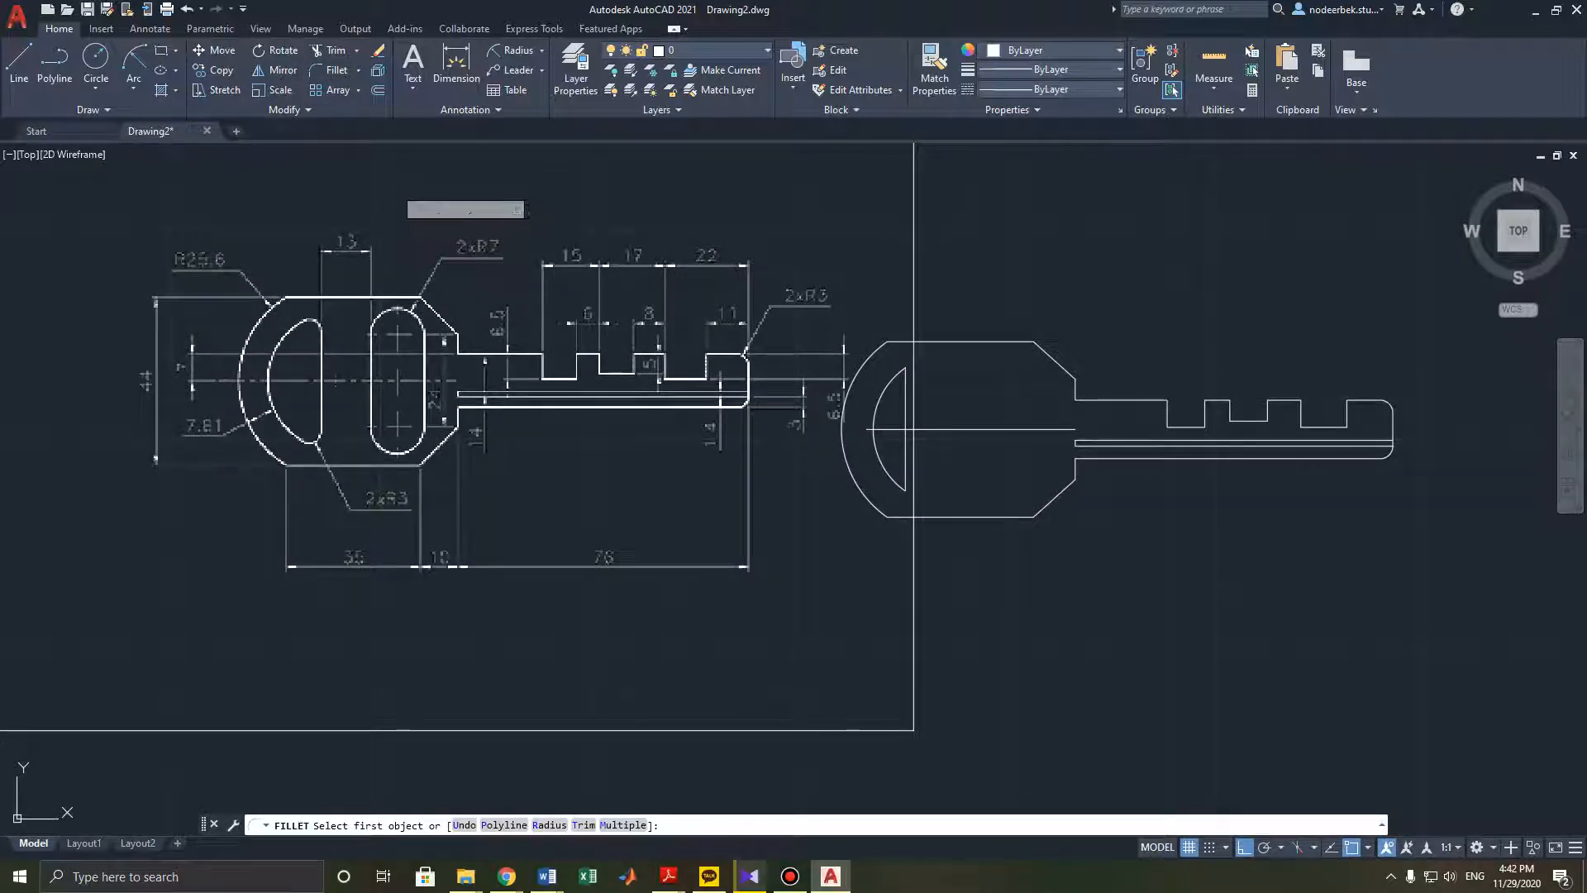
pyautogui.press('Return')
pyautogui.write('3')
pyautogui.press('Return')
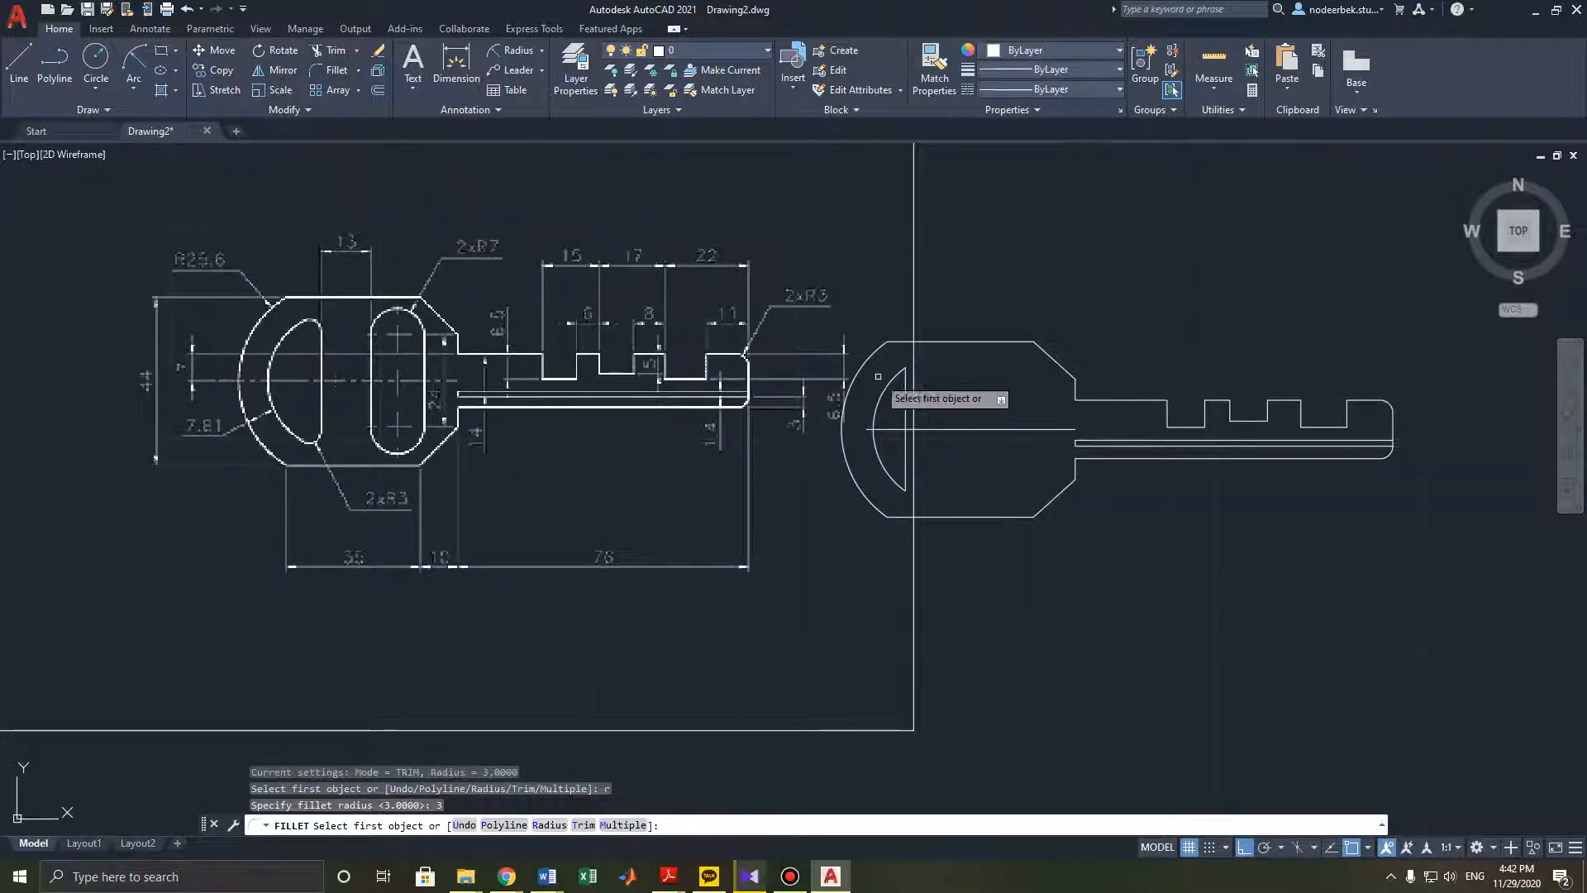
pyautogui.click(905, 395)
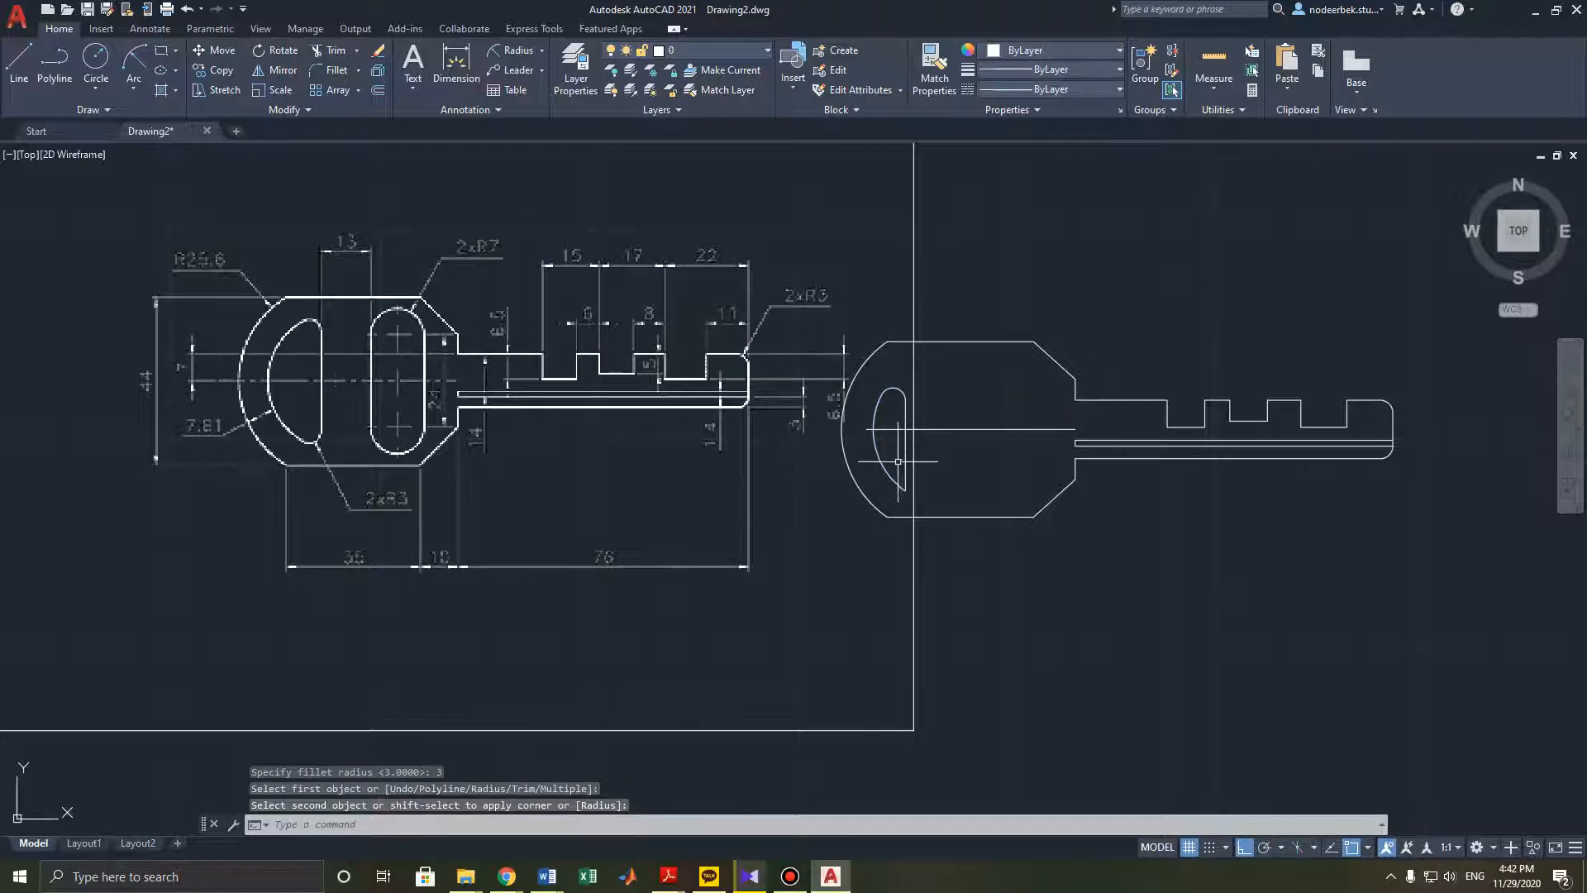
pyautogui.press('Return')
pyautogui.click(893, 479)
pyautogui.click(905, 478)
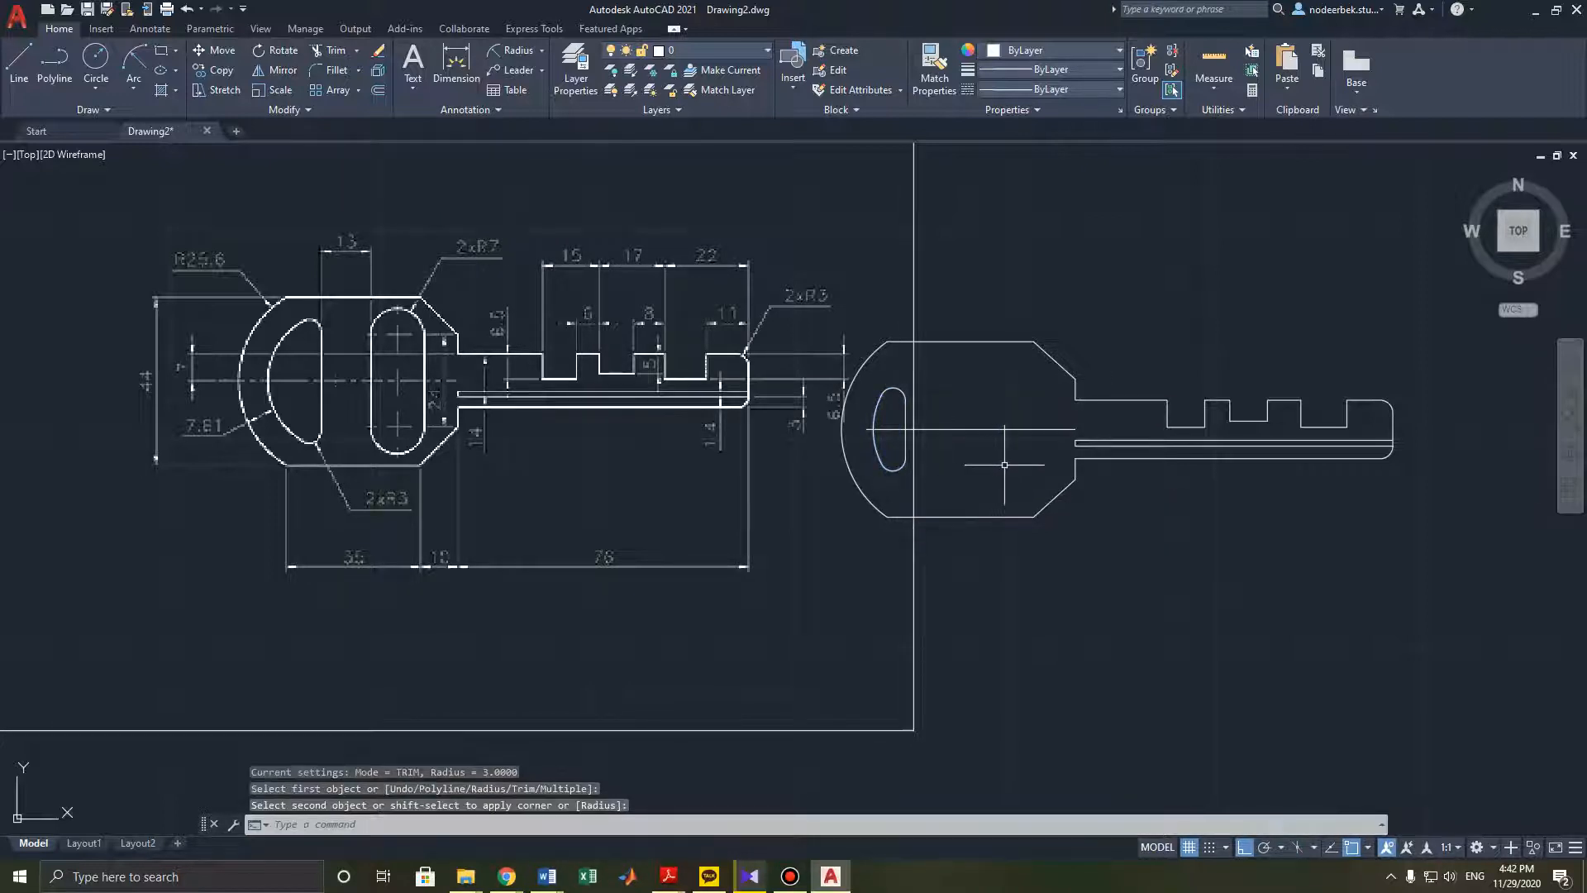
pyautogui.hotkey('ctrl', 'z')
pyautogui.hotkey('ctrl', 'z')
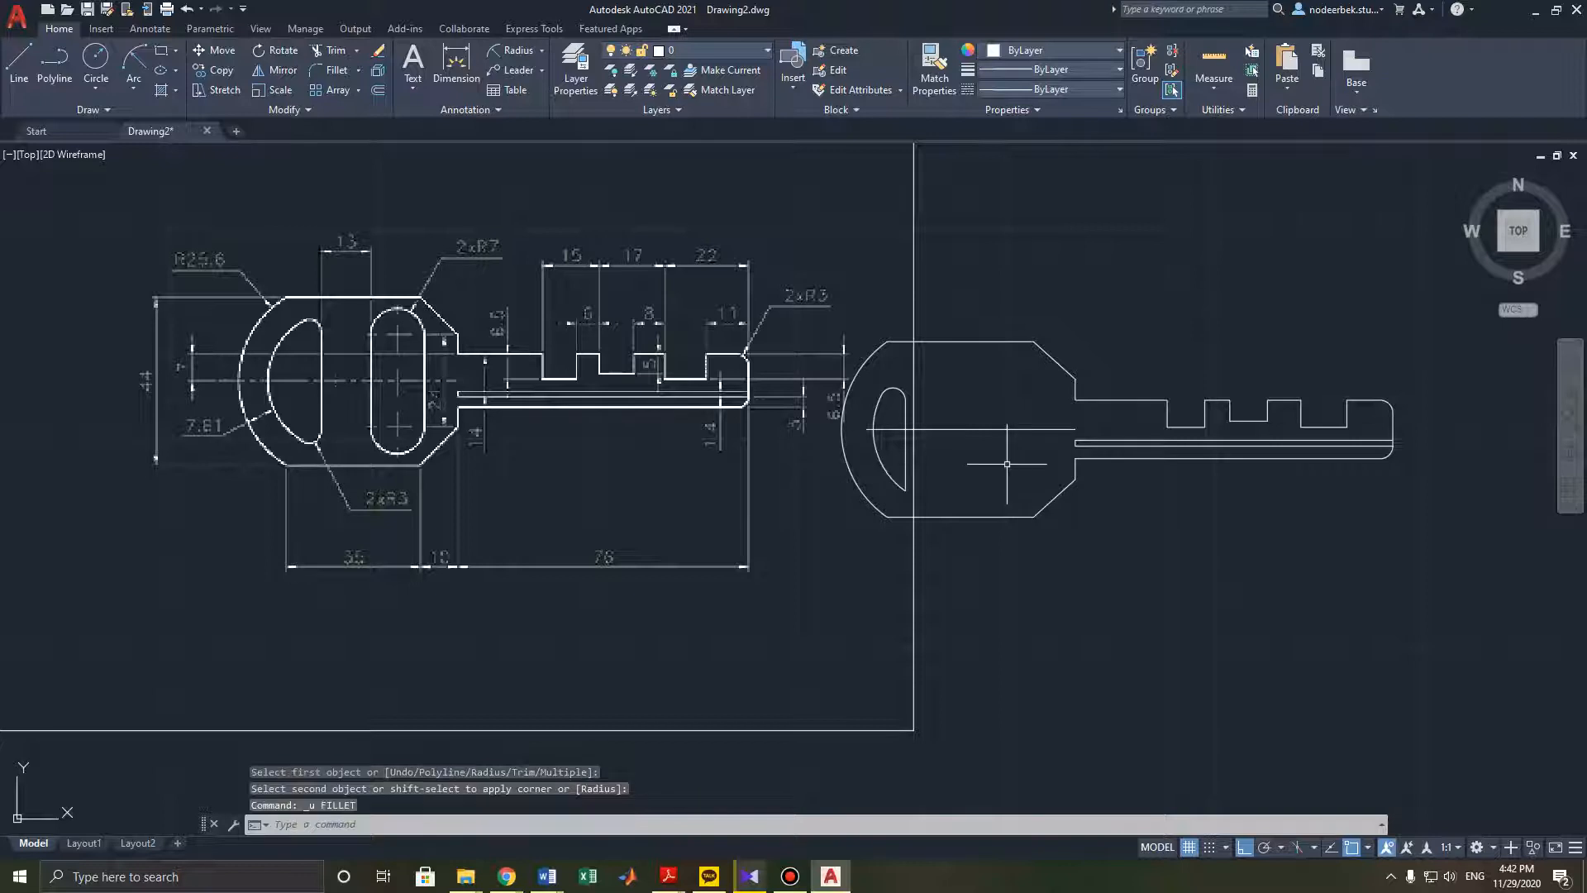
pyautogui.press('Escape')
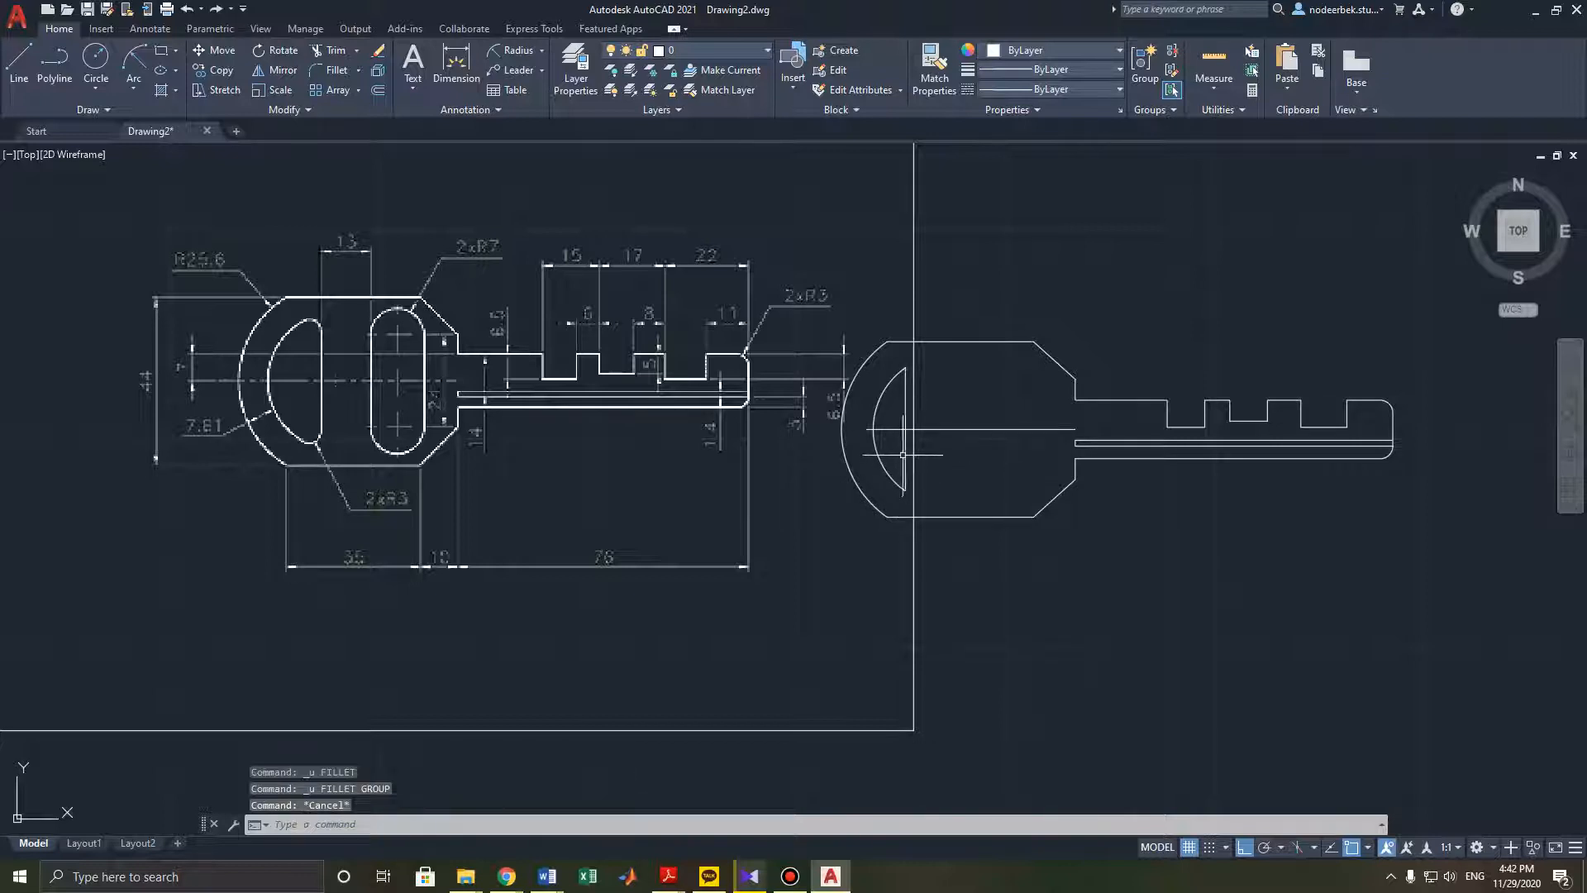
pyautogui.click(906, 451)
pyautogui.press('Delete')
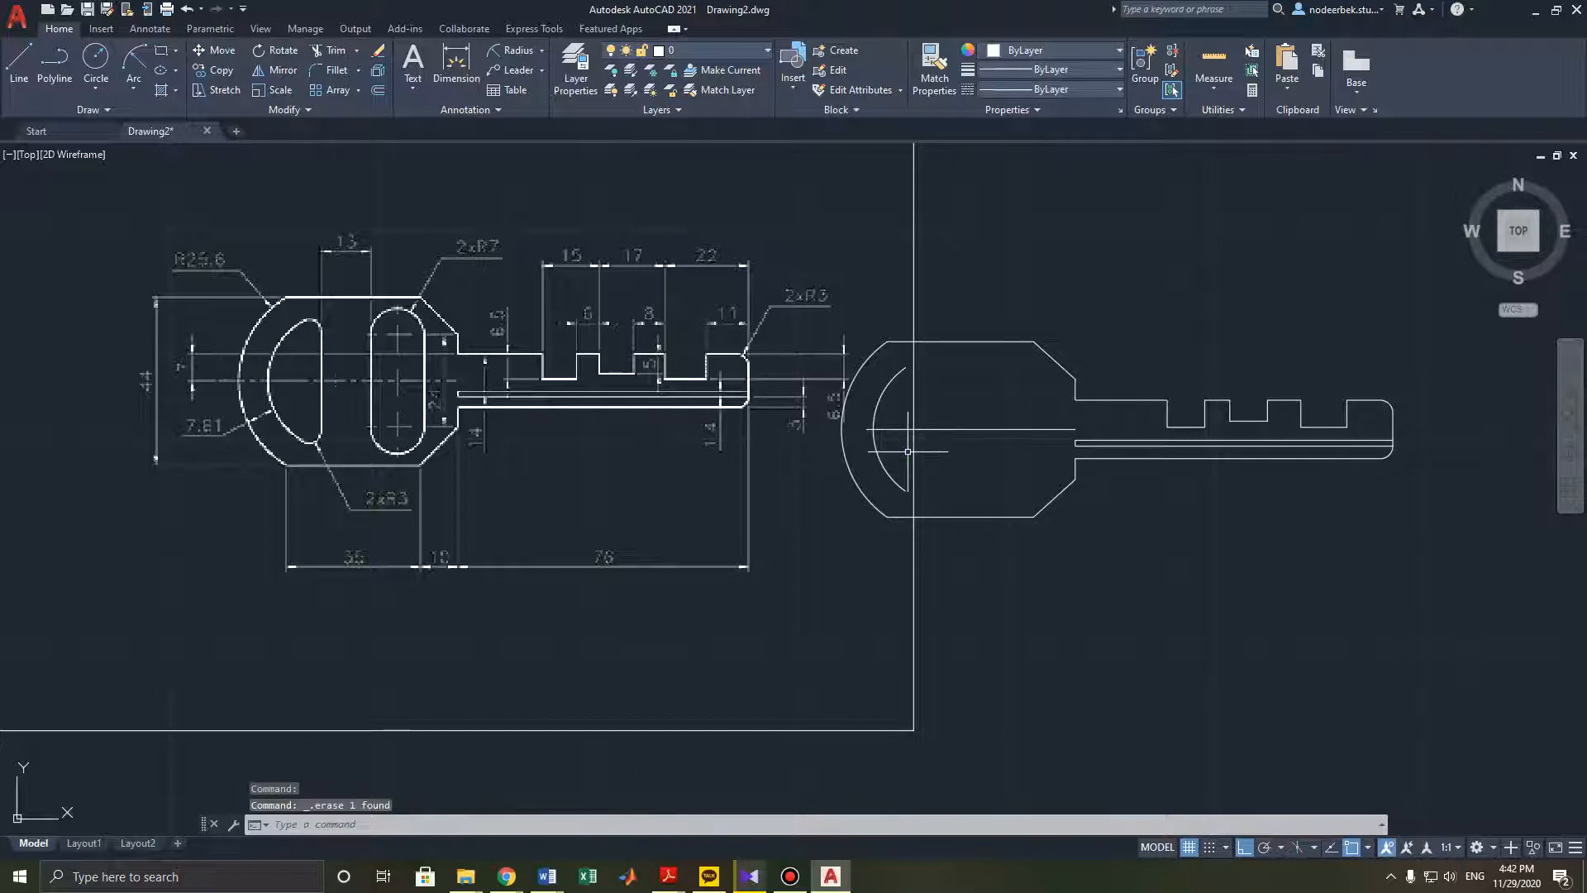
# - Zoom in to compare the two keys and inspect the inner head arc's properties
pyautogui.moveTo(488, 433); pyautogui.dragTo(547, 439, button='middle')
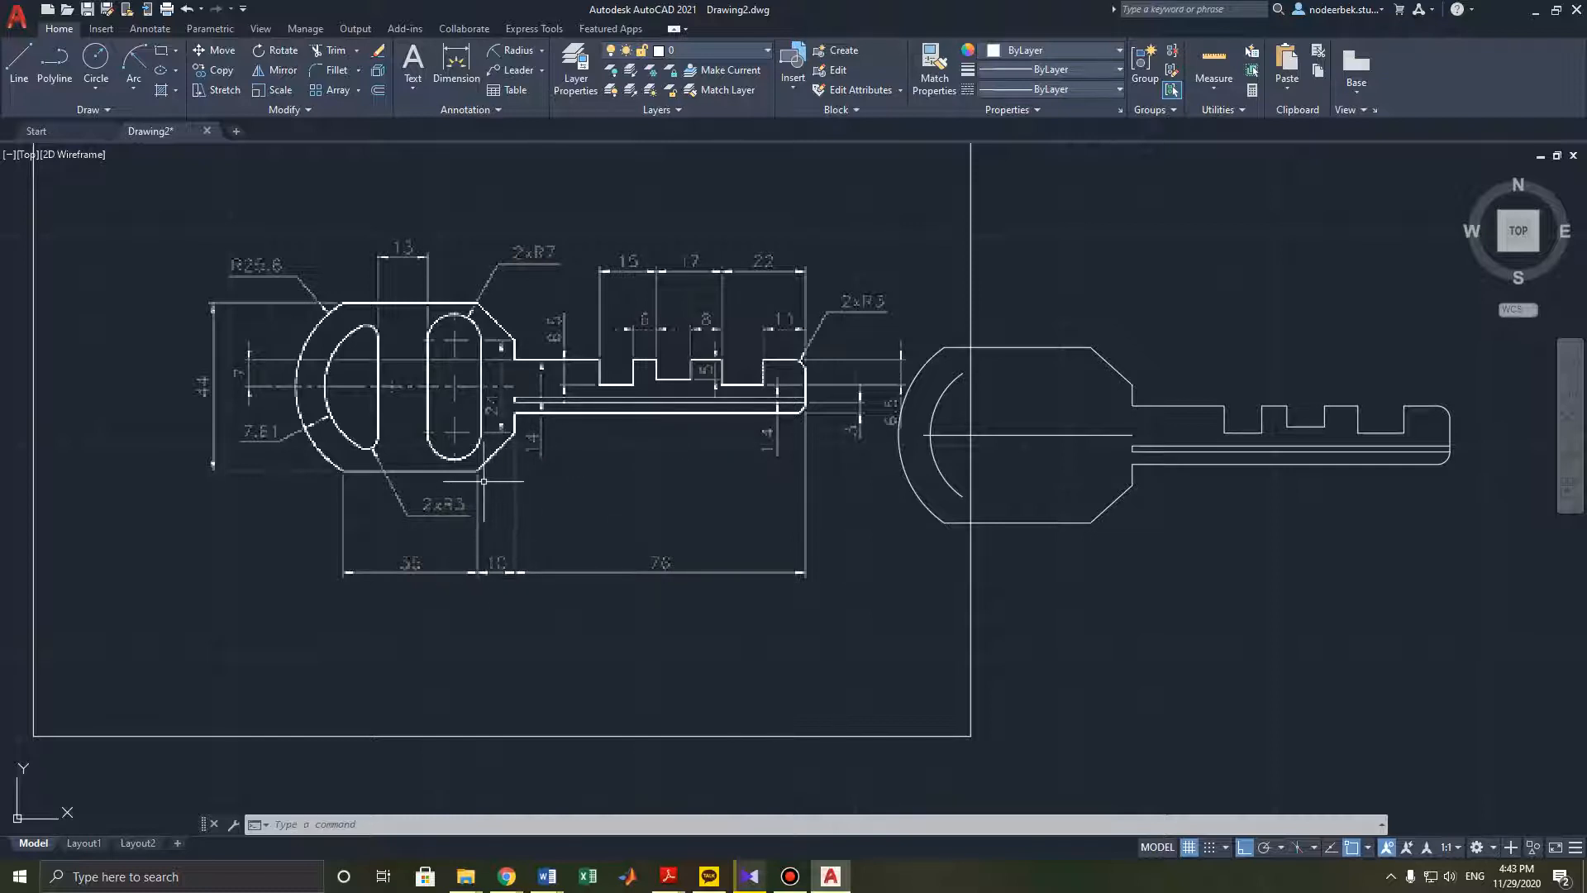
pyautogui.scroll(5, 521, 480)
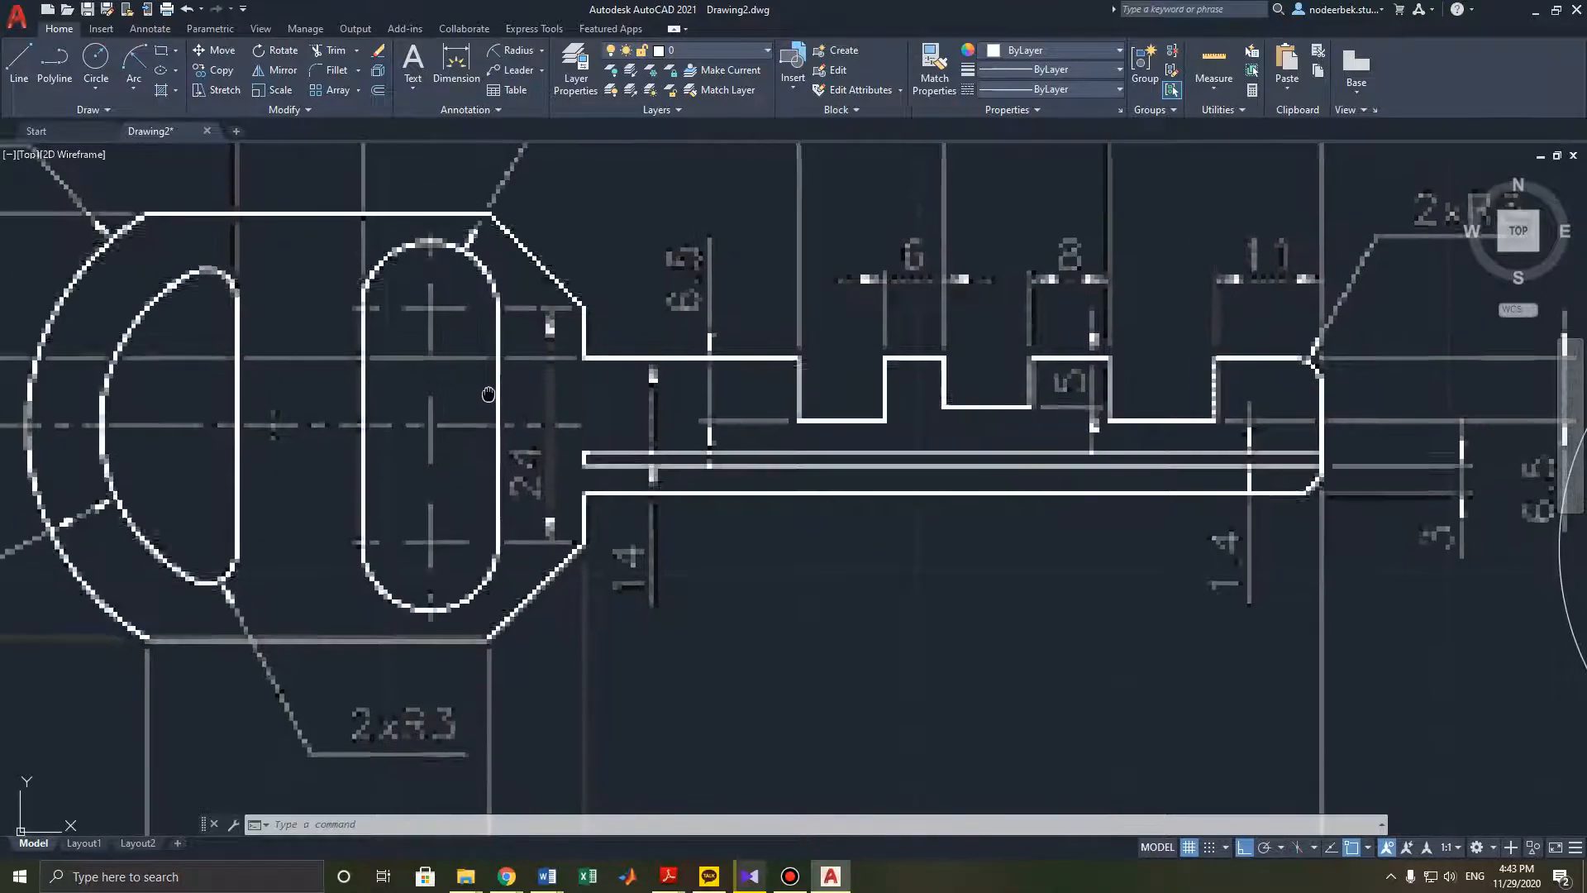
pyautogui.scroll(-3, 490, 384)
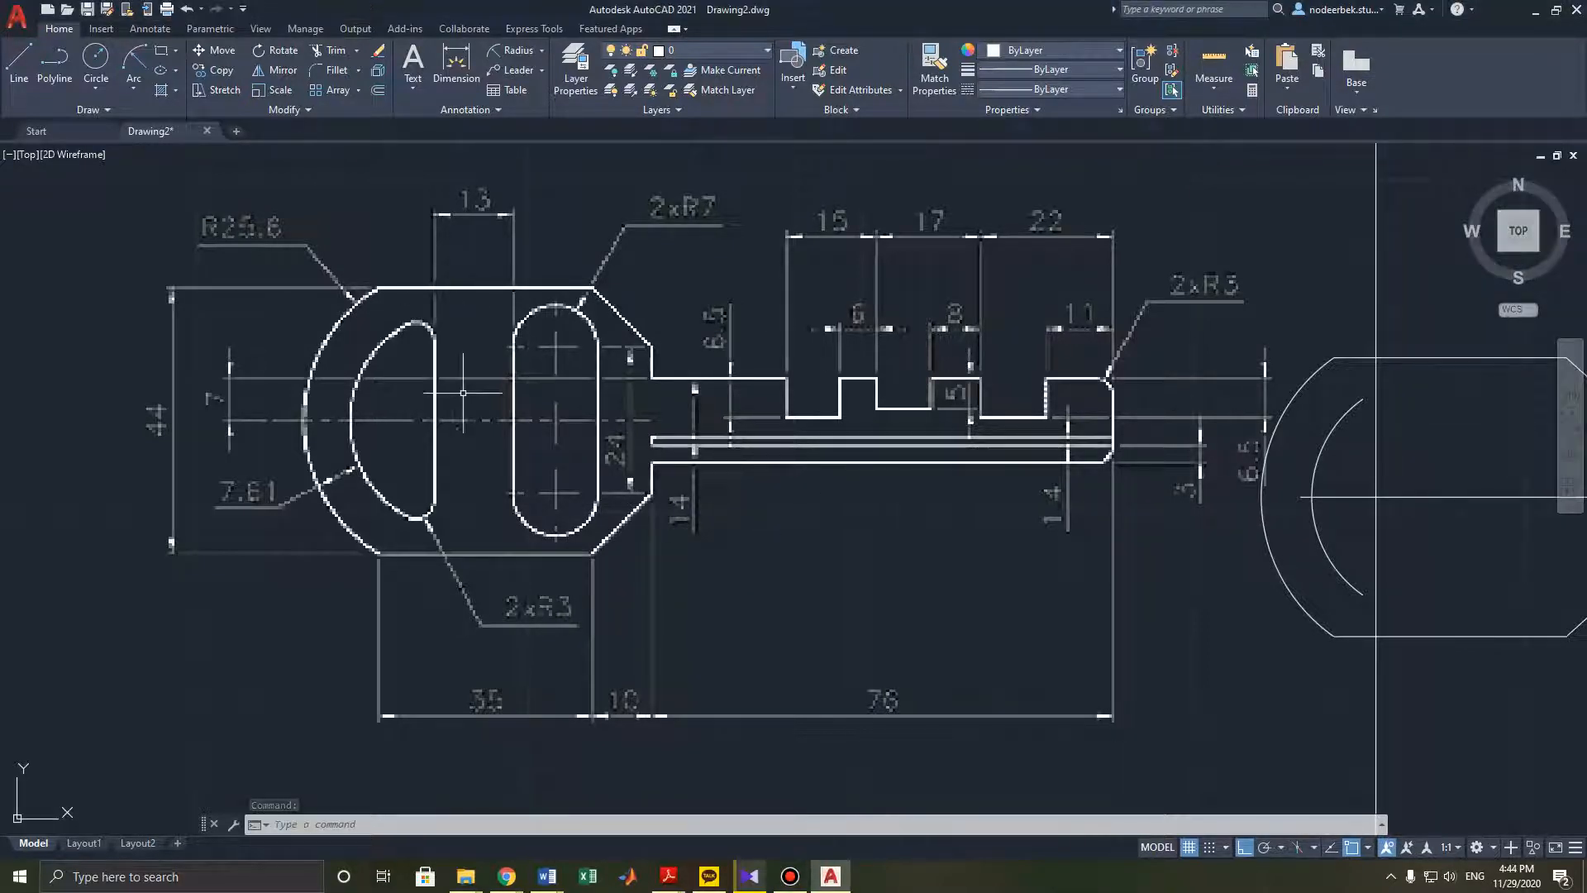
pyautogui.moveTo(469, 393); pyautogui.dragTo(496, 394, button='middle')
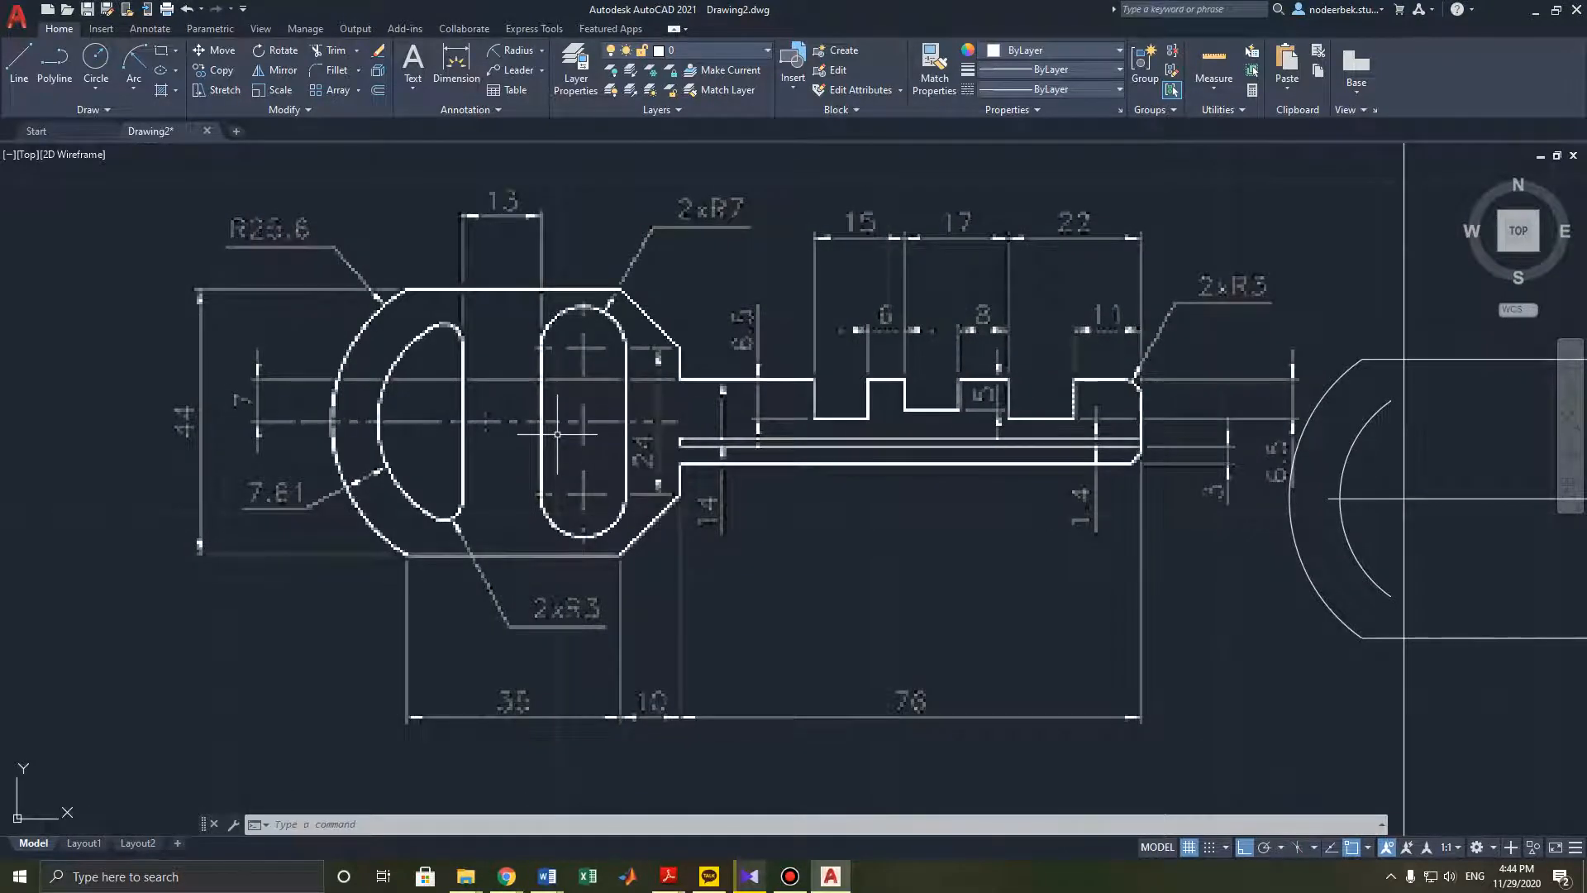
pyautogui.moveTo(385, 440); pyautogui.dragTo(426, 427, button='middle')
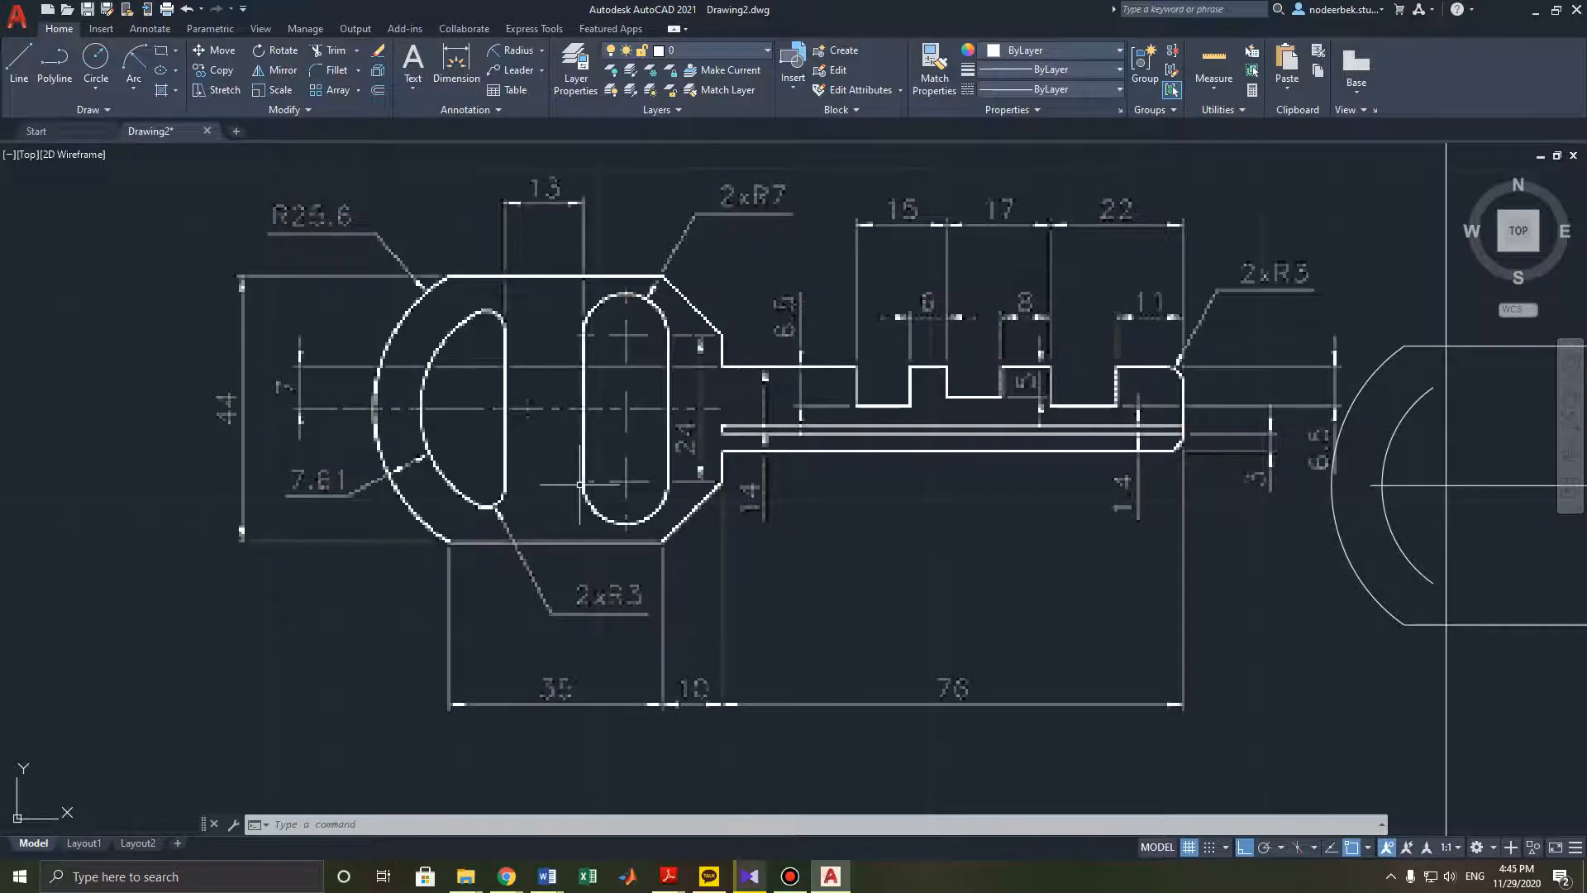
pyautogui.scroll(-3, 580, 484)
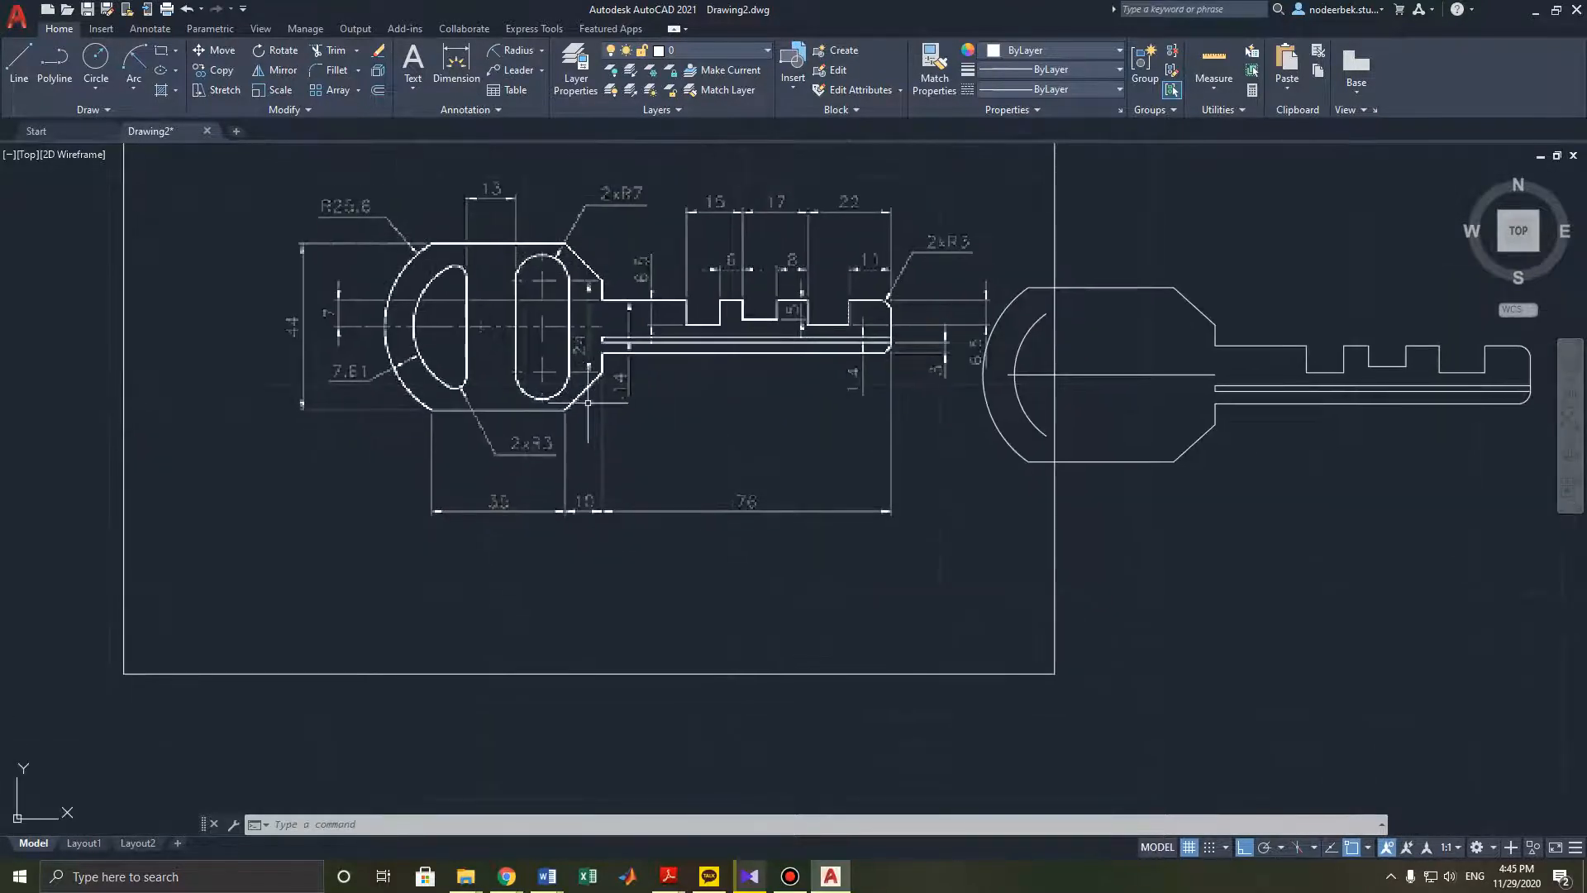
pyautogui.click(1021, 347)
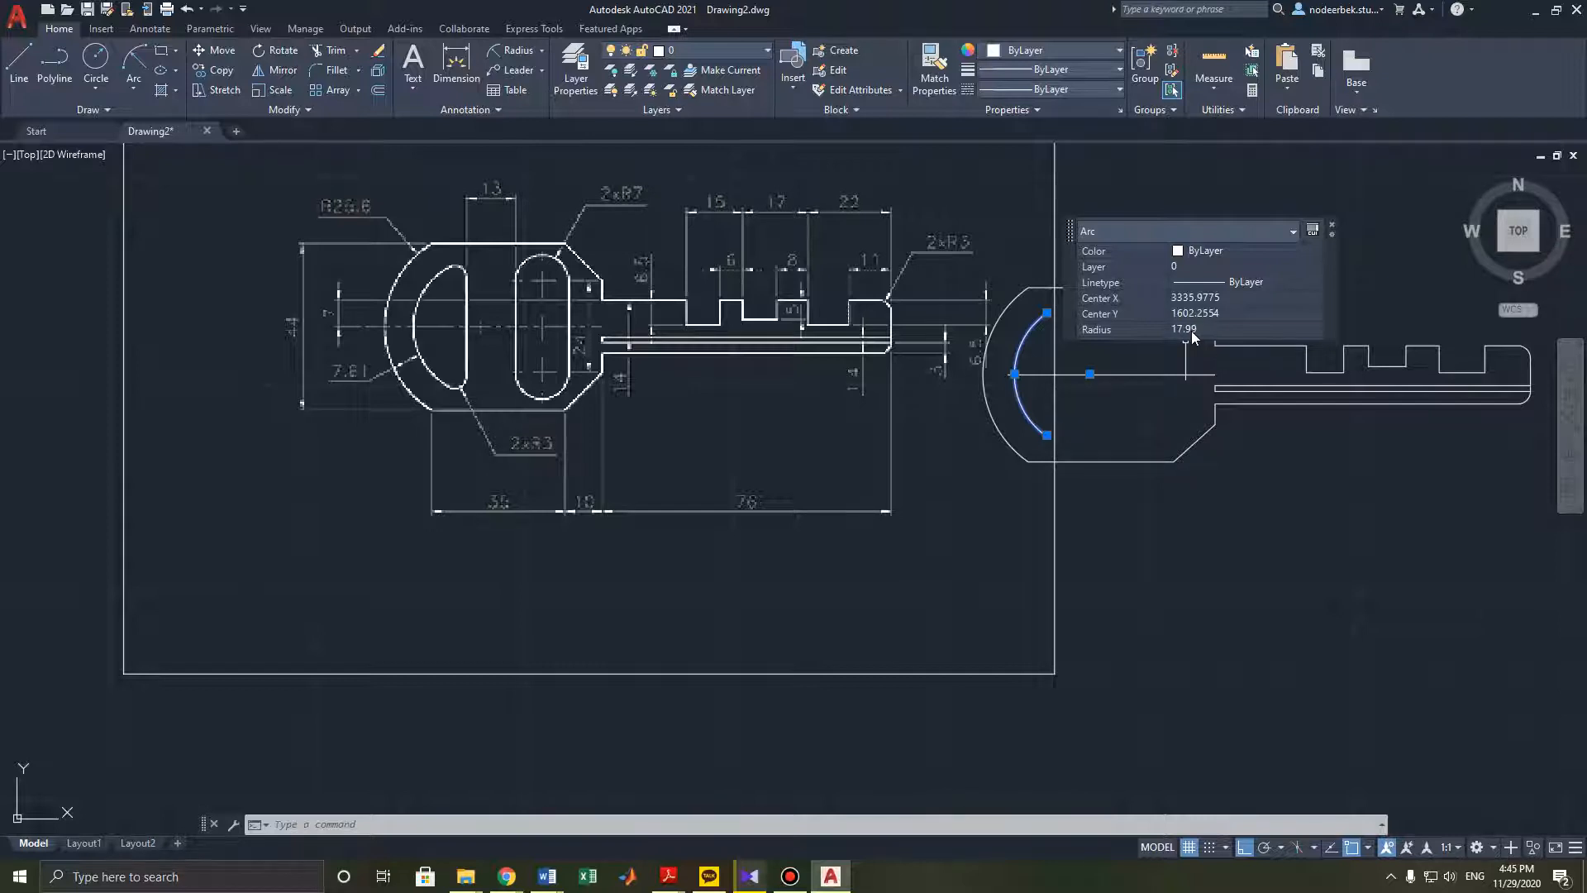
pyautogui.click(1334, 230)
pyautogui.moveTo(661, 392); pyautogui.dragTo(708, 459, button='middle')
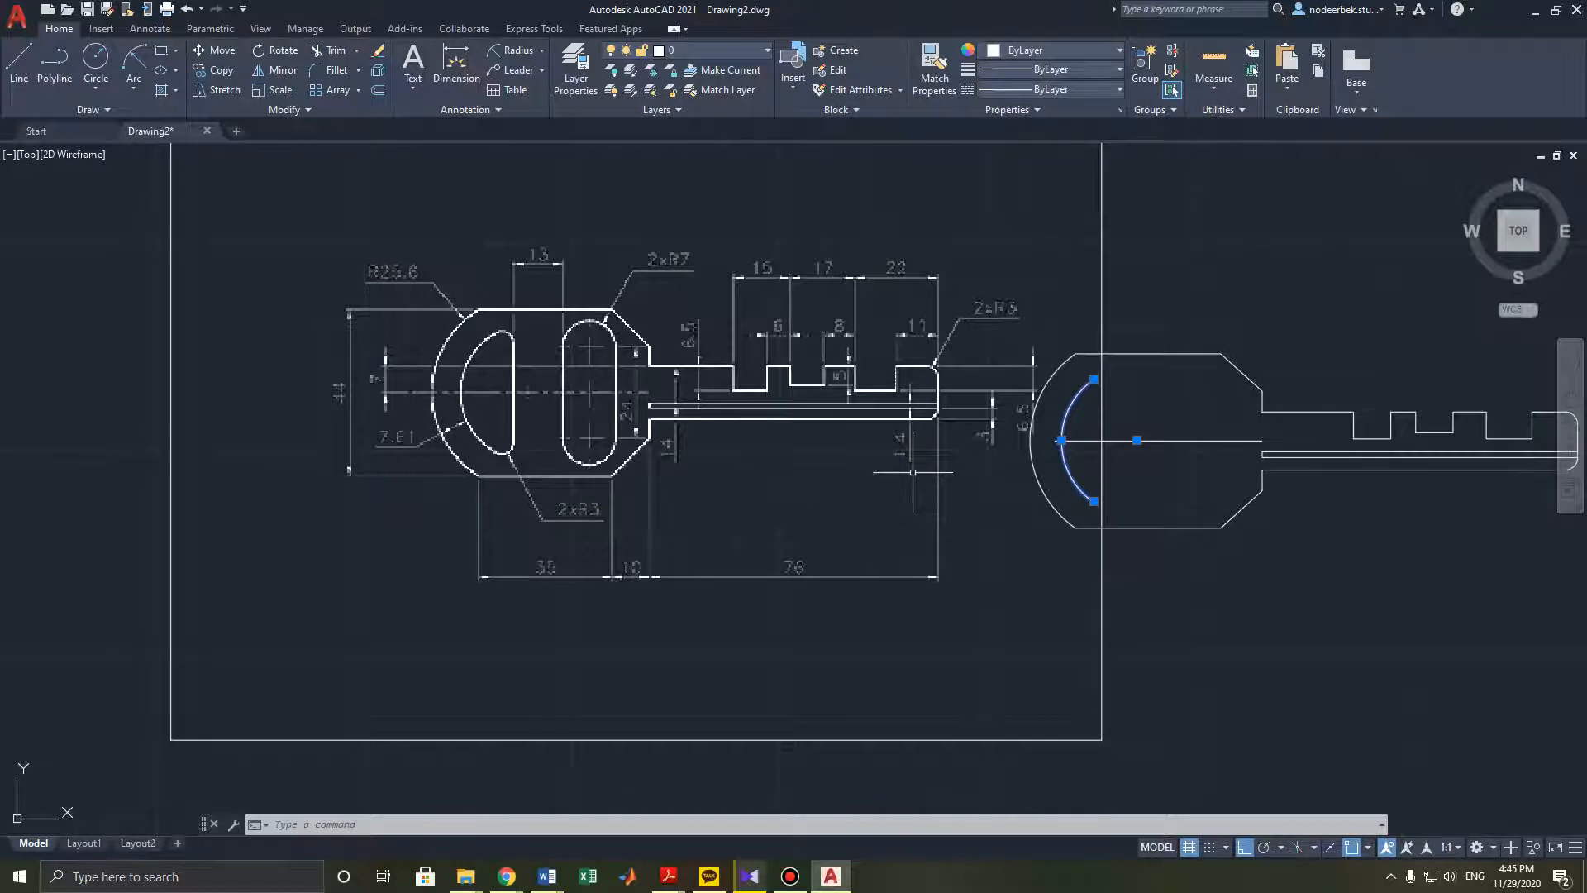
pyautogui.moveTo(1187, 549); pyautogui.dragTo(1127, 538, button='middle')
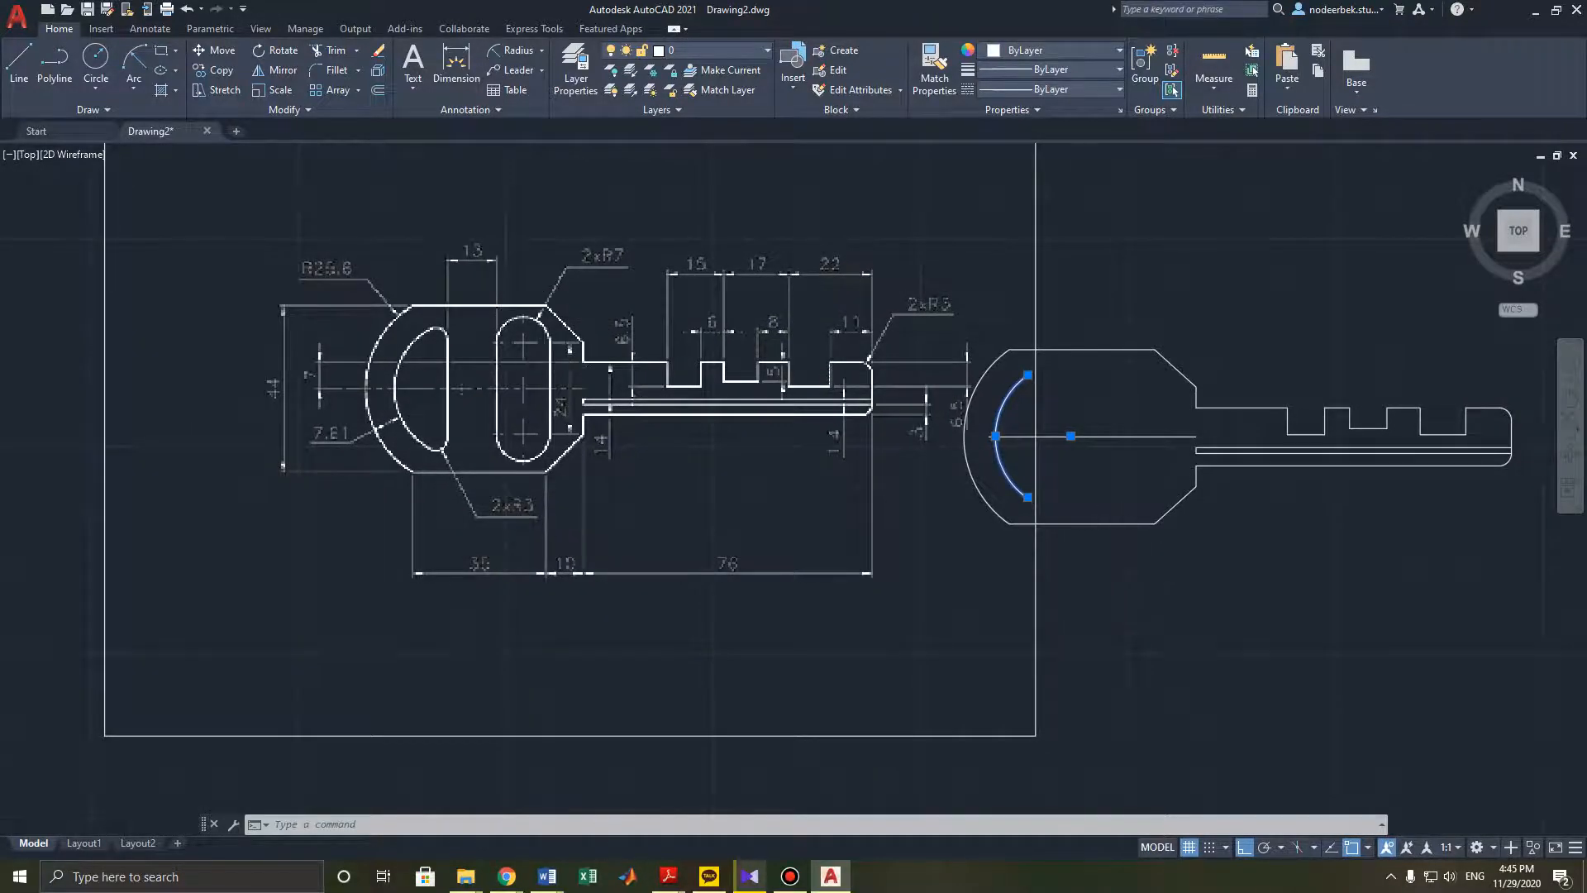
pyautogui.scroll(4, 562, 397)
pyautogui.scroll(-5, 560, 402)
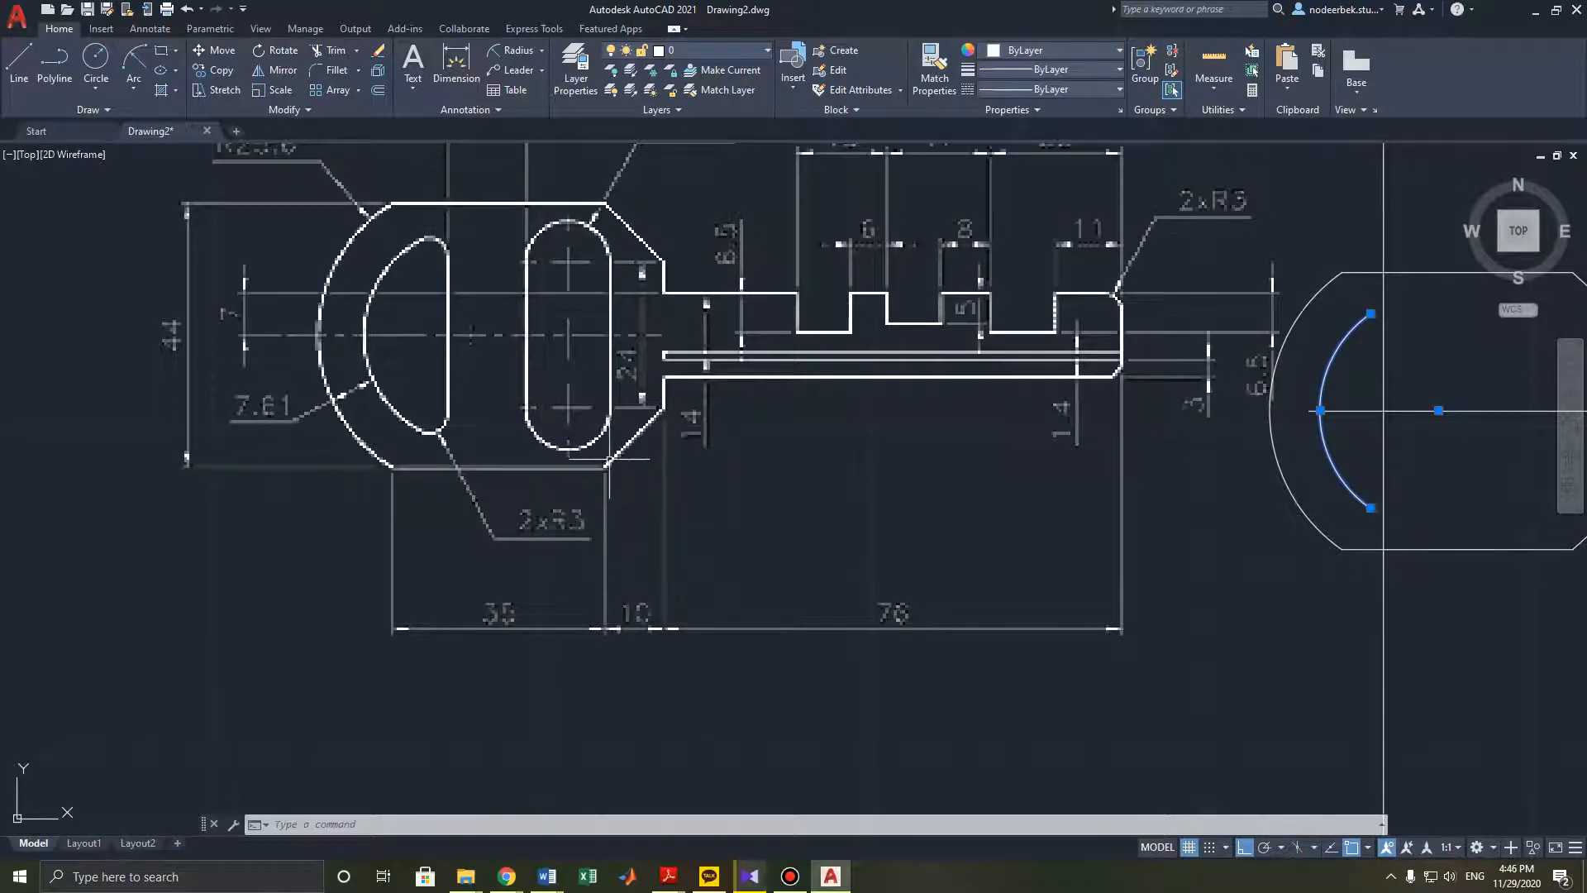
pyautogui.scroll(-2, 608, 390)
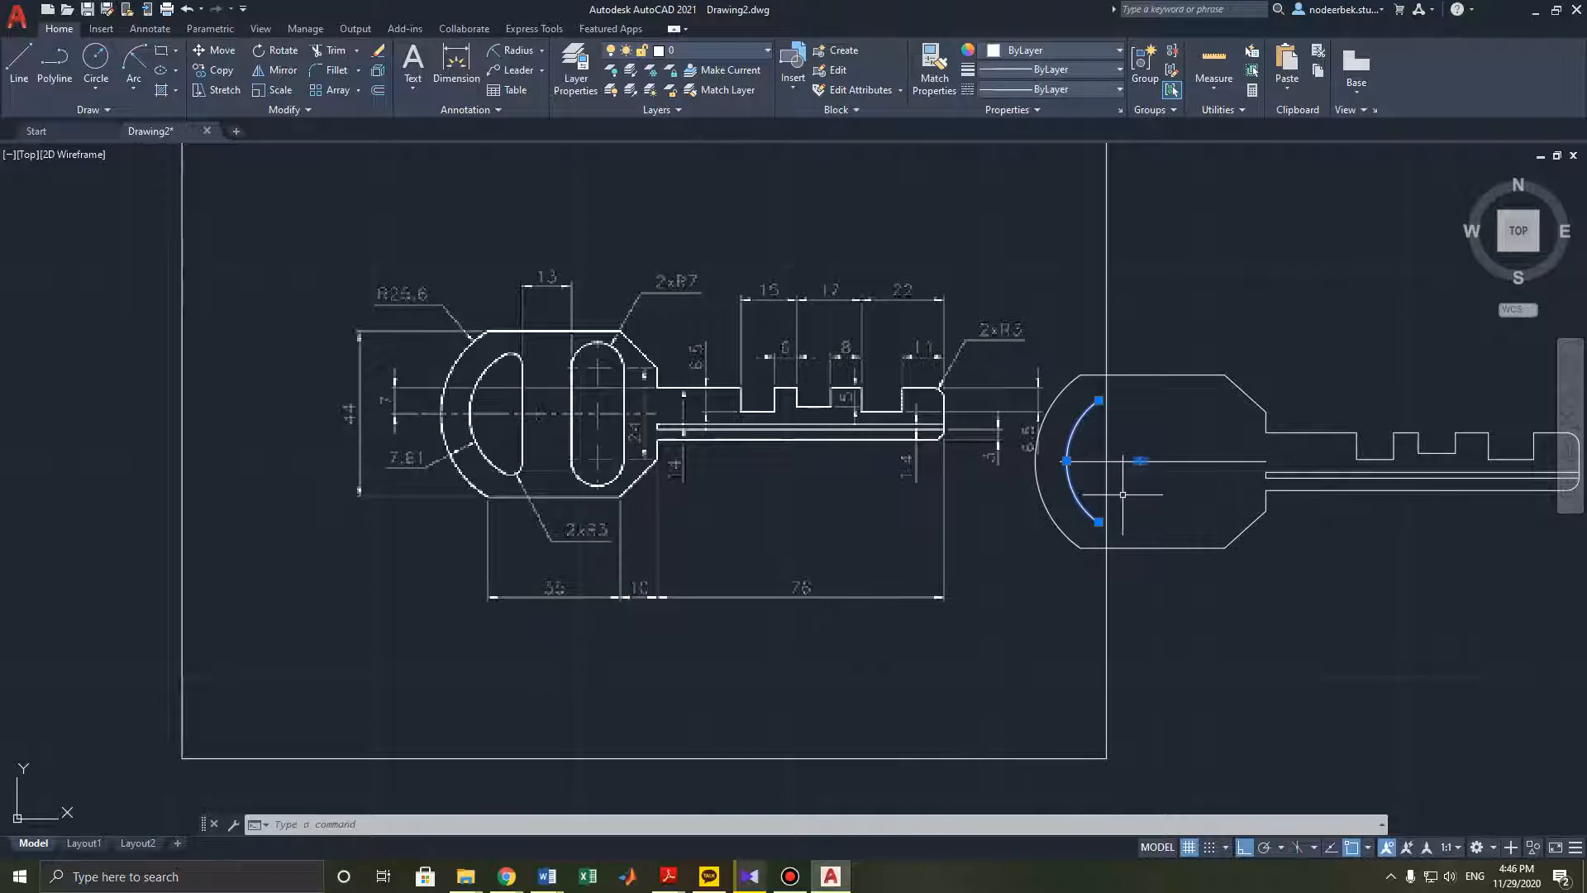
pyautogui.moveTo(1164, 501); pyautogui.dragTo(1112, 503, button='middle')
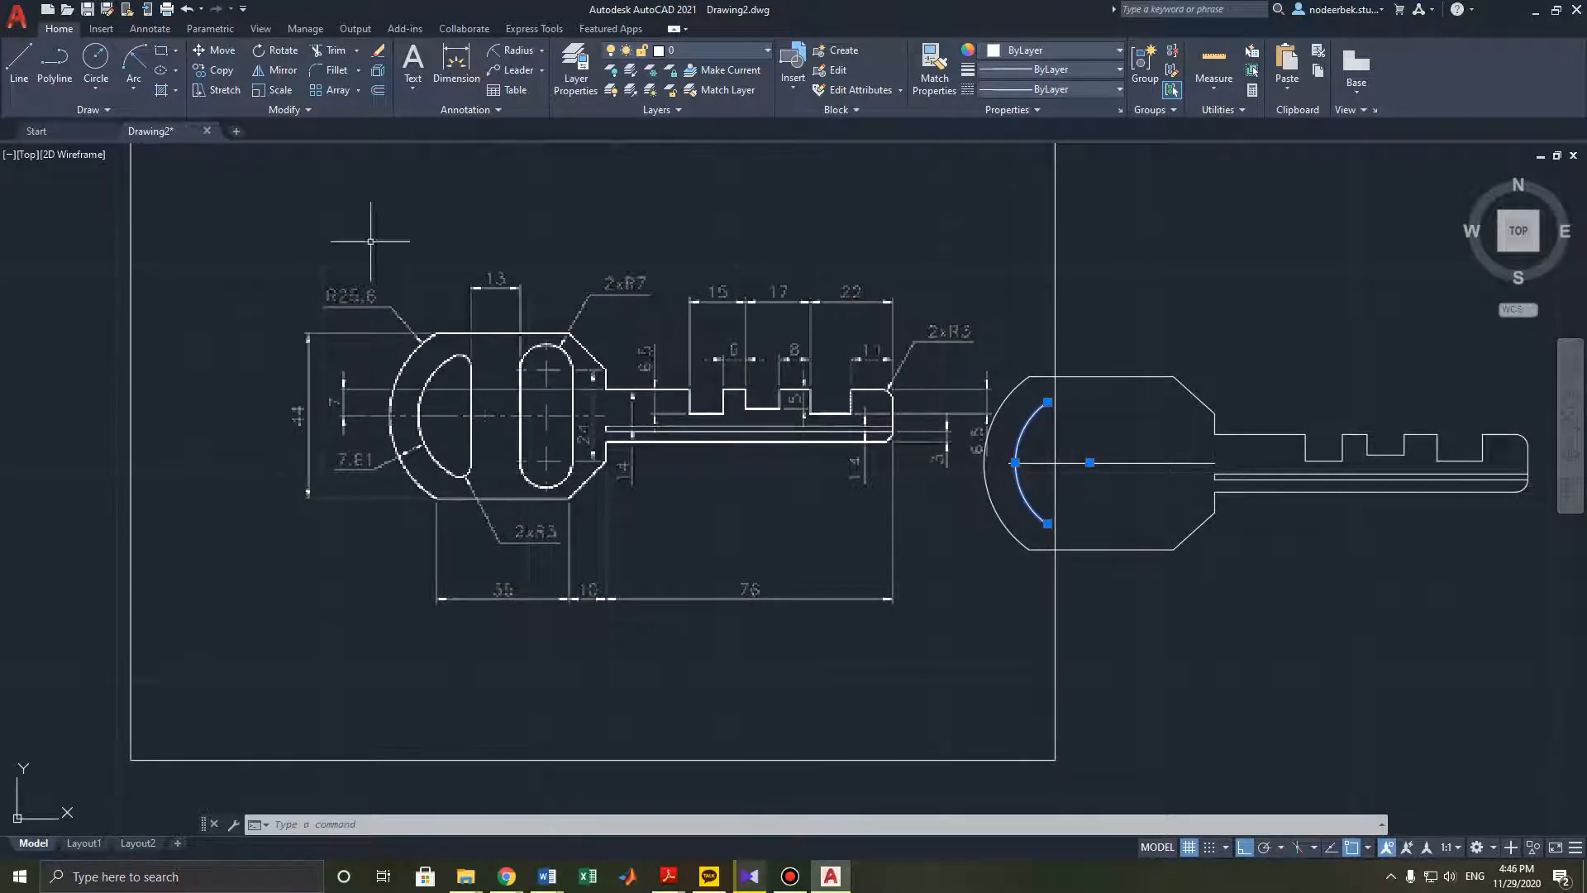
# - Try to start a circle on the key head by entering 17,9 and then 17.99 as its centre, cancelling each attempt
pyautogui.click(97, 63)
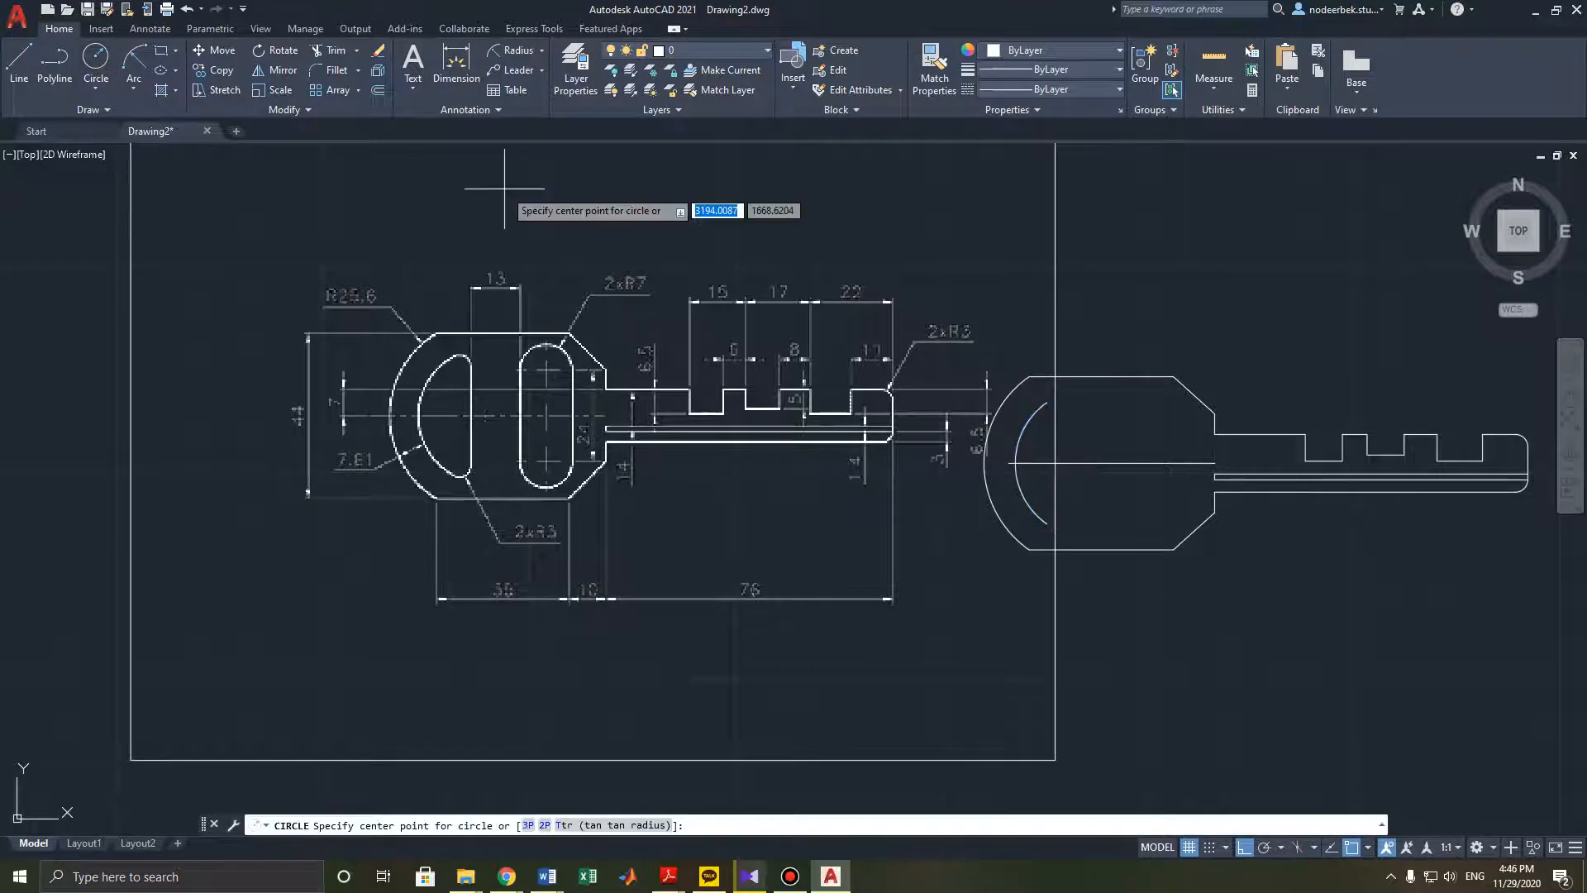
pyautogui.write('17,9')
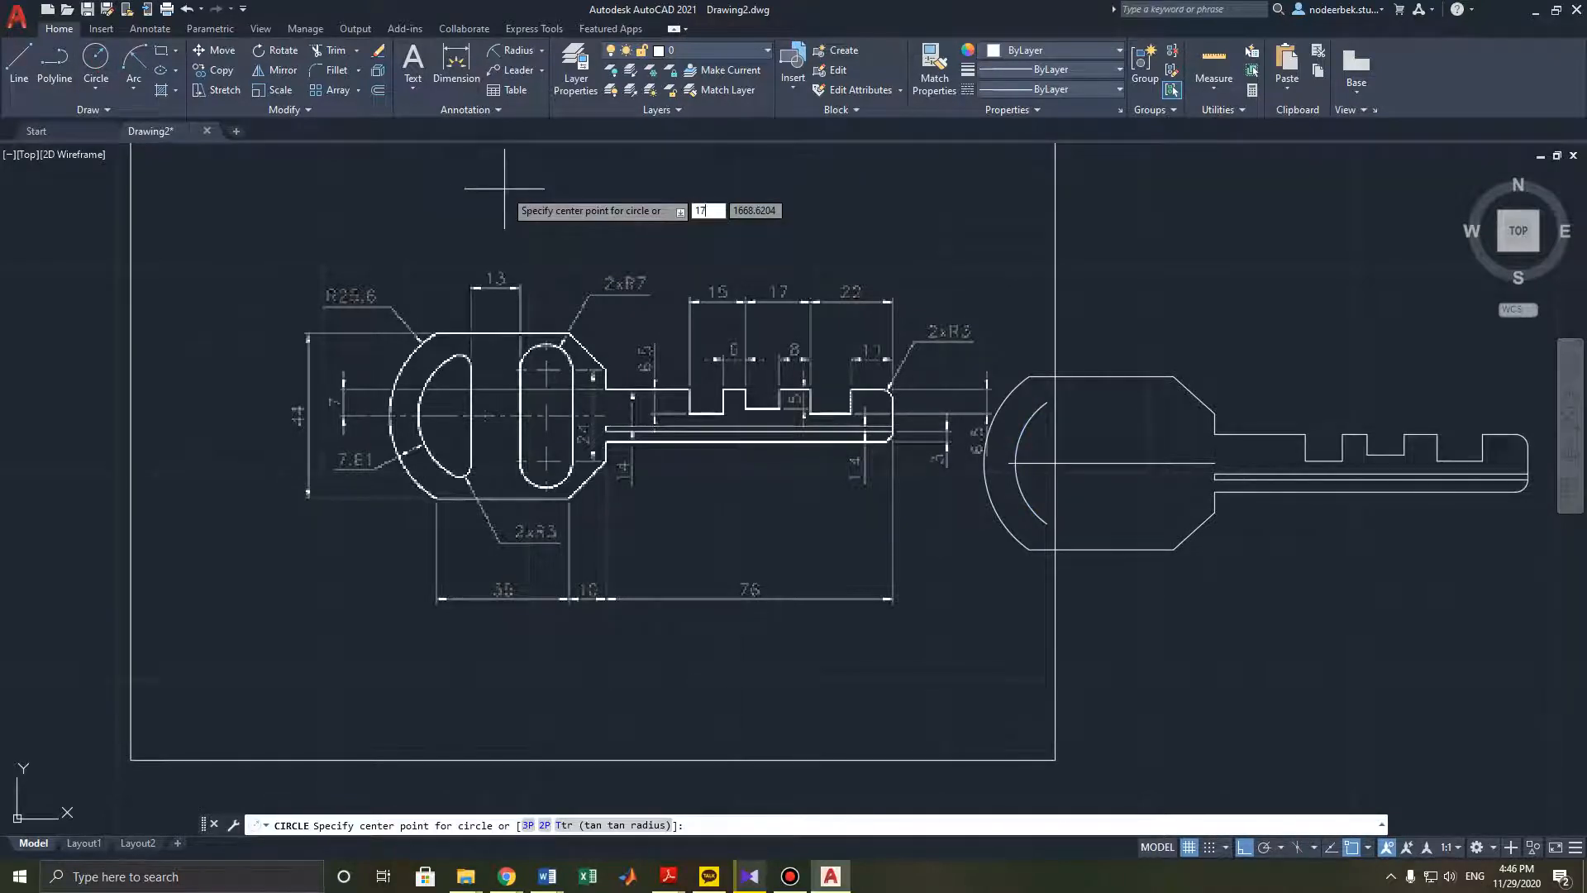
pyautogui.press('Return')
pyautogui.press('Escape')
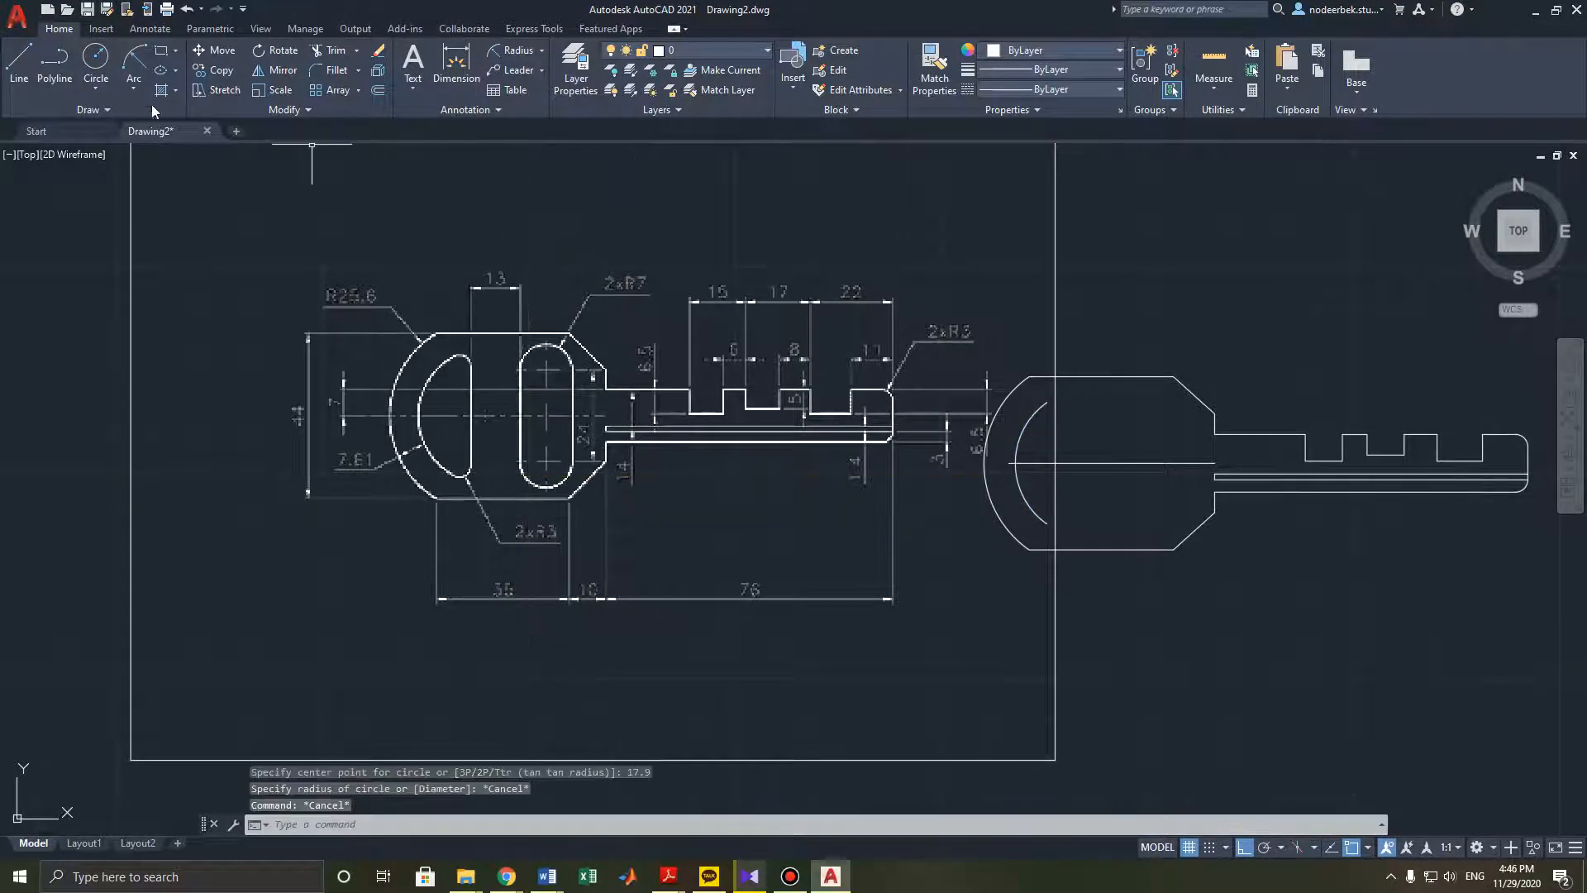
pyautogui.click(97, 62)
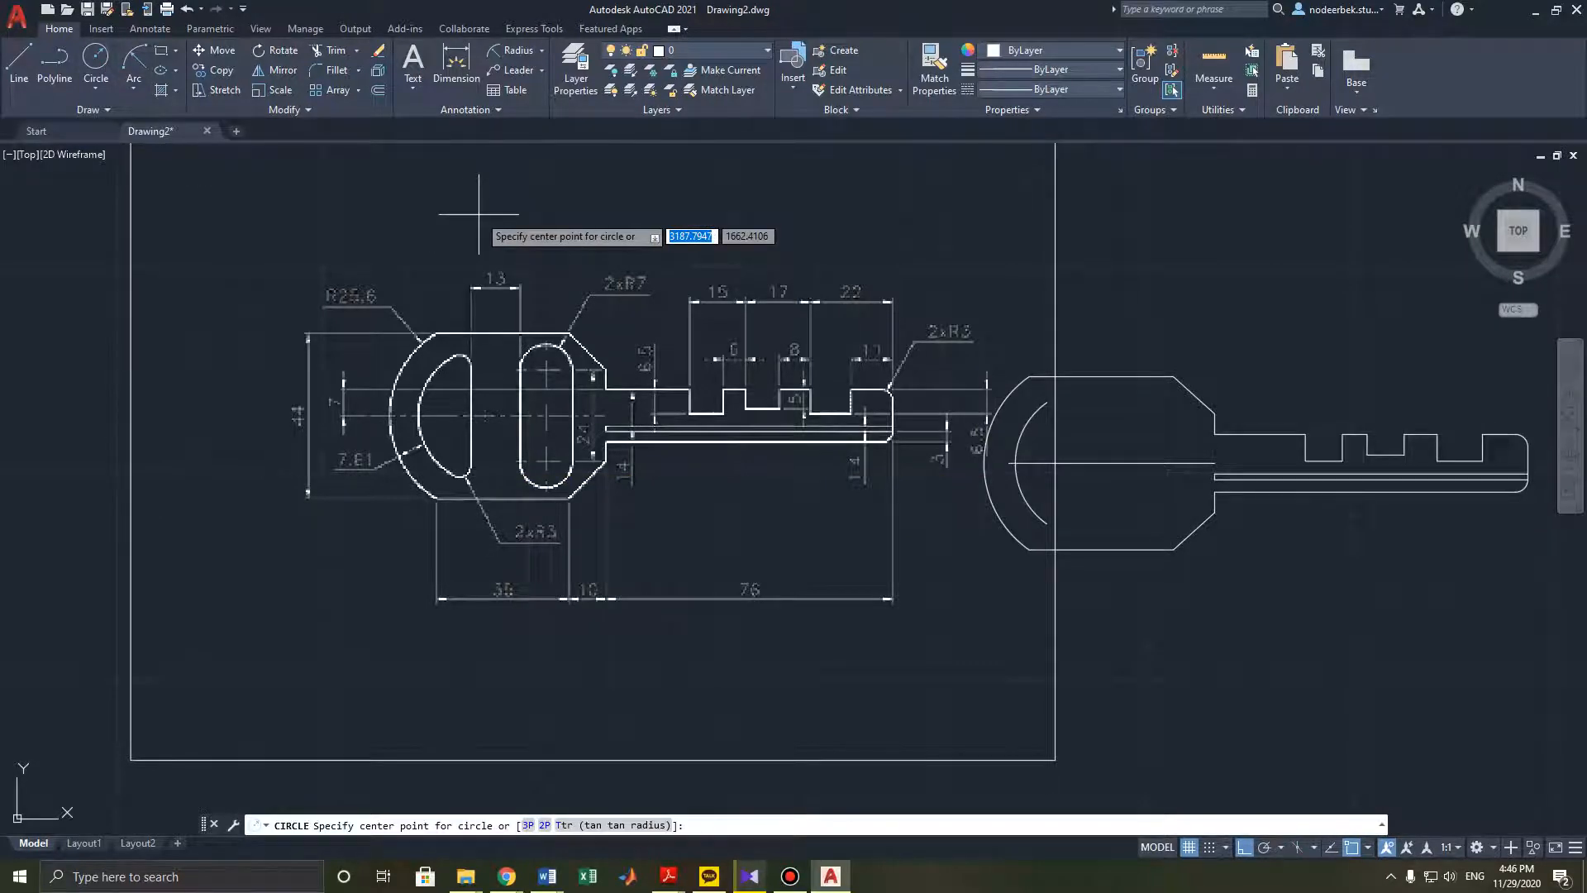
pyautogui.press('BackSpace')
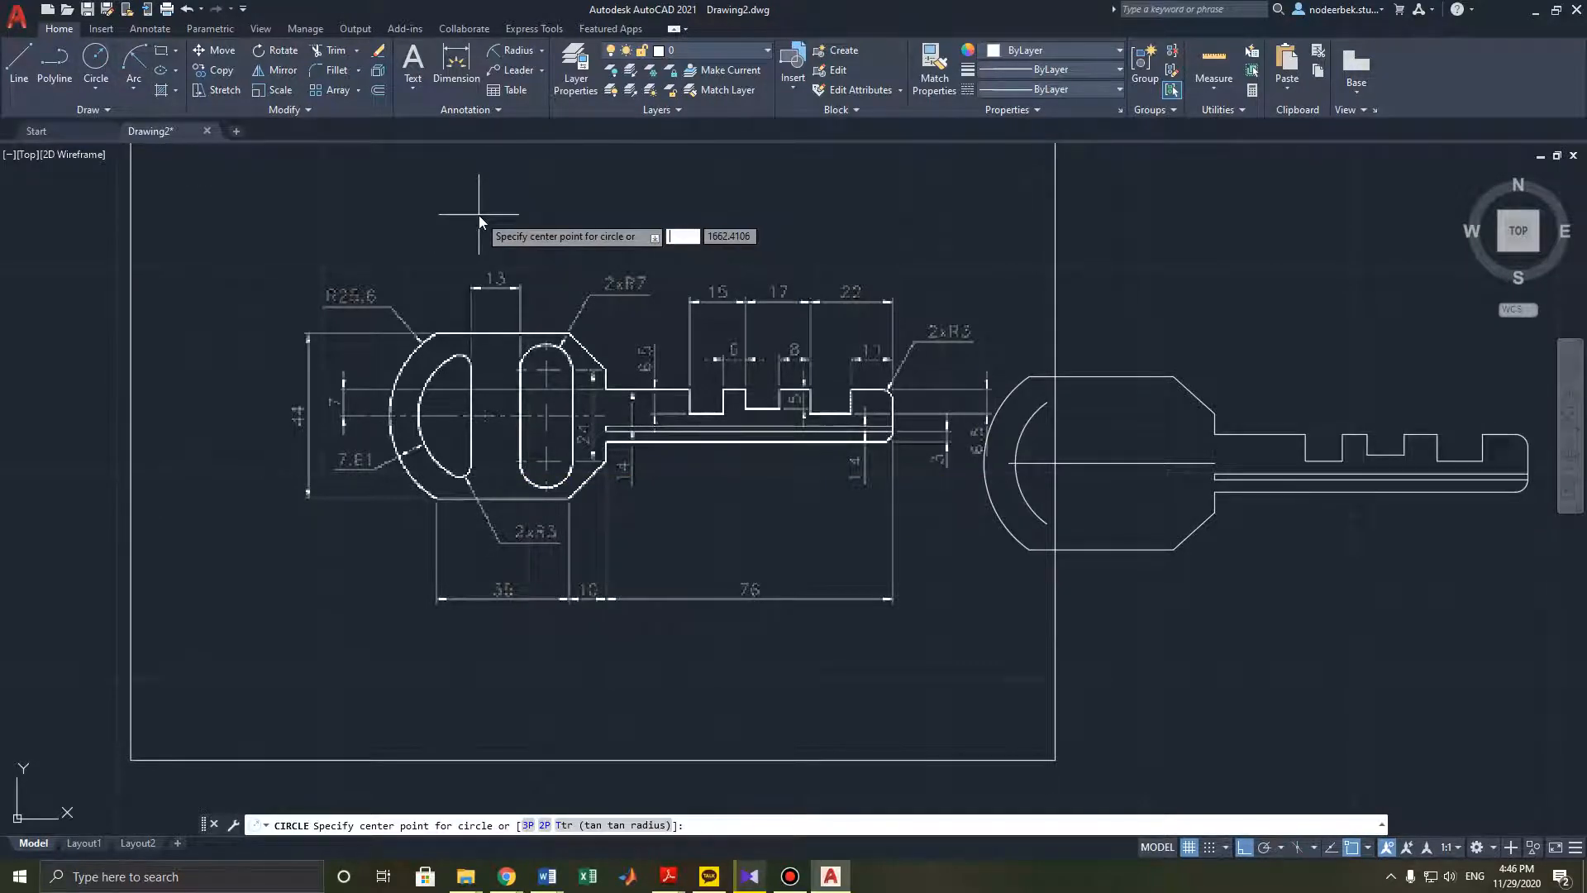
pyautogui.write('17.99')
pyautogui.press('Return')
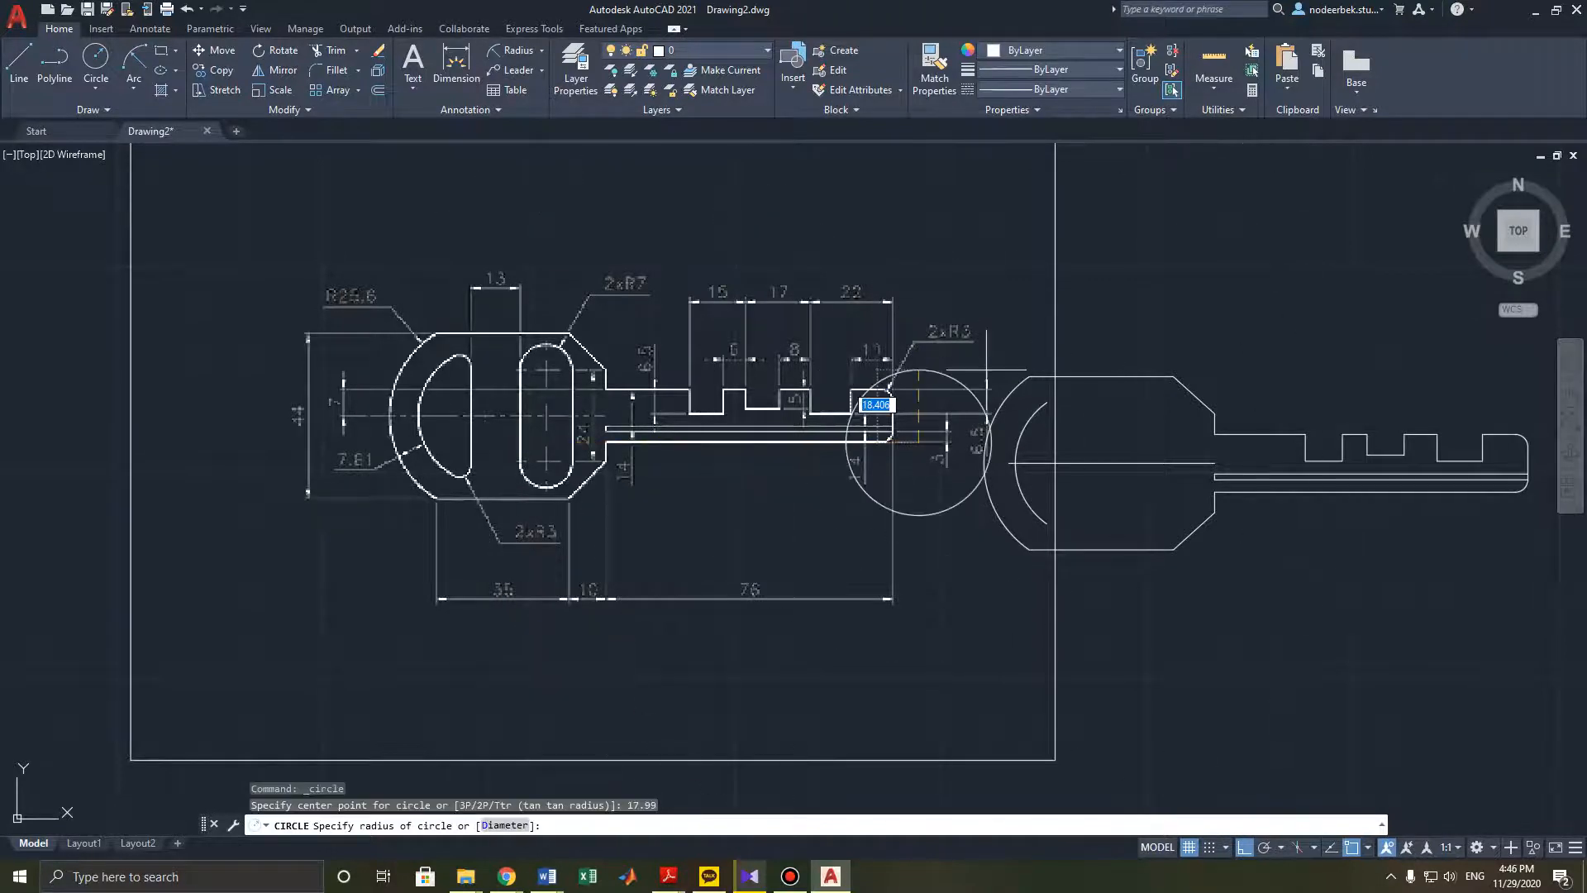
pyautogui.press('Escape')
# - Draw a circle of radius 17.99 centred on the key head's horizontal centre line
pyautogui.click(96, 58)
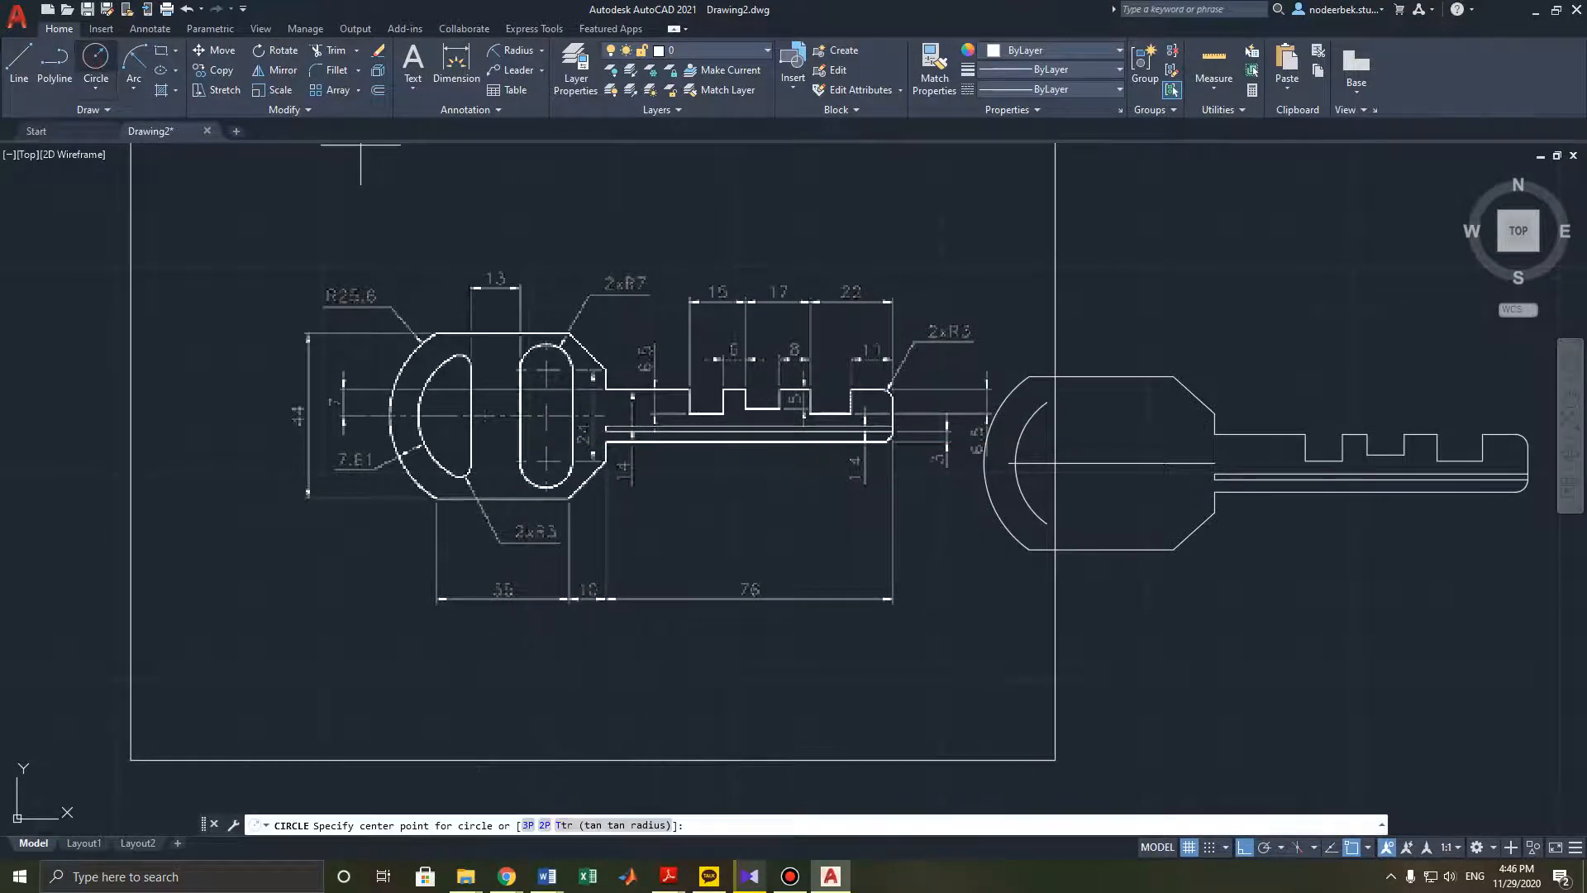
pyautogui.scroll(4, 1089, 463)
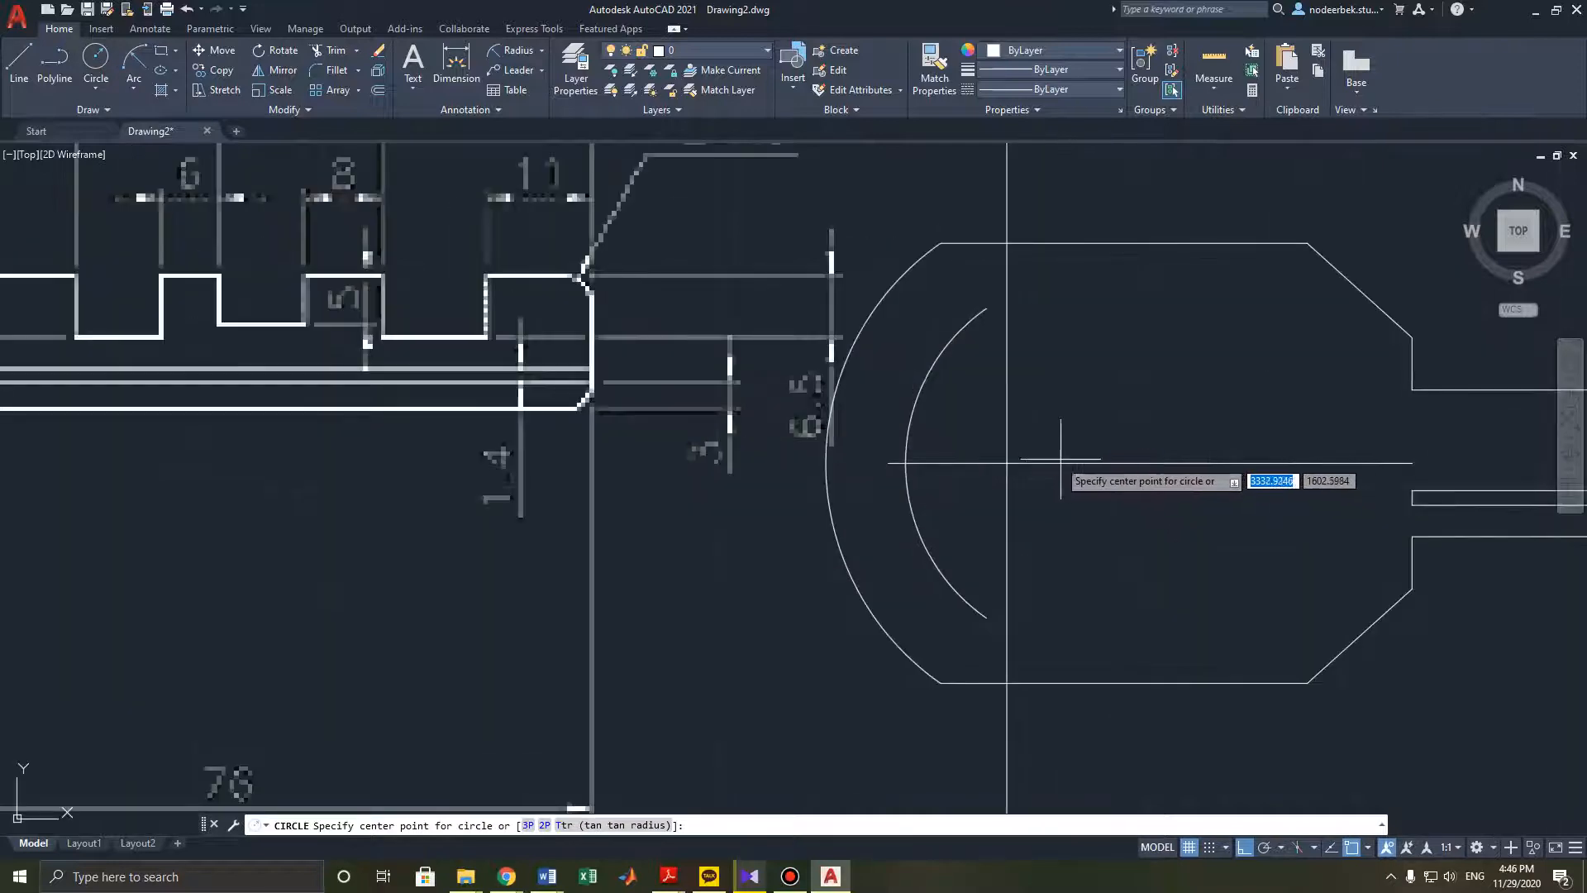
pyautogui.press('Escape')
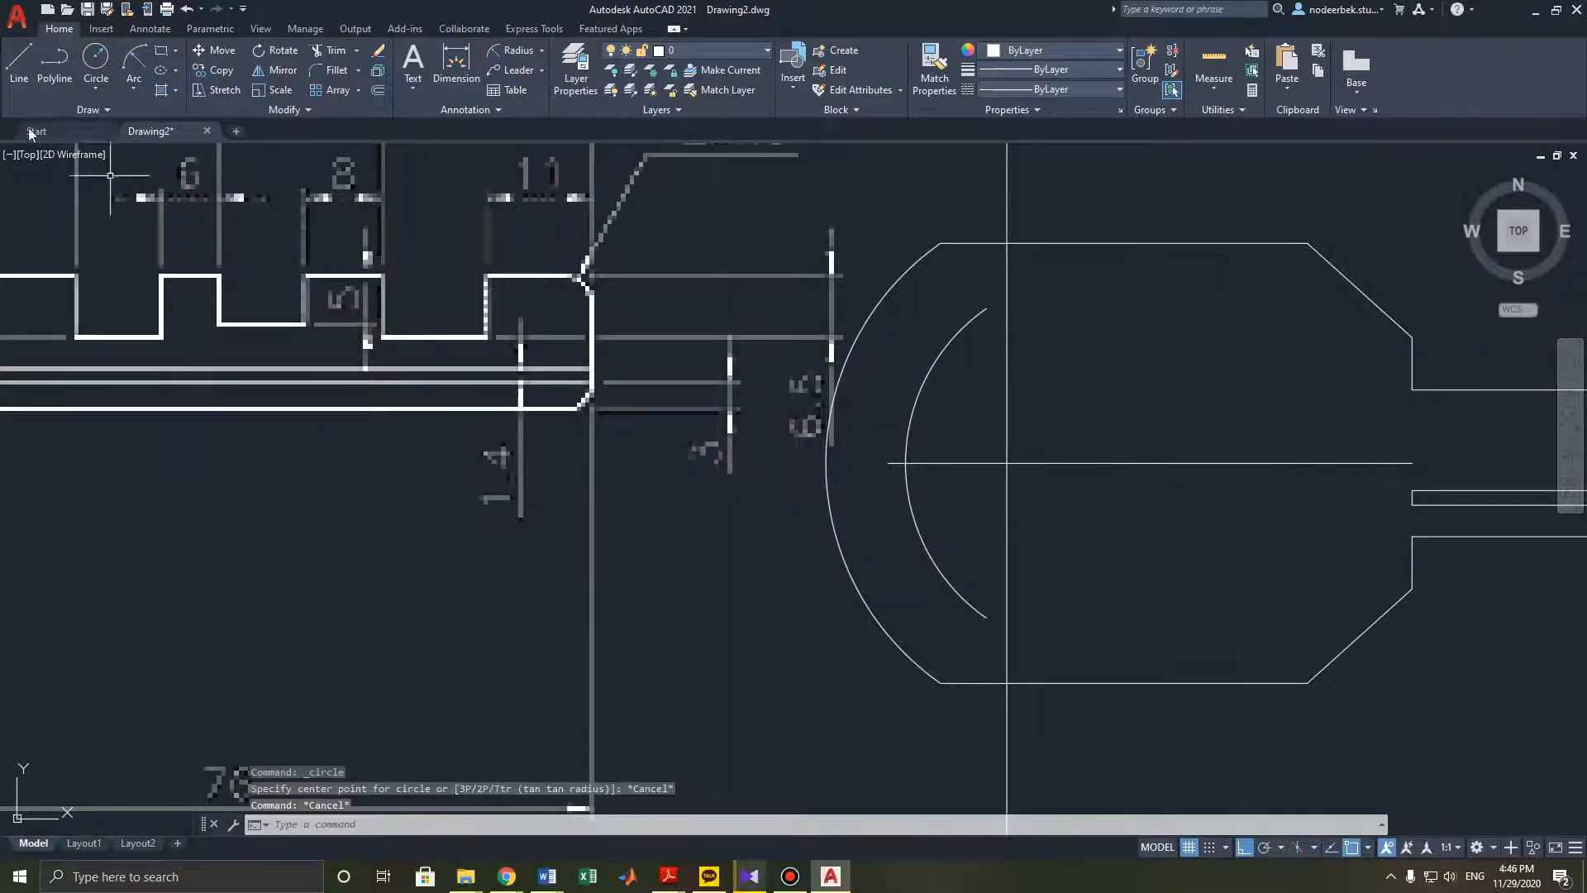
pyautogui.click(18, 57)
pyautogui.press('Escape')
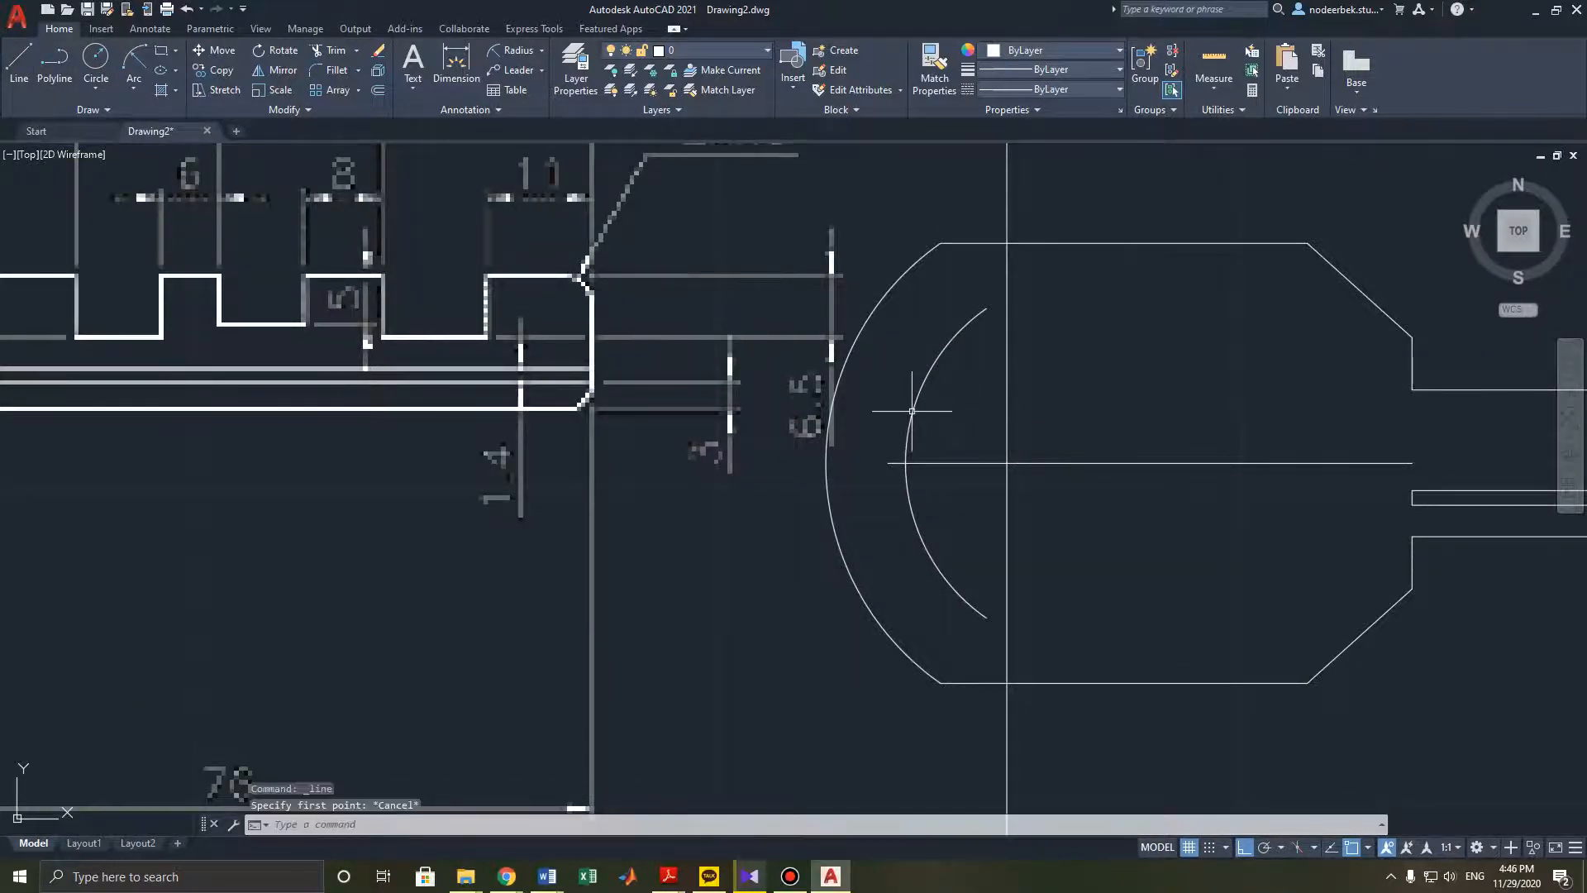
pyautogui.click(913, 411)
pyautogui.press('Escape')
pyautogui.click(95, 62)
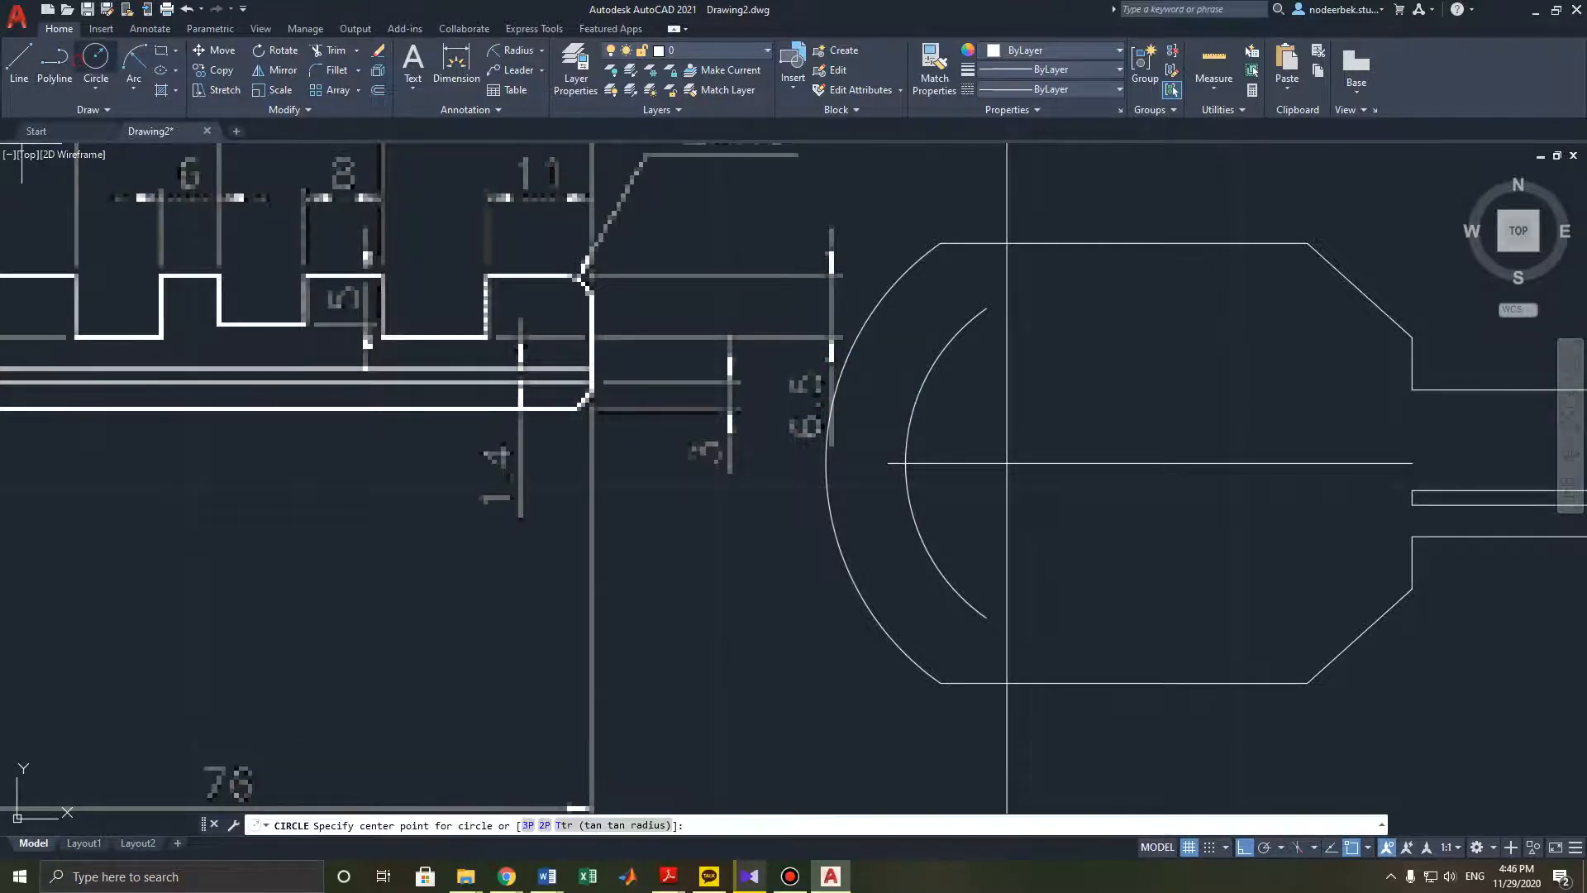
pyautogui.click(1093, 462)
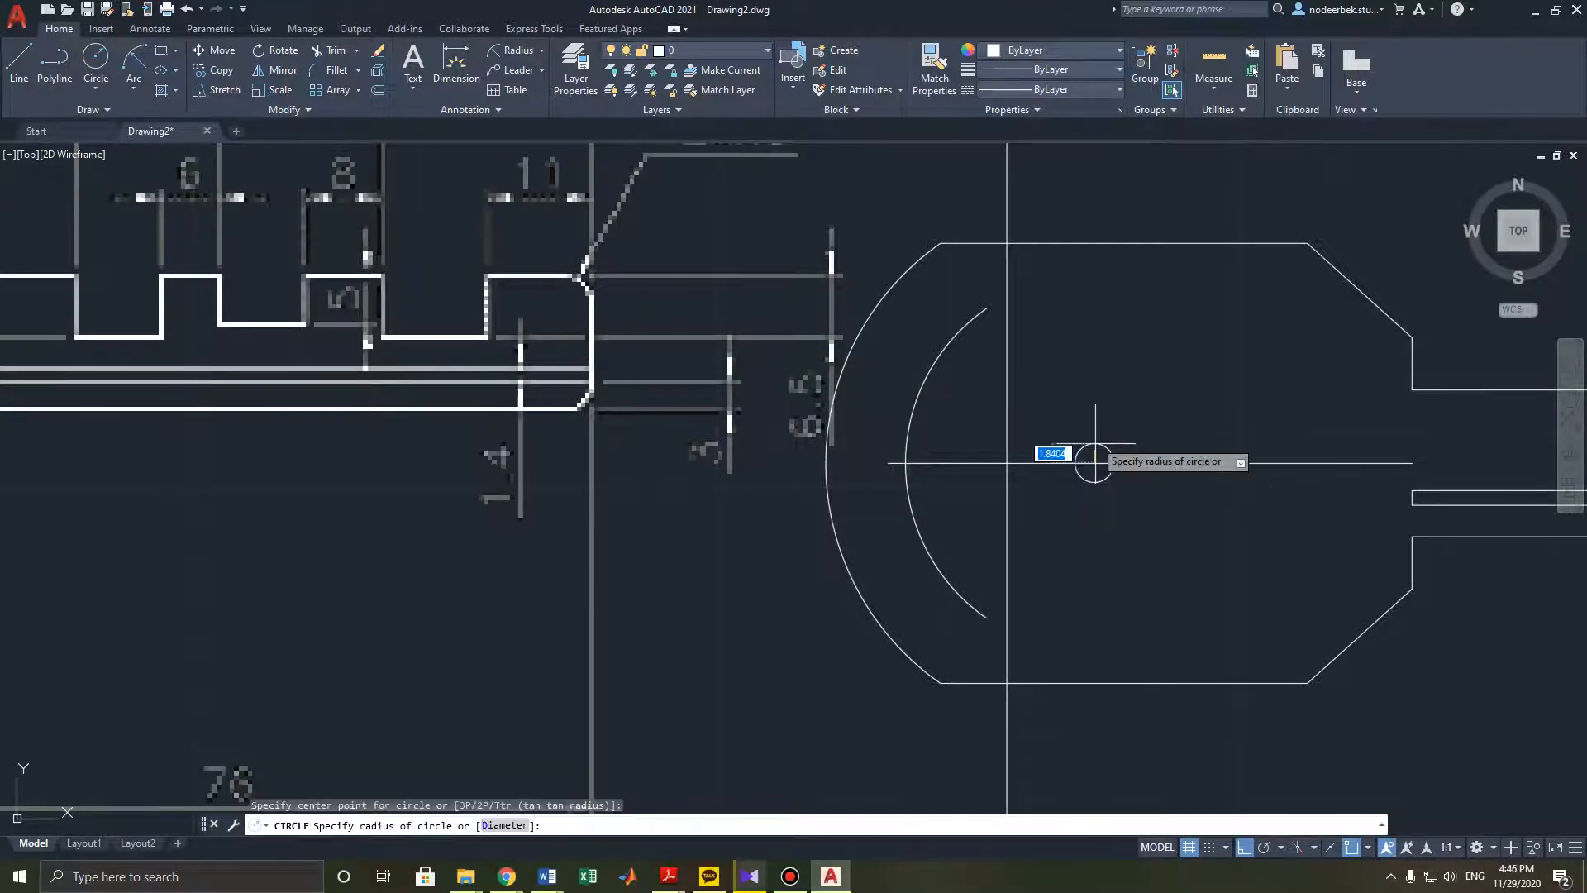
pyautogui.write('17.9')
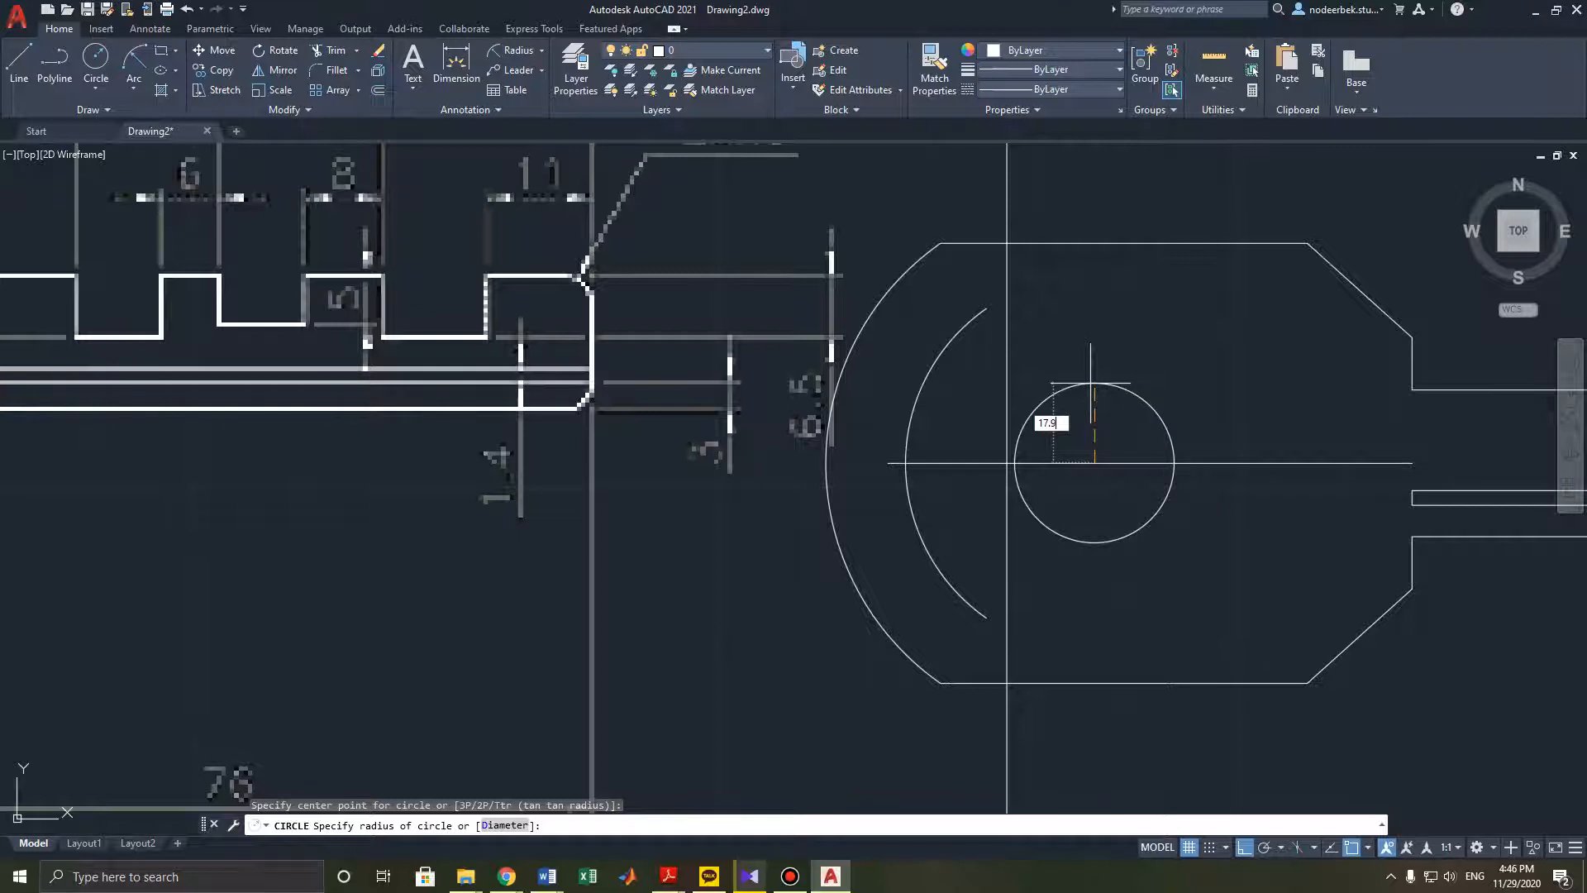
pyautogui.write('9')
pyautogui.press('Return')
pyautogui.press('Escape')
# - Add a centre mark to the new circle with the CENTERMARK command
pyautogui.scroll(-2, 1051, 463)
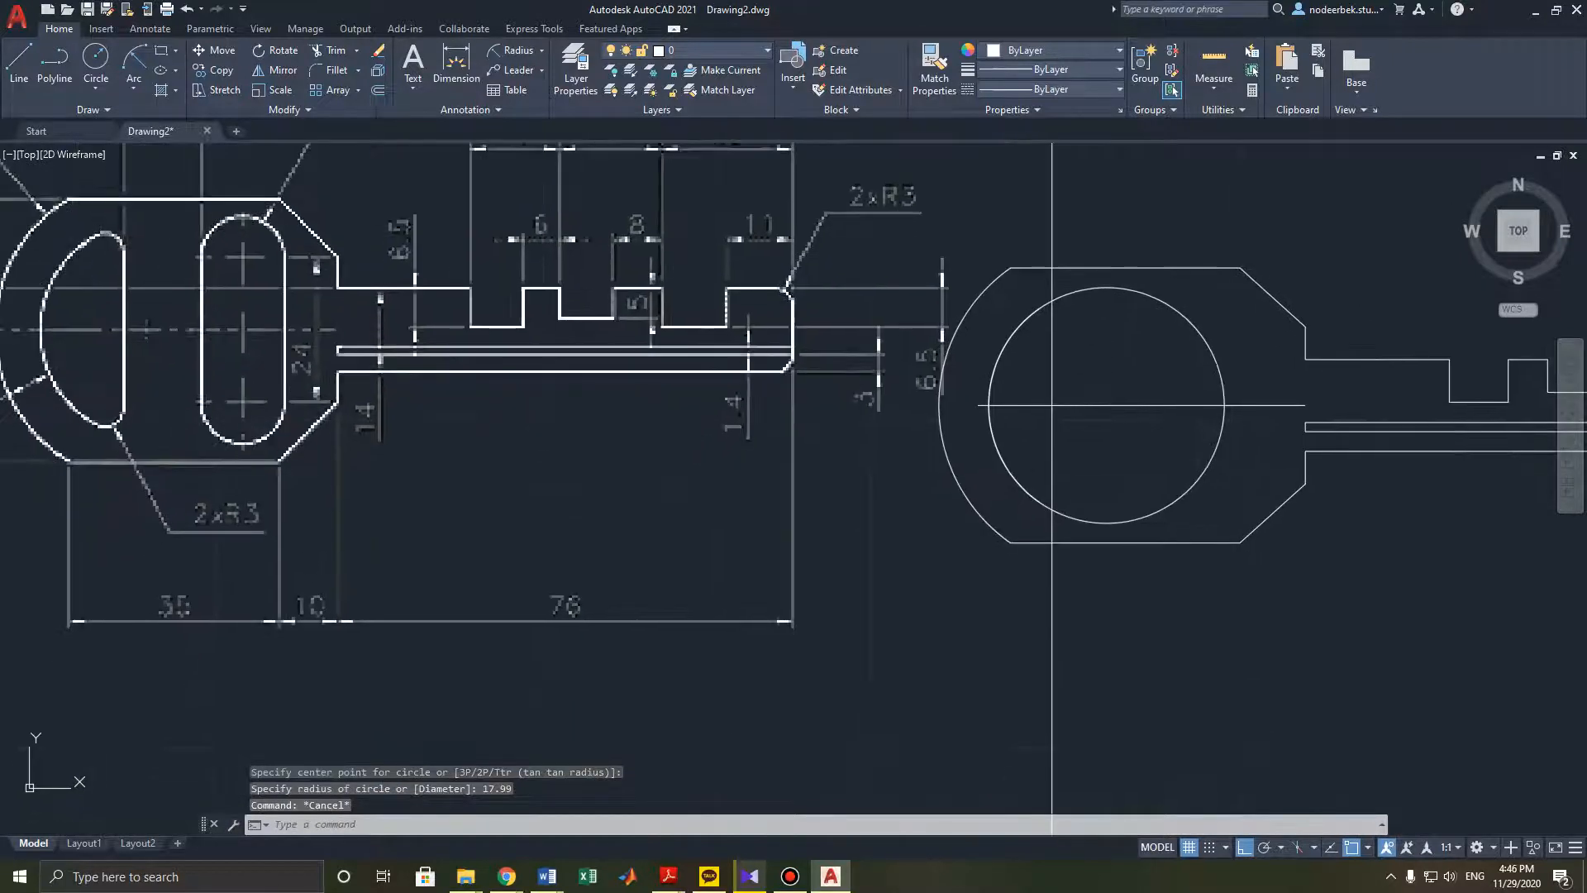
pyautogui.click(1157, 299)
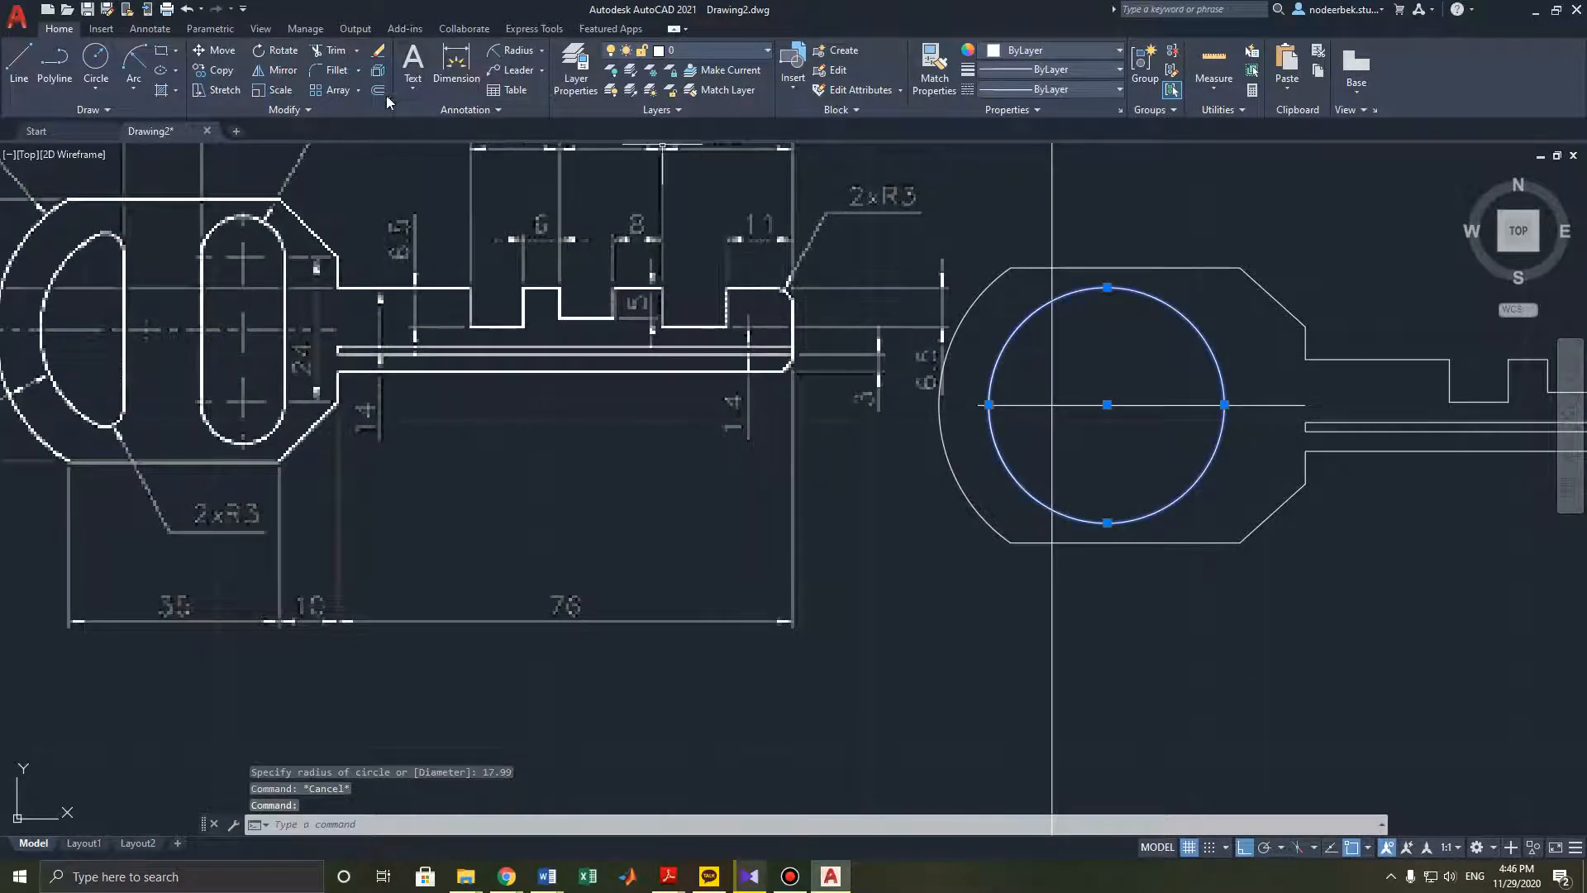
pyautogui.write('cm')
pyautogui.press('Return')
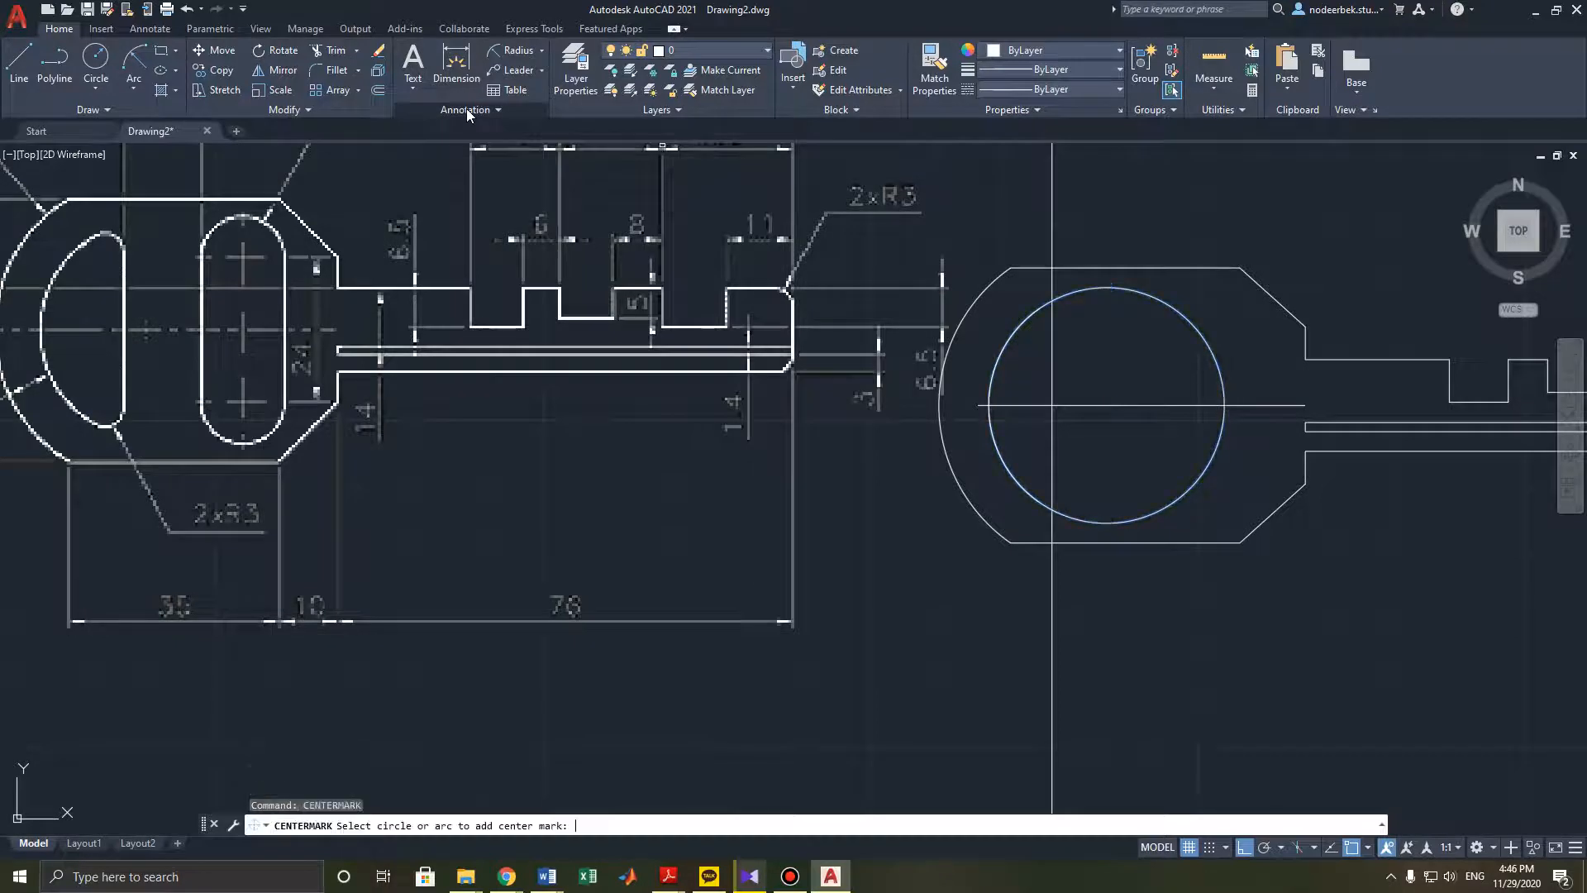
pyautogui.click(1134, 335)
pyautogui.press('Escape')
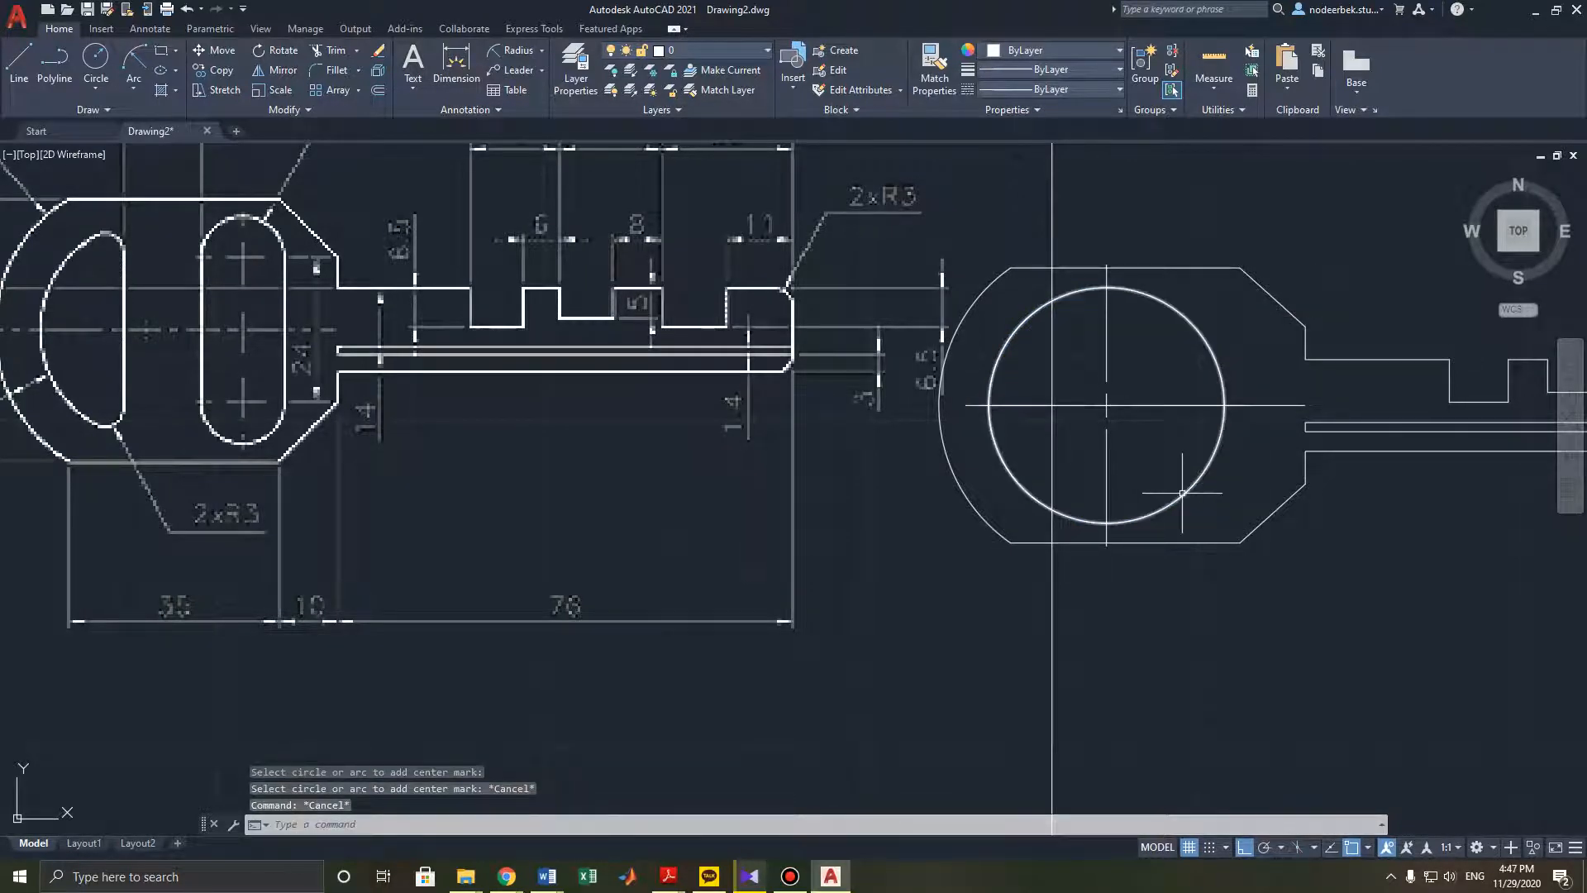
# - Trim away the right part of the circle inside the key head
pyautogui.scroll(-4, 1182, 496)
pyautogui.scroll(2, 901, 573)
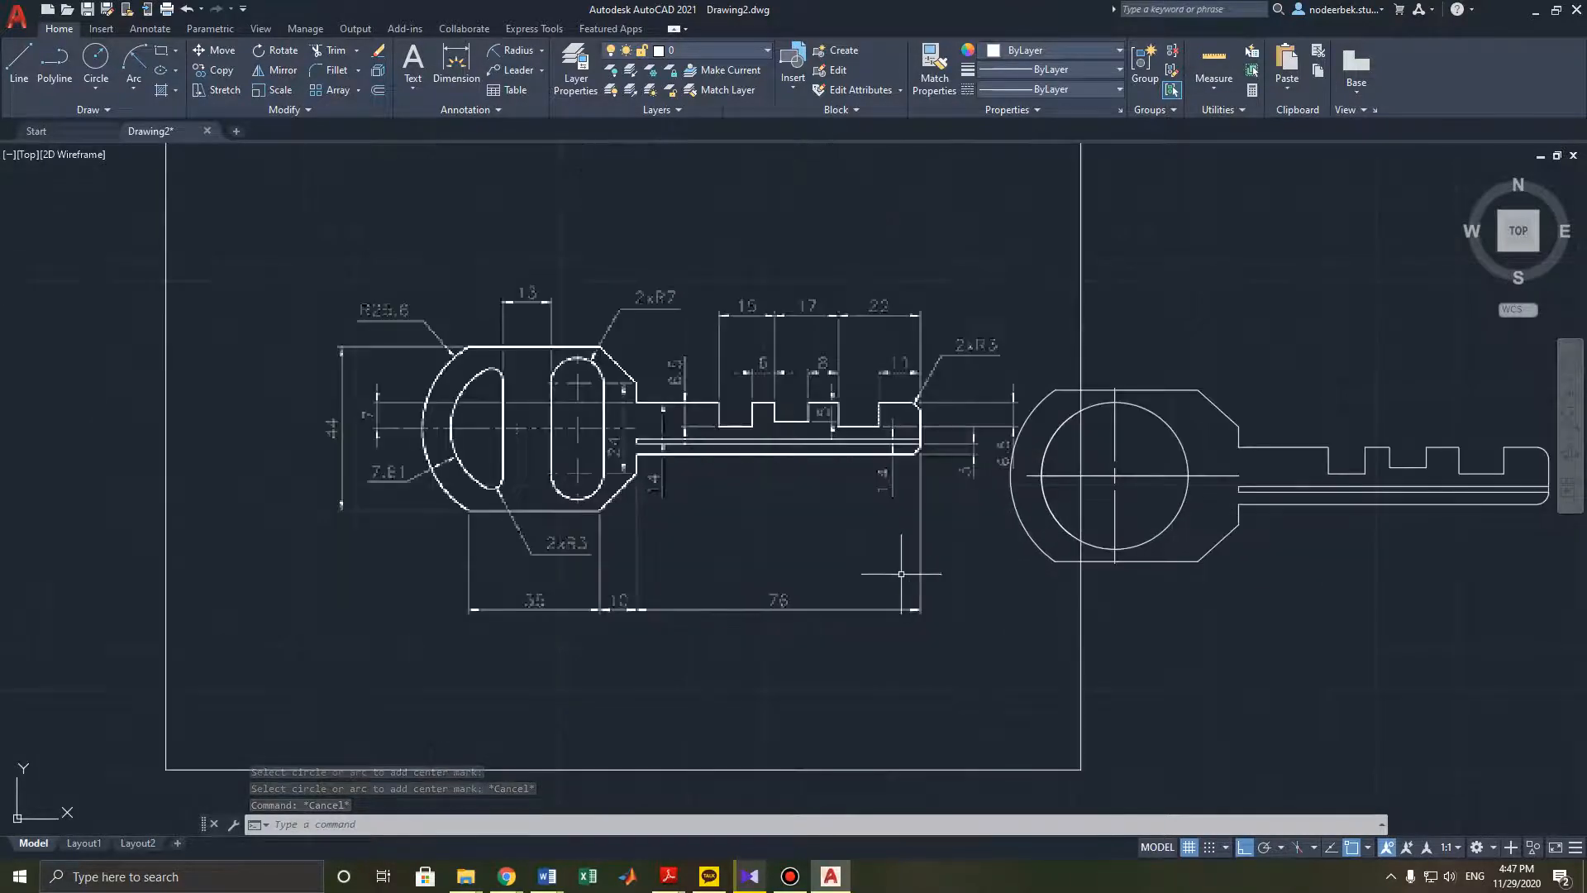
pyautogui.scroll(3, 901, 572)
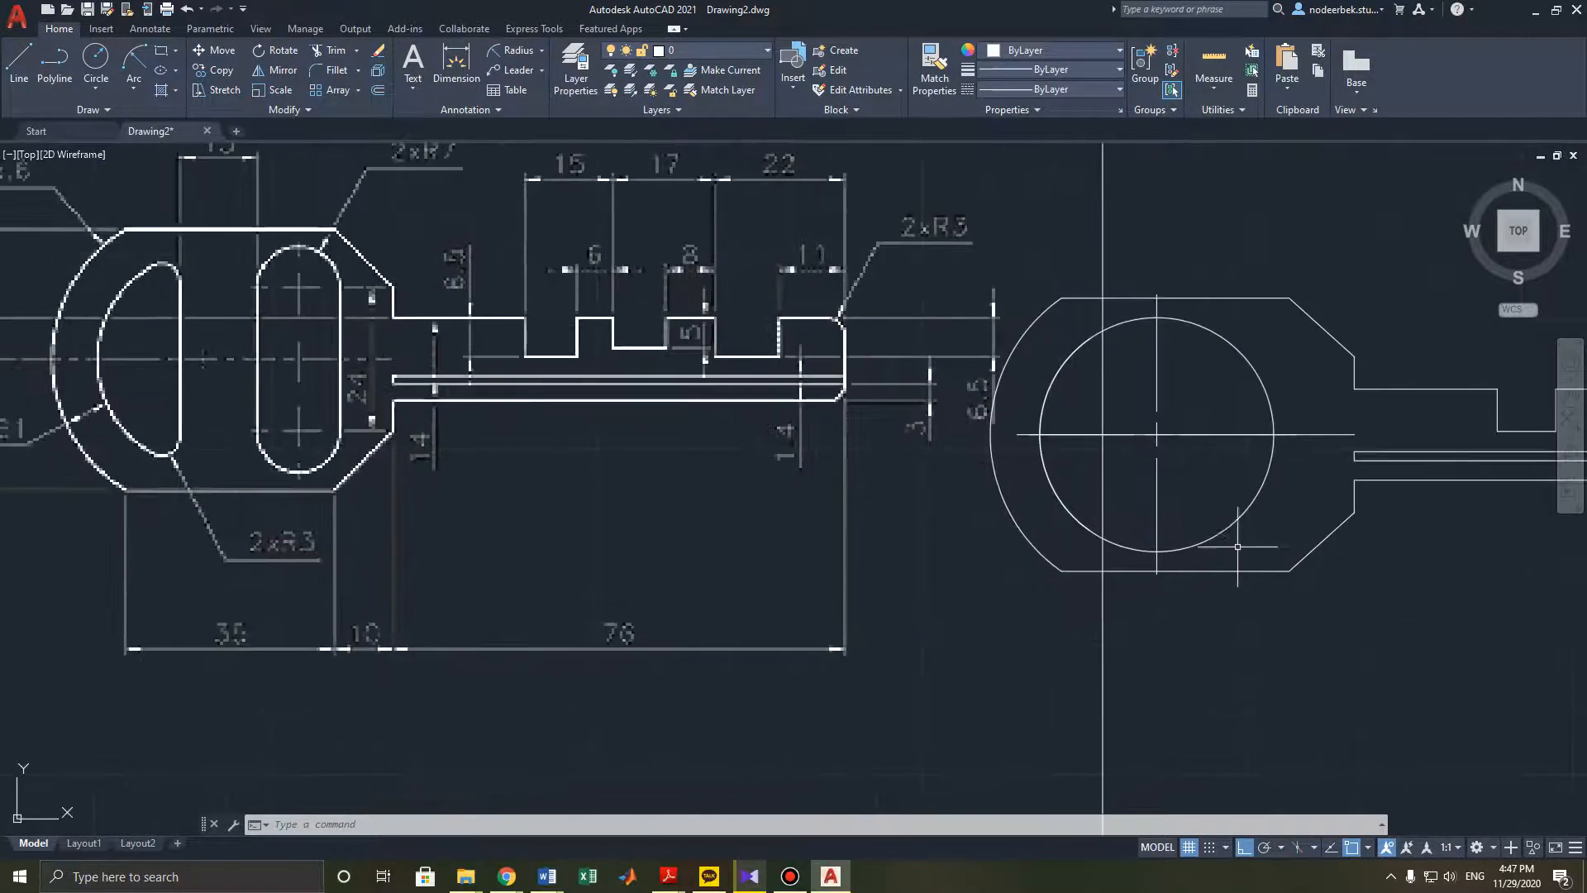
pyautogui.moveTo(1233, 523)
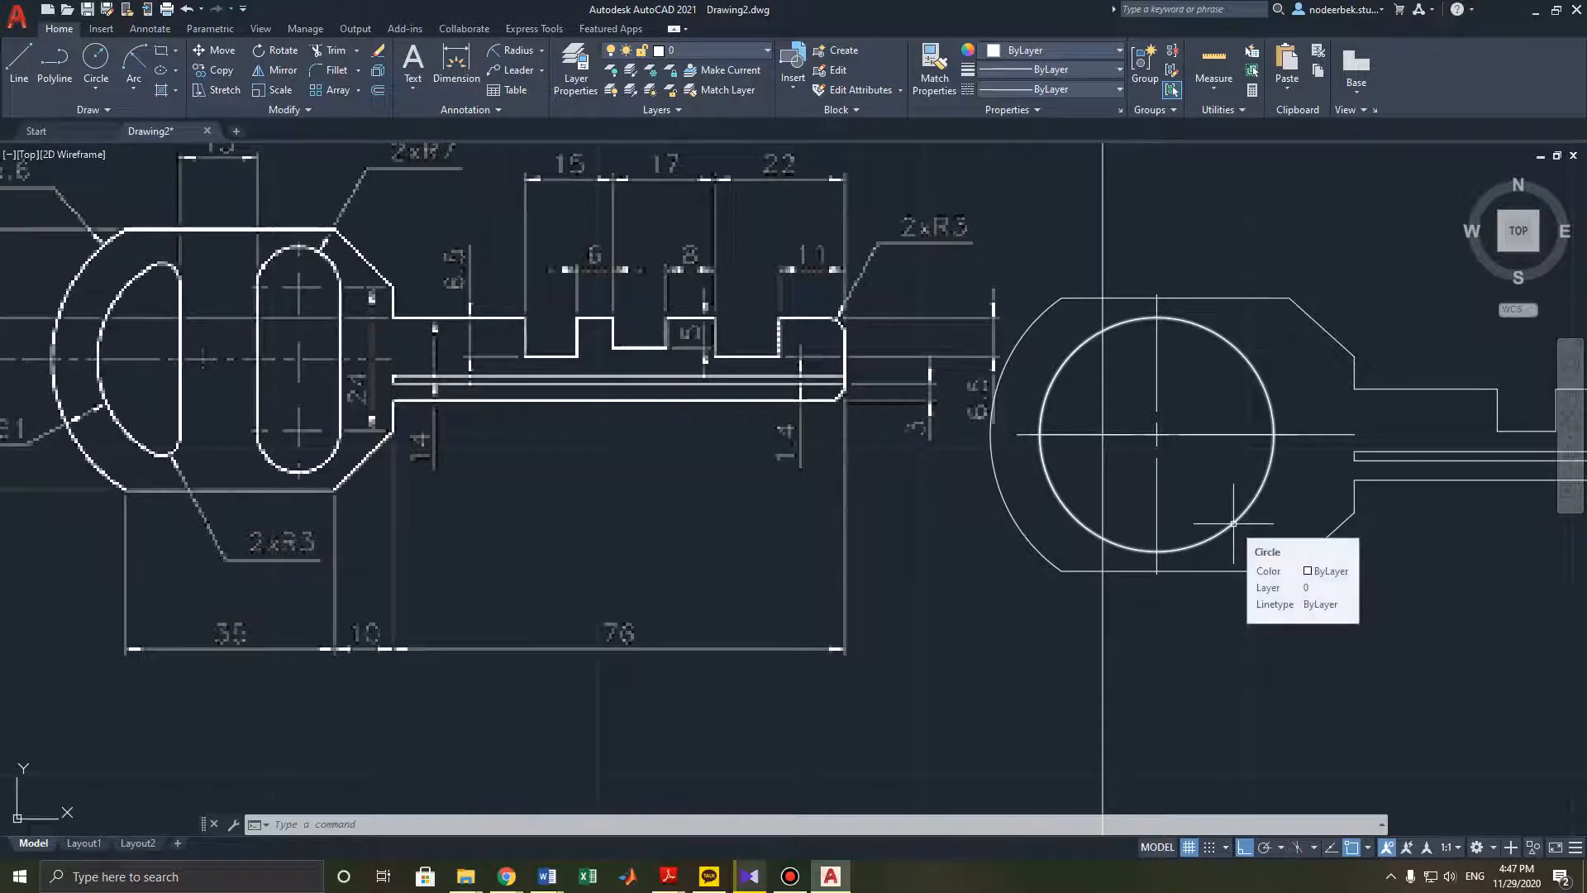
pyautogui.moveTo(1220, 589)
pyautogui.mouseDown(button='middle')
pyautogui.moveTo(1190, 609)
pyautogui.moveTo(1125, 598)
pyautogui.mouseUp(button='middle')
pyautogui.click(331, 50)
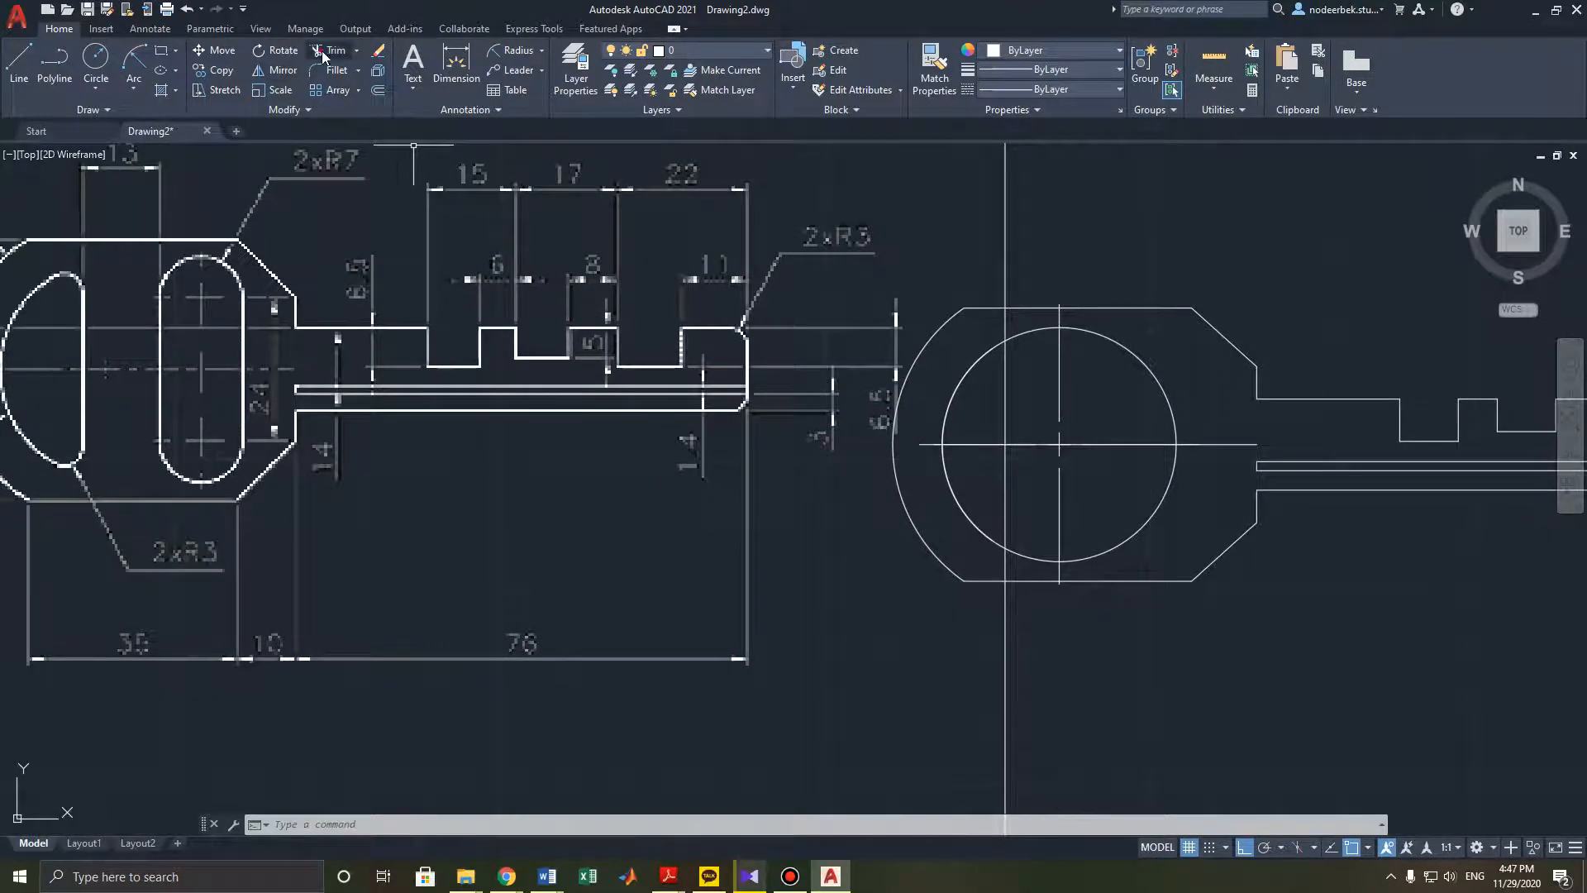
pyautogui.click(1109, 341)
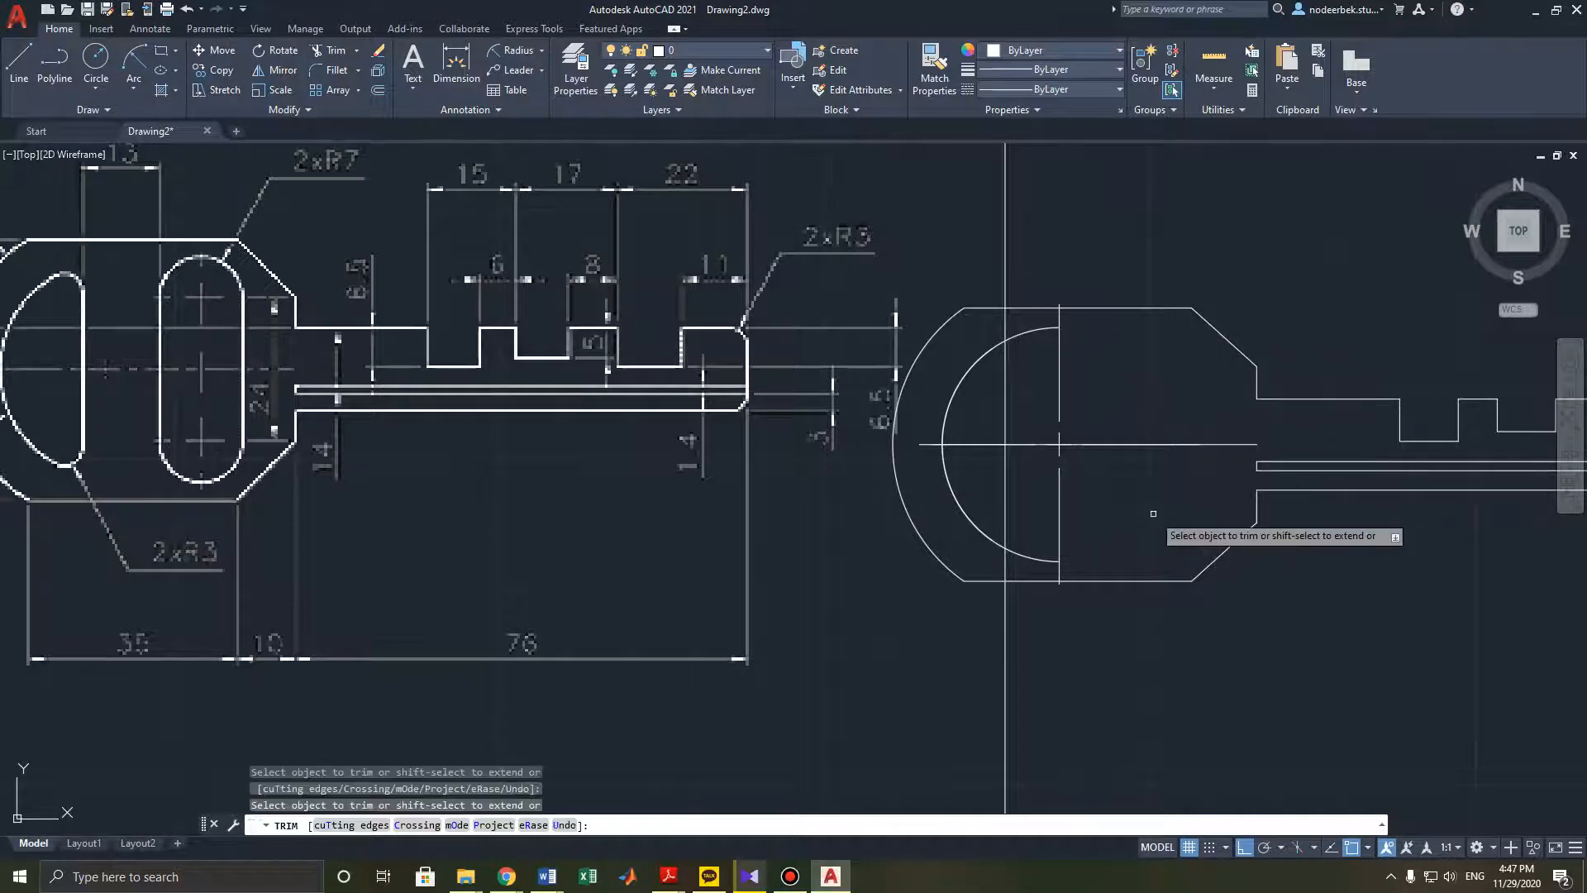
pyautogui.moveTo(1073, 538); pyautogui.dragTo(1114, 498, button='middle')
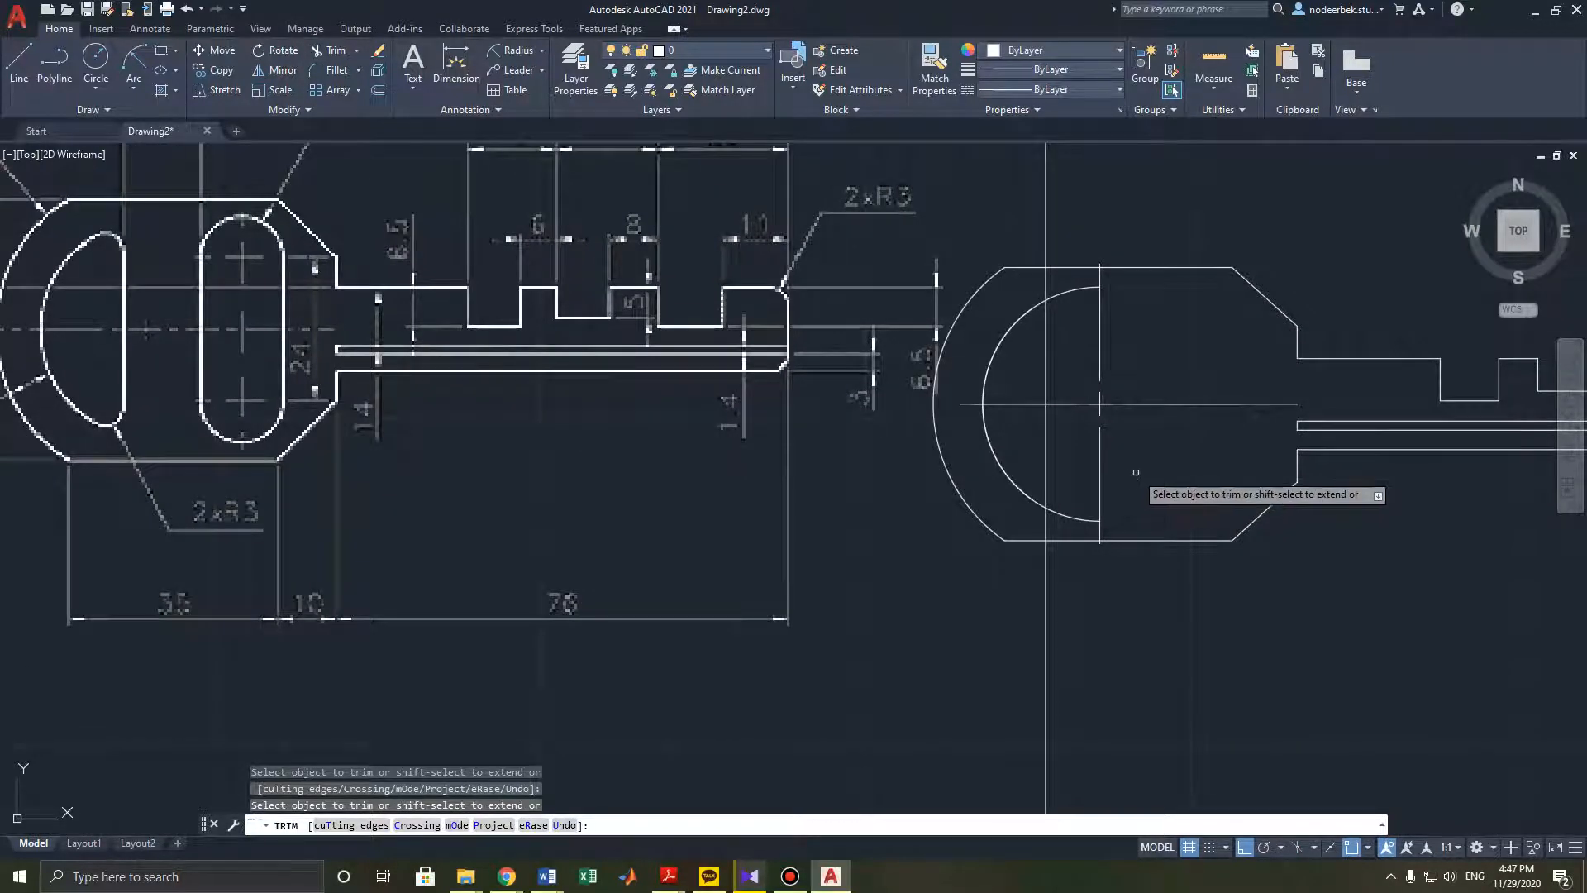
pyautogui.press('Escape')
# - Undo the trim, the centre mark and the circle
pyautogui.hotkey('ctrl', 'z')
pyautogui.hotkey('ctrl', 'z')
pyautogui.hotkey('ctrl', 'z')
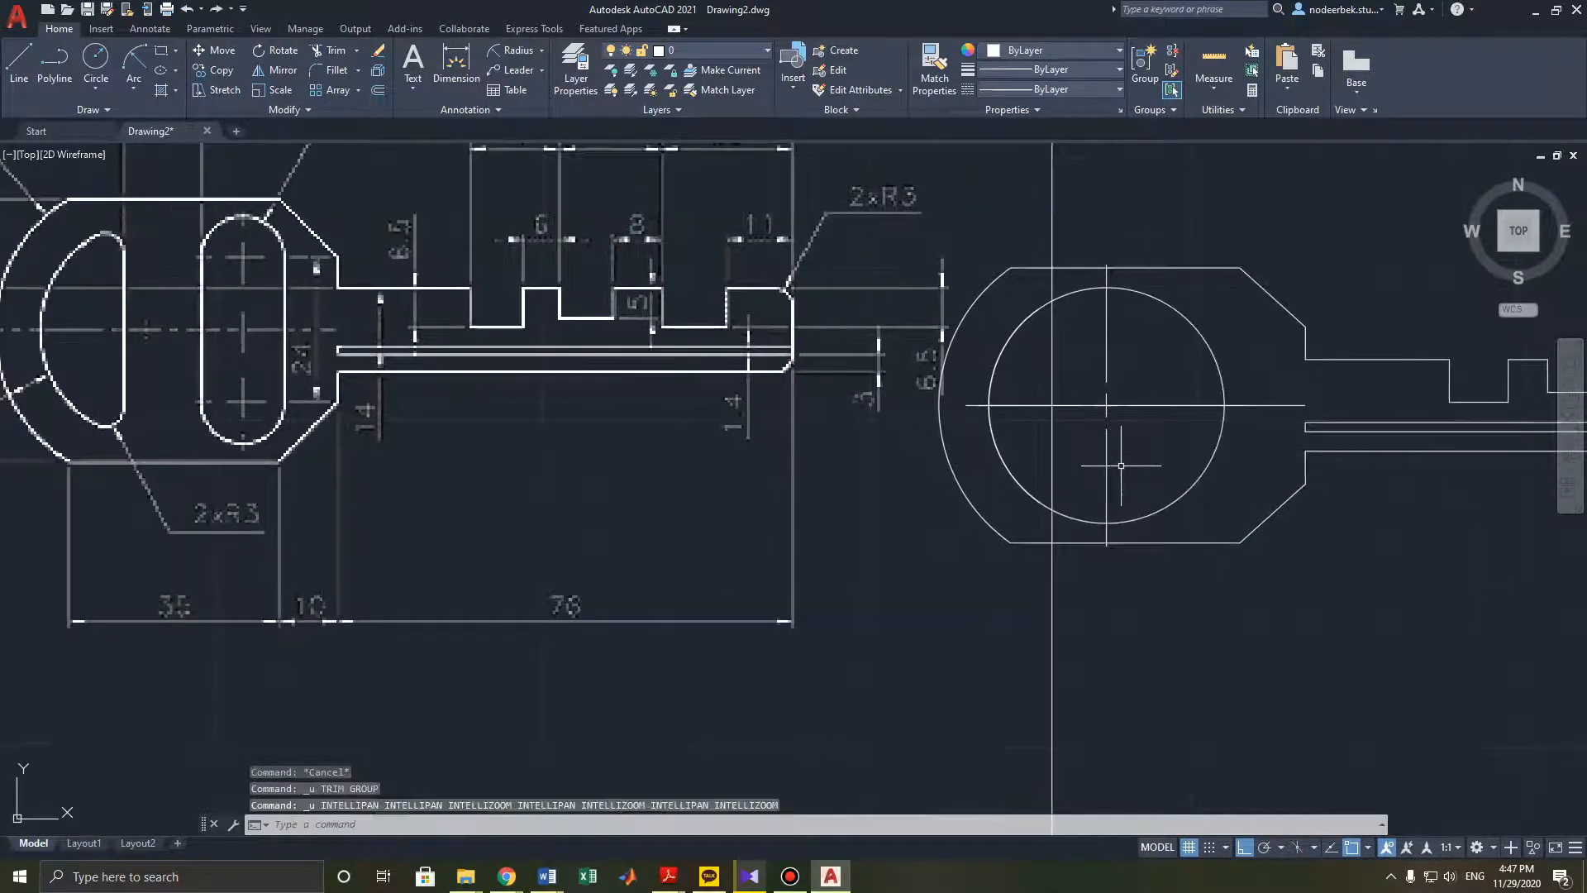
pyautogui.hotkey('ctrl', 'z')
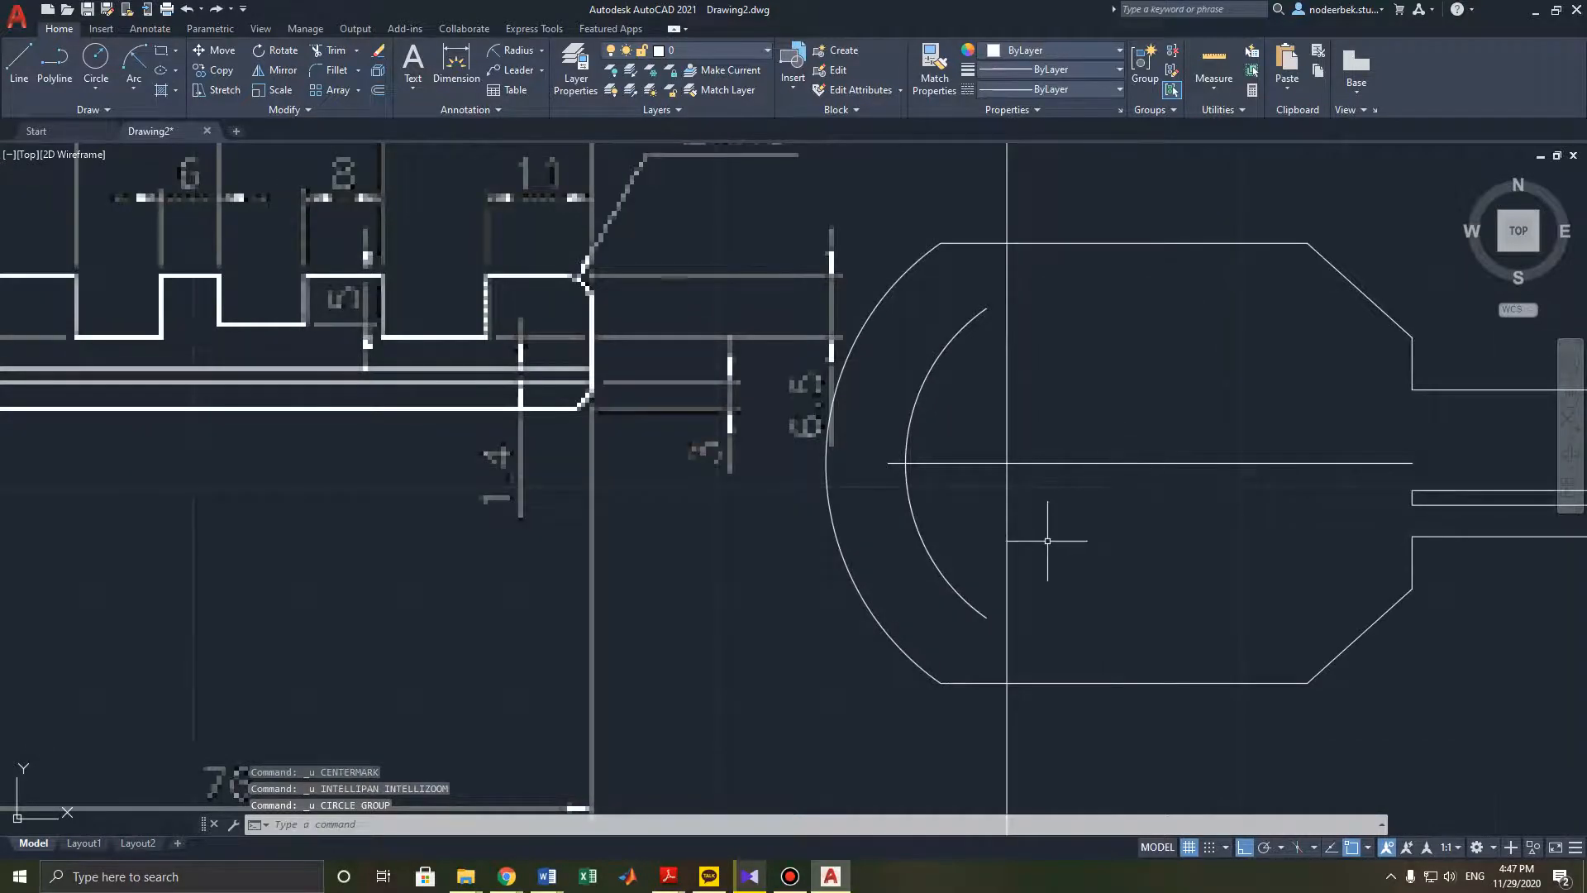
pyautogui.scroll(-3, 1049, 496)
pyautogui.scroll(-3, 828, 388)
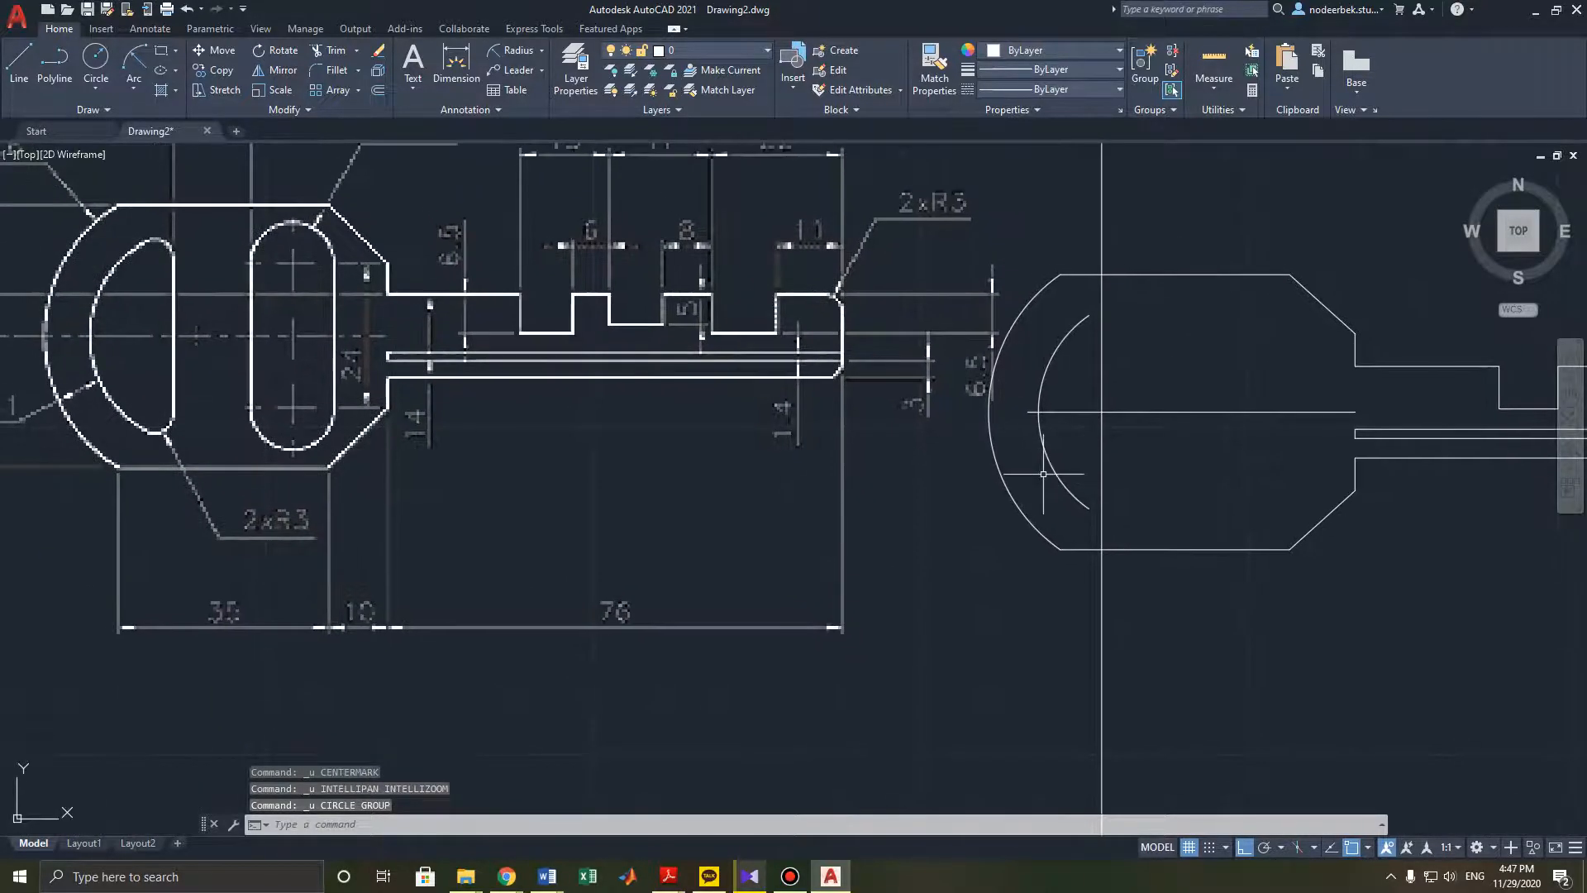
pyautogui.scroll(4, 828, 387)
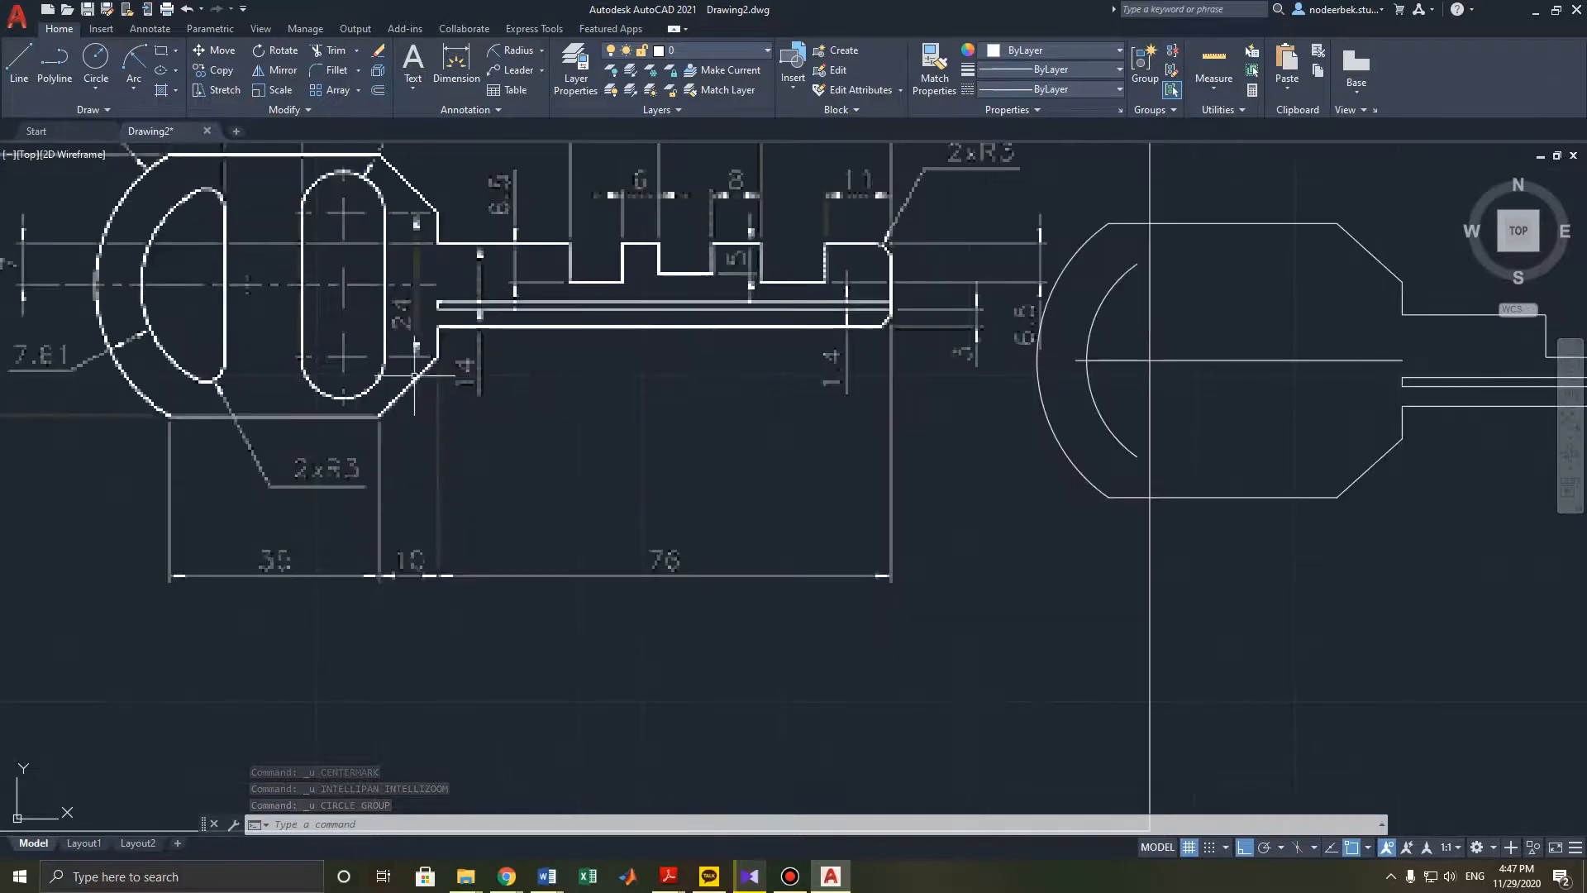
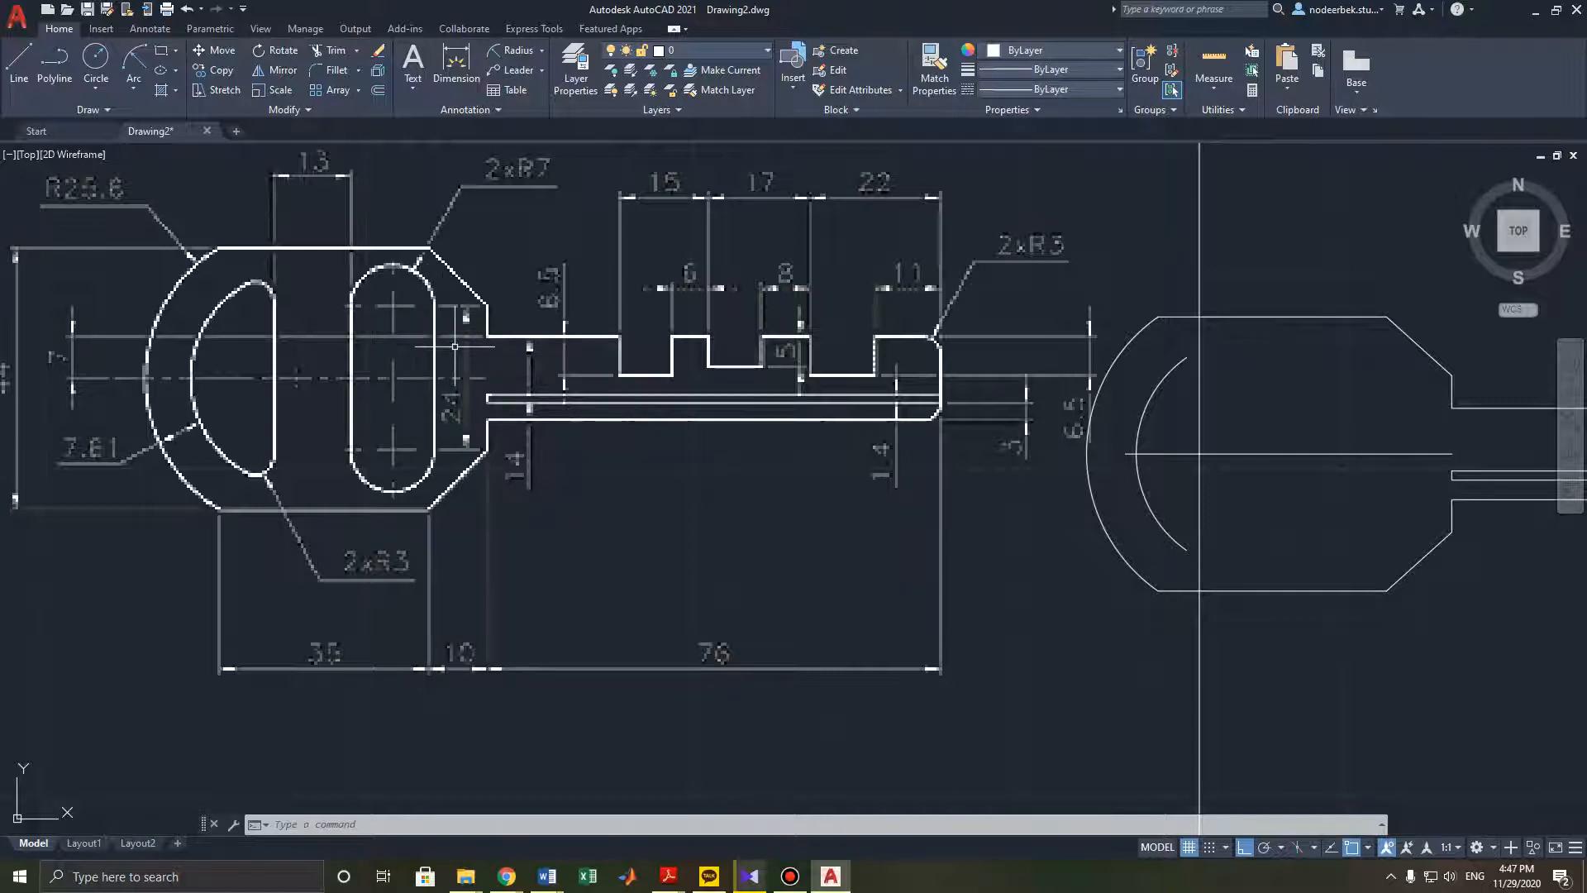
pyautogui.moveTo(1181, 502); pyautogui.dragTo(1104, 501, button='middle')
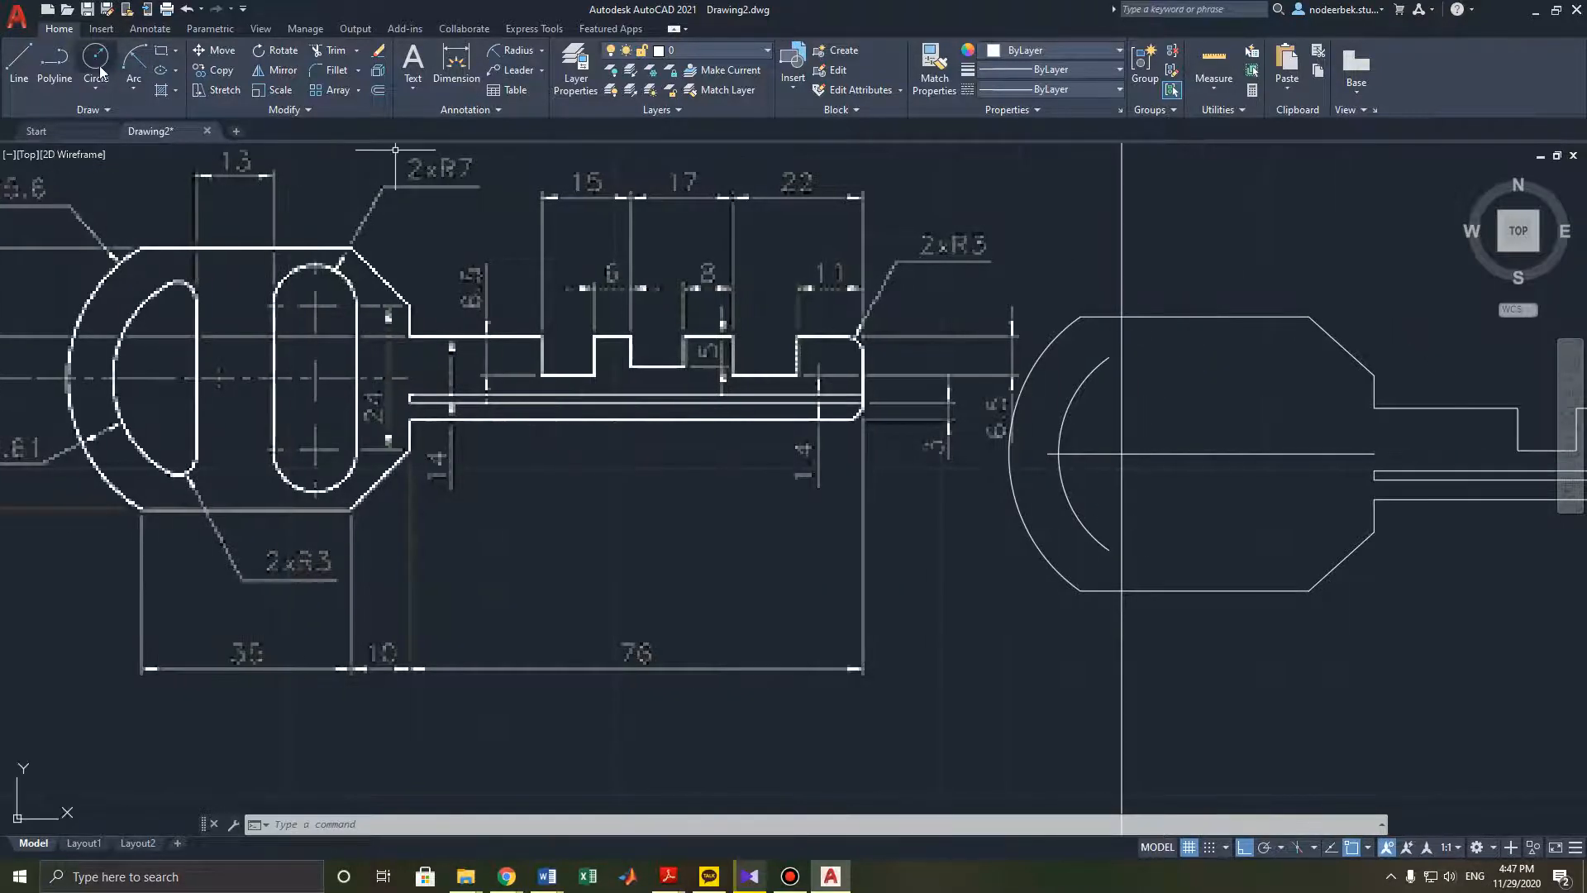
pyautogui.click(24, 59)
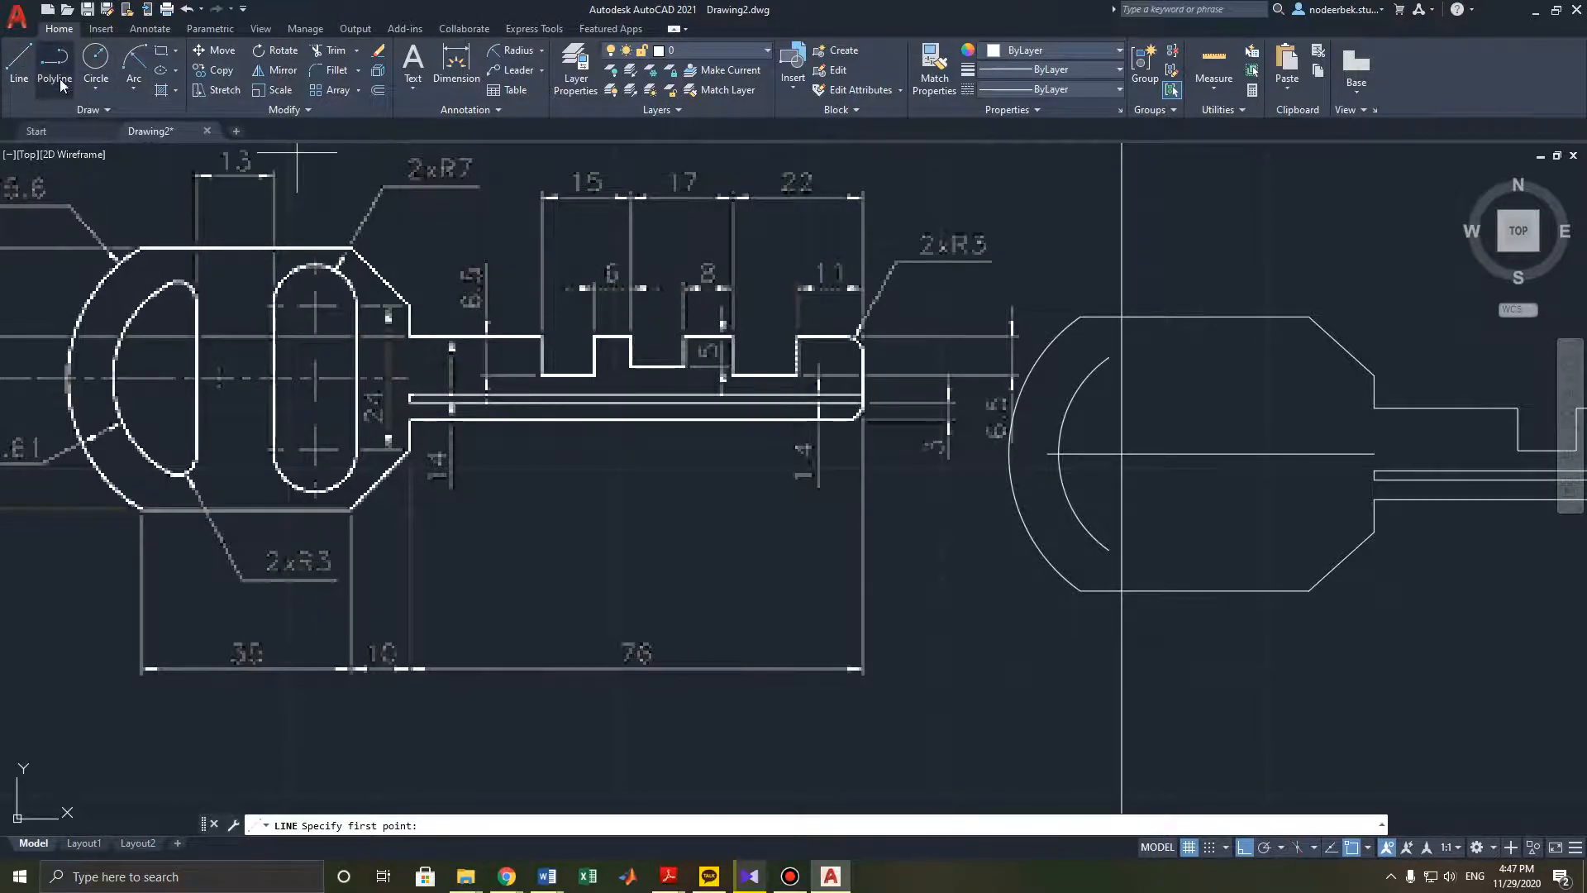
pyautogui.press('Escape')
pyautogui.press('Escape')
pyautogui.press('Escape')
# - Try drawing a 24-unit vertical line starting 10 units from a tracked point on the centre line, then undo it
pyautogui.click(25, 62)
pyautogui.moveTo(1141, 417); pyautogui.dragTo(1057, 421, button='middle')
pyautogui.keyDown('shift'); pyautogui.rightClick(1212, 421); pyautogui.keyUp('shift')
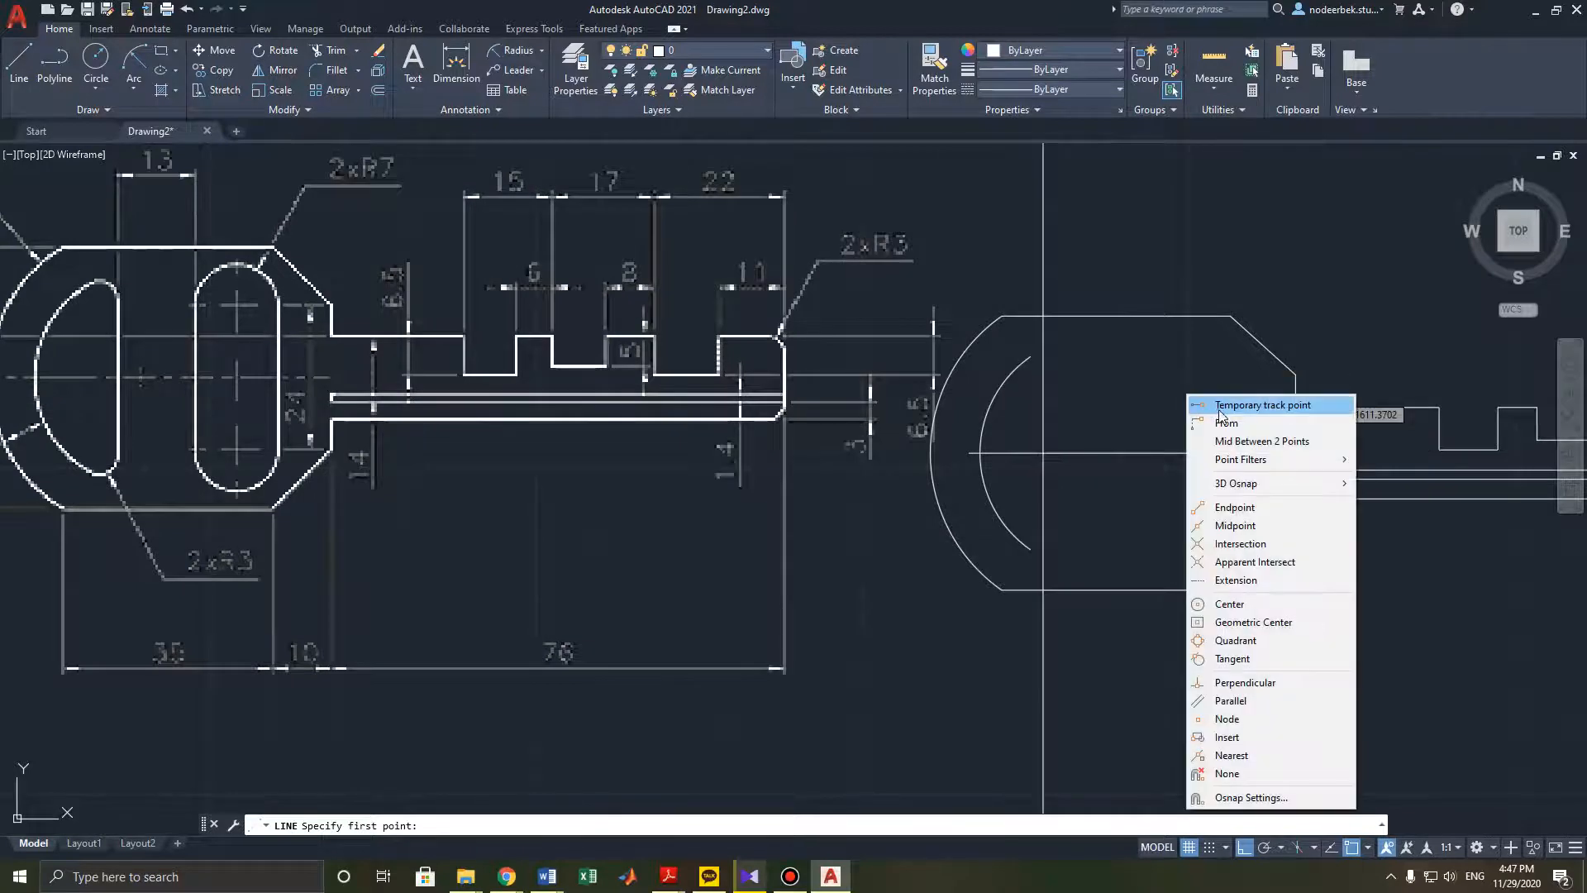
pyautogui.click(1223, 403)
pyautogui.click(1298, 452)
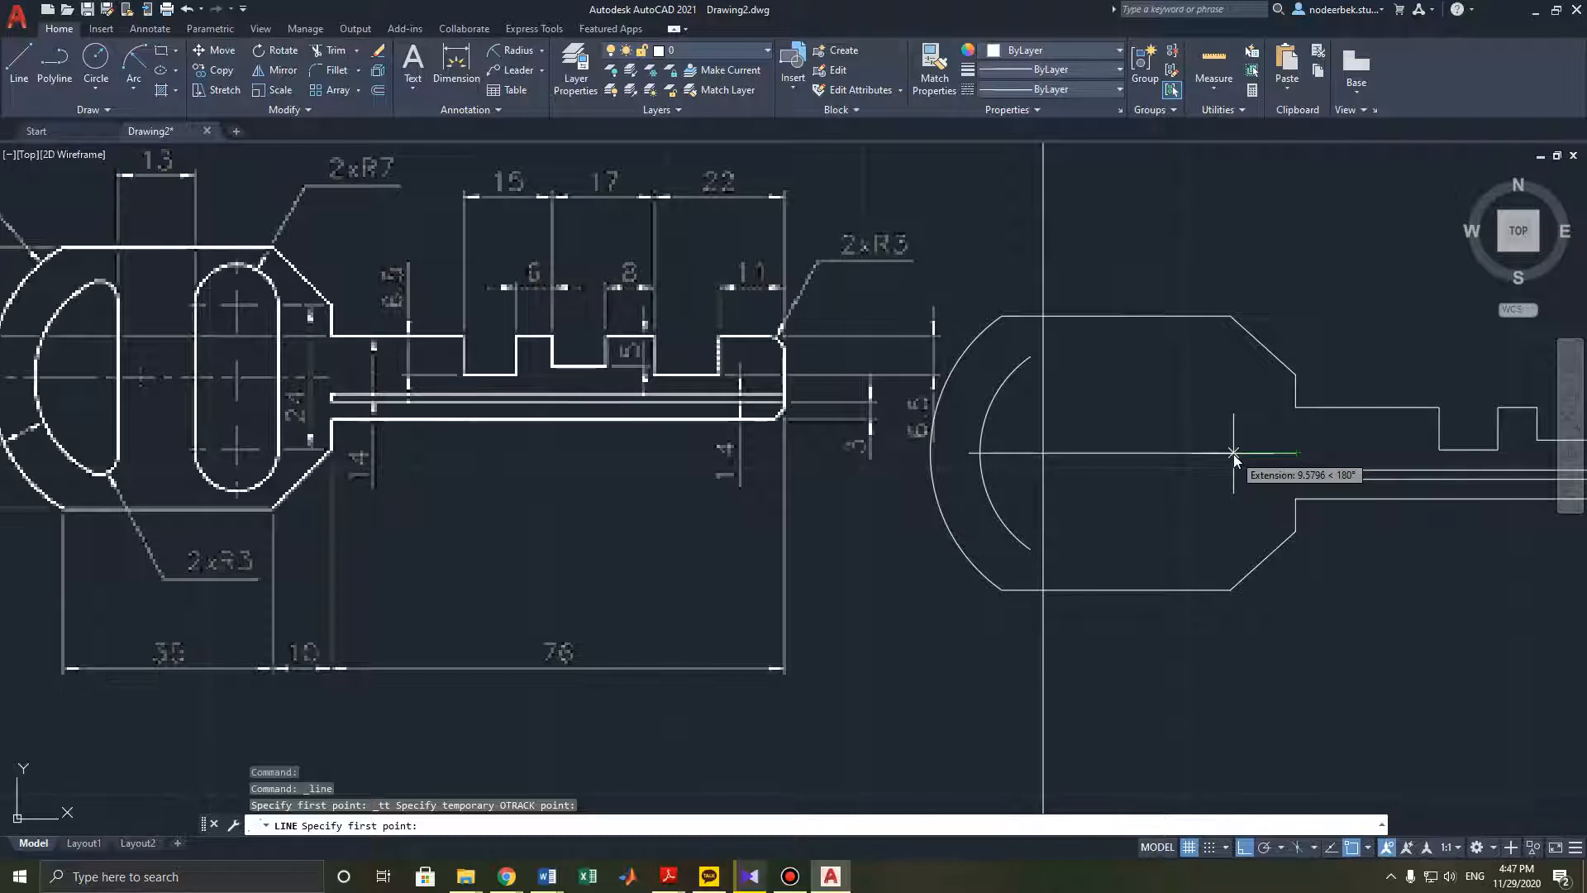
pyautogui.write('10')
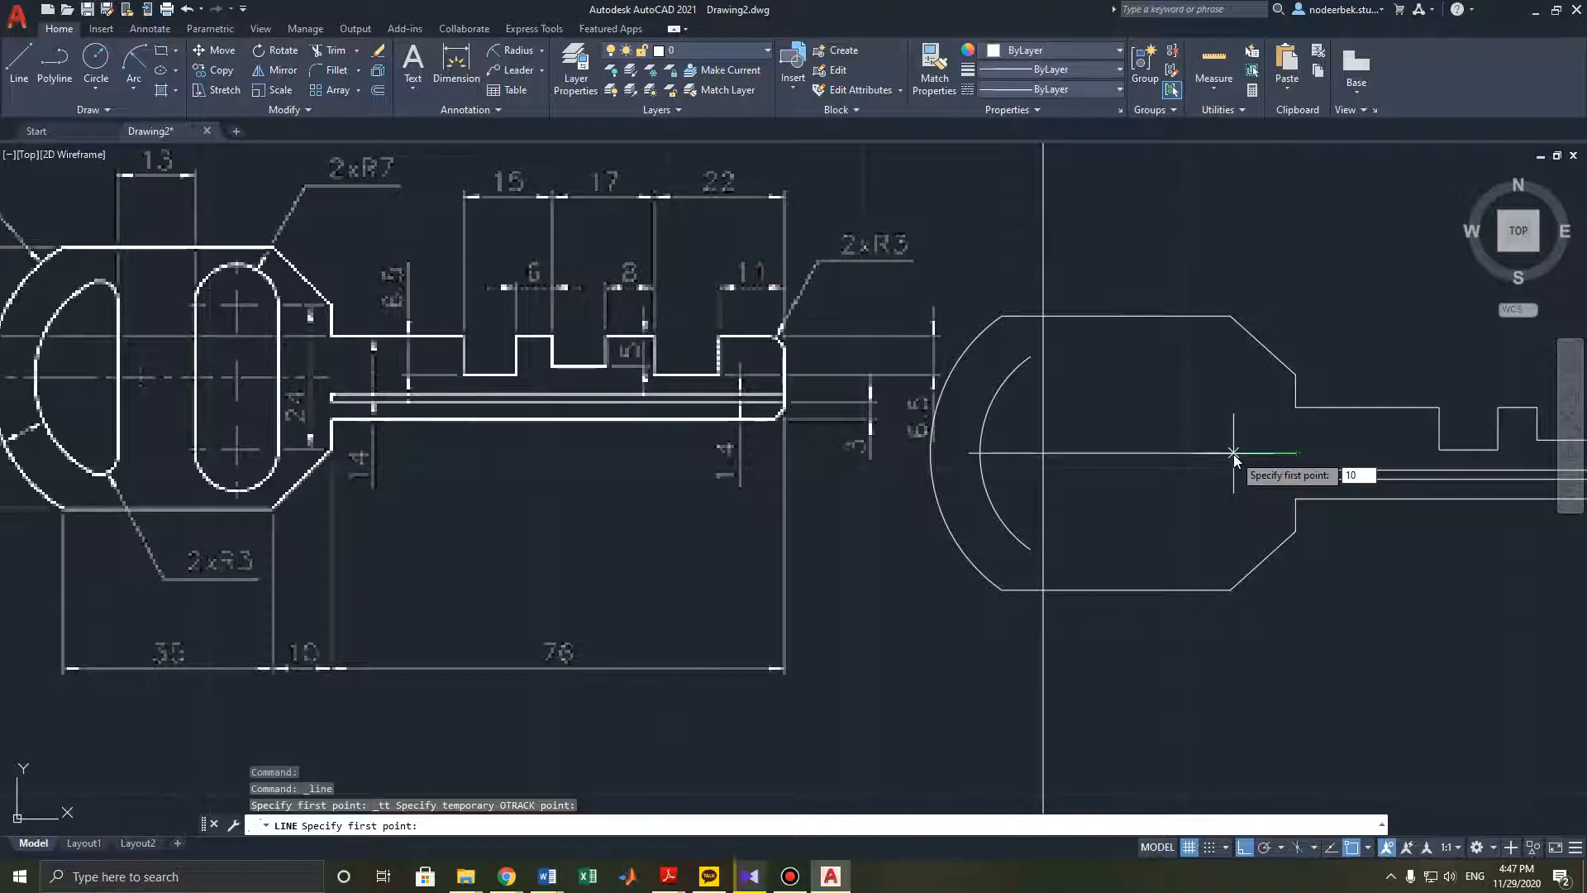
pyautogui.press('Return')
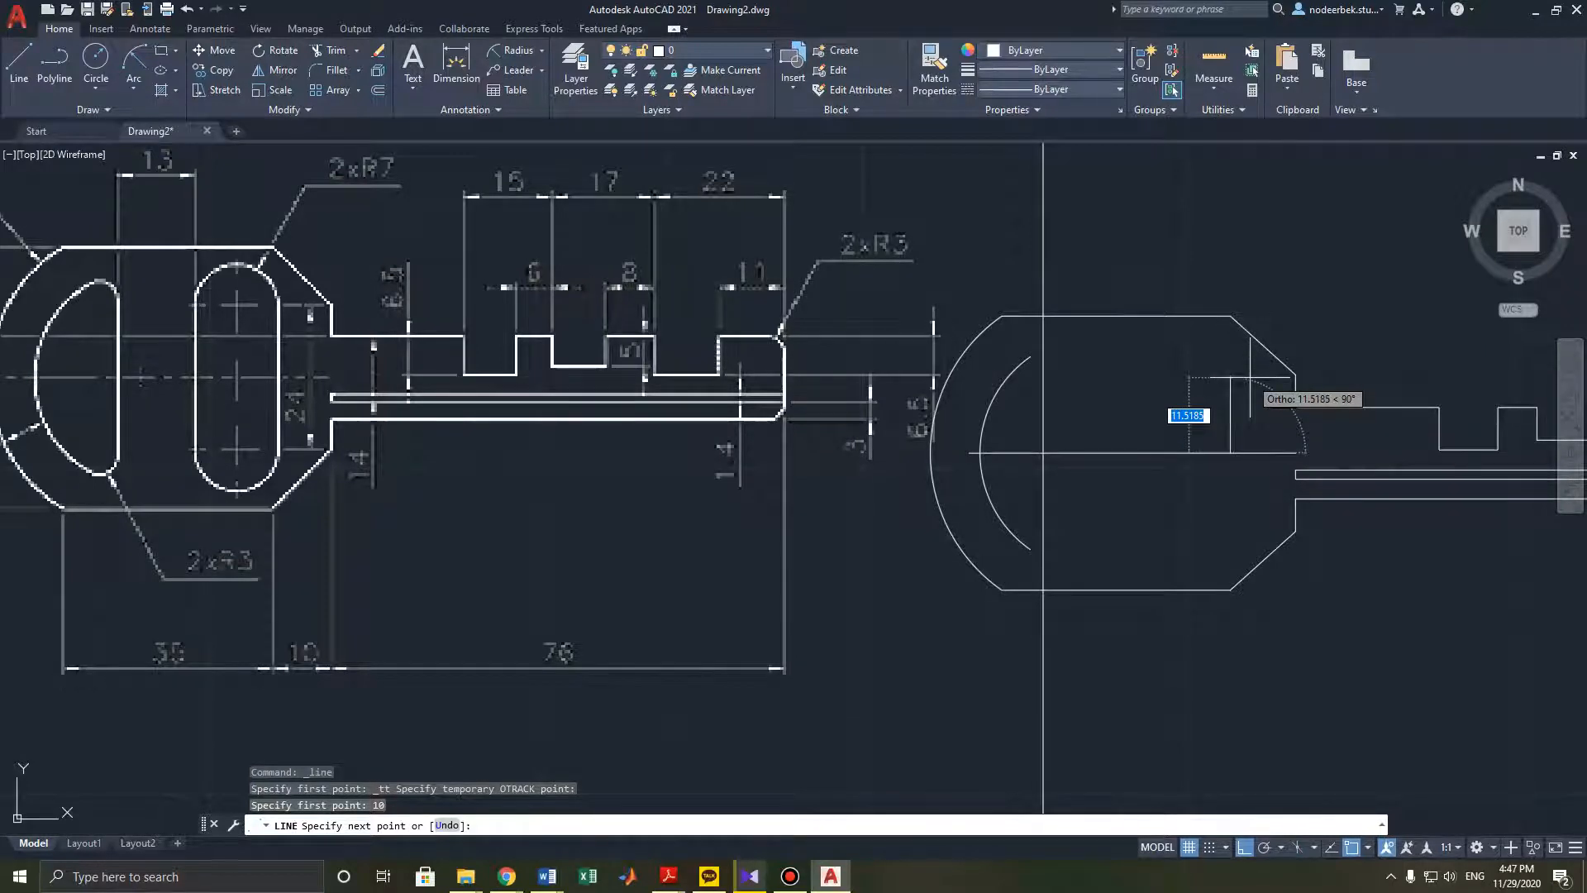
pyautogui.write('24')
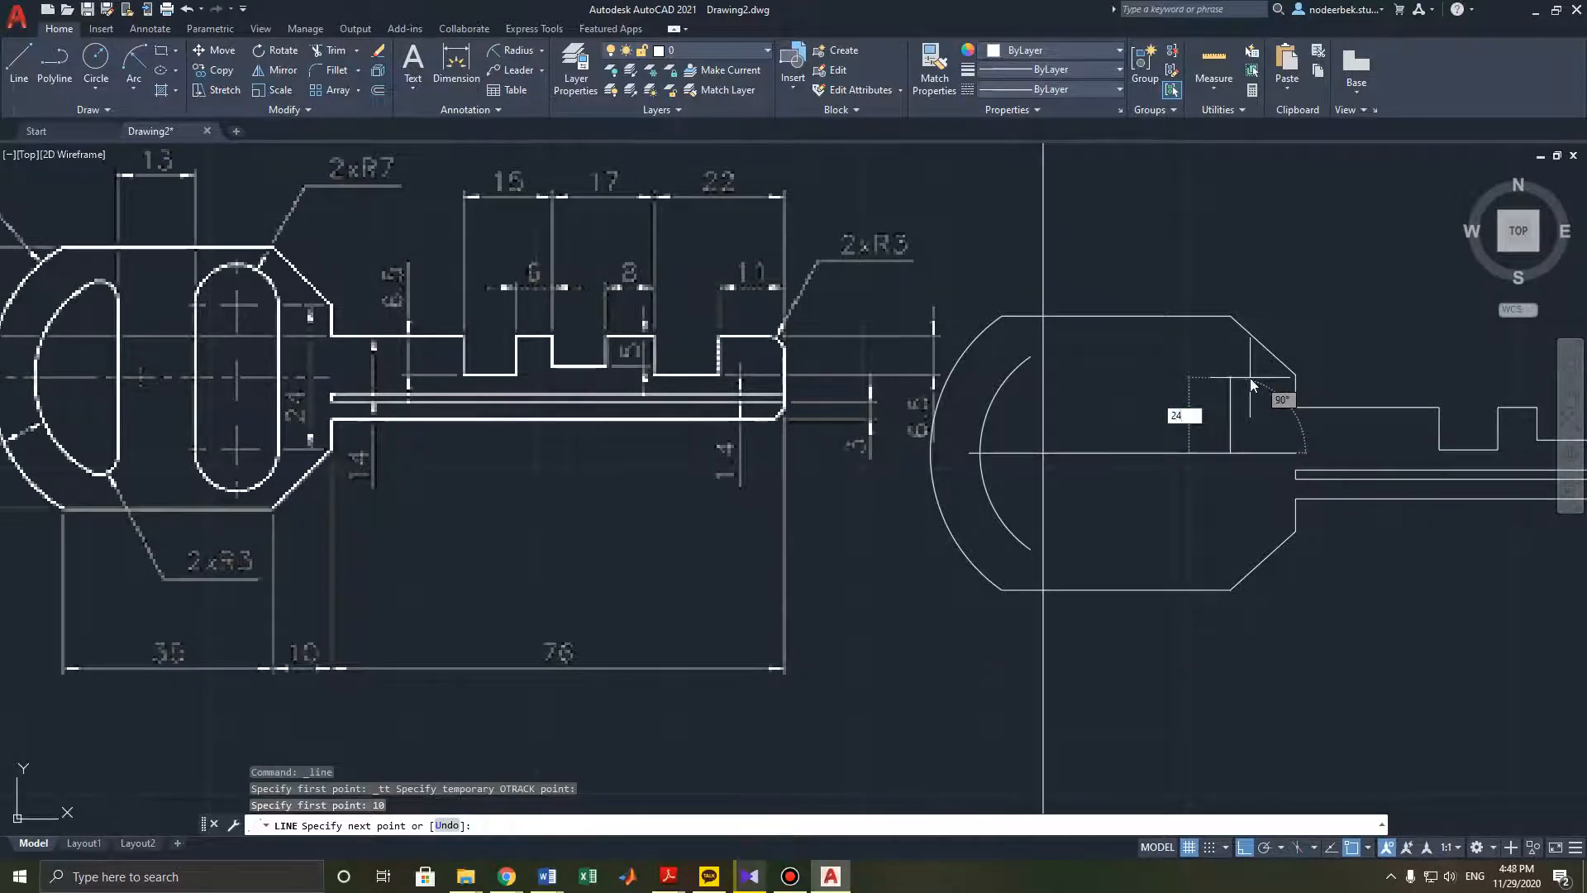
pyautogui.press('Return')
pyautogui.press('Escape')
pyautogui.press('Escape')
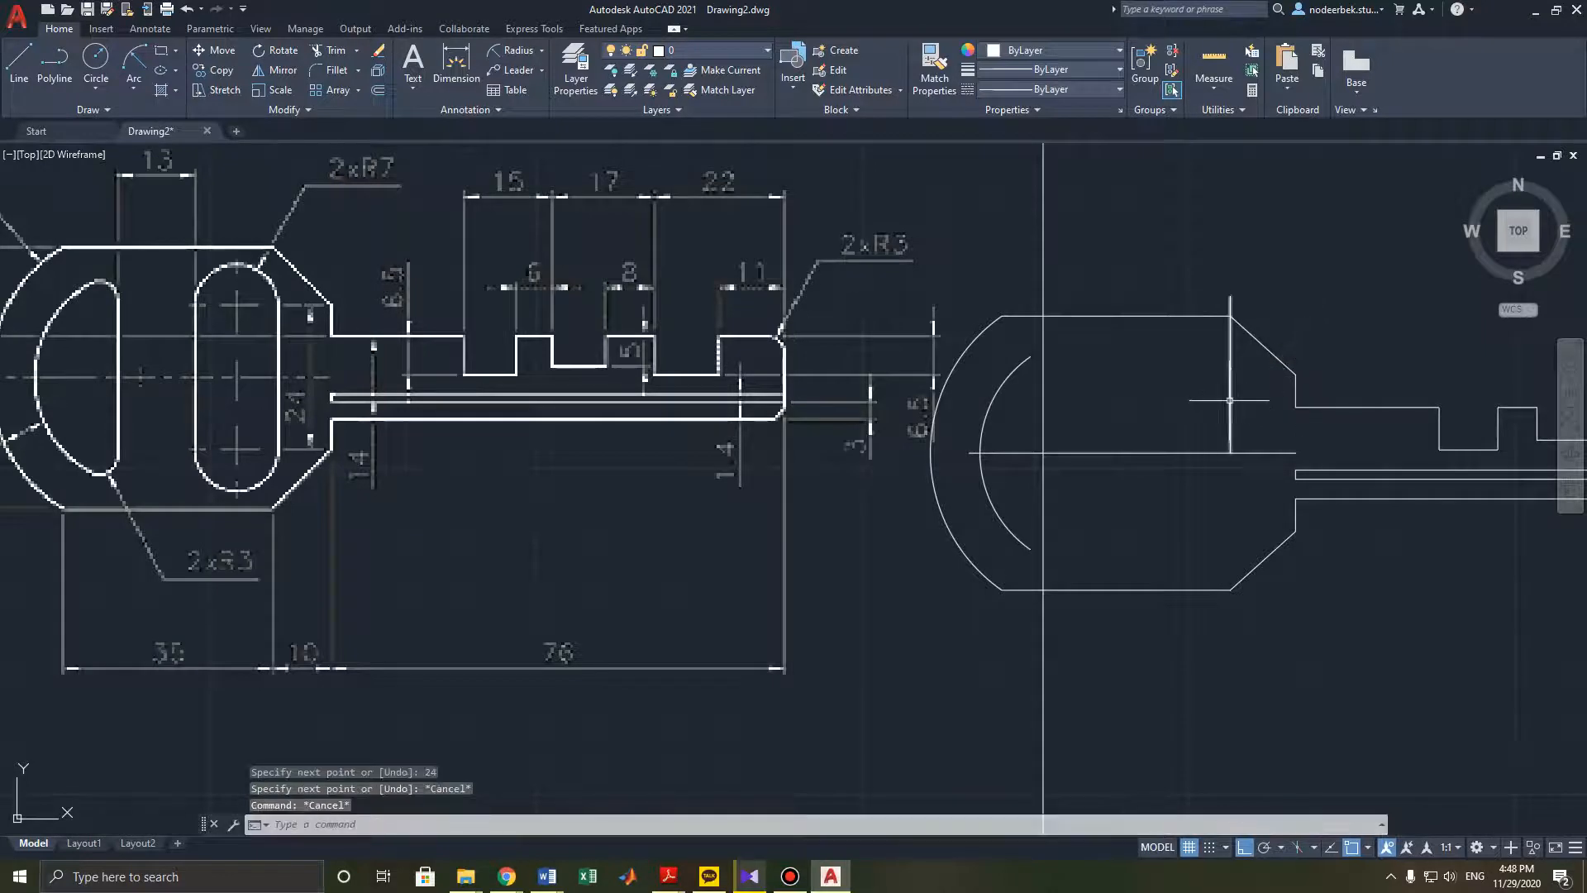
pyautogui.click(1231, 389)
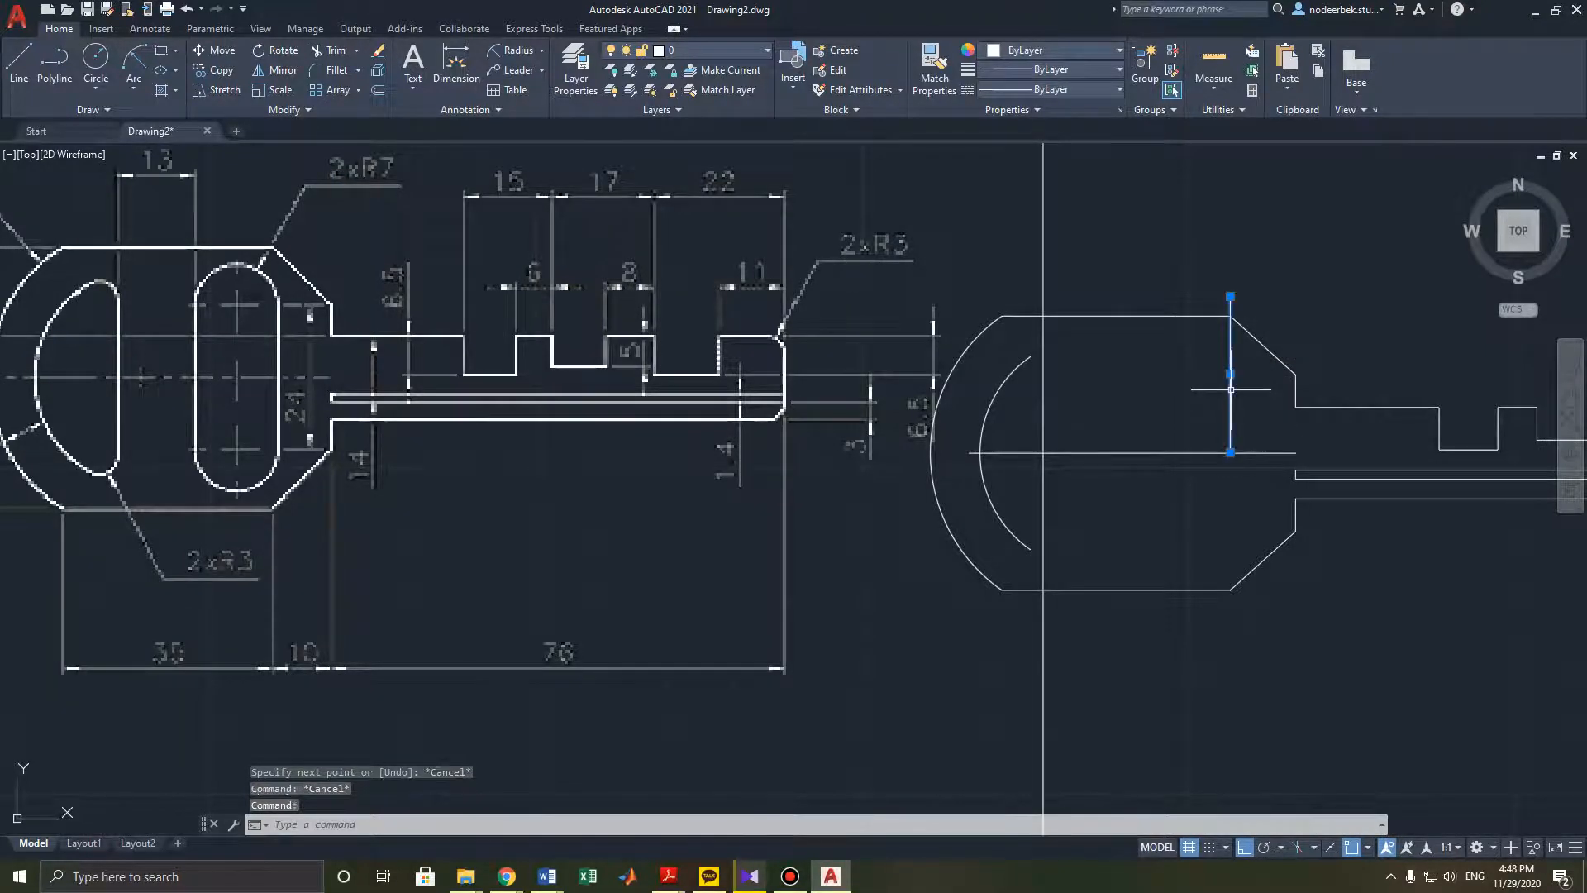
pyautogui.hotkey('ctrl', 'z')
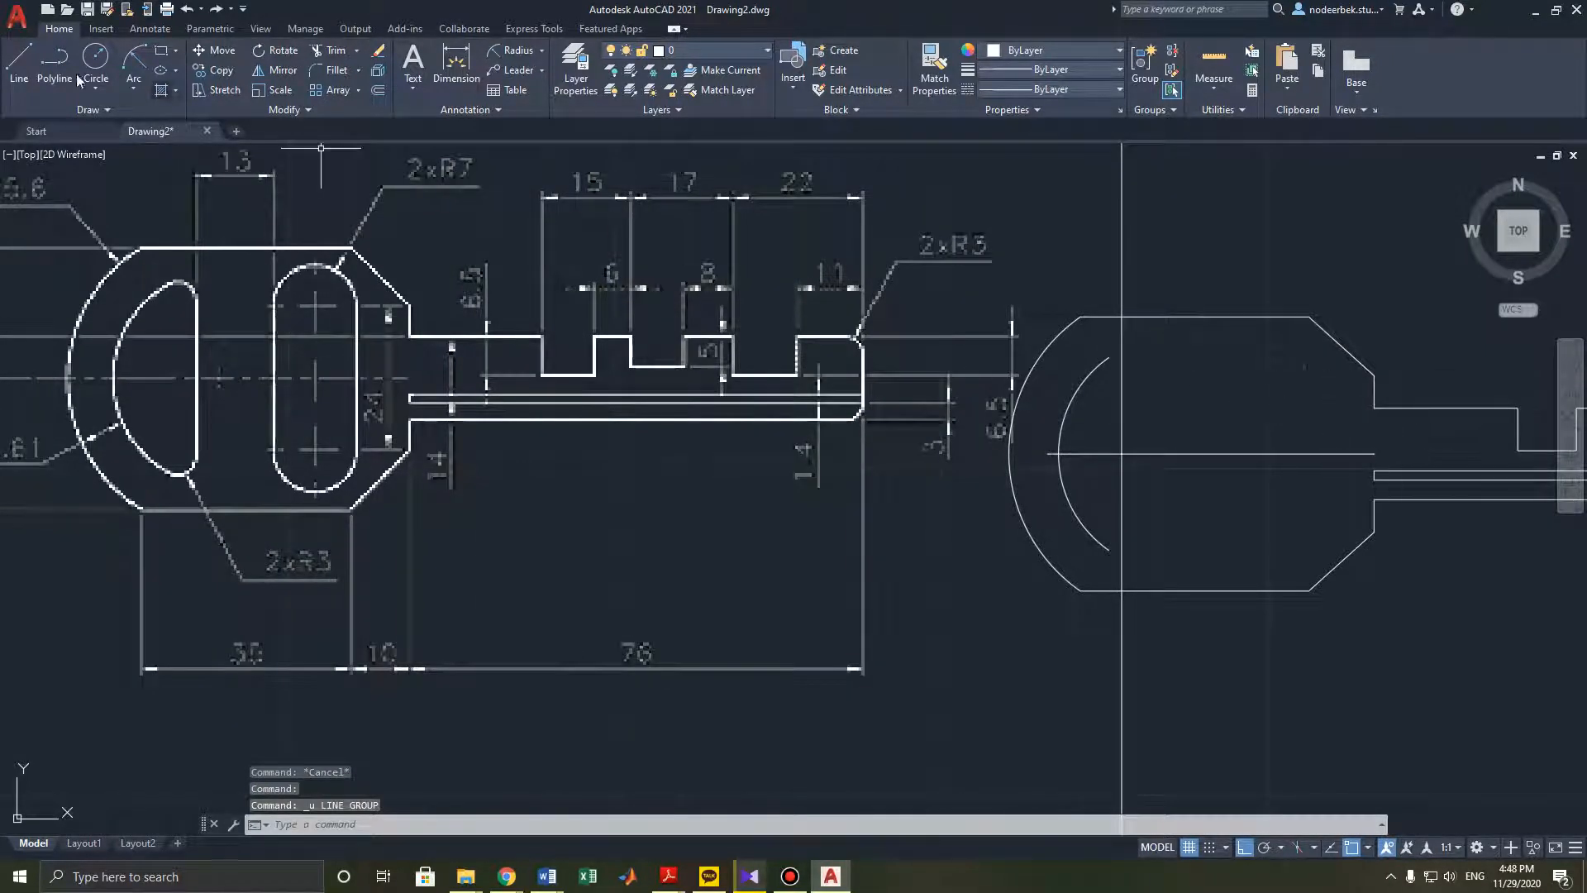
pyautogui.click(19, 62)
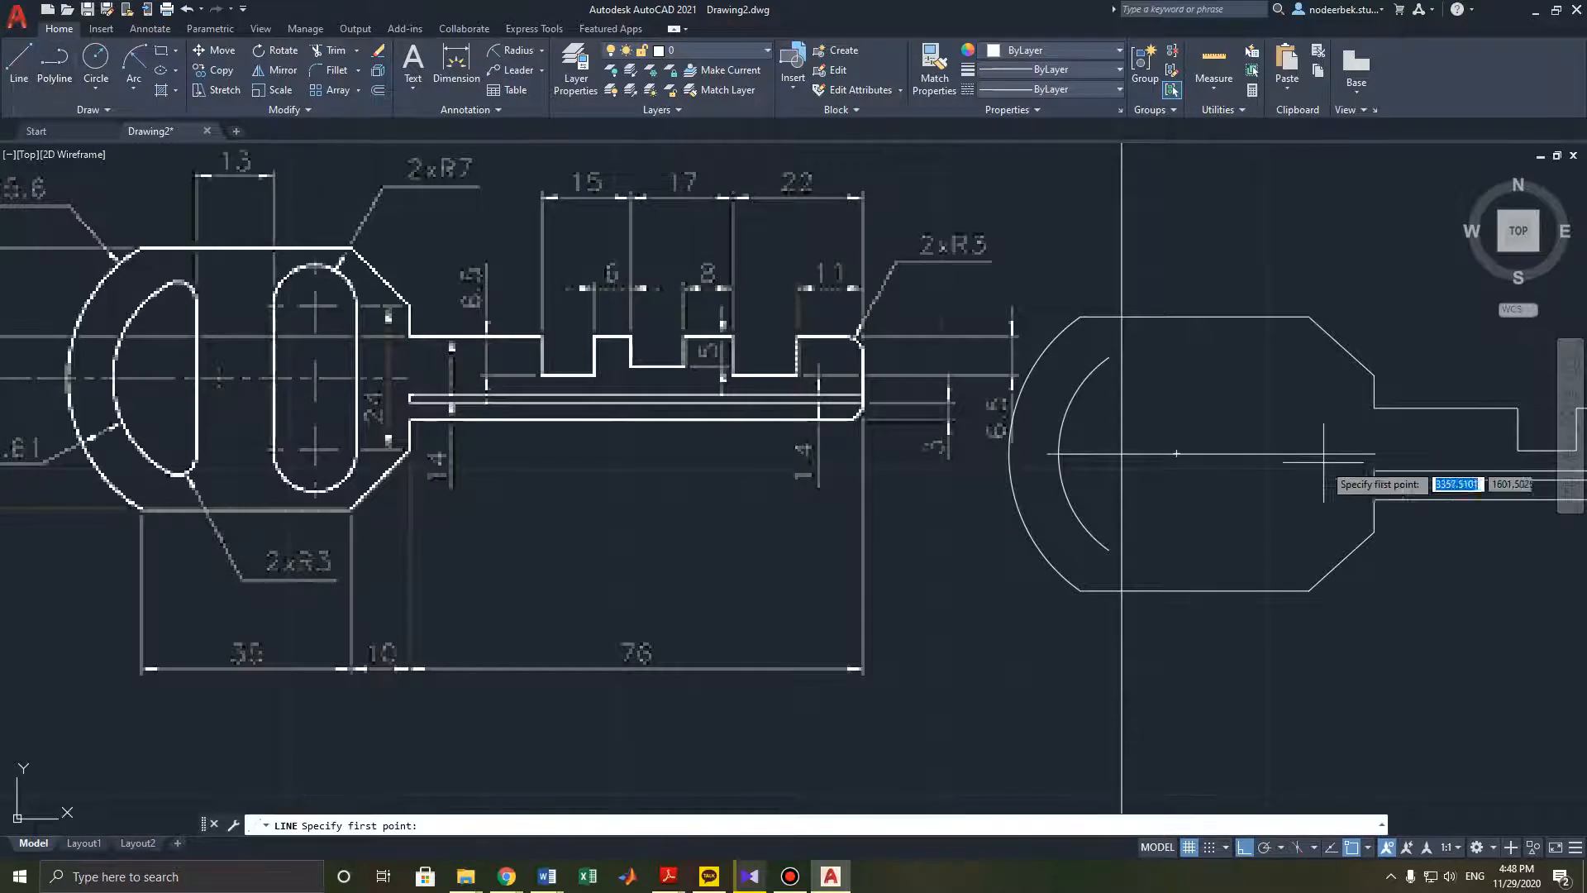
pyautogui.keyDown('shift'); pyautogui.rightClick(1372, 467); pyautogui.keyUp('shift')
pyautogui.click(1447, 49)
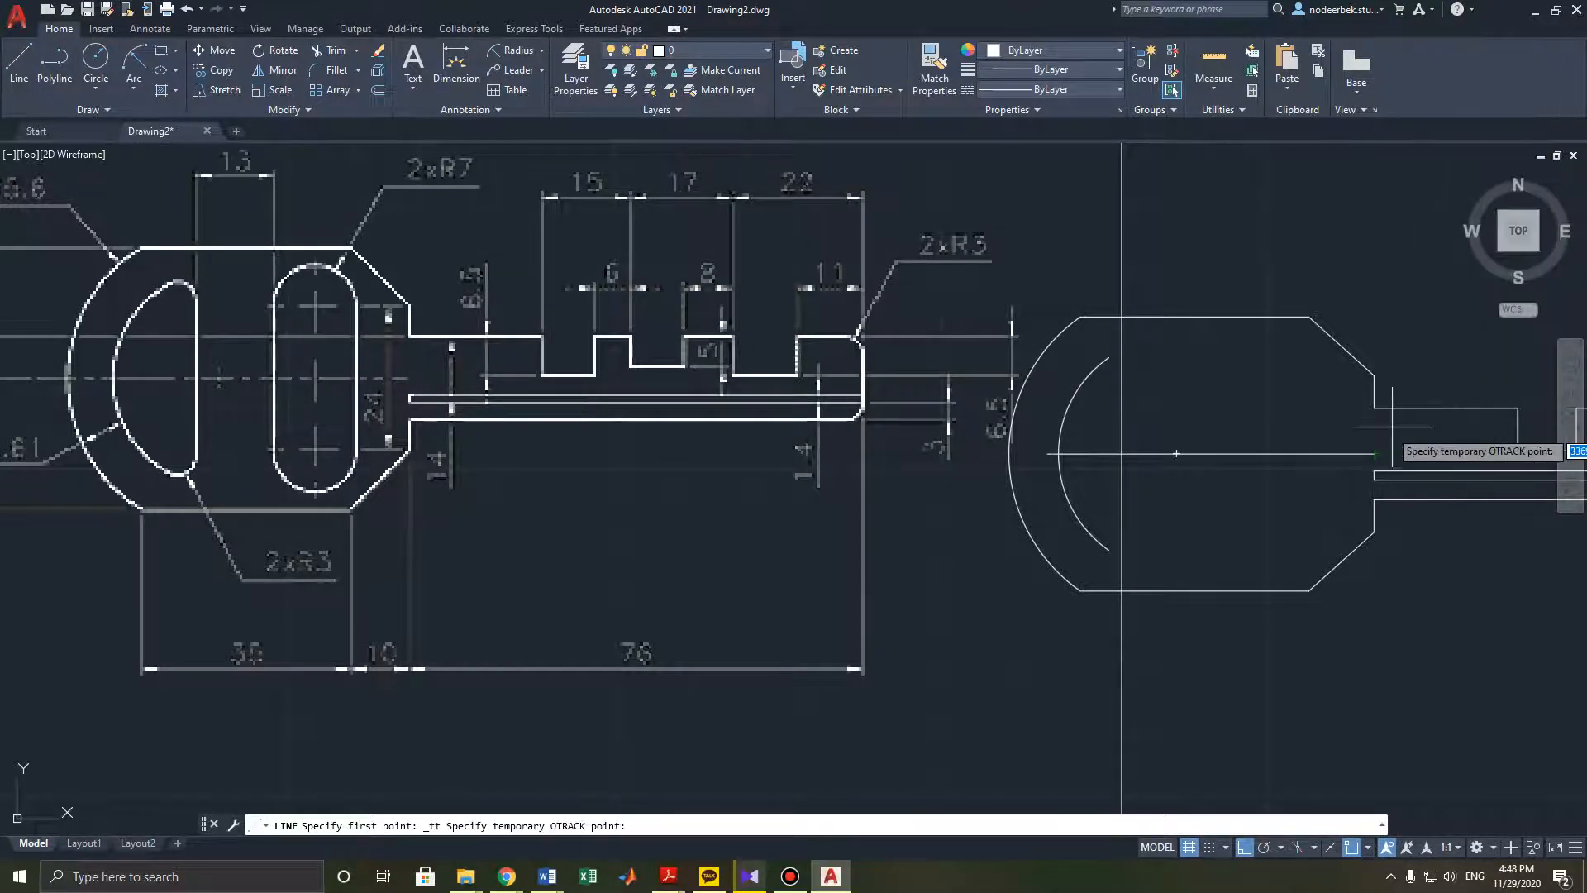
pyautogui.click(1374, 453)
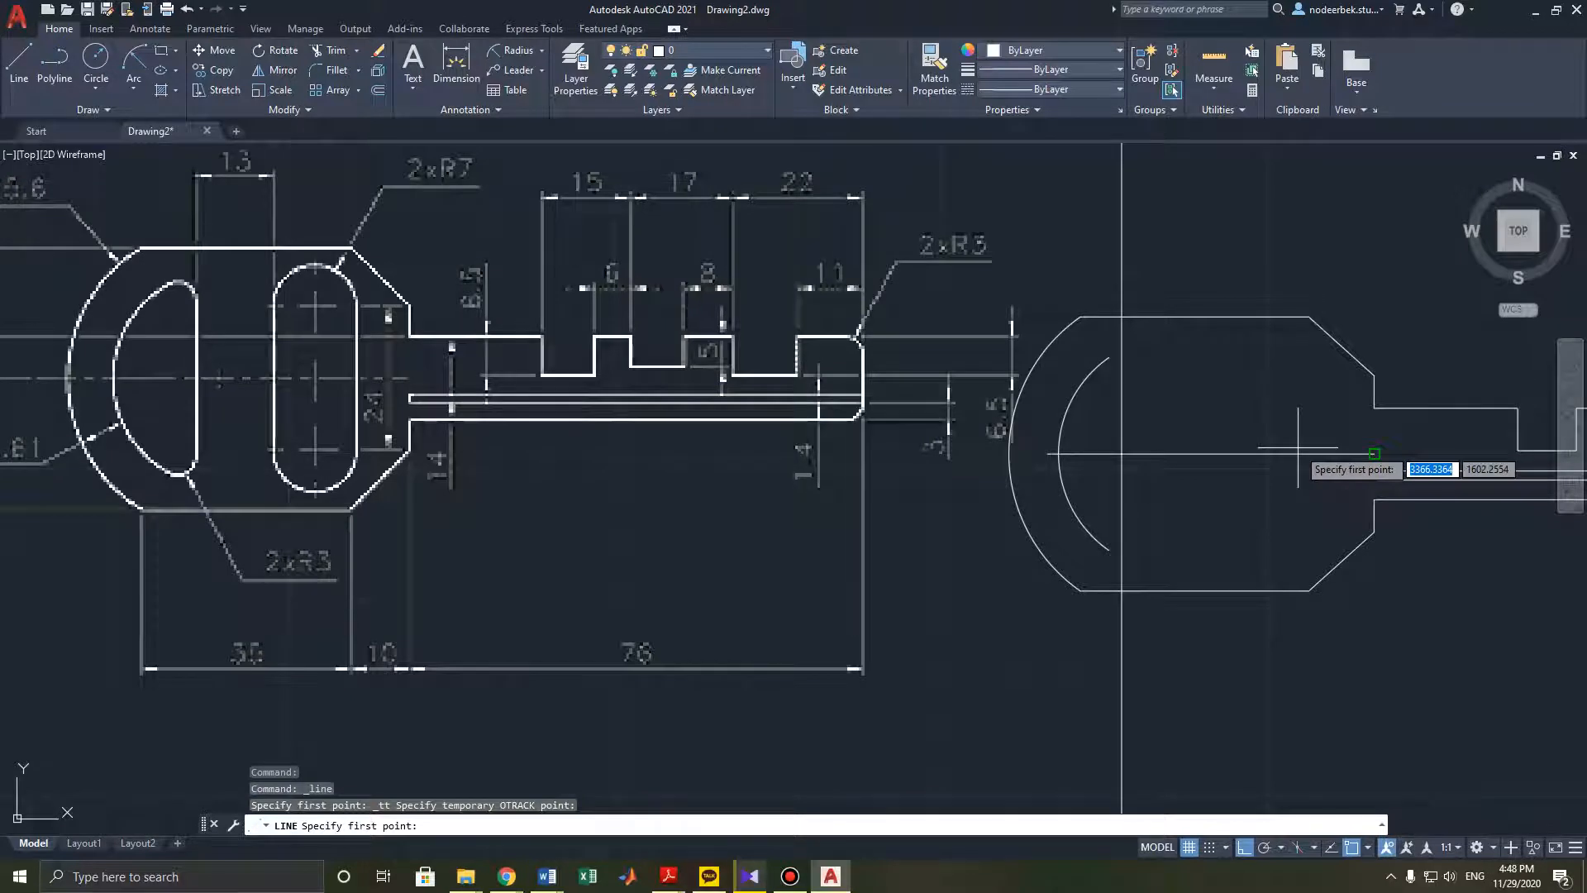
pyautogui.write('10')
pyautogui.press('Return')
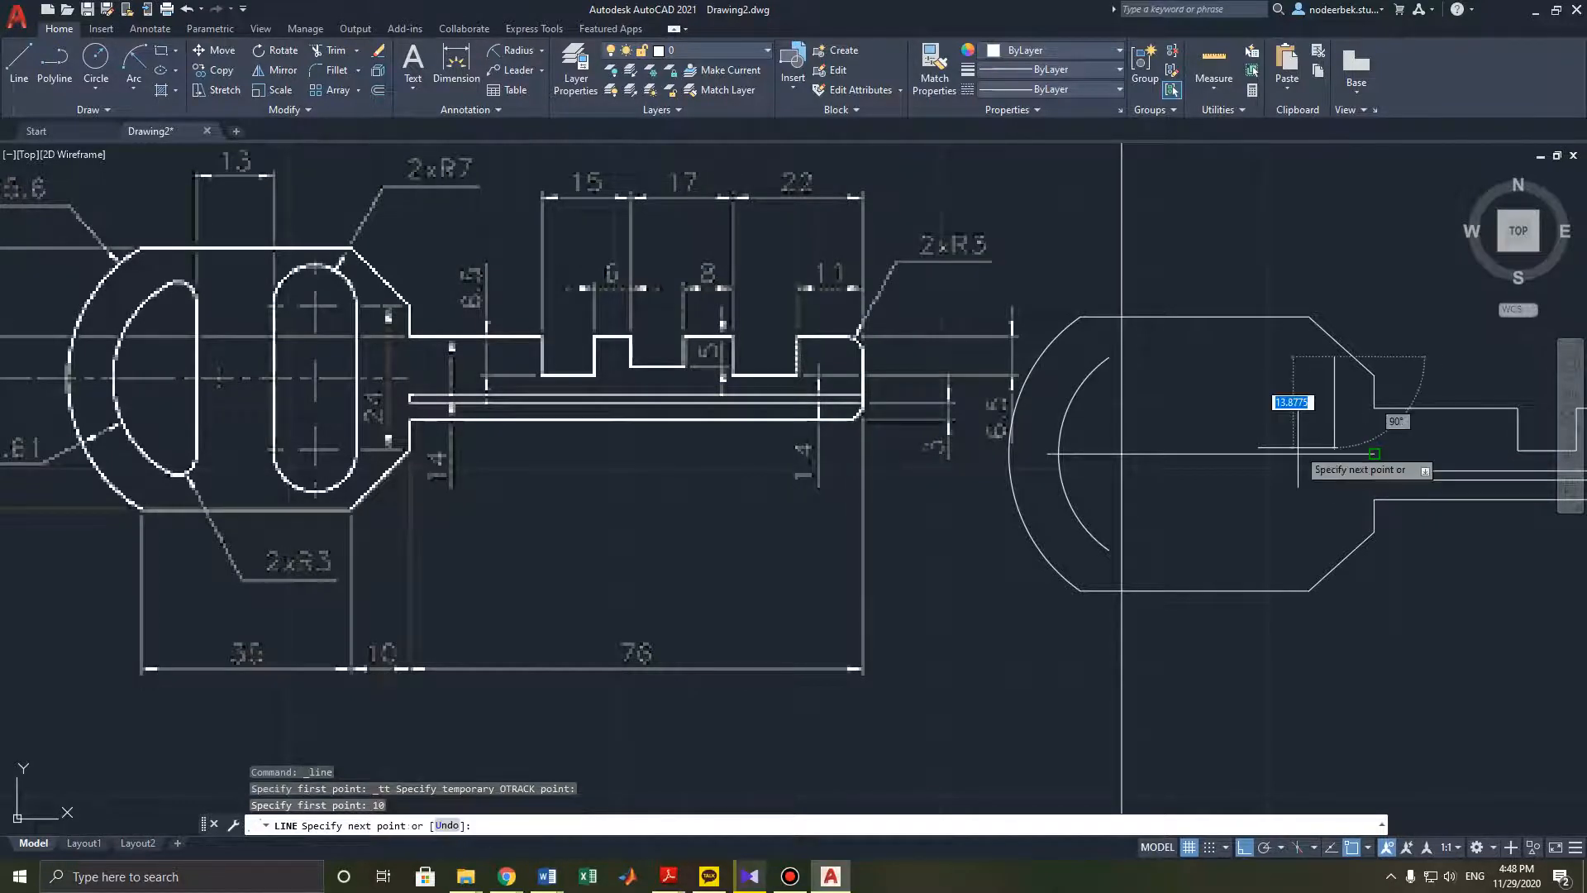
pyautogui.press('Escape')
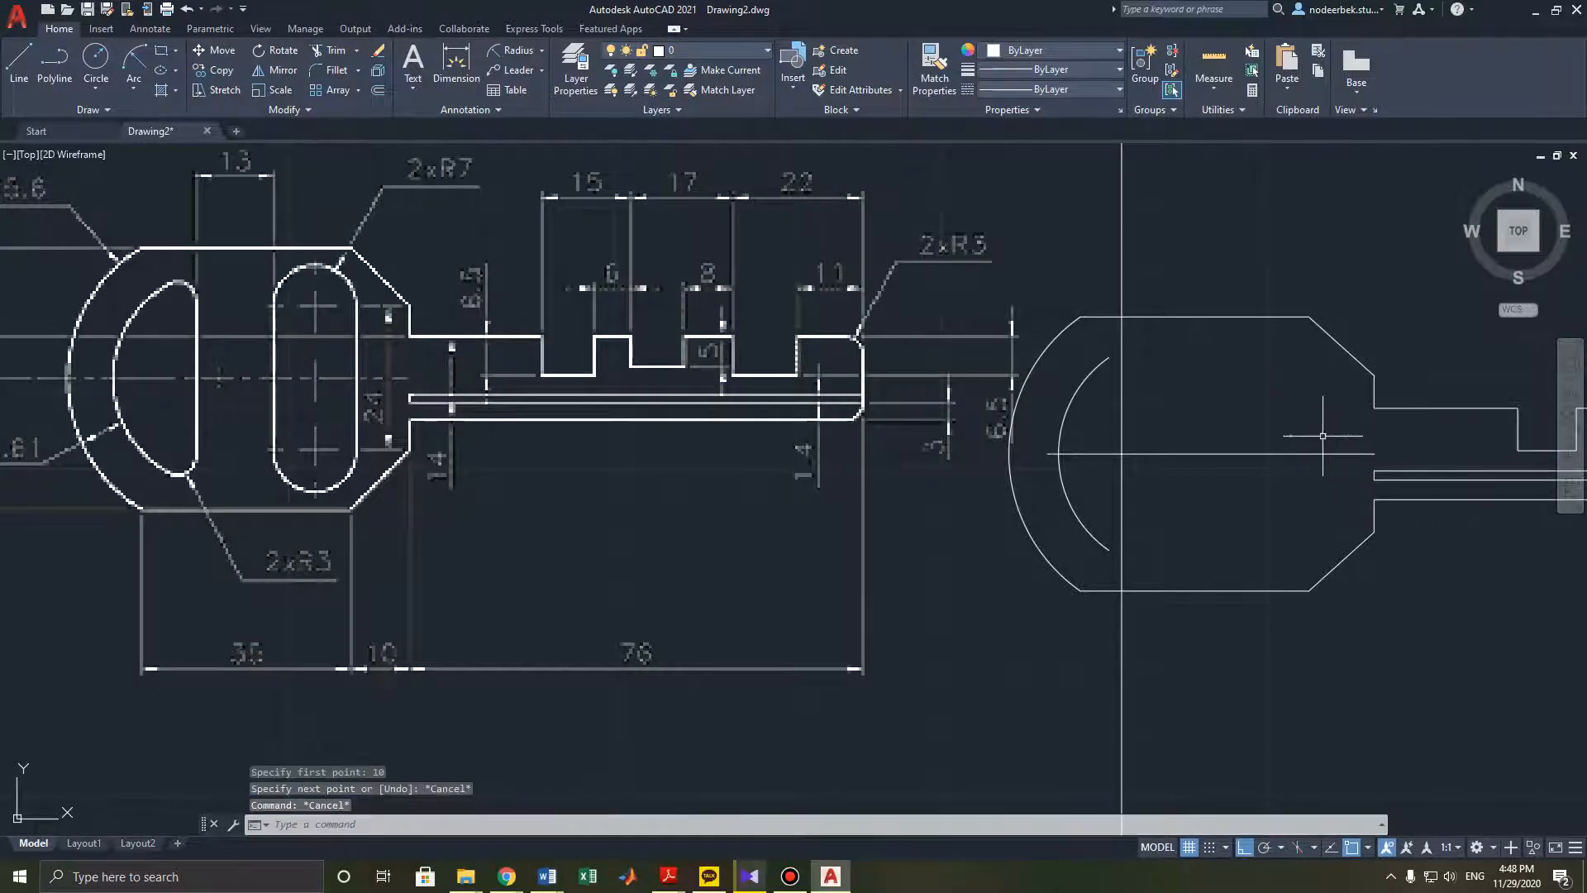
# - Draw a 12-unit vertical line up from a point 10 units left of the head's right end on the centre line
pyautogui.press('Return')
pyautogui.keyDown('shift'); pyautogui.rightClick(453, 269); pyautogui.keyUp('shift')
pyautogui.click(513, 278)
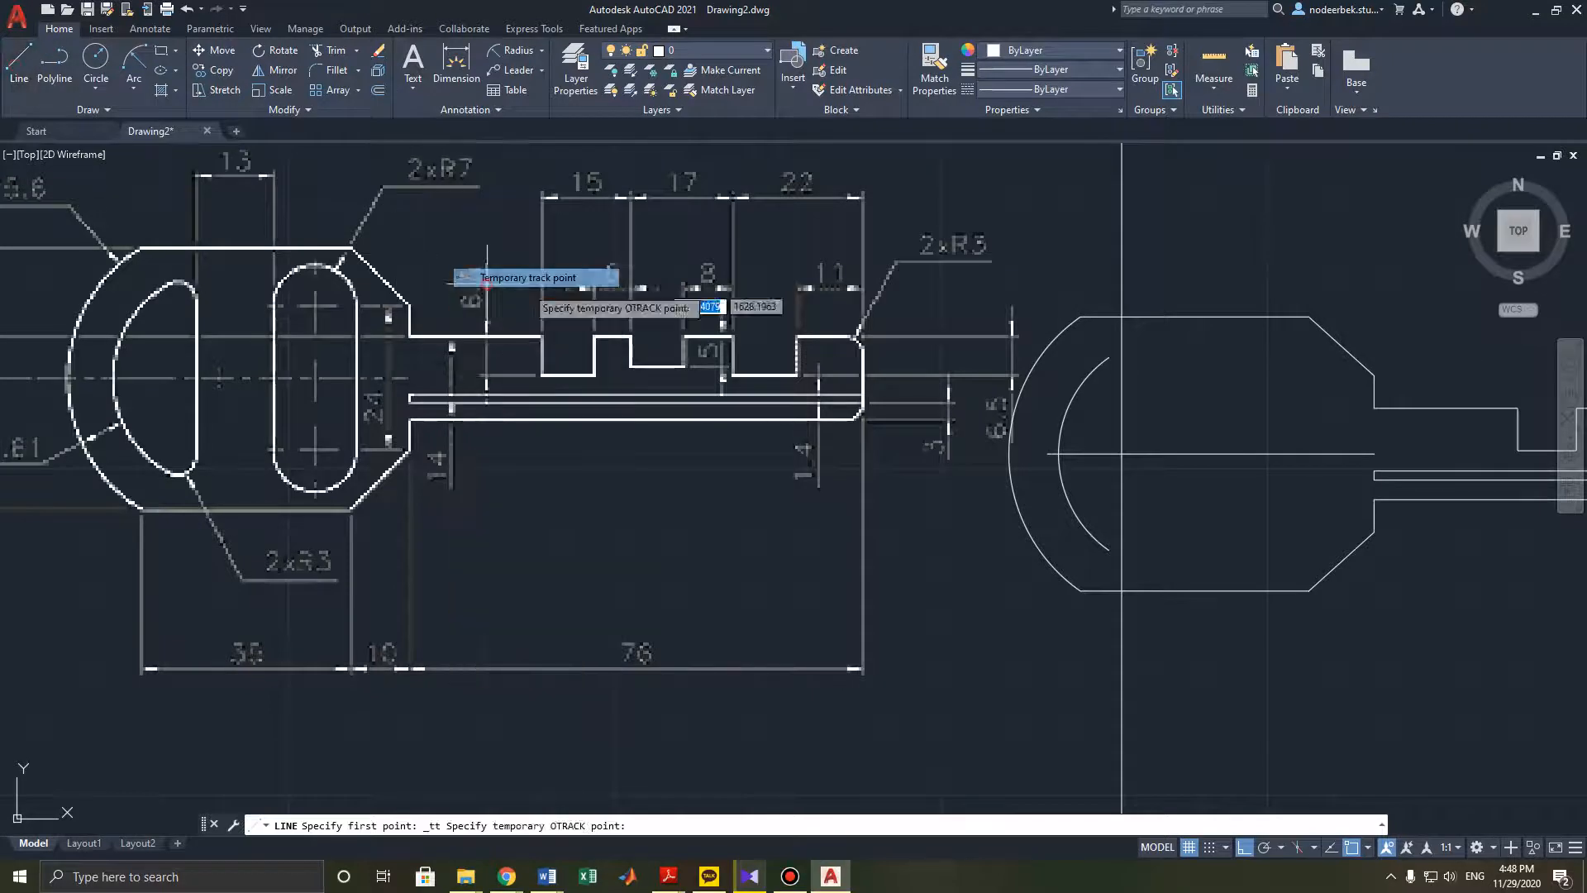
pyautogui.click(1374, 452)
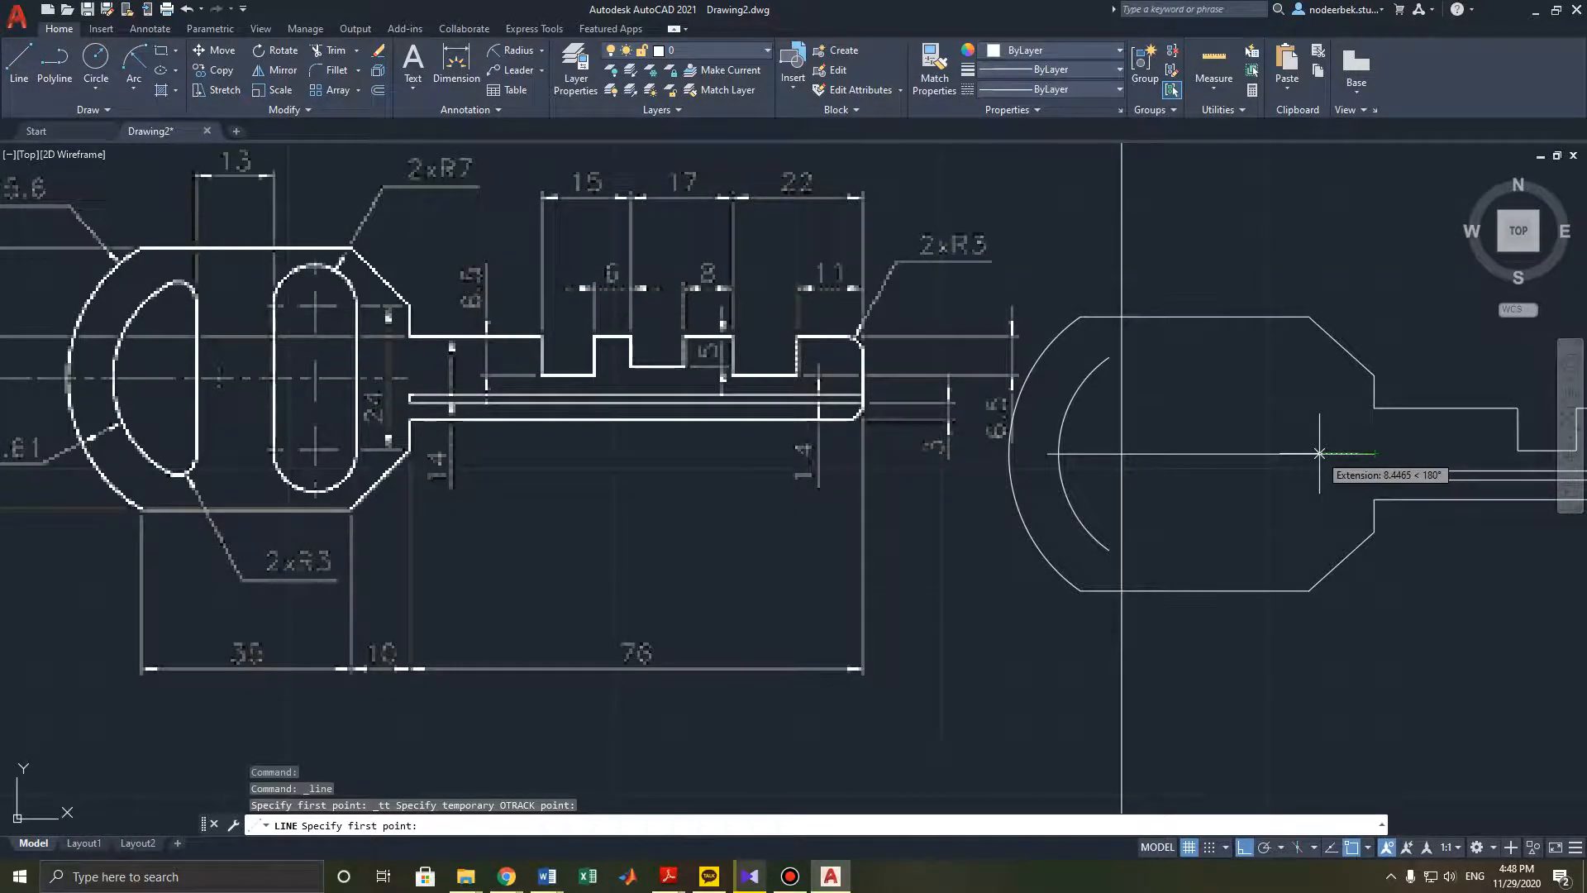
pyautogui.write('10')
pyautogui.press('Return')
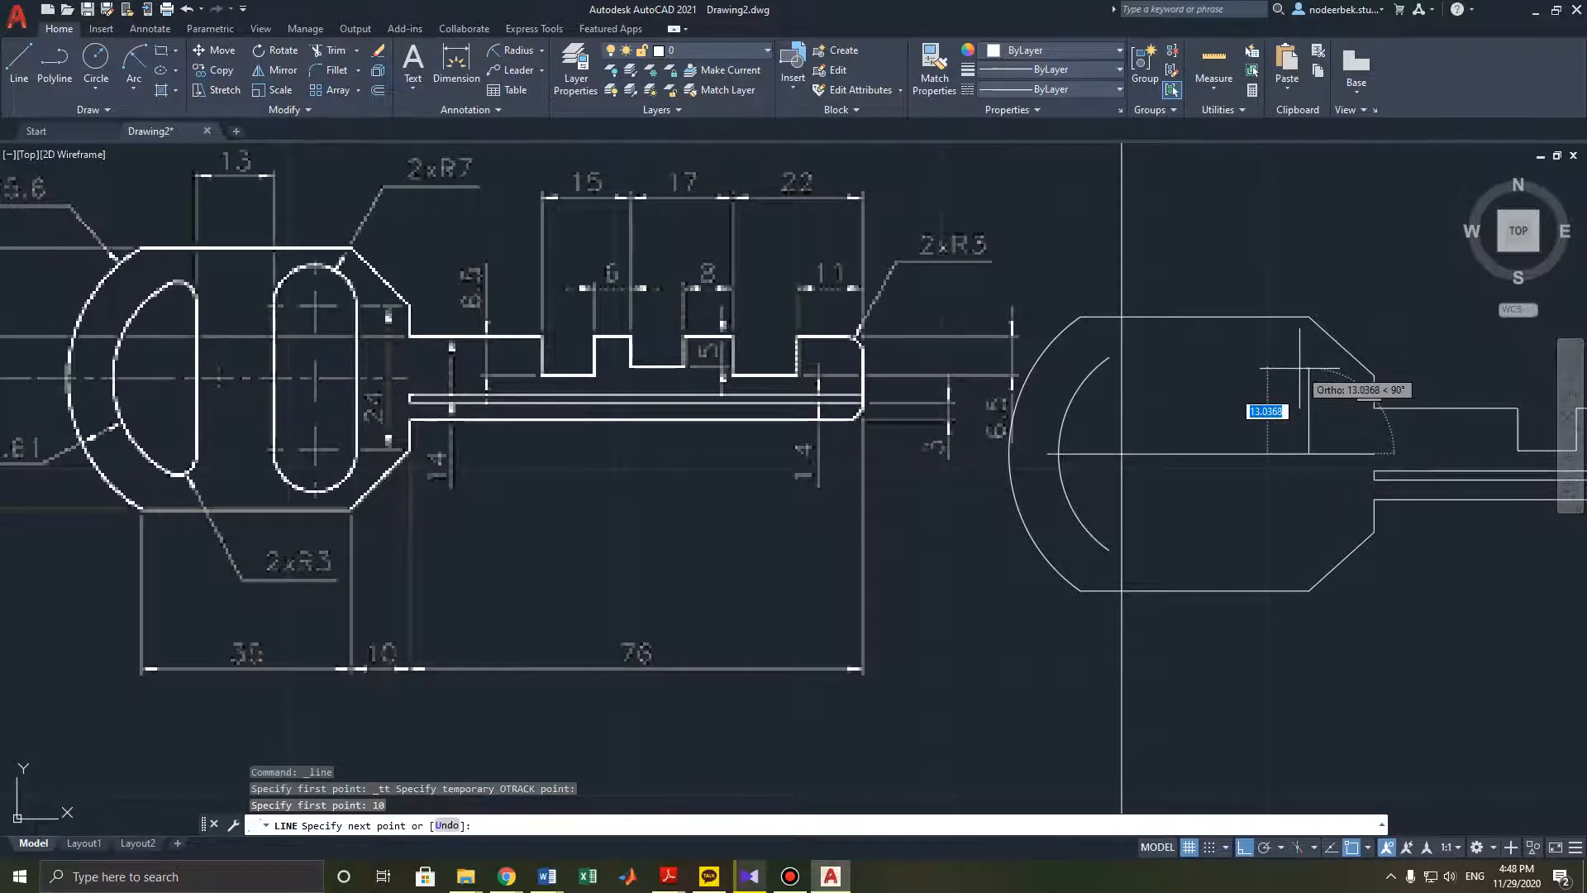
pyautogui.write('12')
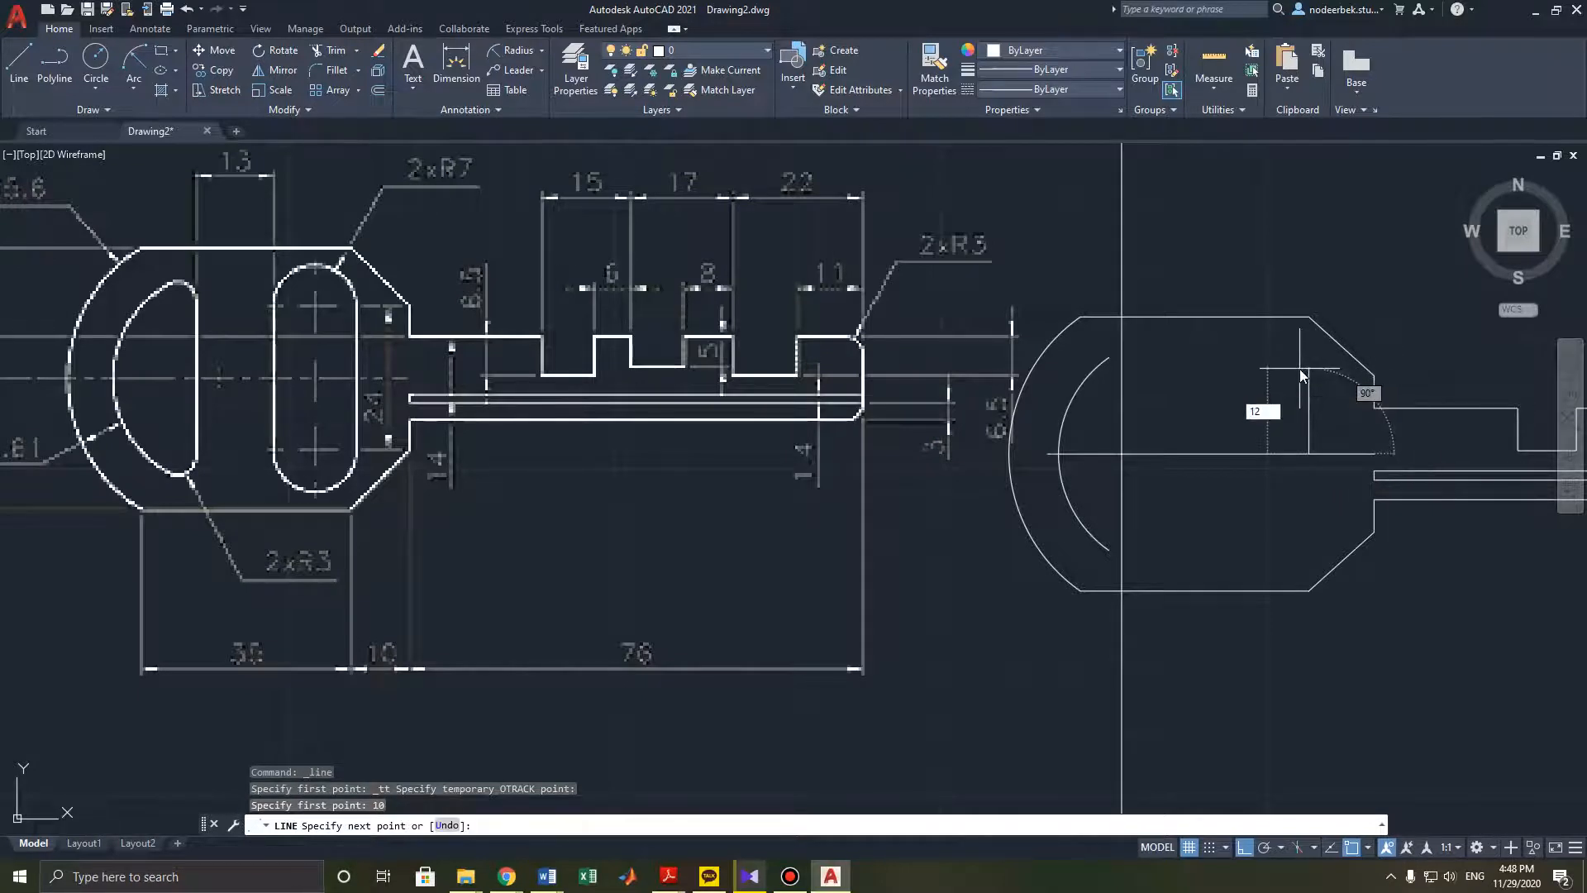
pyautogui.press('Return')
pyautogui.press('Escape')
pyautogui.press('Escape')
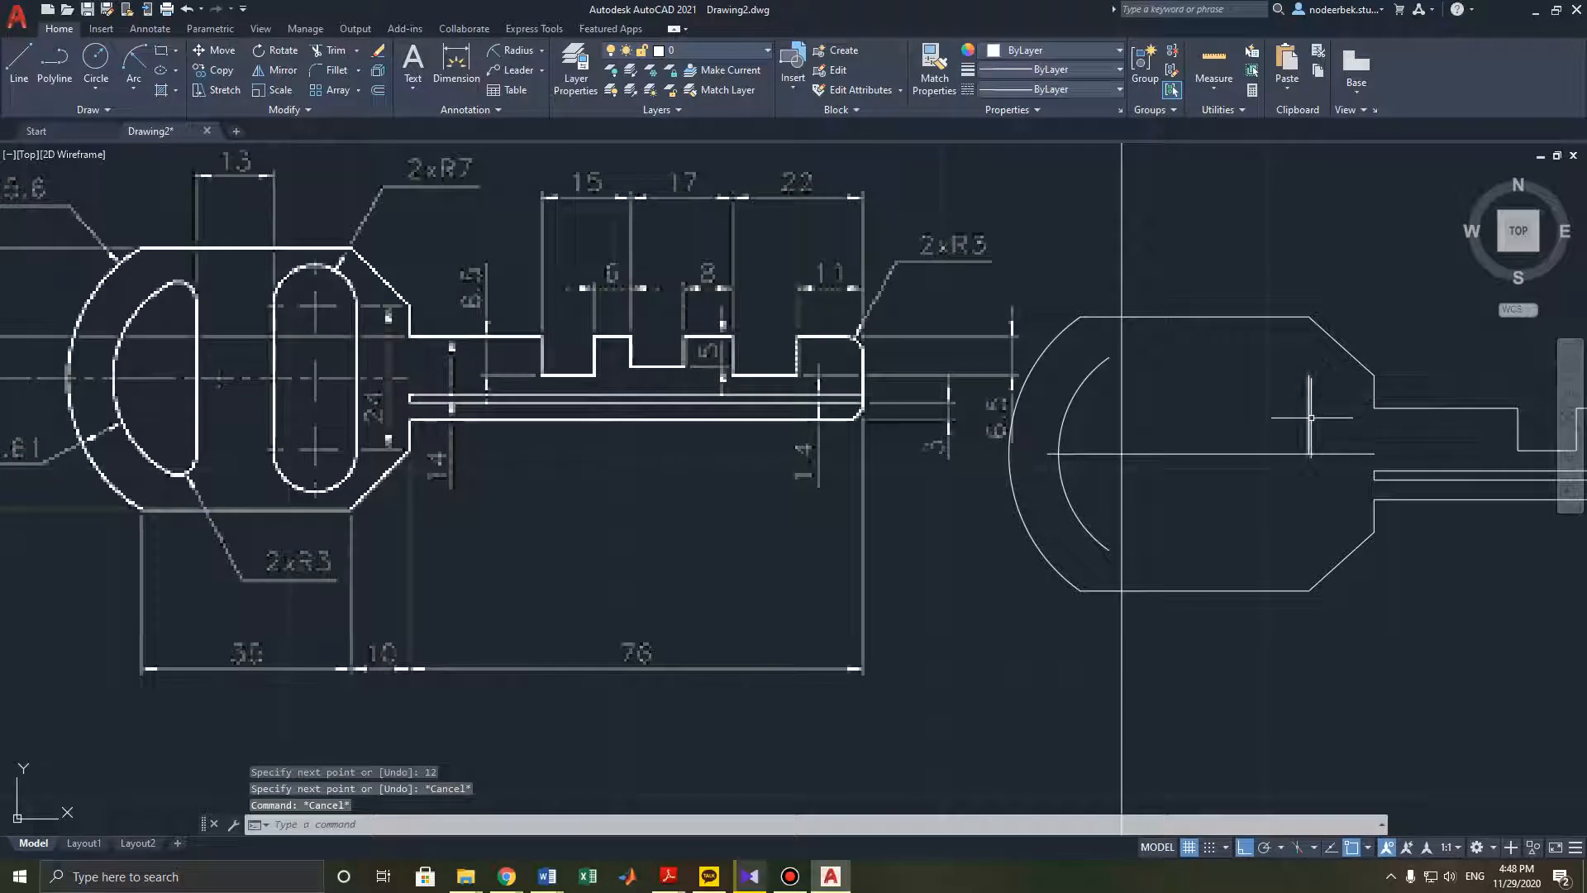
# - Try to mirror the new vertical line about the horizontal centre line
pyautogui.click(1309, 394)
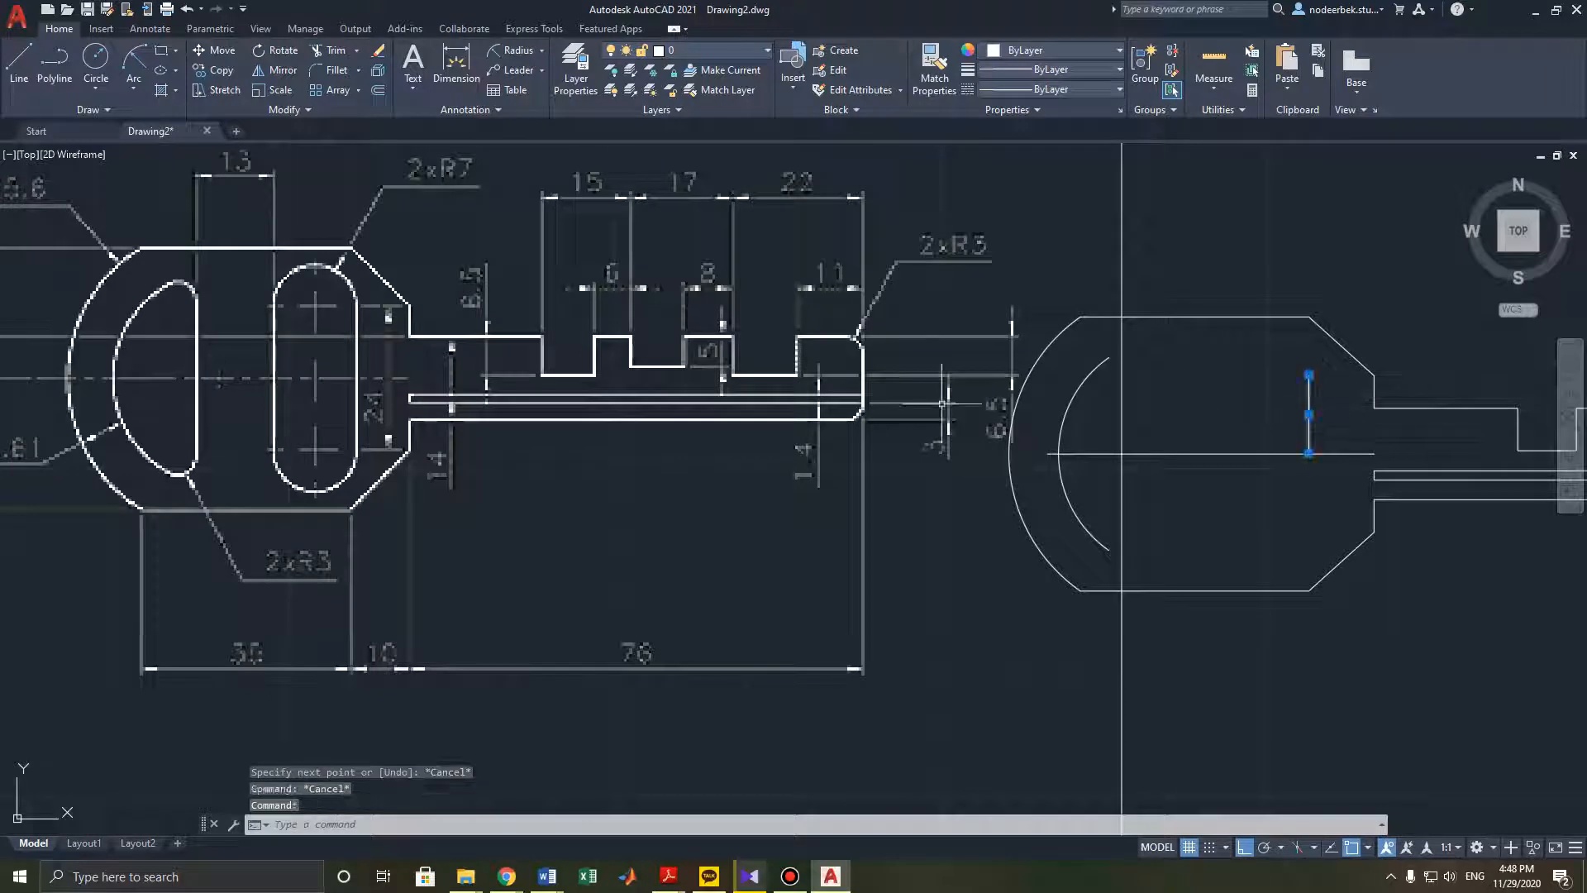
pyautogui.click(273, 70)
pyautogui.click(1062, 453)
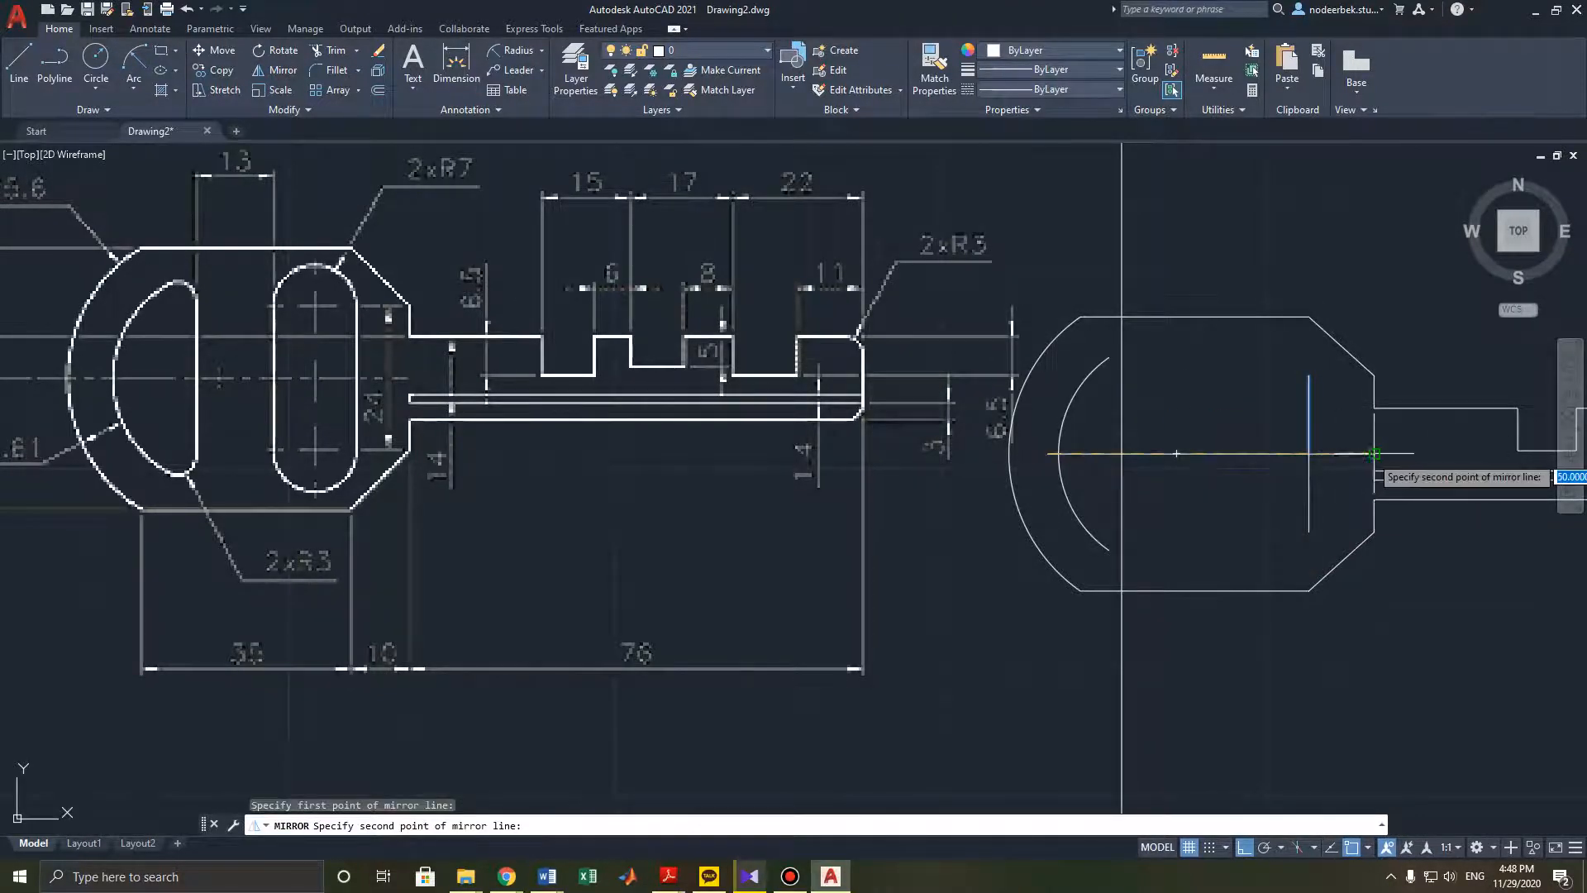
pyautogui.click(1372, 454)
pyautogui.press('Escape')
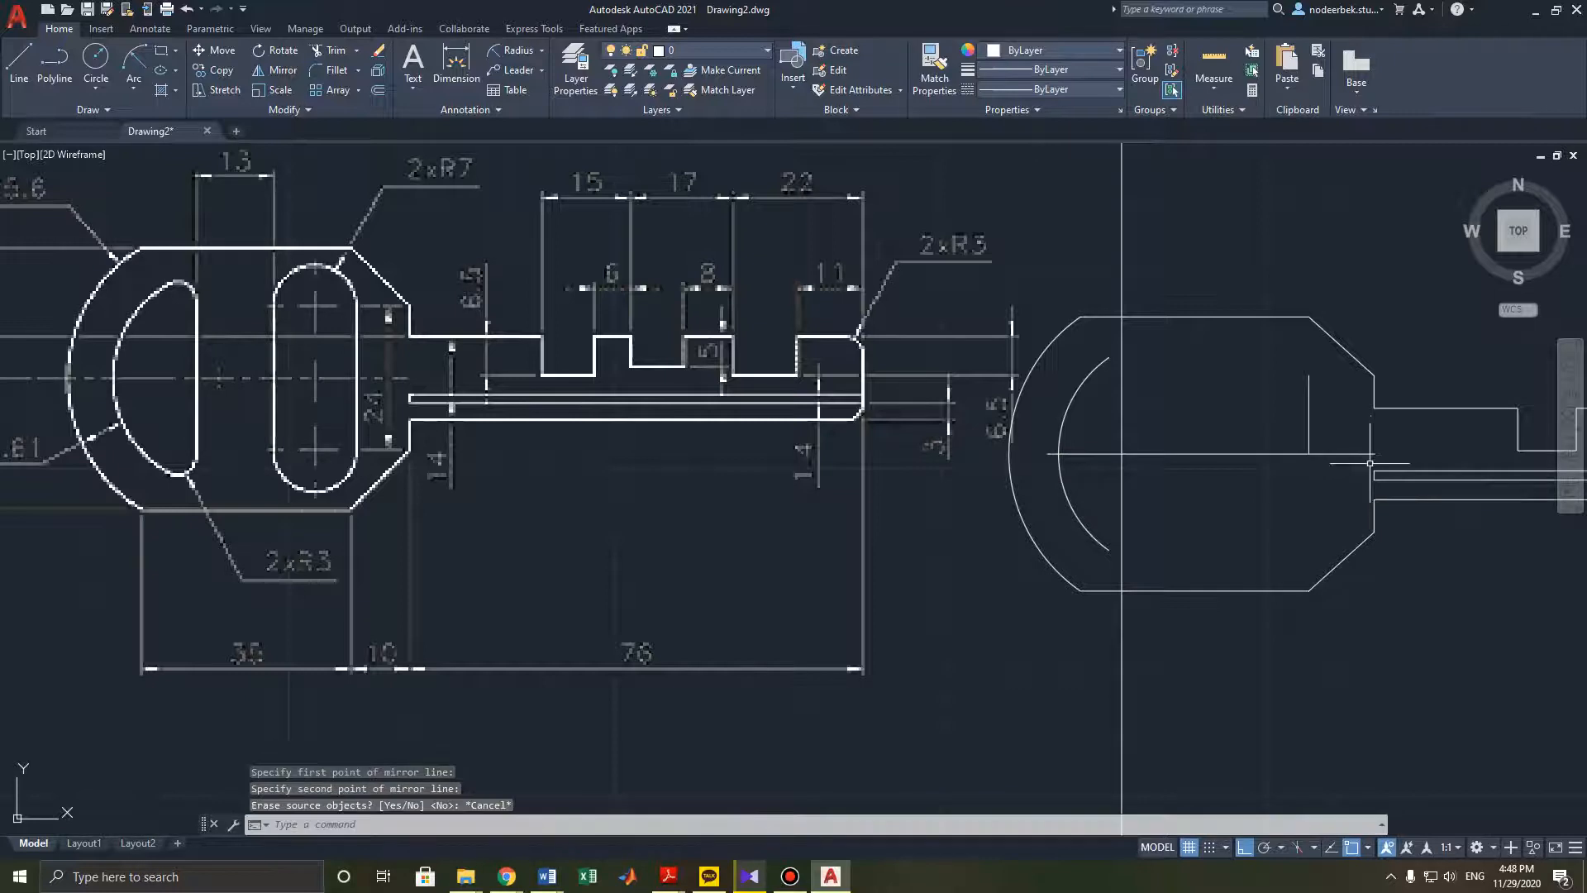
# - Mirror the vertical line about the horizontal centre line, keeping the original
pyautogui.click(1309, 413)
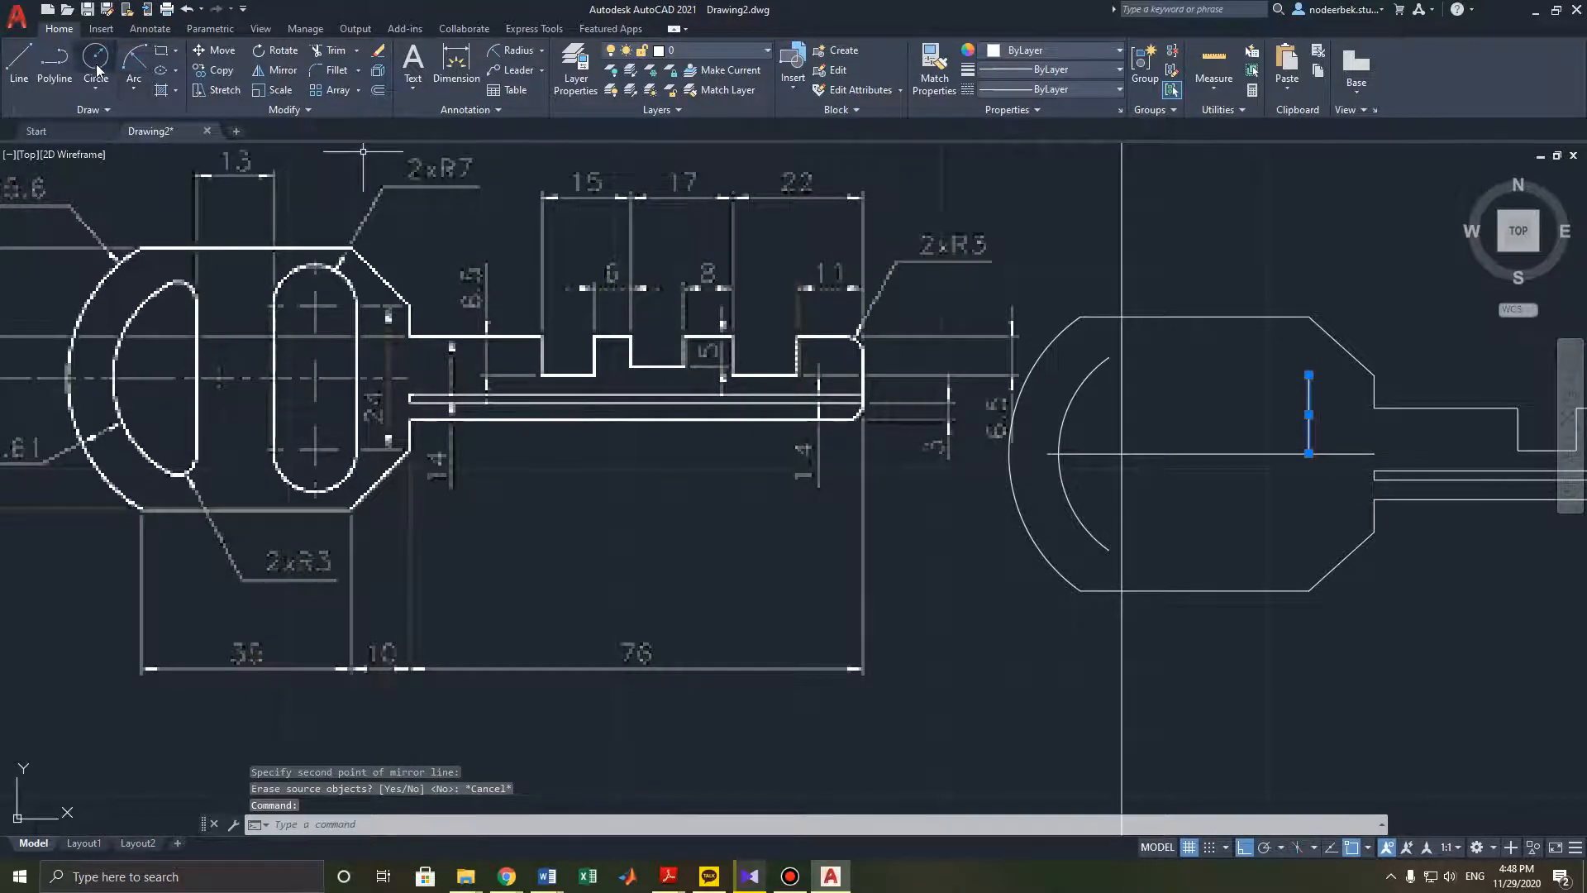
pyautogui.click(254, 71)
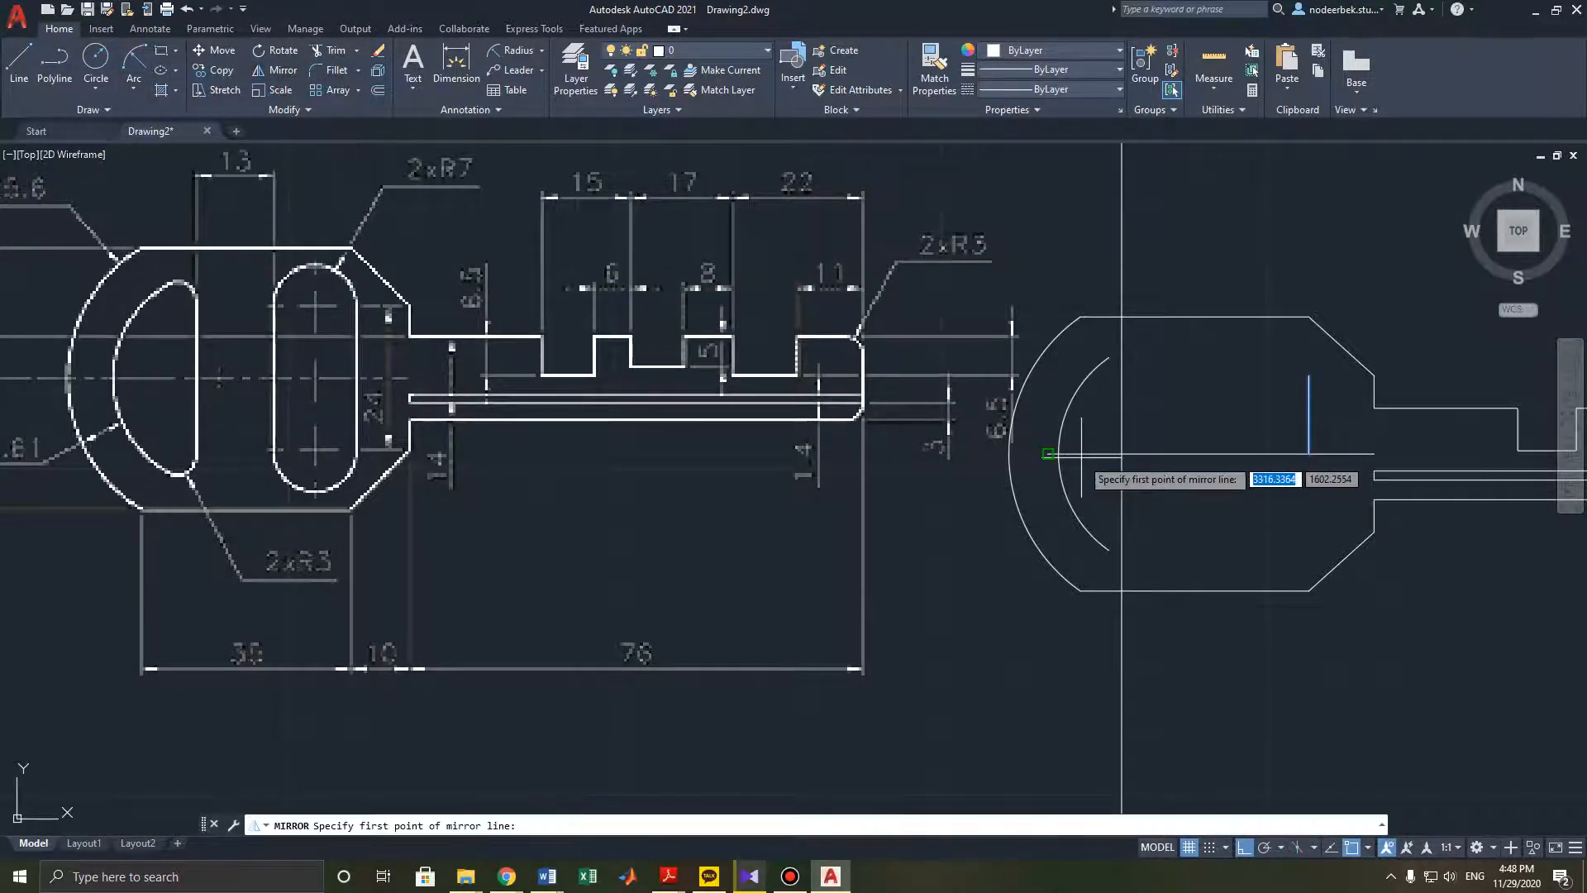
pyautogui.click(1047, 452)
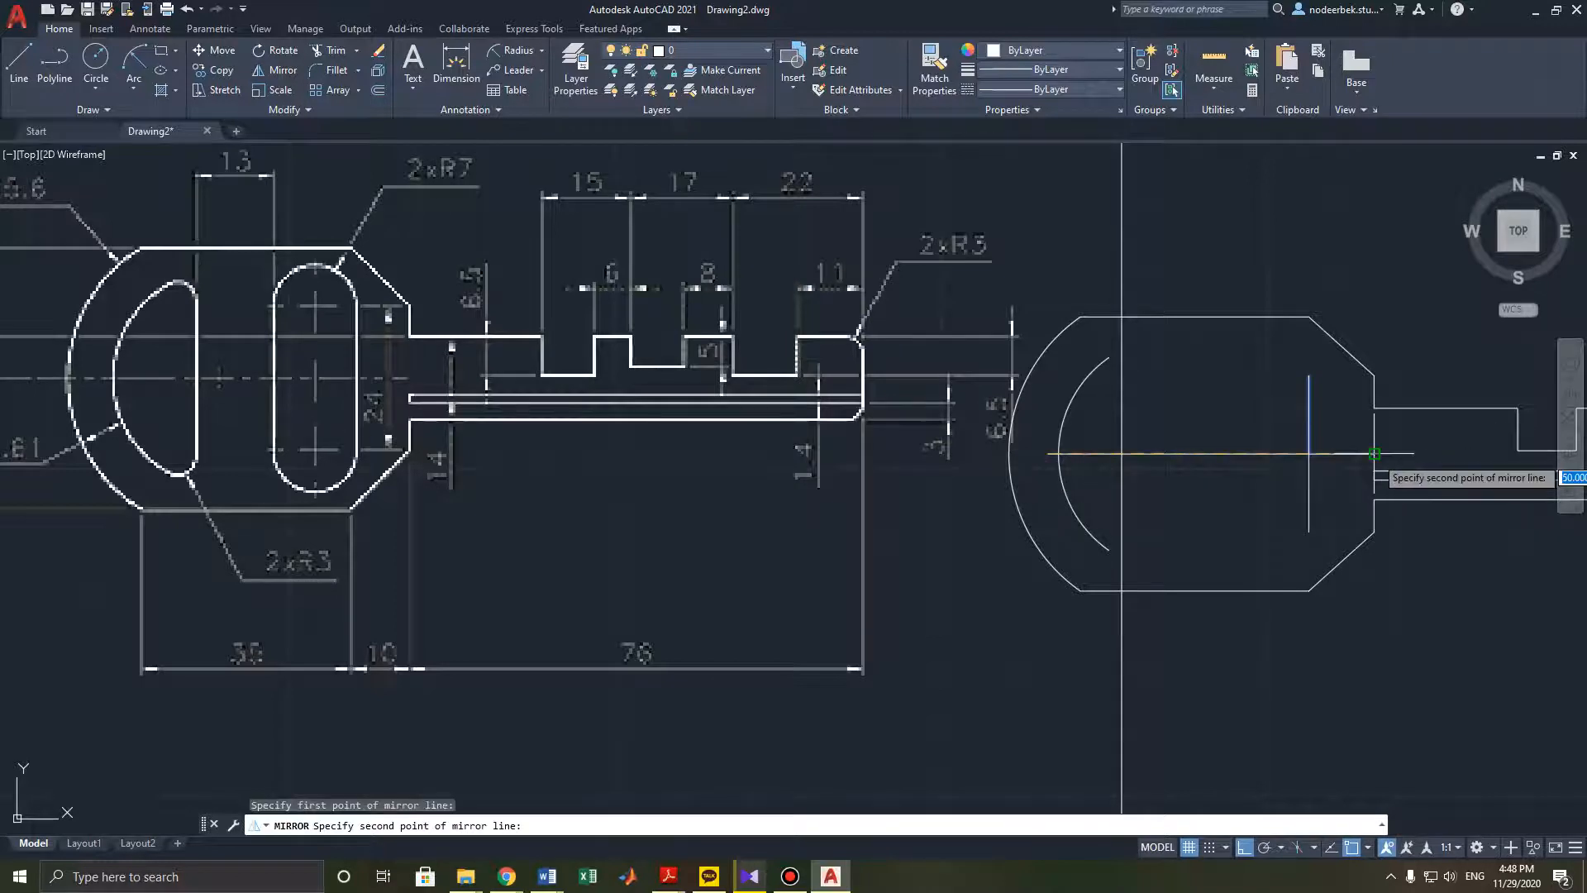
pyautogui.click(1375, 453)
pyautogui.press('Escape')
pyautogui.press('Escape')
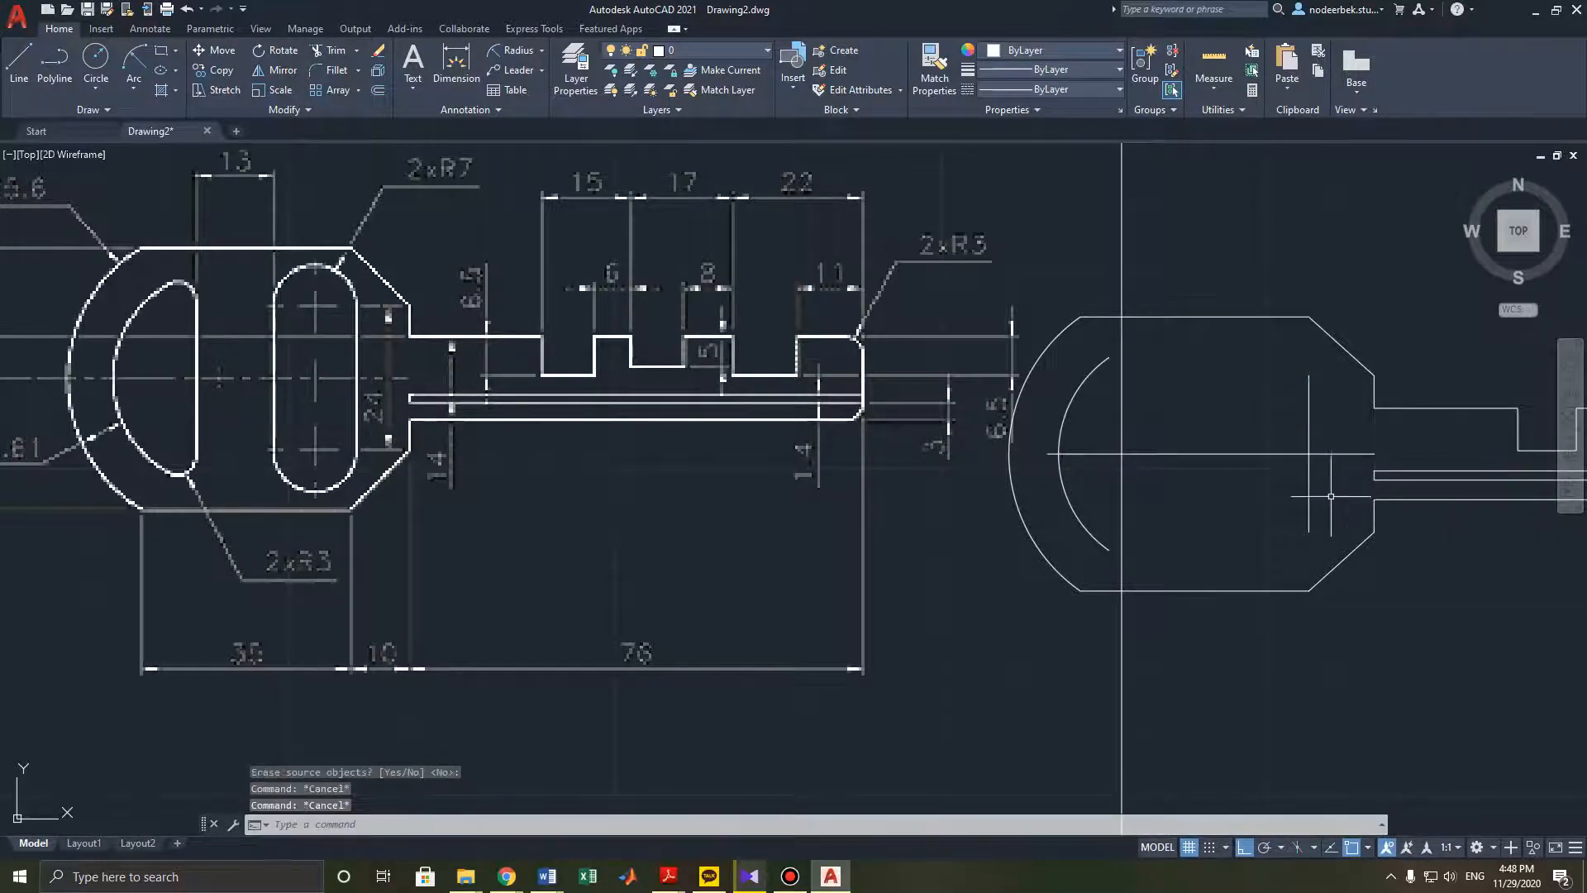
# - Copy the vertical line 7 units to the left from its midpoint on the centre line
pyautogui.moveTo(1333, 507); pyautogui.dragTo(1351, 499, button='middle')
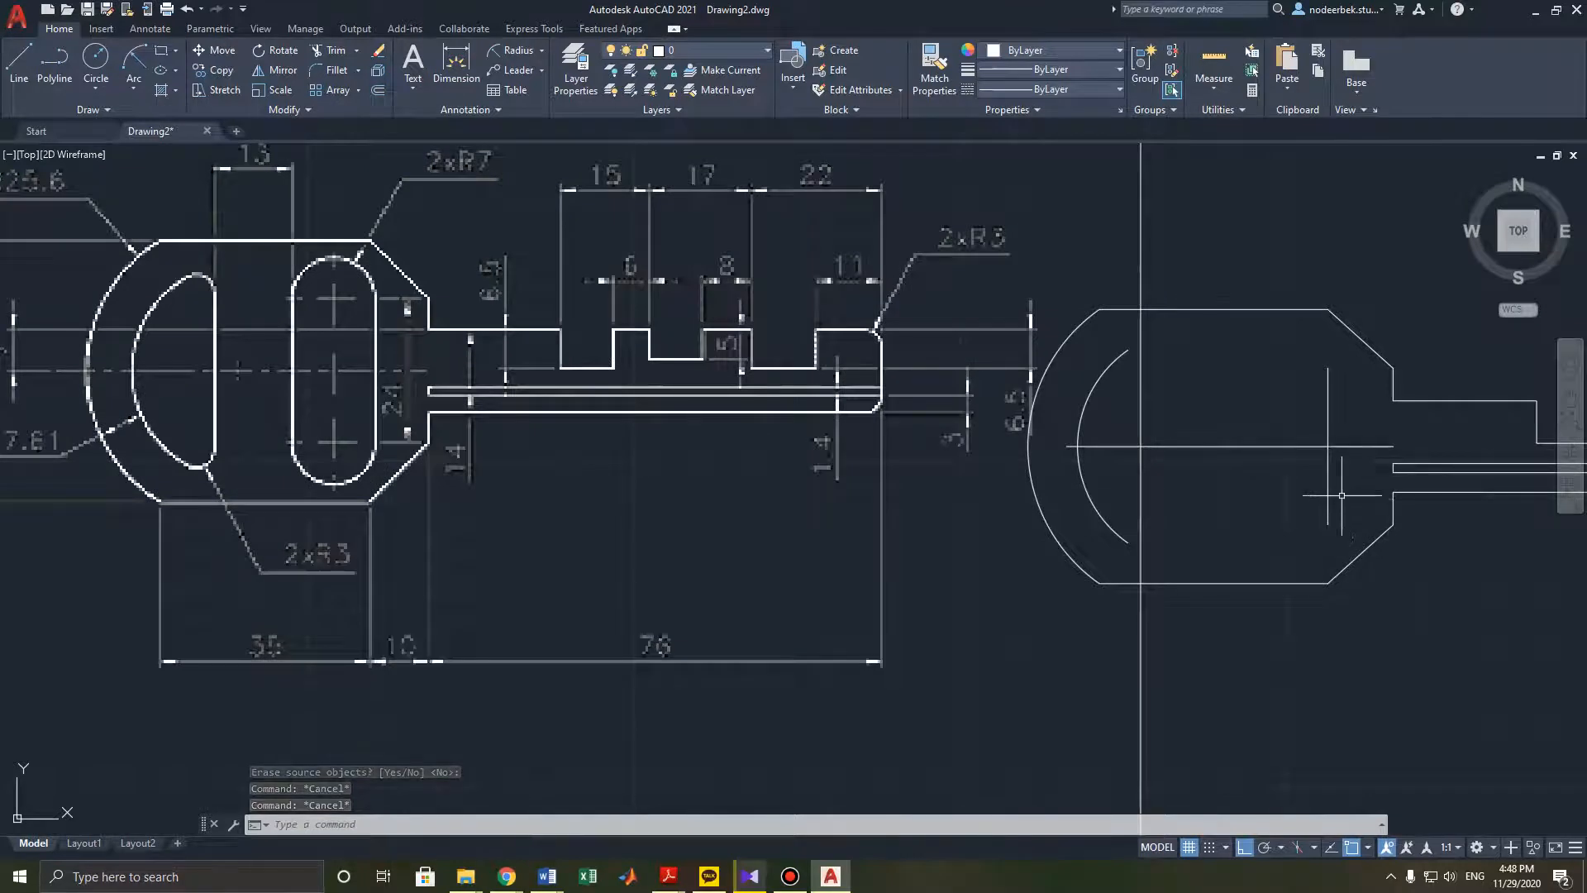
pyautogui.moveTo(456, 164); pyautogui.dragTo(461, 195, button='middle')
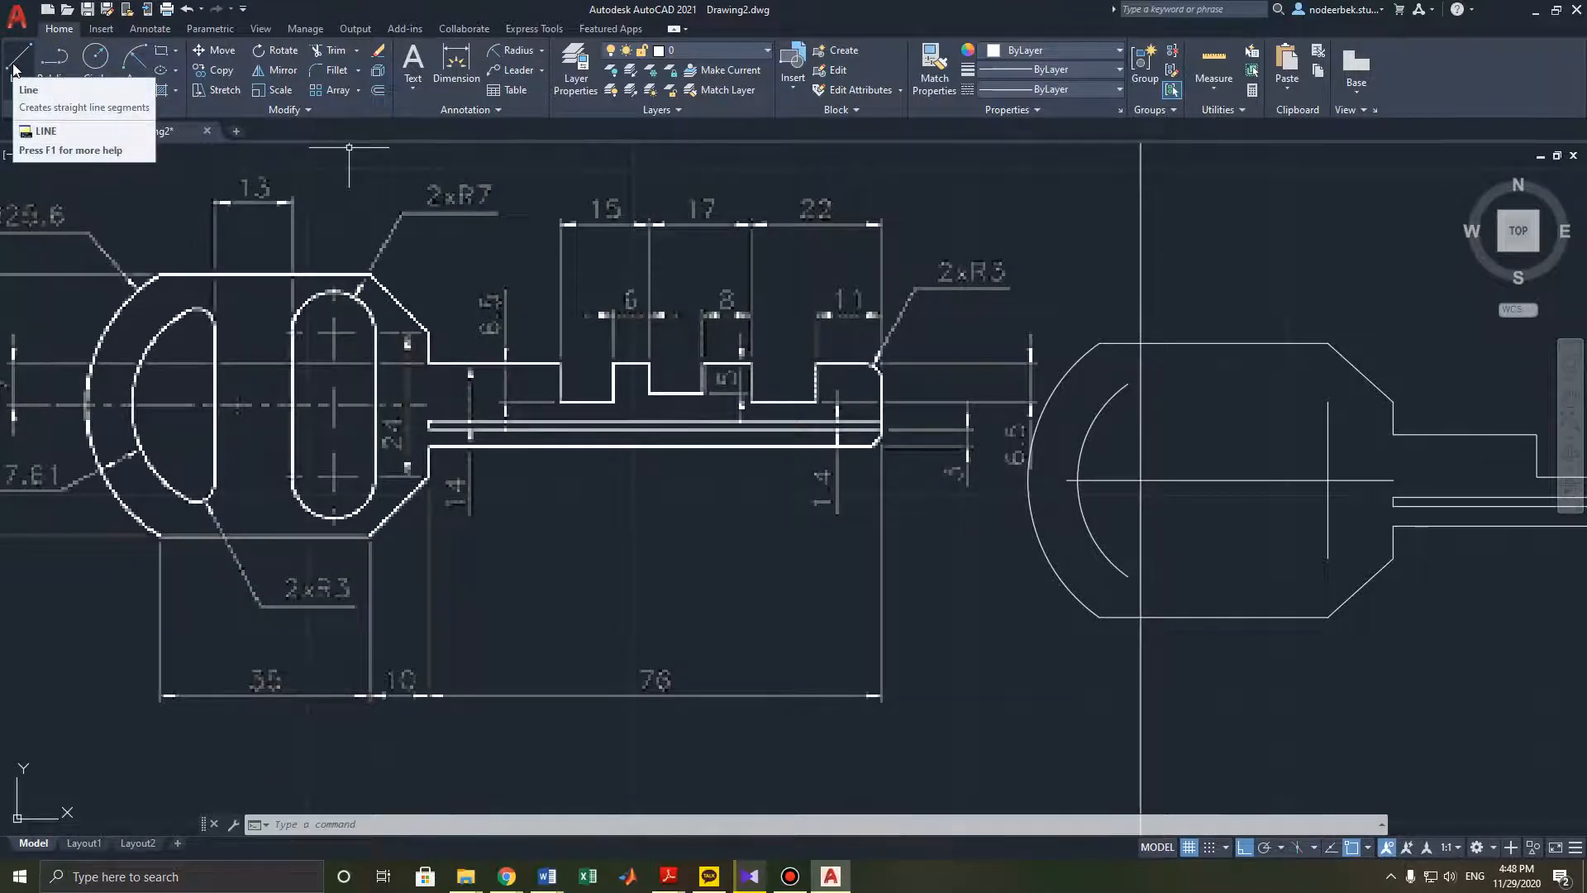
pyautogui.click(1326, 478)
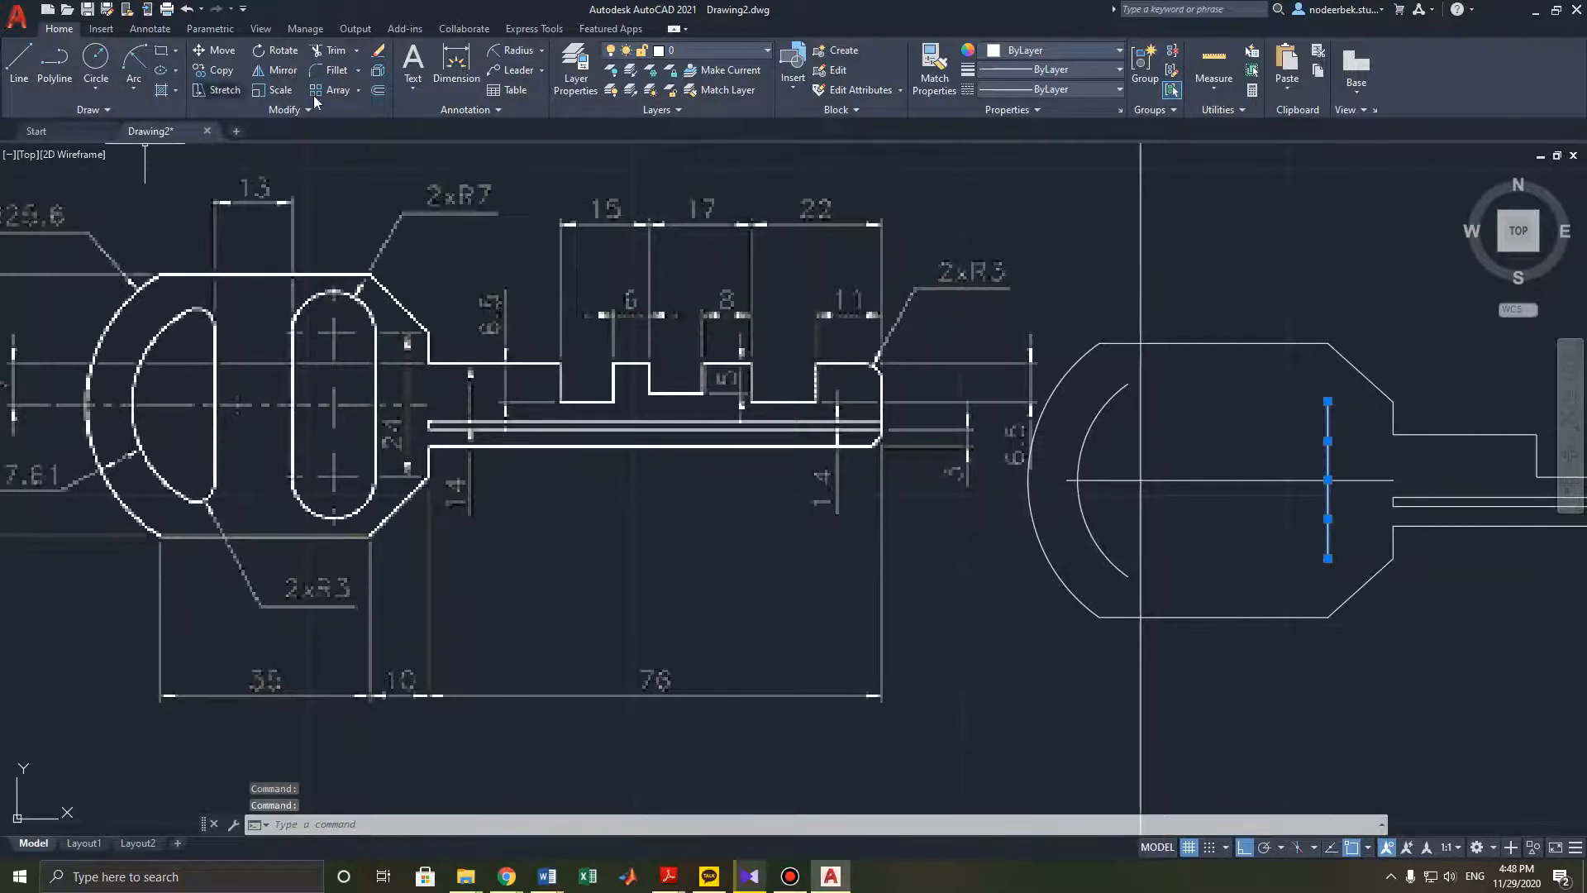
pyautogui.click(220, 71)
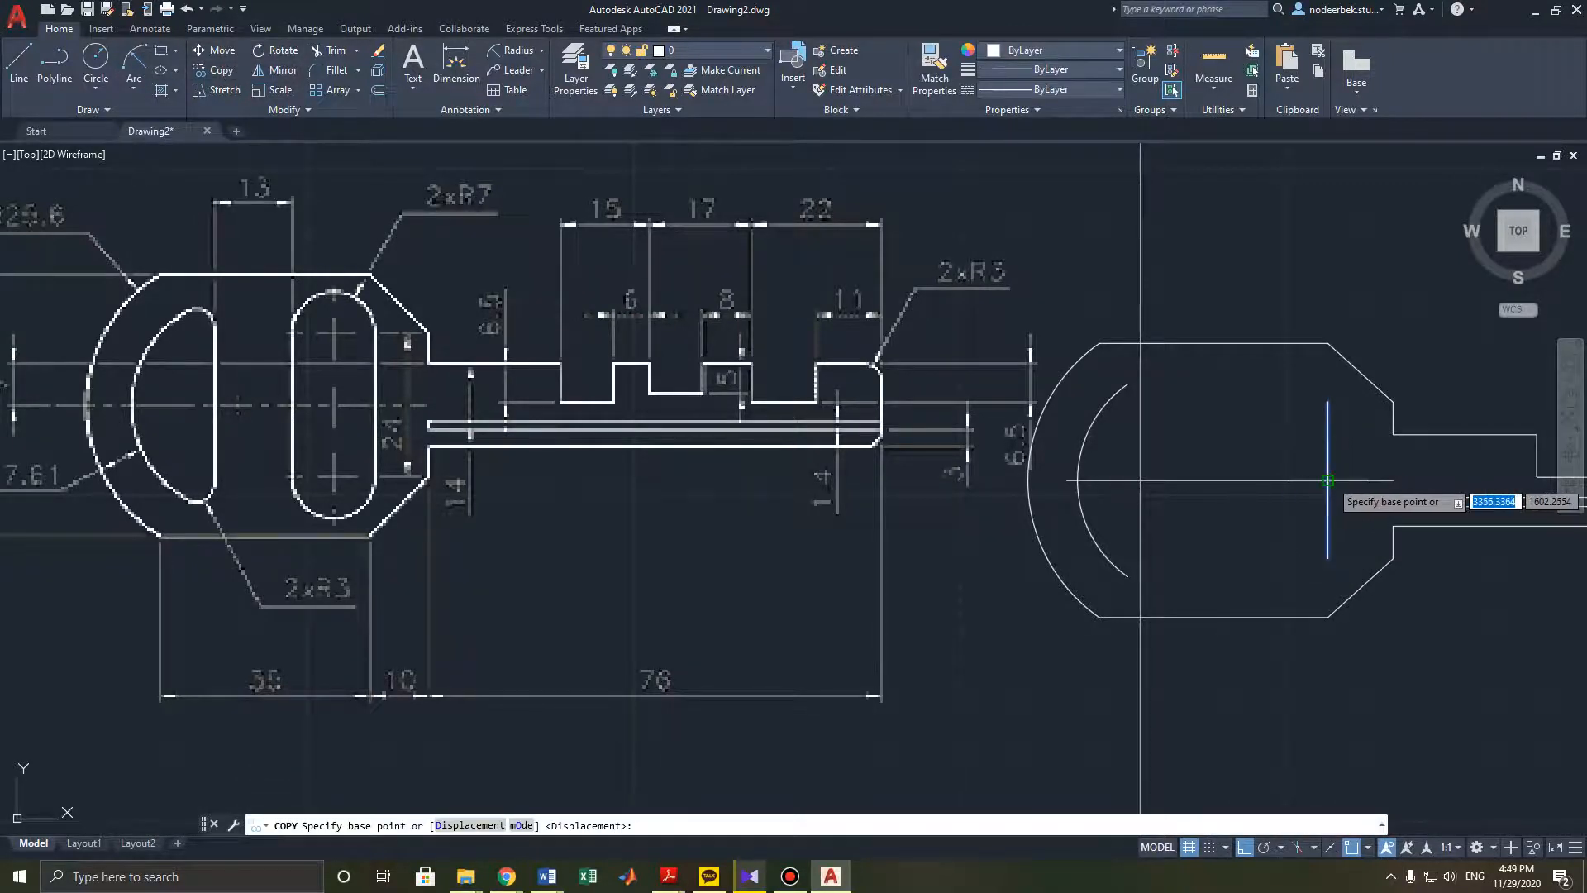
pyautogui.click(1328, 480)
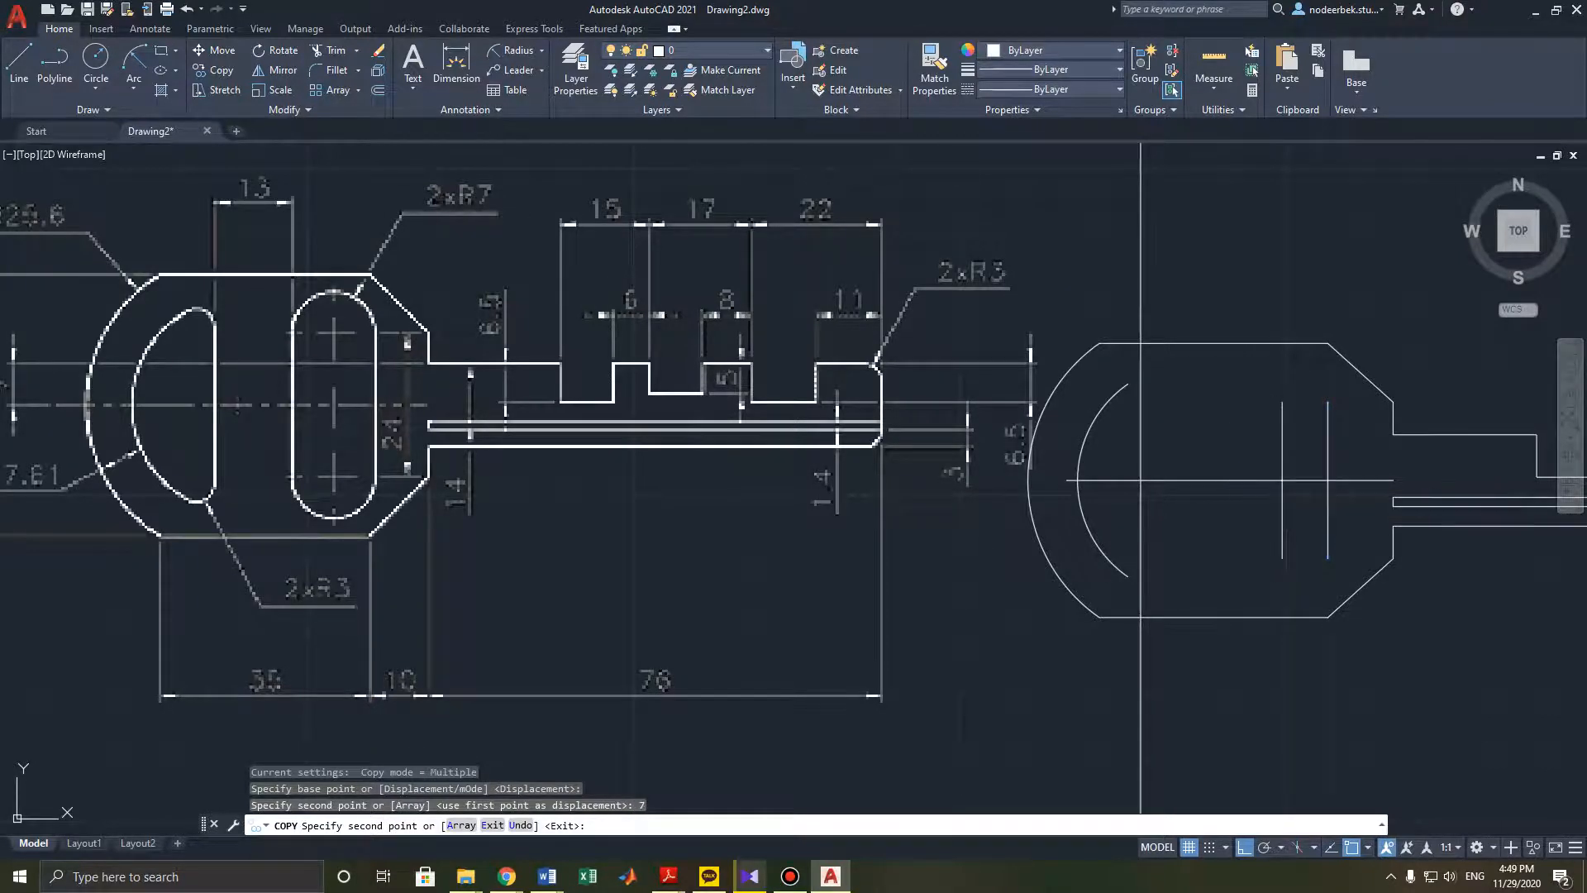
pyautogui.press('Escape')
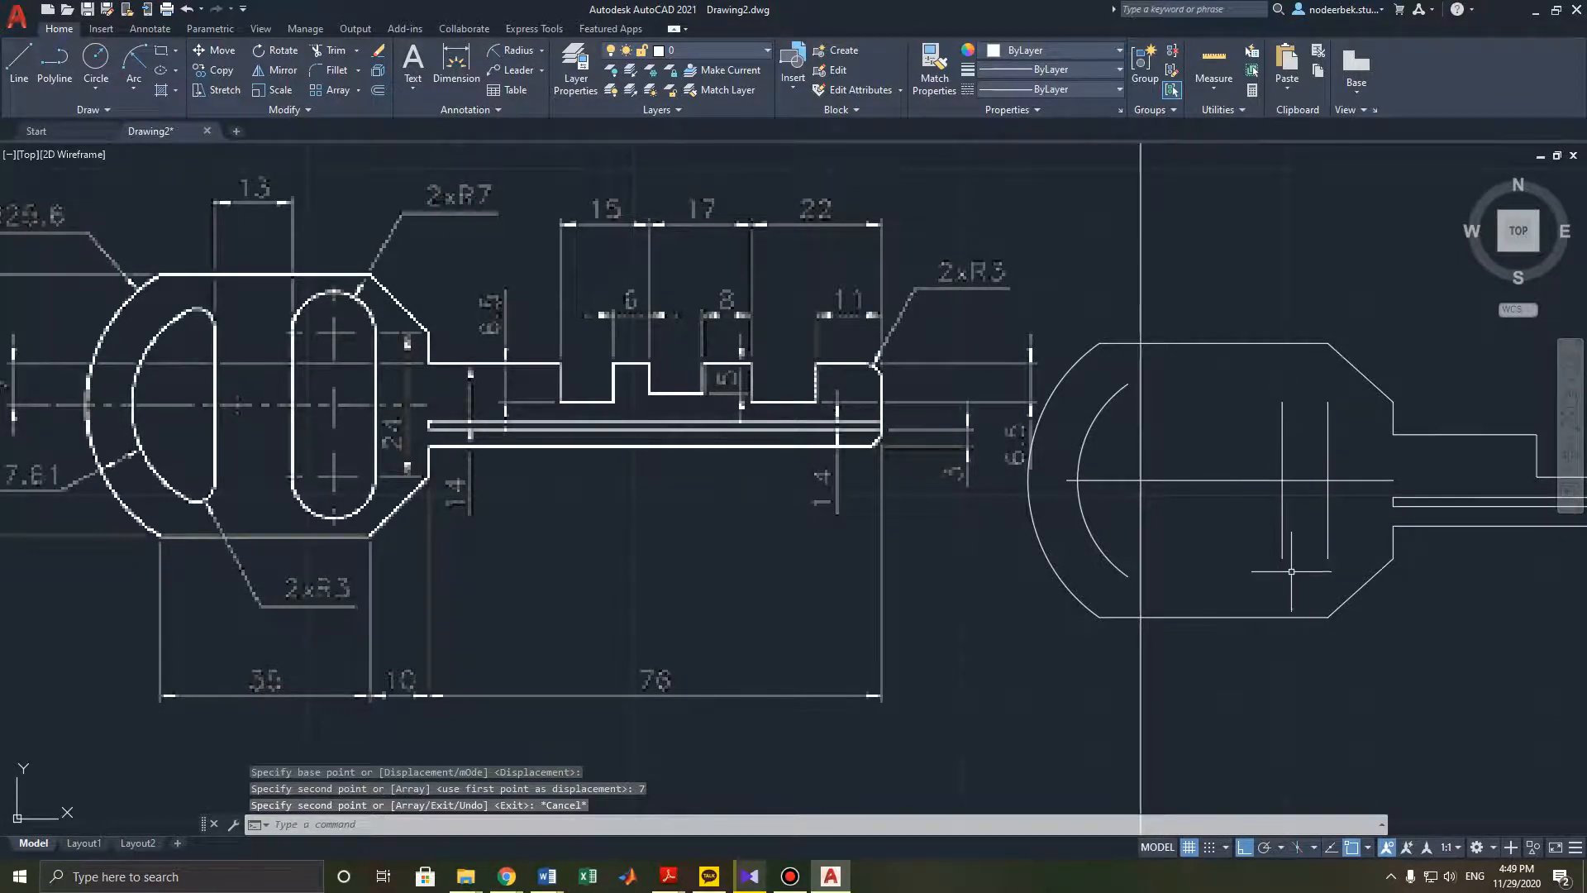
# - Draw a circle of radius 7 centred on the upper end of the copied vertical line
pyautogui.click(95, 62)
pyautogui.click(1281, 401)
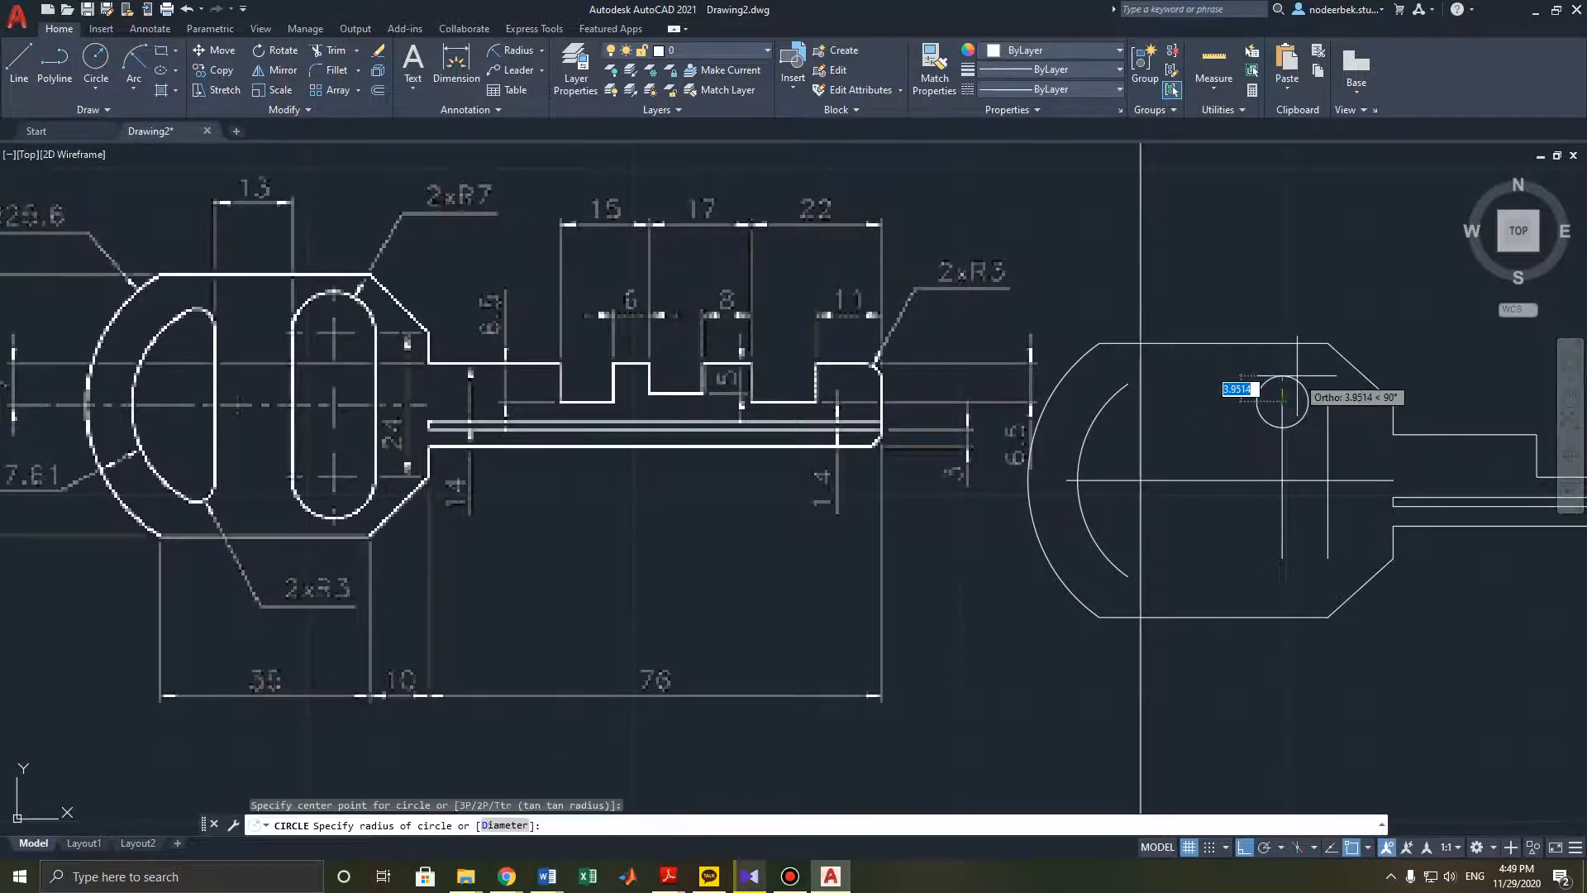
pyautogui.write('7')
pyautogui.press('Return')
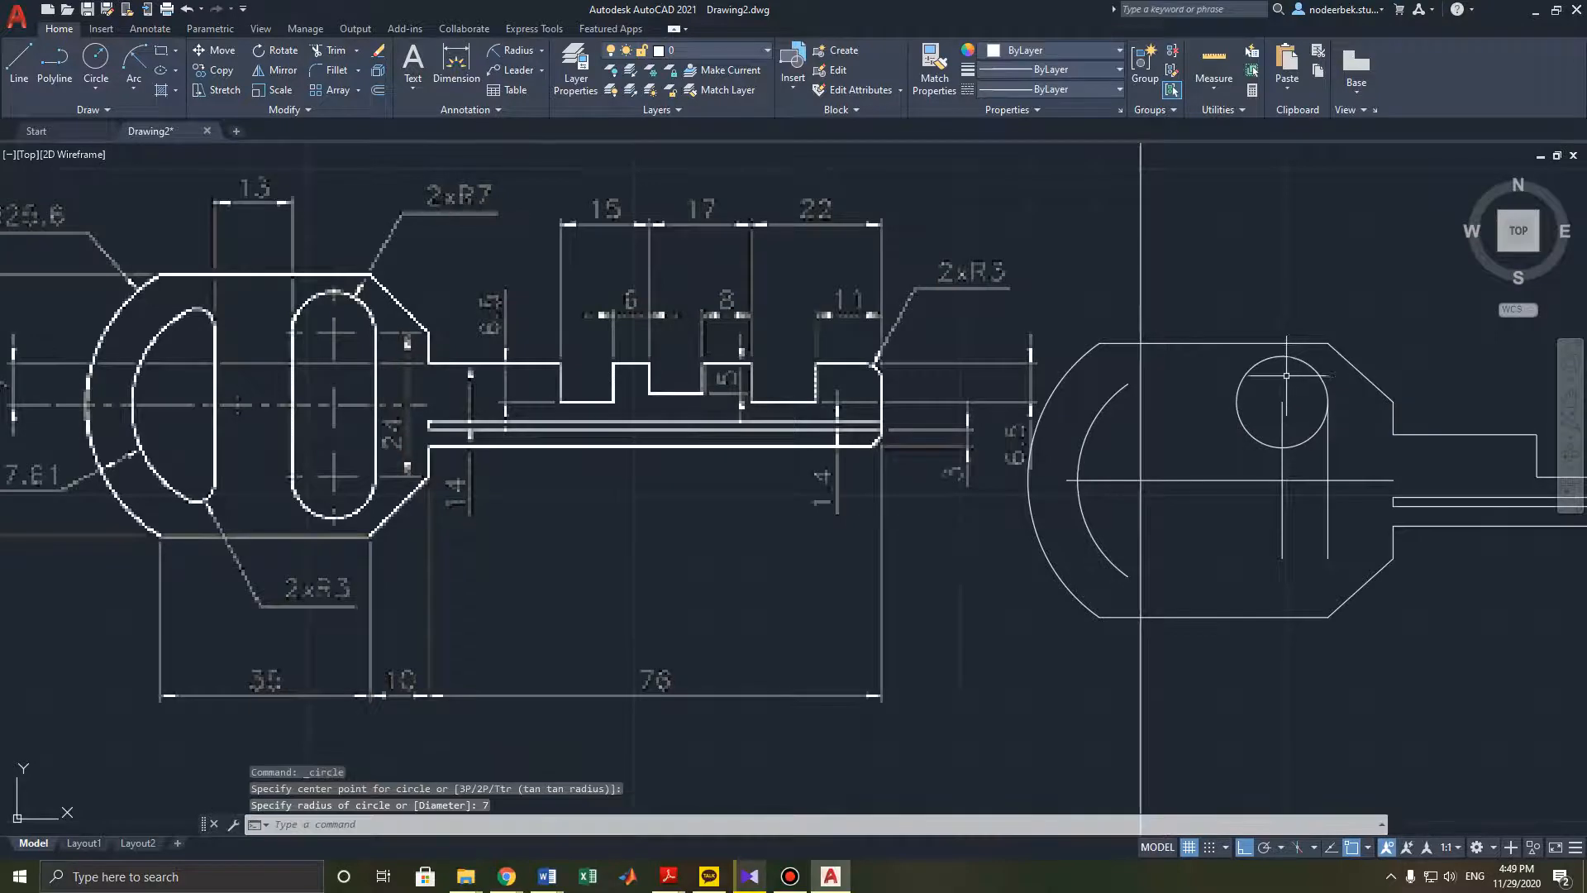
# - Mirror the R7 circle about the horizontal centre line, keeping the original, to create the lower circle
pyautogui.press('Escape')
pyautogui.click(1312, 436)
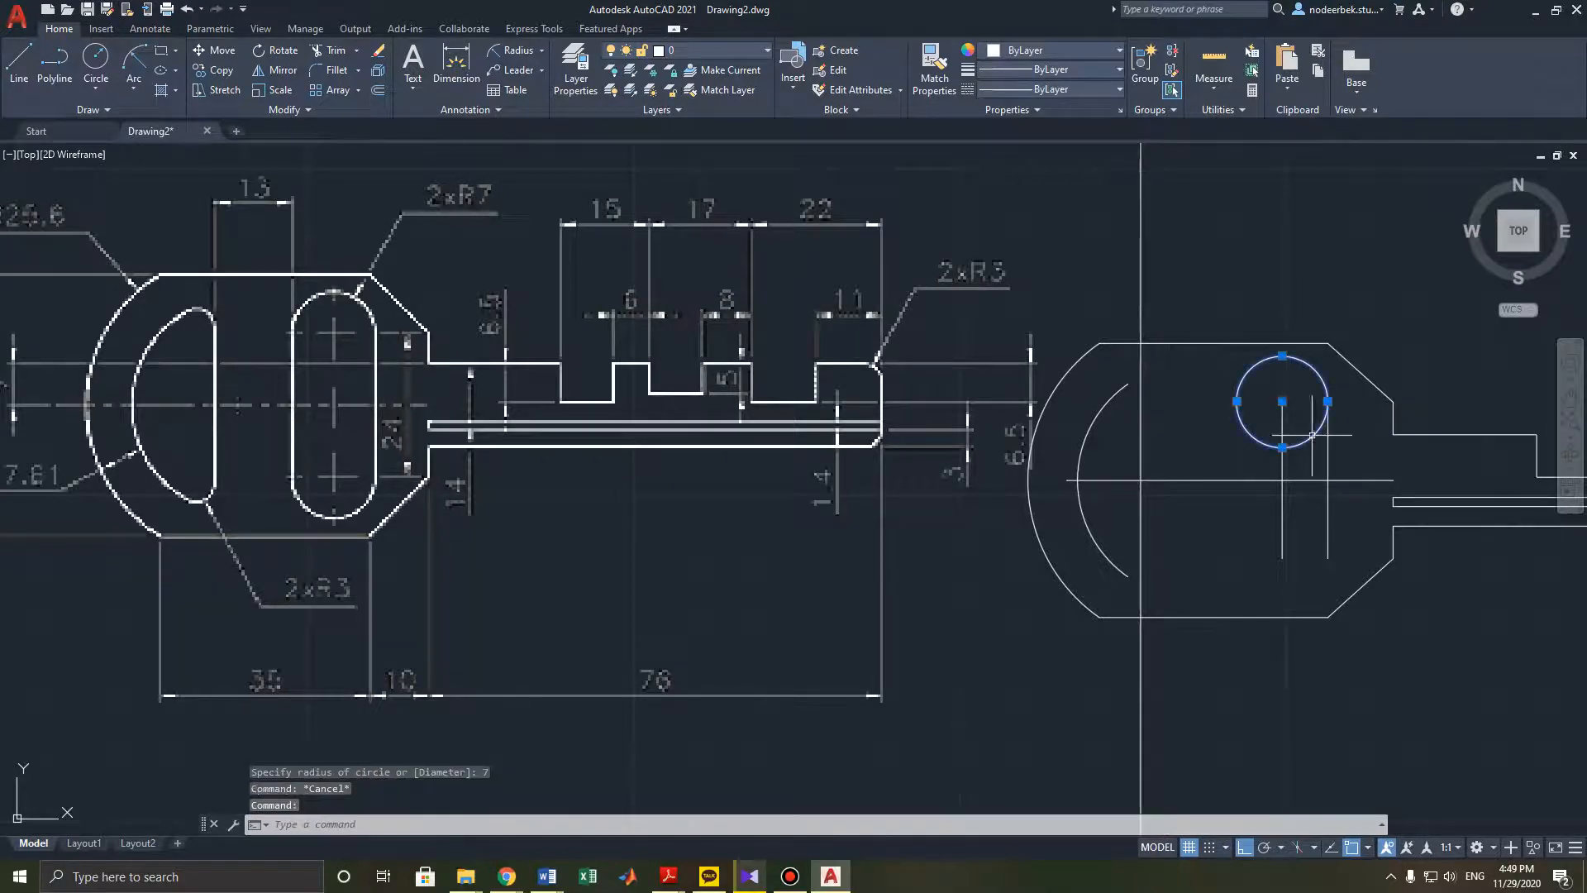
pyautogui.click(280, 73)
pyautogui.click(1281, 481)
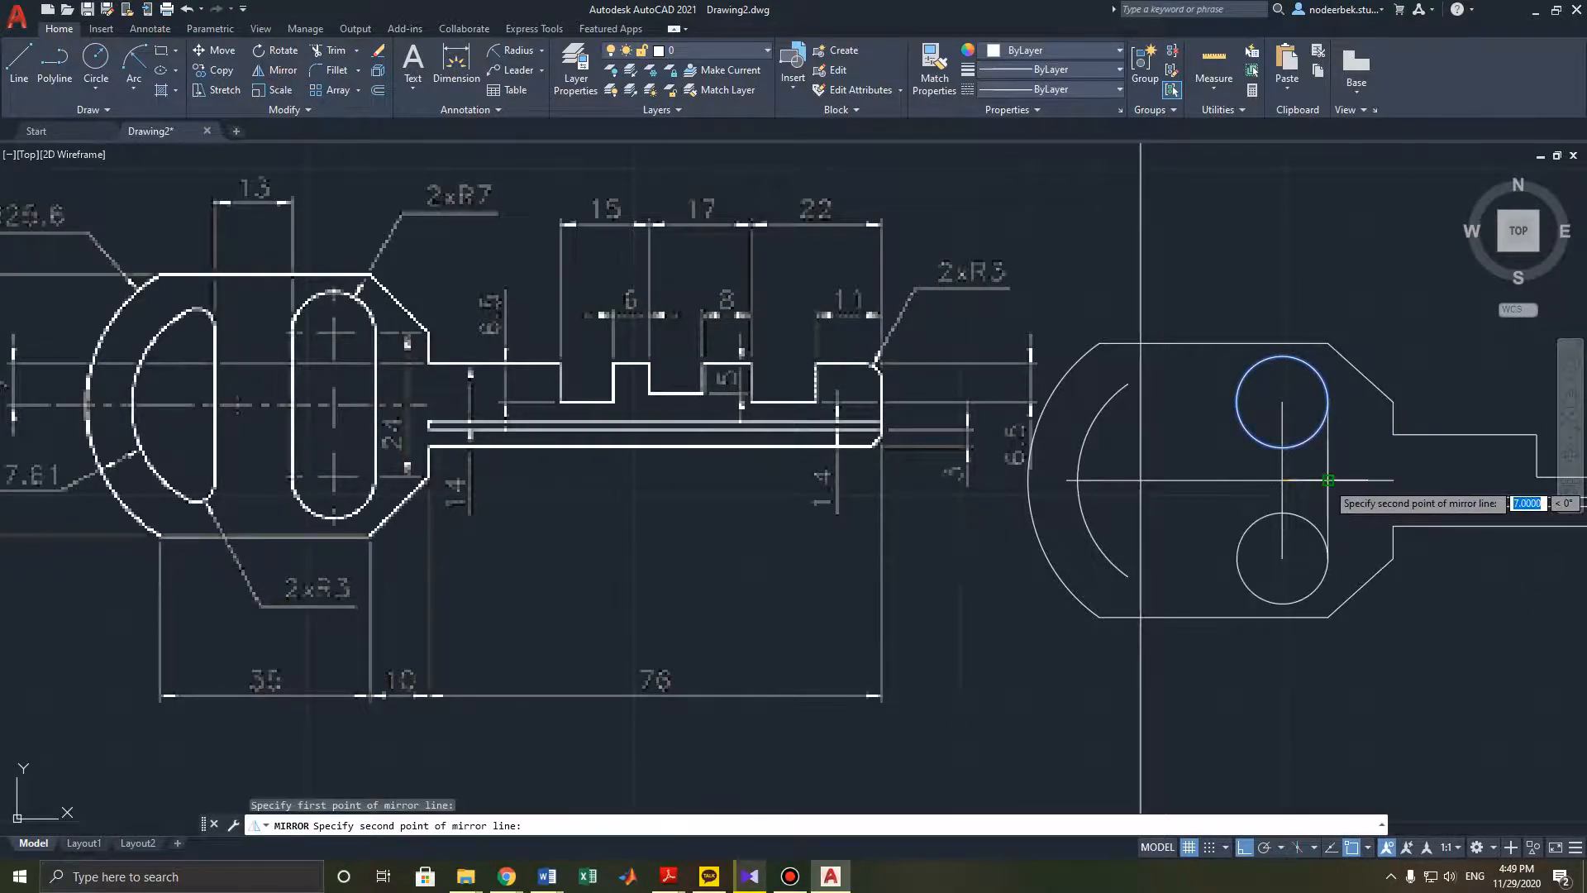
pyautogui.click(1327, 480)
pyautogui.press('Return')
pyautogui.press('Escape')
pyautogui.press('Escape')
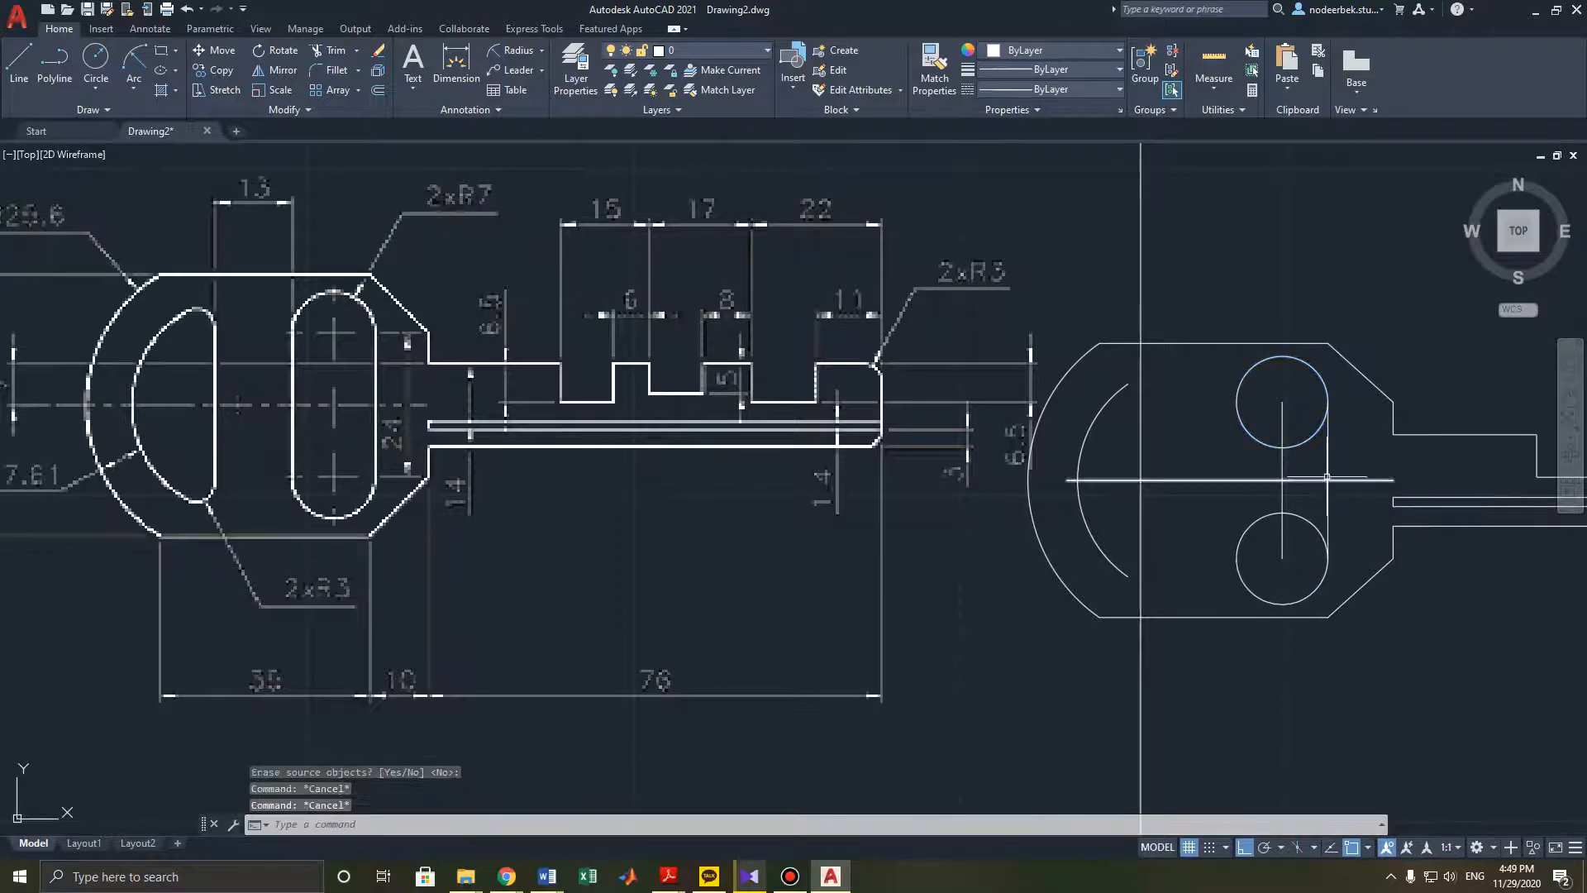
# - Mirror the vertical tangent line about the vertical centre line to the other side of the circles, keeping the original
pyautogui.click(1326, 477)
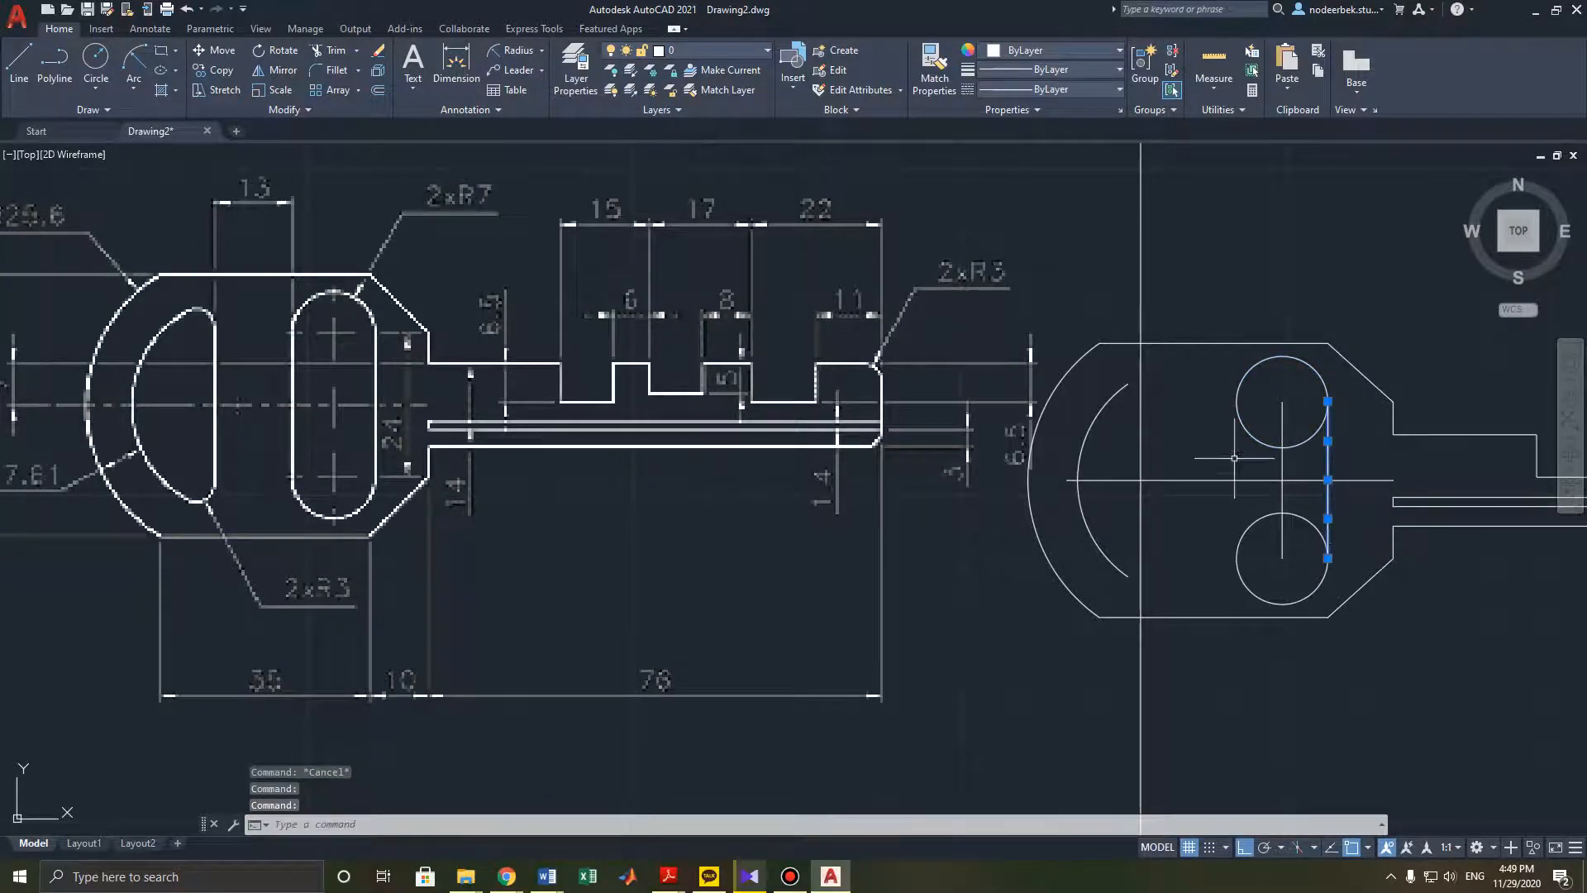
pyautogui.click(279, 71)
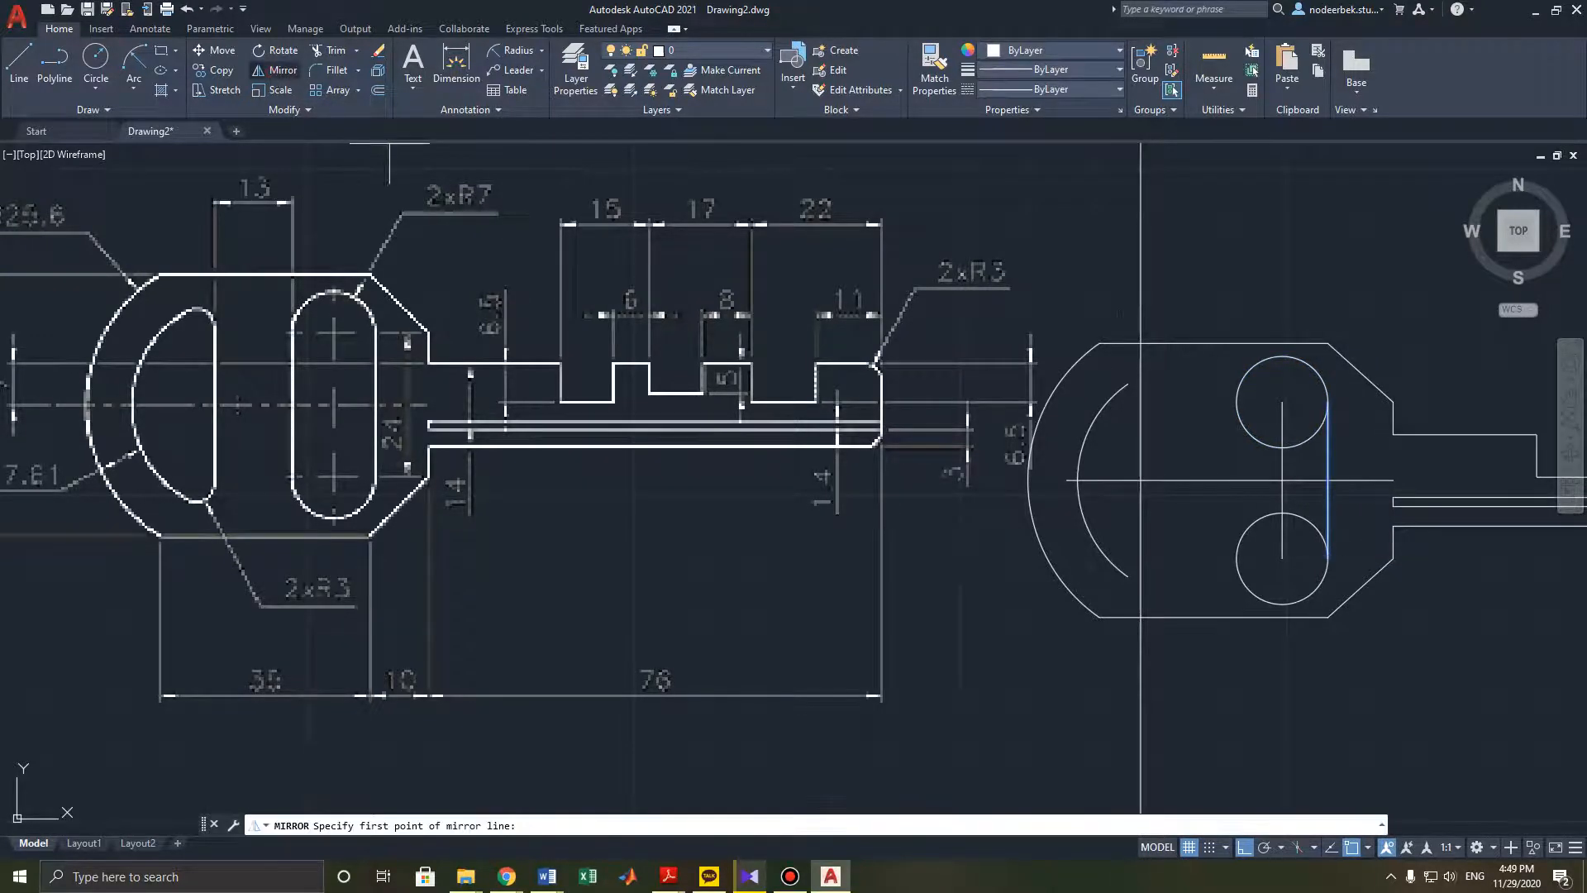
pyautogui.click(1282, 481)
pyautogui.click(1287, 408)
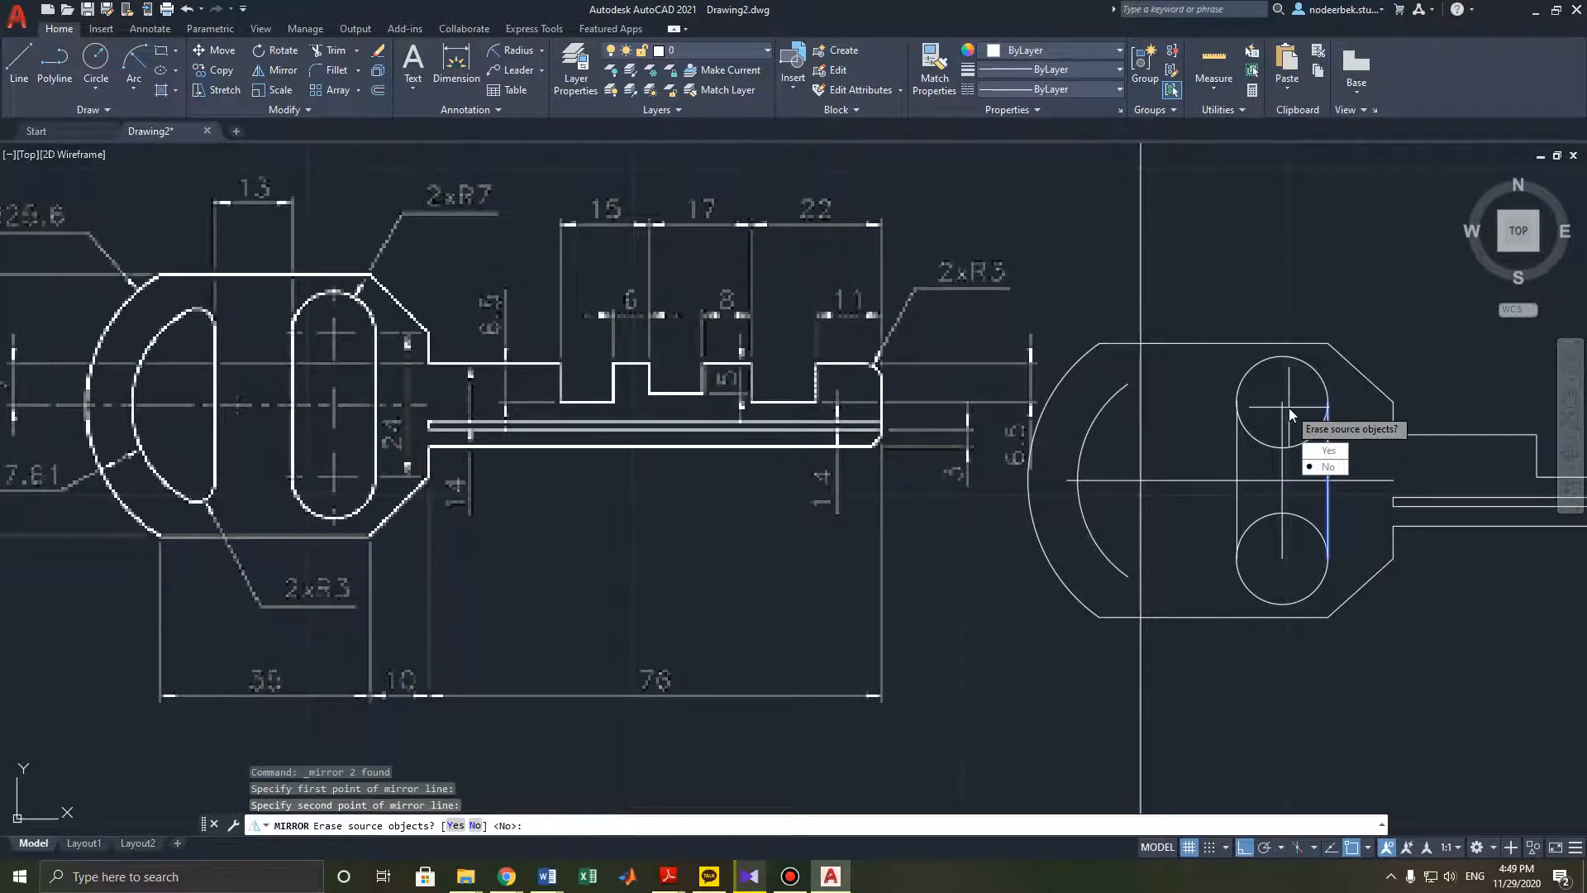
pyautogui.press('Return')
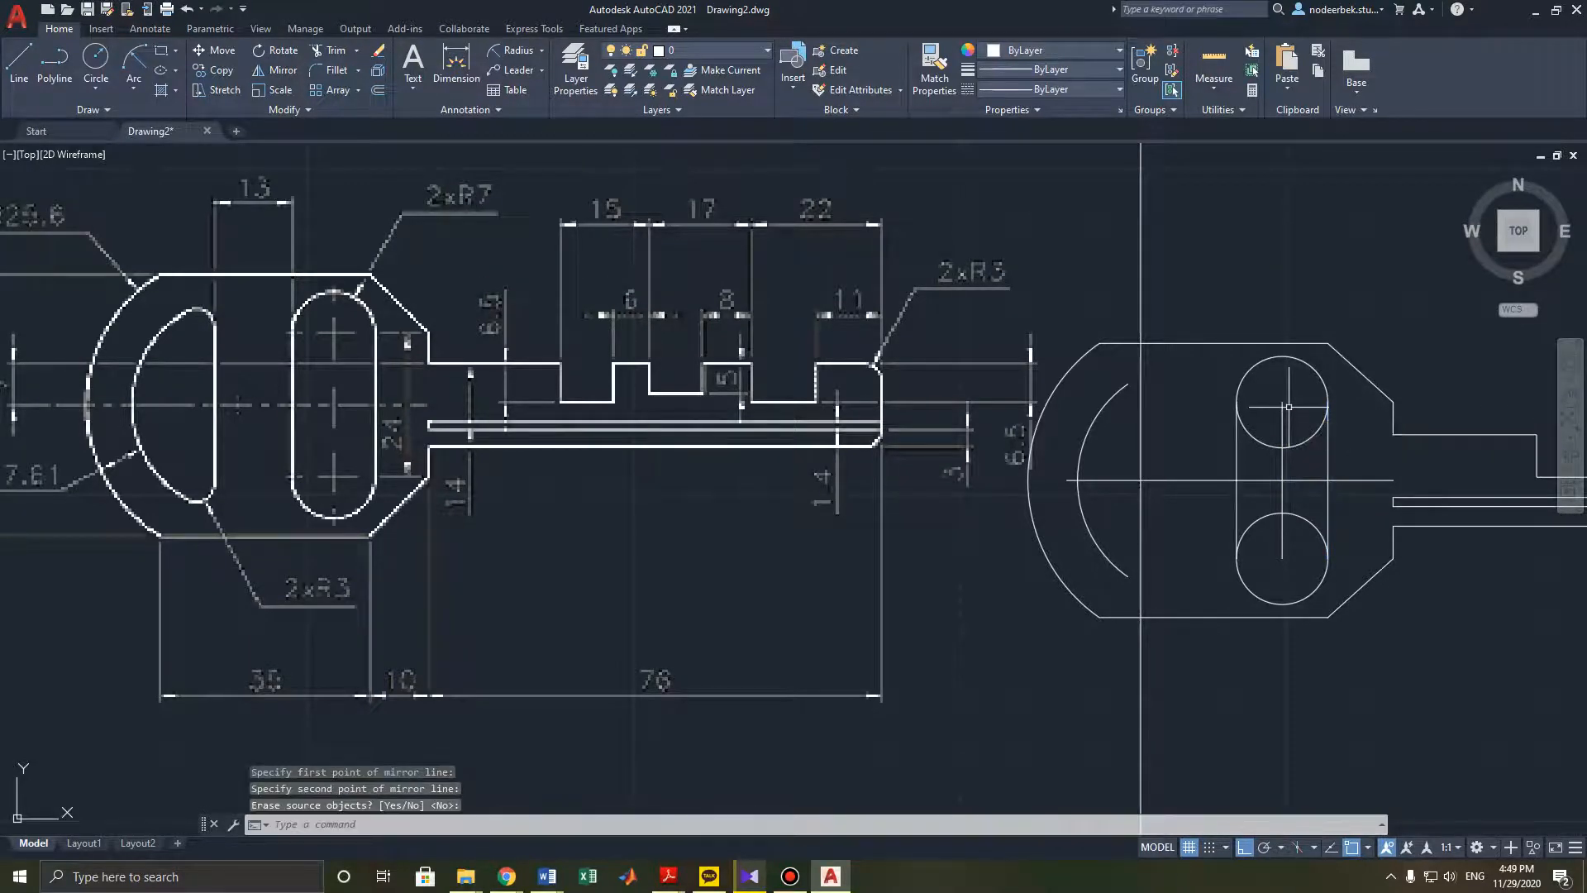
pyautogui.press('Escape')
pyautogui.press('Escape')
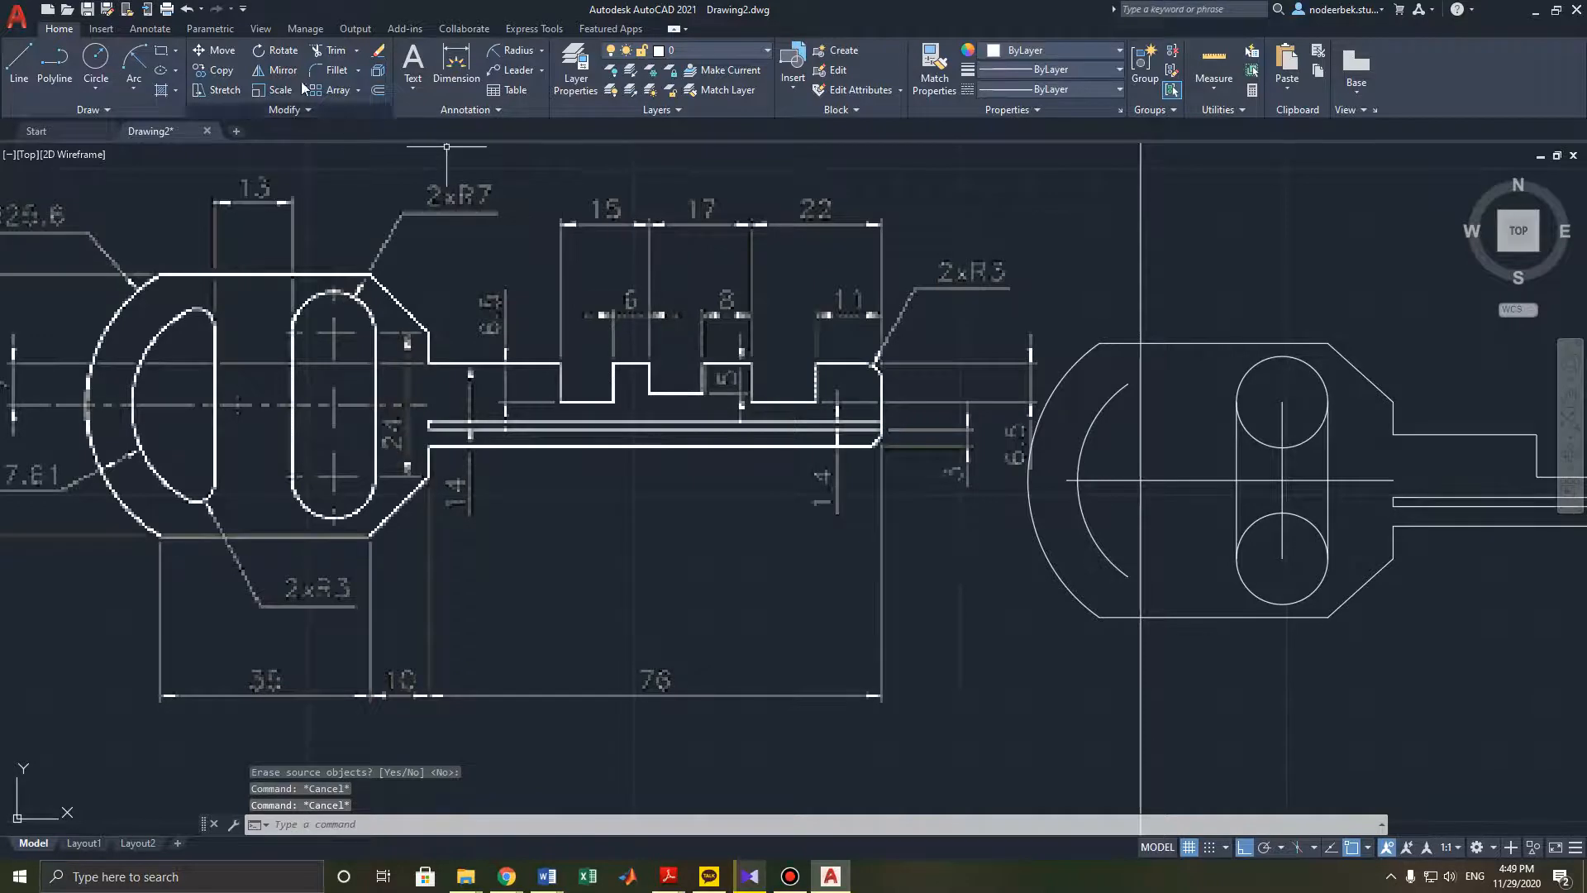
# - Trim the inner arcs of both circles and the vertical line inside to form the slot outline
pyautogui.click(329, 50)
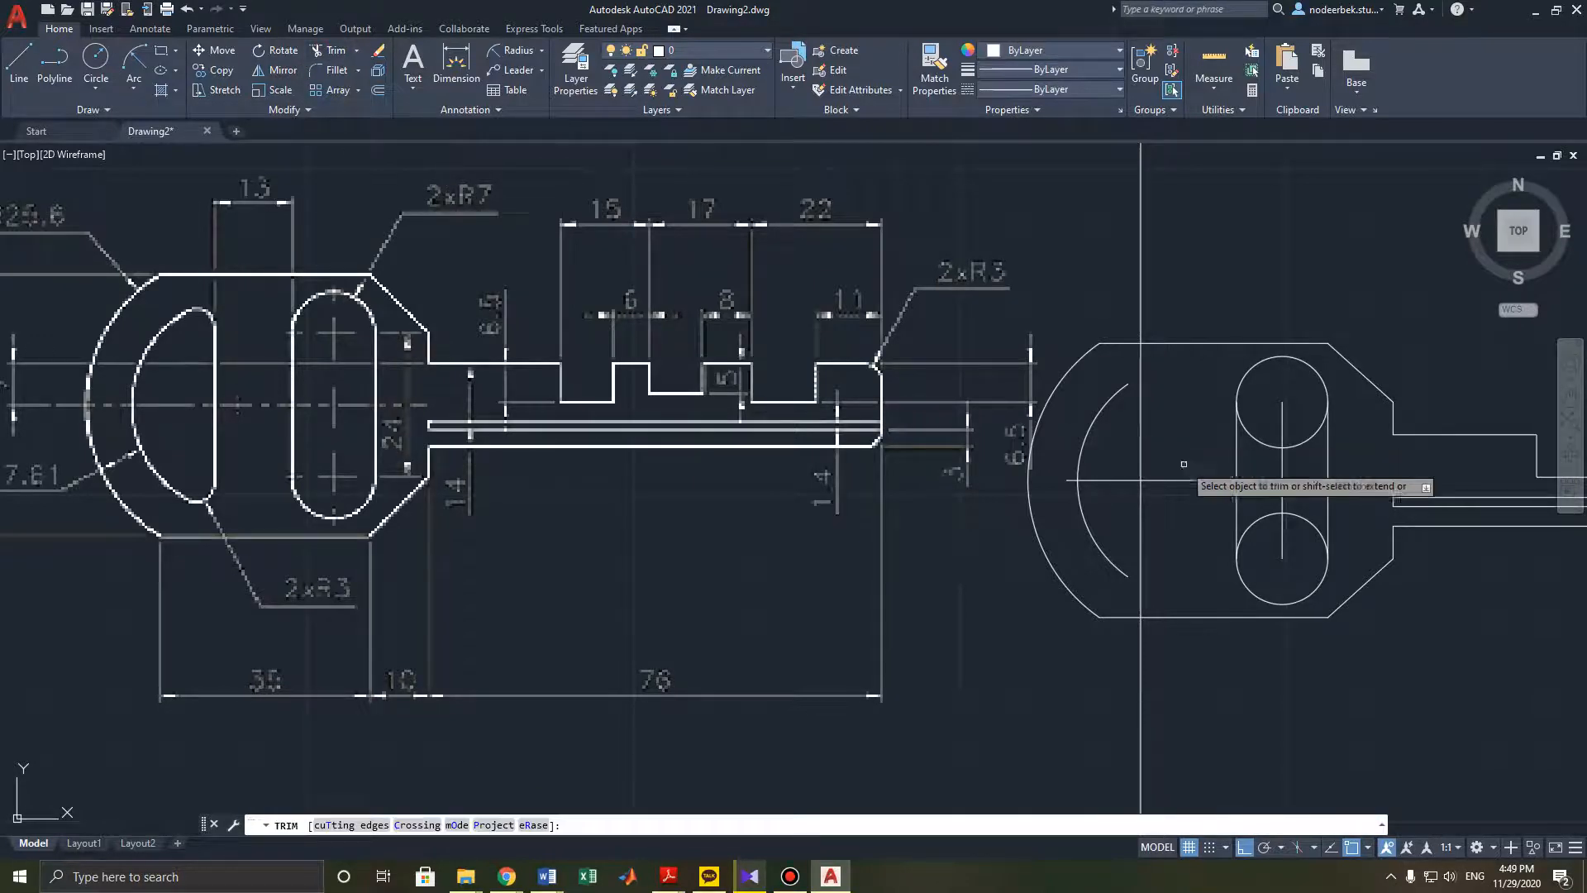
pyautogui.click(1294, 516)
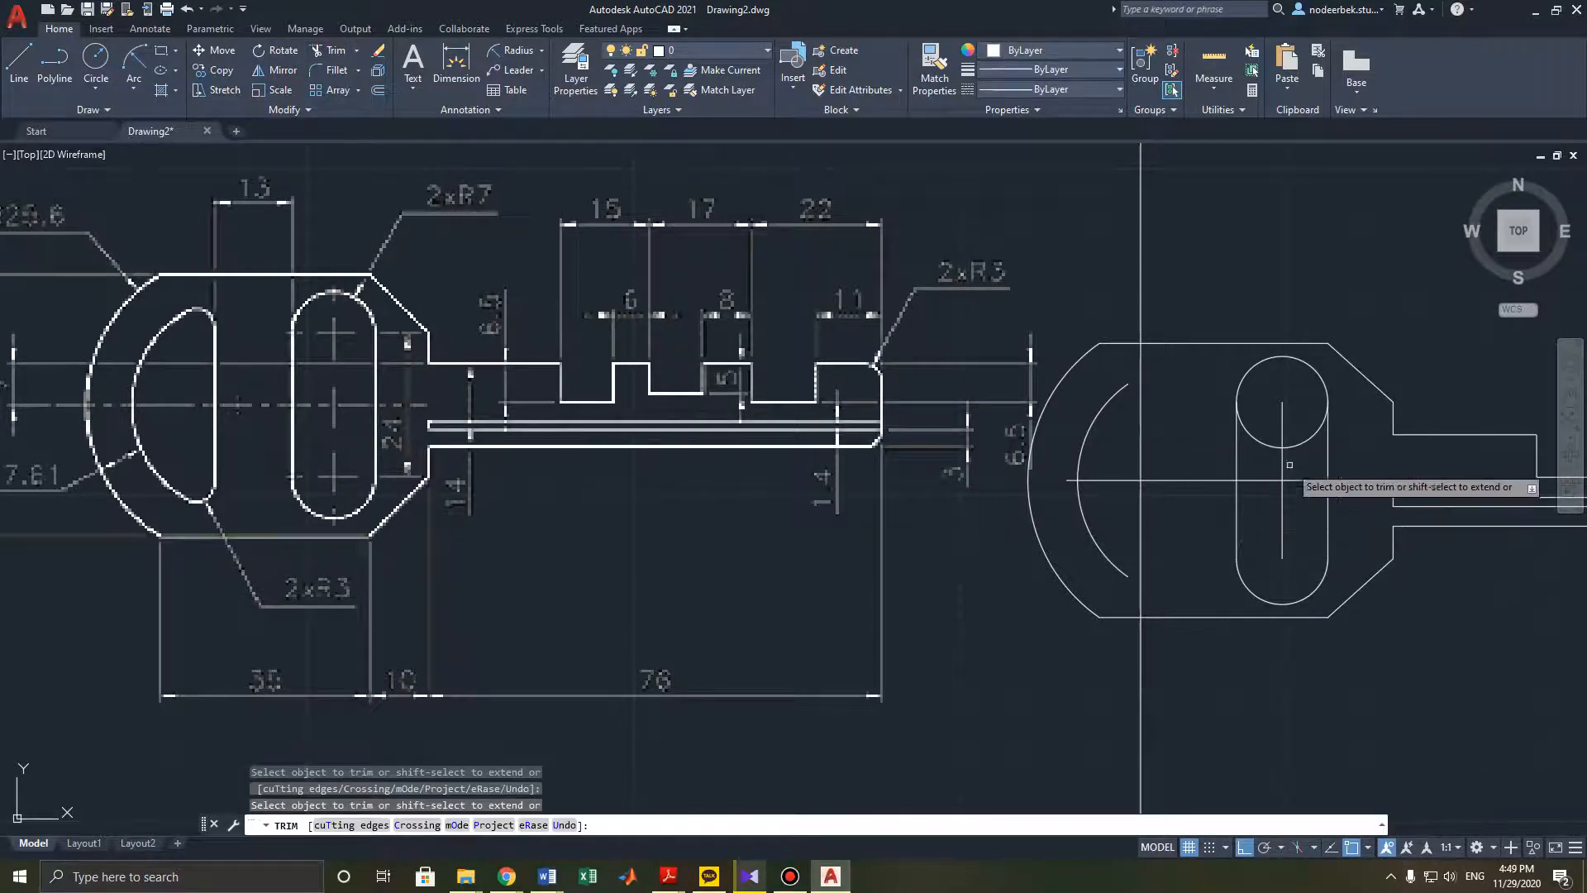
pyautogui.click(1309, 437)
pyautogui.click(1268, 438)
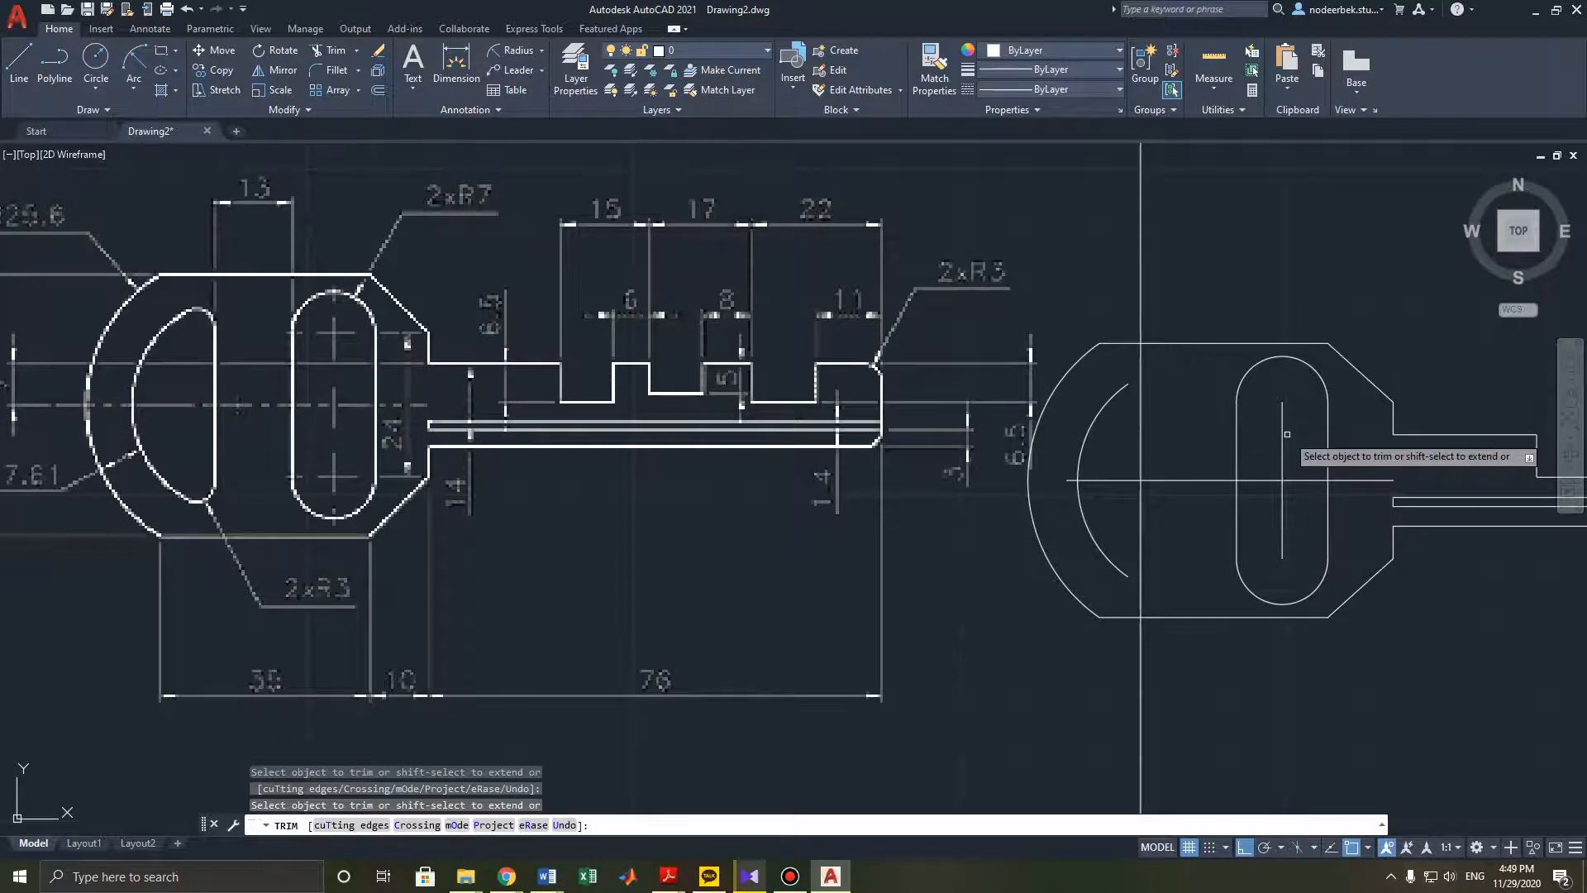
pyautogui.click(1282, 436)
pyautogui.click(1281, 505)
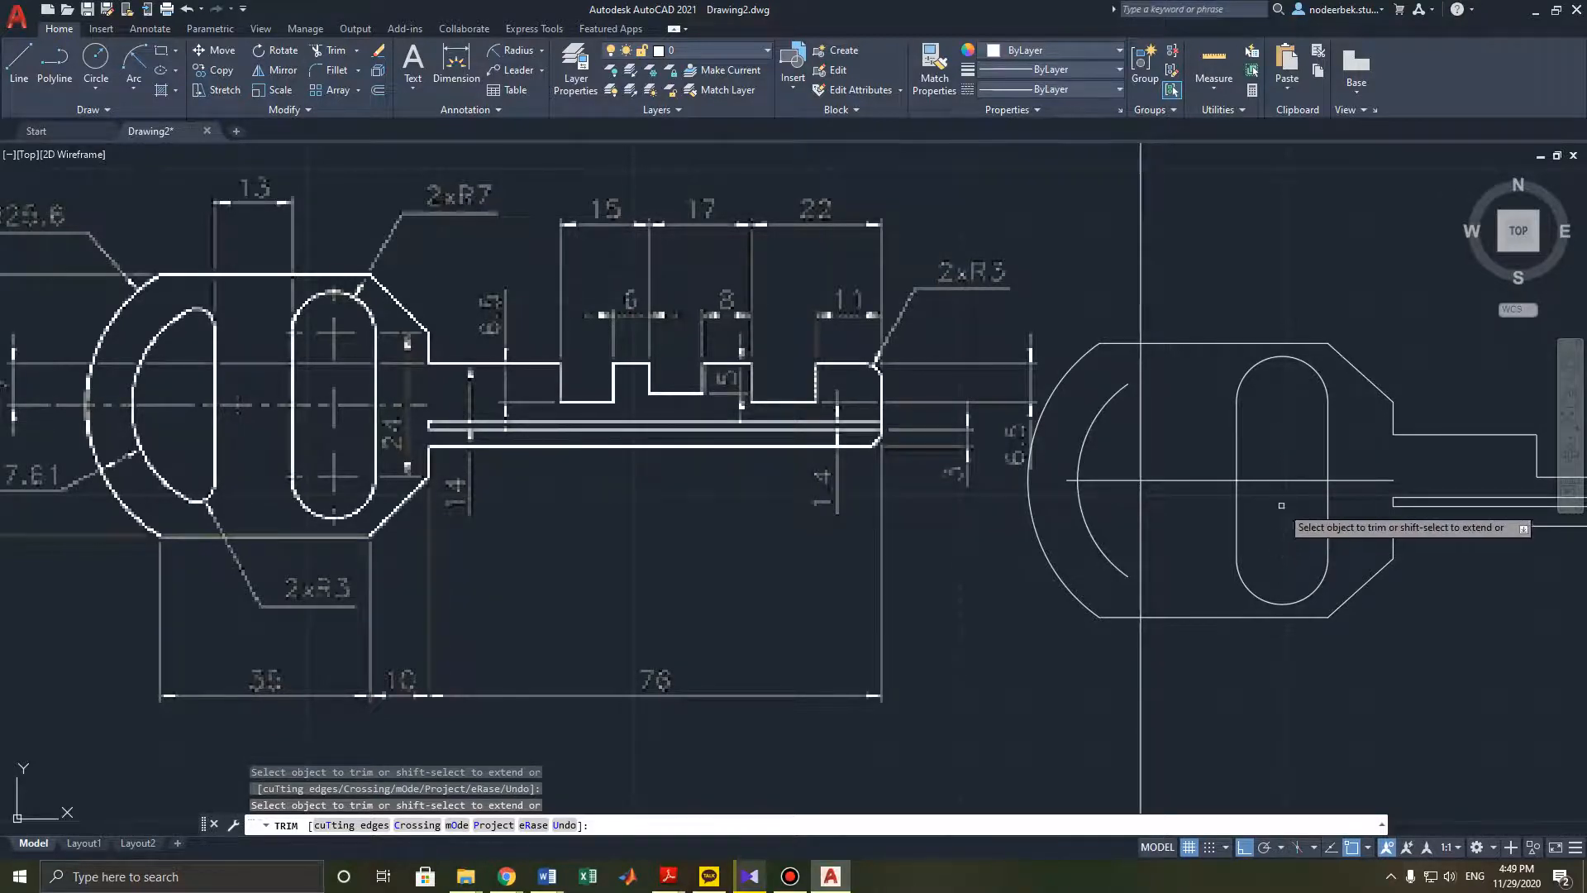
pyautogui.press('Escape')
# - Add centre marks to the upper and lower slot end arcs with the CENTERMARK command
pyautogui.write('ce')
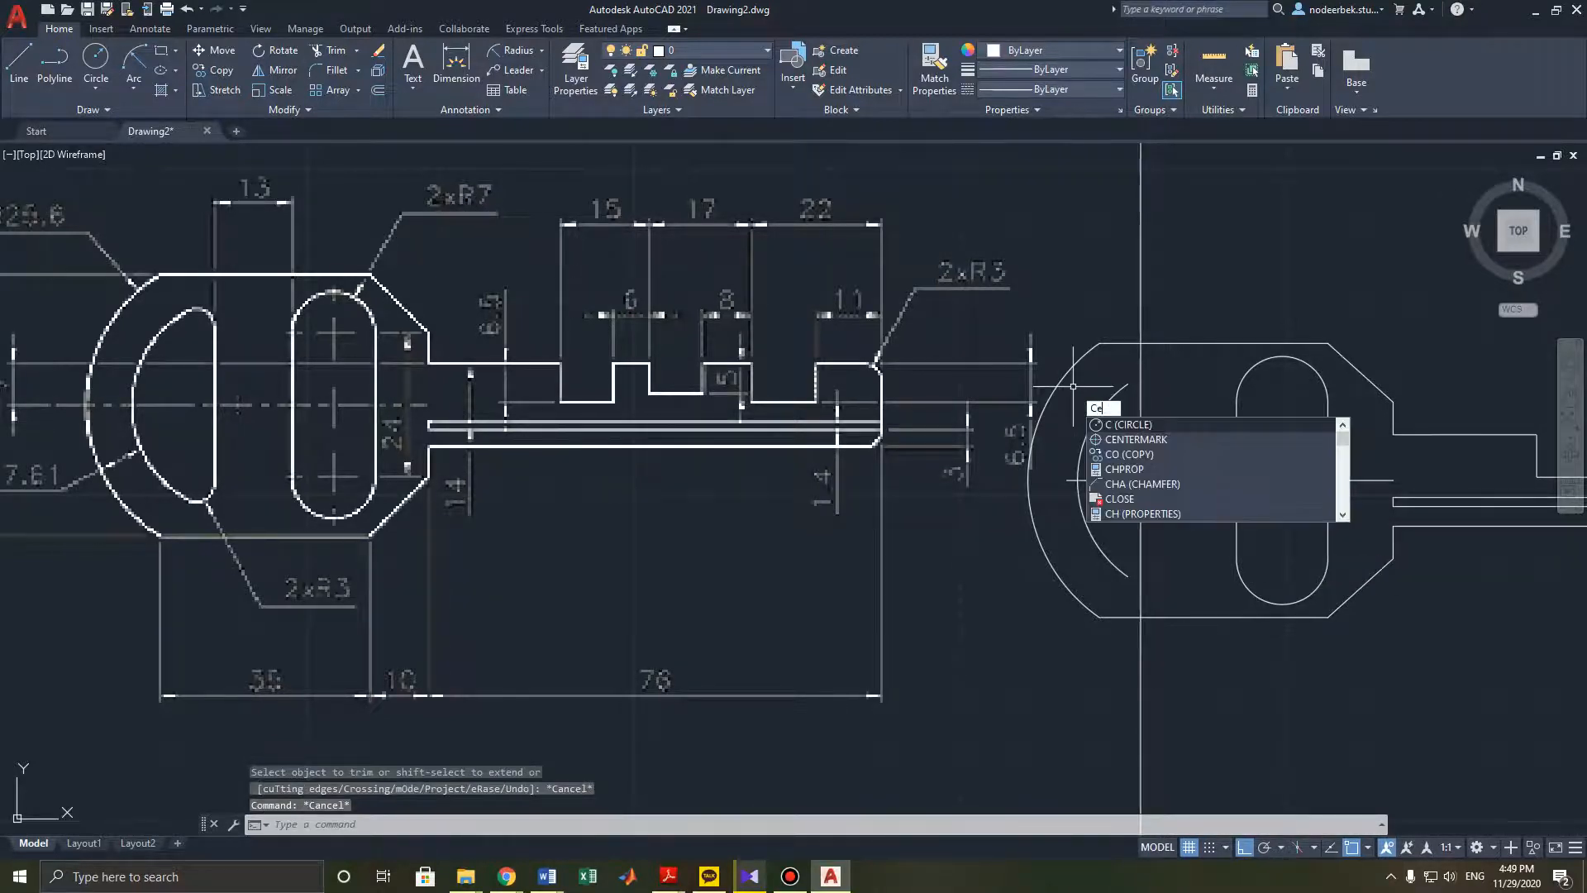
pyautogui.press('Return')
pyautogui.click(1299, 361)
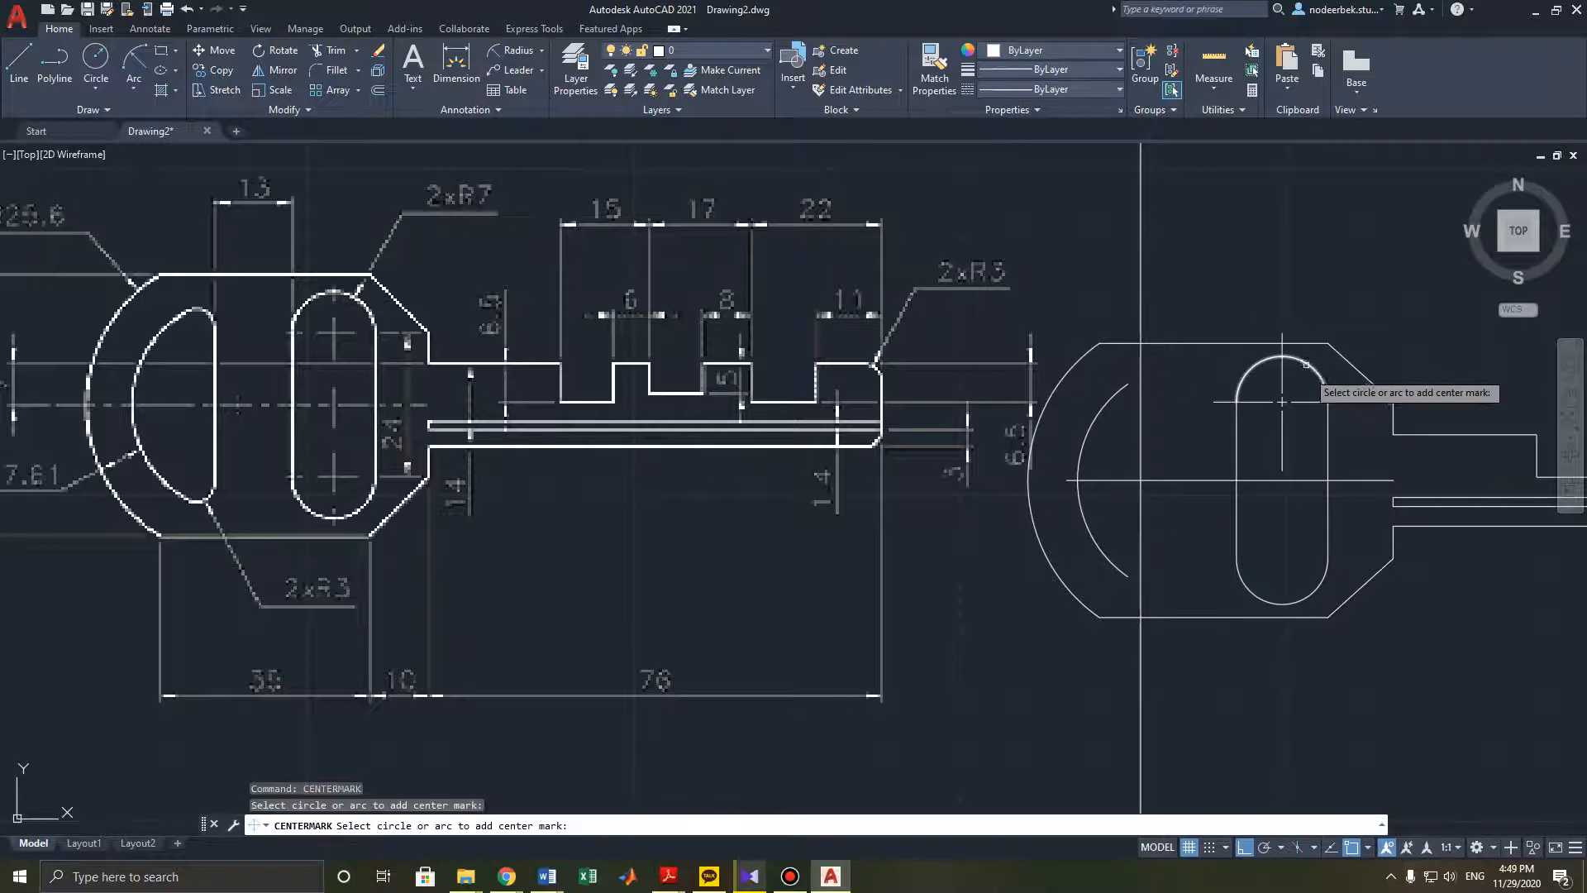
pyautogui.click(1322, 578)
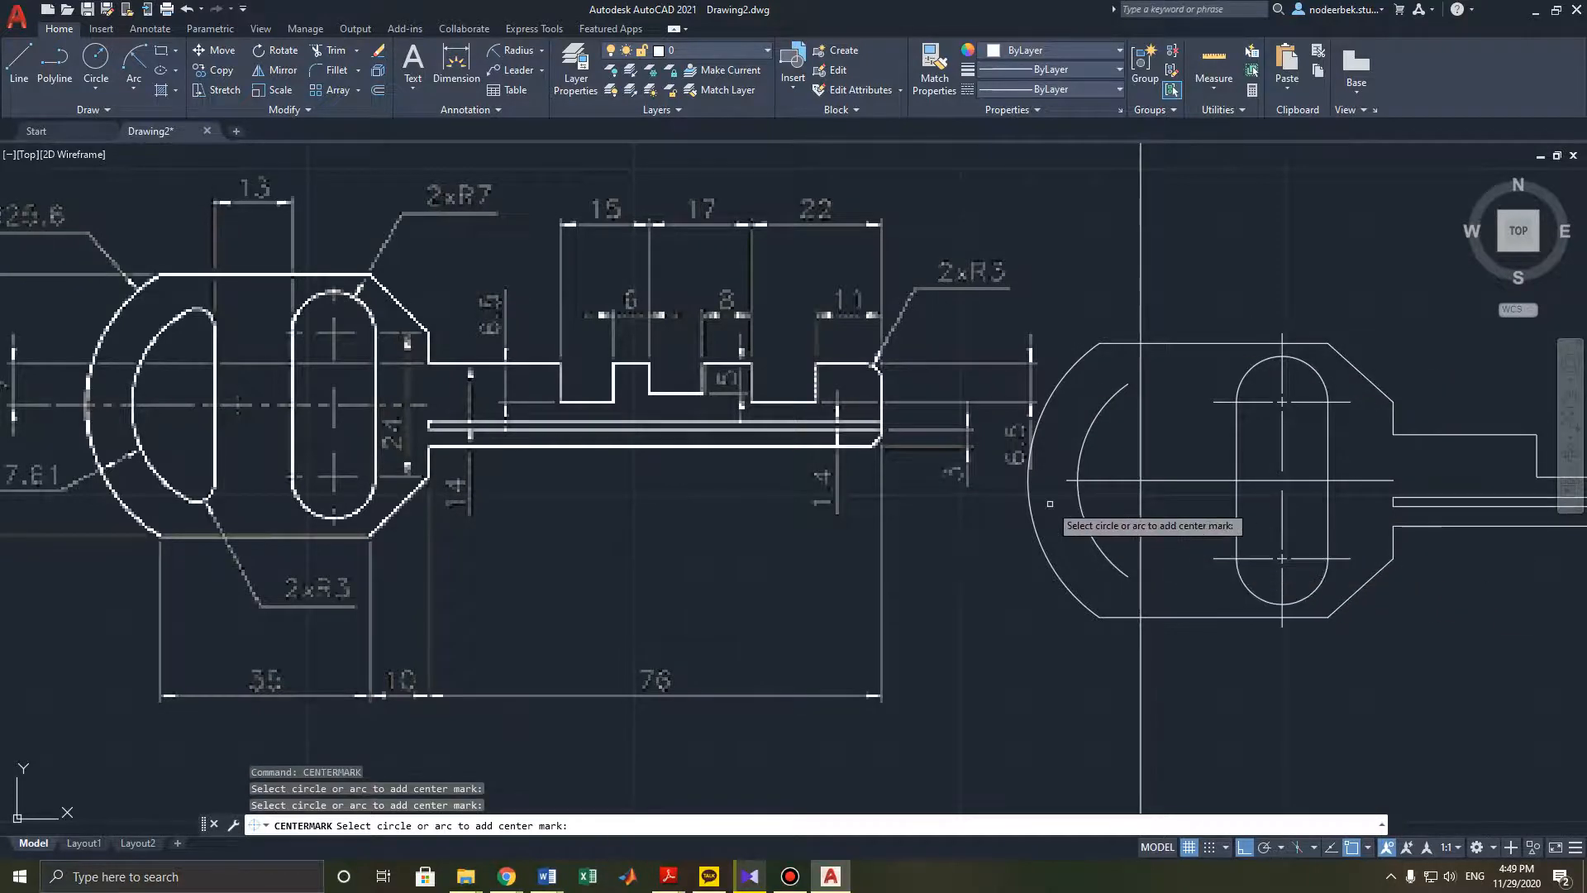
pyautogui.moveTo(1053, 501); pyautogui.dragTo(1130, 484, button='middle')
pyautogui.press('Escape')
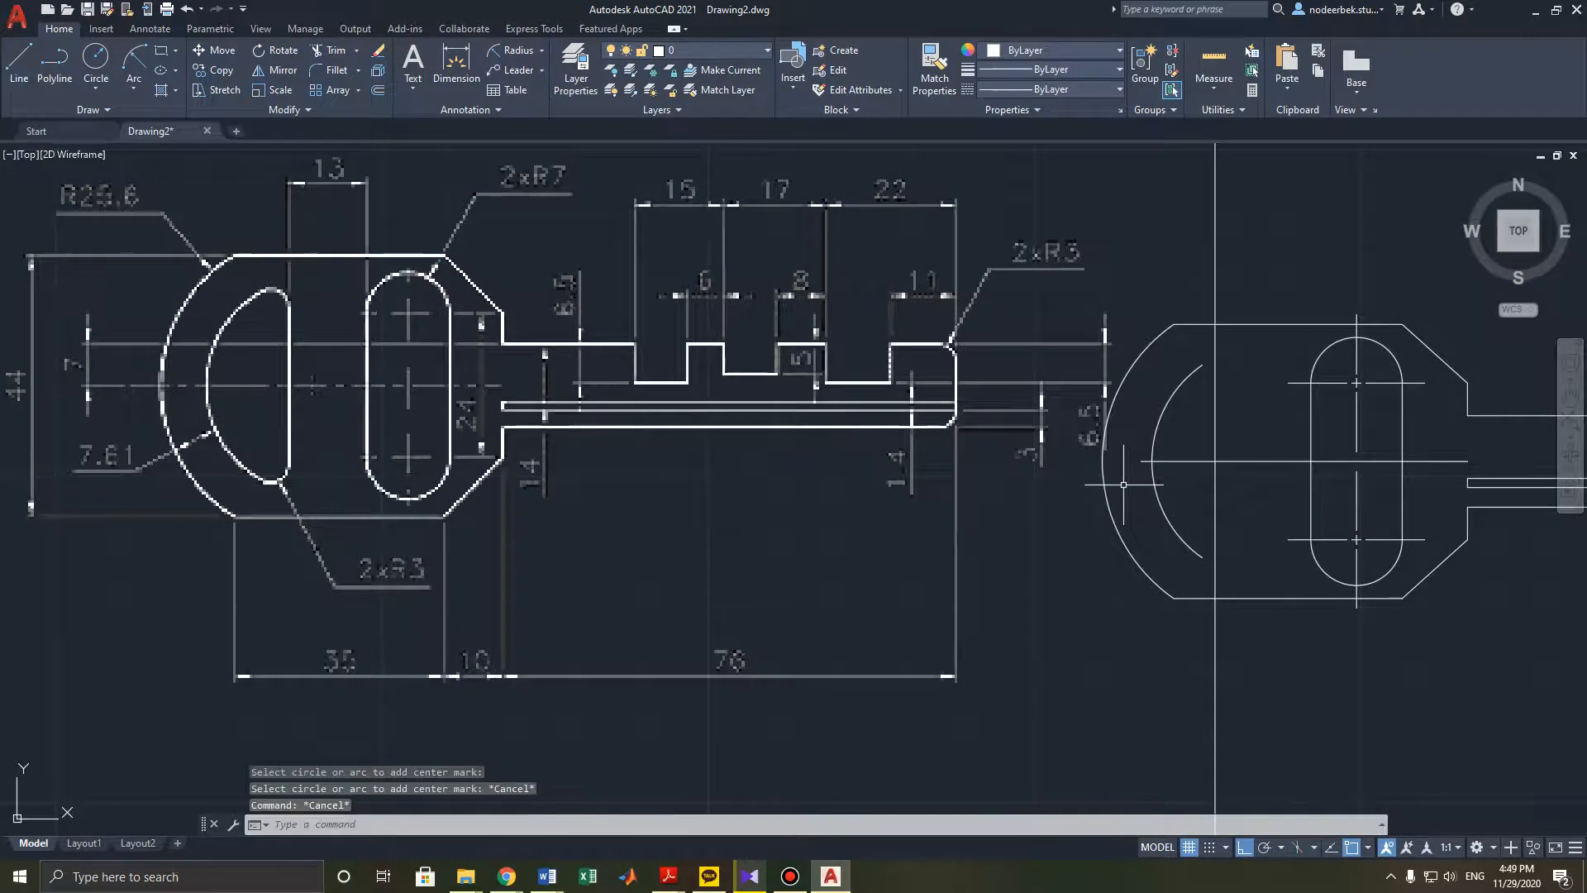
pyautogui.moveTo(970, 473); pyautogui.dragTo(976, 467, button='middle')
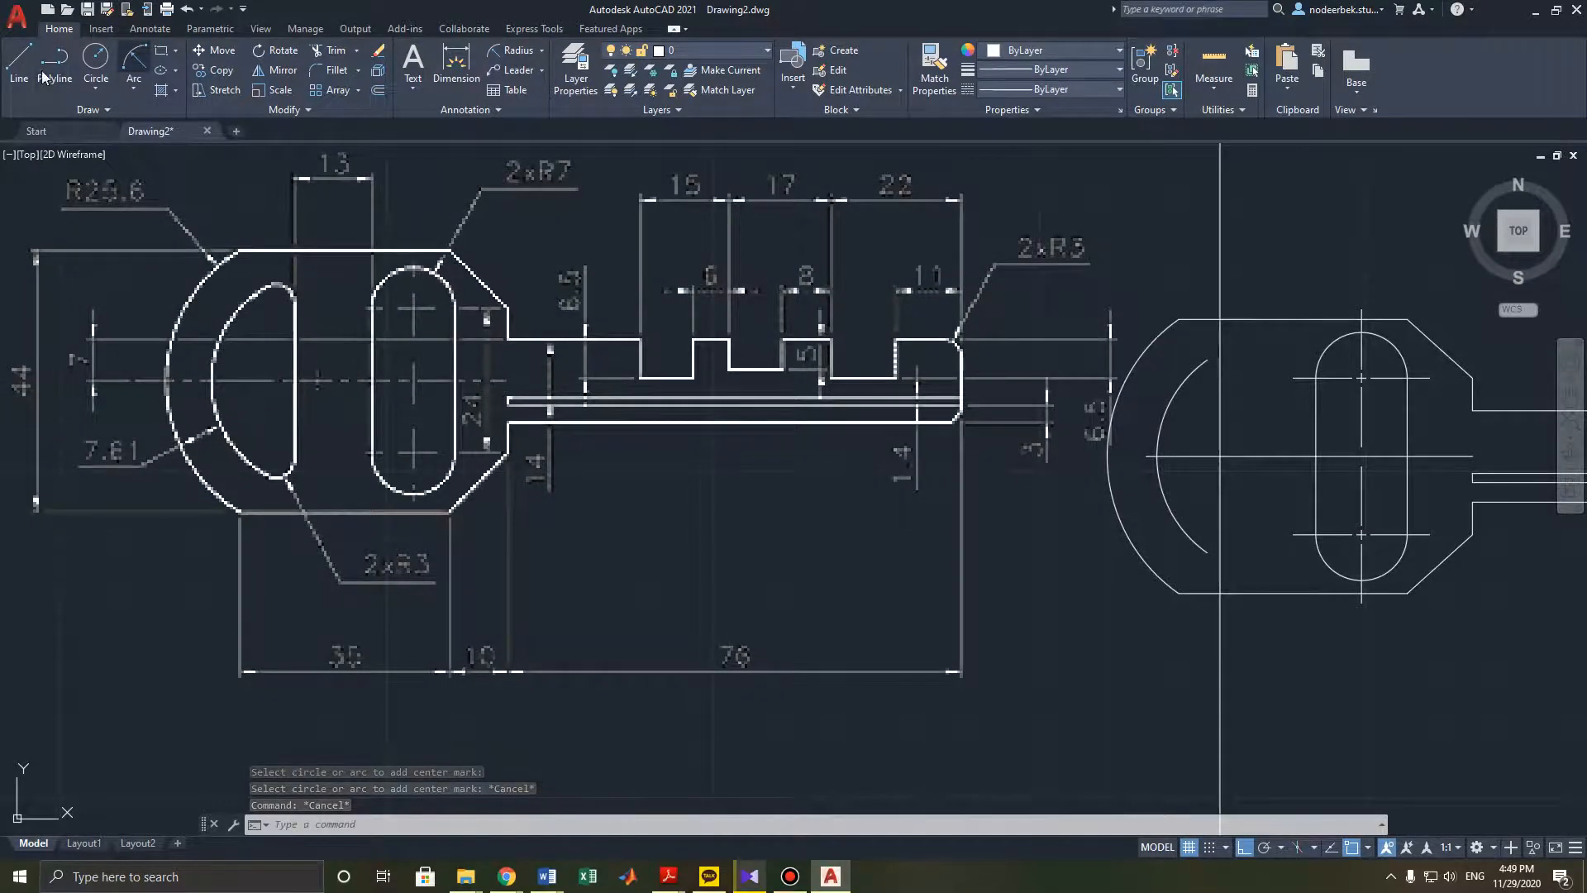
pyautogui.click(12, 68)
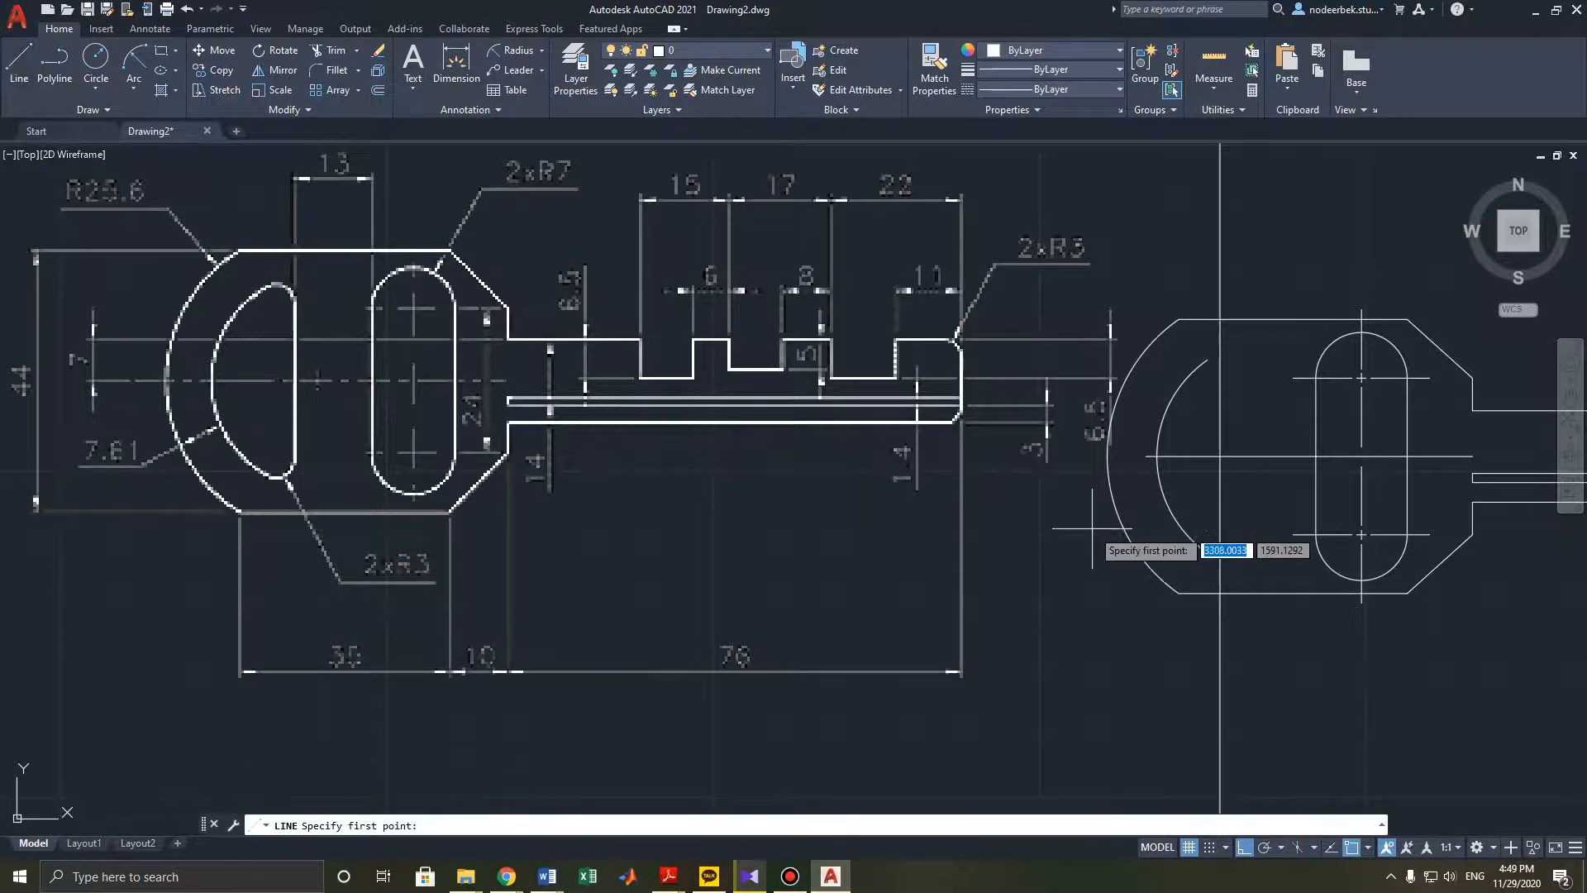
pyautogui.moveTo(1095, 536); pyautogui.dragTo(1043, 554, button='middle')
pyautogui.keyDown('shift'); pyautogui.rightClick(983, 552); pyautogui.keyUp('shift')
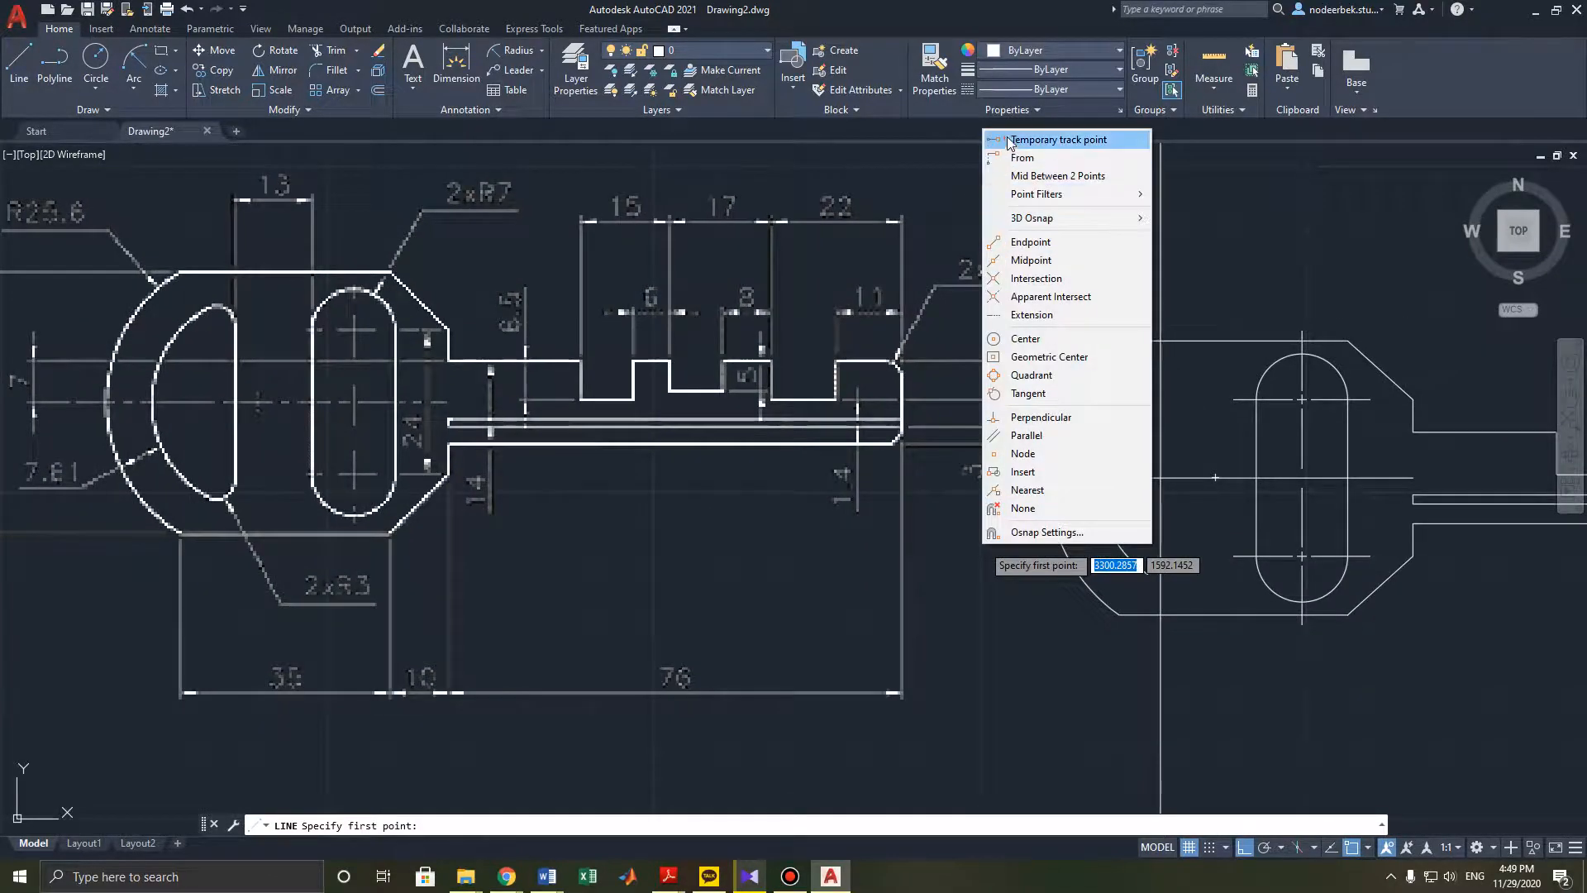
pyautogui.click(1043, 140)
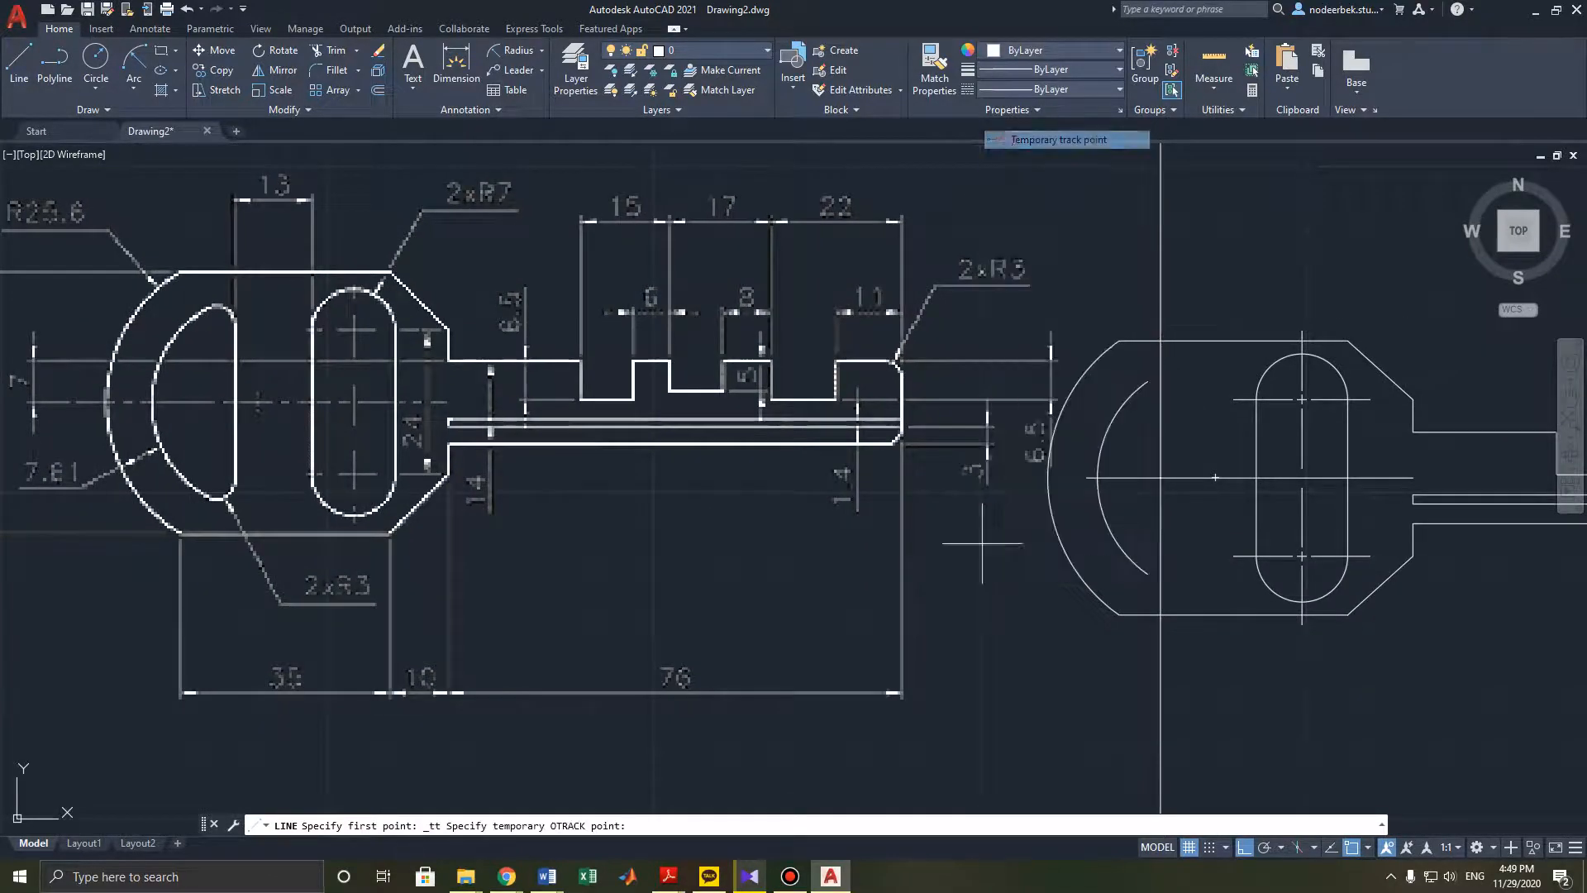
pyautogui.click(1249, 477)
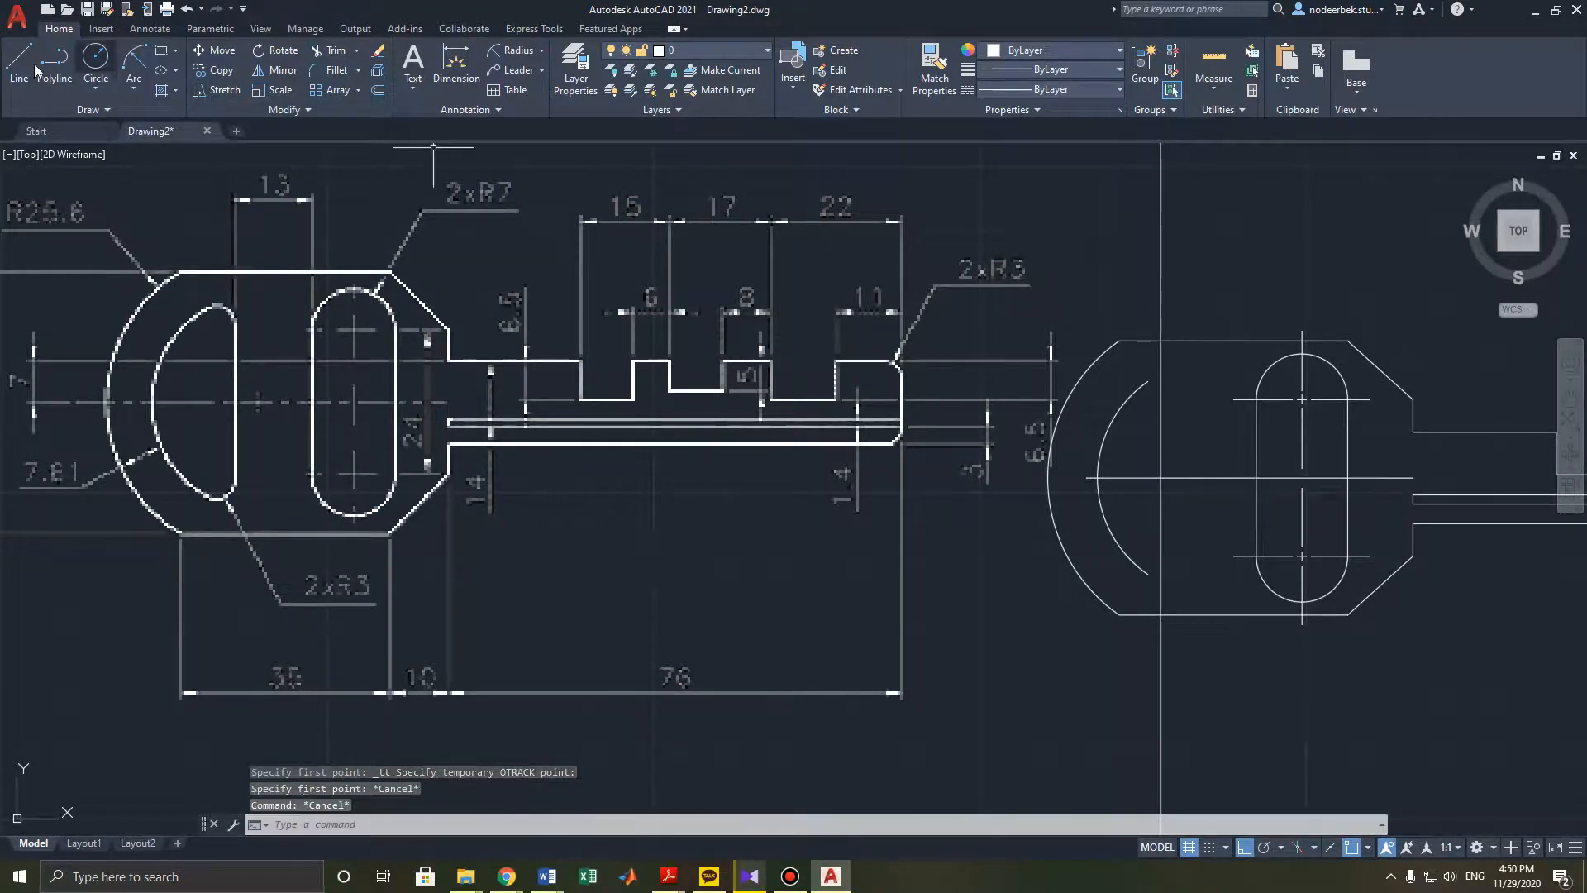
pyautogui.keyDown('shift'); pyautogui.rightClick(321, 187); pyautogui.keyUp('shift')
pyautogui.click(331, 193)
pyautogui.scroll(4, 1231, 484)
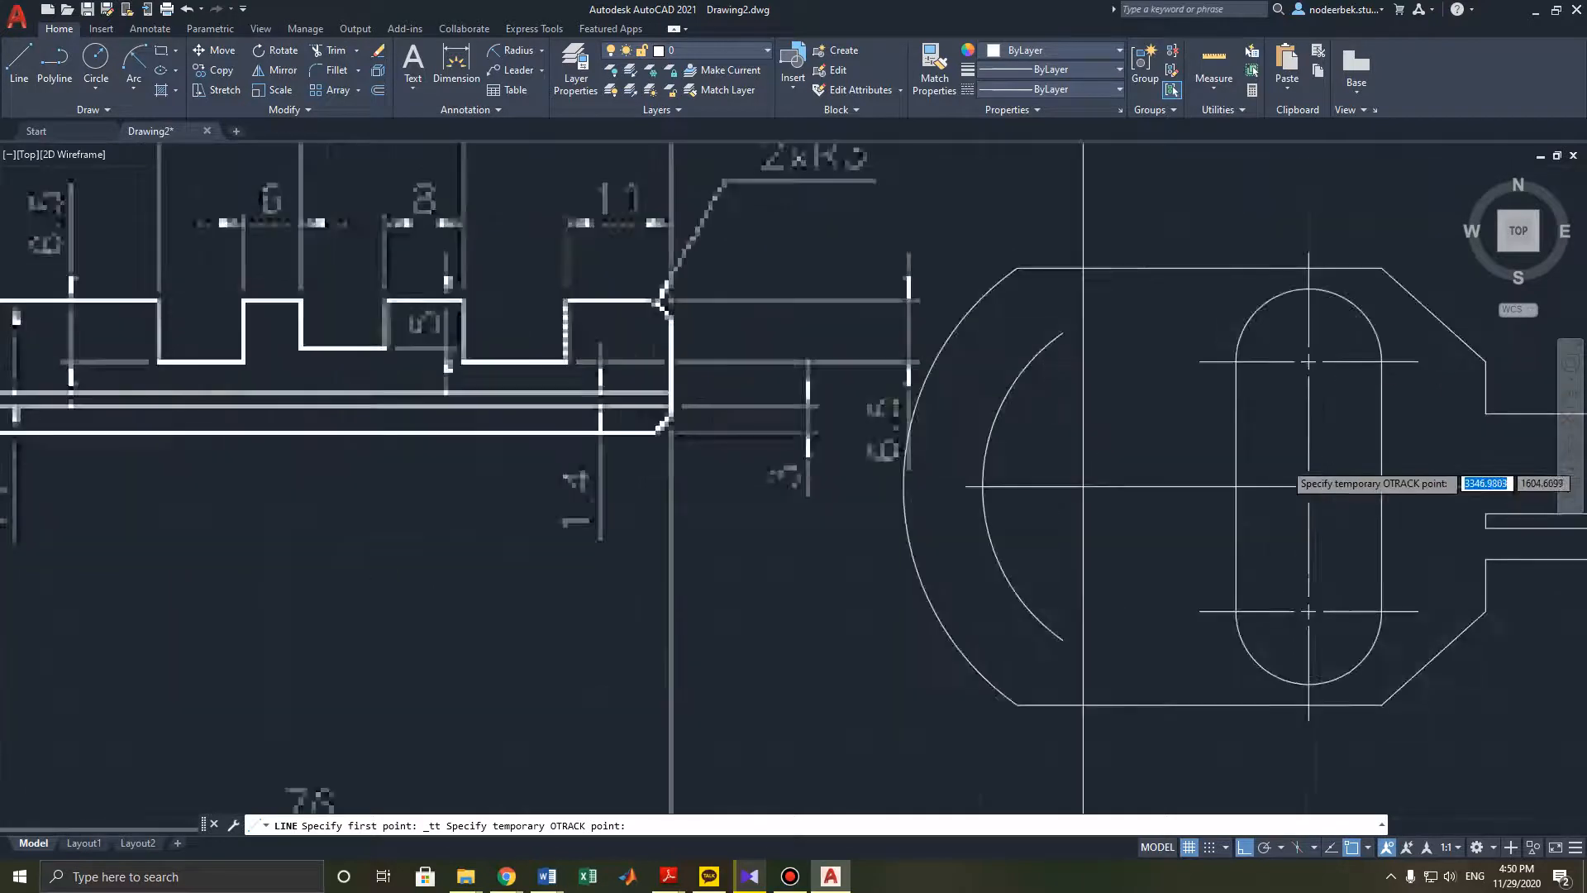
pyautogui.click(1205, 500)
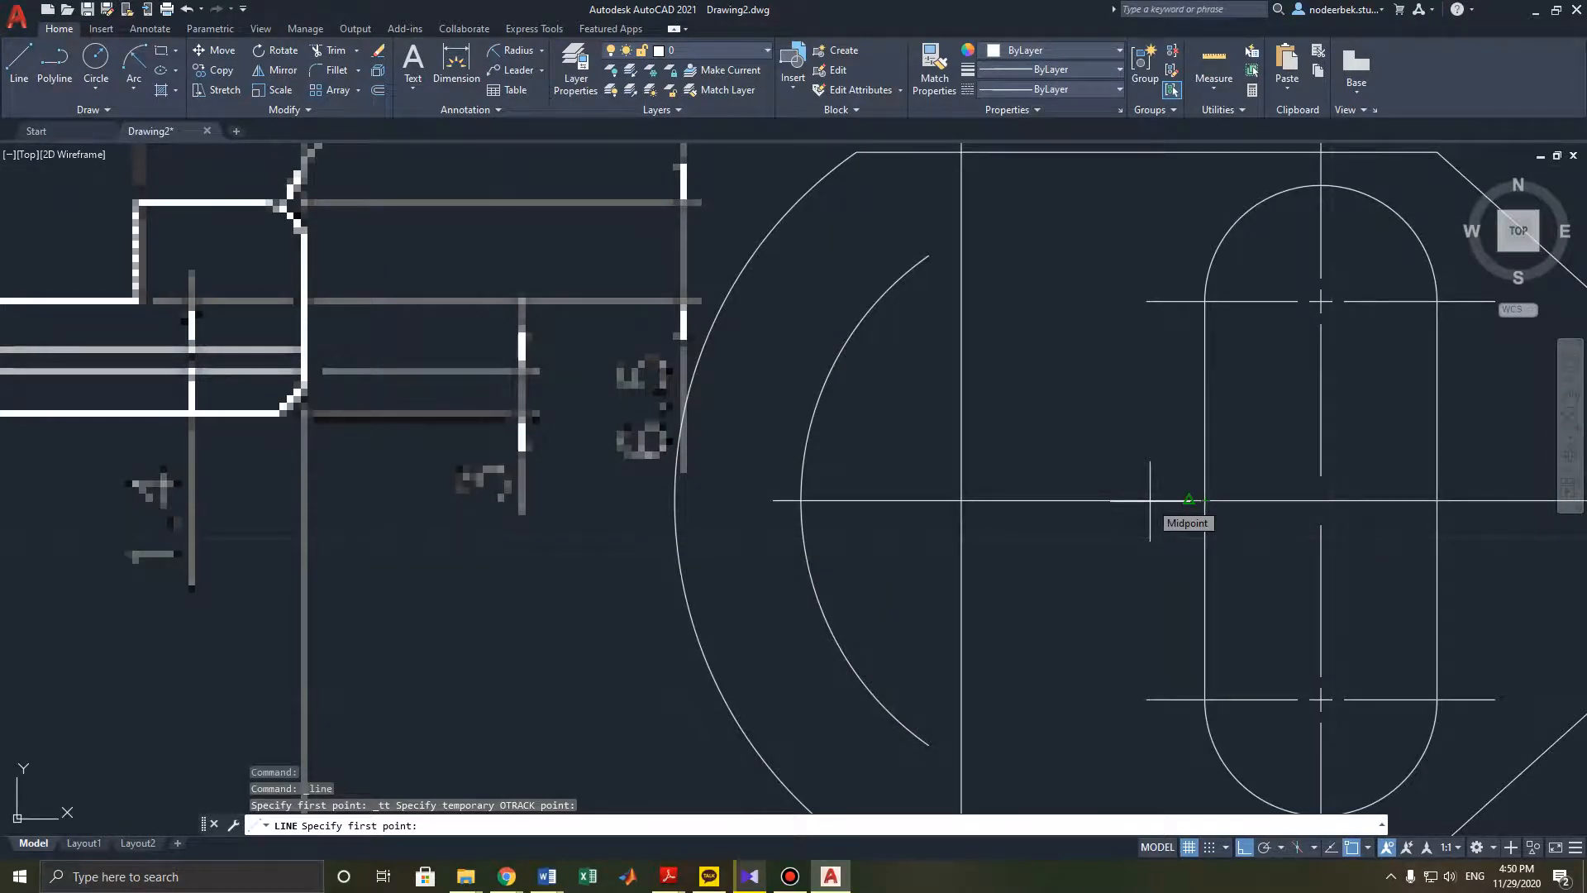
pyautogui.write('13')
pyautogui.press('Return')
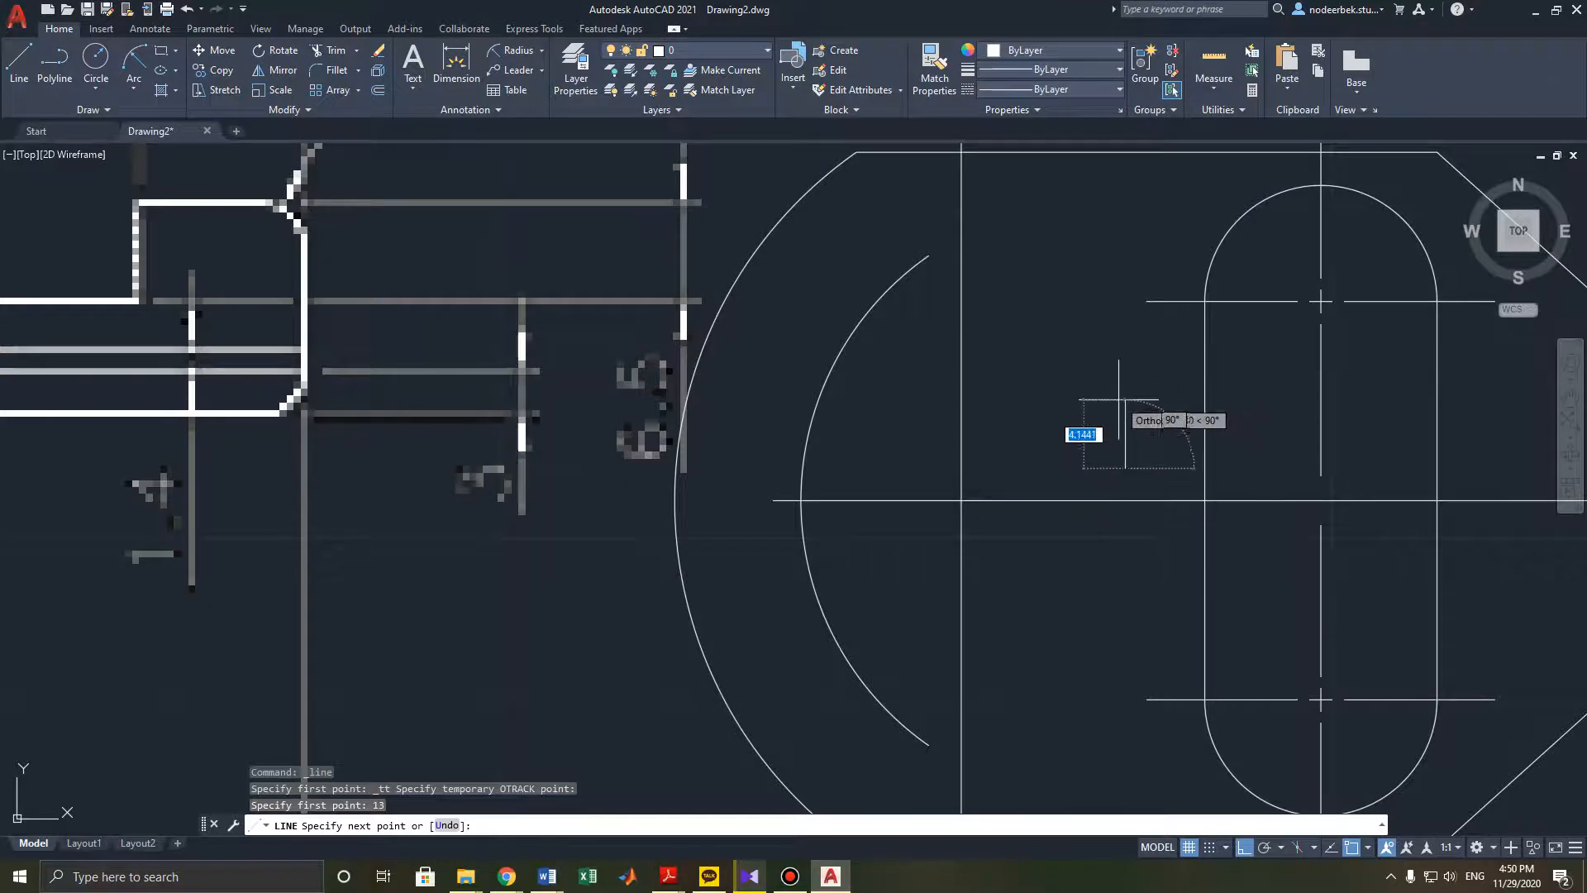
pyautogui.scroll(-2, 1119, 389)
pyautogui.scroll(-2, 1120, 388)
pyautogui.press('Escape')
pyautogui.press('Escape')
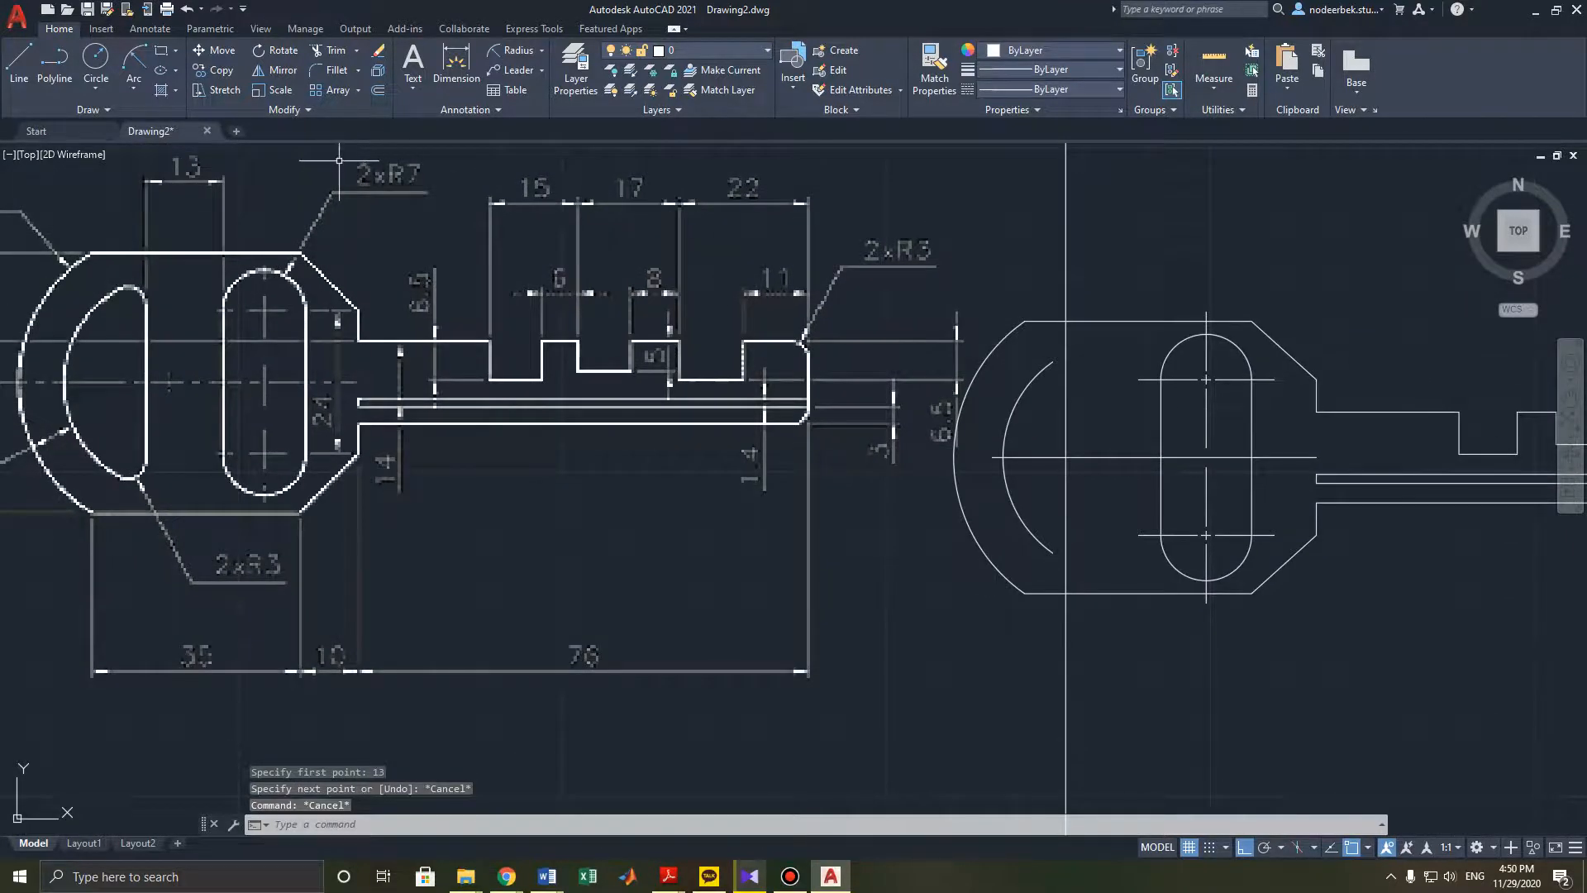
pyautogui.click(18, 64)
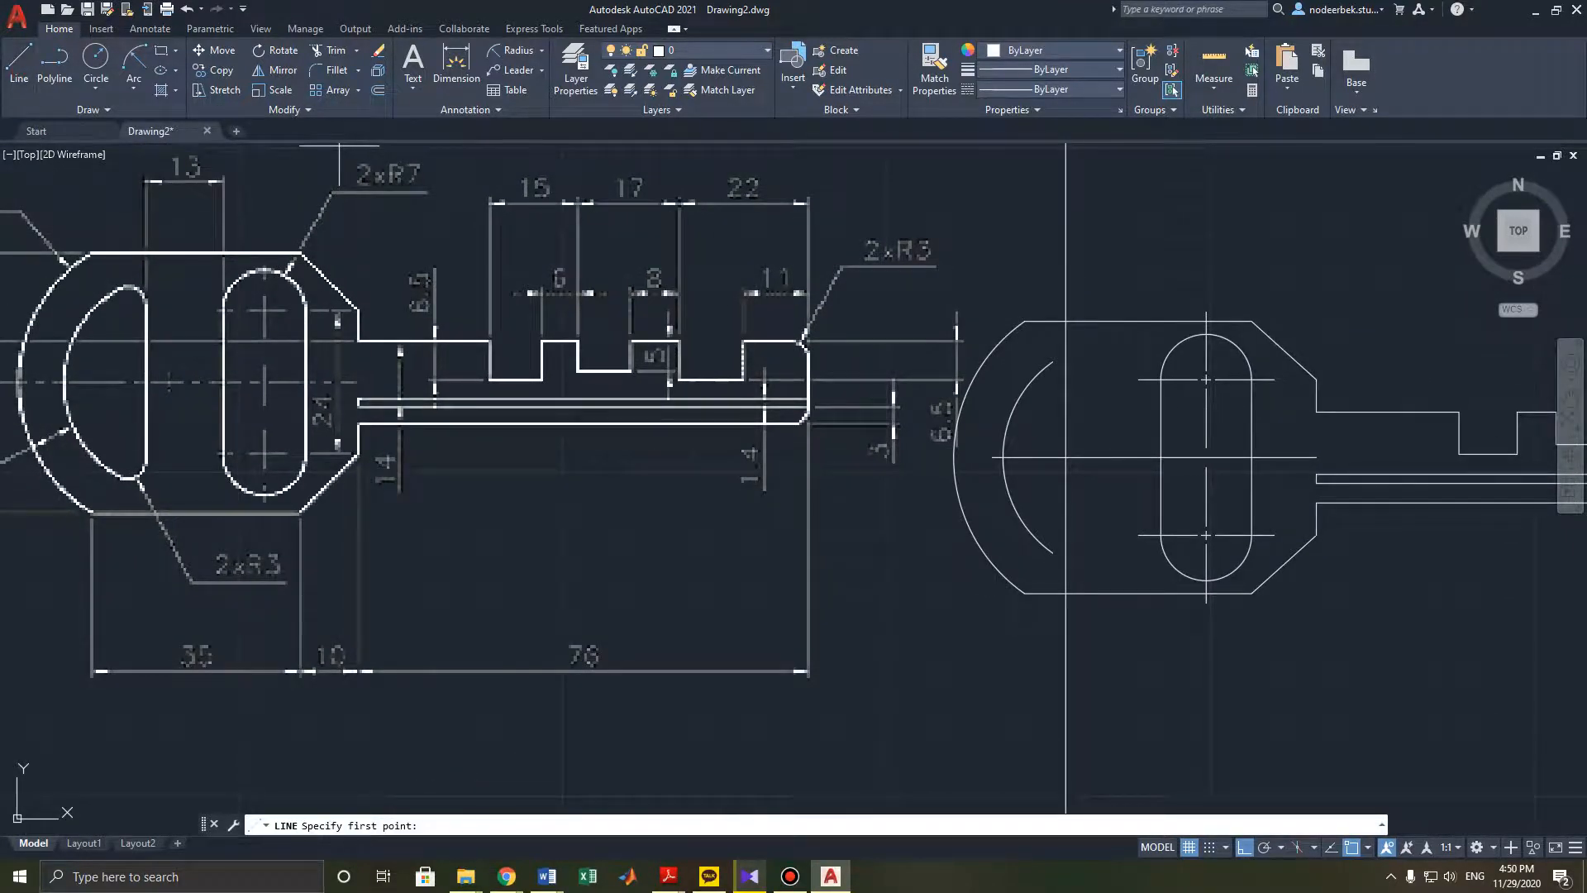
pyautogui.keyDown('shift'); pyautogui.rightClick(1161, 456); pyautogui.keyUp('shift')
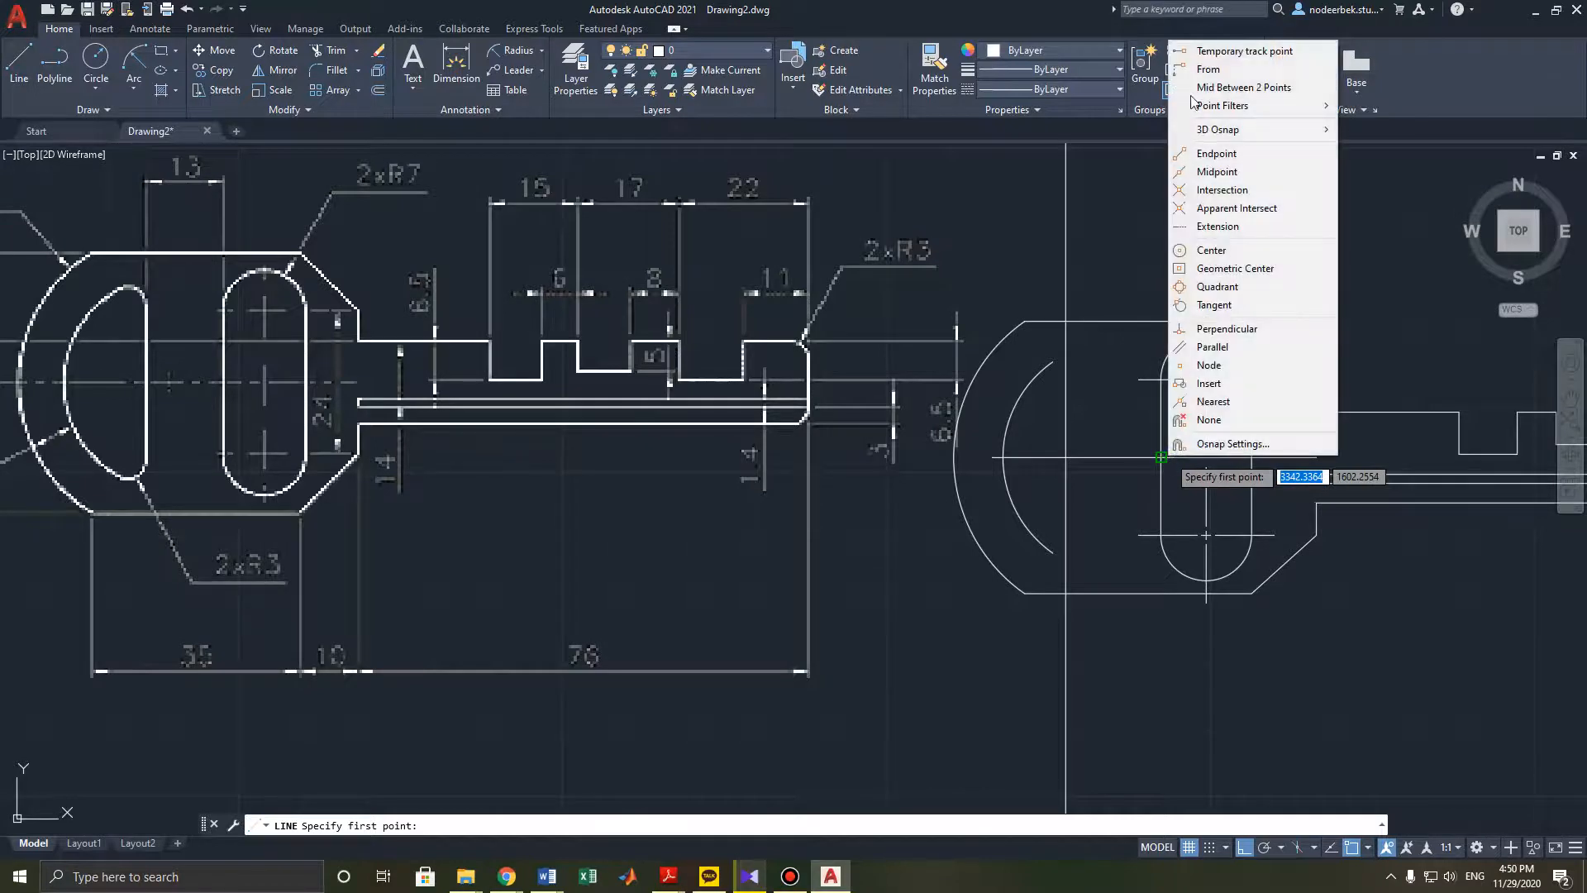
pyautogui.click(1215, 51)
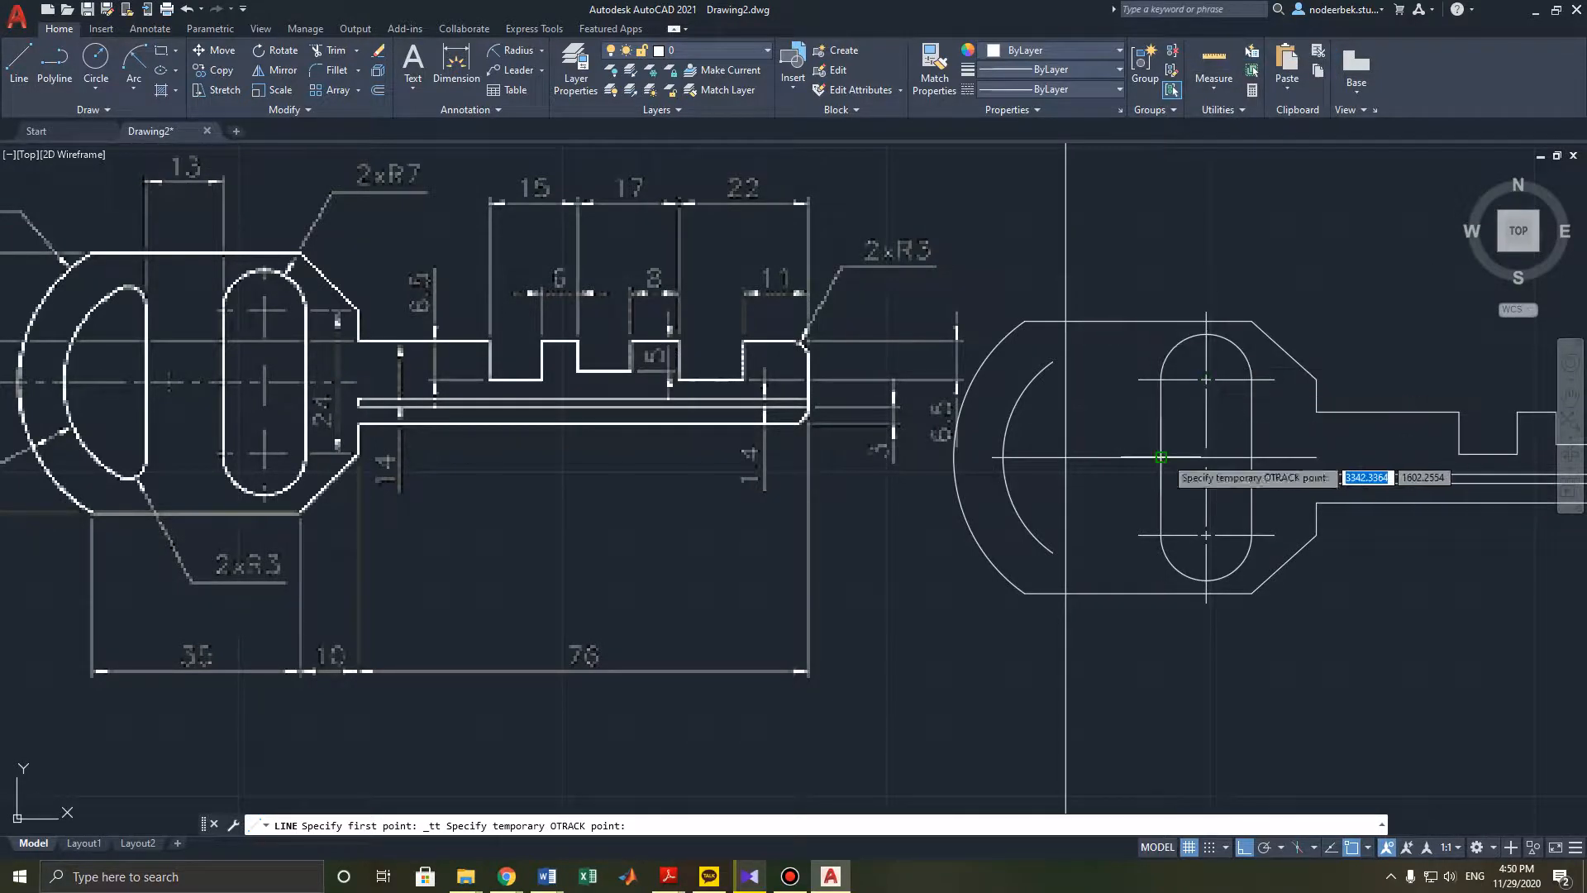
pyautogui.press('Escape')
pyautogui.press('Escape')
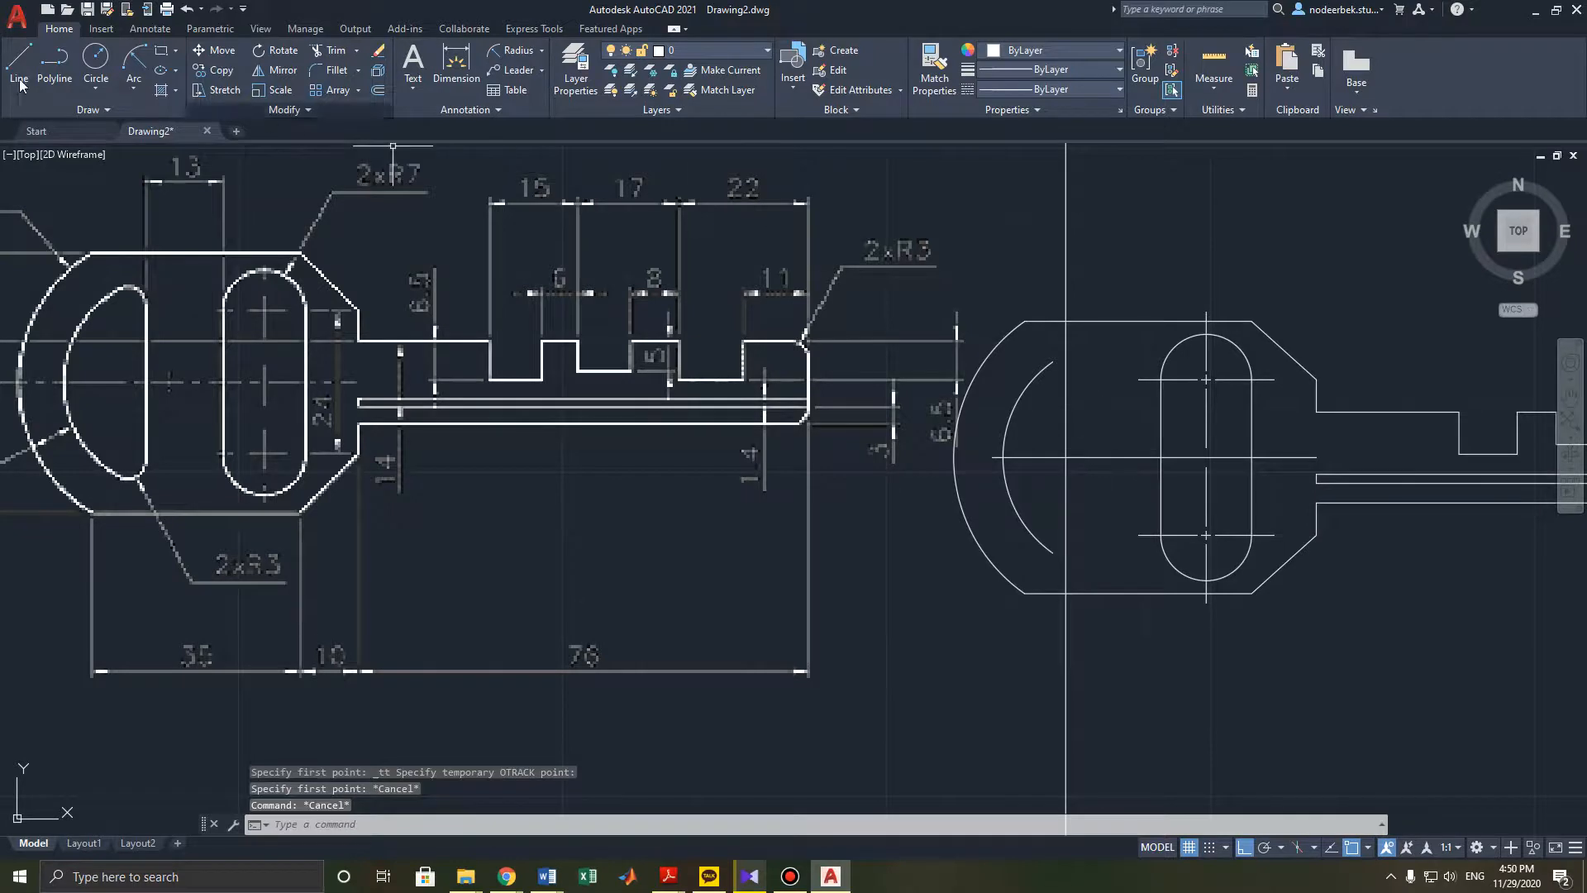
# - Draw a line 13 units left along the centre line from the slot's left edge, continuing vertically upward
pyautogui.click(19, 66)
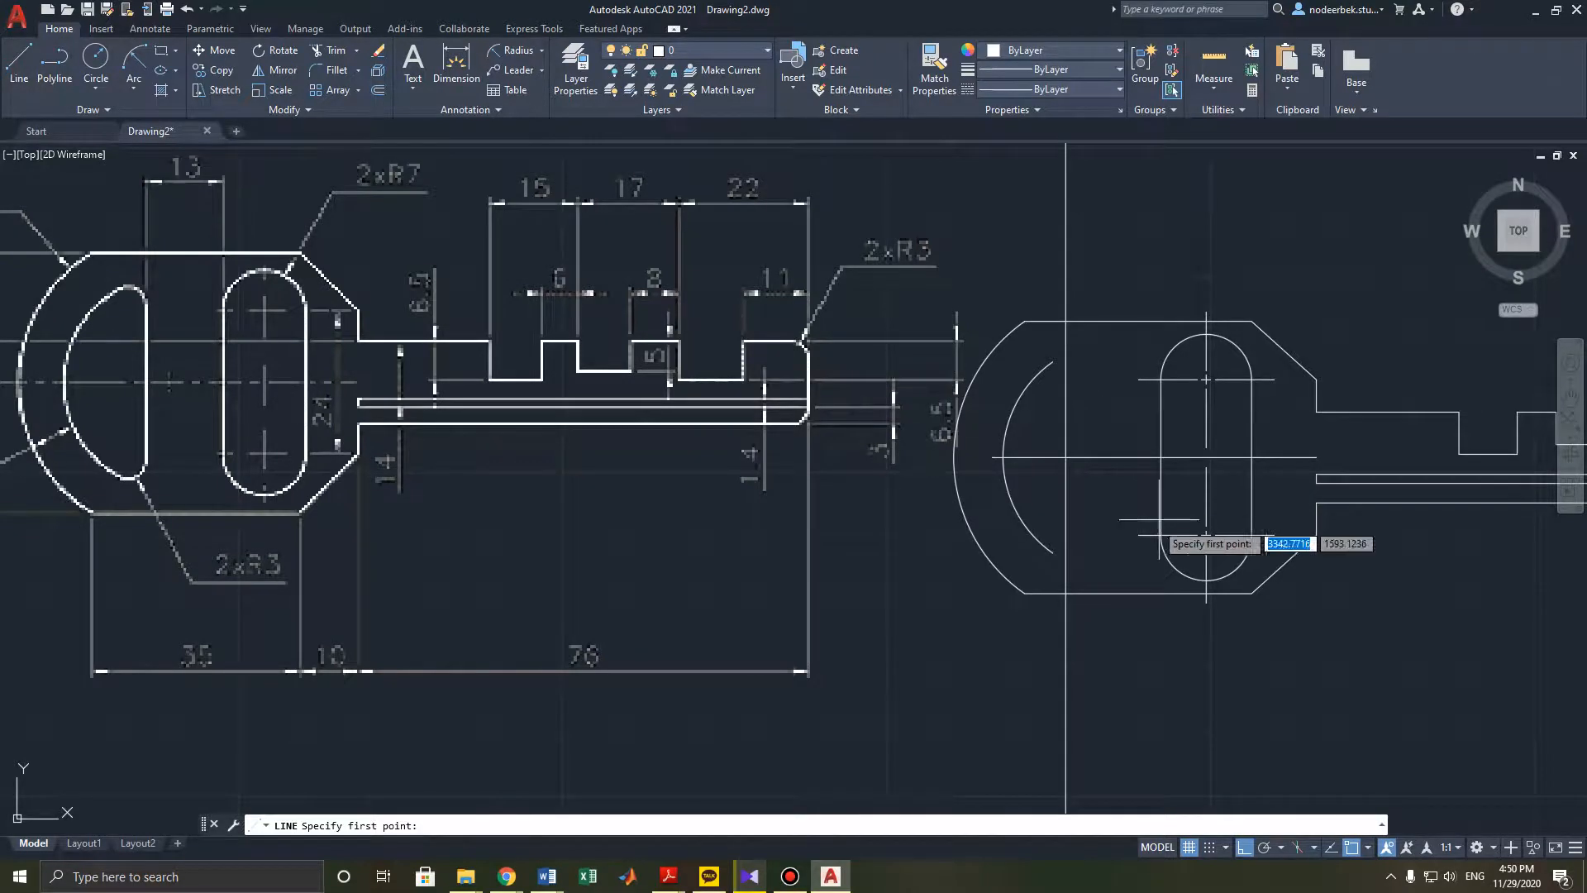
pyautogui.click(1161, 457)
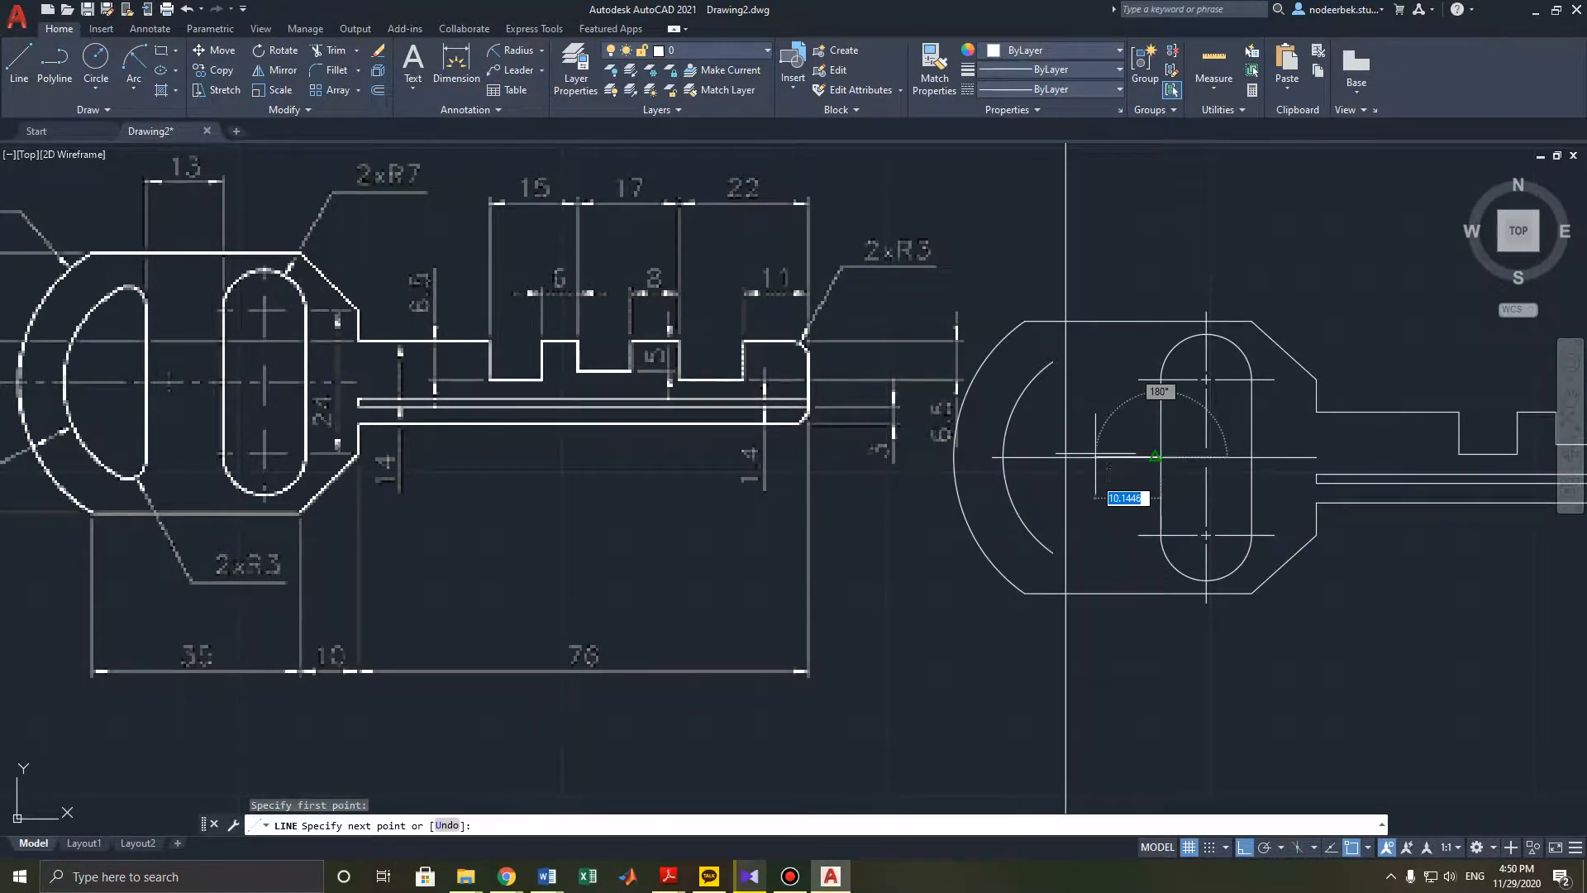
pyautogui.press('Return')
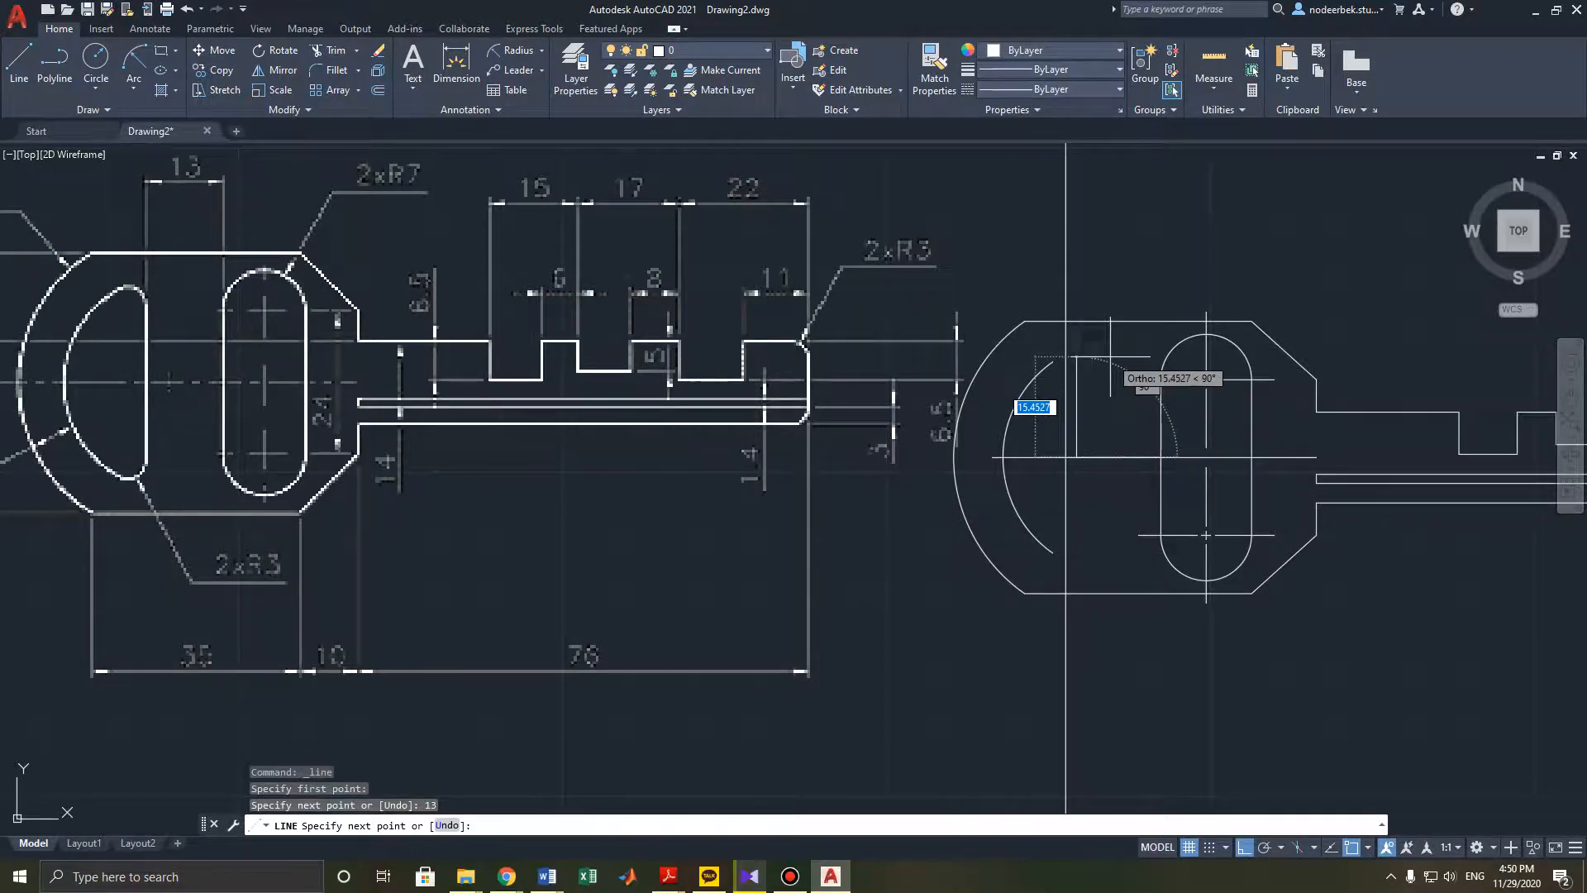
pyautogui.click(1104, 258)
pyautogui.press('Escape')
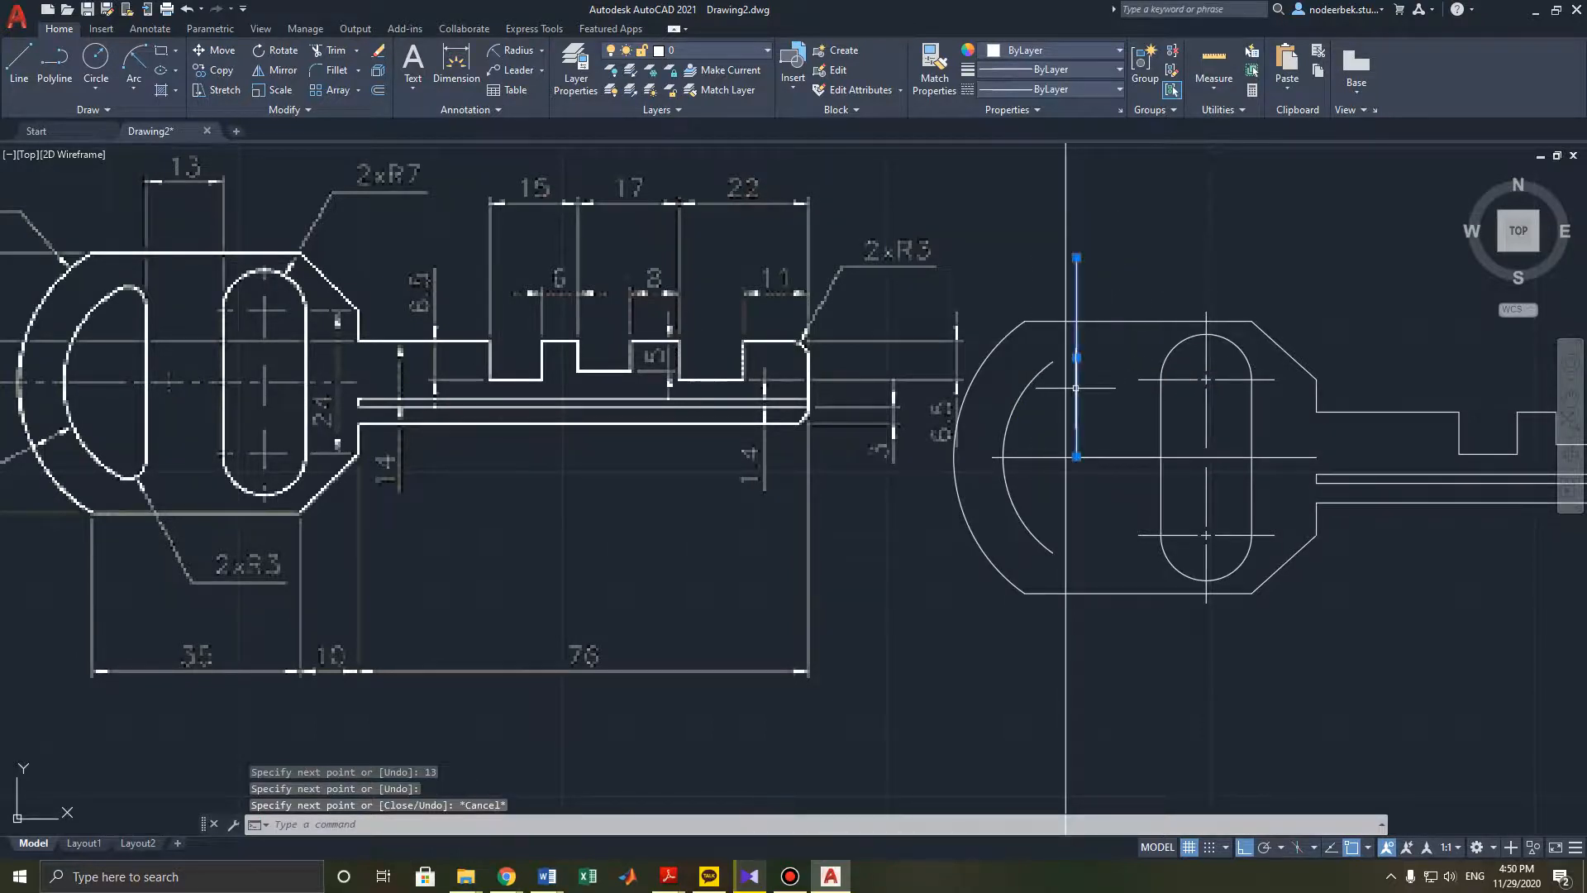
# - Stretch the new vertical line's lower end downward below the key outline
pyautogui.click(1076, 456)
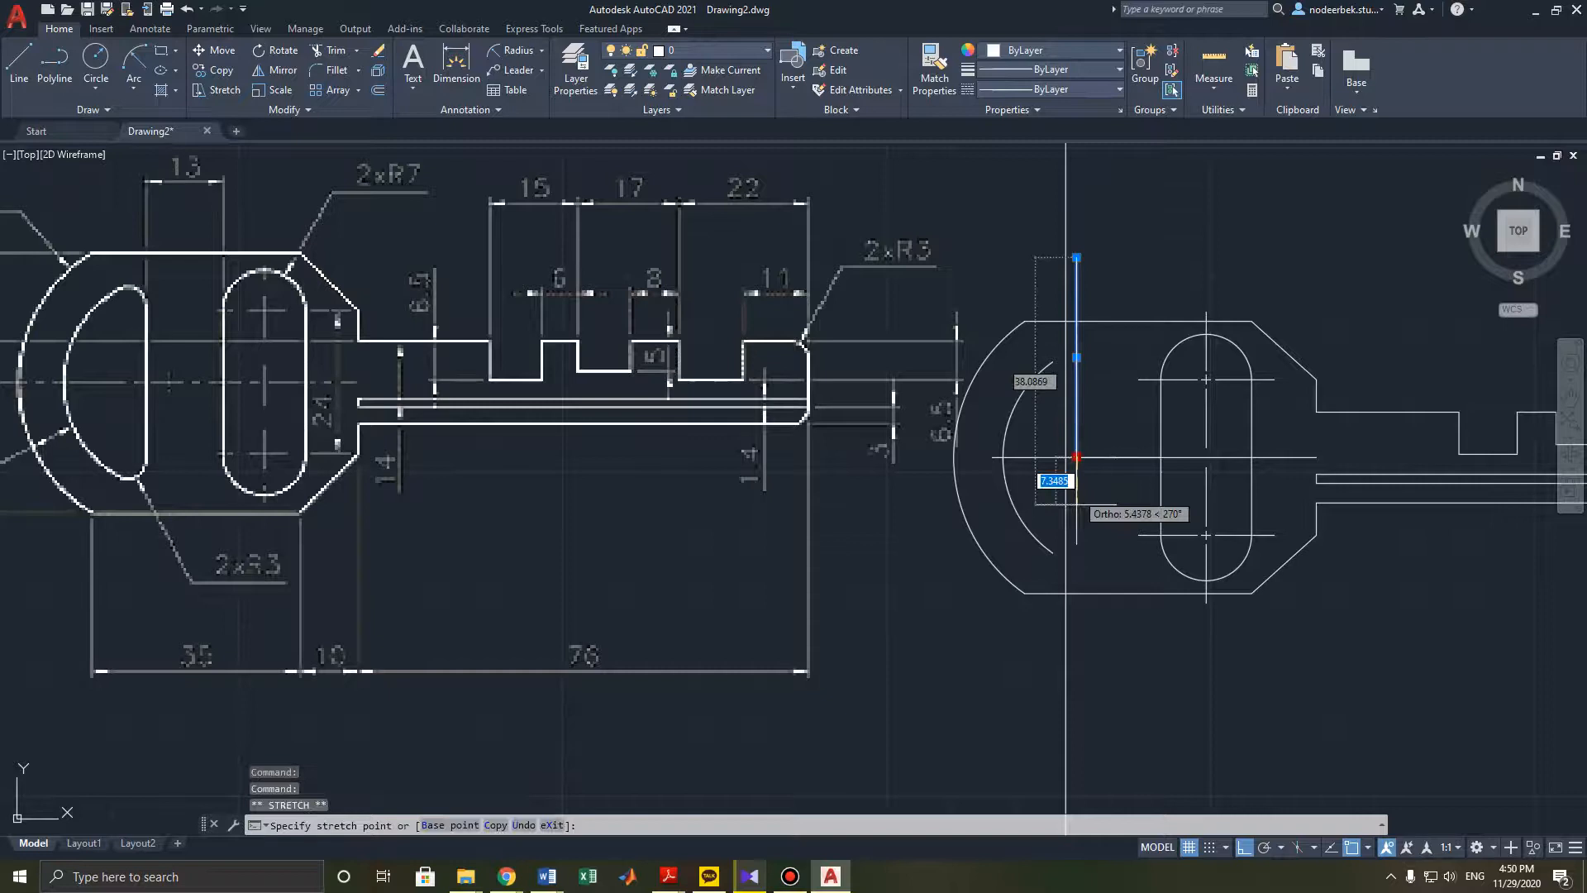
pyautogui.click(1076, 668)
pyautogui.press('Escape')
pyautogui.moveTo(1066, 496); pyautogui.dragTo(1078, 524, button='middle')
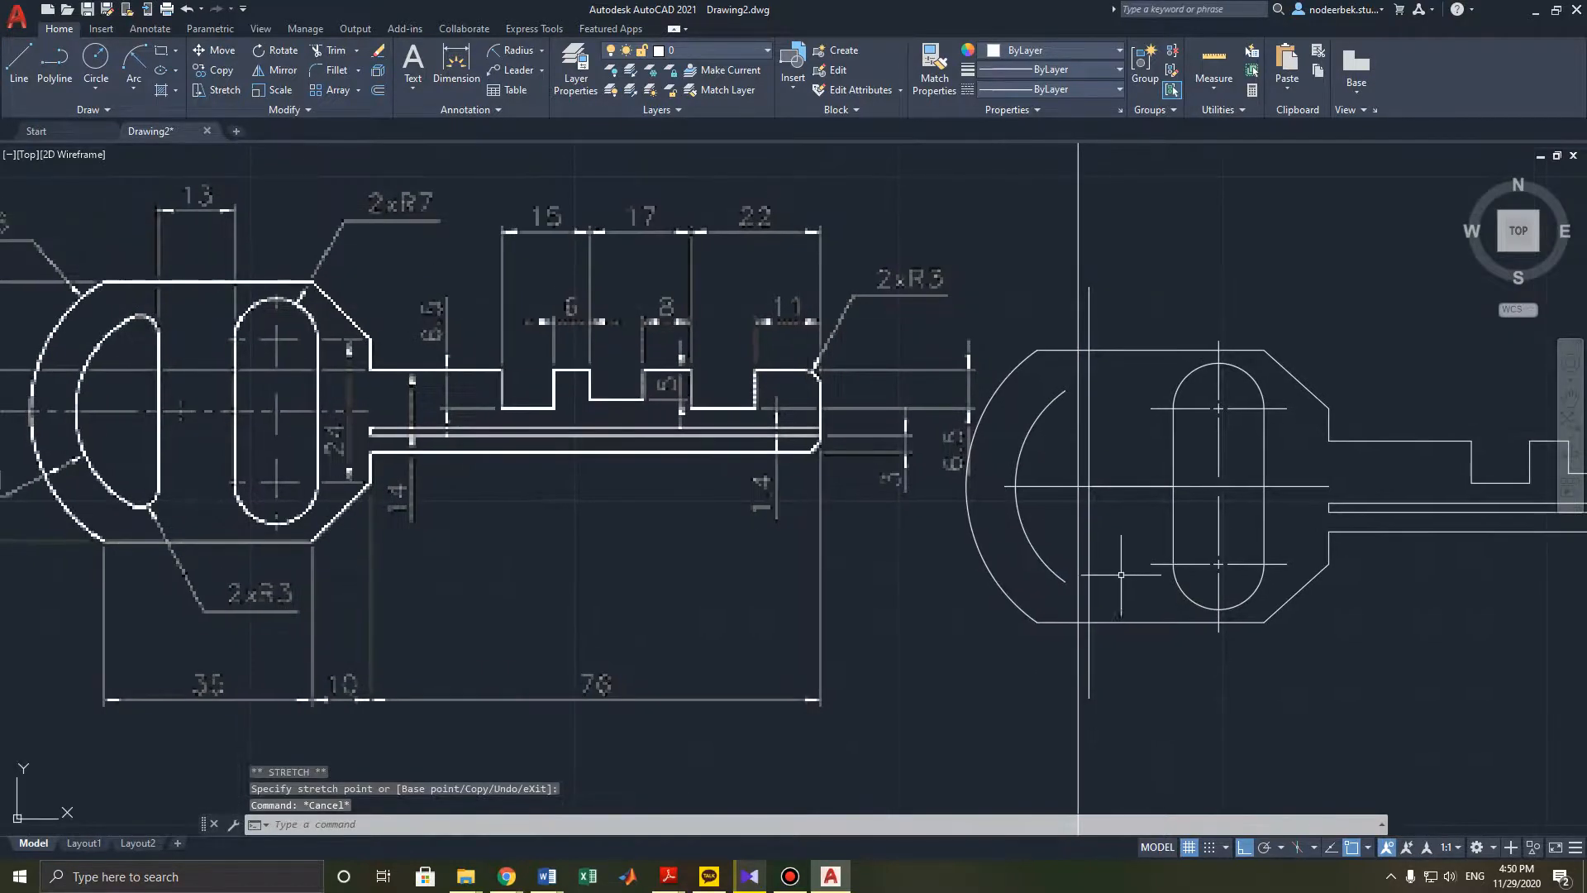
# - Try to draw a circle of radius 18 centred on the key head's centre line, then undo it
pyautogui.click(1045, 561)
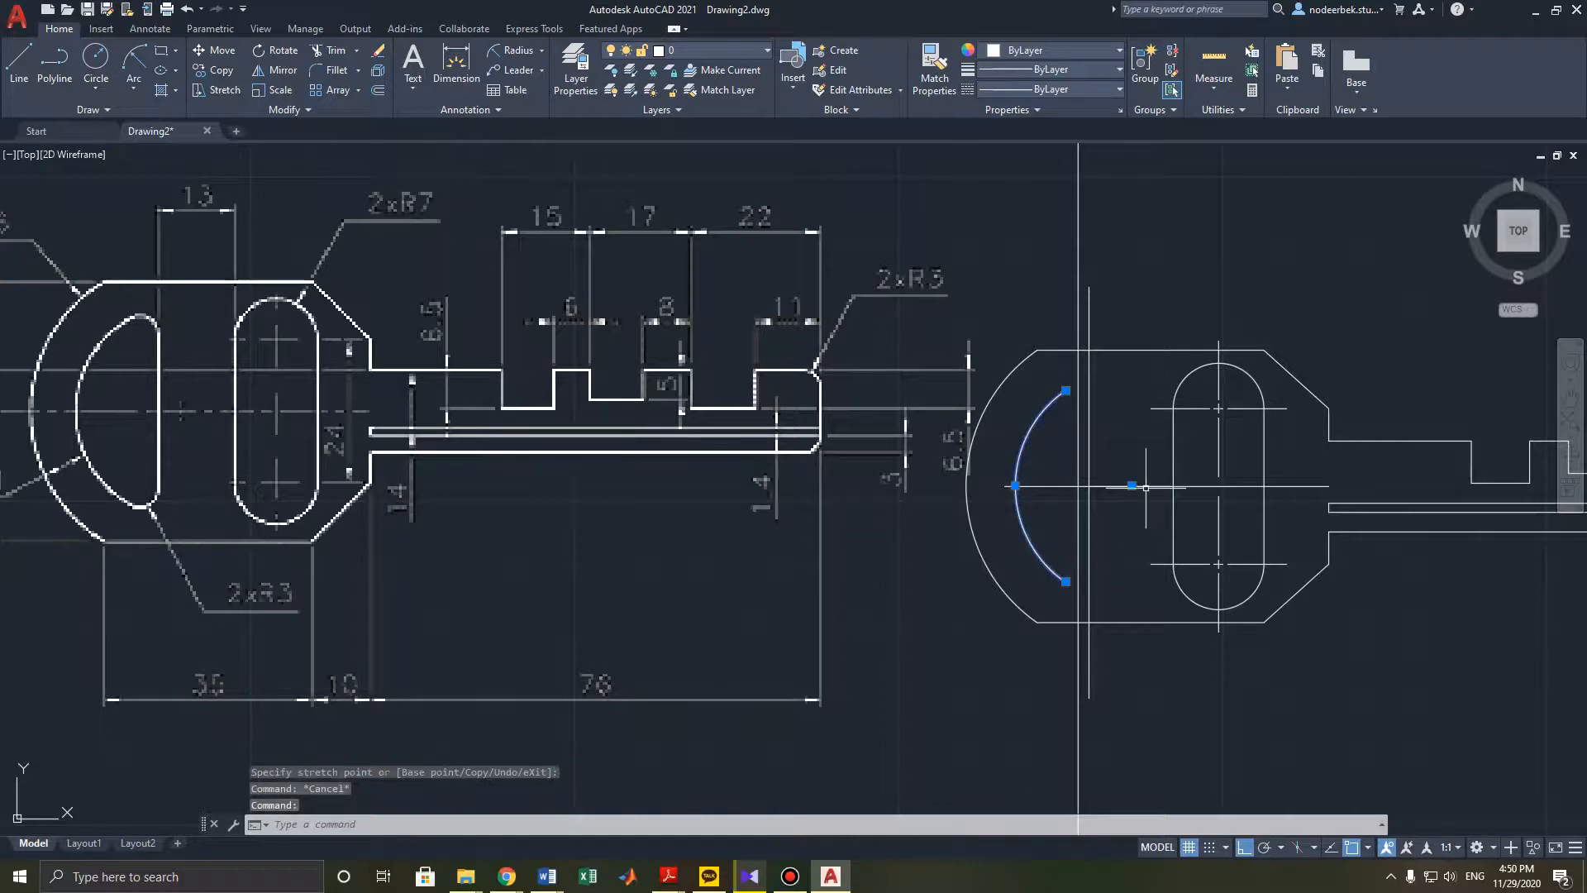
pyautogui.click(95, 60)
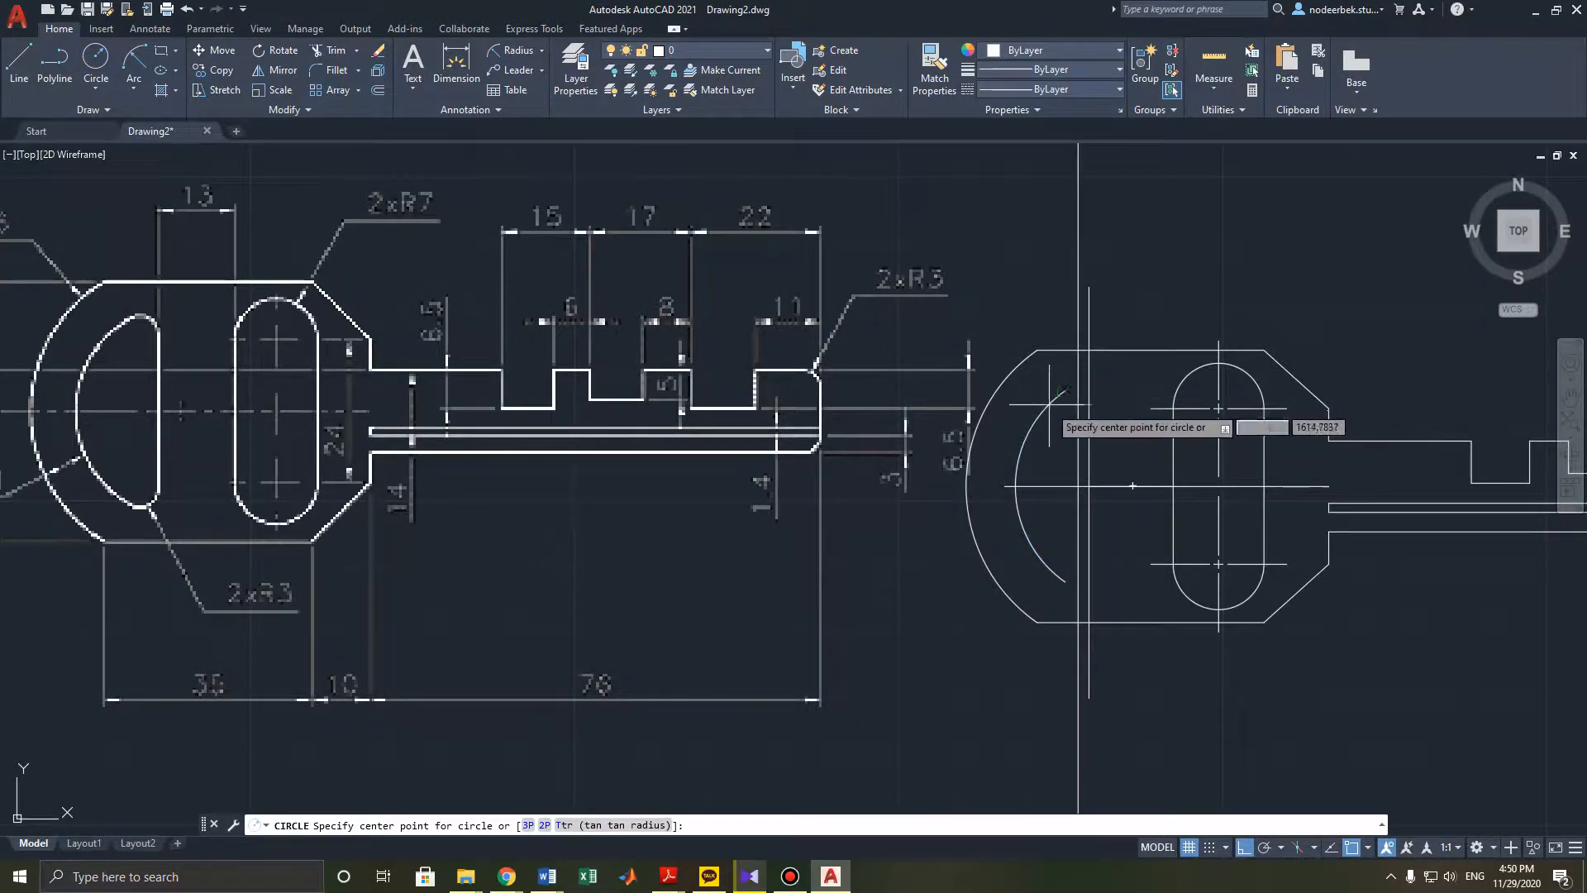
pyautogui.press('Escape')
pyautogui.press('Escape')
pyautogui.click(100, 65)
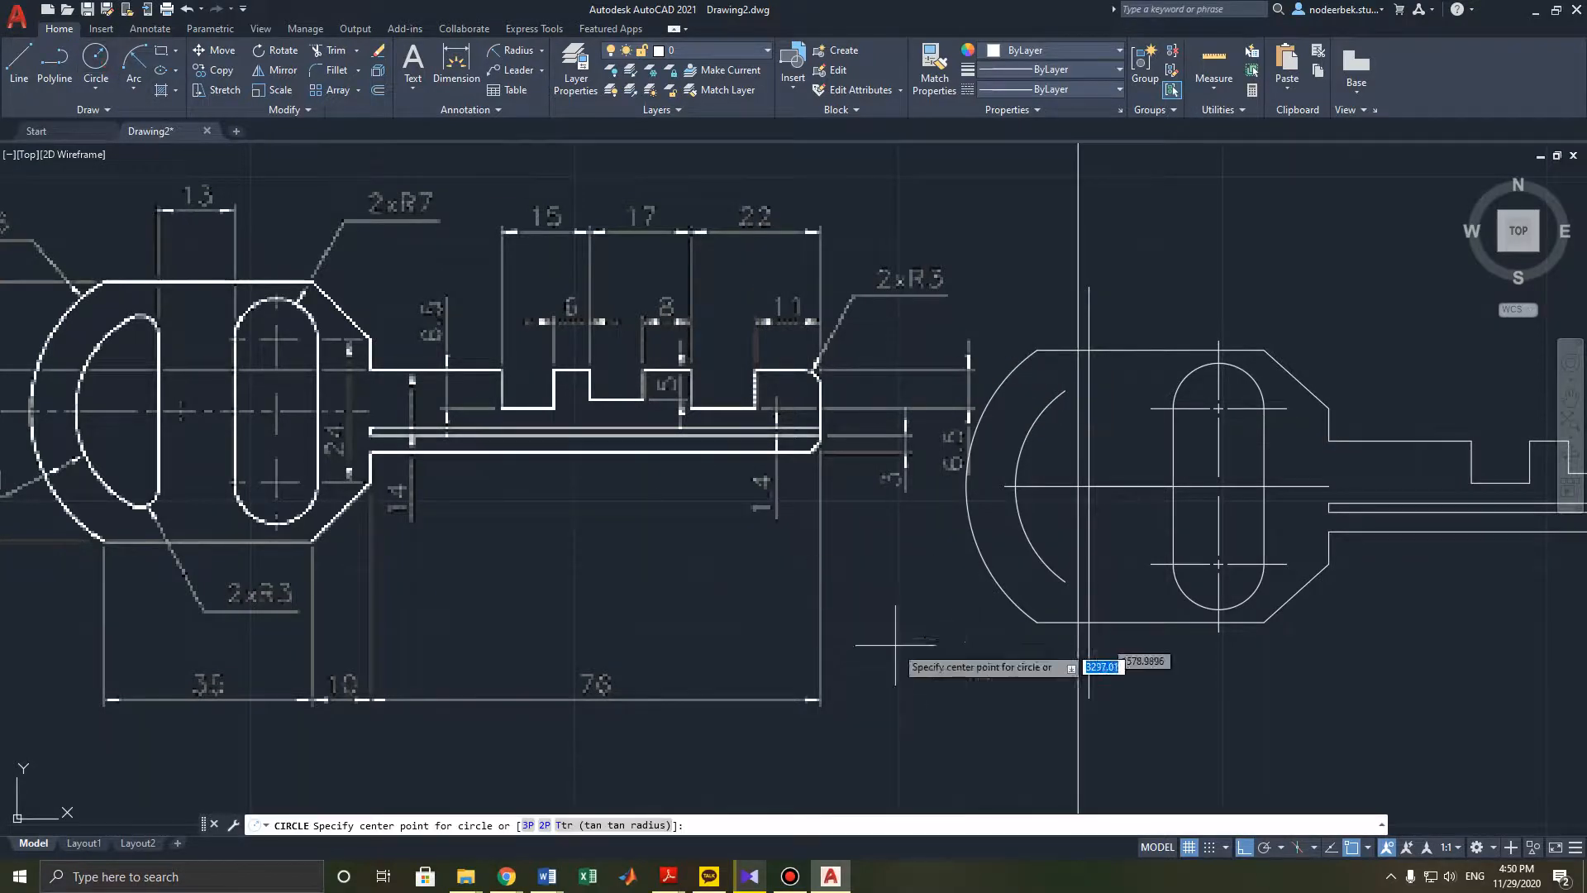
pyautogui.click(1132, 487)
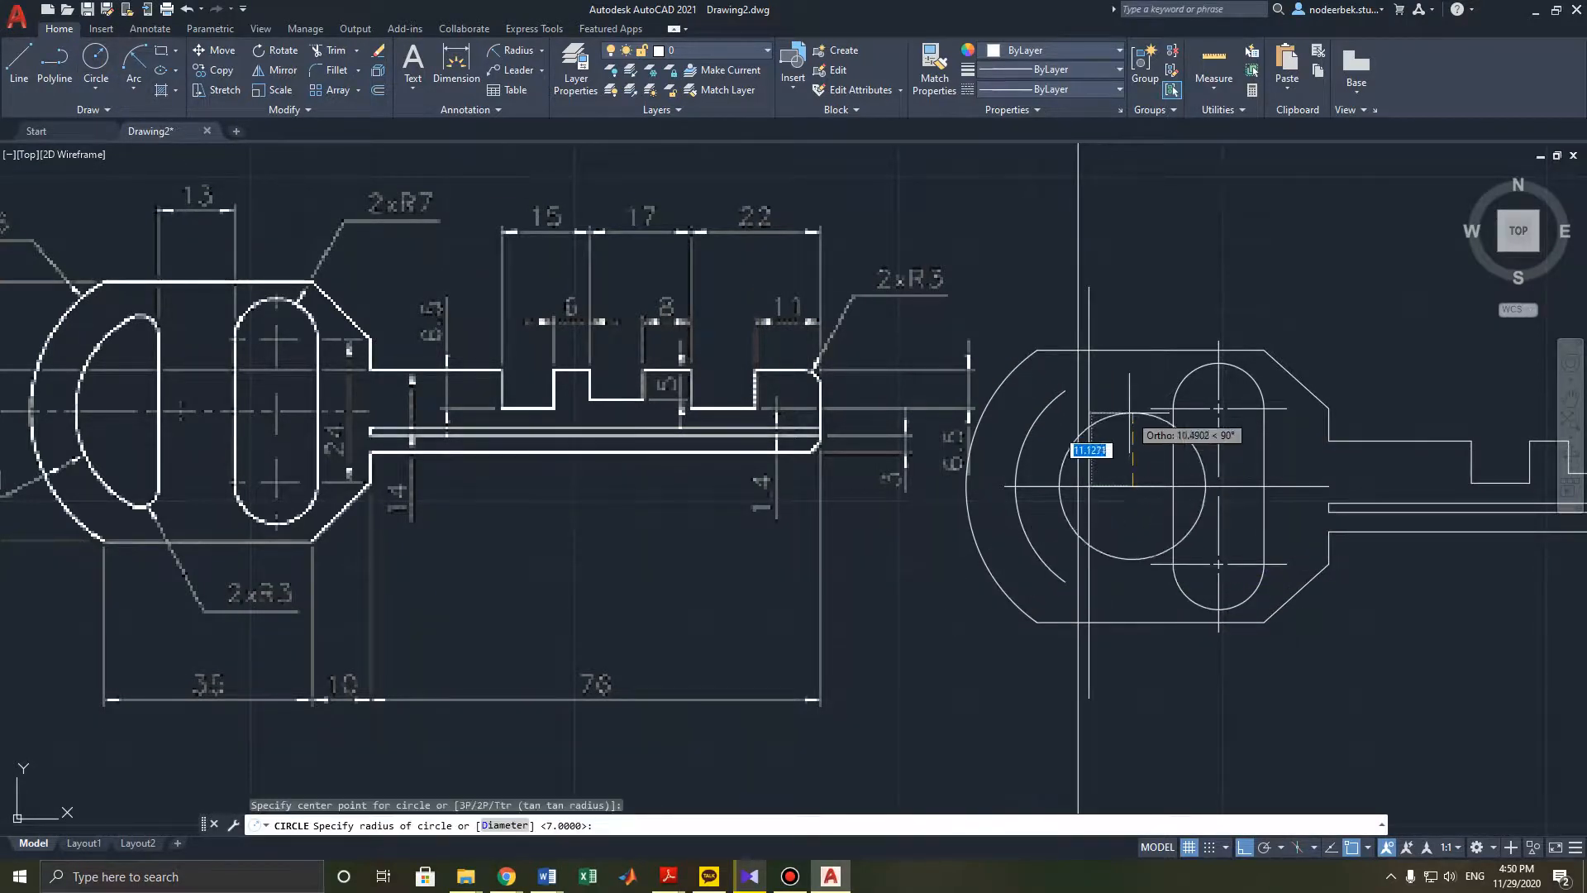
pyautogui.write('18')
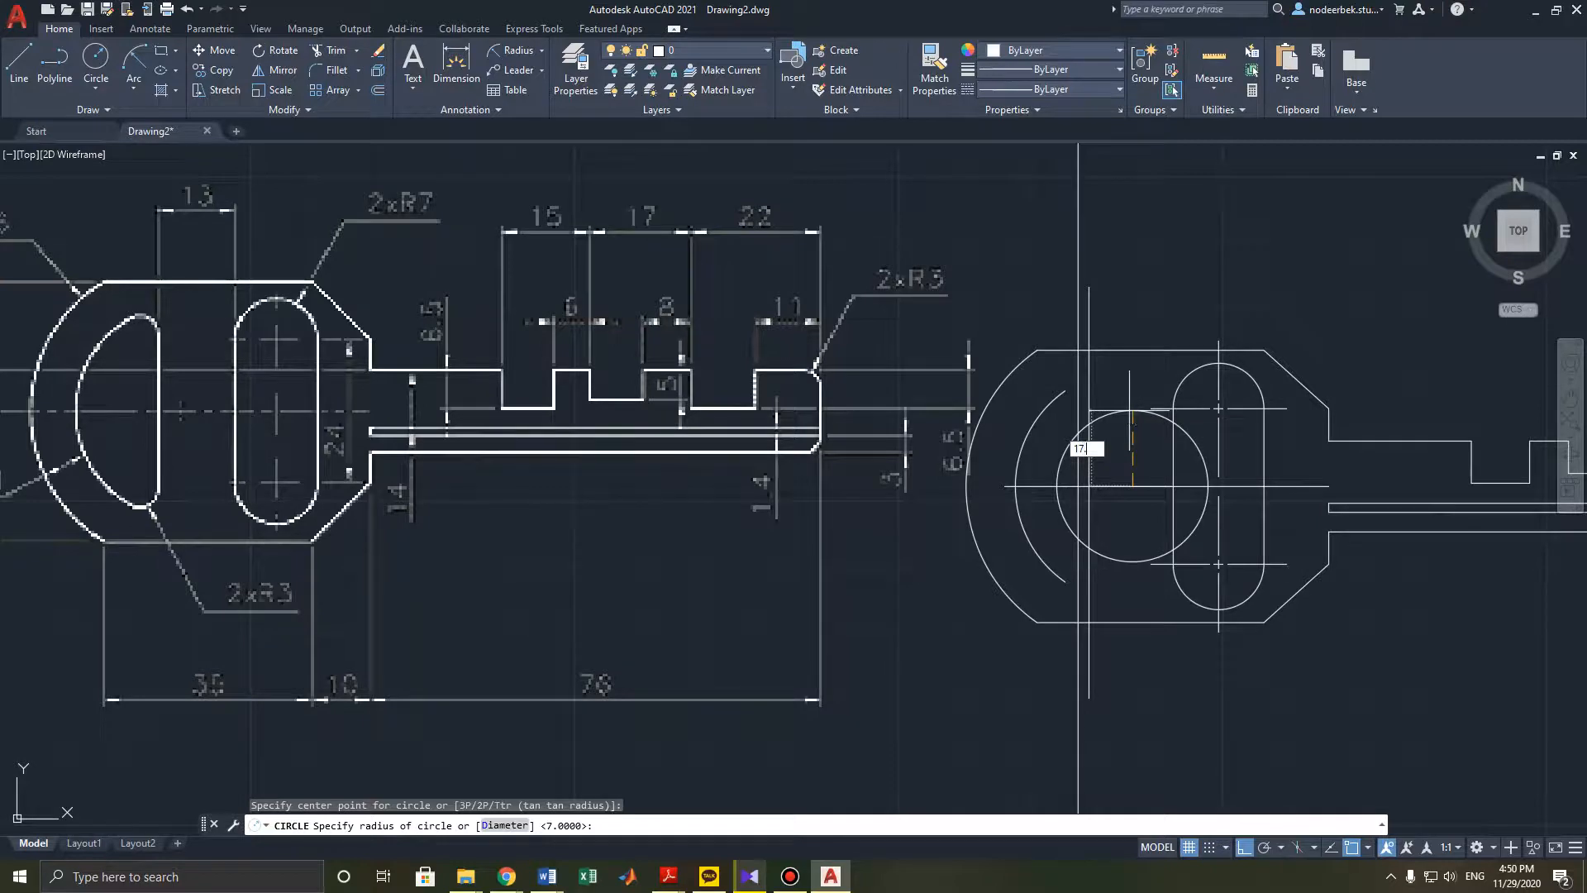
pyautogui.press('Return')
pyautogui.press('Return')
pyautogui.press('Escape')
pyautogui.scroll(6, 1075, 389)
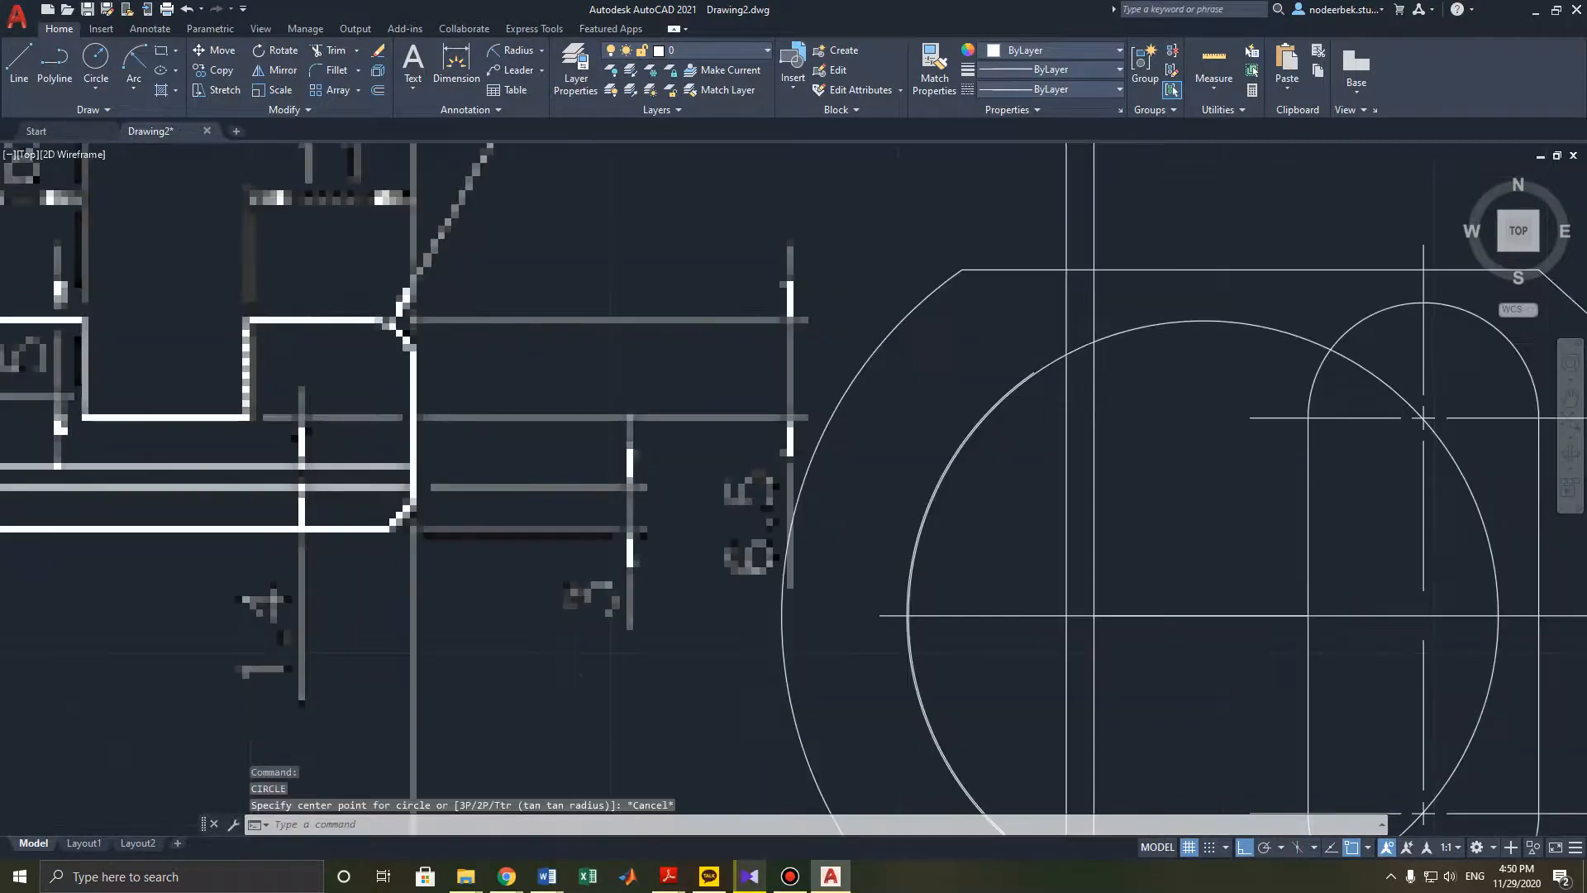
pyautogui.scroll(-3, 1010, 456)
pyautogui.scroll(5, 931, 422)
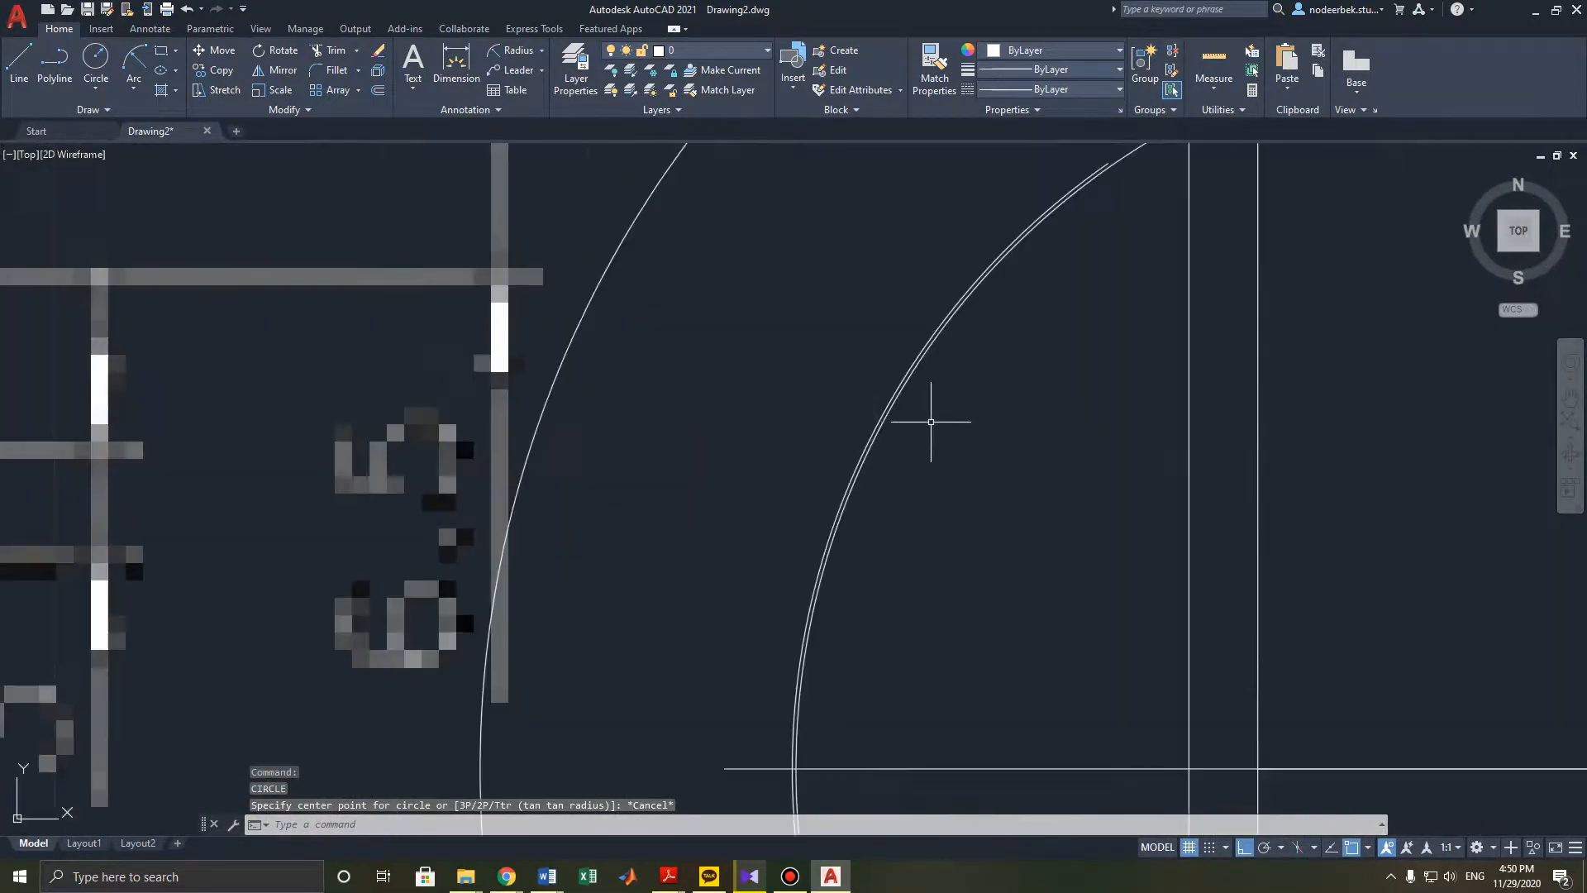
pyautogui.scroll(-8, 923, 546)
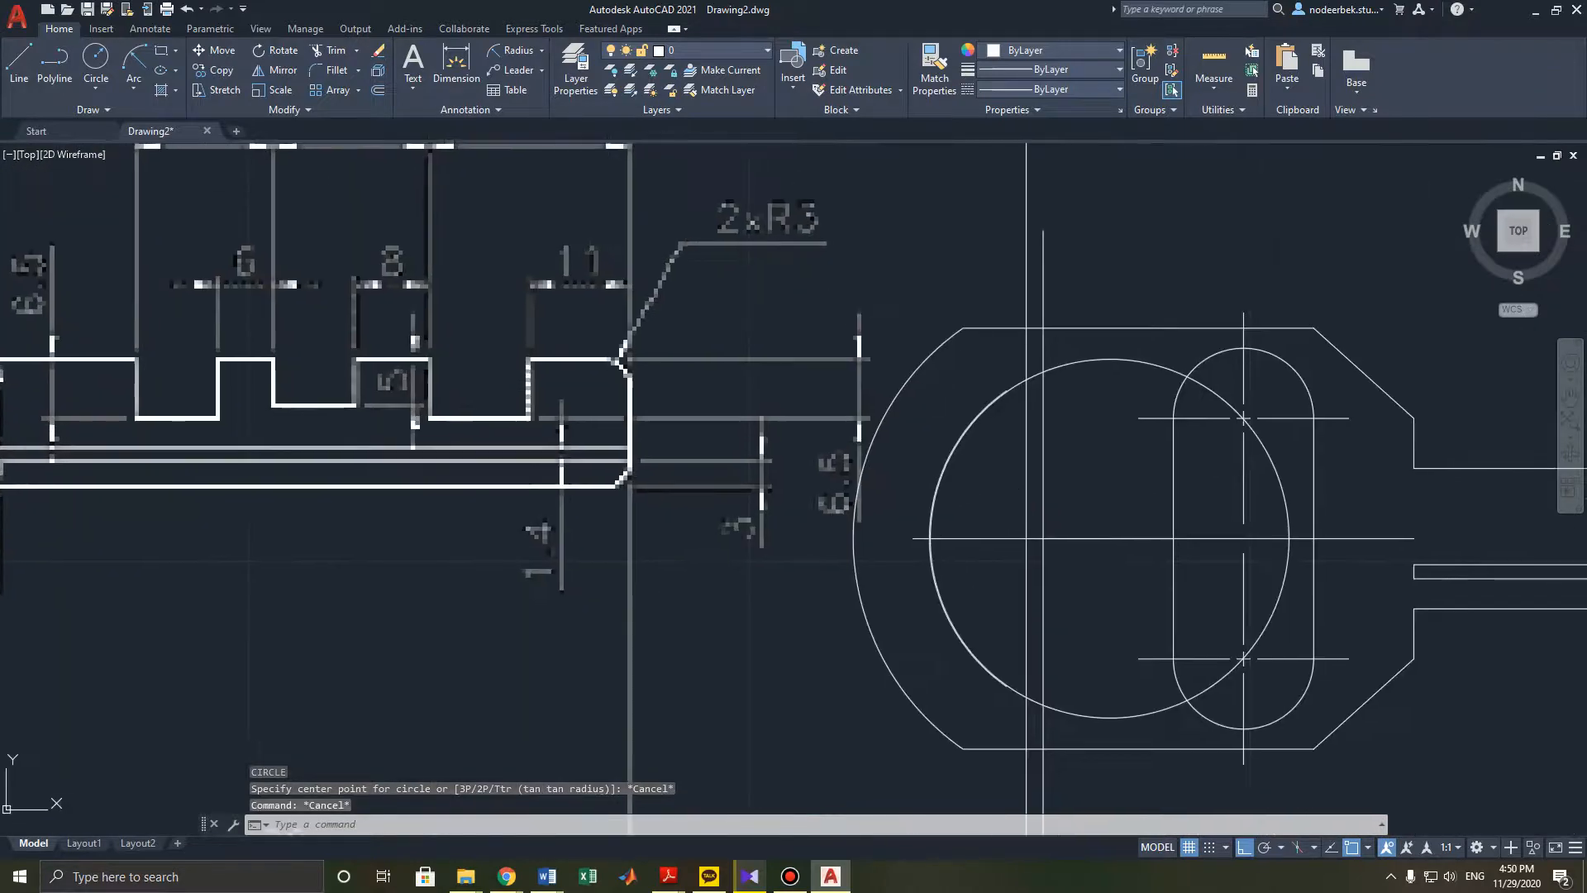
pyautogui.hotkey('ctrl', 'z')
pyautogui.hotkey('ctrl', 'z')
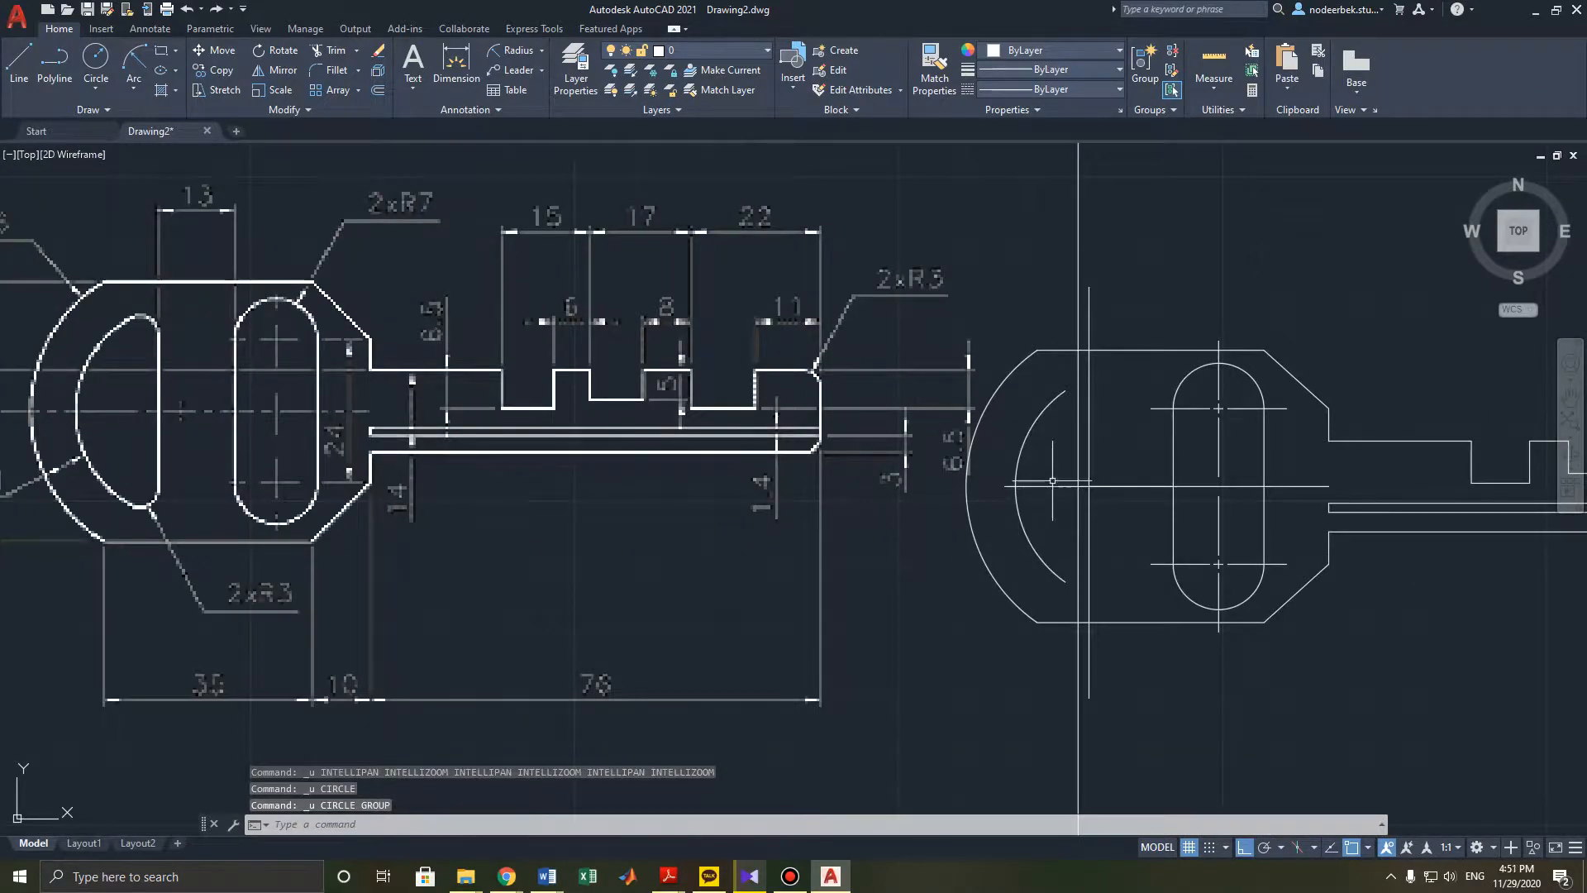
# - Draw a circle of radius 17.99 centred on the key head's centre line intersection
pyautogui.scroll(4, 1052, 480)
pyautogui.click(97, 59)
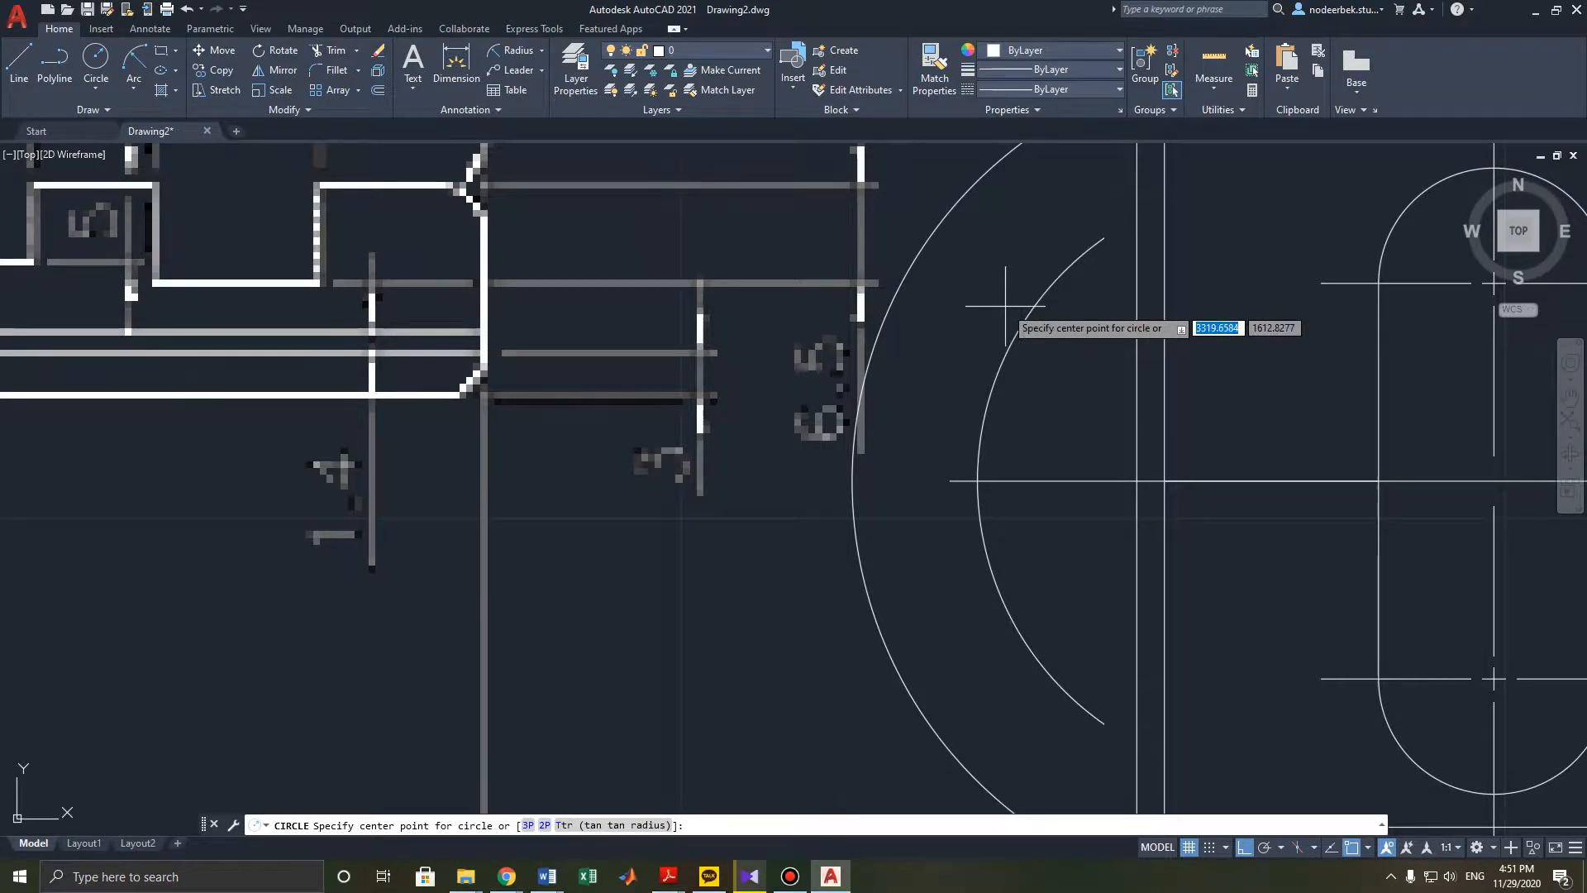
pyautogui.click(1274, 481)
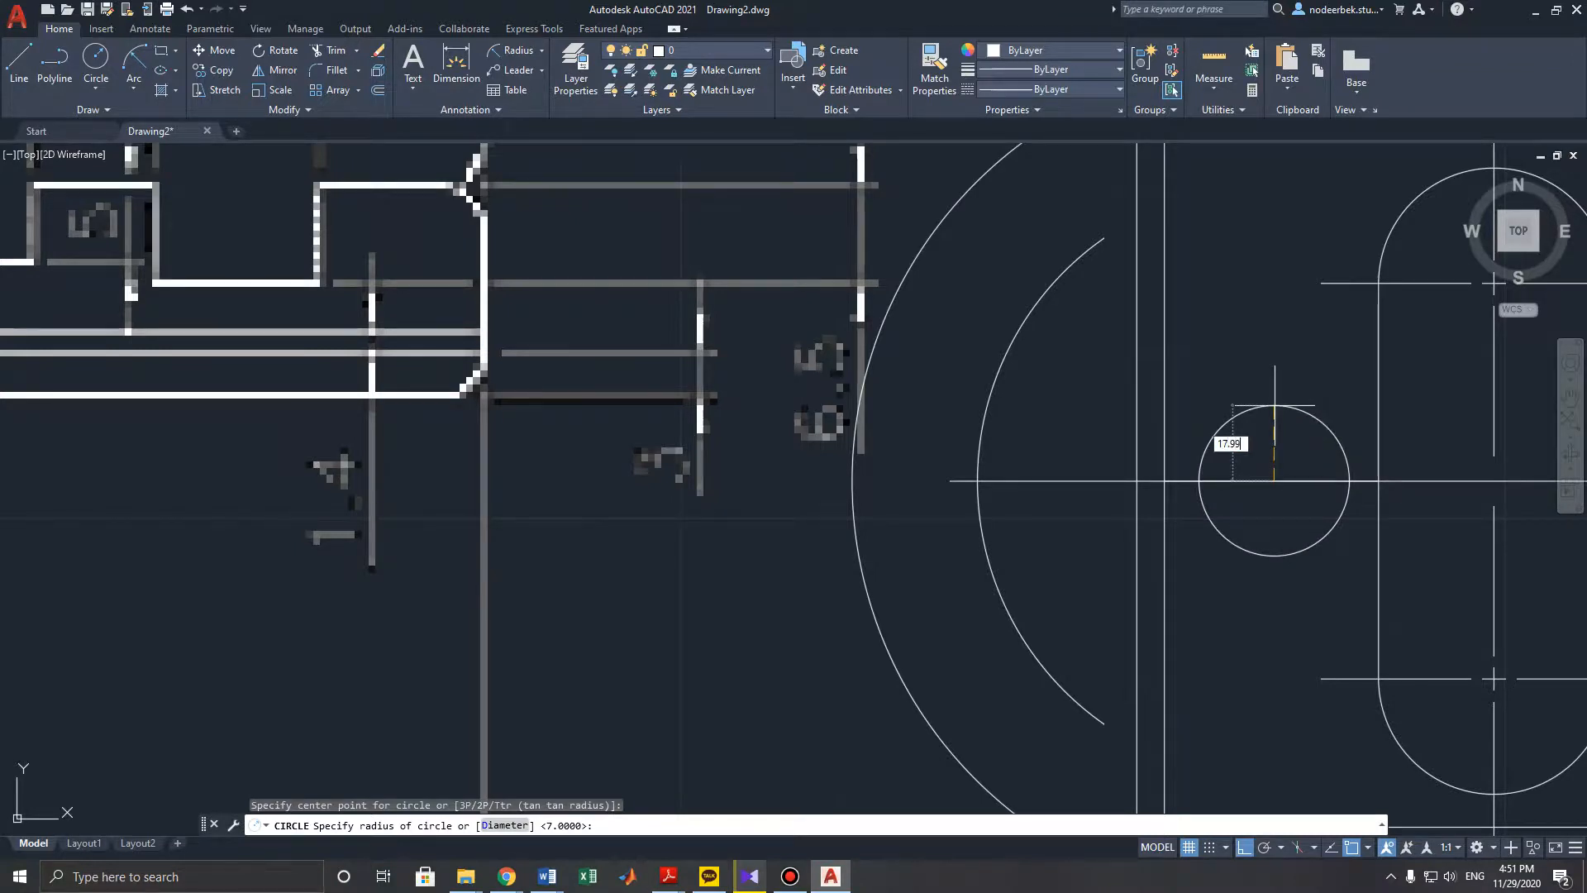
pyautogui.press('Return')
pyautogui.scroll(2, 1152, 265)
pyautogui.scroll(-5, 1161, 289)
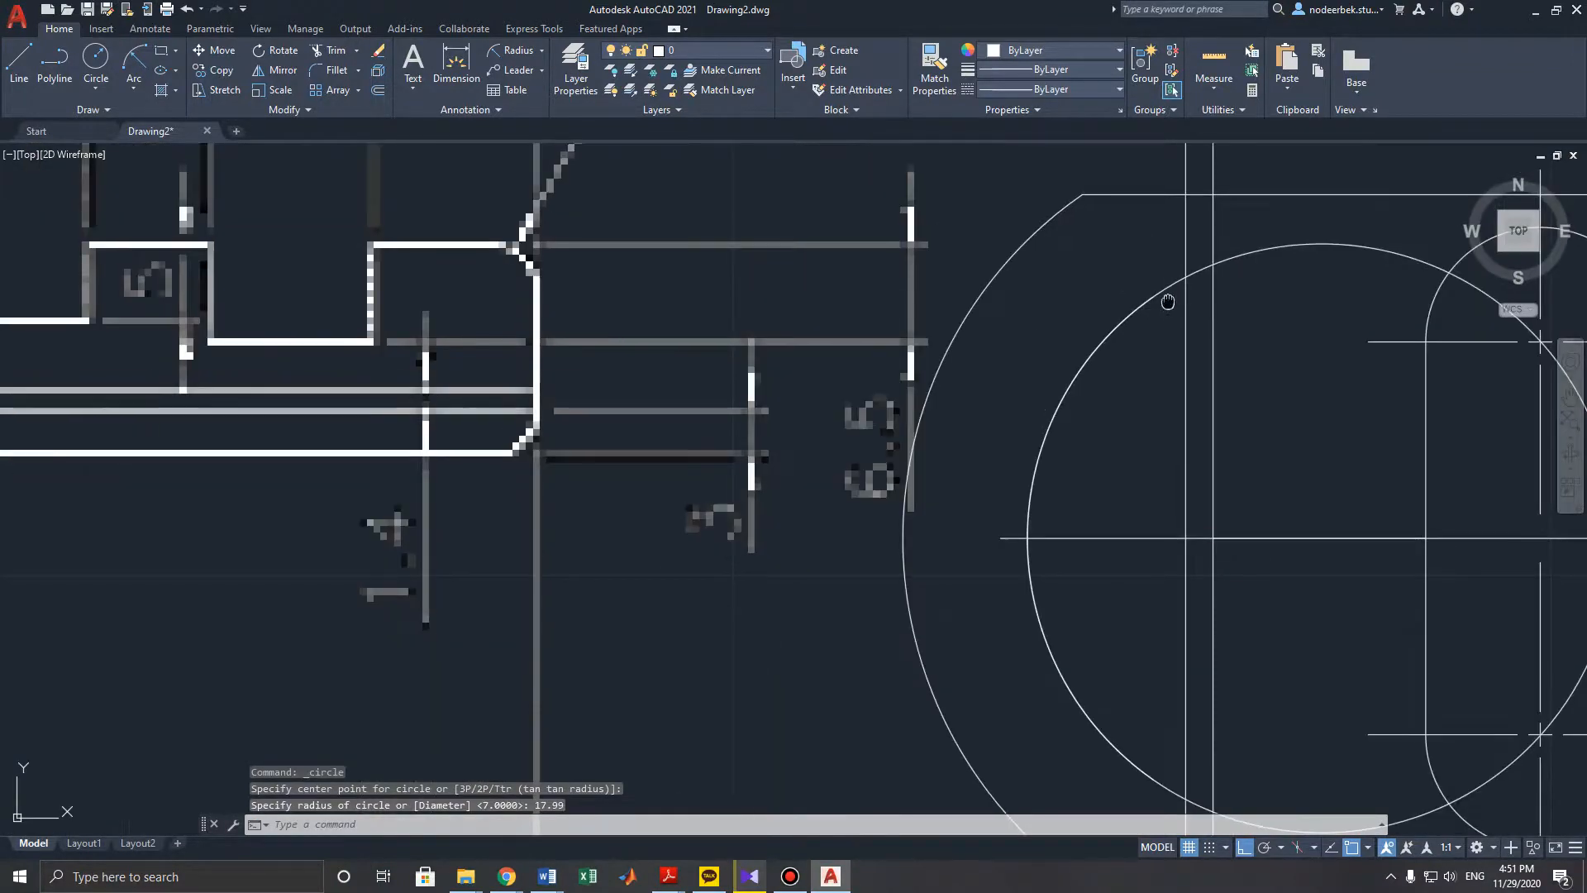
pyautogui.press('Escape')
pyautogui.press('Escape')
# - Trim the new circle against the vertical line and slot, keeping only its left arc
pyautogui.click(1058, 275)
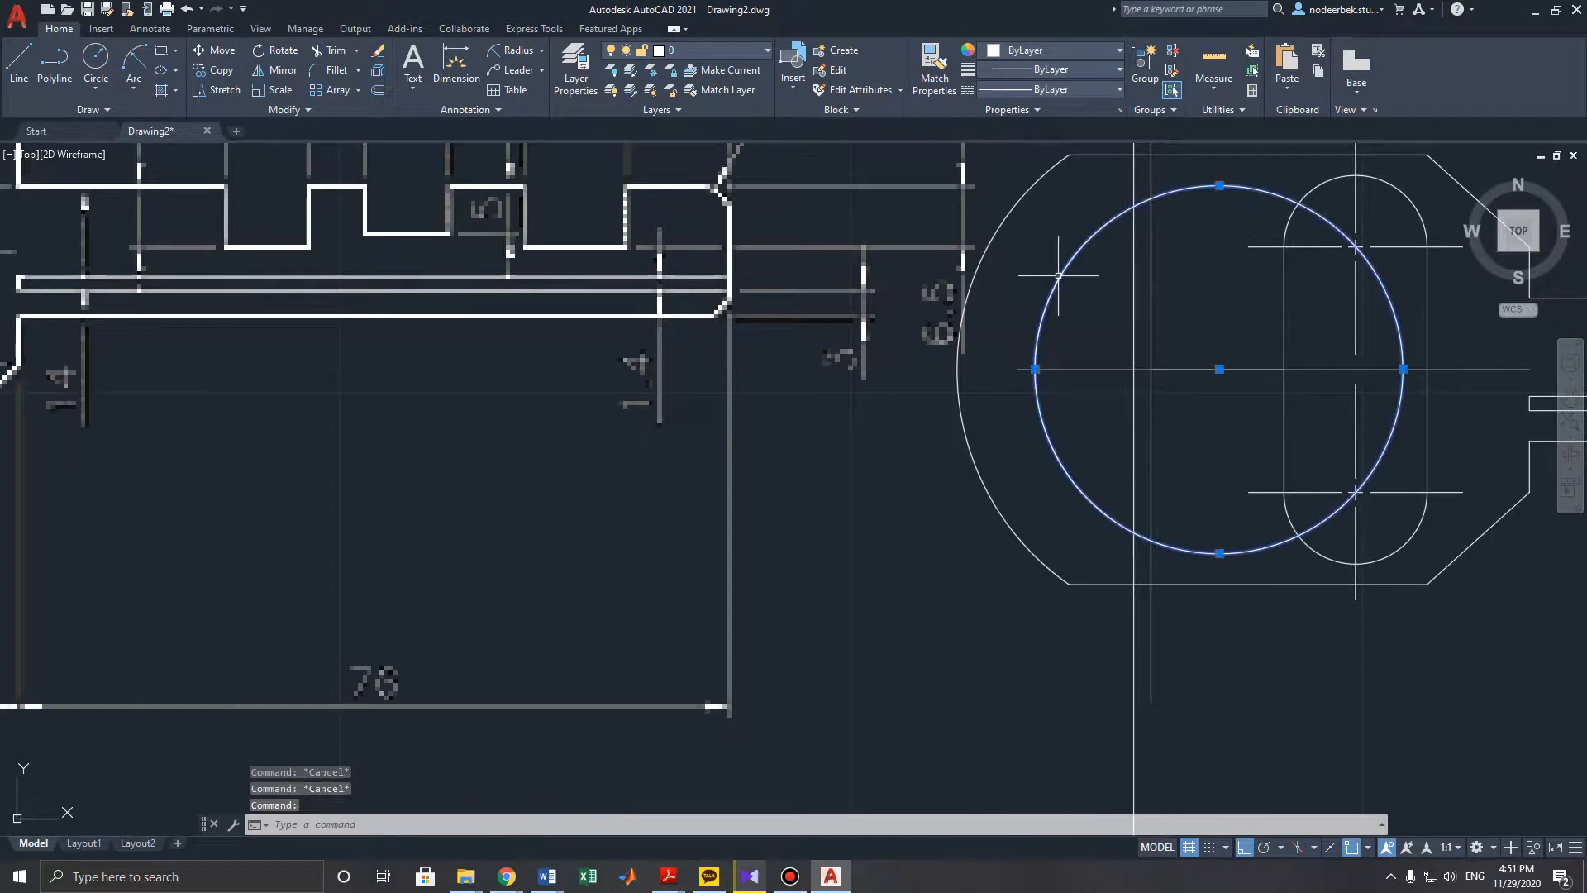
pyautogui.press('Escape')
pyautogui.moveTo(1176, 281); pyautogui.dragTo(1177, 324, button='middle')
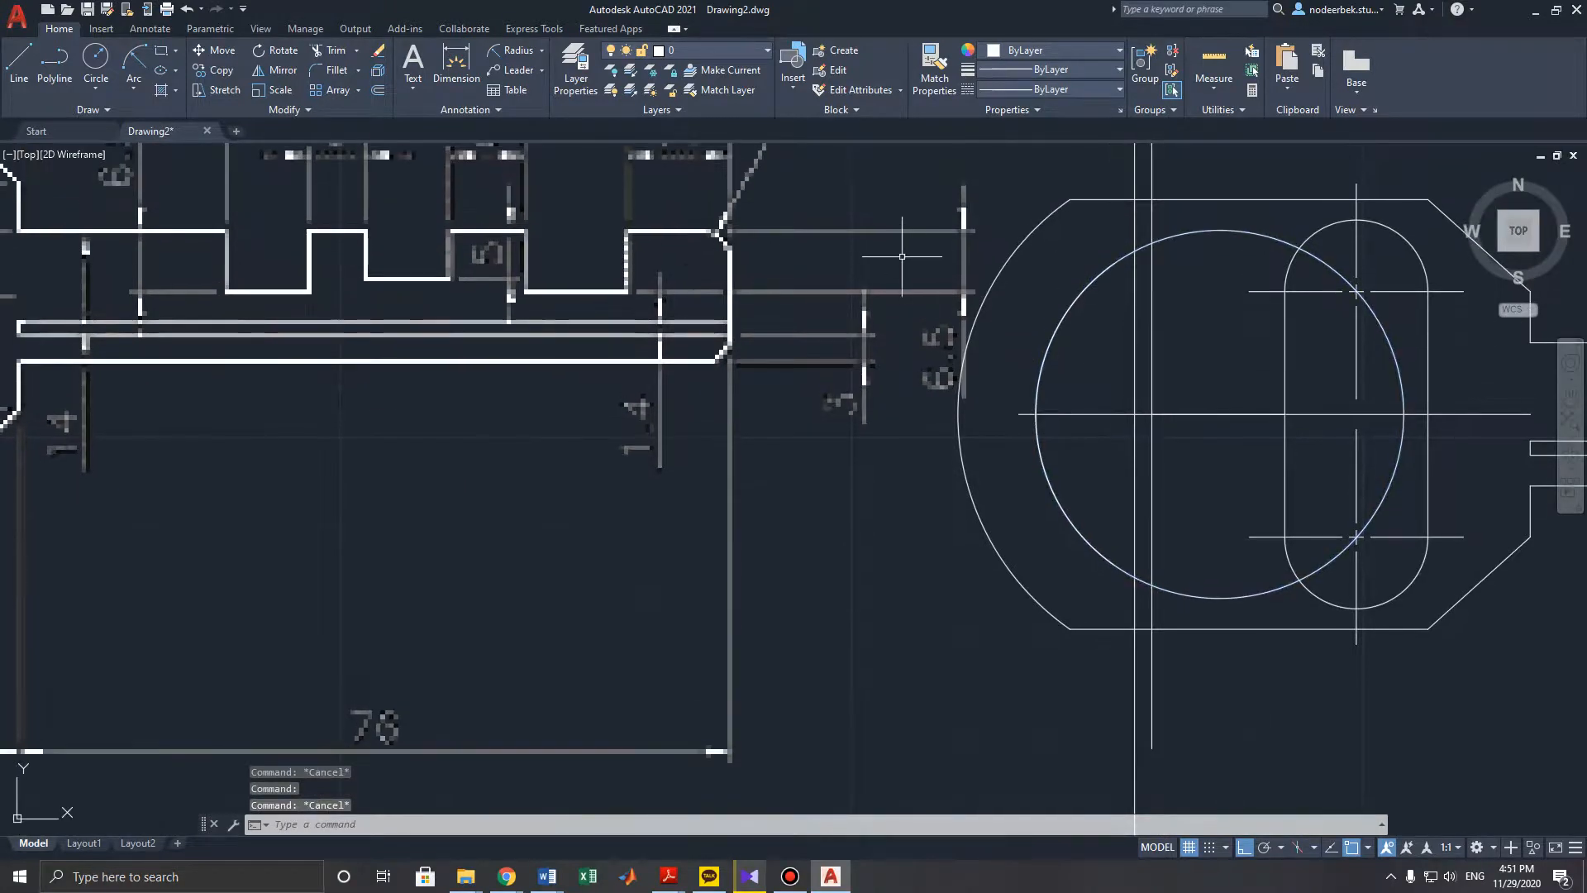
pyautogui.click(331, 51)
pyautogui.click(1181, 233)
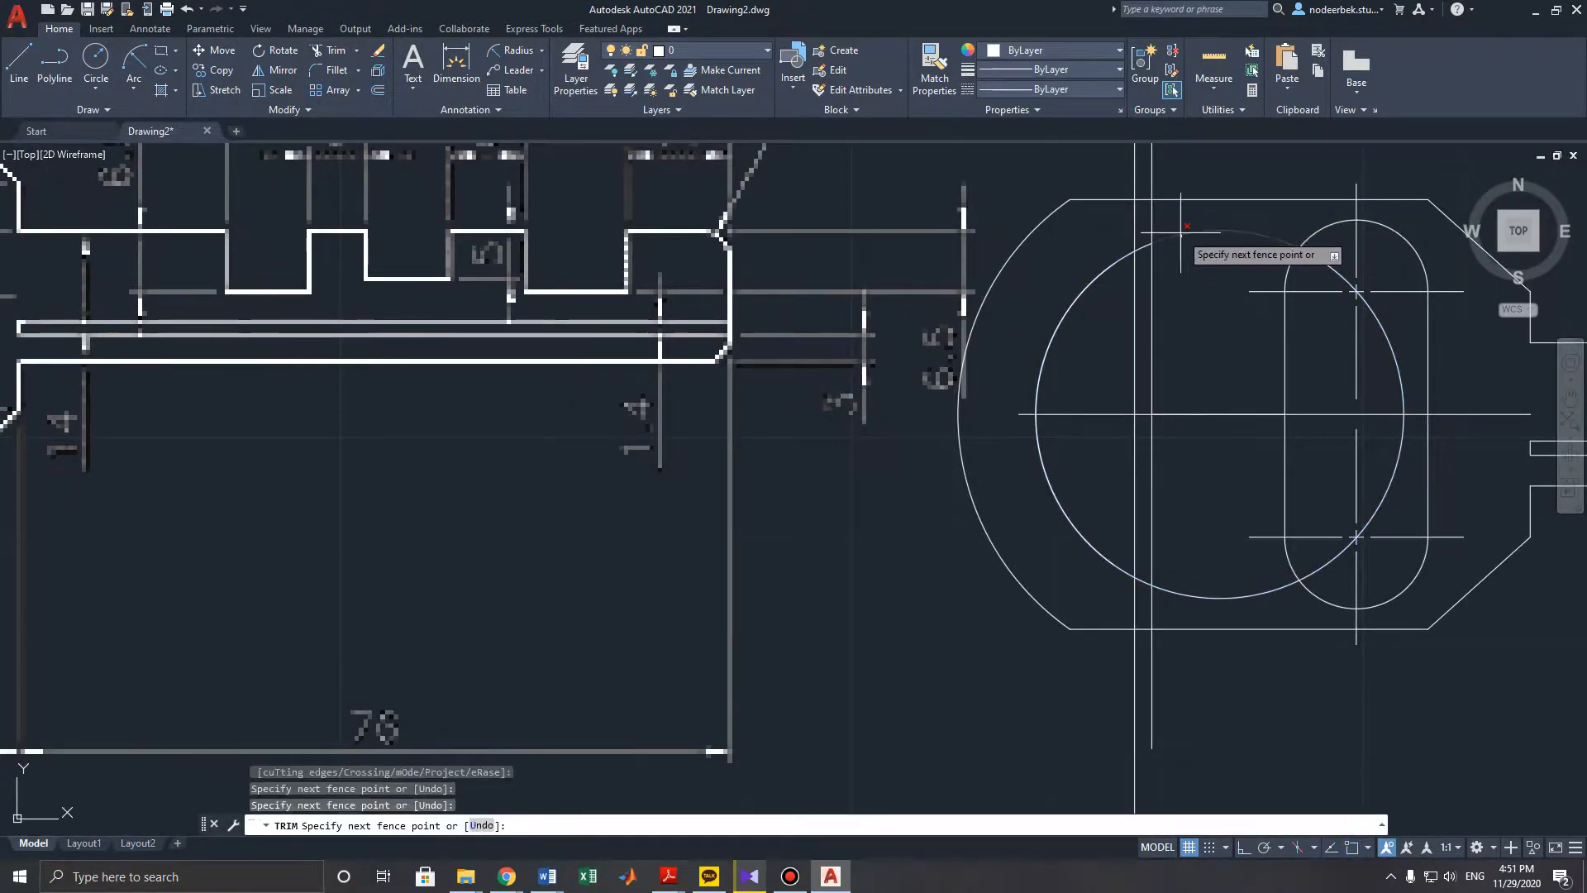
pyautogui.click(1206, 595)
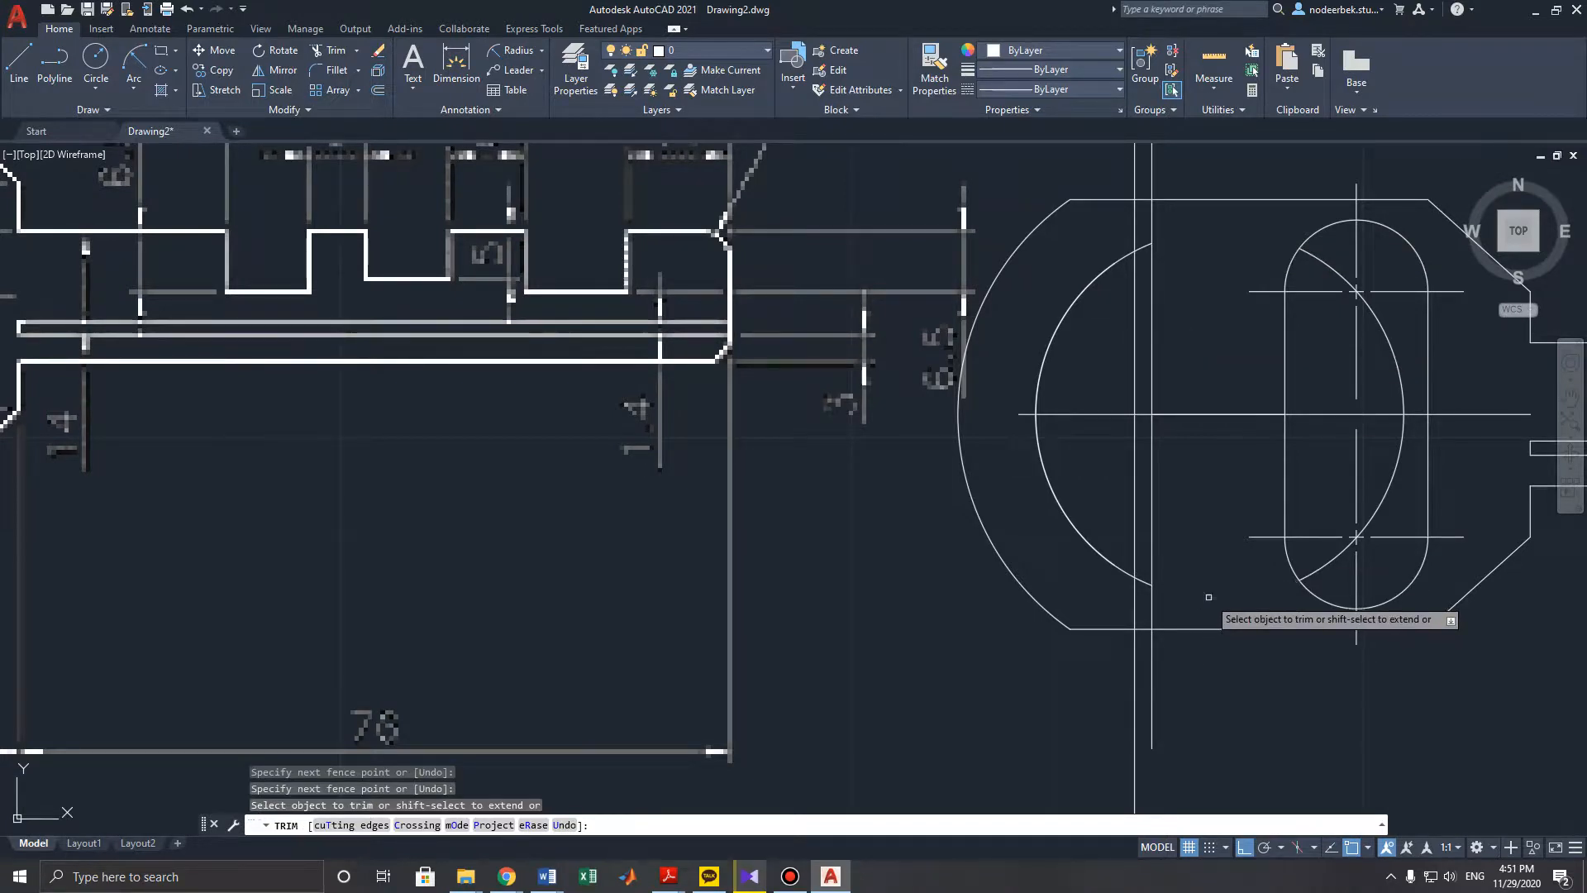
pyautogui.click(1314, 585)
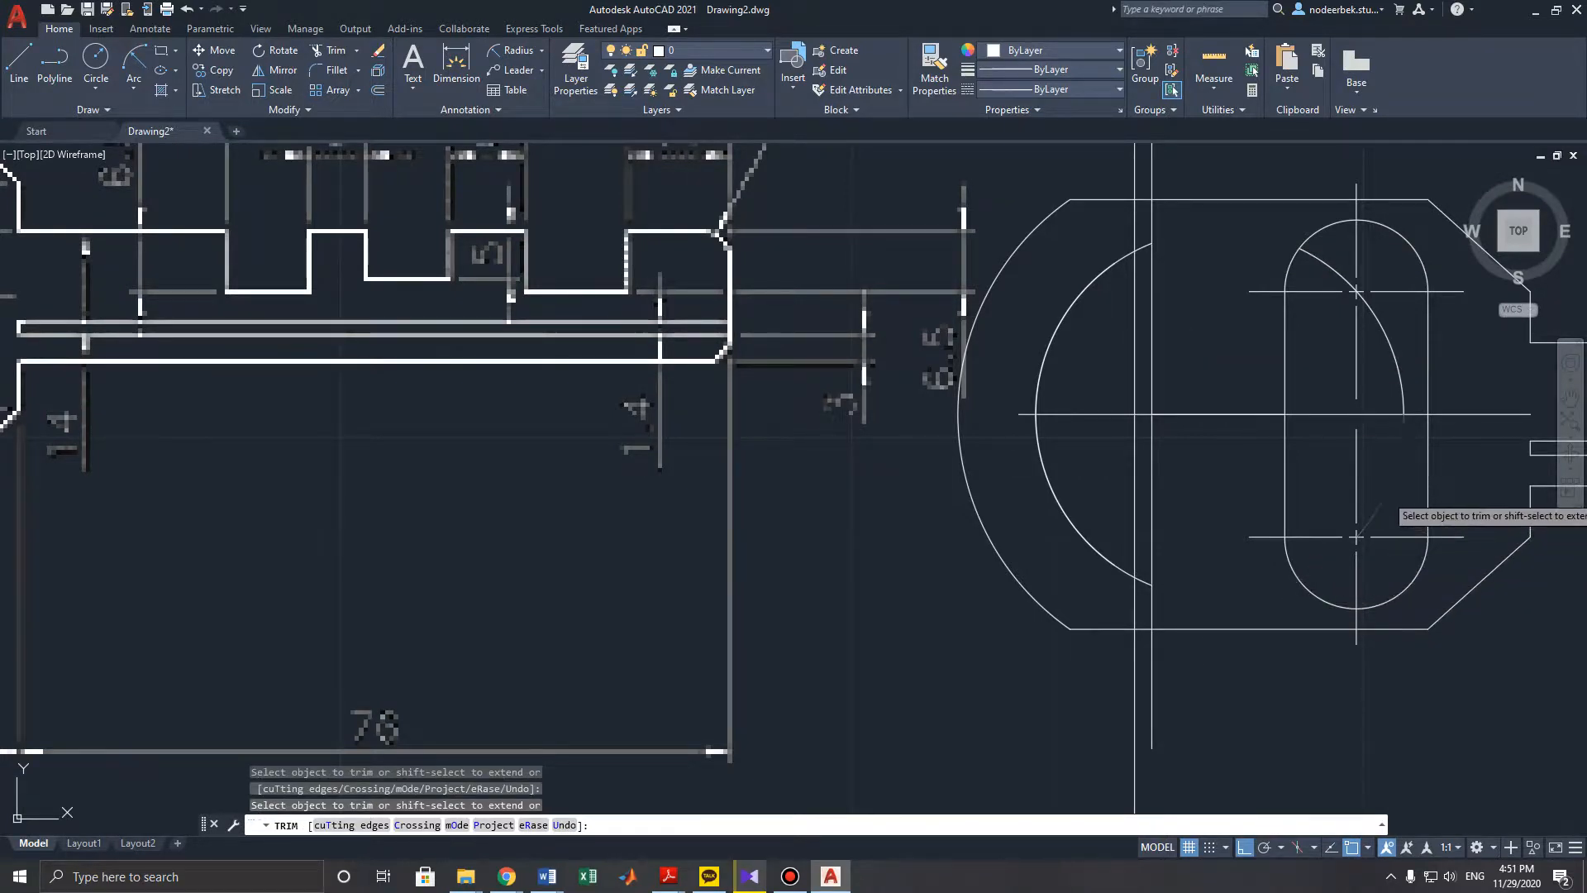
pyautogui.click(1390, 347)
pyautogui.click(1325, 266)
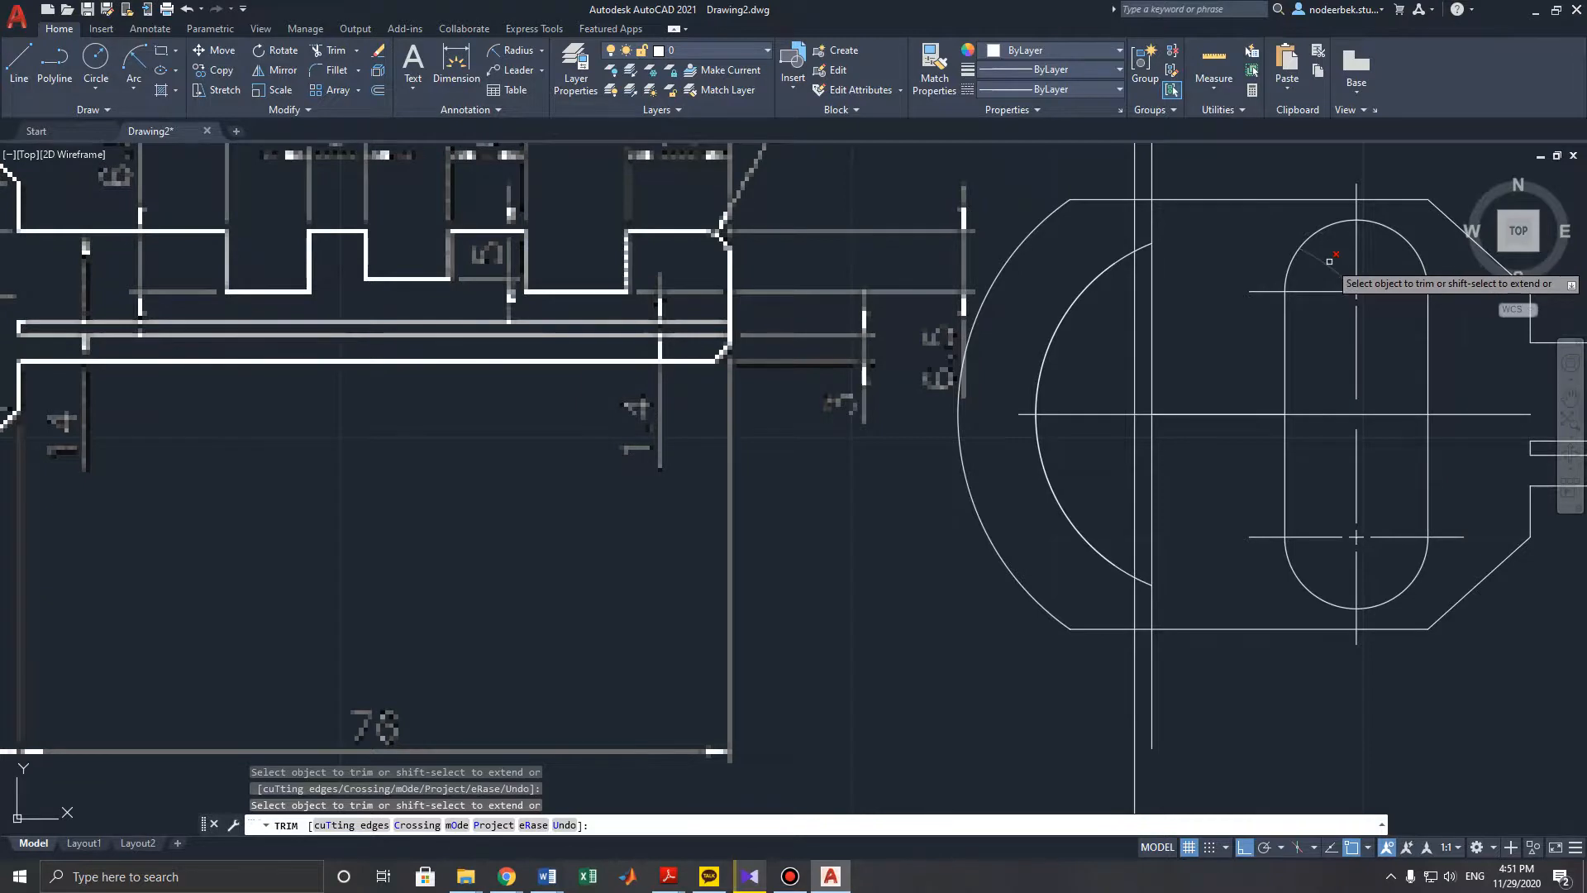
pyautogui.scroll(-3, 1200, 403)
pyautogui.press('Escape')
pyautogui.press('Escape')
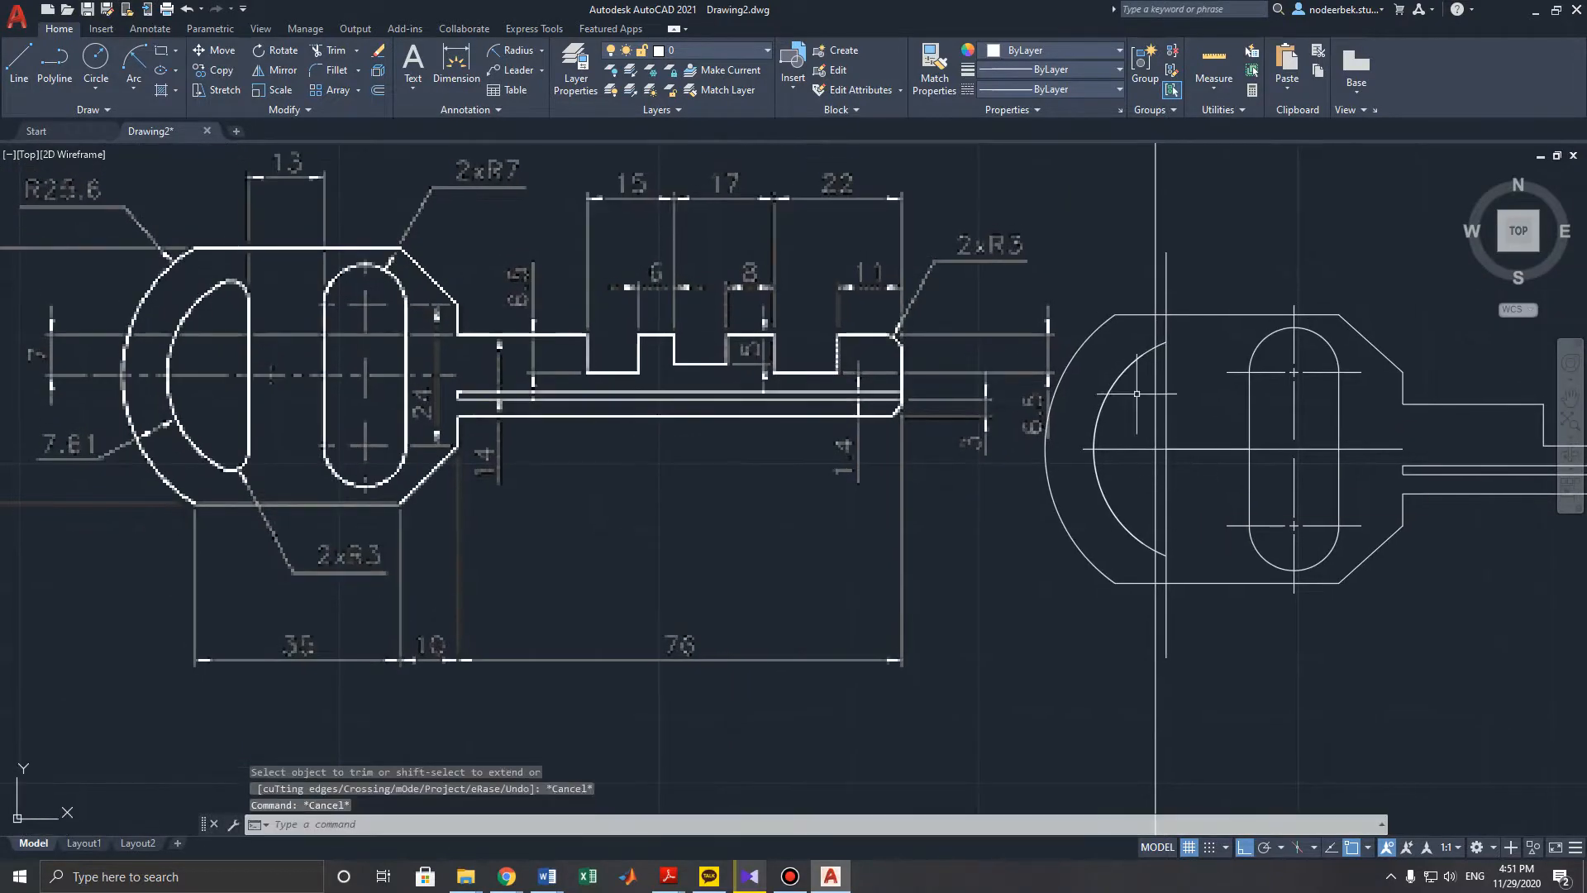
# - Fillet the upper and lower corners between the new arc and the vertical line with radius 3
pyautogui.click(338, 70)
pyautogui.write('r')
pyautogui.press('Return')
pyautogui.write('3')
pyautogui.press('Return')
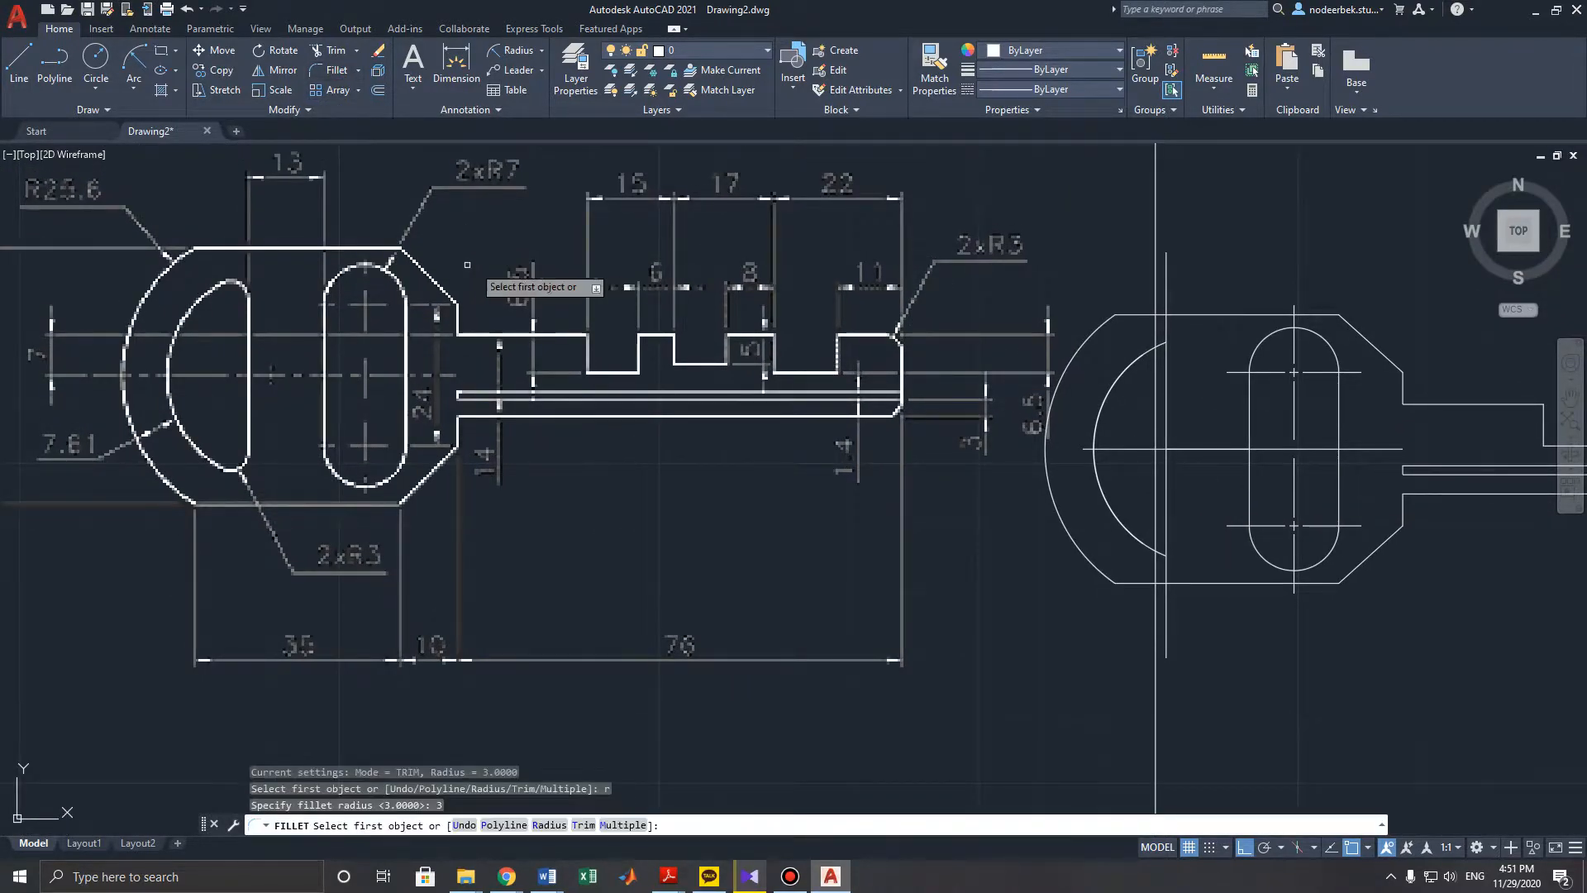
pyautogui.click(1163, 344)
pyautogui.click(1167, 358)
pyautogui.press('Return')
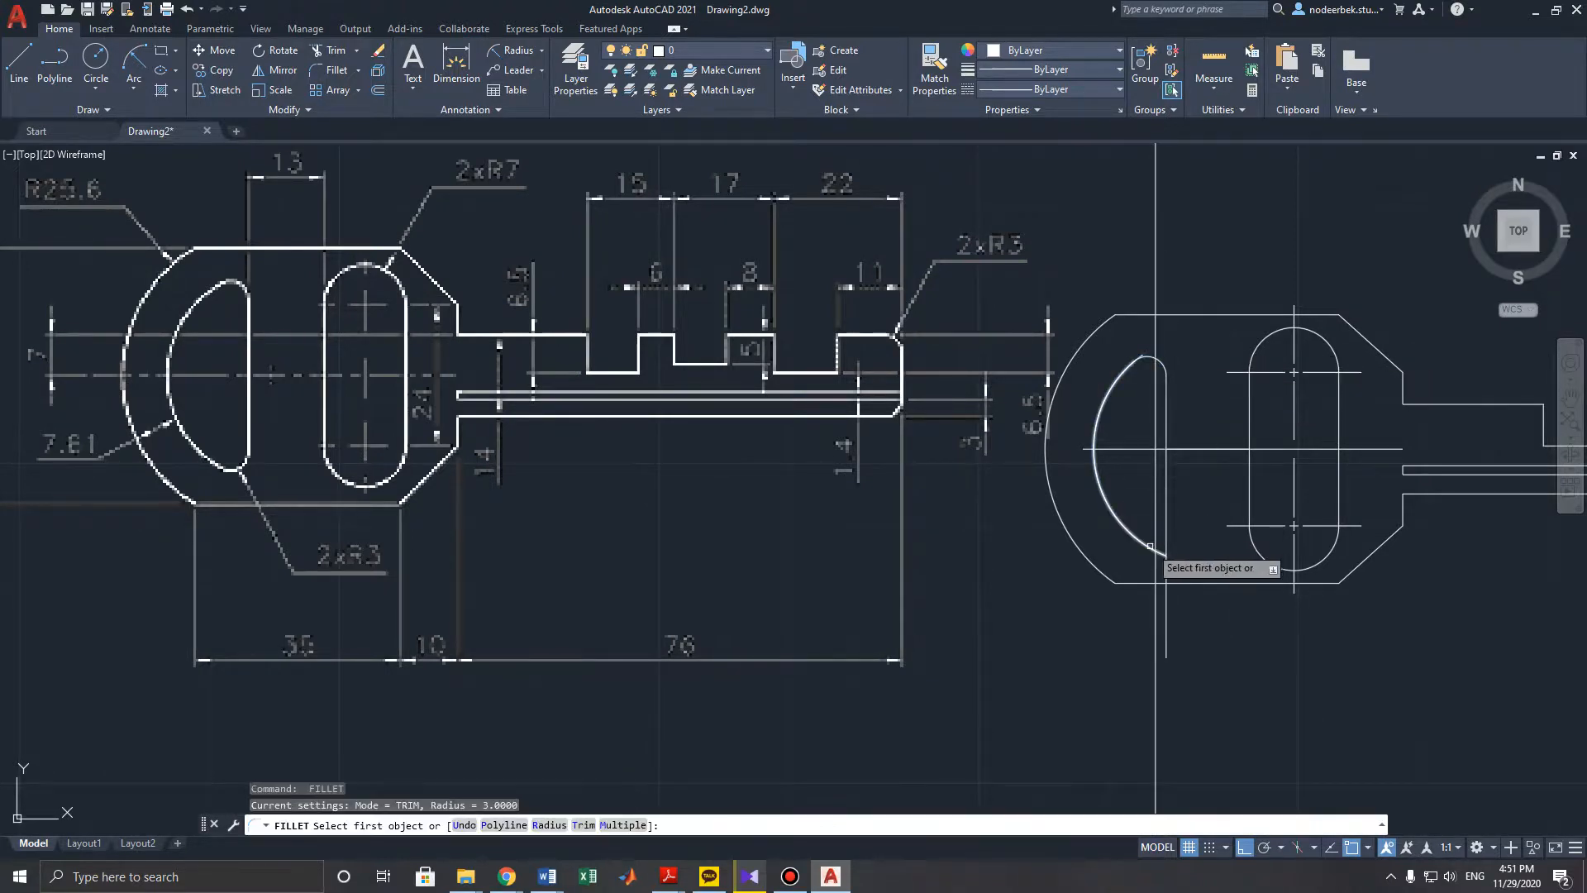
pyautogui.click(1158, 544)
pyautogui.click(1166, 542)
pyautogui.press('Escape')
pyautogui.press('Escape')
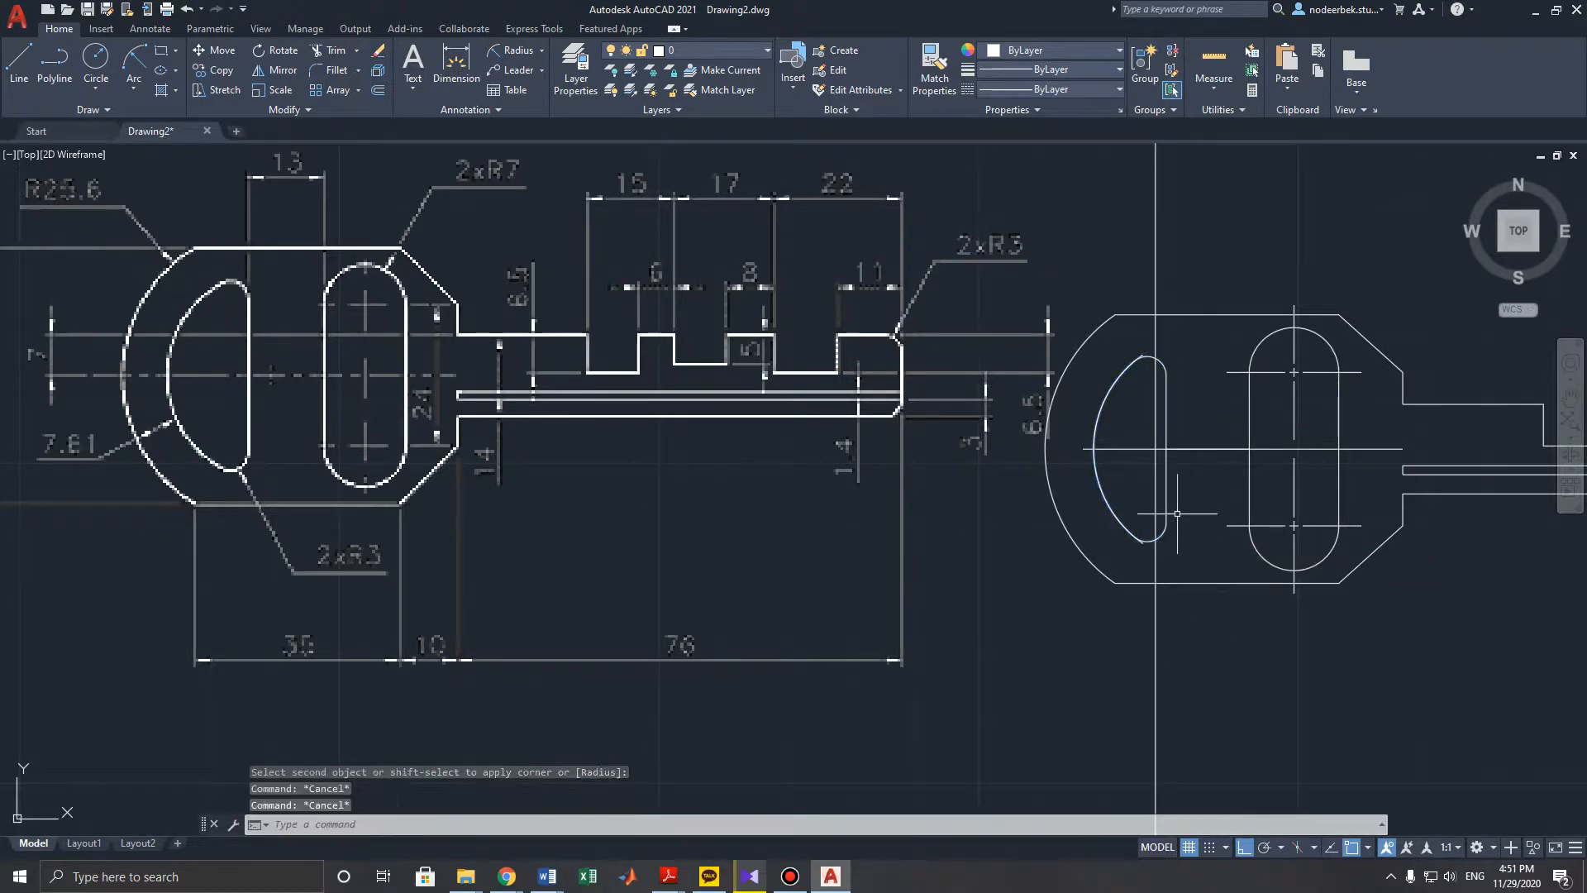
# - Delete the leftover old inner arc from the key head
pyautogui.scroll(8, 1165, 368)
pyautogui.moveTo(1168, 372); pyautogui.dragTo(1154, 390, button='middle')
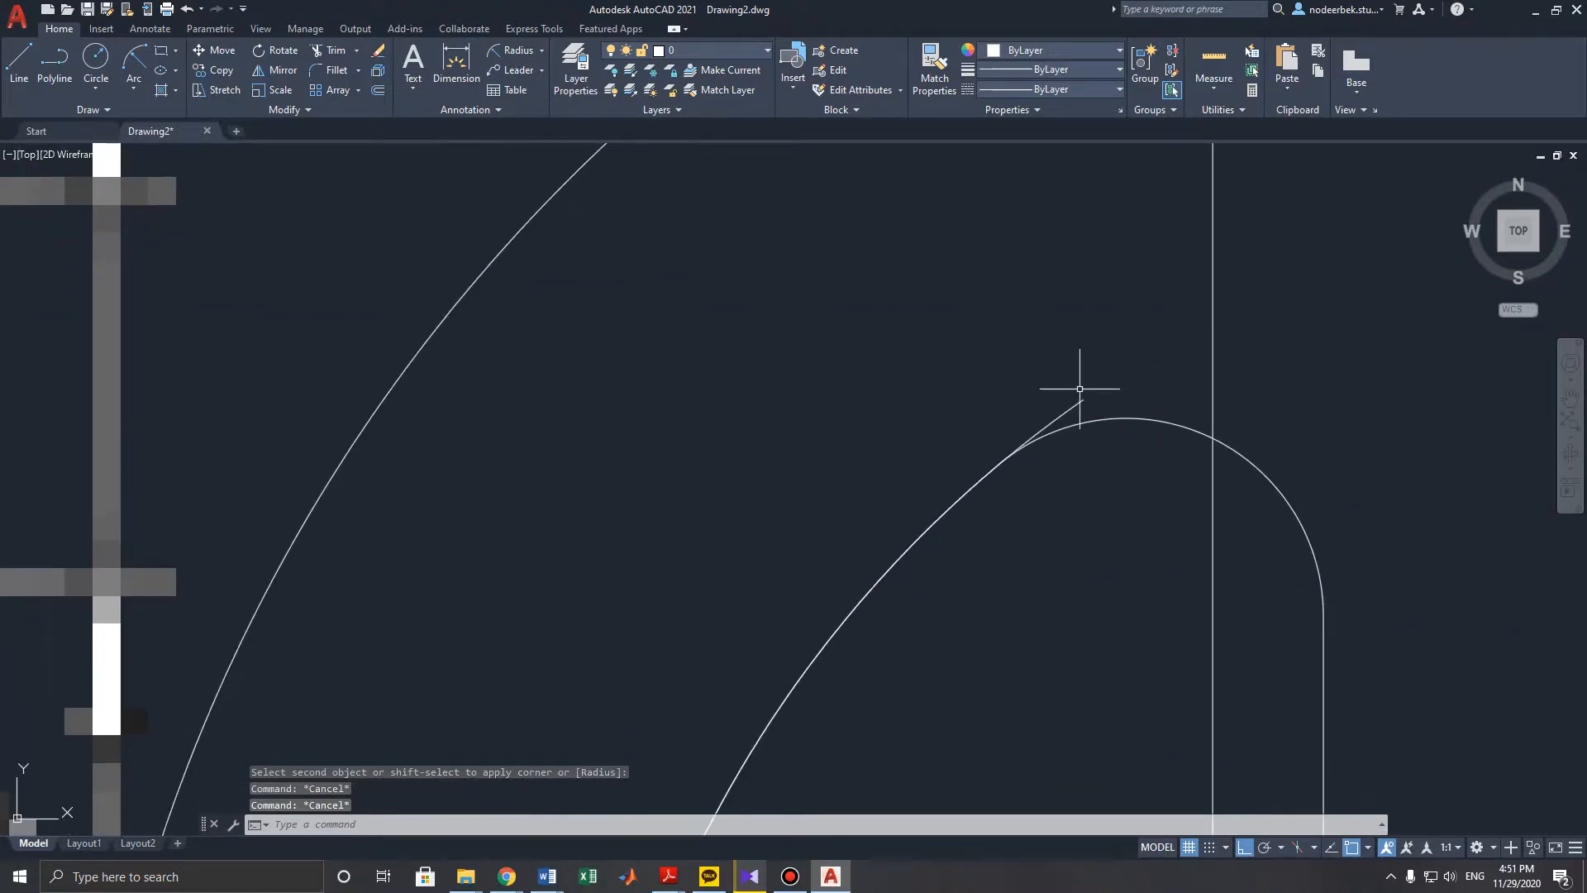
pyautogui.click(1065, 421)
pyautogui.scroll(-8, 1065, 422)
pyautogui.scroll(-3, 1066, 372)
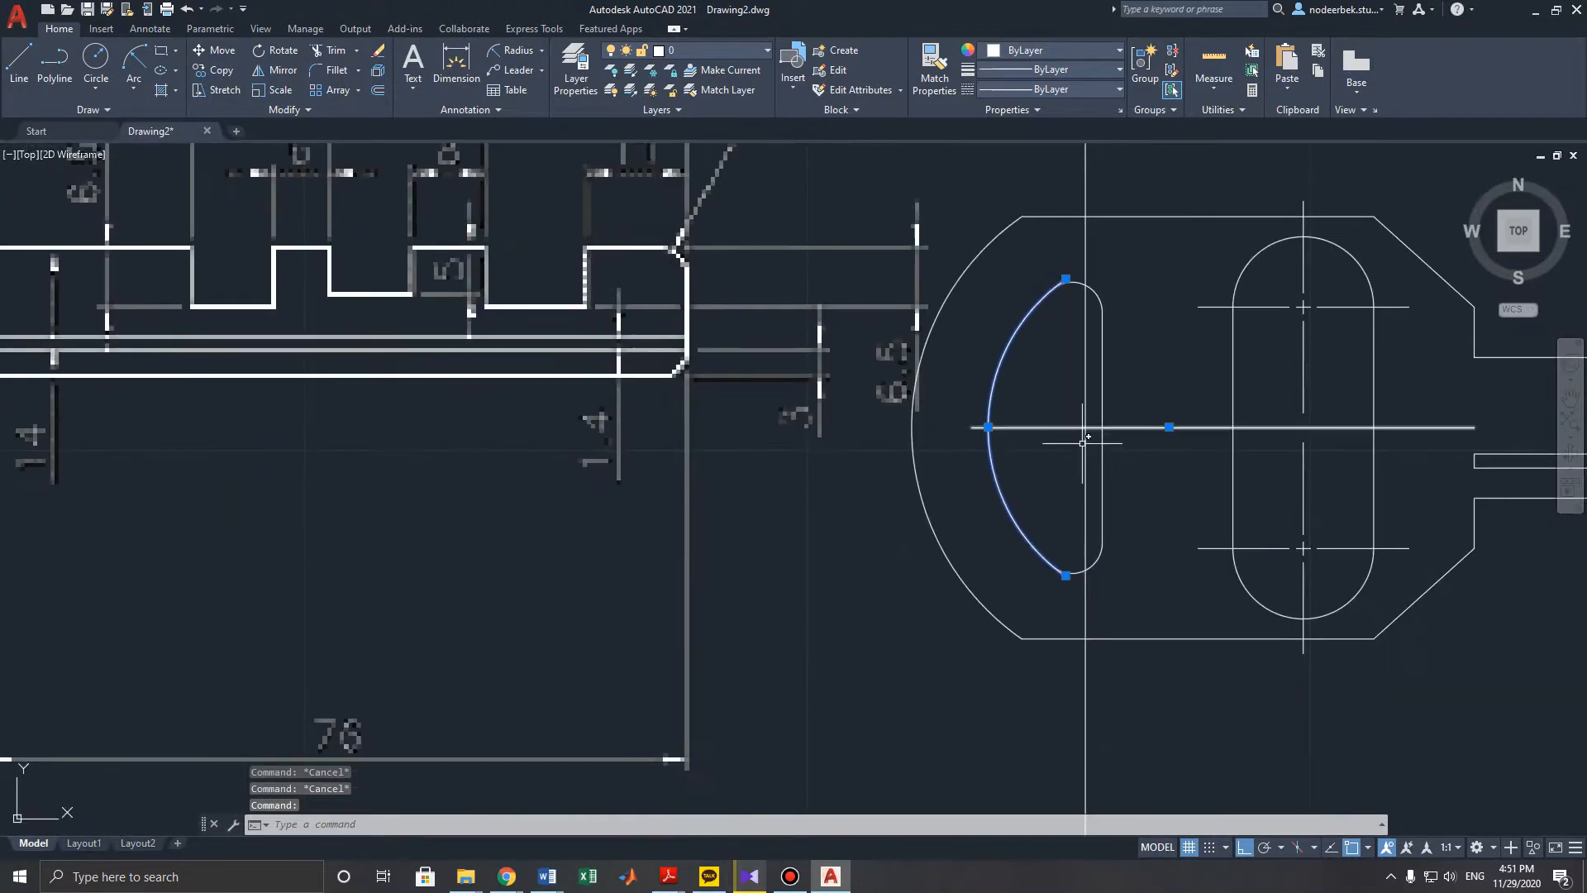
pyautogui.press('Delete')
# - Select the whole redrawn key and move it further right, beside the drawing frame
pyautogui.scroll(-3, 1057, 481)
pyautogui.moveTo(1057, 481); pyautogui.dragTo(957, 368, button='middle')
pyautogui.scroll(2, 957, 367)
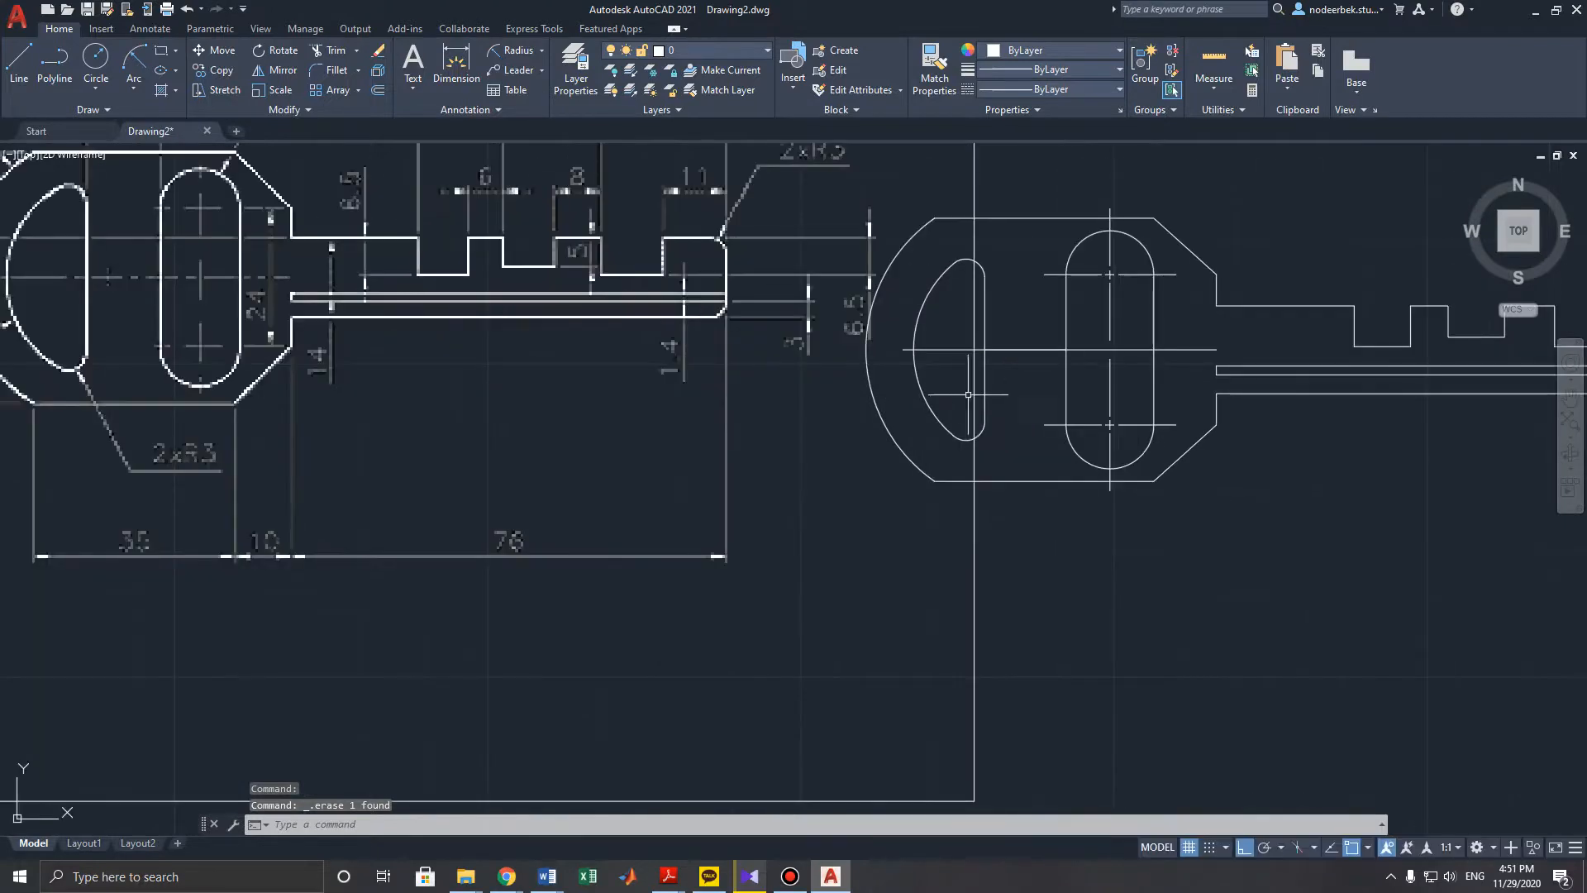
pyautogui.scroll(-4, 1007, 399)
pyautogui.scroll(4, 997, 382)
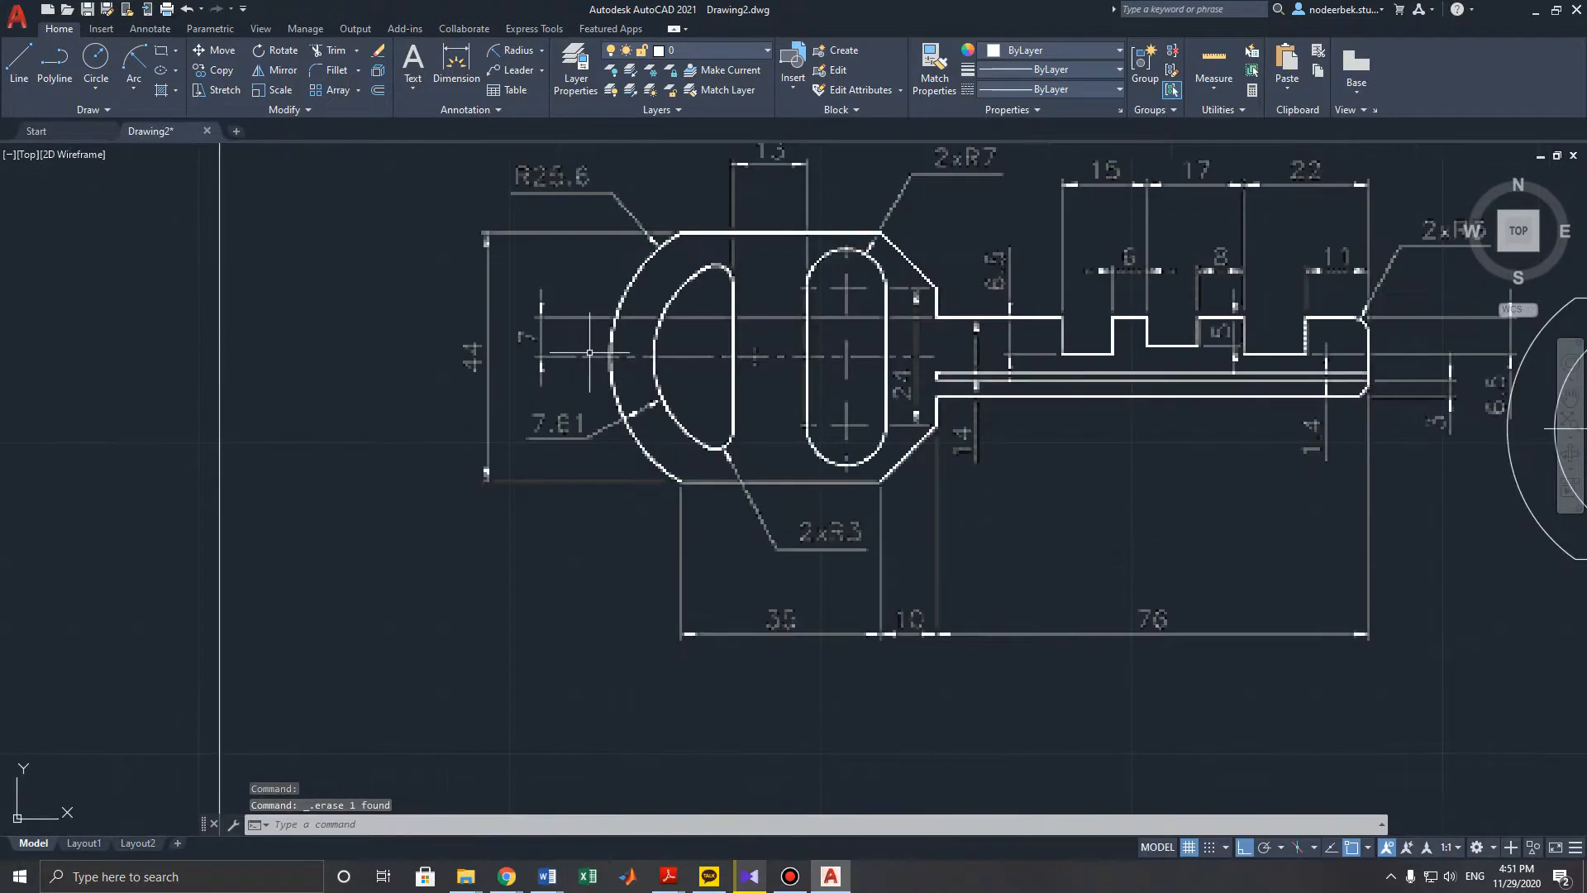
pyautogui.scroll(-2, 997, 382)
pyautogui.moveTo(1238, 477); pyautogui.dragTo(952, 344, button='middle')
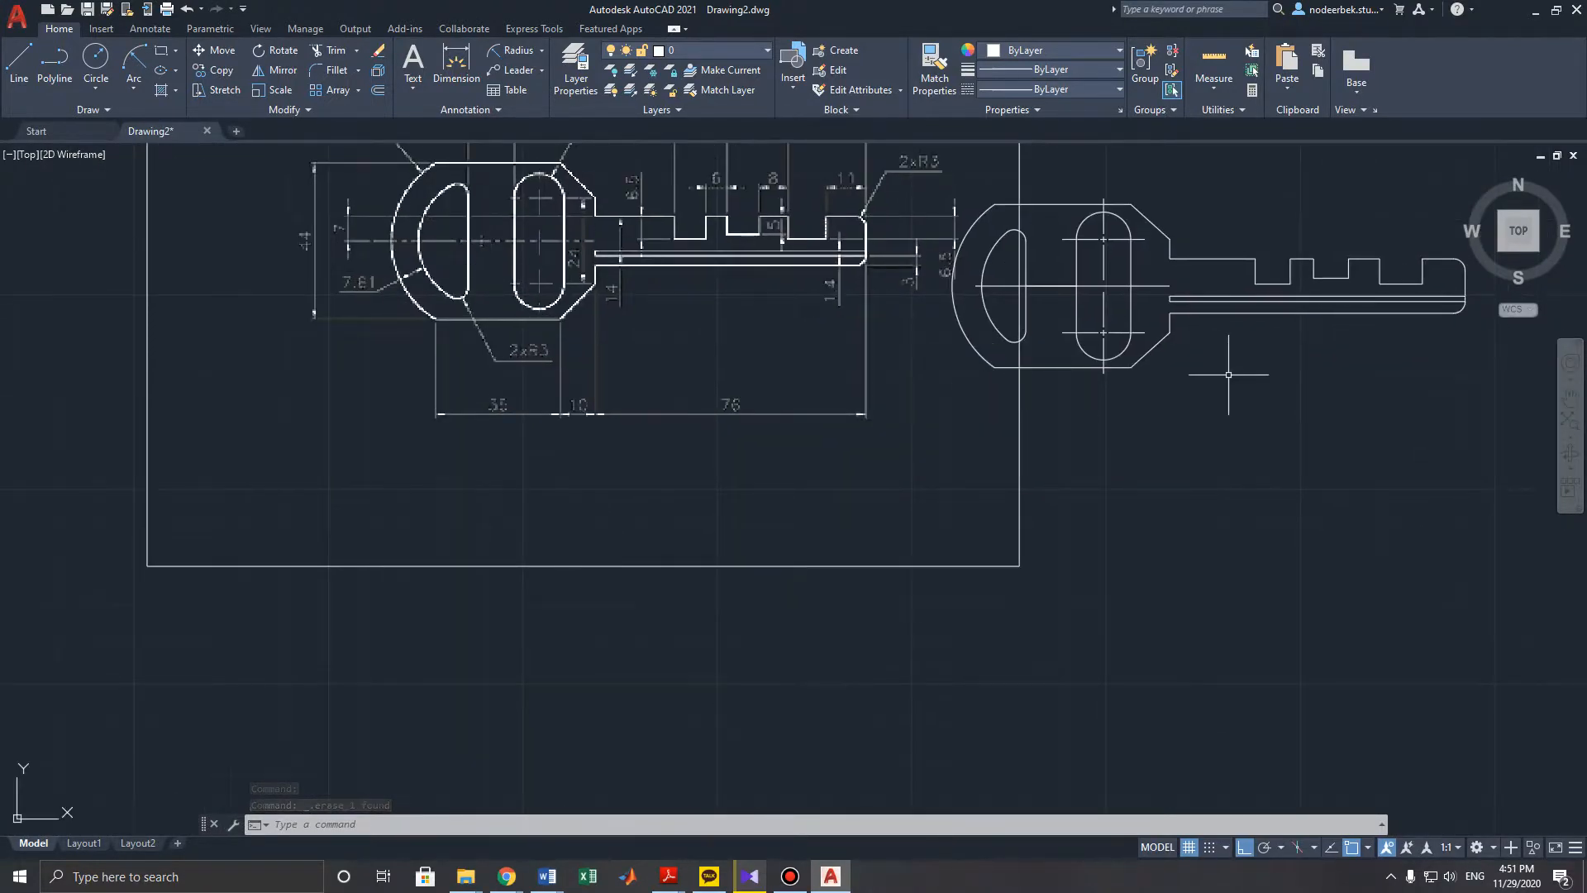
pyautogui.moveTo(1228, 374); pyautogui.dragTo(1123, 473, button='middle')
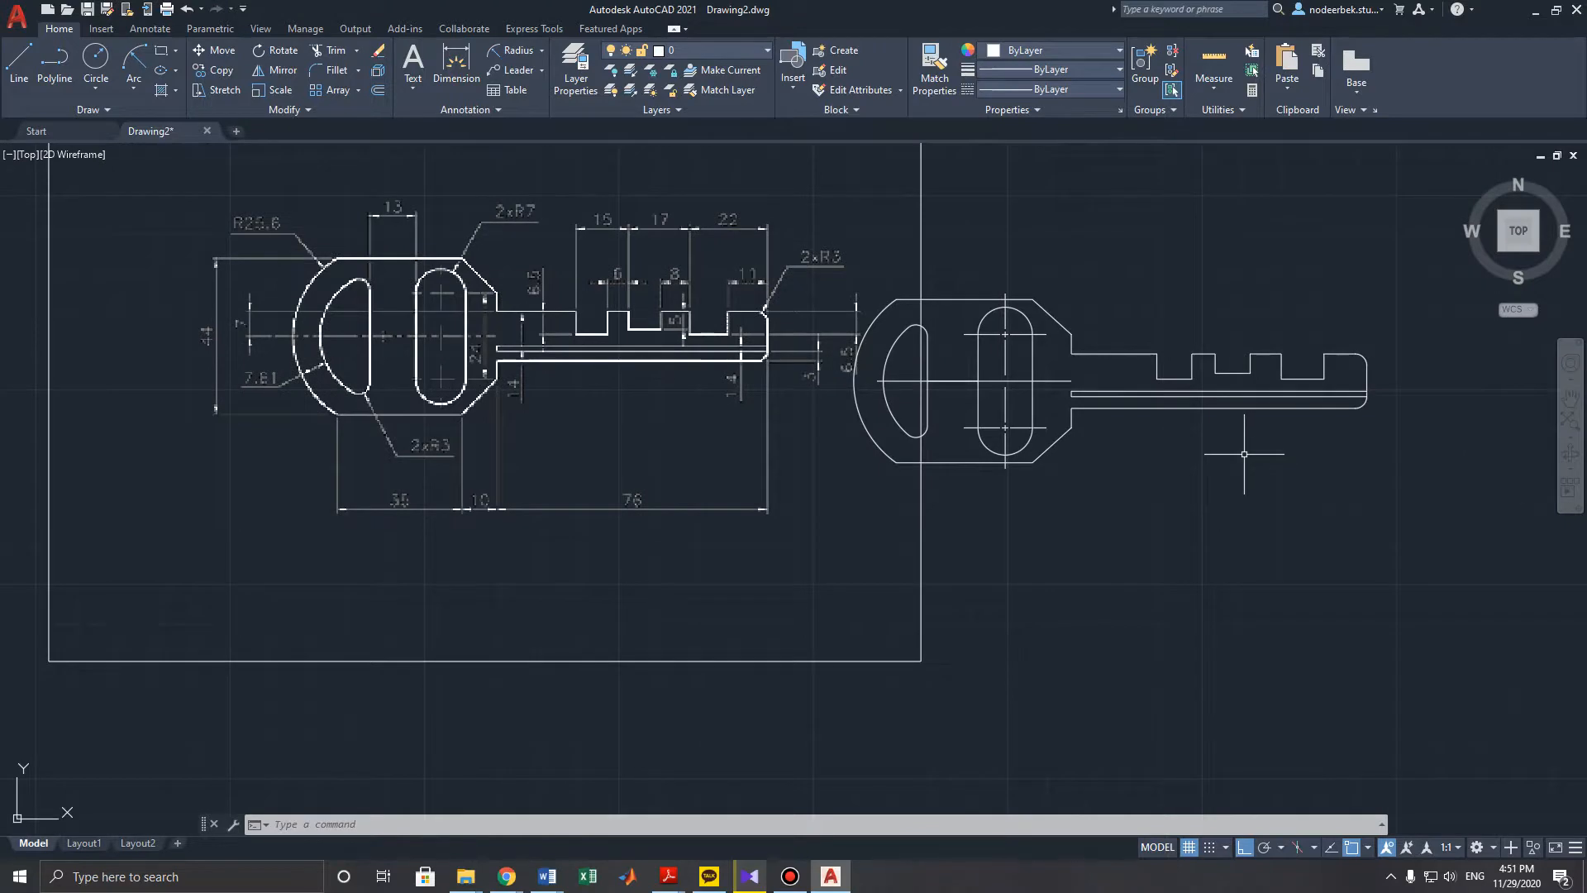
pyautogui.scroll(-2, 1385, 470)
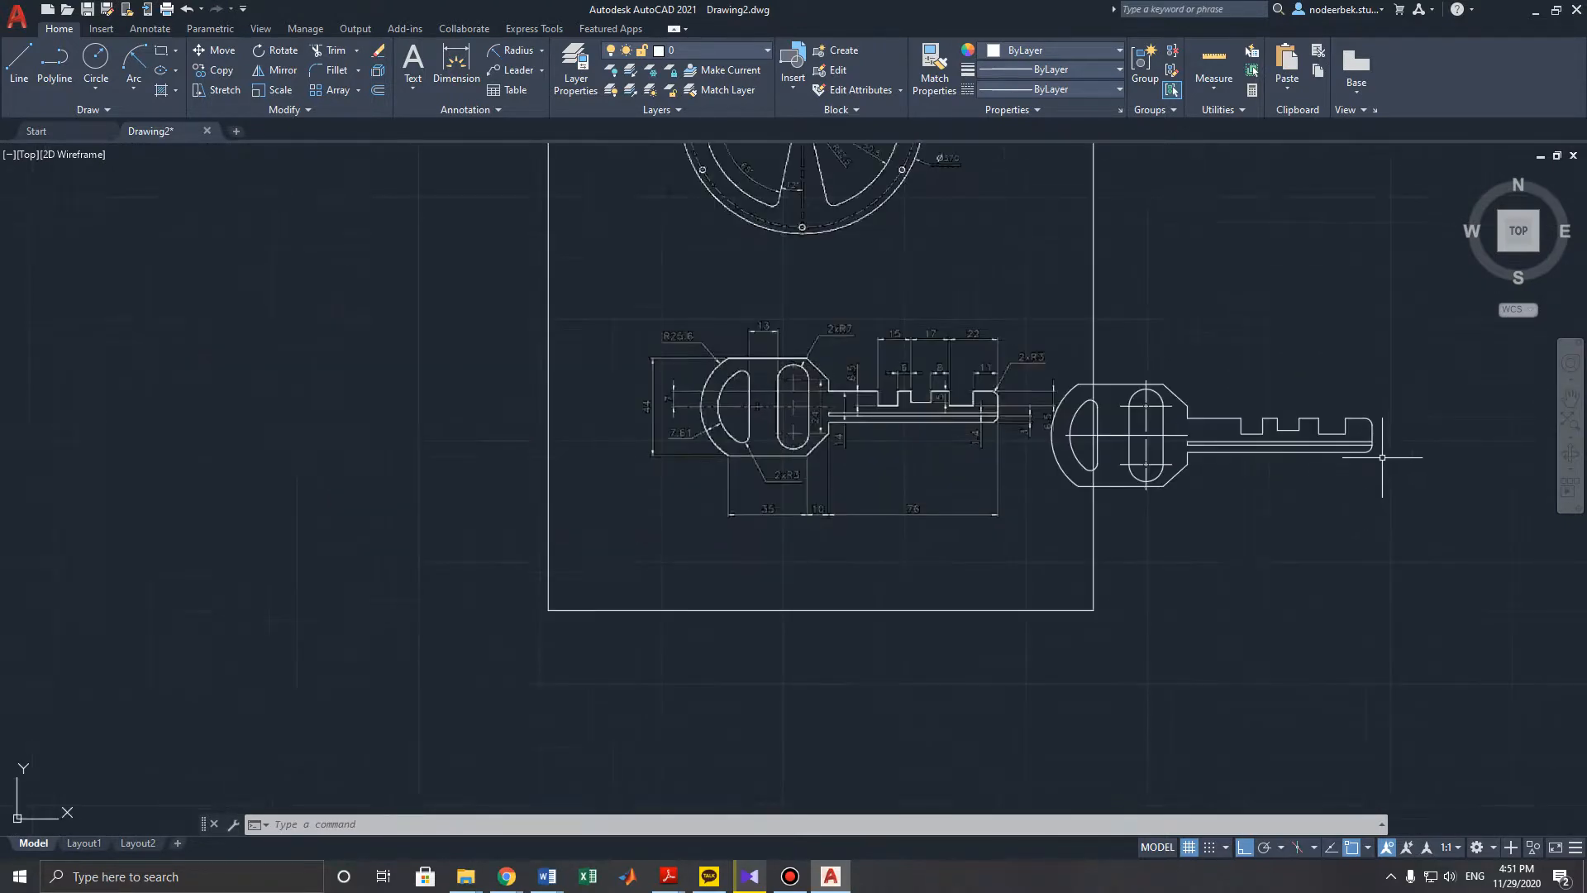
pyautogui.moveTo(1438, 344)
pyautogui.mouseDown()
pyautogui.moveTo(983, 514)
pyautogui.moveTo(992, 348)
pyautogui.moveTo(1064, 329)
pyautogui.mouseUp()
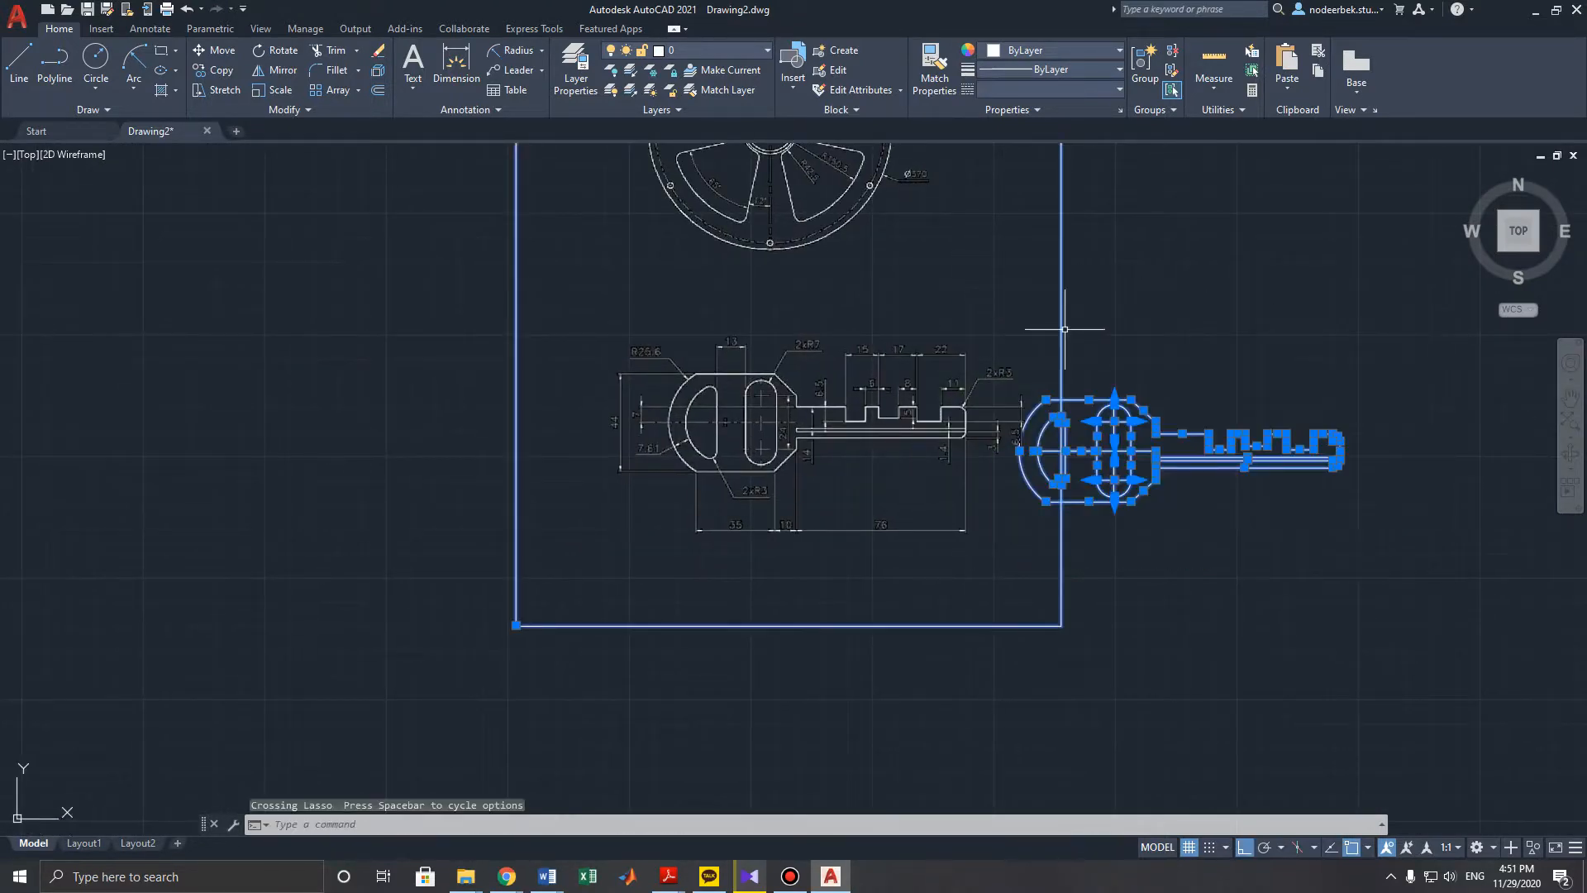
pyautogui.keyDown('shift'); pyautogui.click(1063, 331); pyautogui.keyUp('shift')
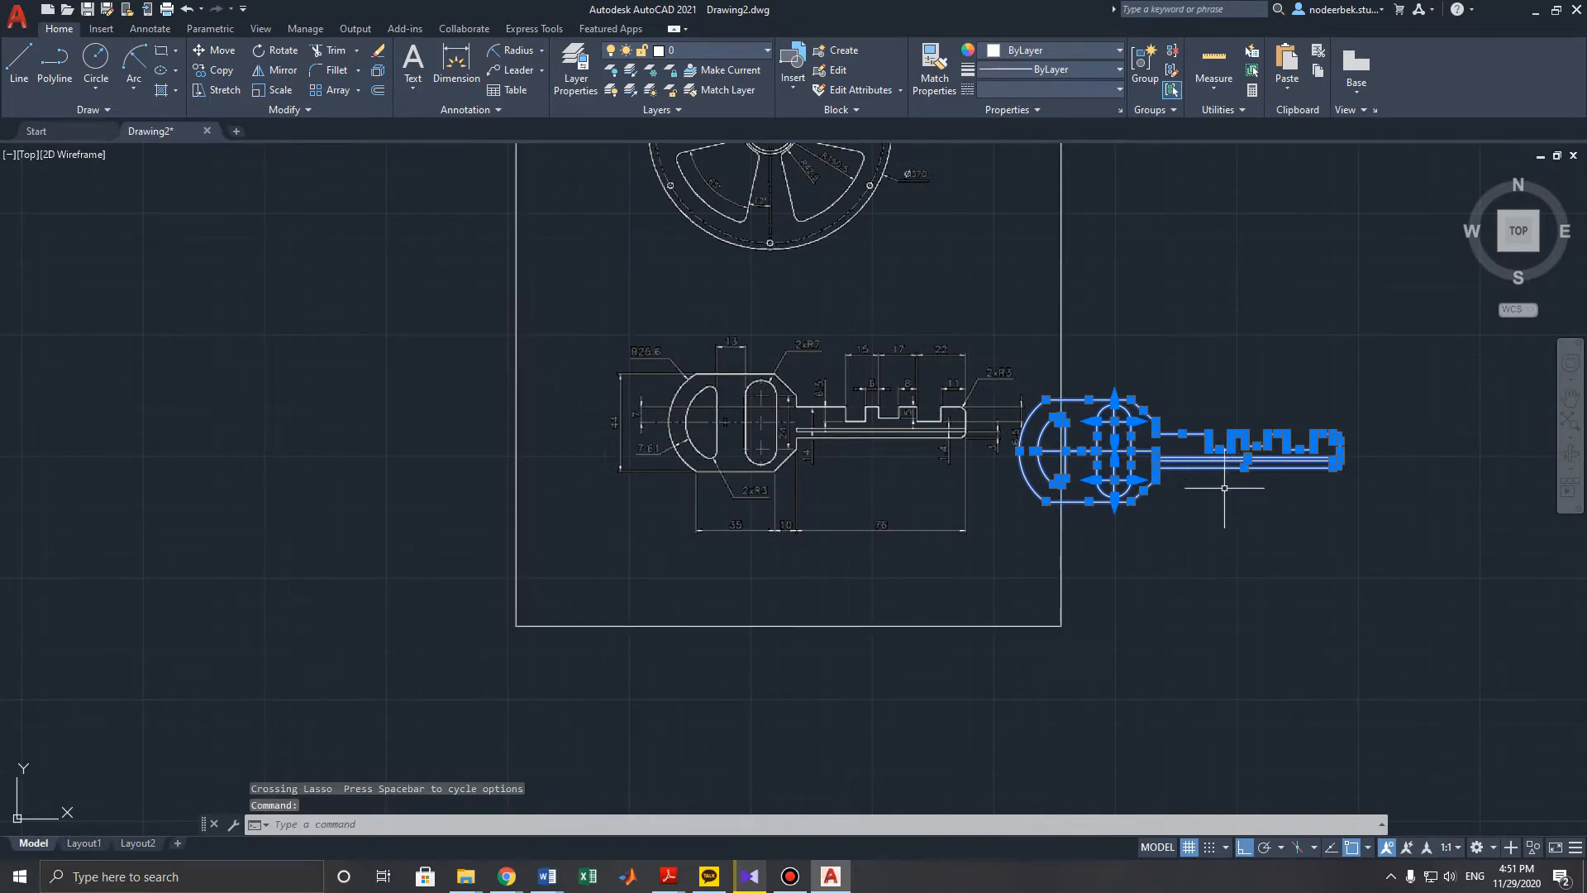
pyautogui.click(213, 55)
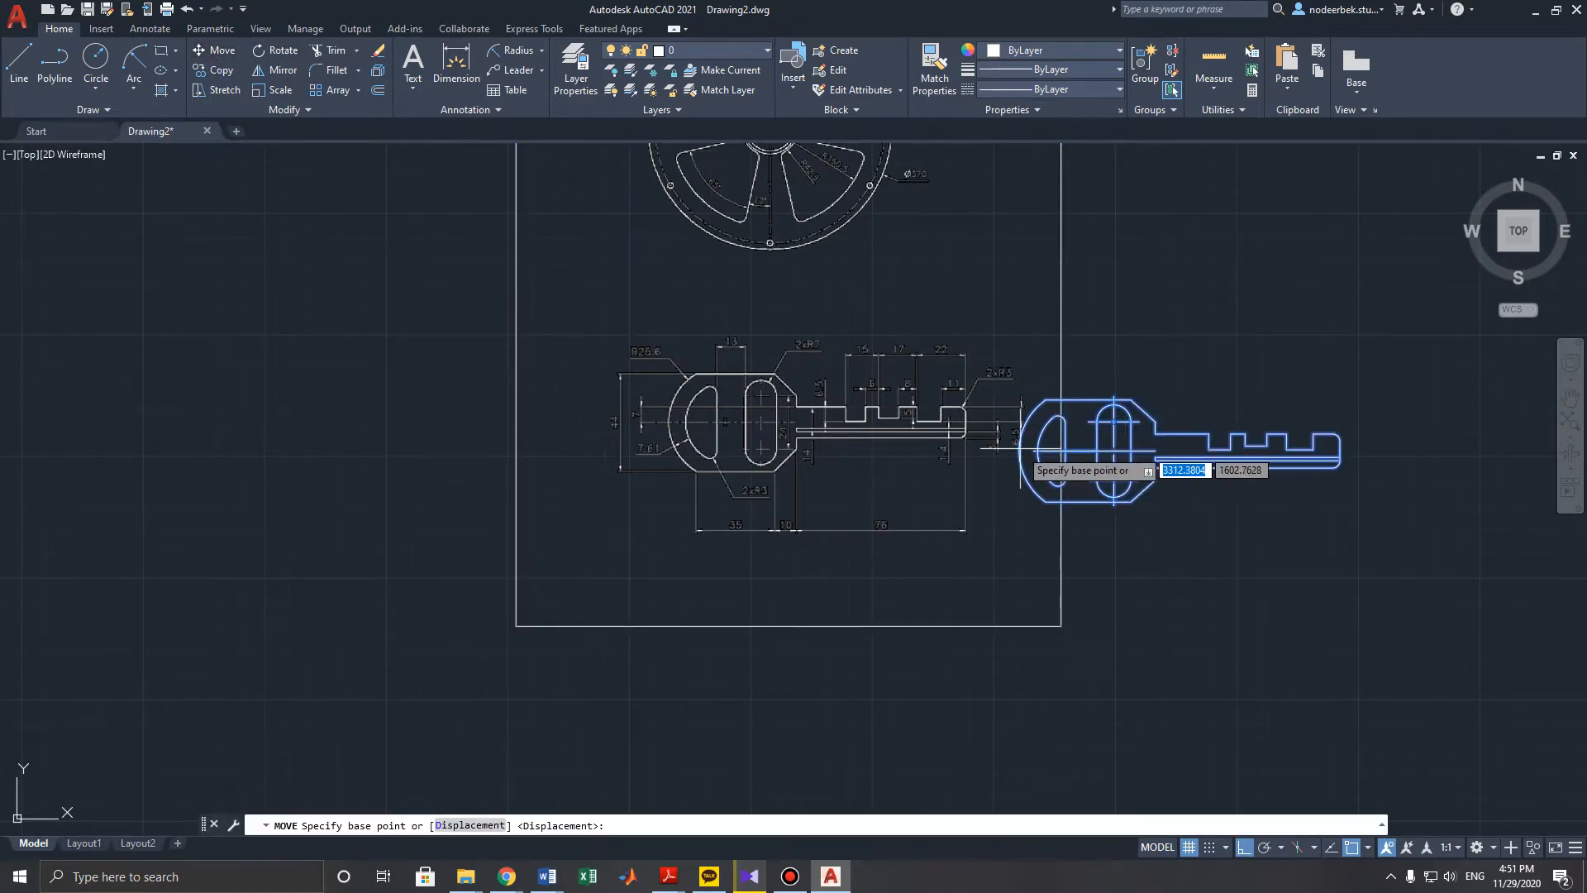
pyautogui.click(1046, 449)
pyautogui.click(1165, 446)
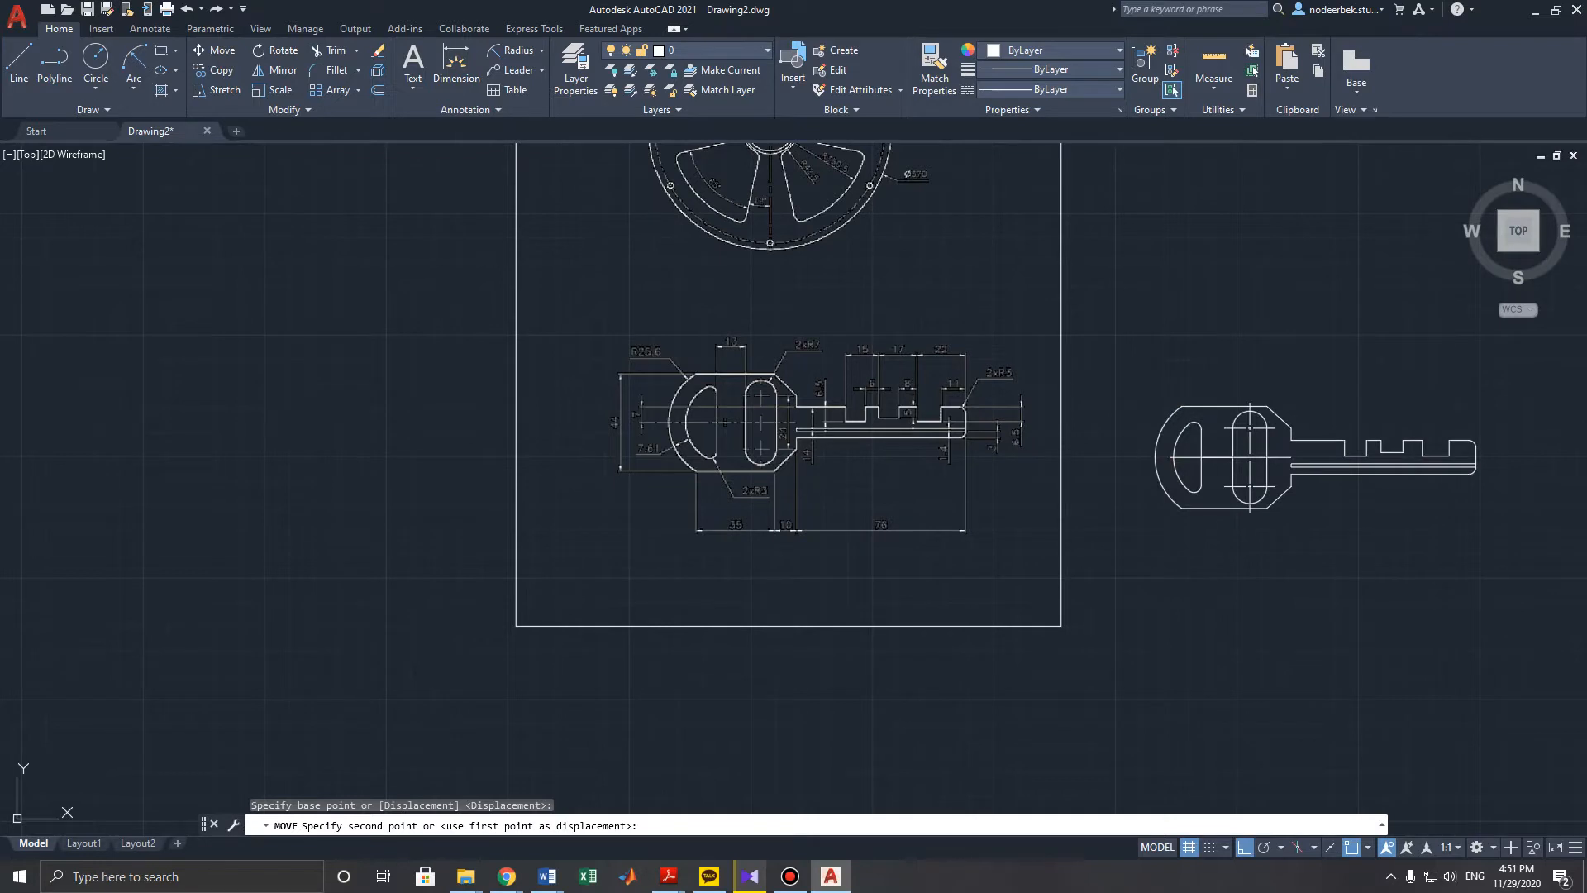
pyautogui.press('Escape')
pyautogui.moveTo(1091, 471); pyautogui.dragTo(936, 443, button='middle')
pyautogui.scroll(2, 928, 485)
pyautogui.moveTo(925, 504); pyautogui.dragTo(841, 505, button='middle')
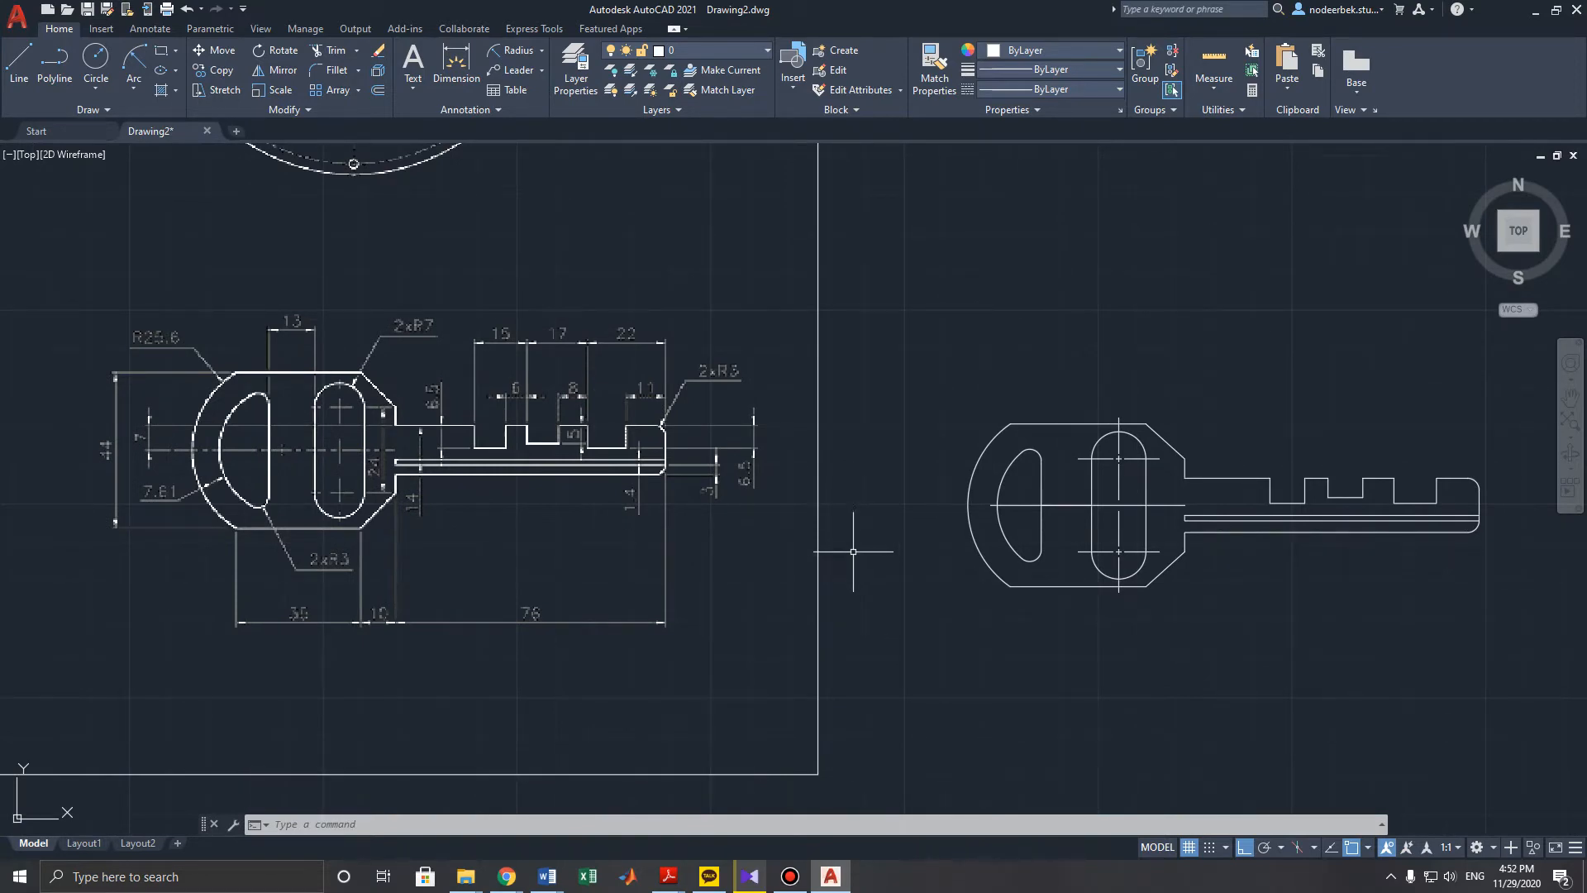
pyautogui.moveTo(879, 528); pyautogui.dragTo(839, 584, button='middle')
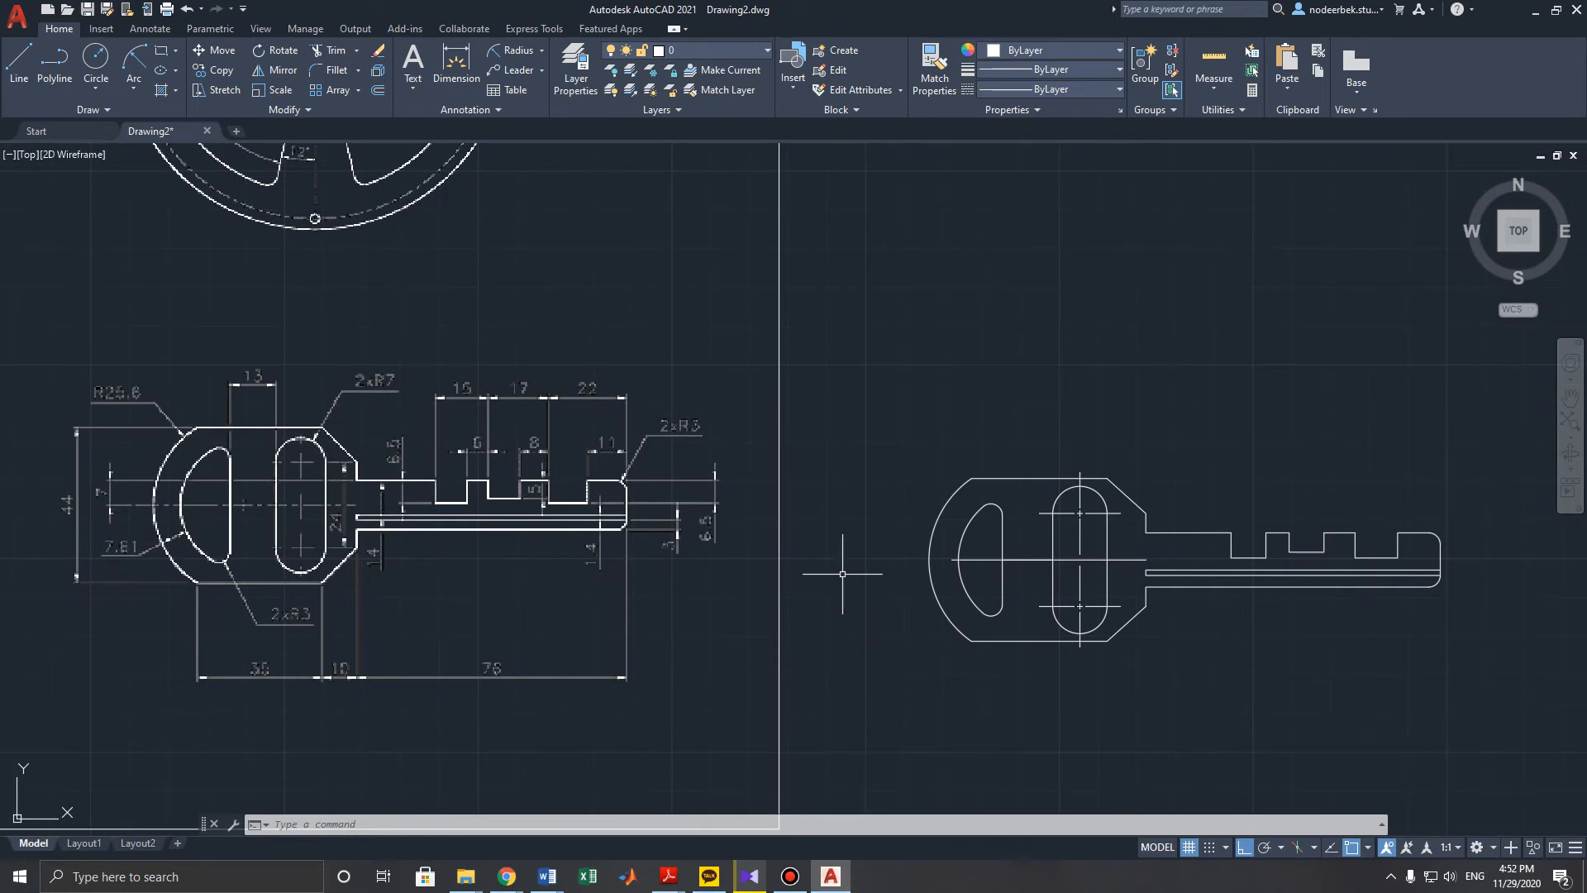
pyautogui.scroll(-5, 859, 507)
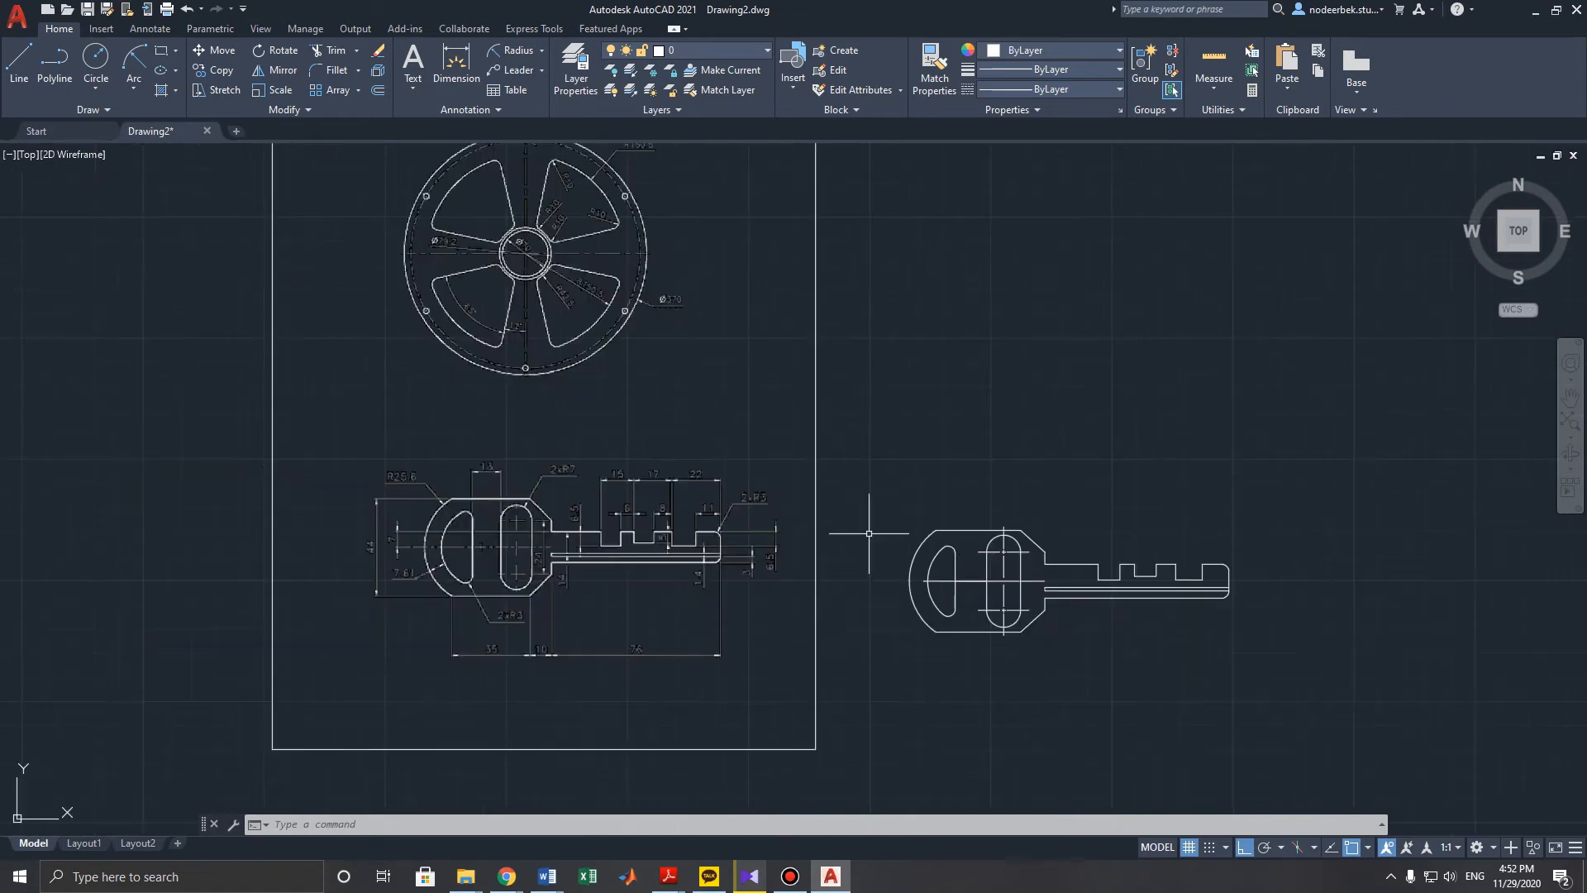
pyautogui.scroll(3, 864, 461)
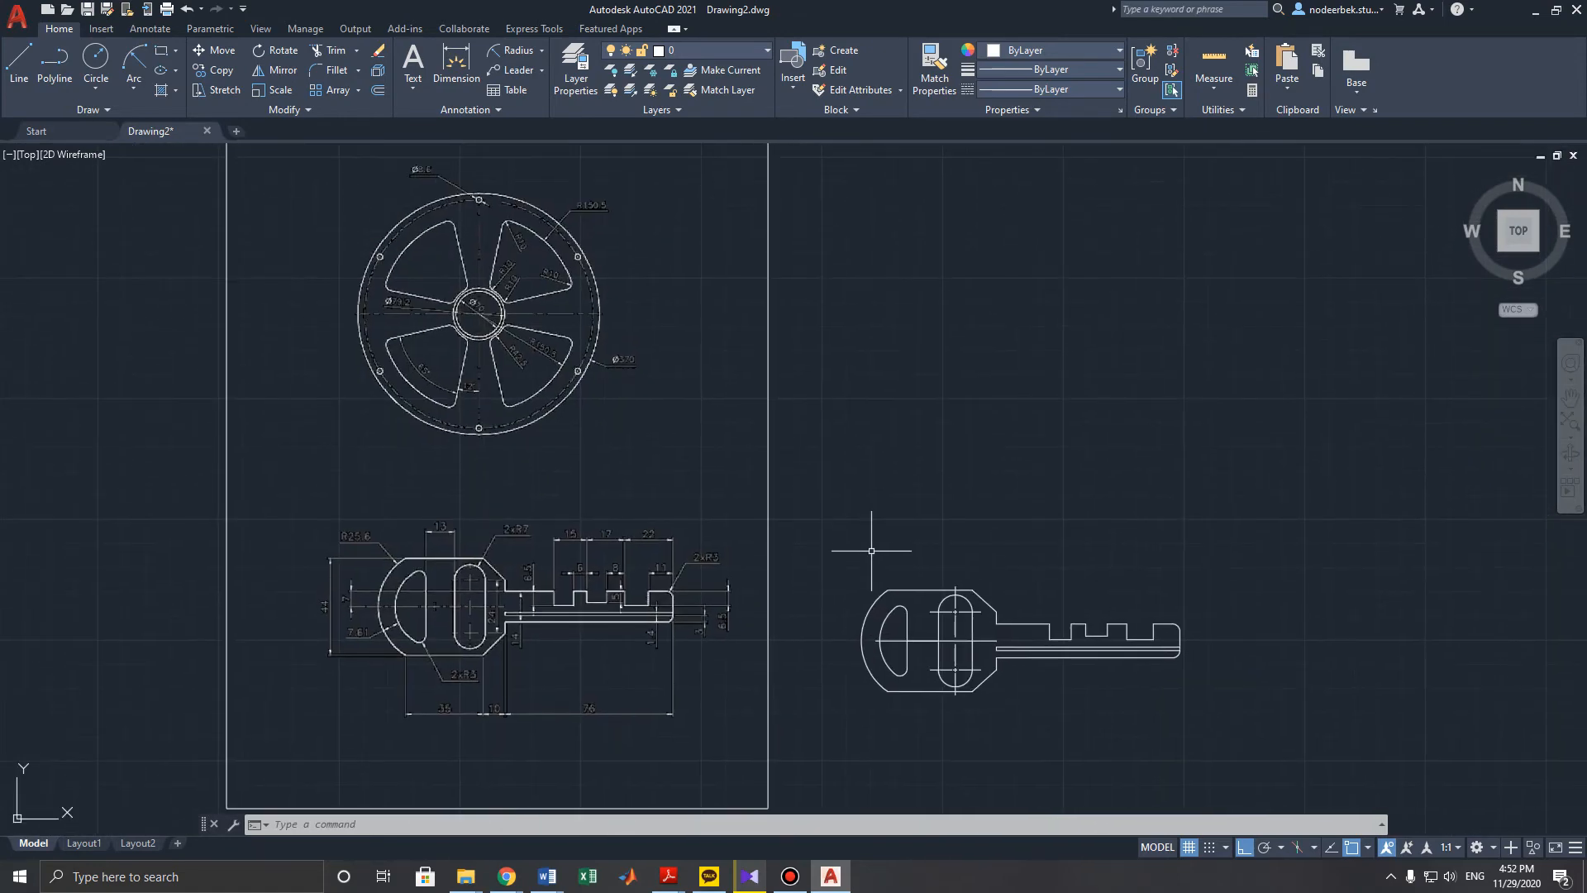